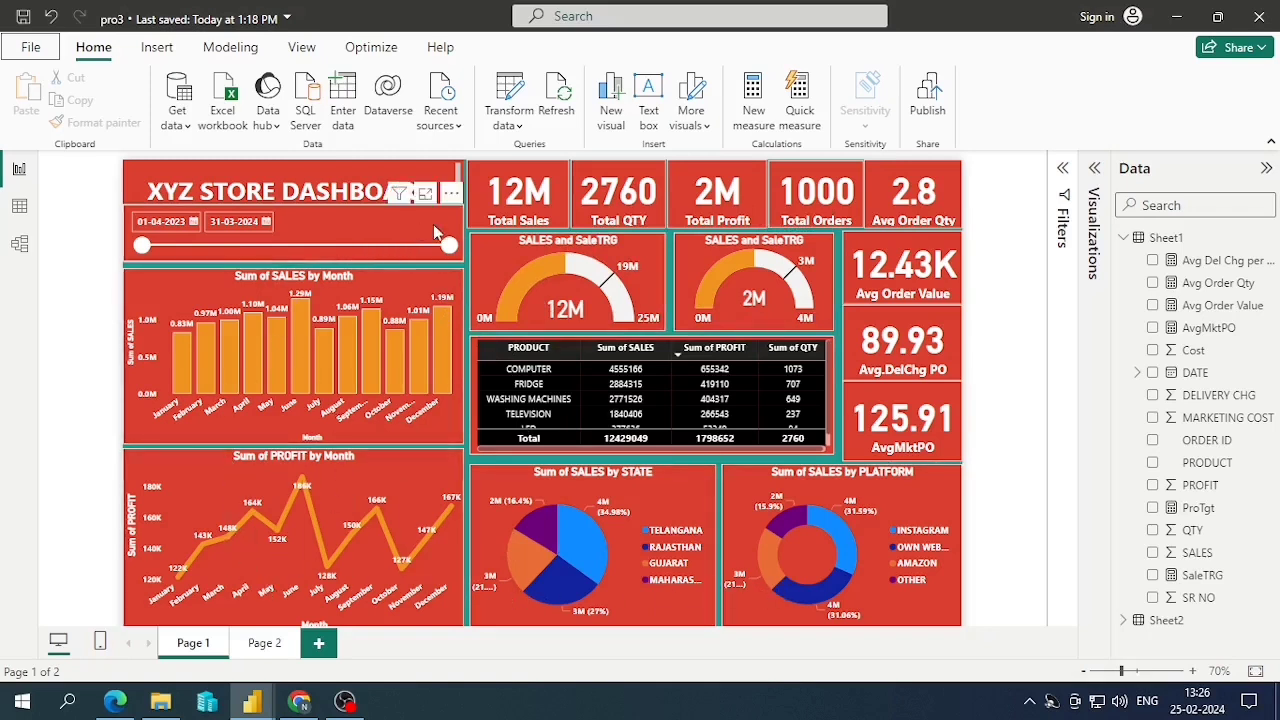
Test the dashboard's date slicer with end dates of 12-01-2024, 16-10-2023 and 30-01-2024, and restore the end date to 31-03-2024
{"action": "left_click_drag", "start_coordinate": [449, 245], "coordinate": [381, 247]}
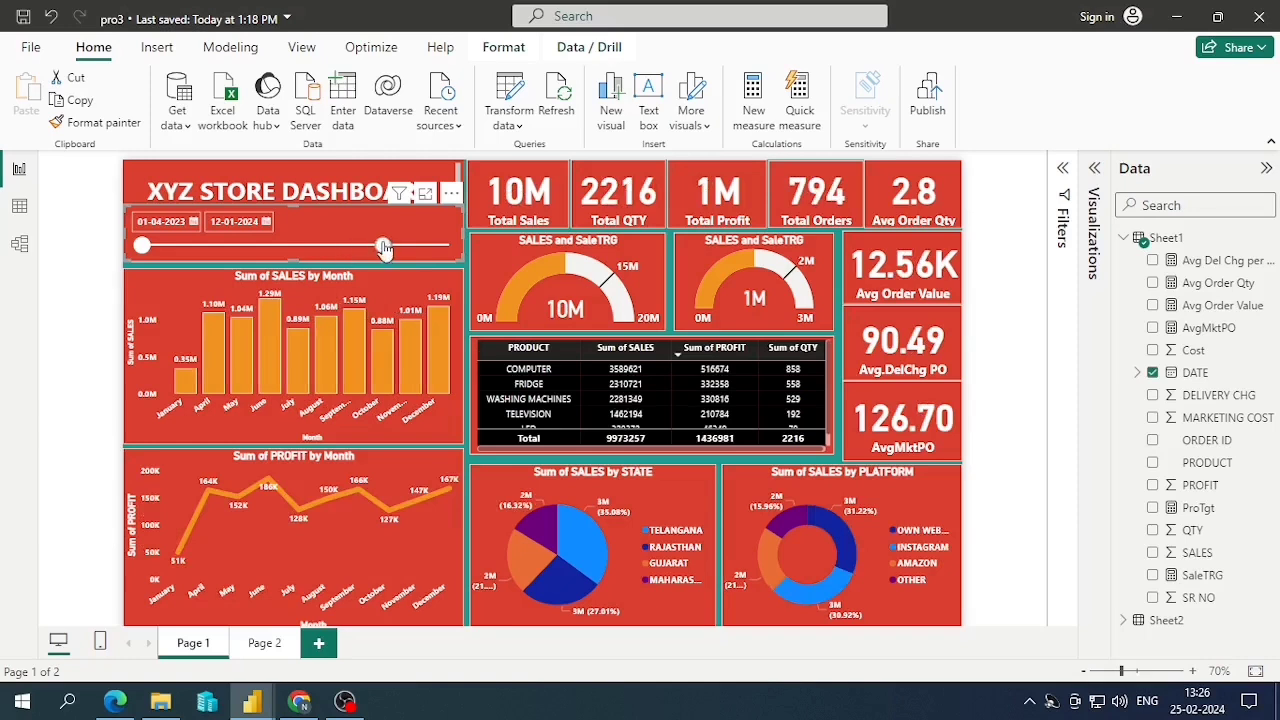
{"action": "left_click_drag", "start_coordinate": [385, 249], "coordinate": [285, 243]}
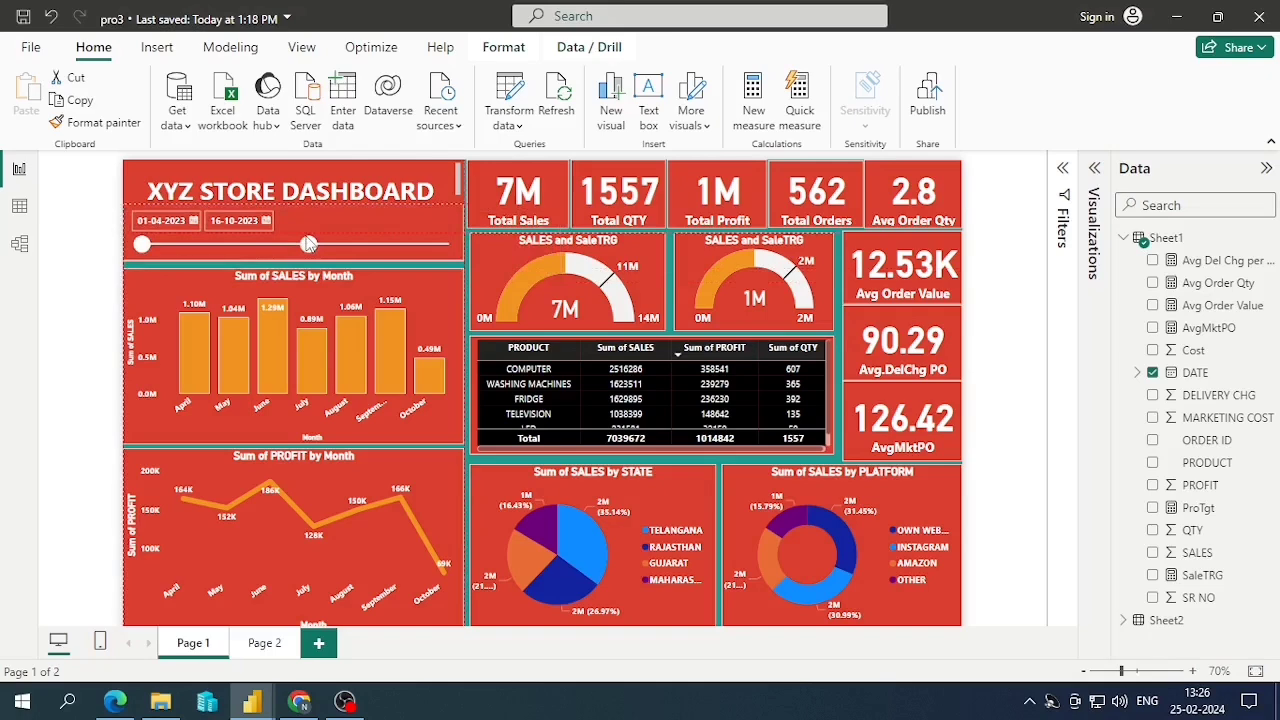
{"action": "key", "text": "ctrl+z"}
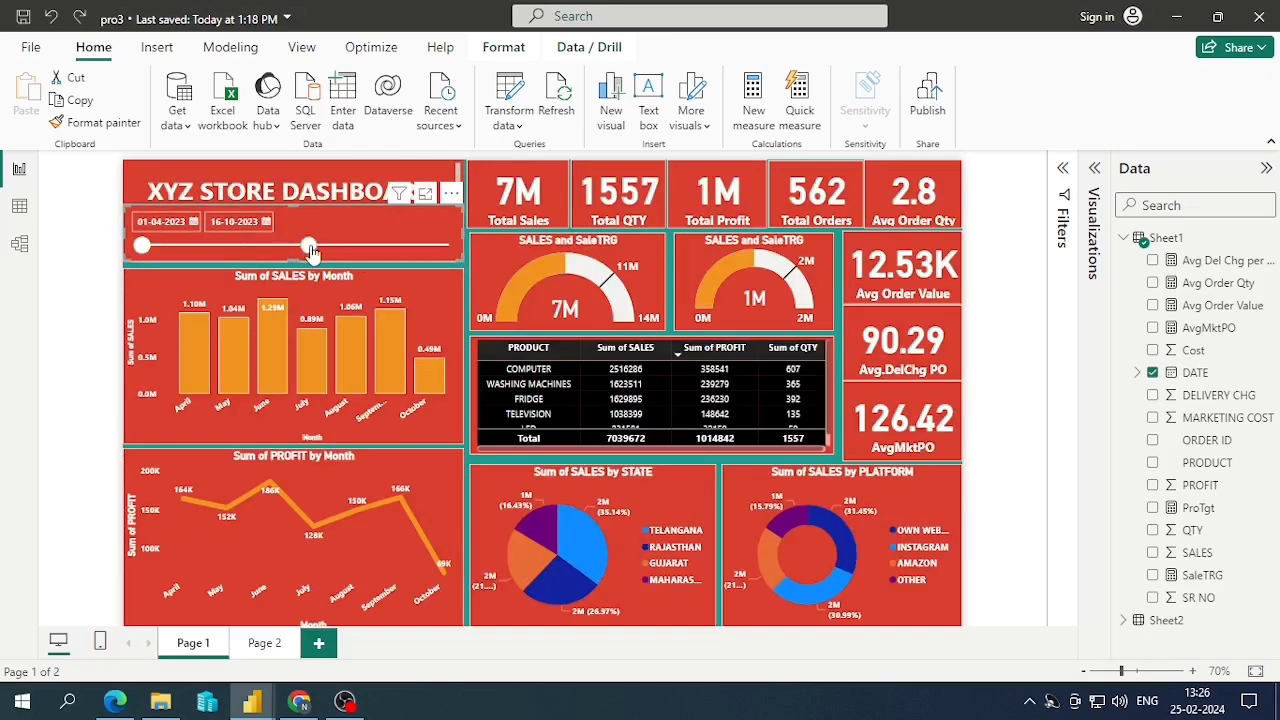
{"action": "left_click_drag", "start_coordinate": [308, 245], "coordinate": [398, 245]}
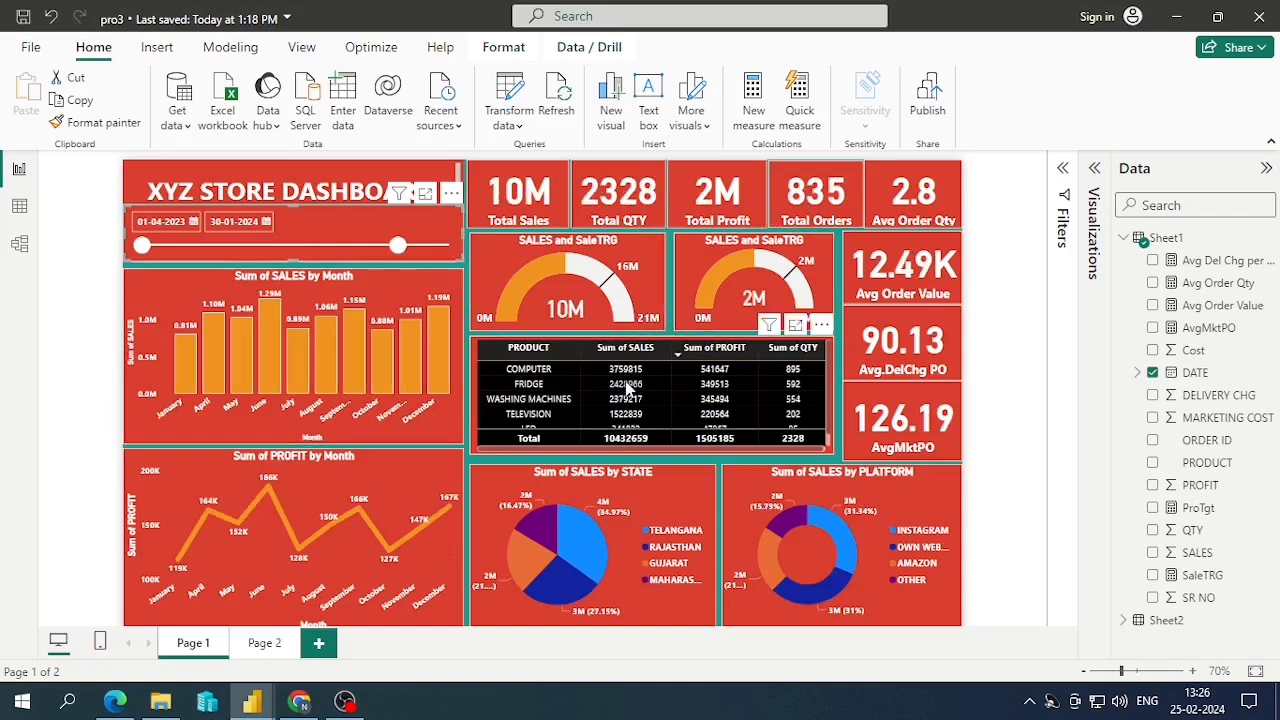
{"action": "scroll", "coordinate": [626, 385], "scroll_direction": "down", "scroll_amount": 2}
{"action": "scroll", "coordinate": [626, 392], "scroll_direction": "up", "scroll_amount": 2}
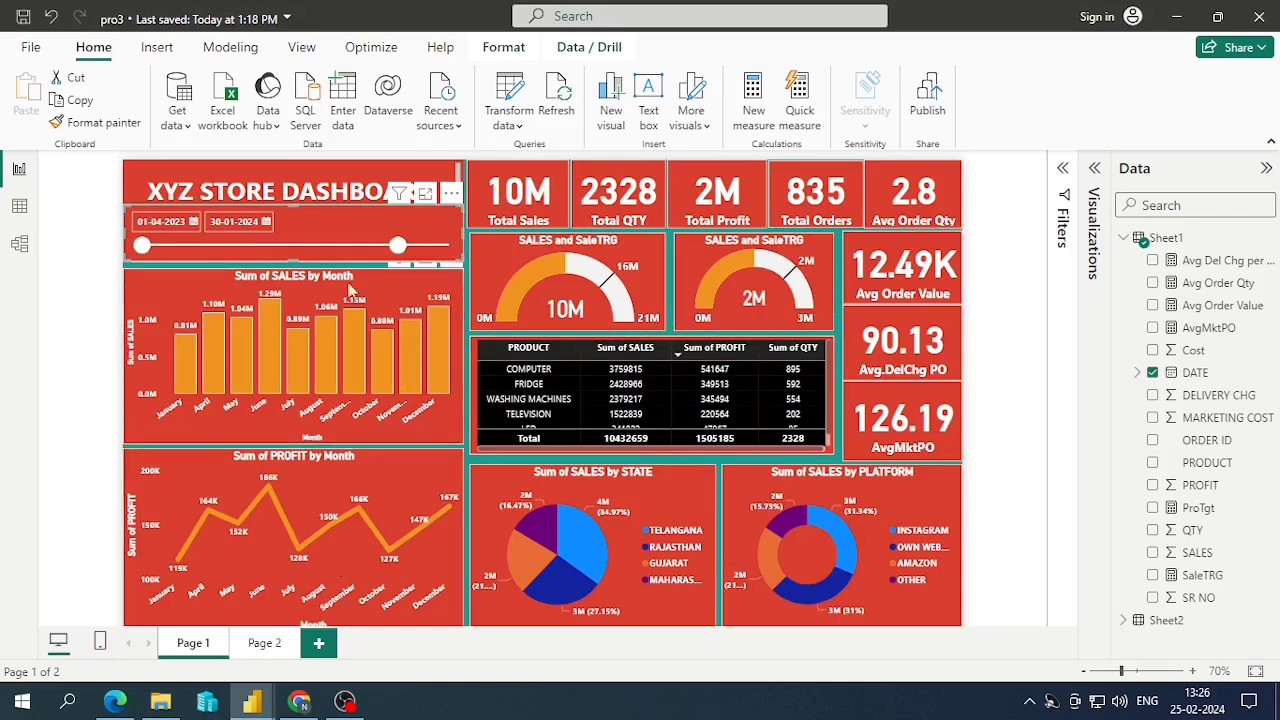
{"action": "left_click_drag", "start_coordinate": [398, 245], "coordinate": [449, 248]}
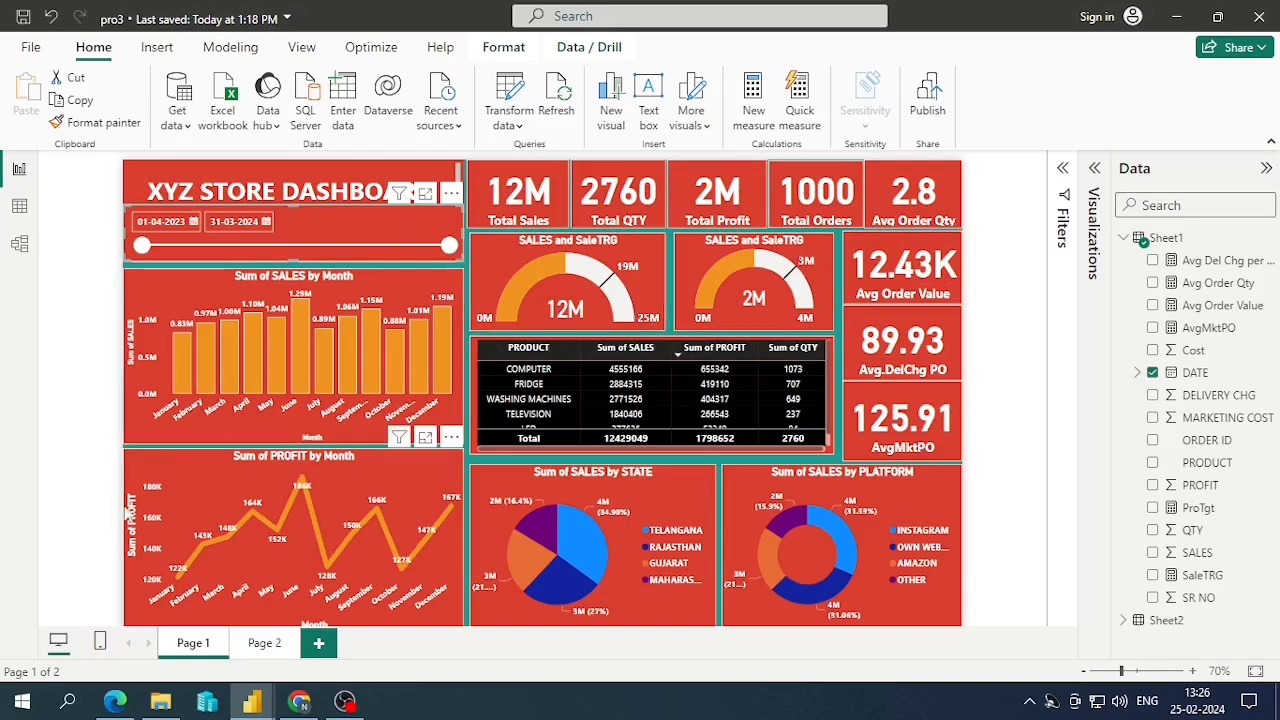
Open the workbook NEW DATA FOR PROJ 3.xlsx from the pro 3 folder in Excel and maximize its window
{"action": "left_click", "coordinate": [160, 700]}
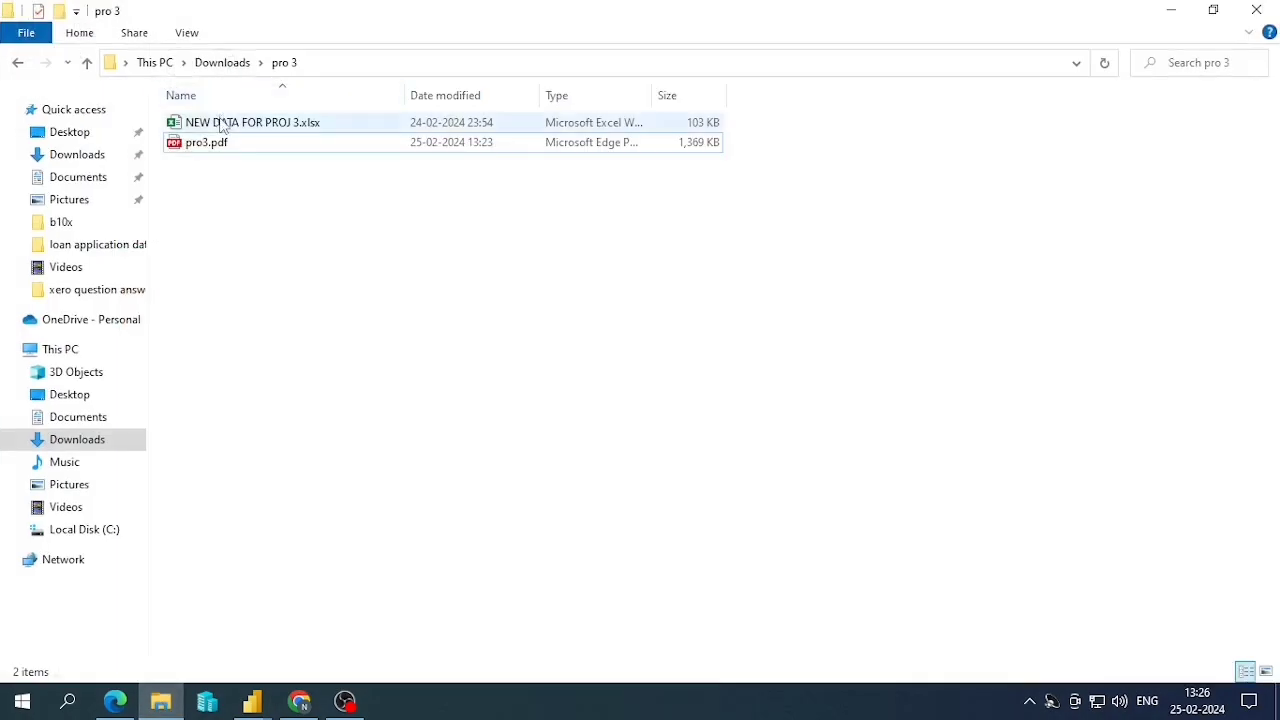
{"action": "double_click", "coordinate": [224, 122]}
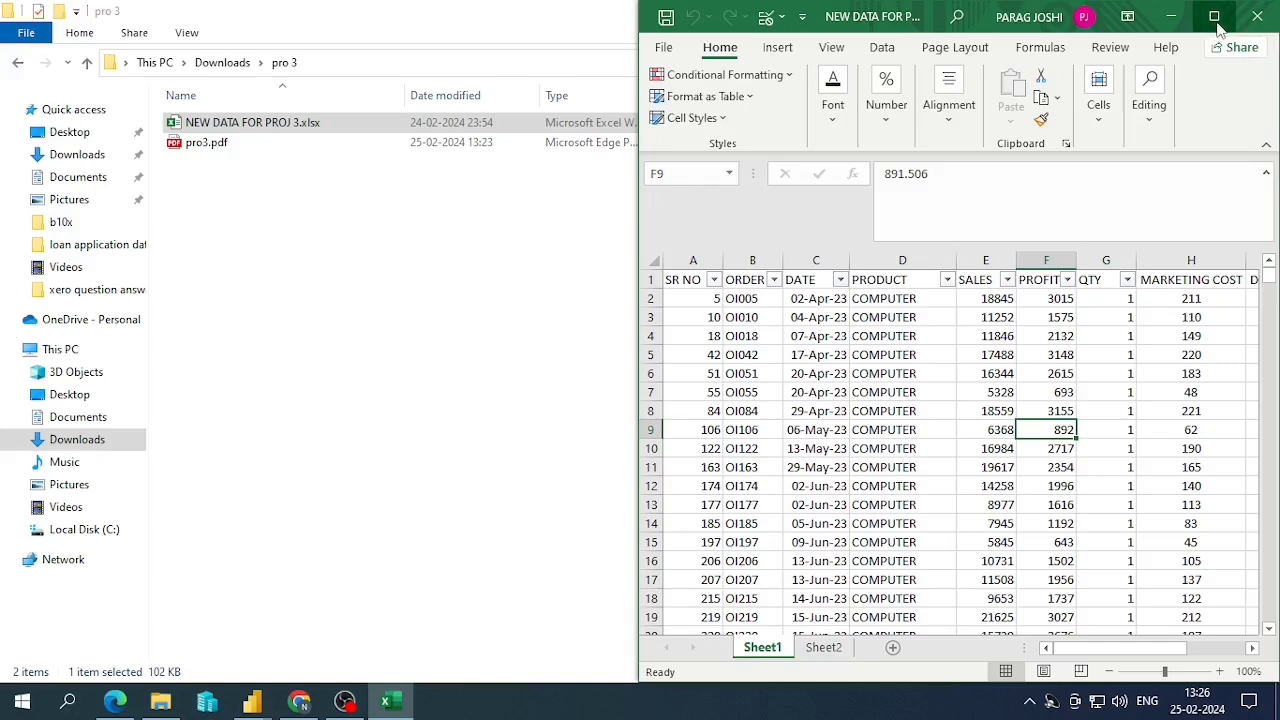
{"action": "left_click", "coordinate": [1214, 16]}
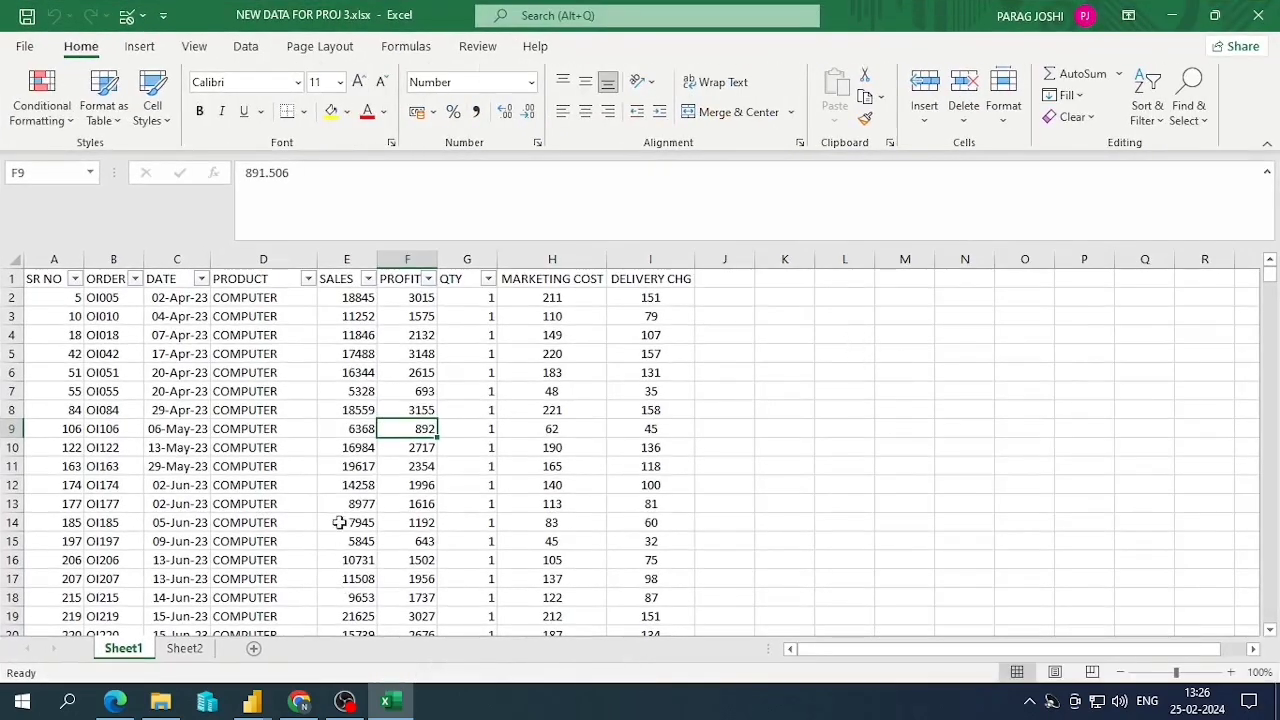
Review the Sheet1 columns one by one, from SR NO through DATE, PRODUCT, SALES, PROFIT and QTY to DELIVERY CHG
{"action": "left_click", "coordinate": [62, 259]}
{"action": "left_click", "coordinate": [113, 259]}
{"action": "left_click", "coordinate": [176, 259]}
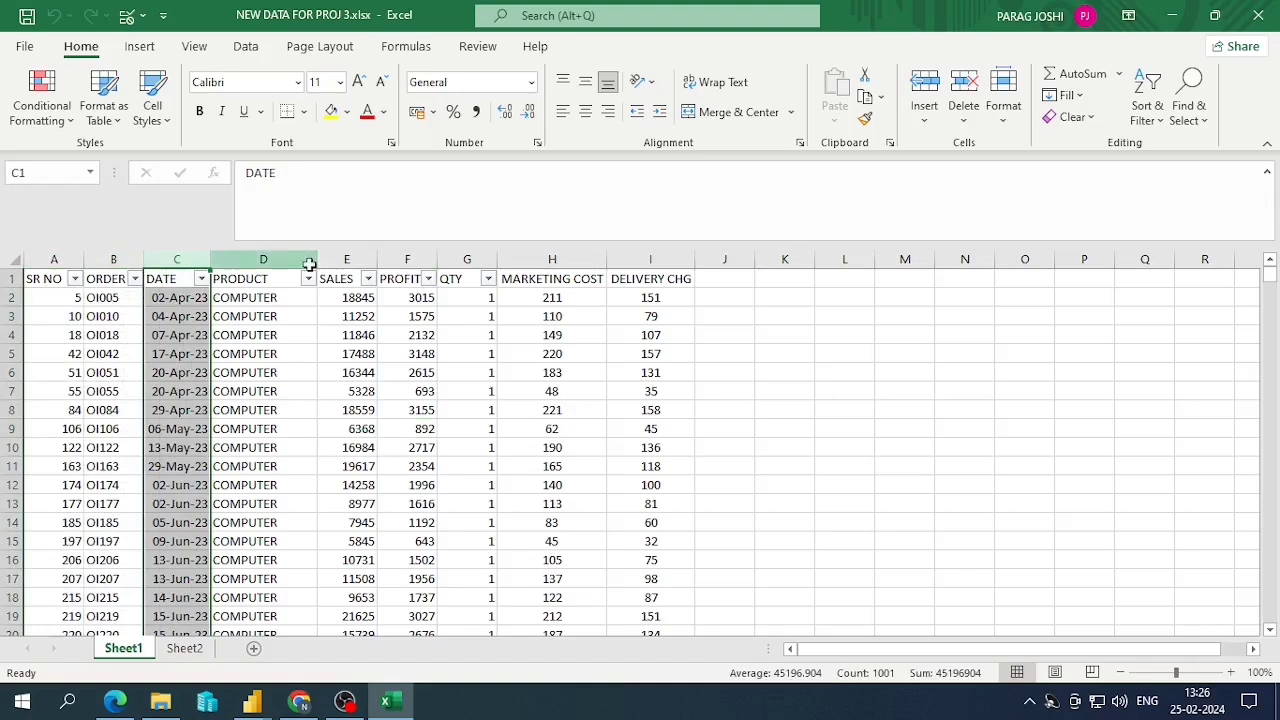
{"action": "left_click", "coordinate": [278, 260]}
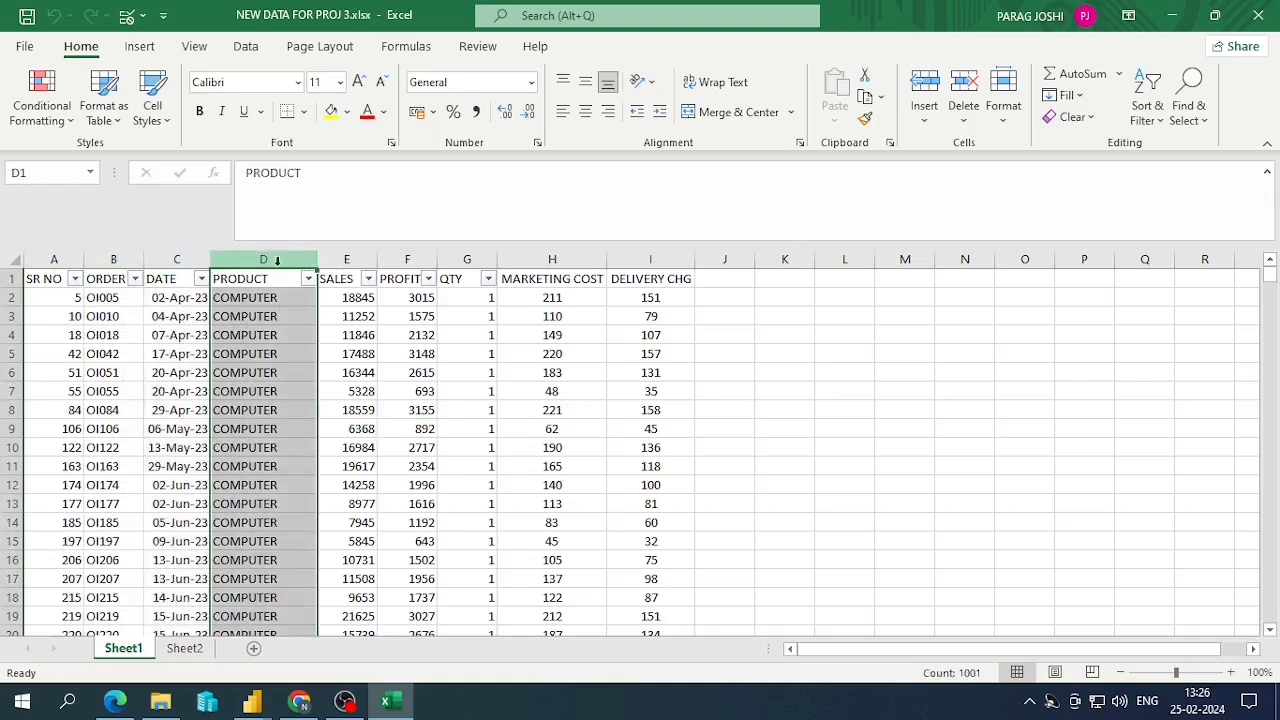
{"action": "left_click", "coordinate": [357, 259]}
{"action": "left_click", "coordinate": [407, 259]}
{"action": "left_click", "coordinate": [467, 259]}
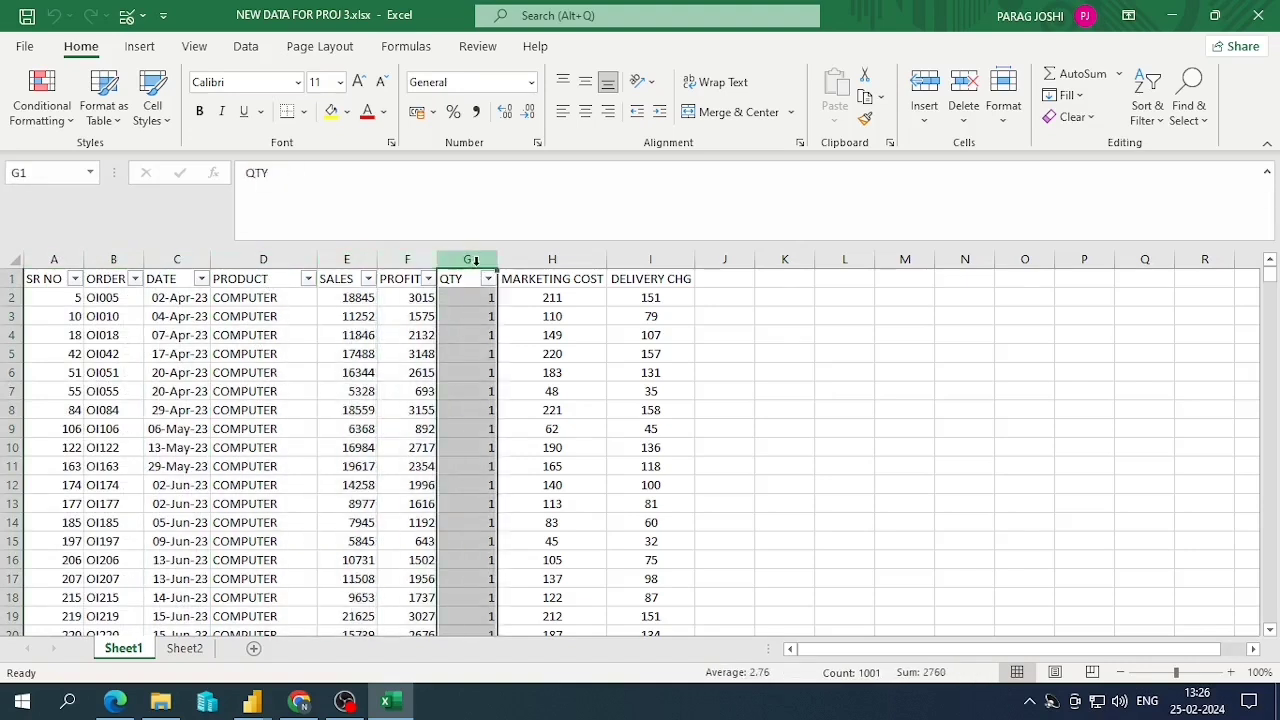
{"action": "left_click", "coordinate": [561, 259]}
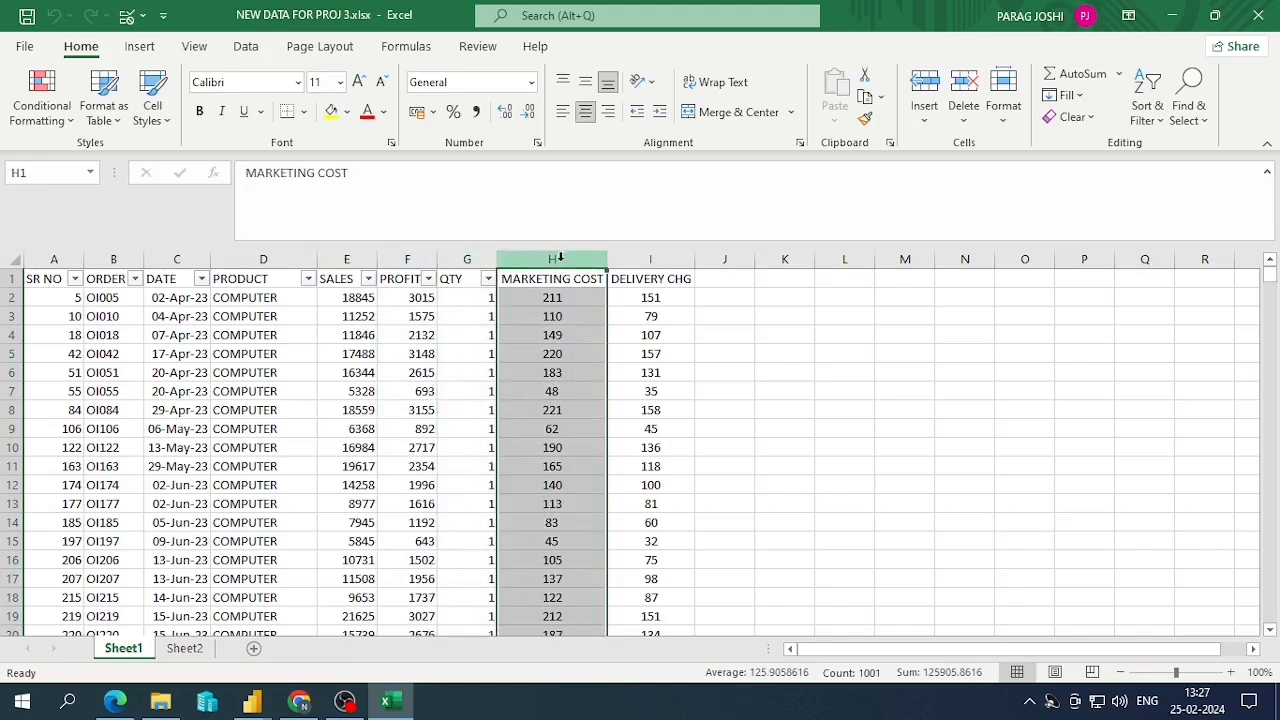
{"action": "left_click", "coordinate": [650, 276]}
{"action": "left_click", "coordinate": [650, 262]}
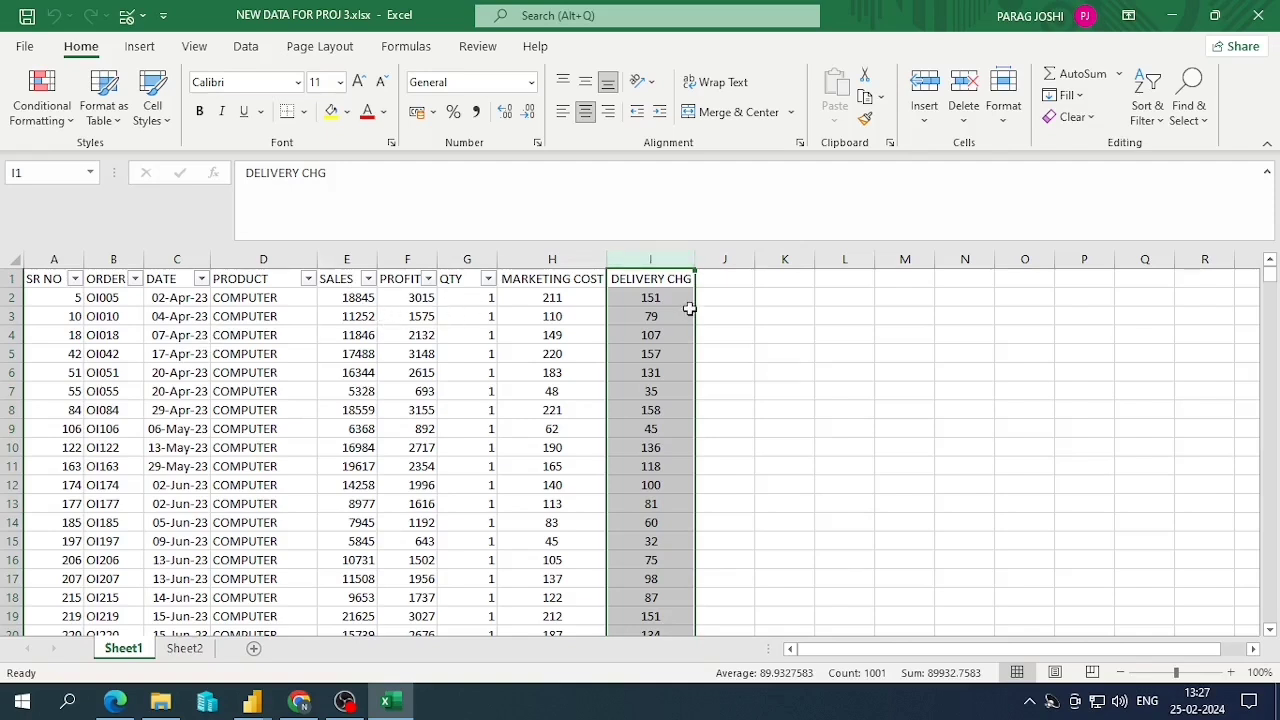
Compare the MARKETING COST and DELIVERY CHG columns with the SALES and PROFIT columns on Sheet1
{"action": "left_click", "coordinate": [586, 258]}
{"action": "left_click", "coordinate": [643, 258]}
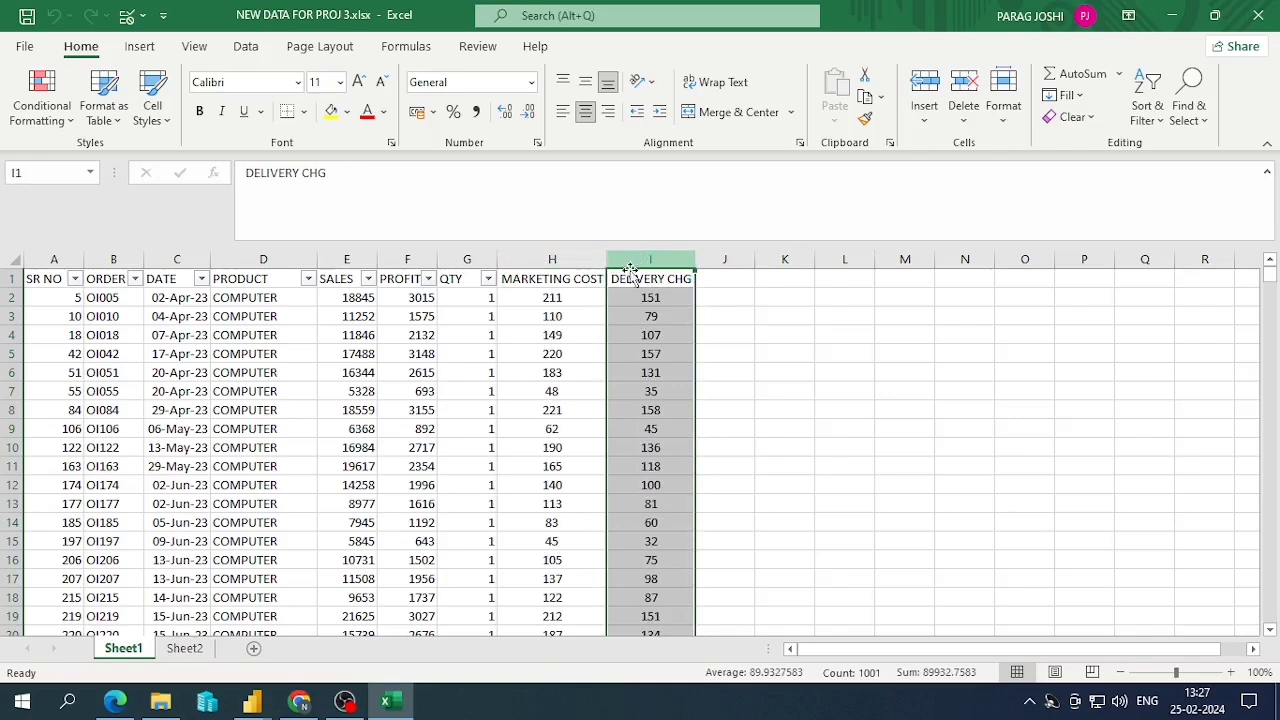
{"action": "left_click", "coordinate": [348, 259]}
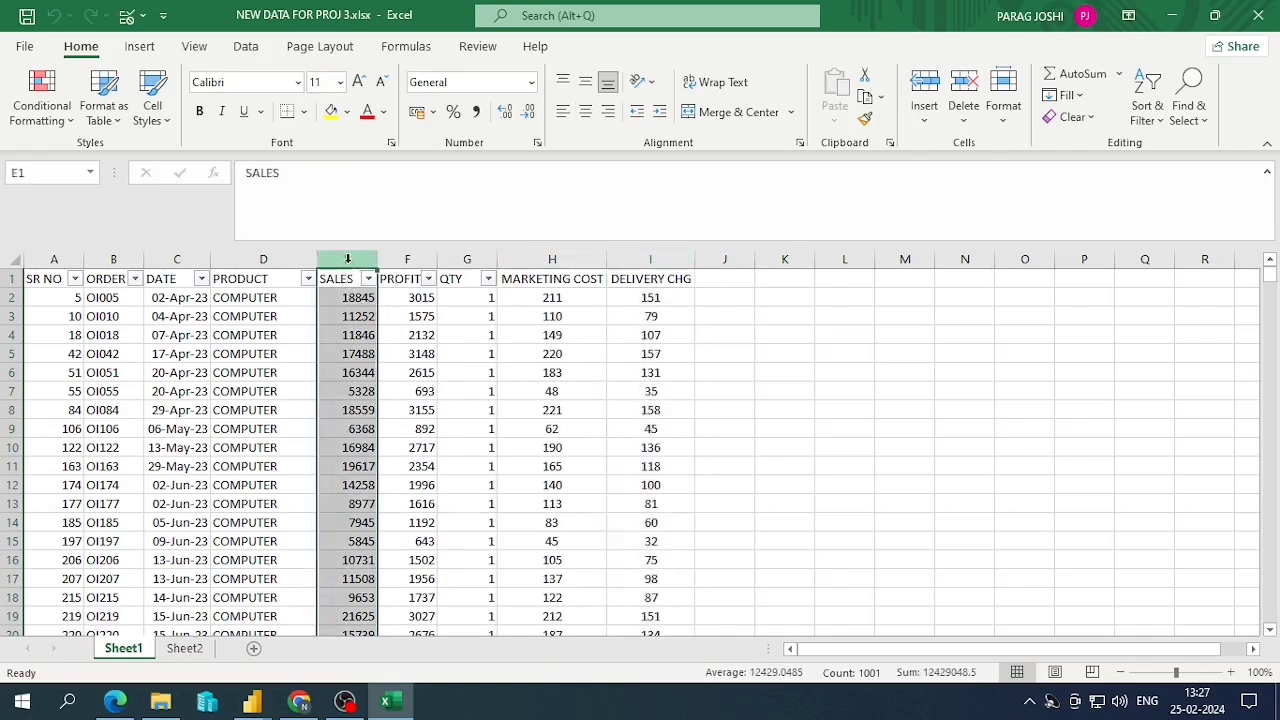
{"action": "left_click", "coordinate": [407, 259]}
{"action": "left_click", "coordinate": [552, 259]}
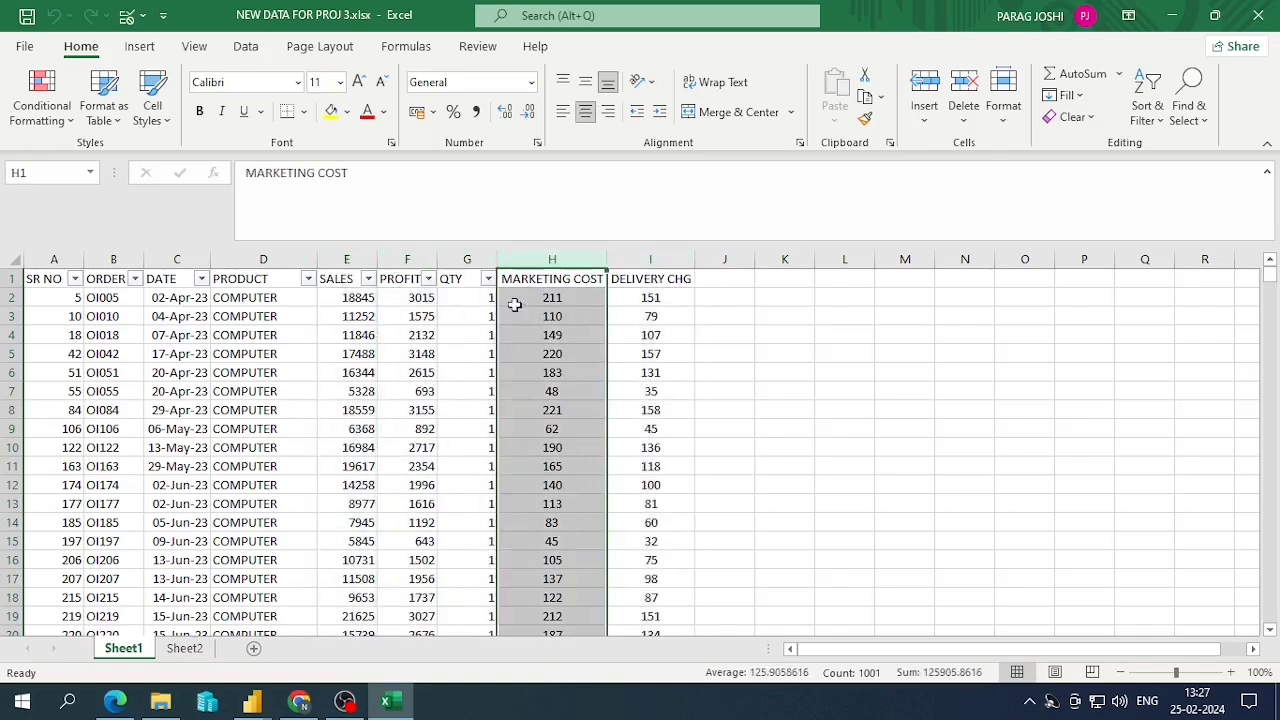
{"action": "left_click", "coordinate": [619, 257]}
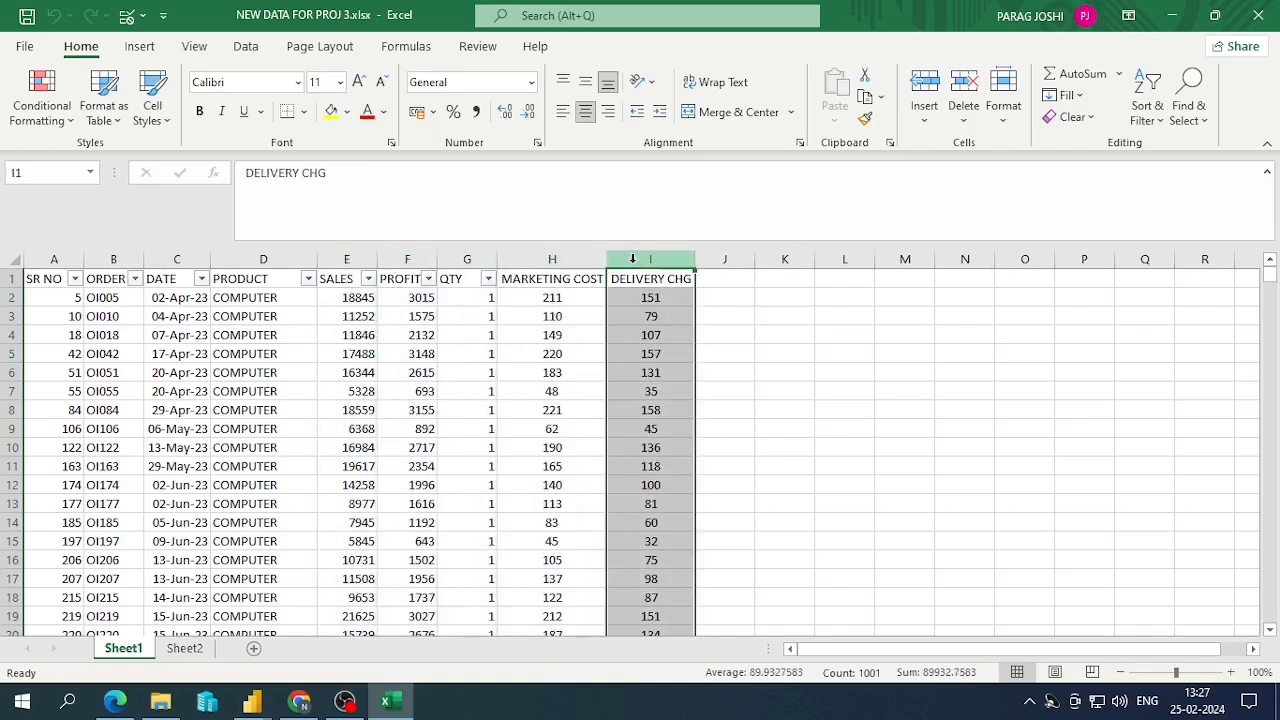
Examine the order, STATE and PLATFORM columns on Sheet2 and return to Sheet1
{"action": "left_click", "coordinate": [186, 648]}
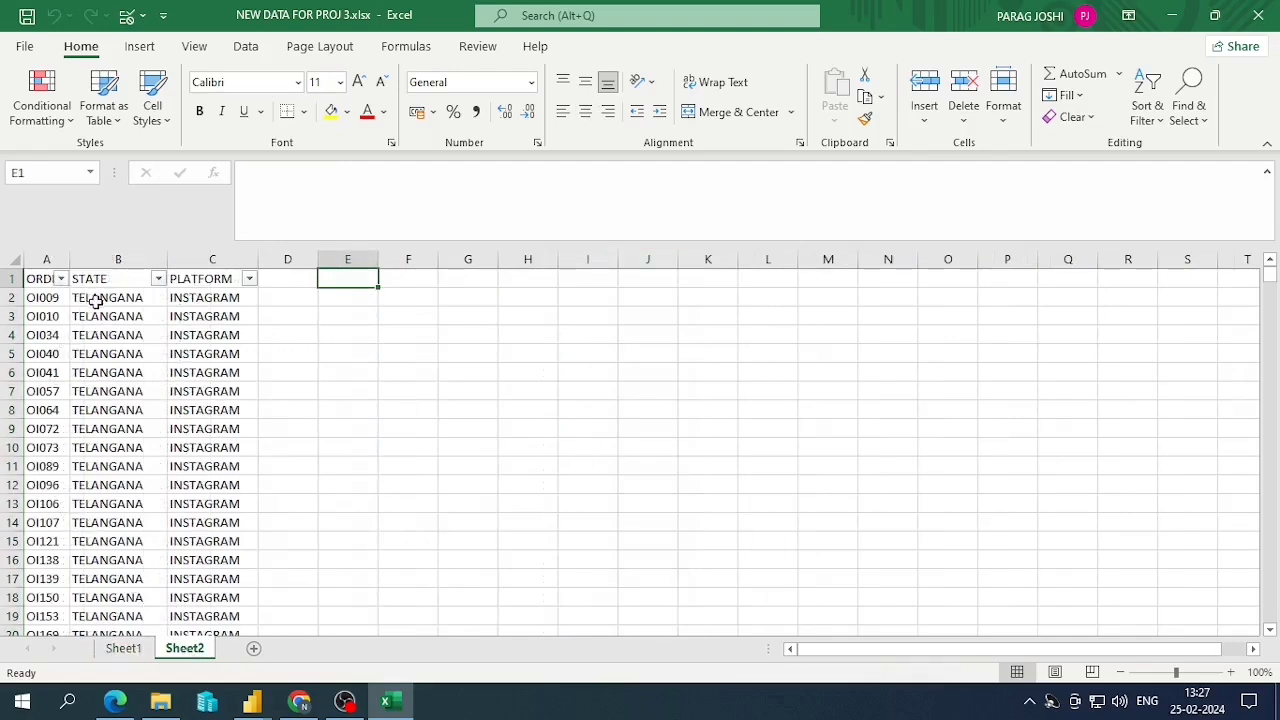
{"action": "scroll", "coordinate": [100, 298], "scroll_direction": "down", "scroll_amount": 2}
{"action": "scroll", "coordinate": [100, 298], "scroll_direction": "up", "scroll_amount": 2}
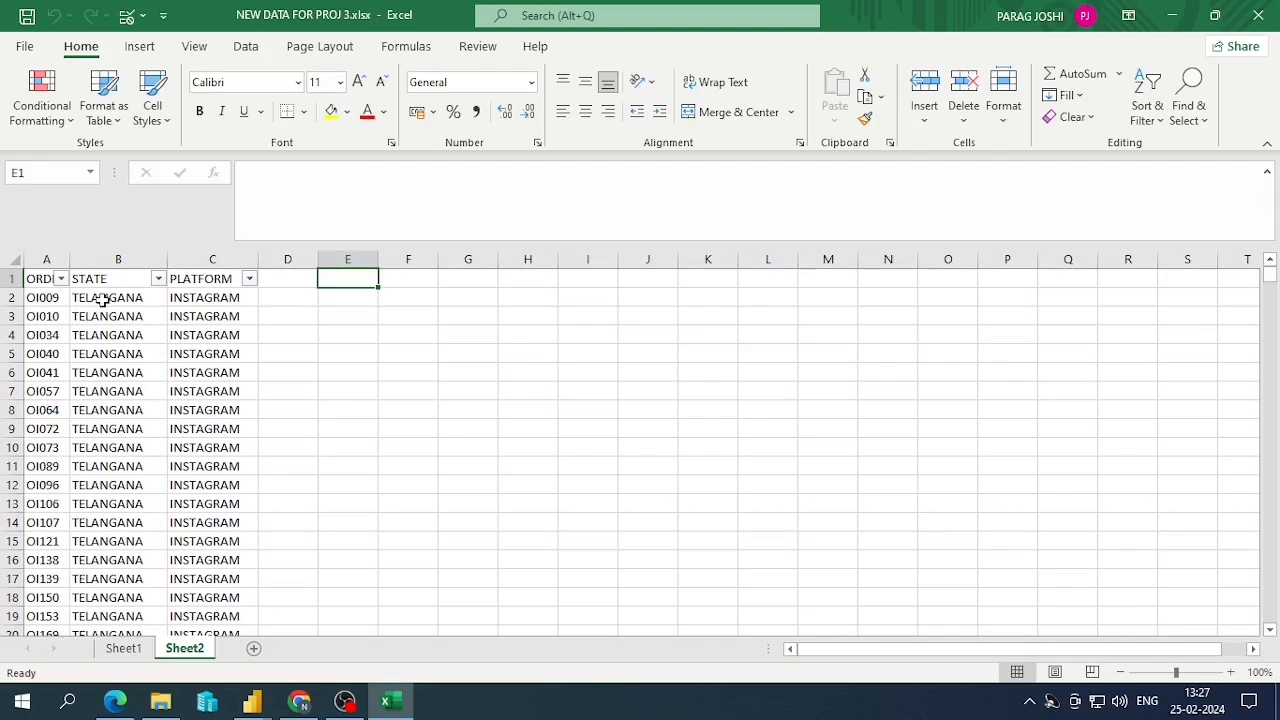
{"action": "left_click", "coordinate": [165, 262]}
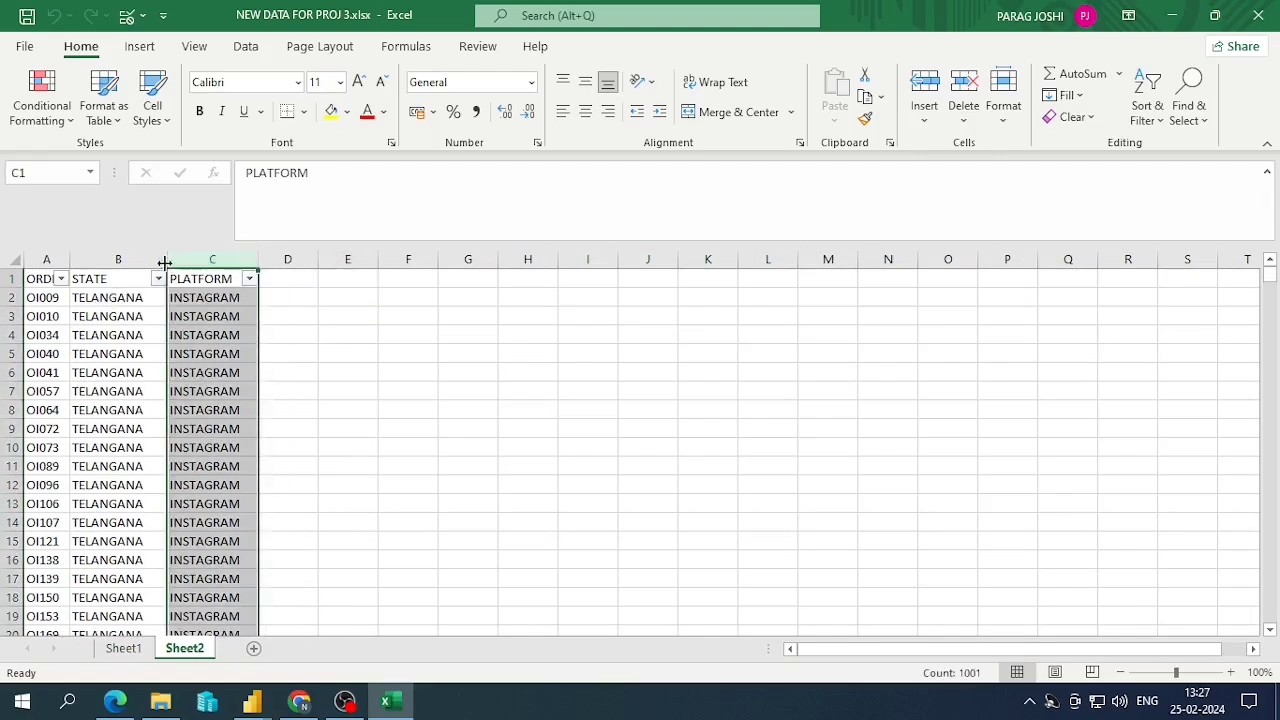
{"action": "left_click", "coordinate": [42, 256]}
{"action": "left_click", "coordinate": [123, 648]}
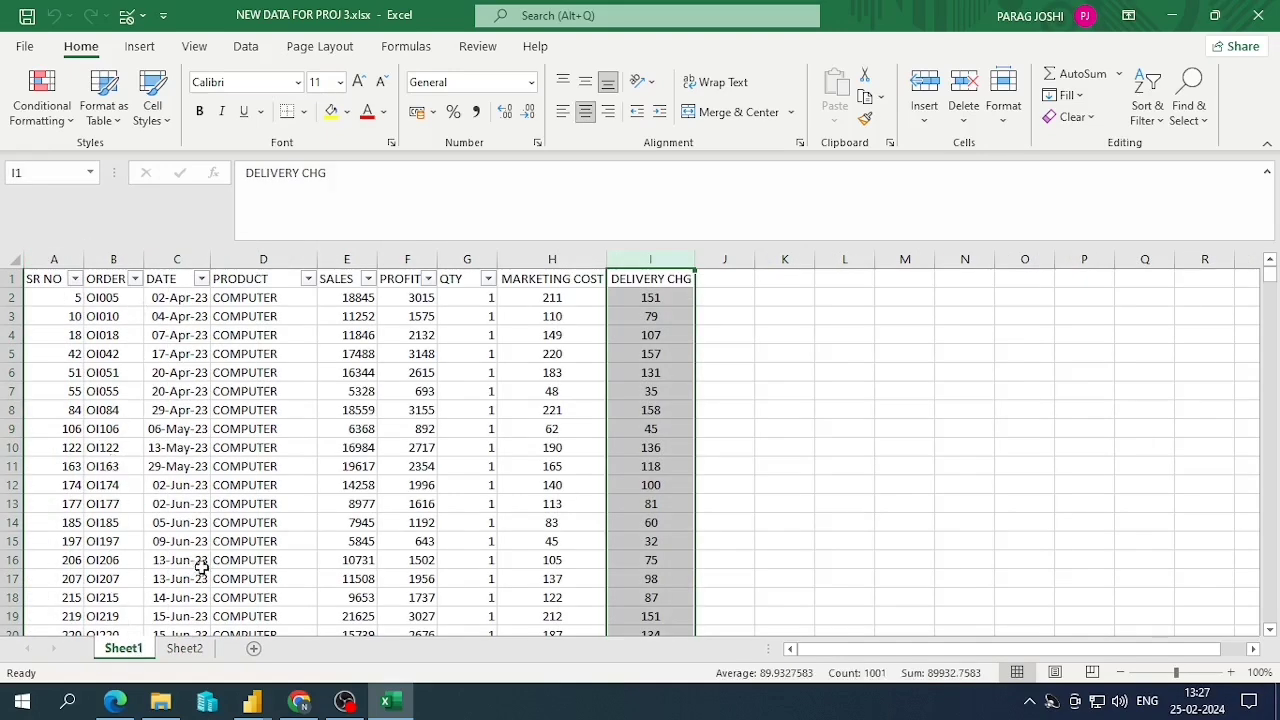
Switch to the untitled Power BI Desktop report and import NEW DATA FOR PROJ 3.xlsx from the pro 3 folder in Downloads
{"action": "mouse_move", "coordinate": [255, 707]}
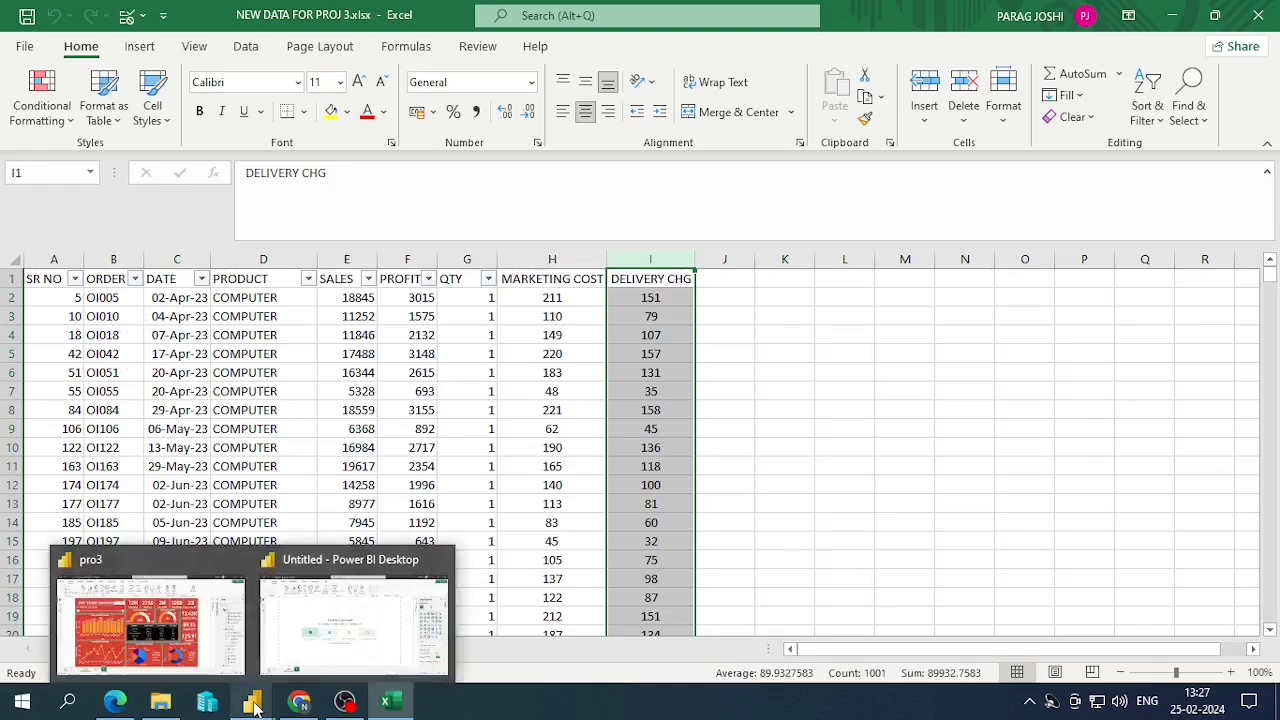
{"action": "left_click", "coordinate": [274, 594]}
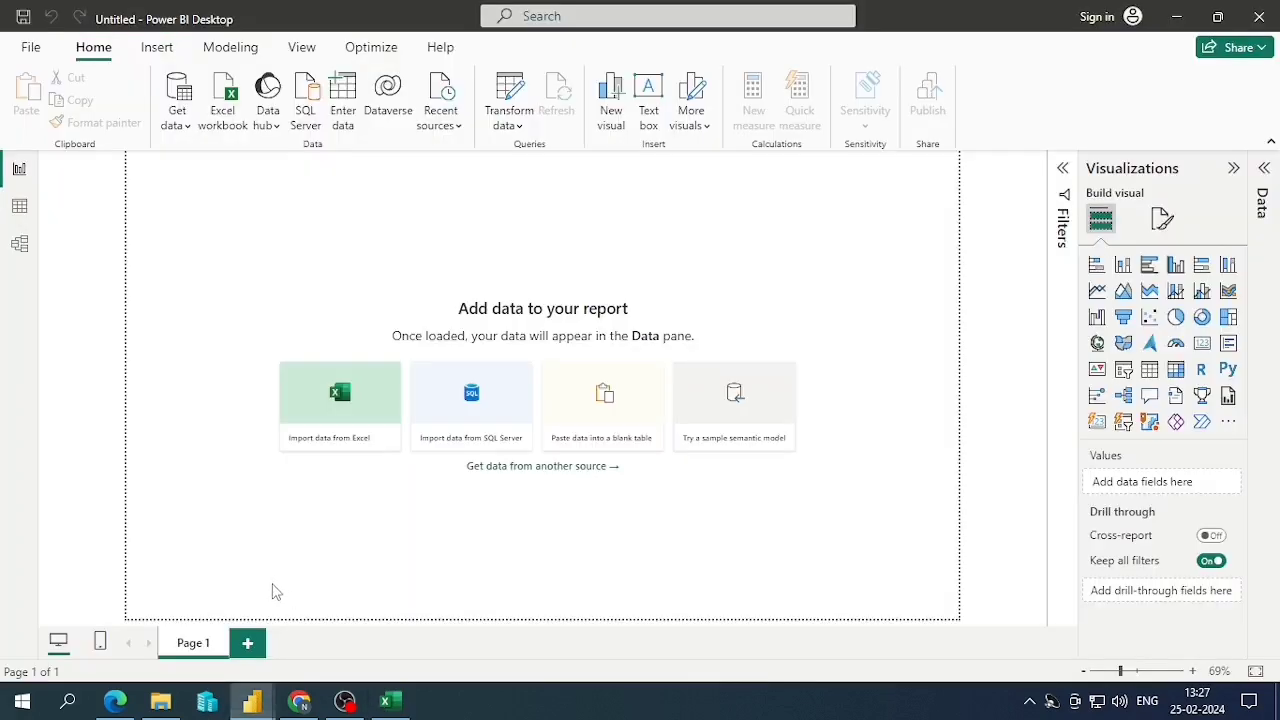
{"action": "left_click", "coordinate": [363, 435]}
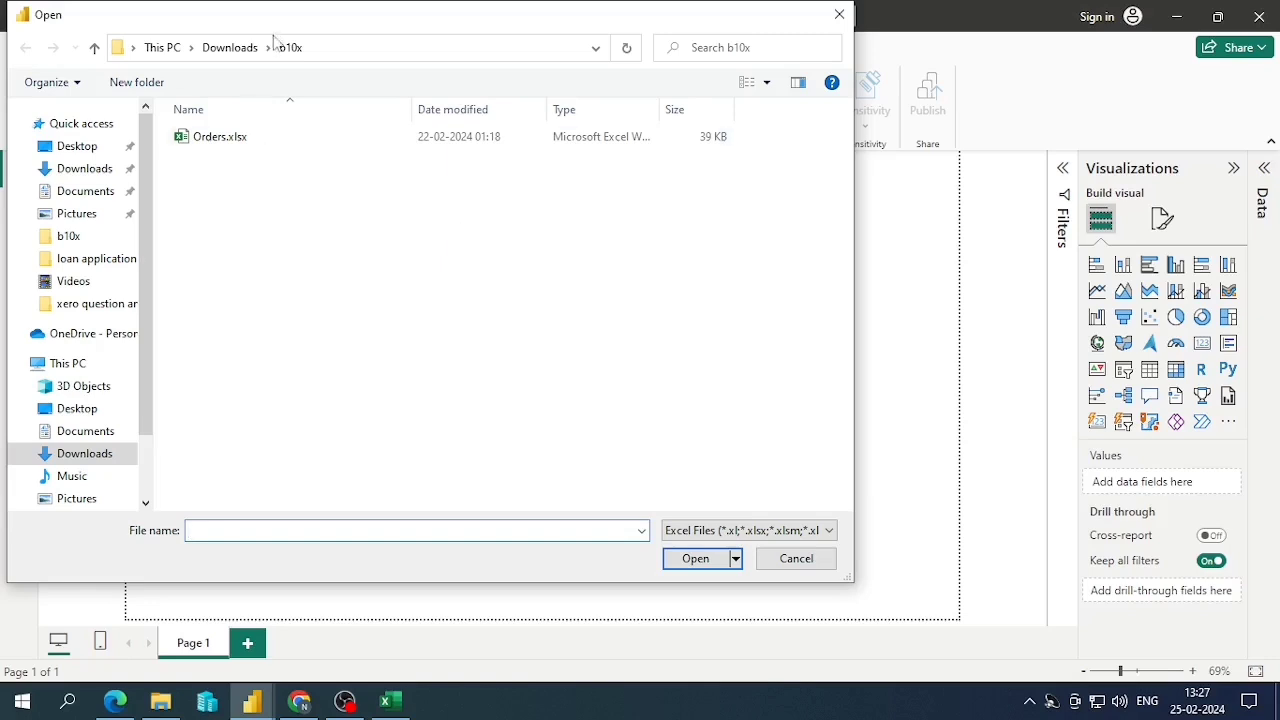
{"action": "left_click", "coordinate": [230, 47]}
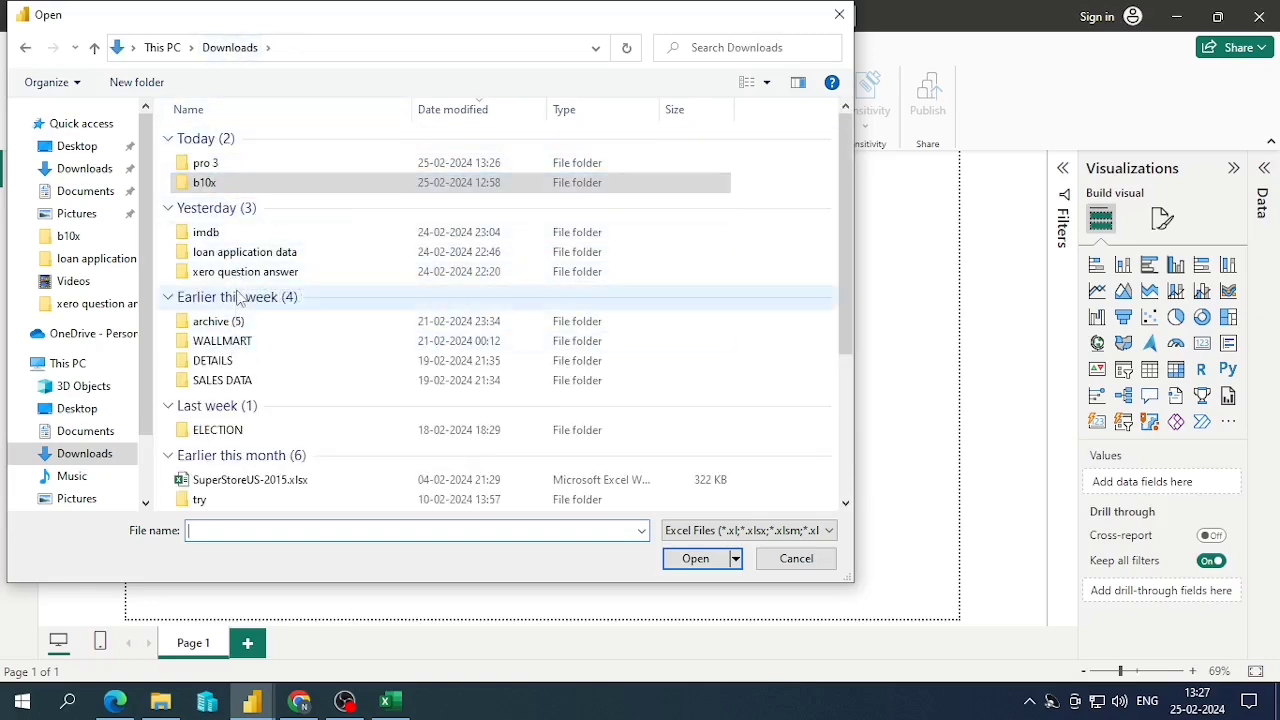
{"action": "left_click", "coordinate": [247, 168]}
{"action": "double_click", "coordinate": [247, 168]}
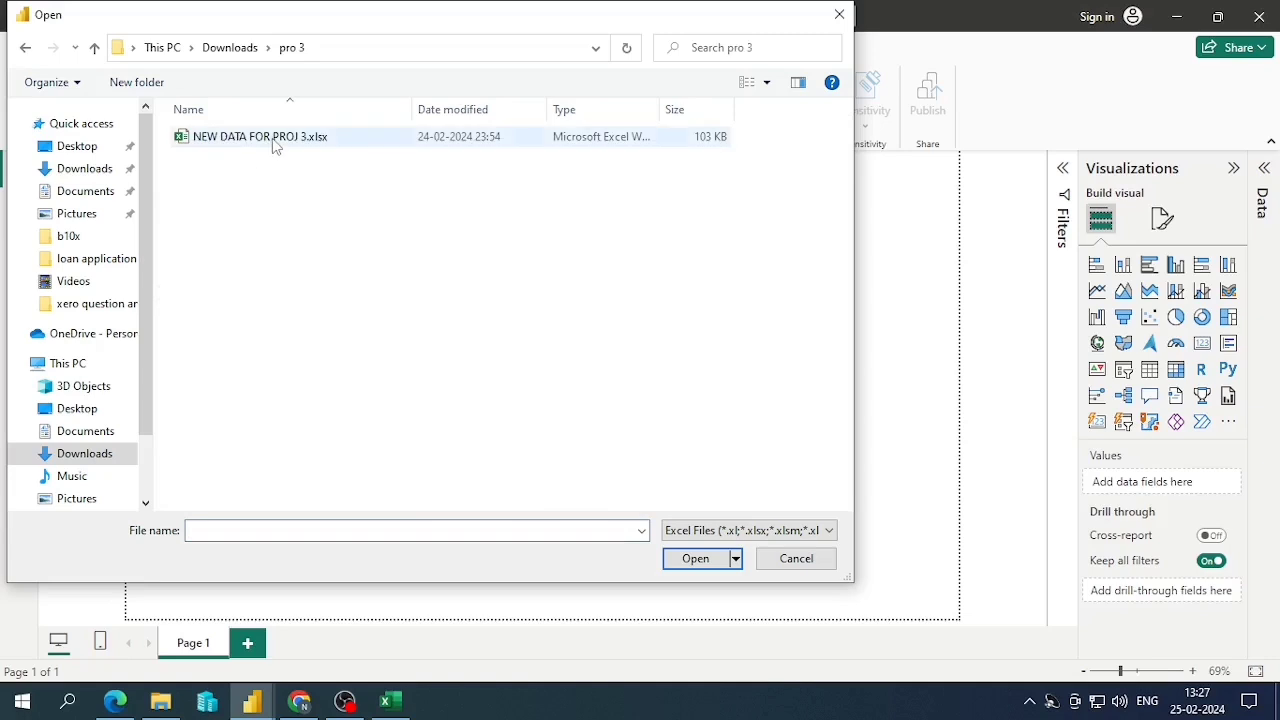
{"action": "double_click", "coordinate": [272, 138]}
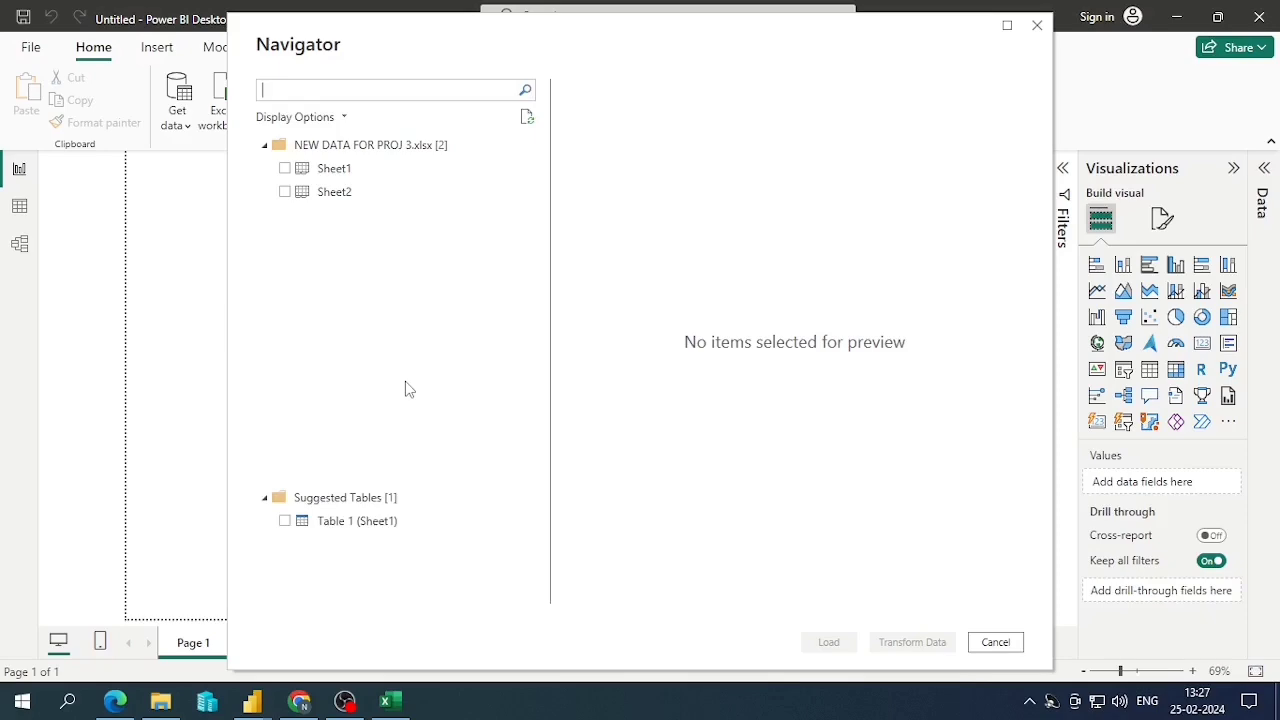
Select both Sheet1 and Sheet2 of the workbook and load them into the report
{"action": "left_click", "coordinate": [285, 169]}
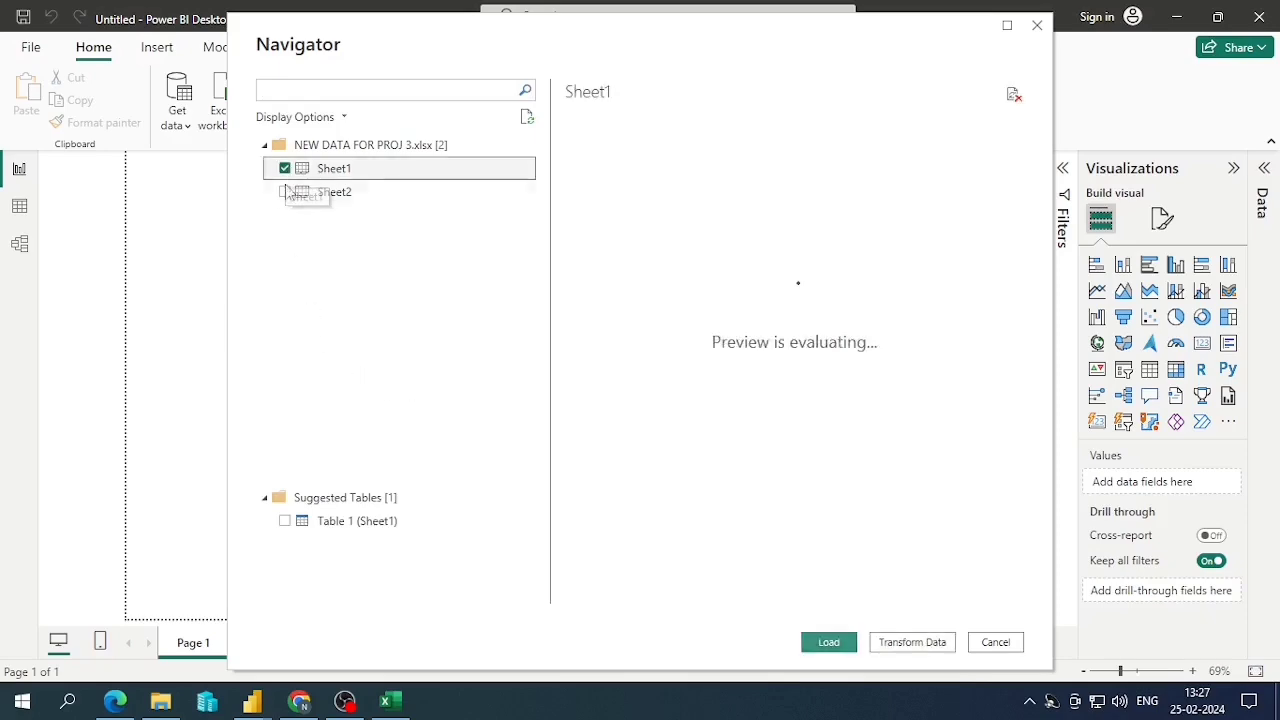
{"action": "left_click", "coordinate": [285, 192]}
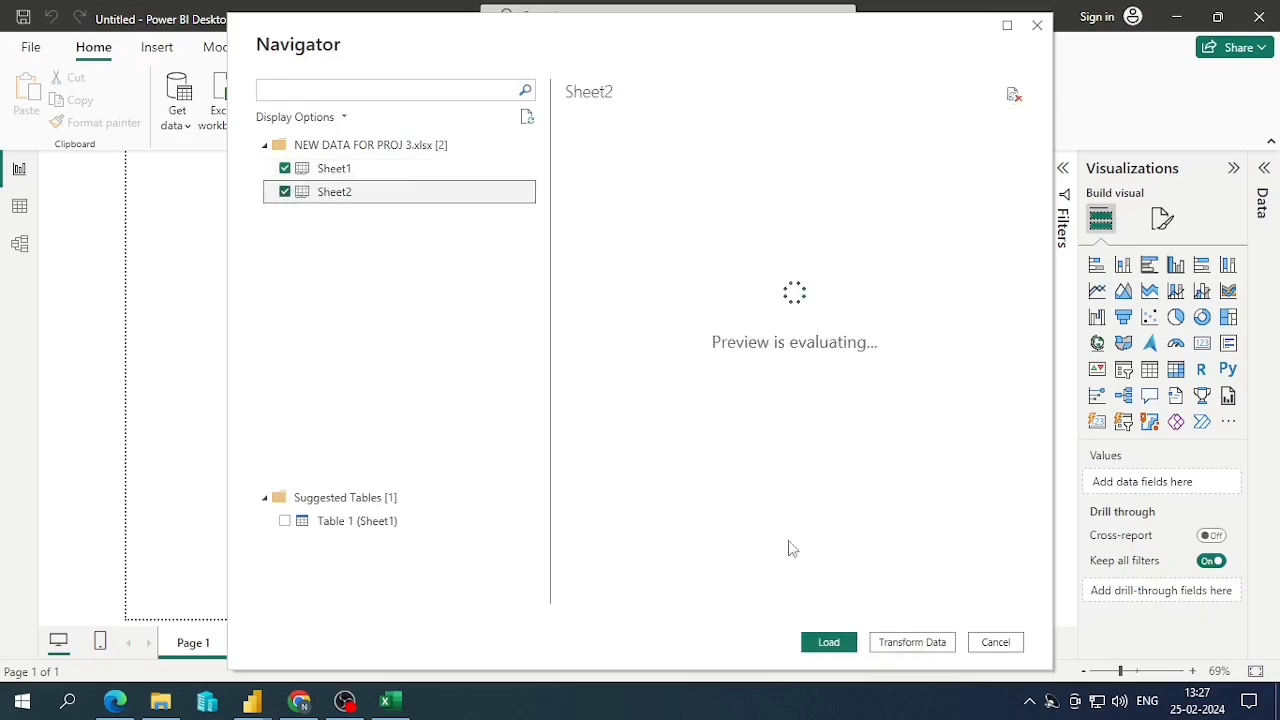
{"action": "left_click", "coordinate": [849, 644]}
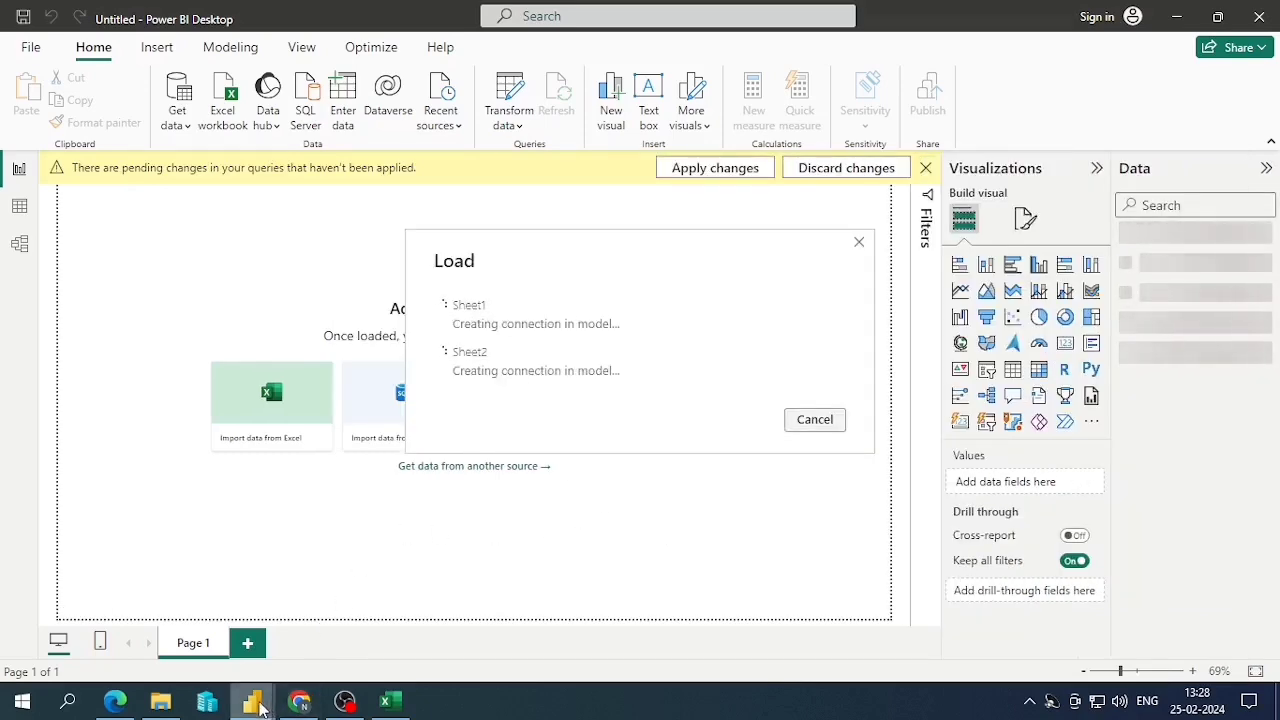
Check the finished pro3 dashboard, switch to Color Hunt in Chrome and browse the vintage color palettes
{"action": "mouse_move", "coordinate": [252, 701]}
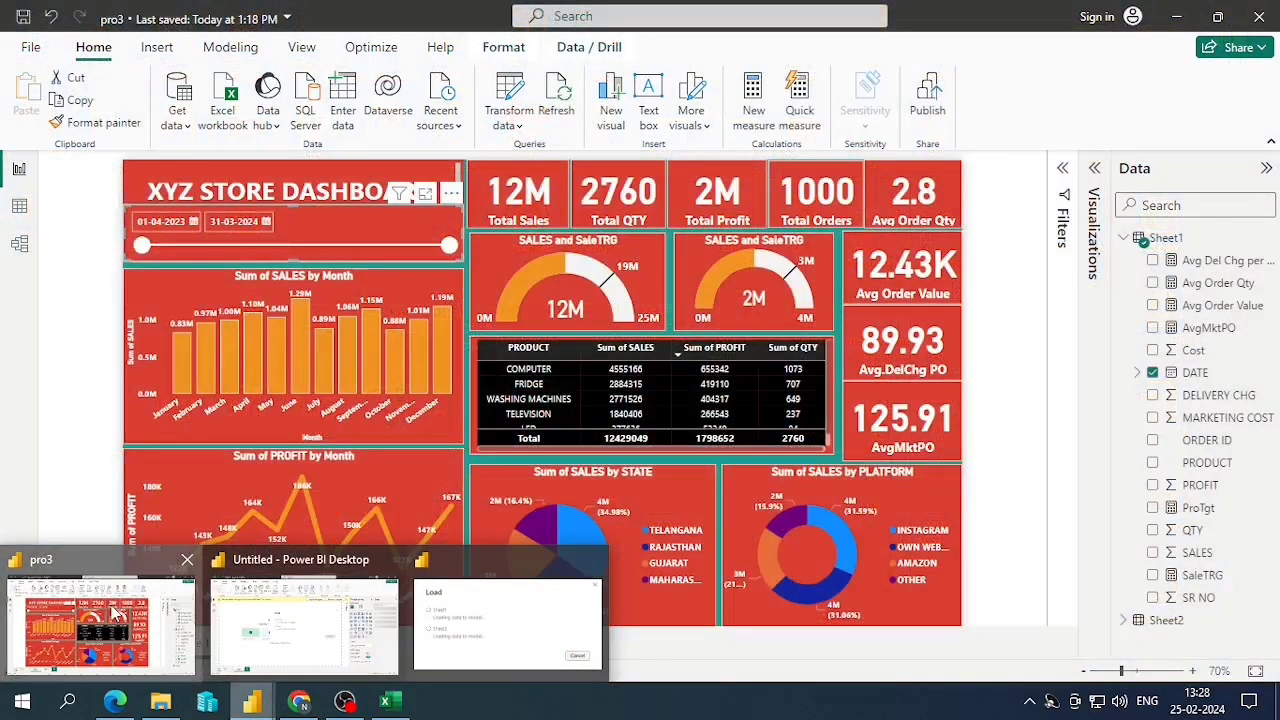
{"action": "left_click", "coordinate": [115, 610]}
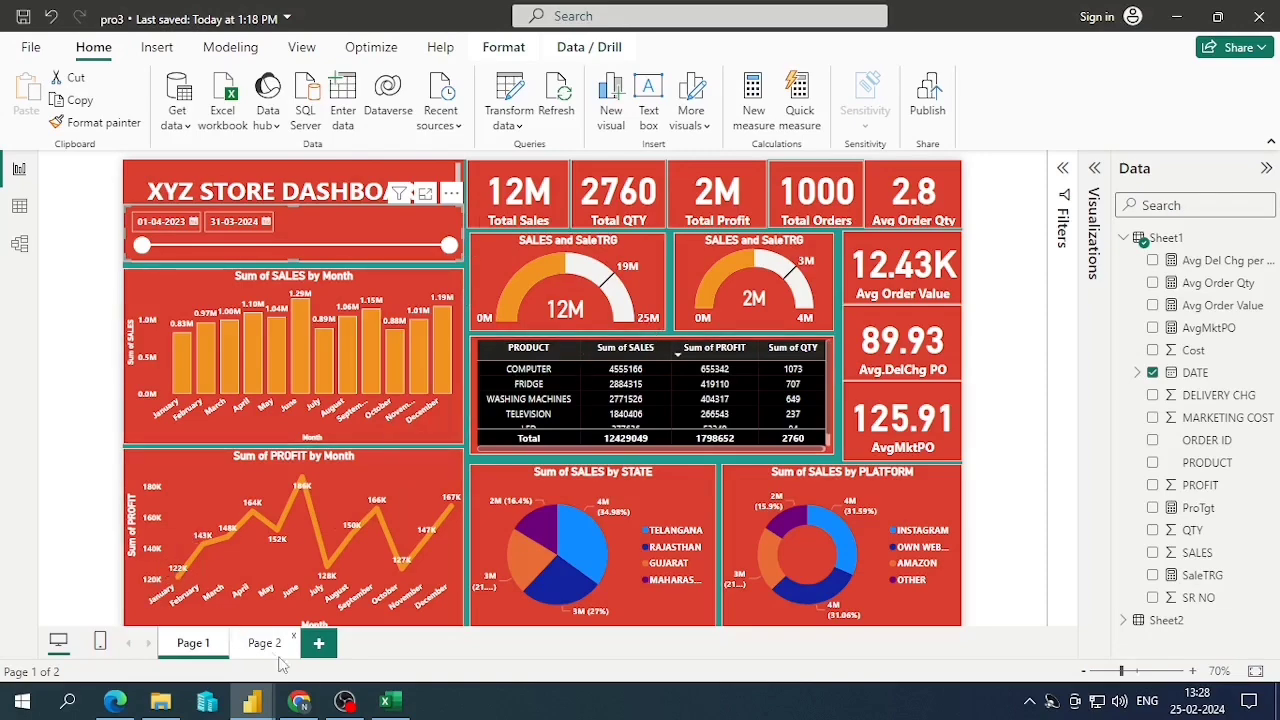
{"action": "left_click", "coordinate": [264, 590]}
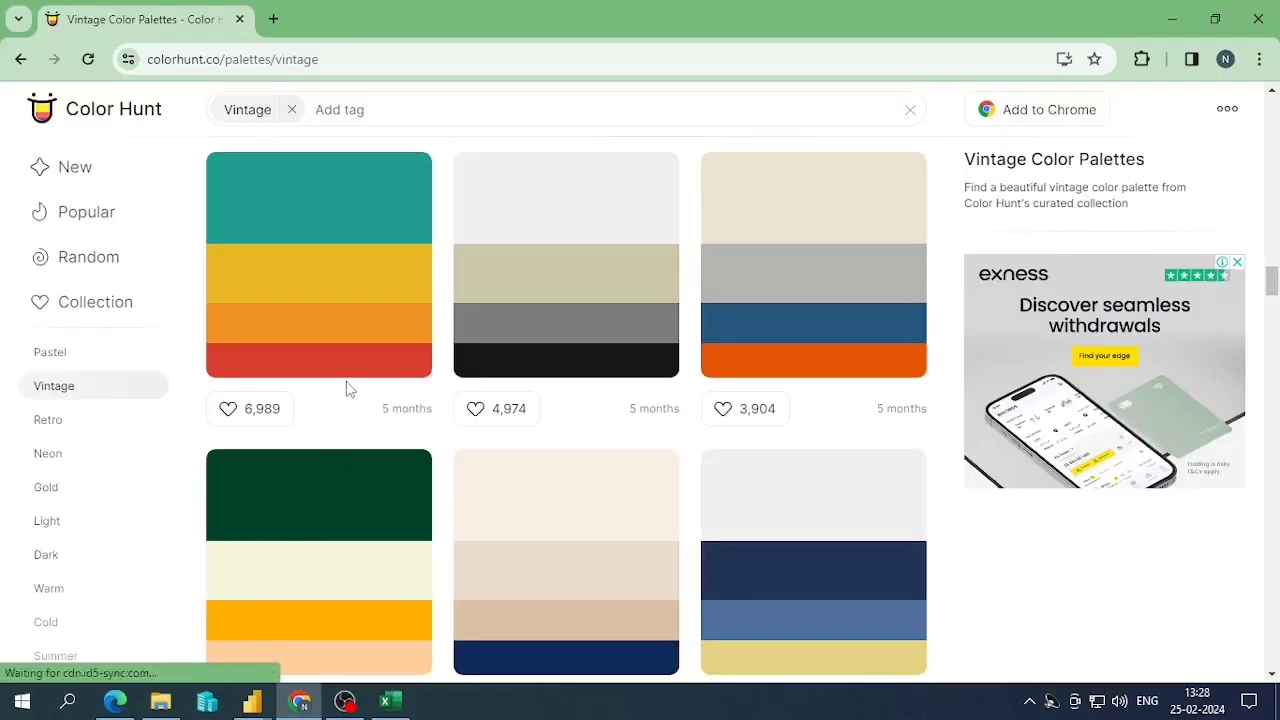
{"action": "scroll", "coordinate": [308, 332], "scroll_direction": "up", "scroll_amount": 1}
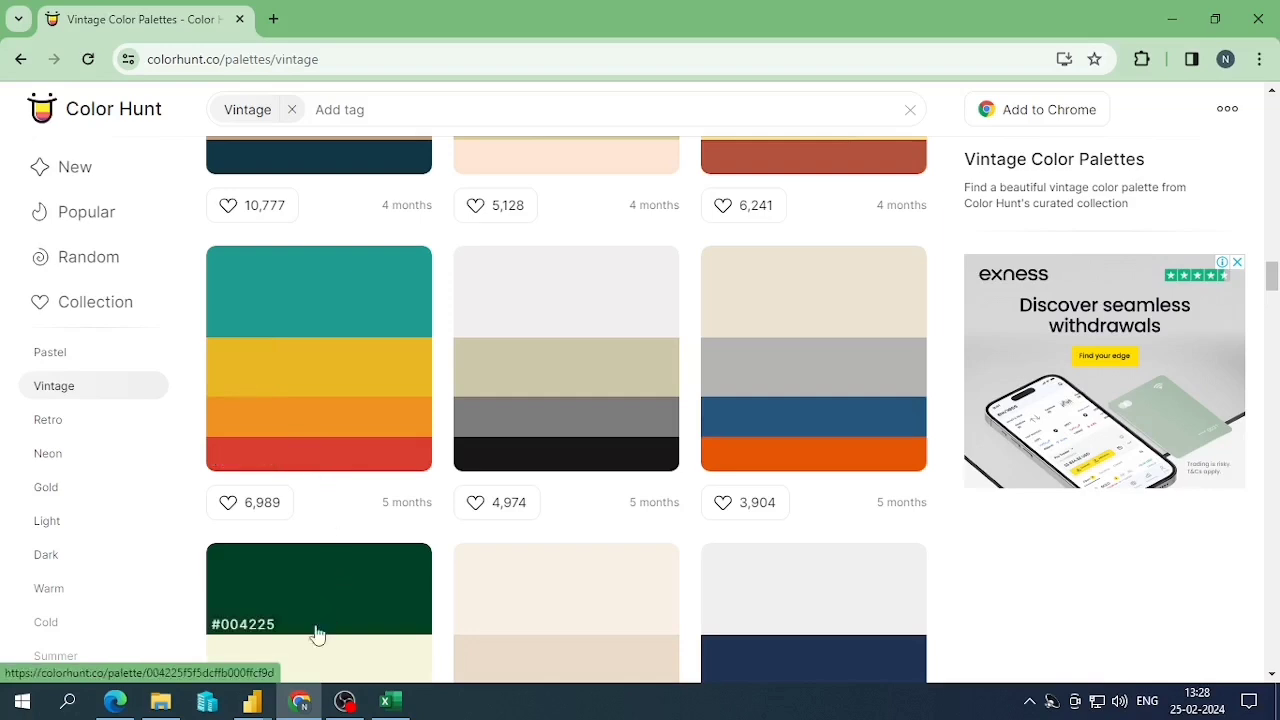
Copy the teal color code from the teal, yellow, orange and red Color Hunt palette in Chrome and return to the untitled Power BI report
{"action": "mouse_move", "coordinate": [258, 705]}
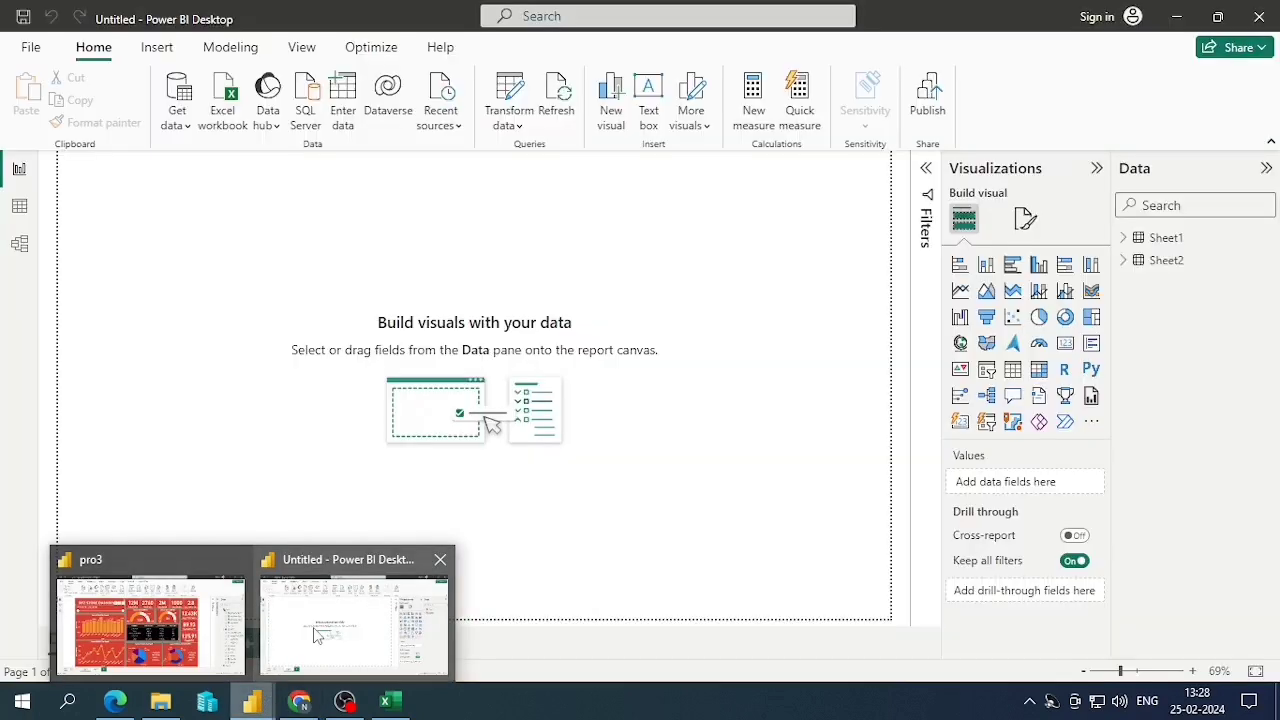
{"action": "left_click", "coordinate": [315, 635]}
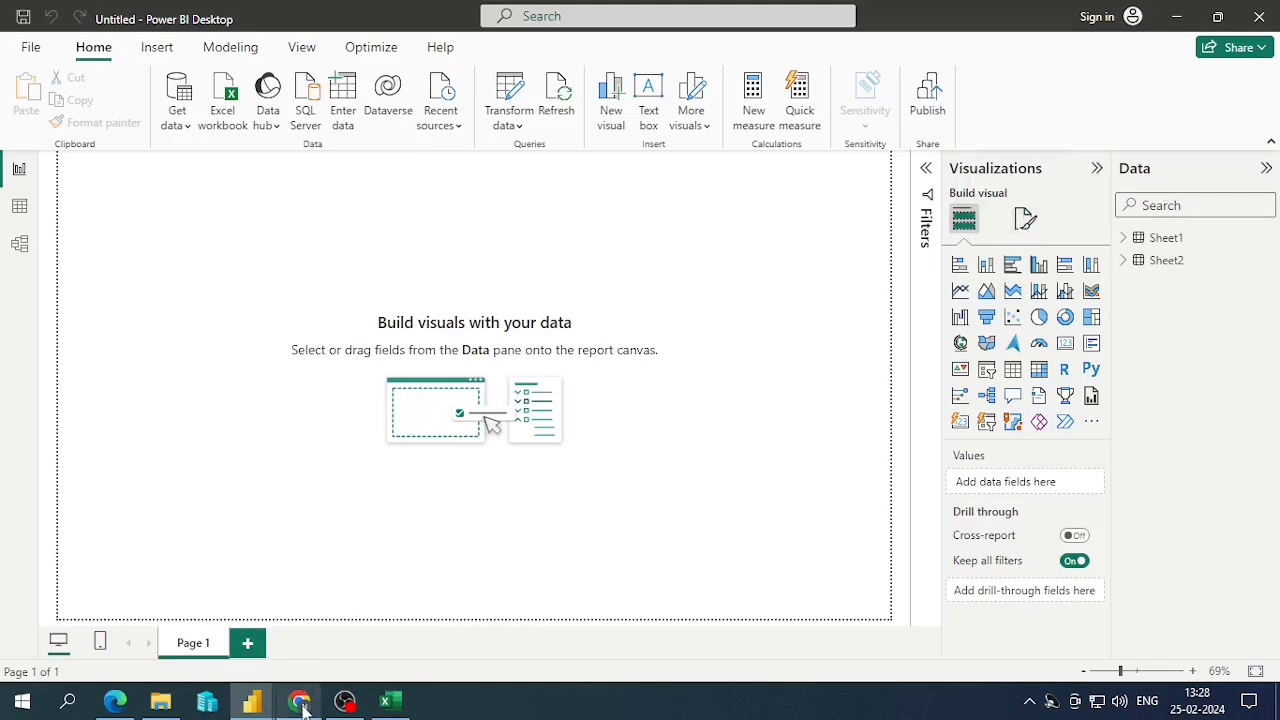
{"action": "mouse_move", "coordinate": [252, 705]}
{"action": "mouse_move", "coordinate": [218, 655]}
{"action": "left_click", "coordinate": [318, 700]}
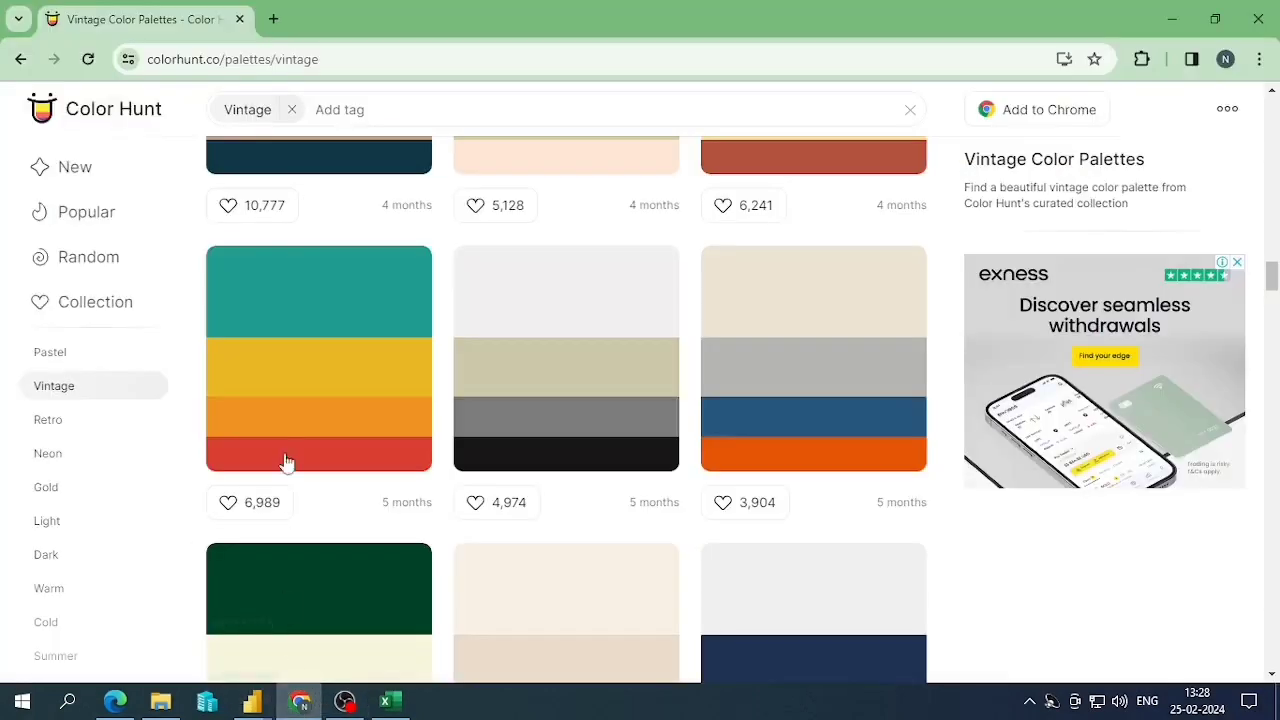
{"action": "left_click", "coordinate": [229, 332]}
{"action": "mouse_move", "coordinate": [252, 700]}
{"action": "left_click", "coordinate": [322, 650]}
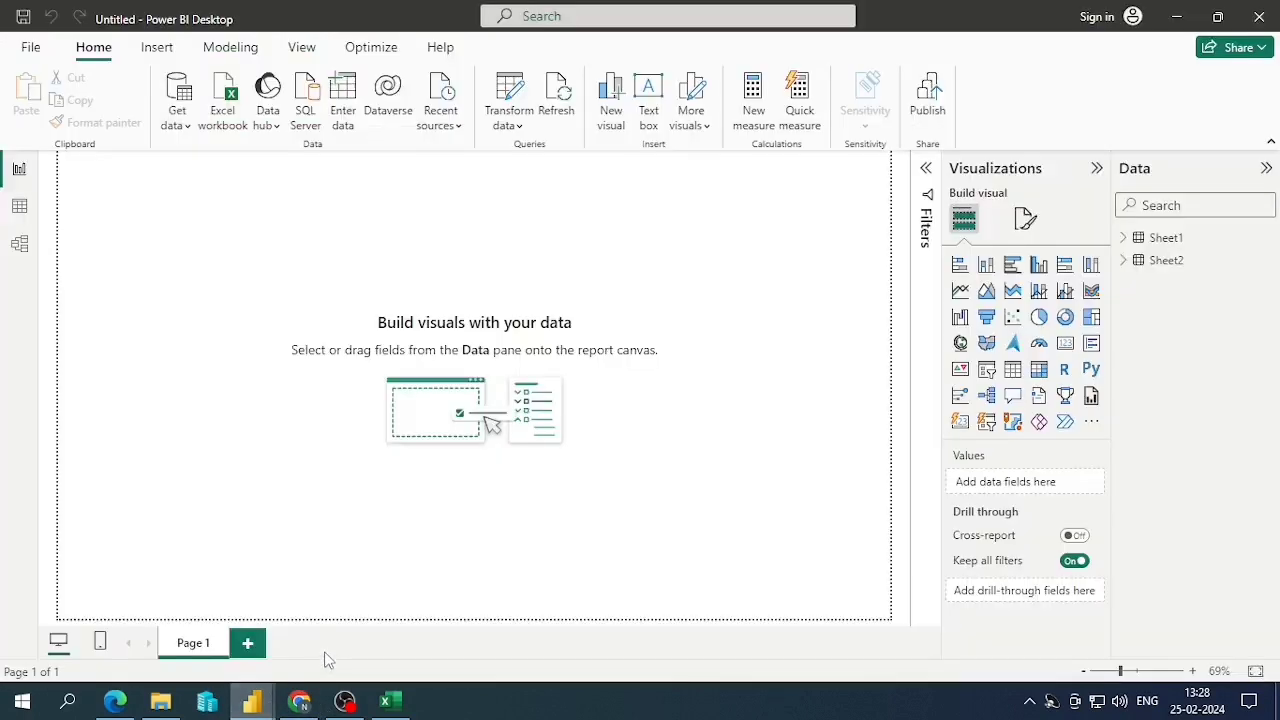
Set the report page's canvas background color to #219C90 with 0% transparency
{"action": "left_click", "coordinate": [1025, 218]}
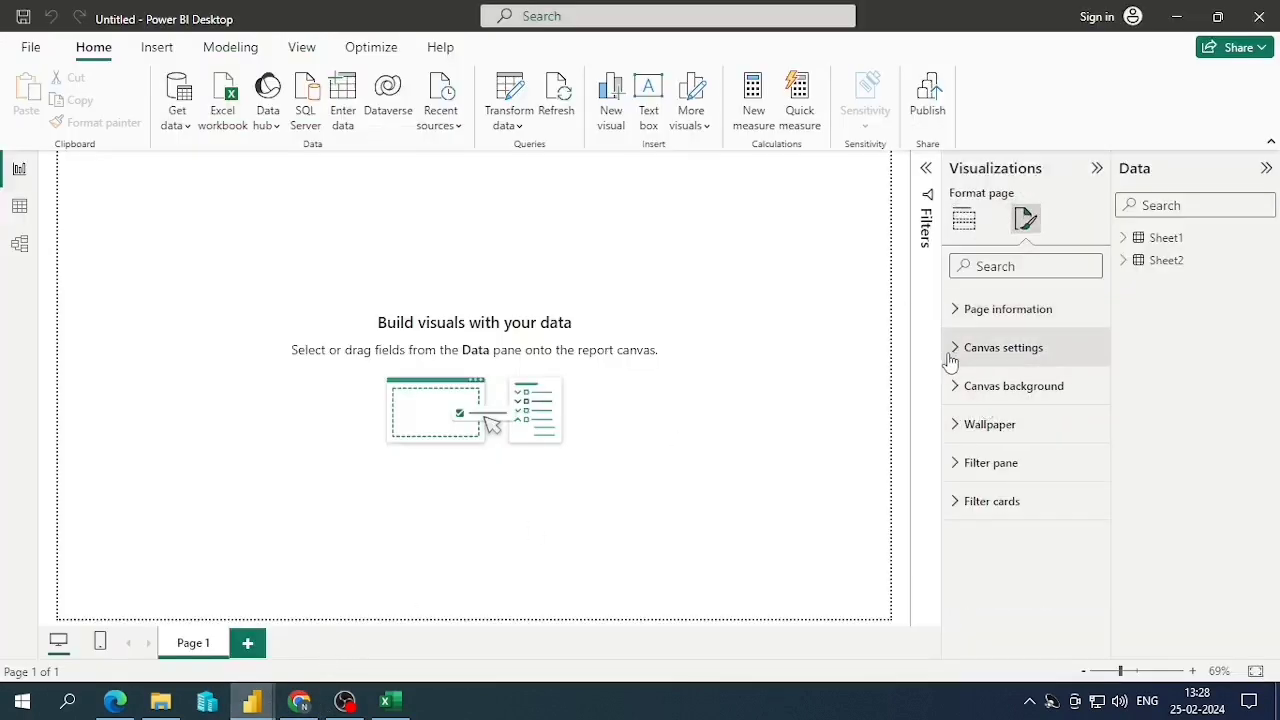
{"action": "left_click", "coordinate": [968, 385]}
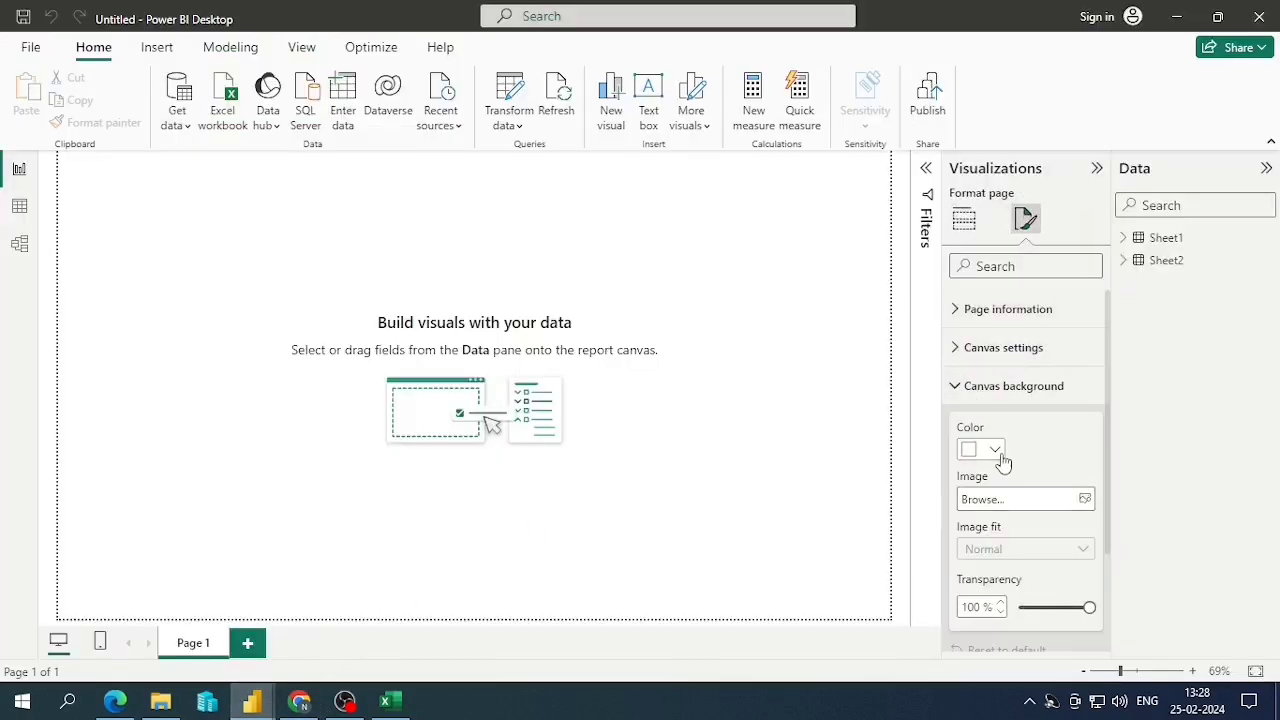
{"action": "left_click", "coordinate": [1002, 455]}
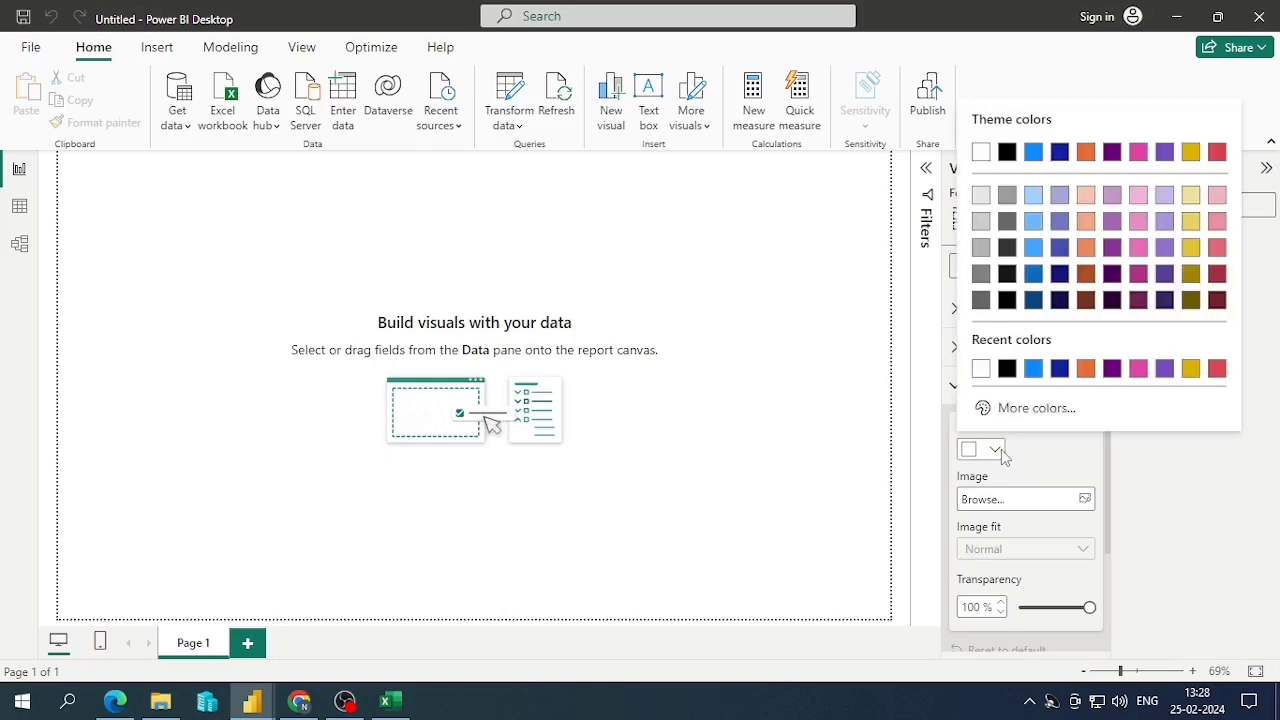
{"action": "left_click", "coordinate": [992, 407]}
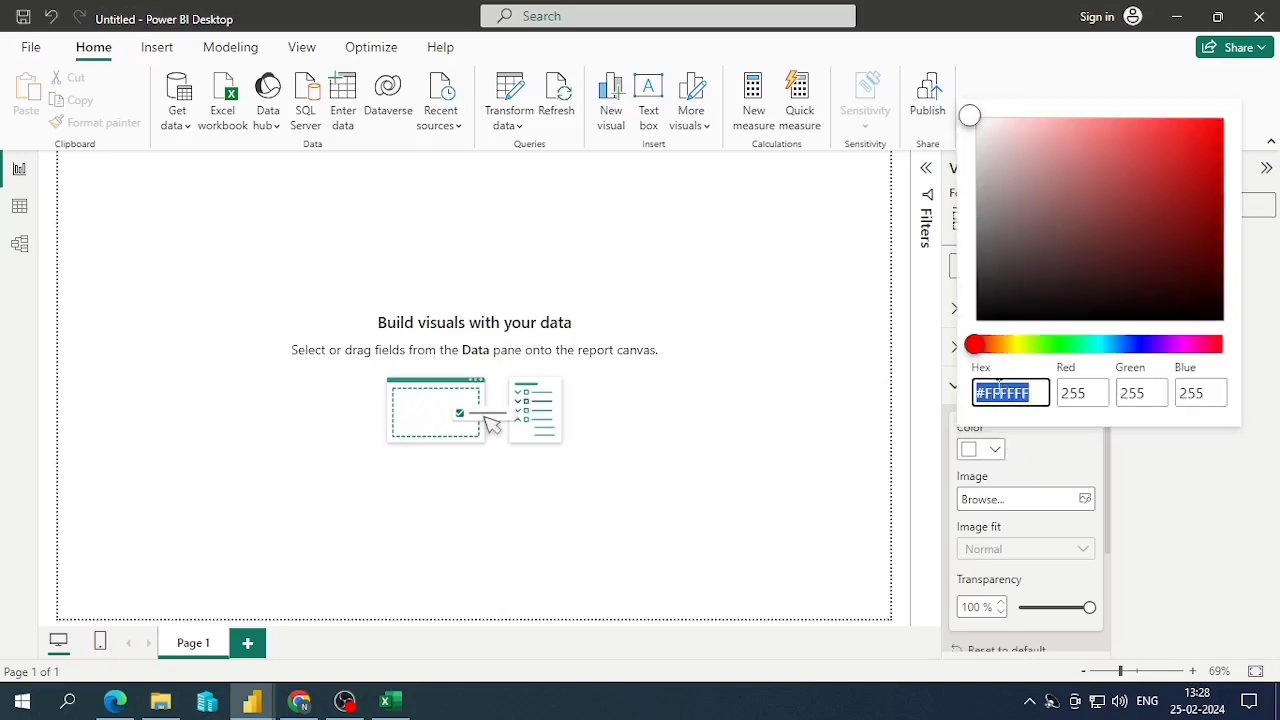
{"action": "key", "text": "ctrl+v"}
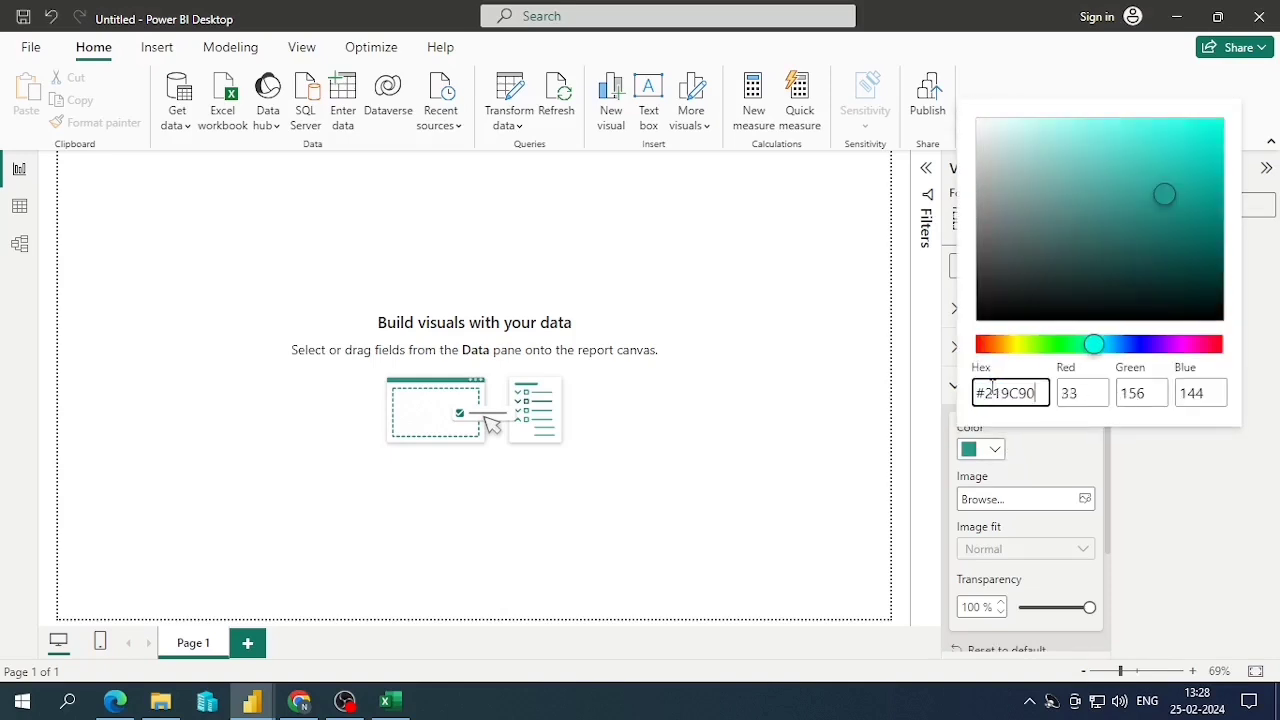
{"action": "left_click", "coordinate": [1053, 608]}
{"action": "left_click_drag", "start_coordinate": [1089, 608], "coordinate": [1017, 608]}
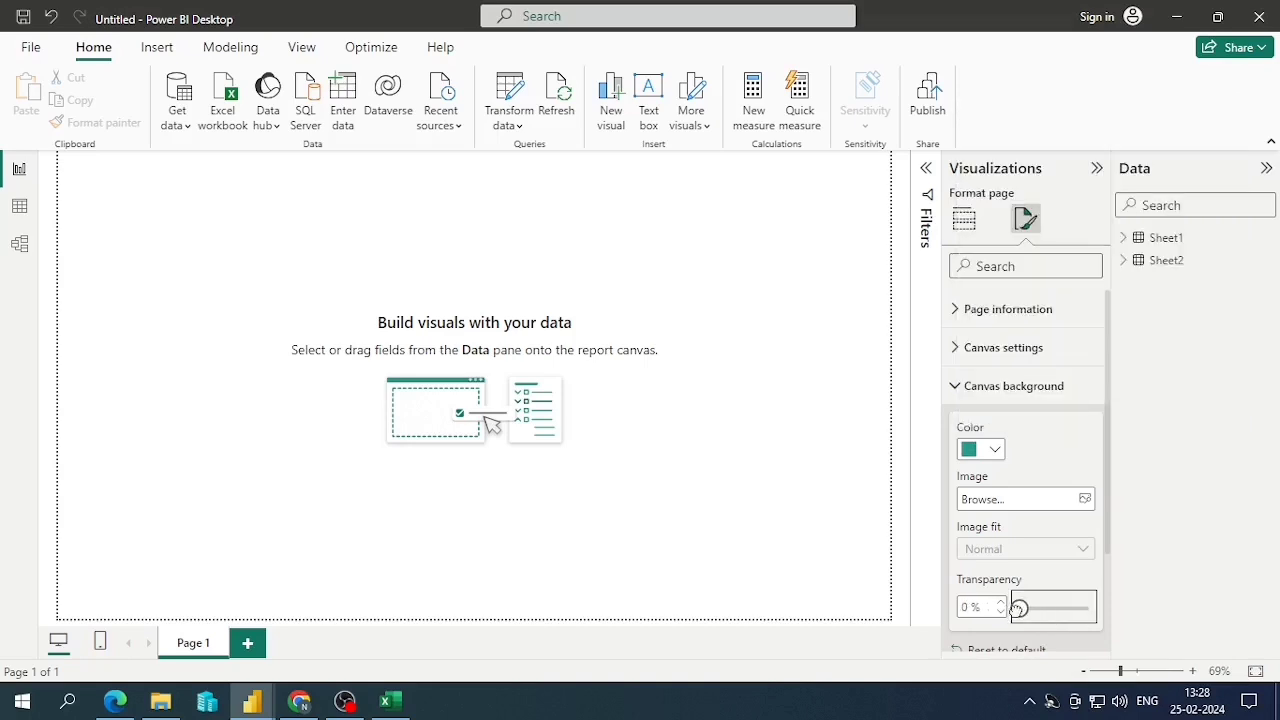
{"action": "left_click", "coordinate": [678, 448]}
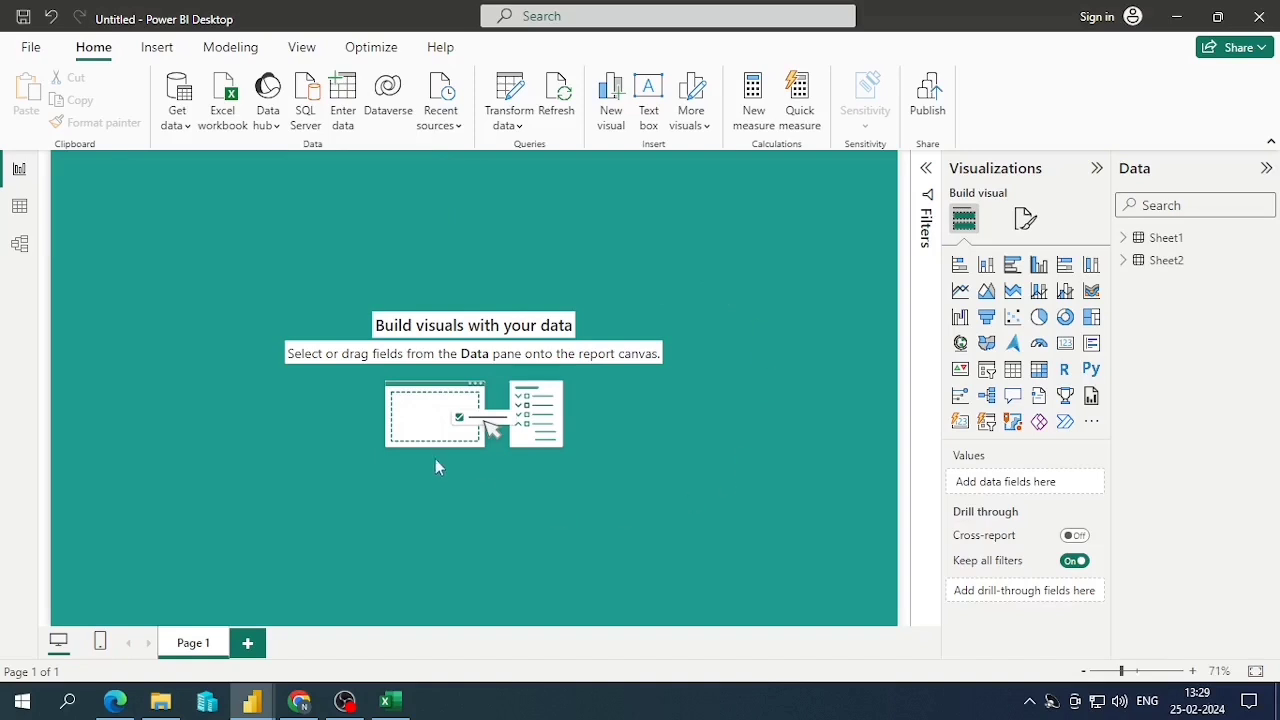
Check the Sheet1 data table and the data model, and open the tables in Power Query Editor for transformation
{"action": "left_click", "coordinate": [12, 225]}
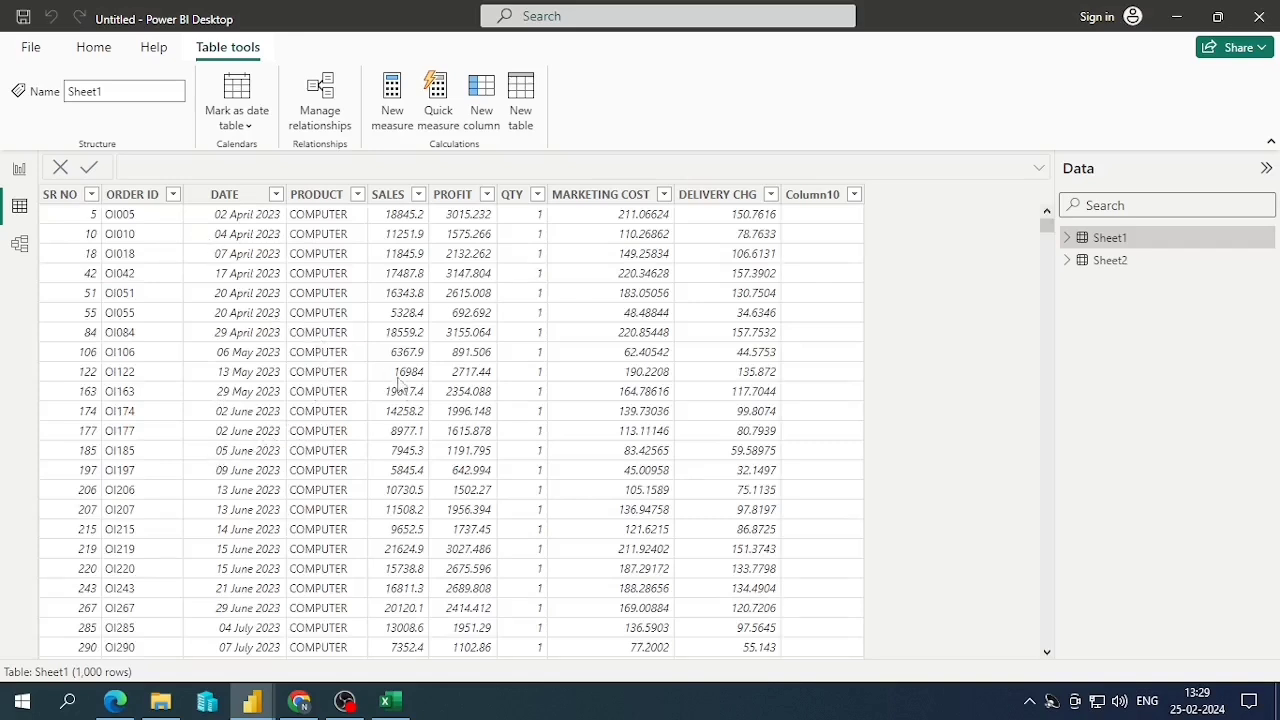
{"action": "left_click", "coordinate": [18, 246]}
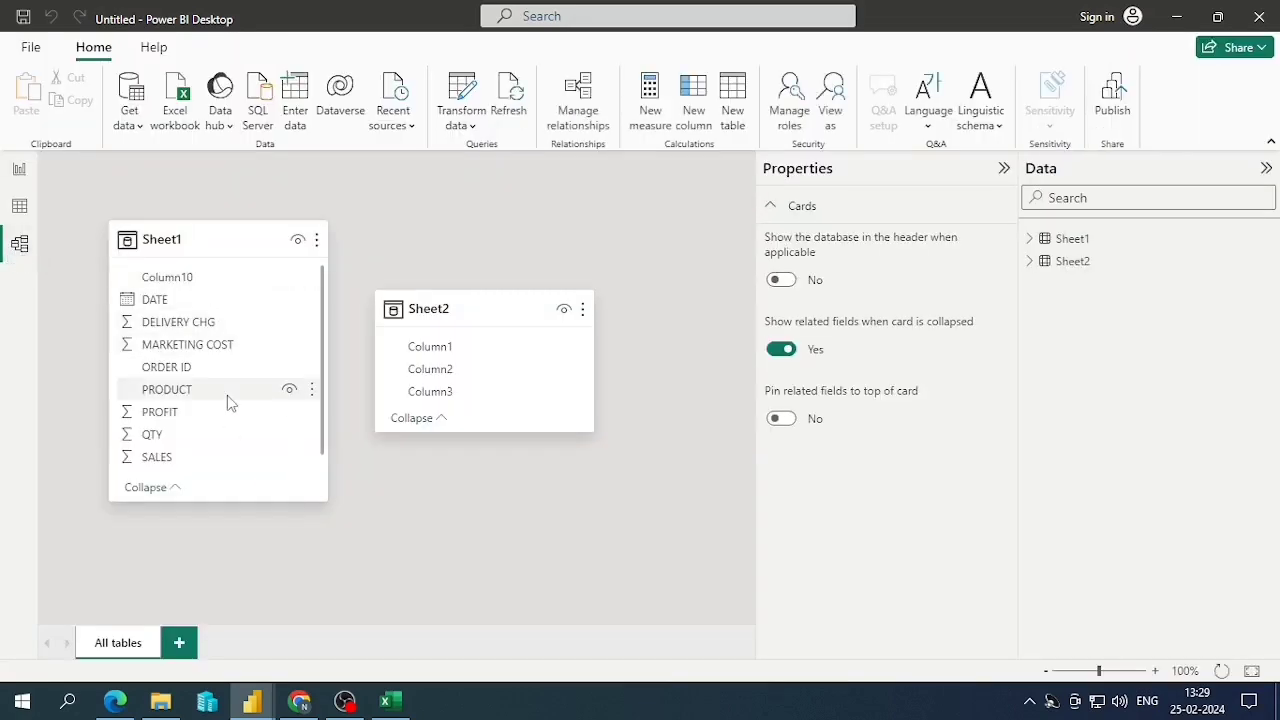
{"action": "left_click", "coordinate": [463, 118]}
{"action": "left_click", "coordinate": [491, 163]}
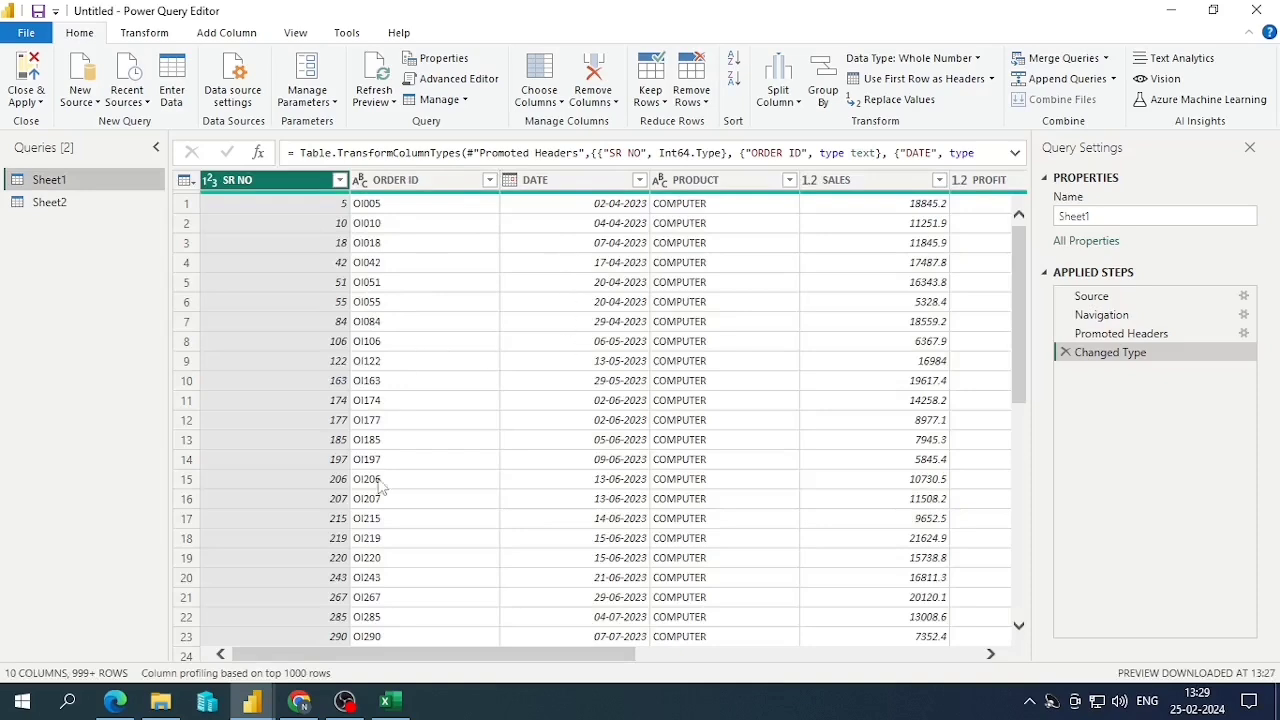
{"action": "left_click_drag", "start_coordinate": [359, 654], "coordinate": [563, 657]}
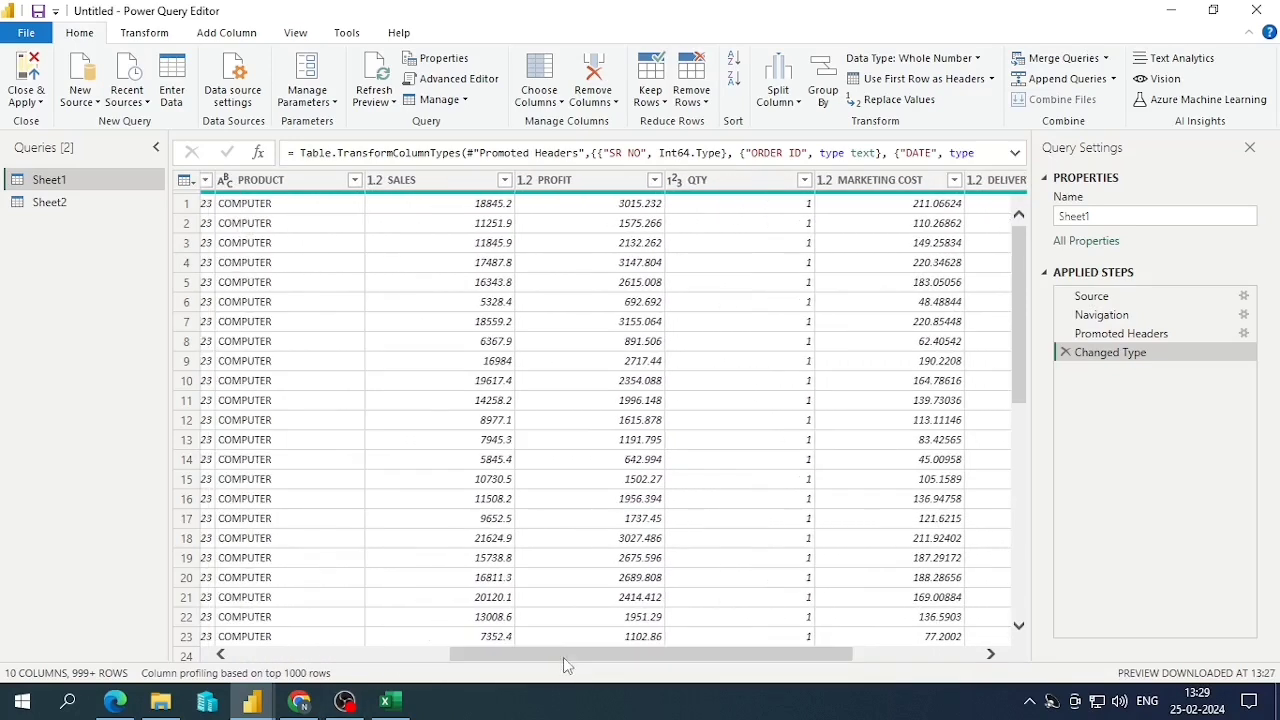
{"action": "left_click", "coordinate": [447, 187]}
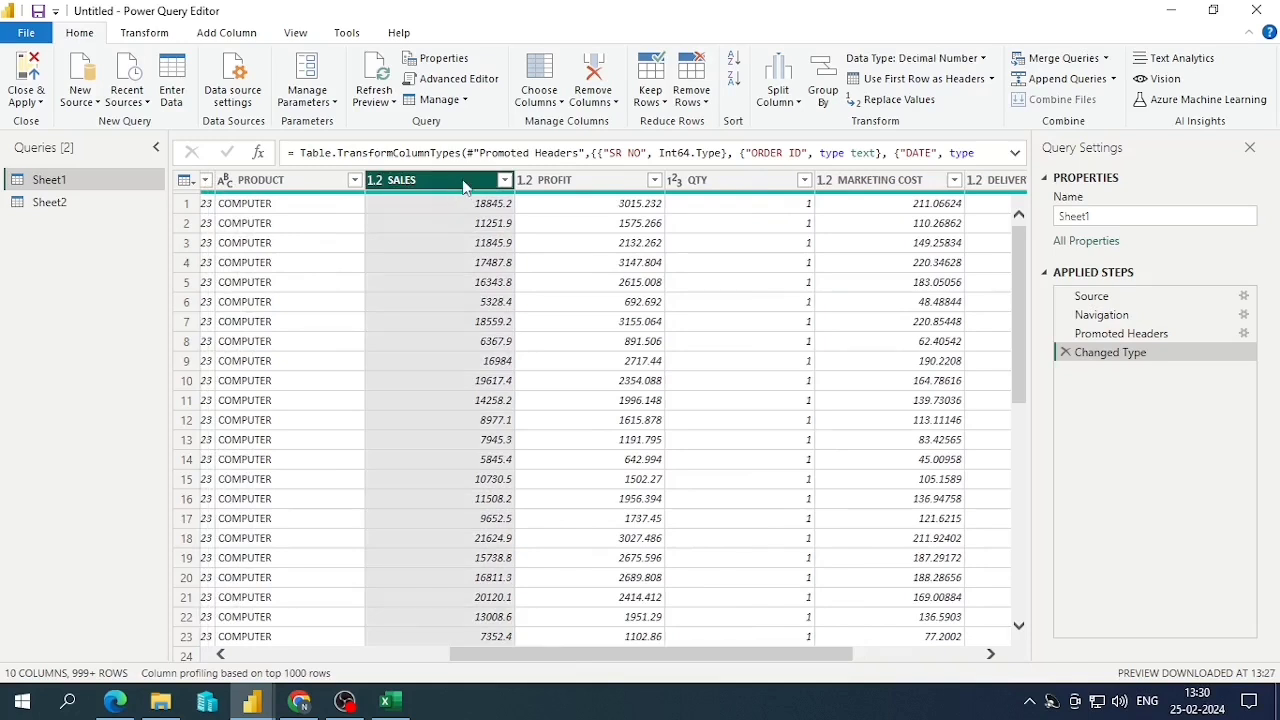
{"action": "left_click", "coordinate": [614, 185]}
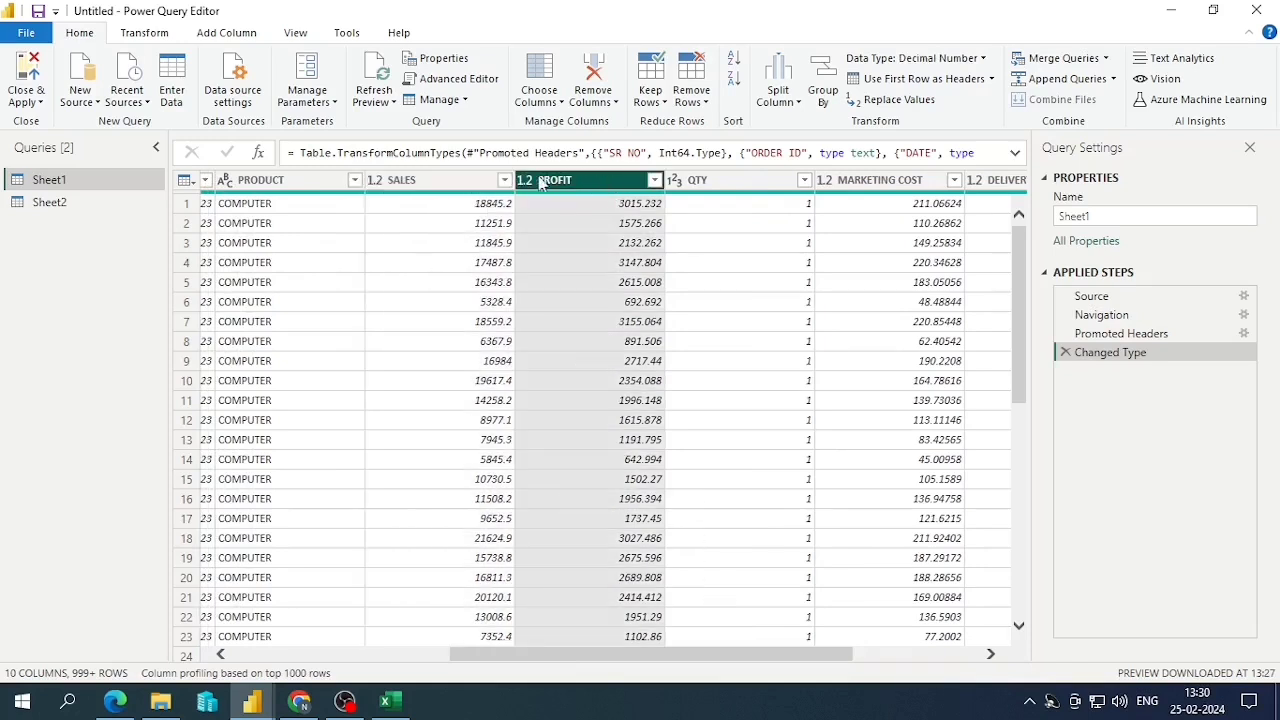
{"action": "left_click", "coordinate": [147, 34]}
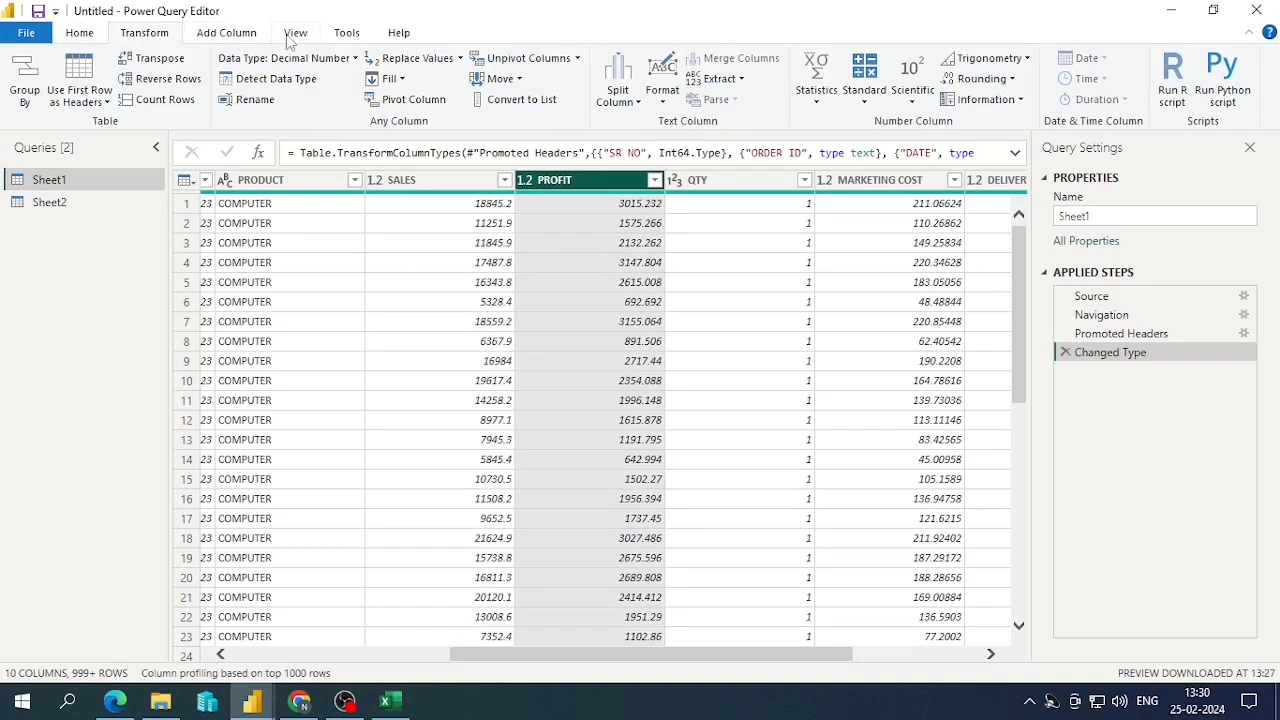
{"action": "left_click", "coordinate": [350, 36]}
{"action": "left_click", "coordinate": [163, 35]}
{"action": "left_click", "coordinate": [82, 34]}
{"action": "left_click", "coordinate": [418, 184]}
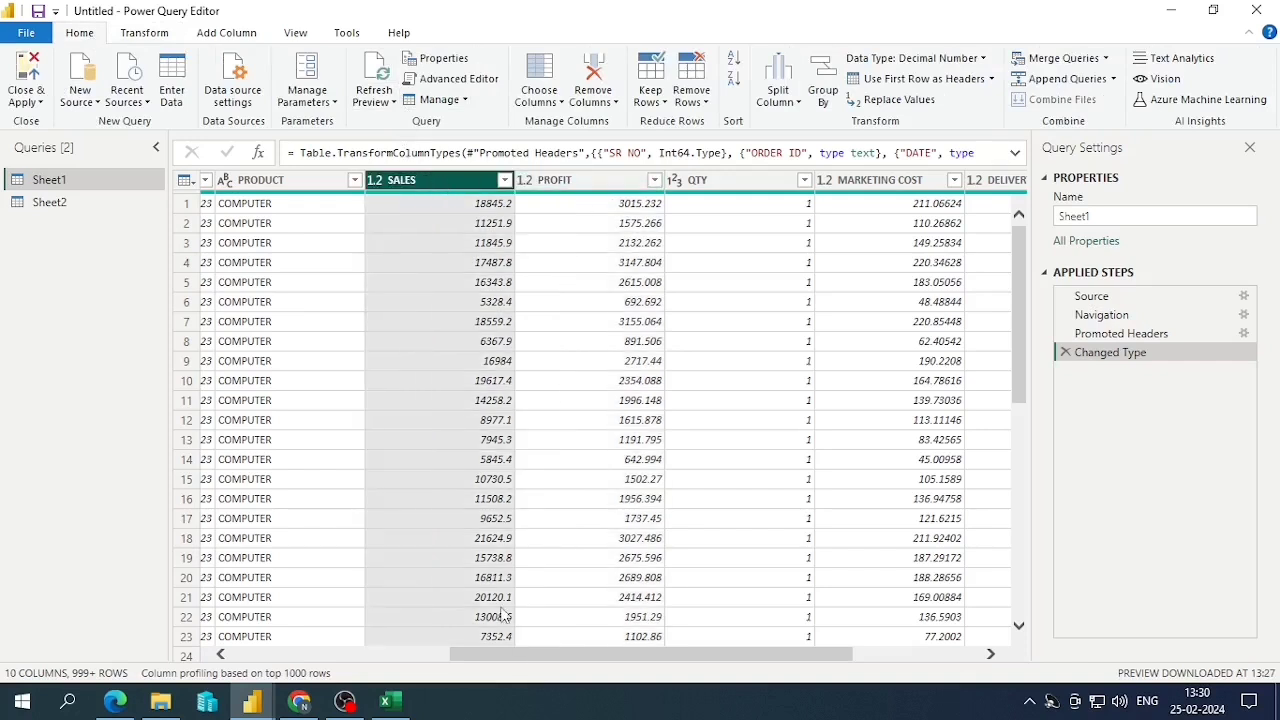
Remove the empty Column10 from the Sheet1 query
{"action": "left_click_drag", "start_coordinate": [505, 655], "coordinate": [813, 652]}
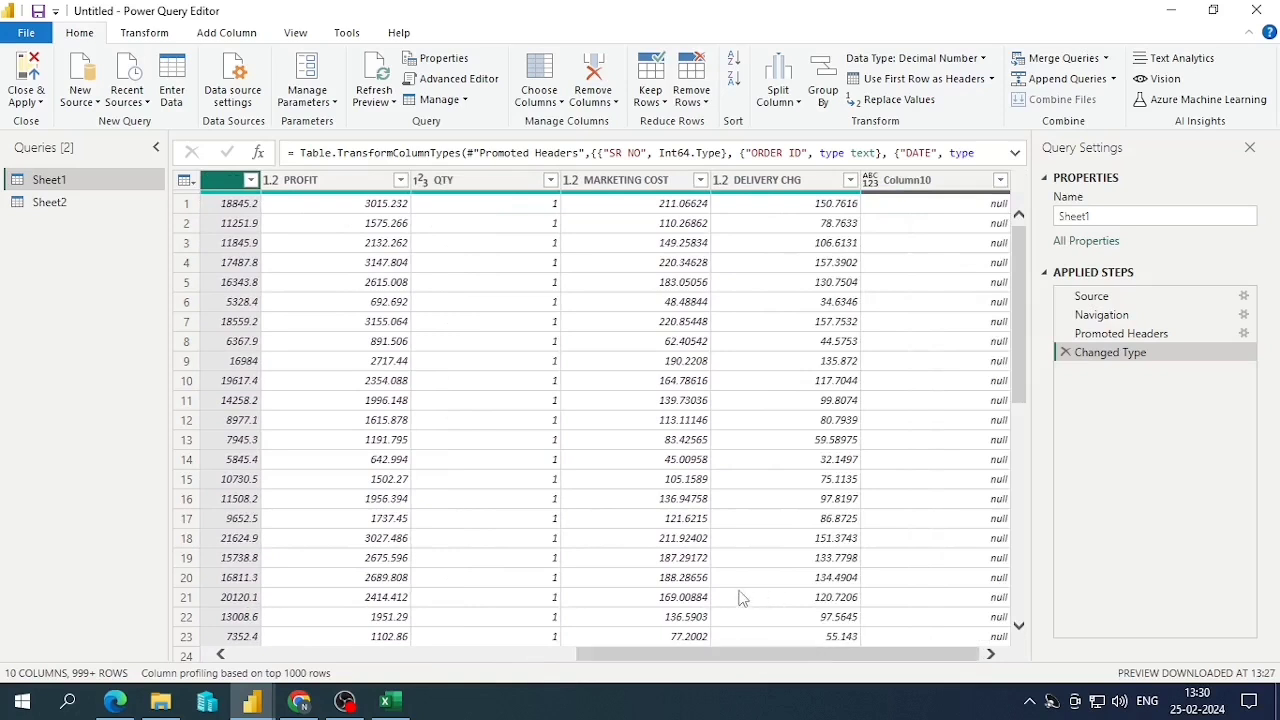
{"action": "right_click", "coordinate": [944, 184]}
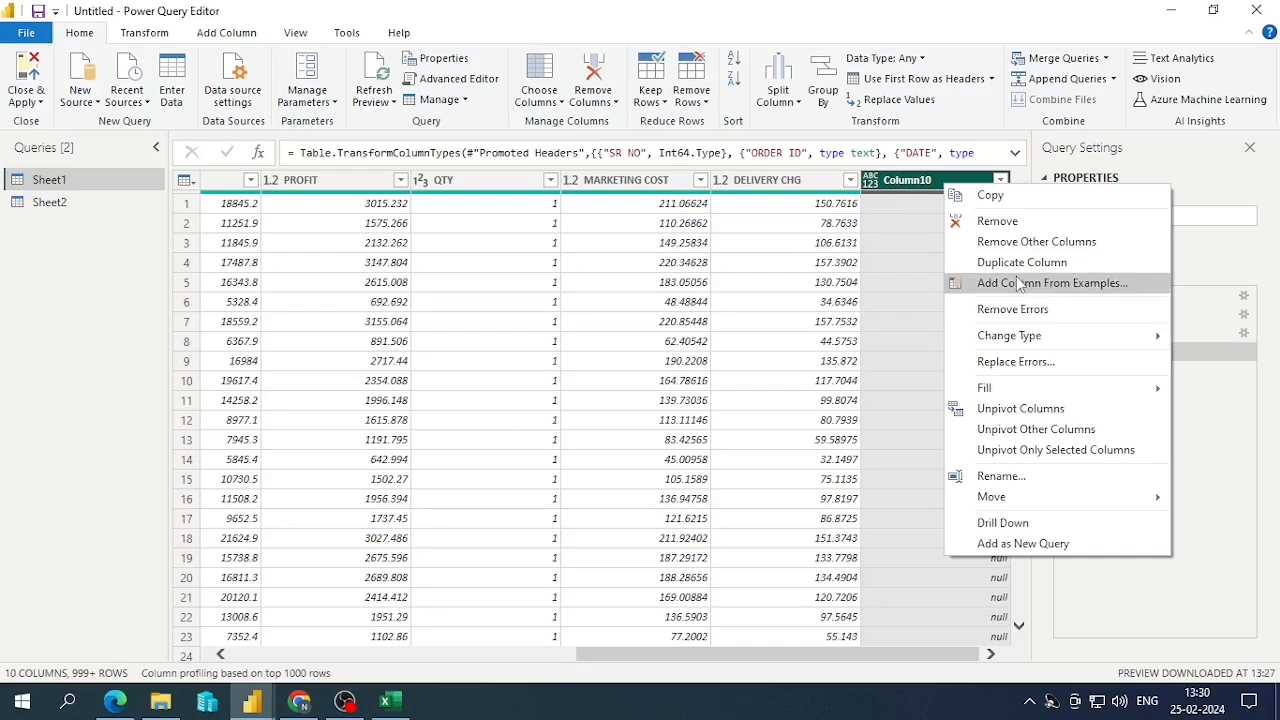
{"action": "left_click", "coordinate": [1000, 221]}
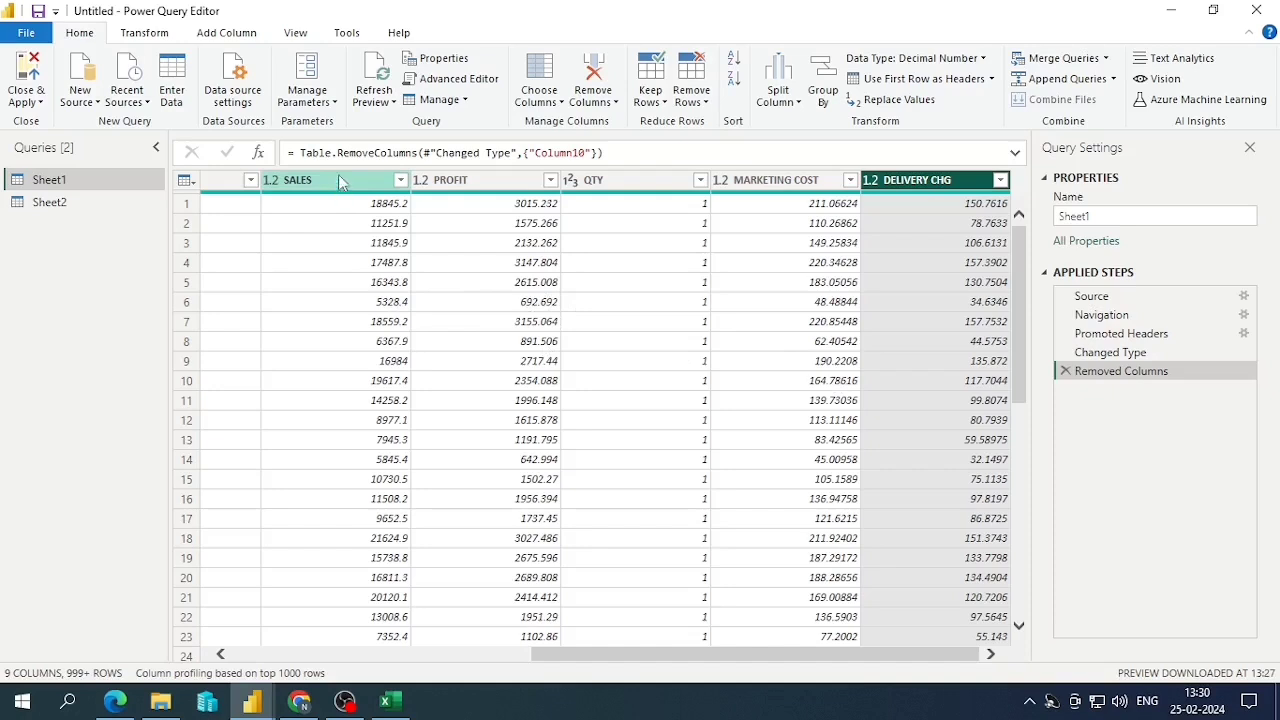
Change the data type of Sheet1's SALES and PROFIT columns to Whole Number
{"action": "left_click", "coordinate": [392, 181]}
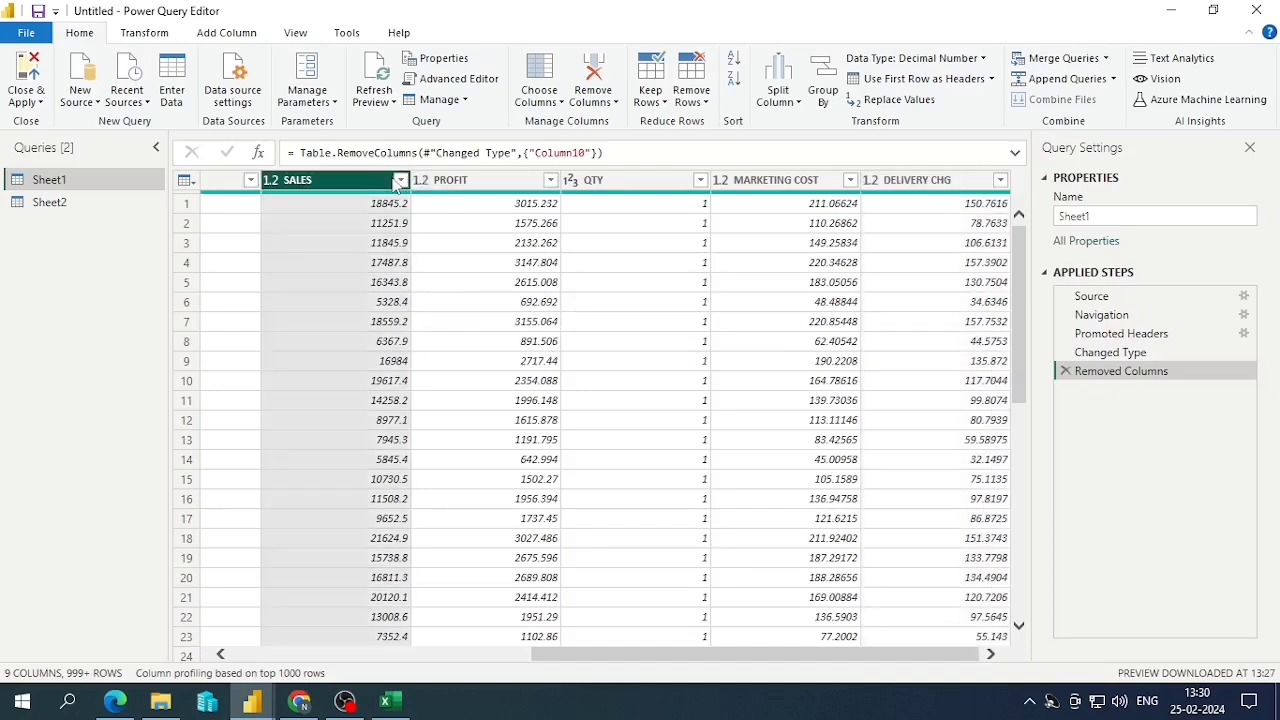
{"action": "right_click", "coordinate": [360, 190]}
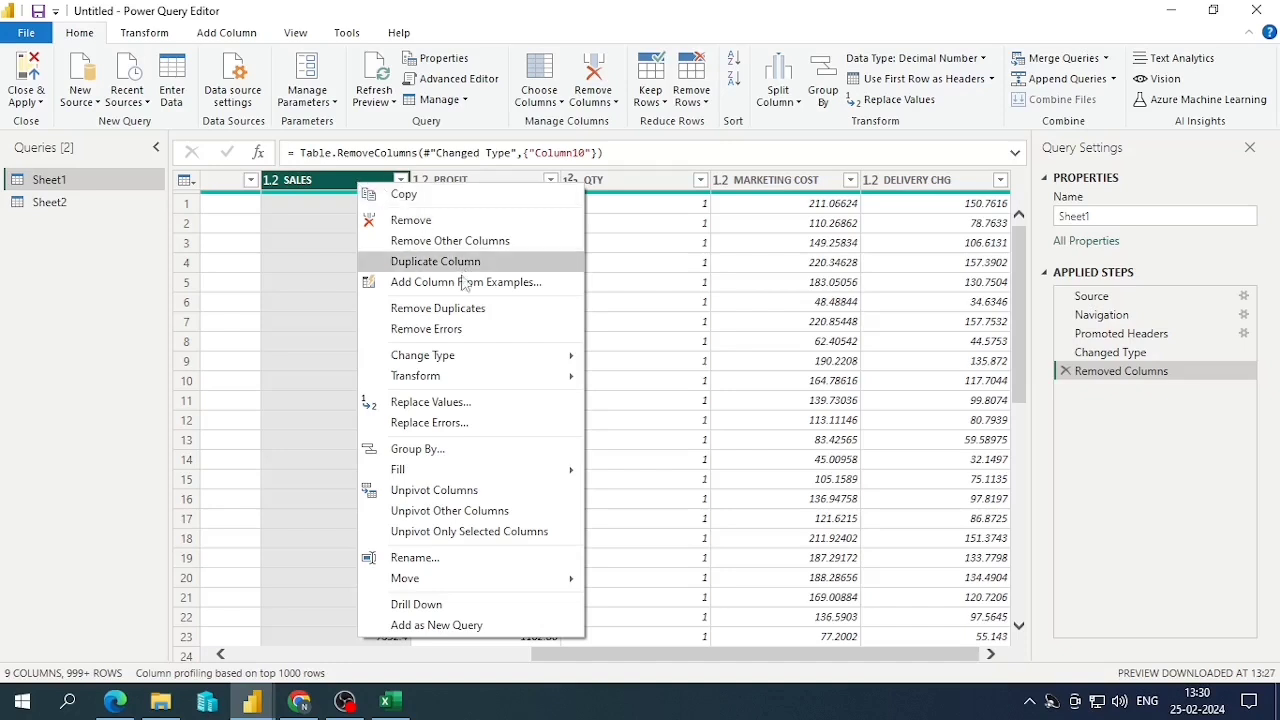
{"action": "mouse_move", "coordinate": [465, 360]}
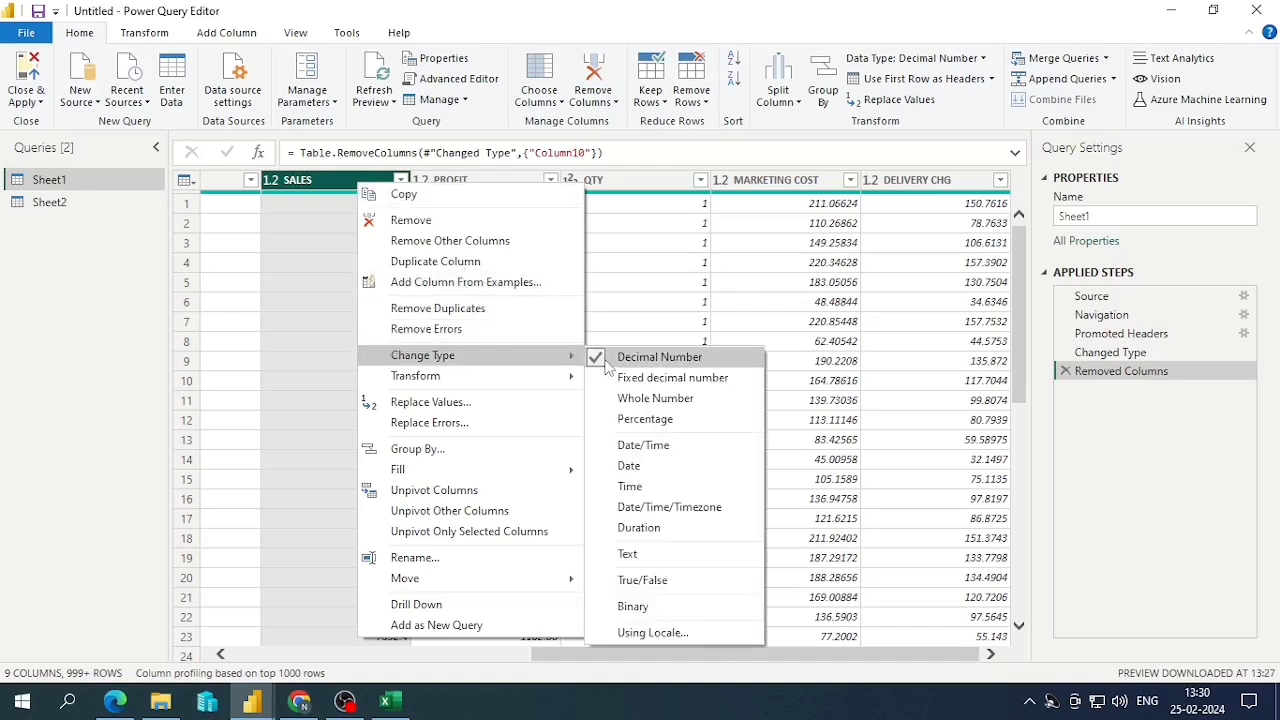
{"action": "left_click", "coordinate": [646, 399]}
{"action": "left_click", "coordinate": [538, 188]}
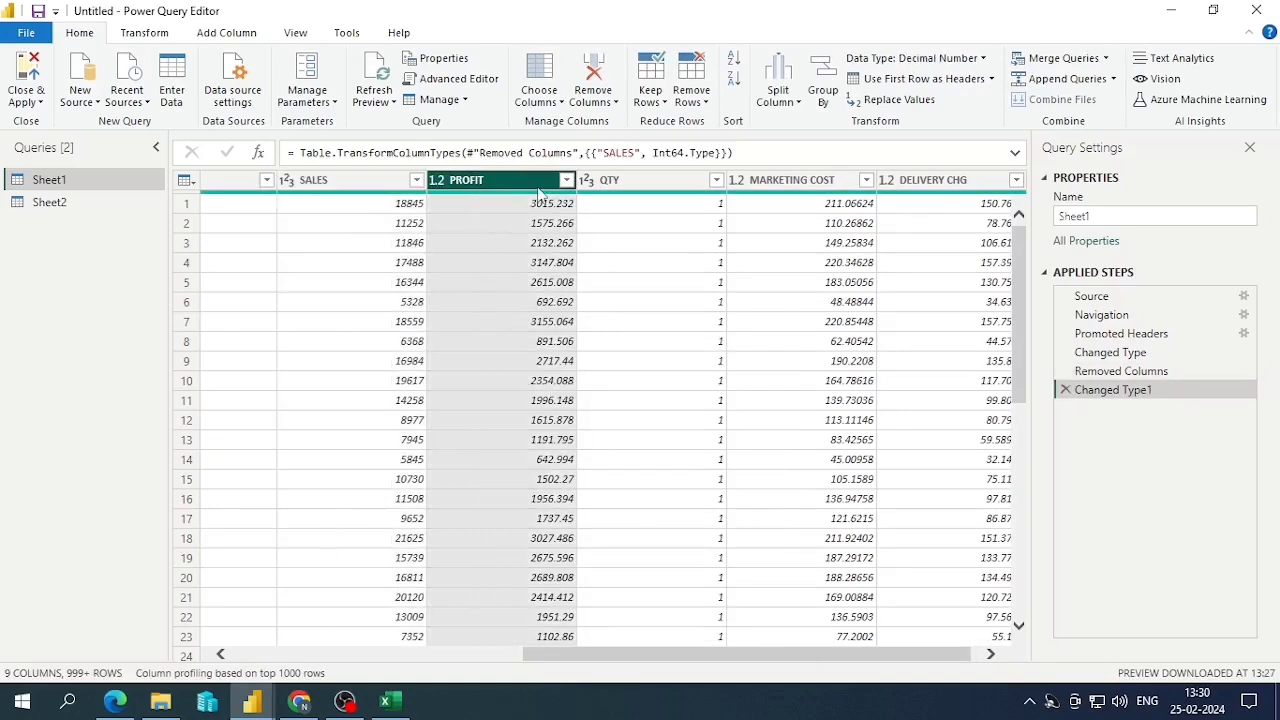
{"action": "right_click", "coordinate": [538, 192]}
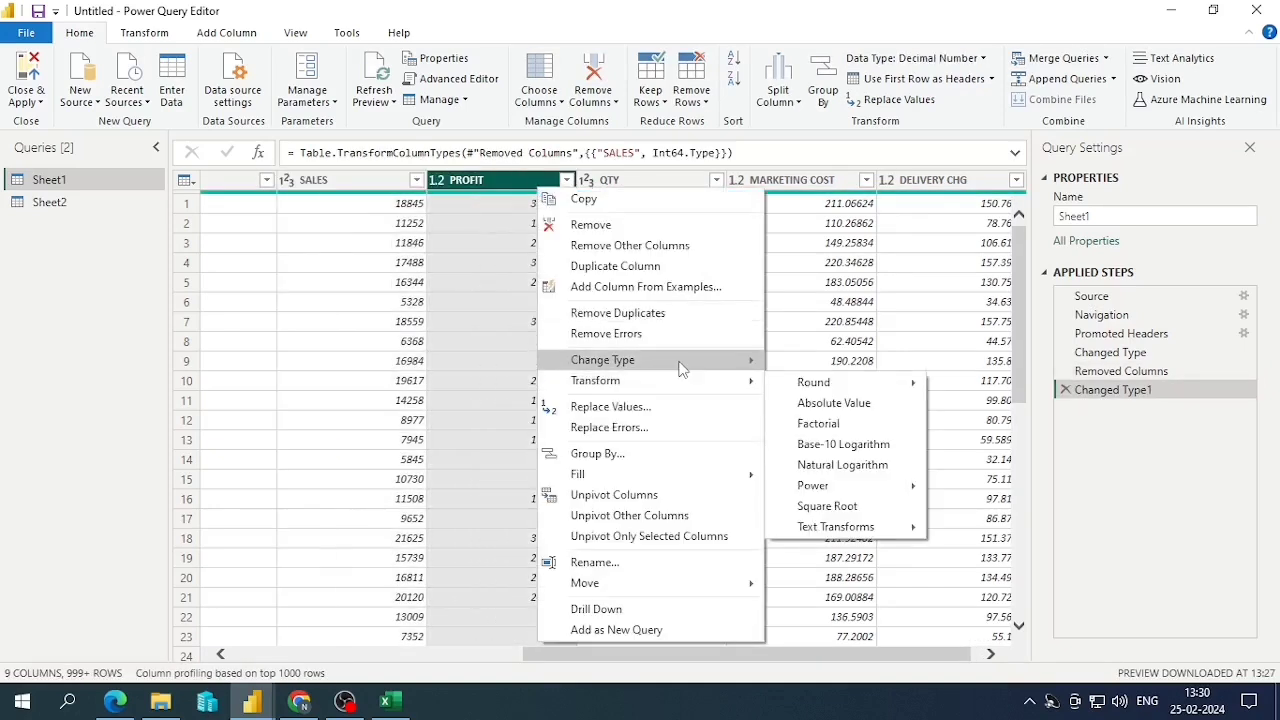
{"action": "mouse_move", "coordinate": [752, 368]}
{"action": "left_click", "coordinate": [822, 402]}
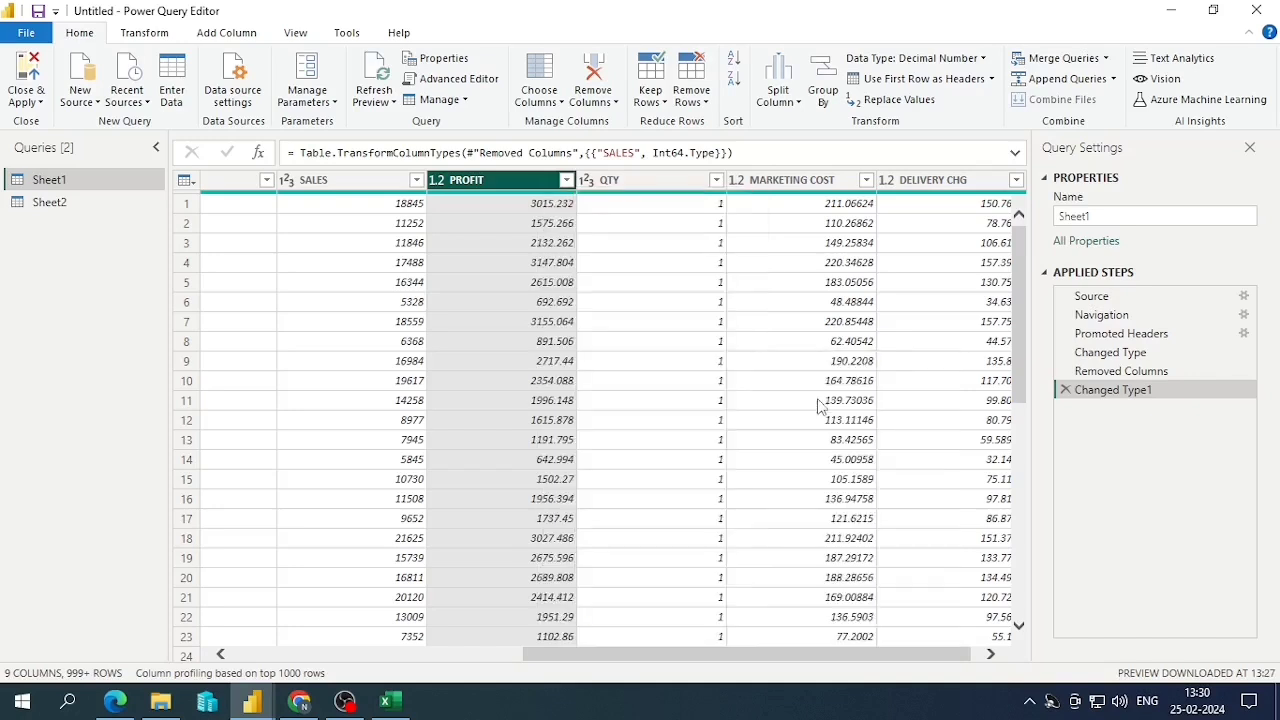
Change the data type of the MARKETING COST and DELIVERY CHG columns together to Whole Number
{"action": "left_click", "coordinate": [826, 190]}
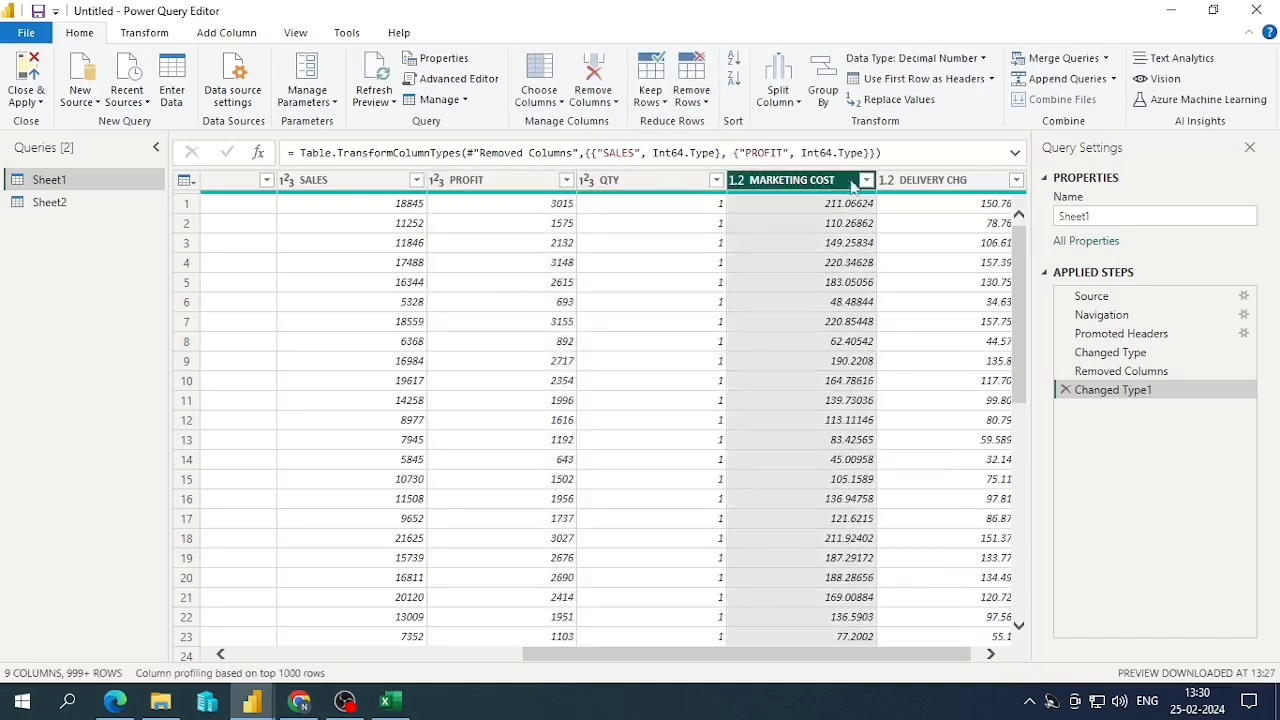
{"action": "left_click", "coordinate": [900, 184], "text": "ctrl"}
{"action": "right_click", "coordinate": [903, 187]}
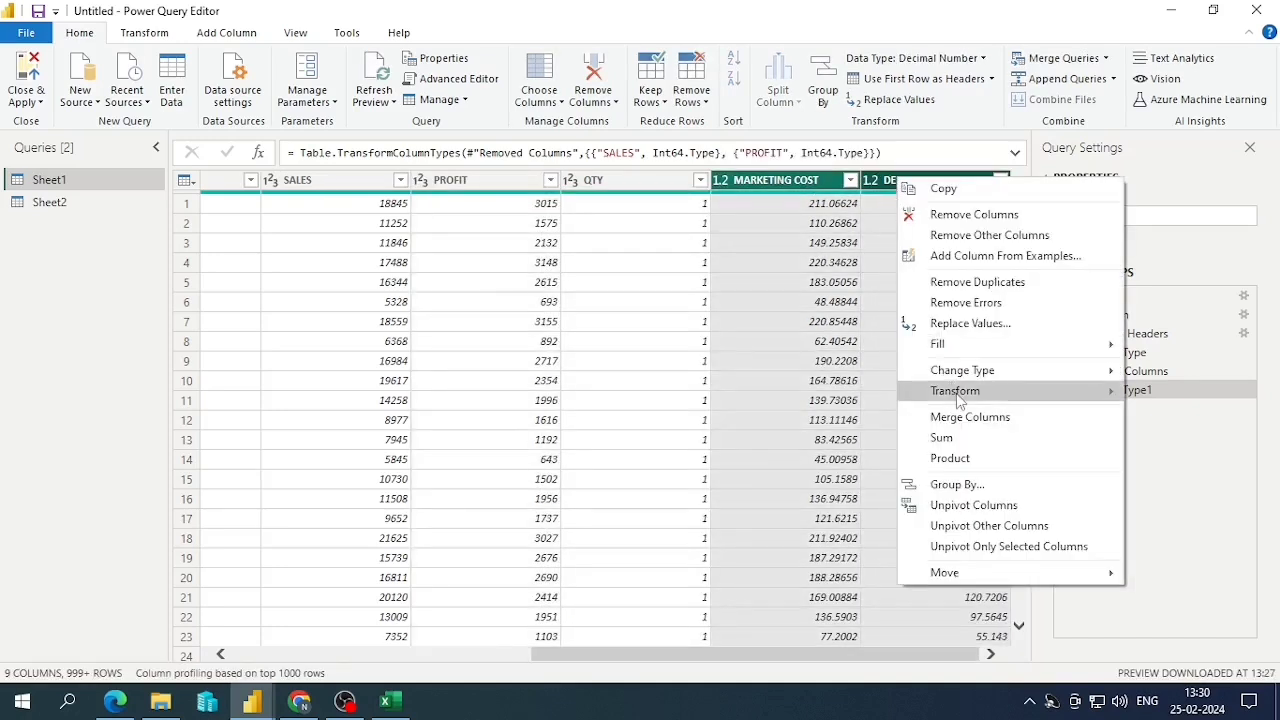
{"action": "mouse_move", "coordinate": [957, 395]}
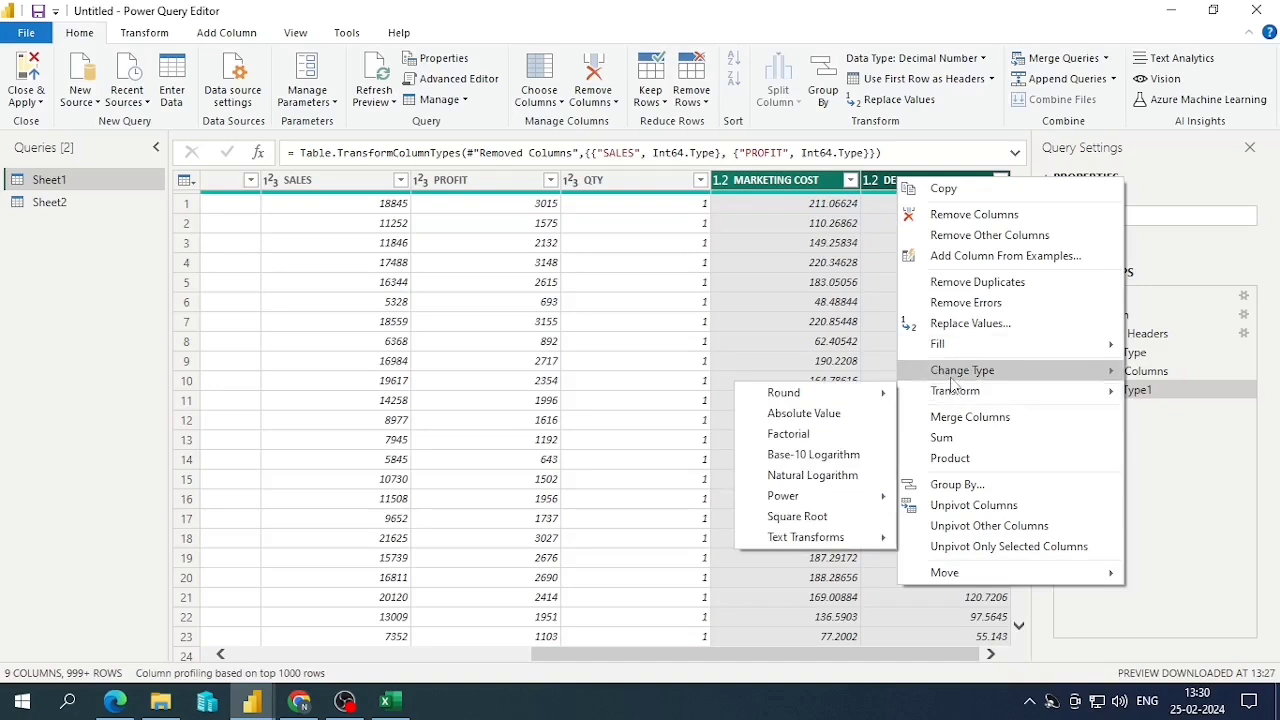
{"action": "left_click", "coordinate": [809, 413]}
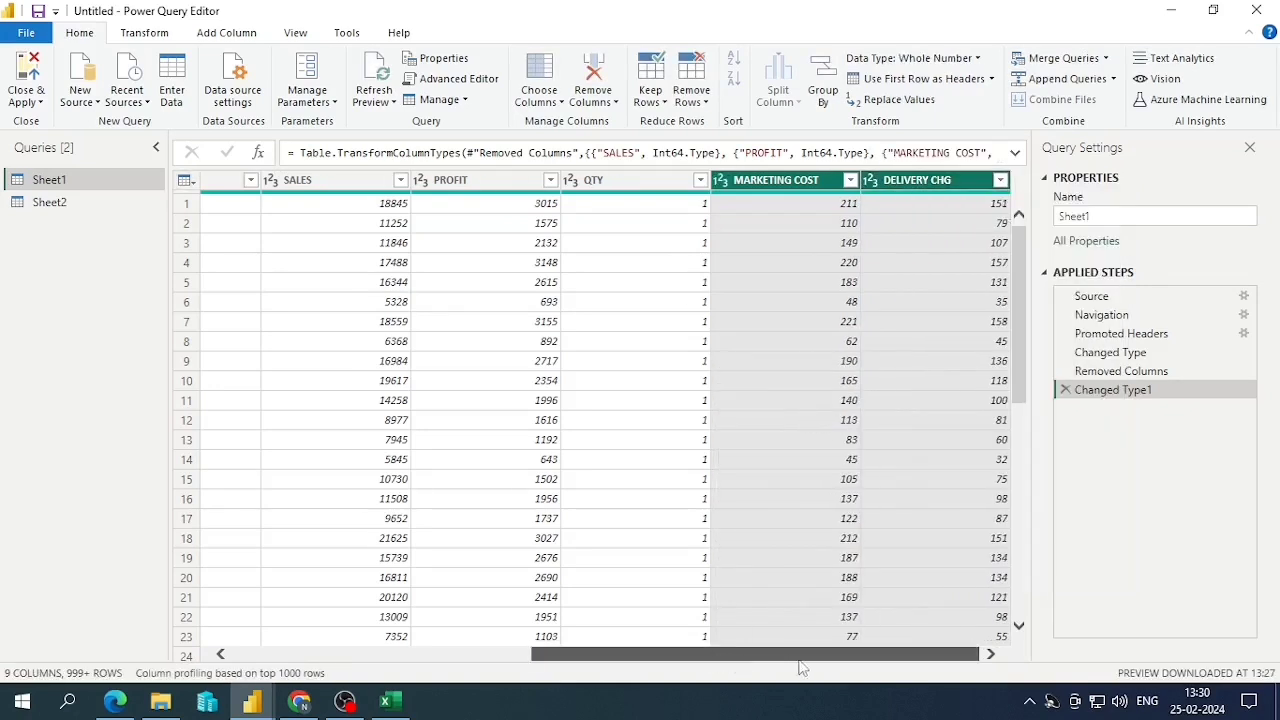
Review the columns and rows of Sheet1 and open the Sheet2 query
{"action": "left_click_drag", "start_coordinate": [574, 655], "coordinate": [385, 660]}
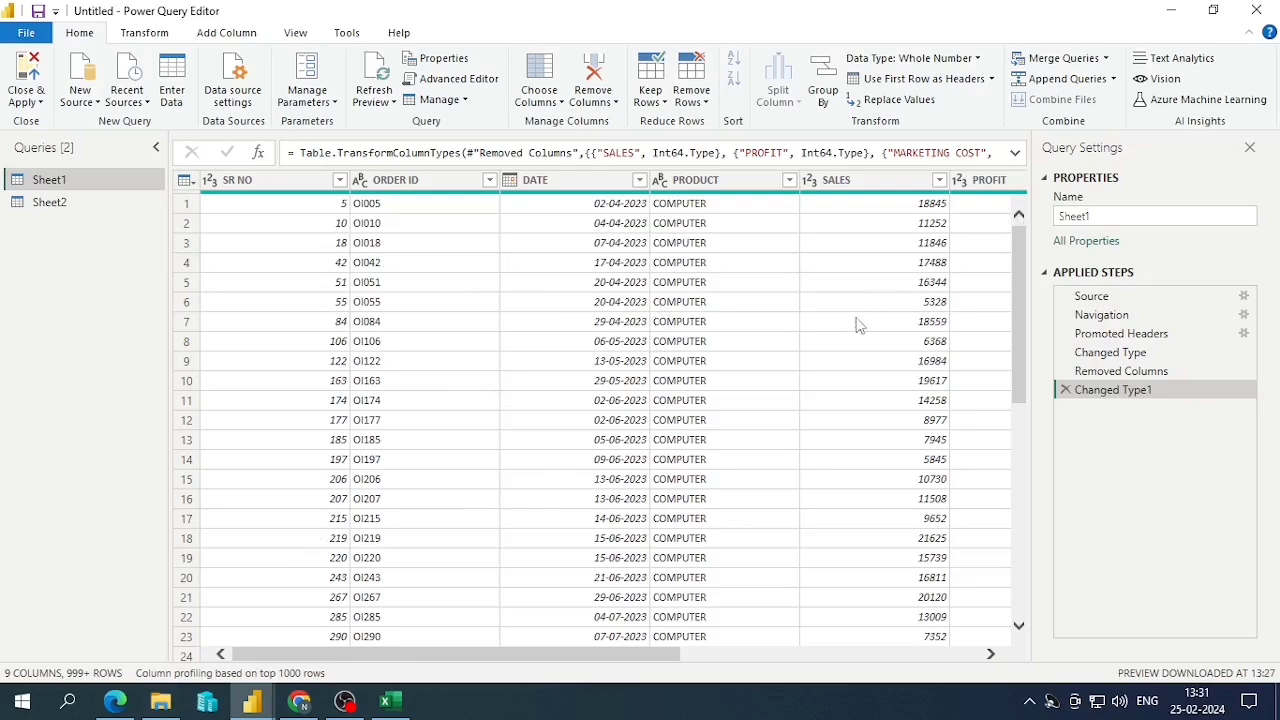
{"action": "scroll", "coordinate": [400, 323], "scroll_direction": "down", "scroll_amount": 7}
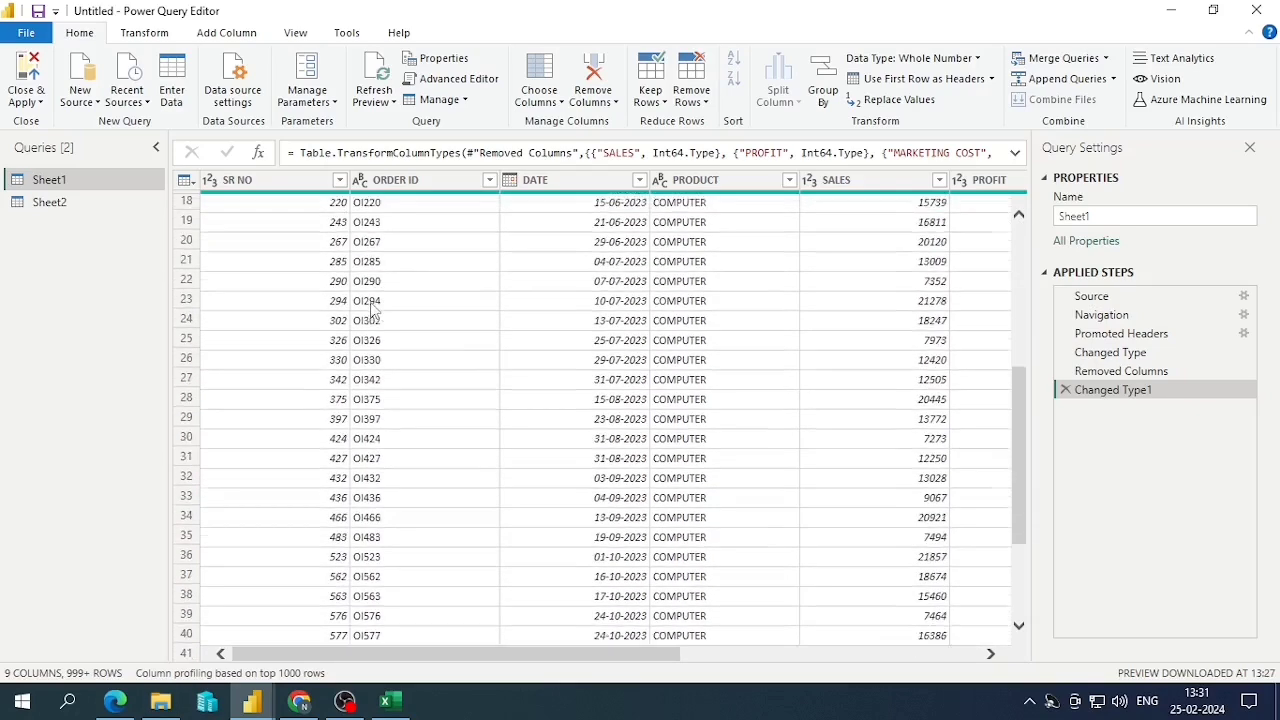
{"action": "left_click", "coordinate": [40, 203]}
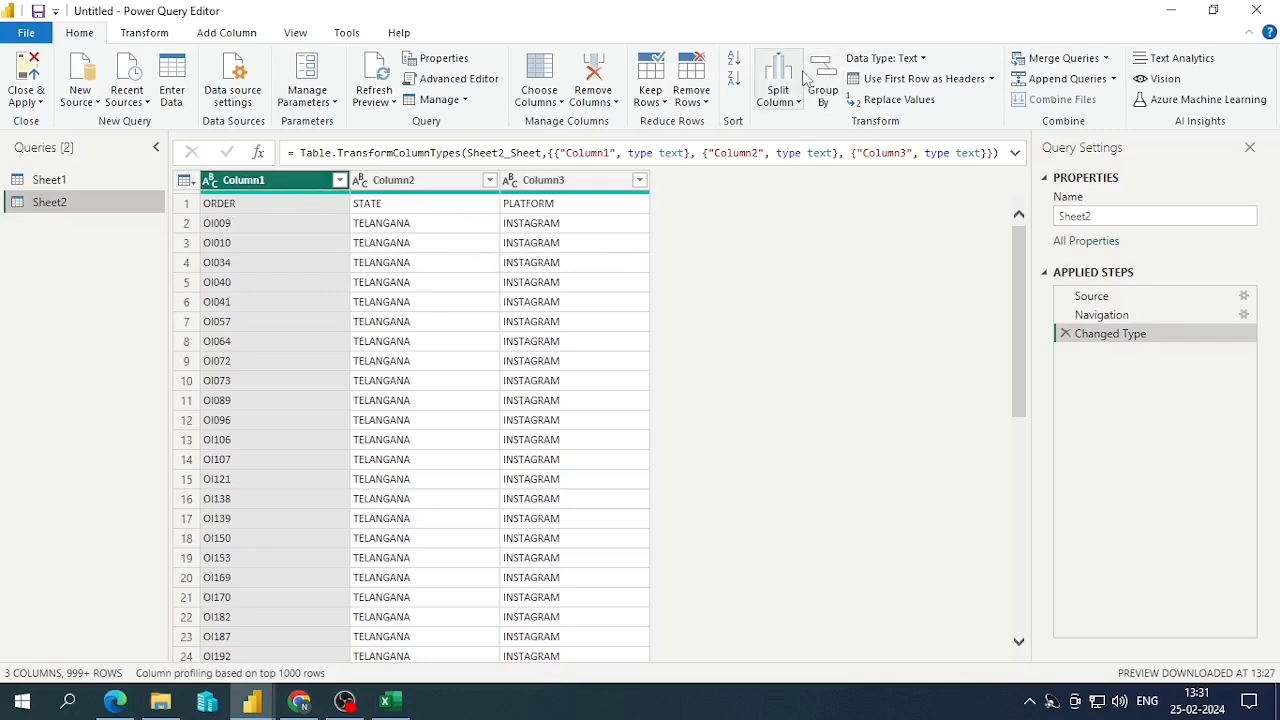
Promote the first row of the Sheet2 query to headers and apply the changes of both queries to the report
{"action": "left_click", "coordinate": [905, 79]}
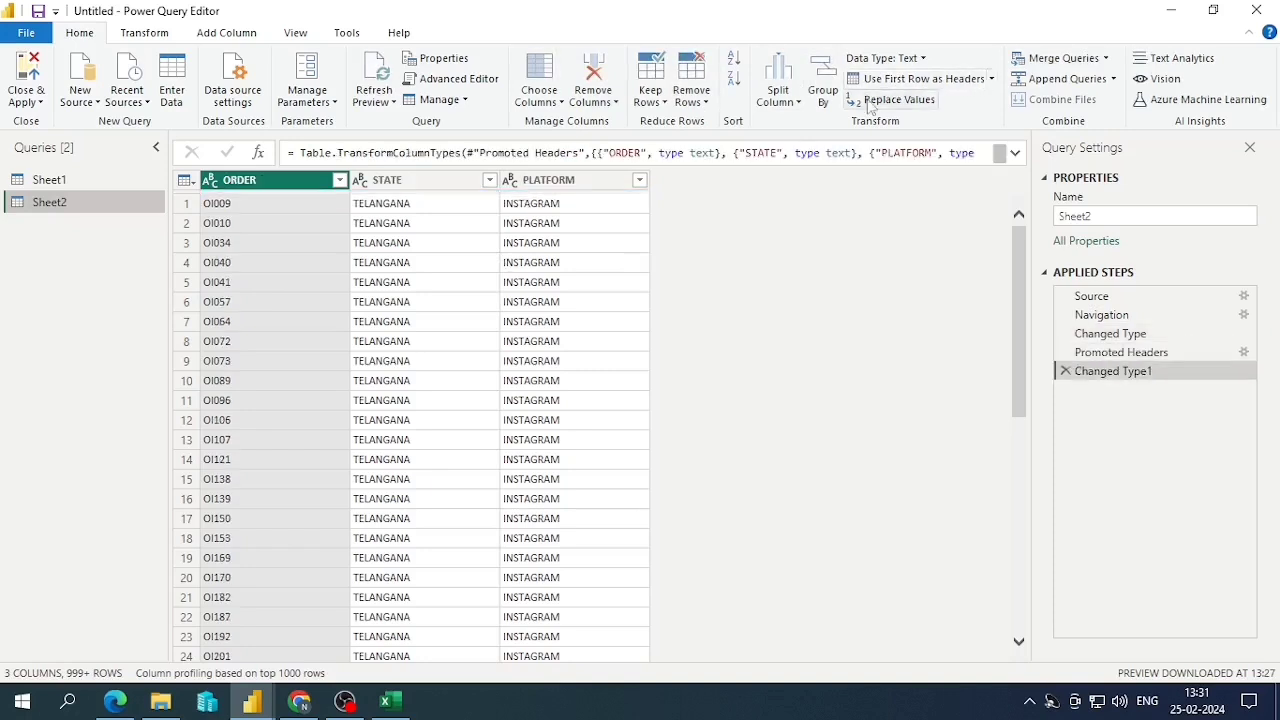
{"action": "left_click", "coordinate": [45, 182]}
{"action": "left_click", "coordinate": [26, 100]}
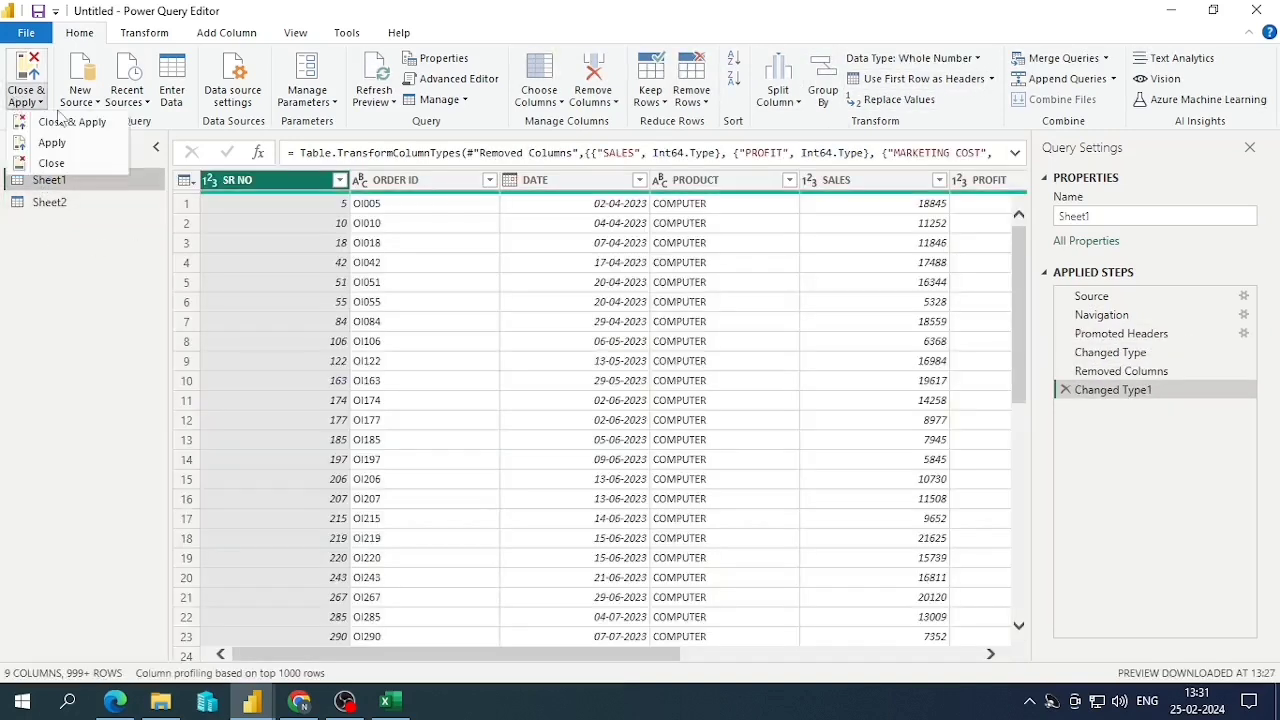
{"action": "left_click", "coordinate": [69, 126]}
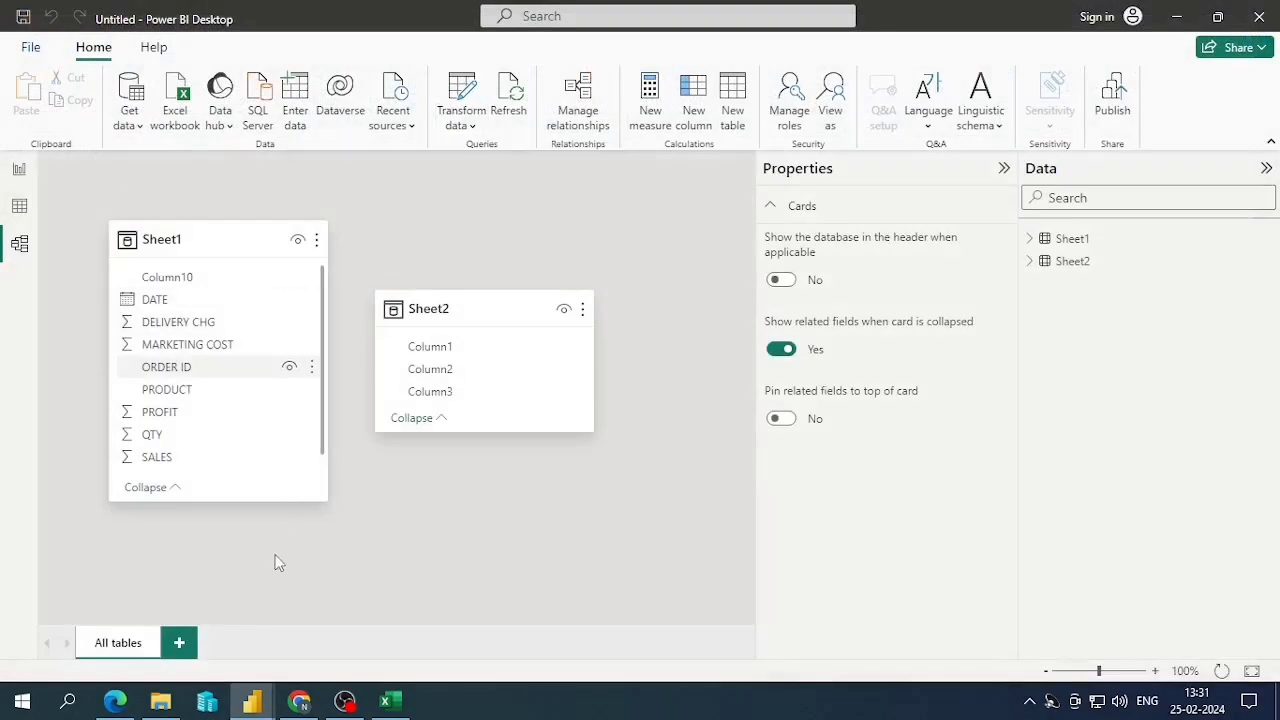
Move the Sheet2 table farther away from Sheet1 in the model diagram and view the loaded rows of Sheet1
{"action": "left_click", "coordinate": [548, 170]}
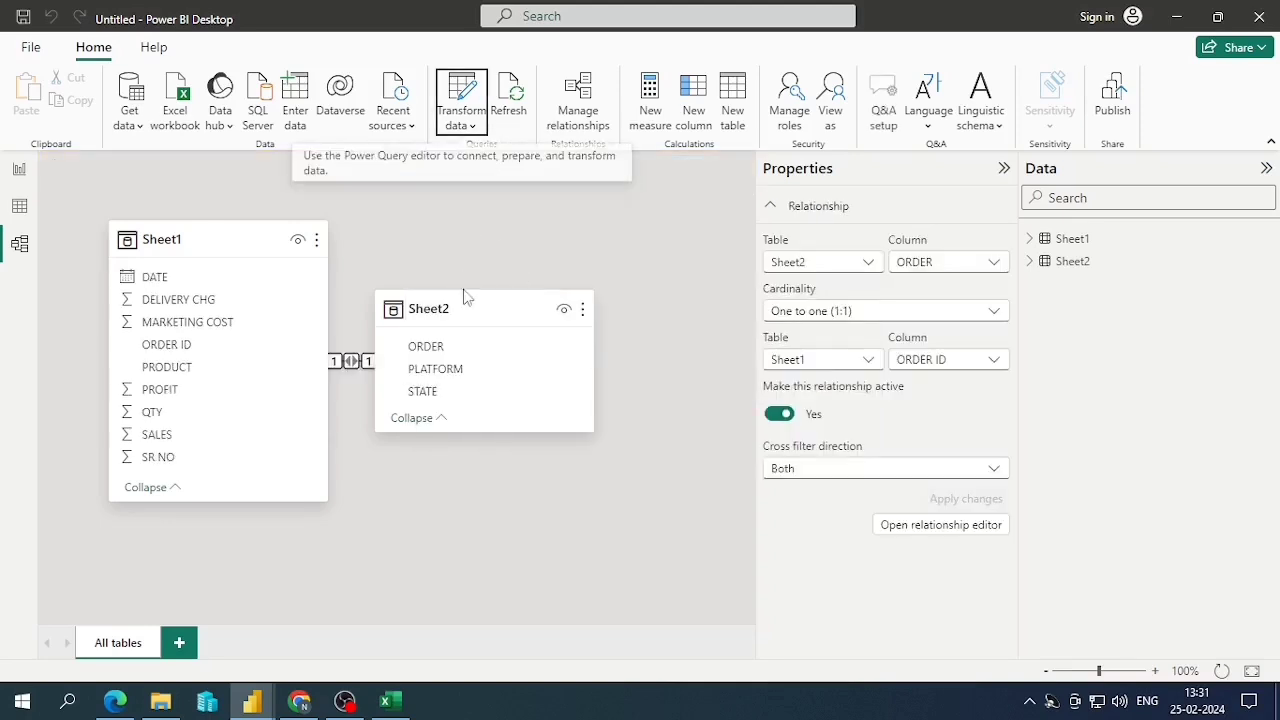
{"action": "left_click_drag", "start_coordinate": [477, 316], "coordinate": [583, 248]}
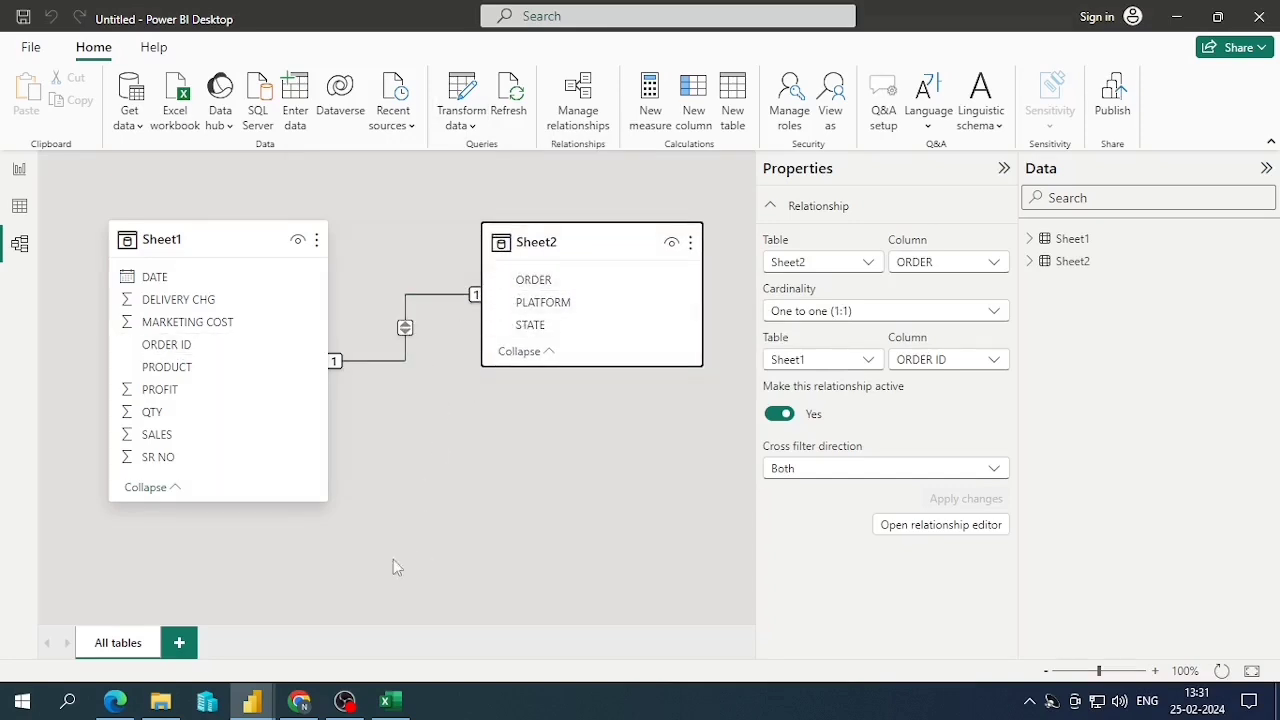
{"action": "left_click", "coordinate": [19, 207]}
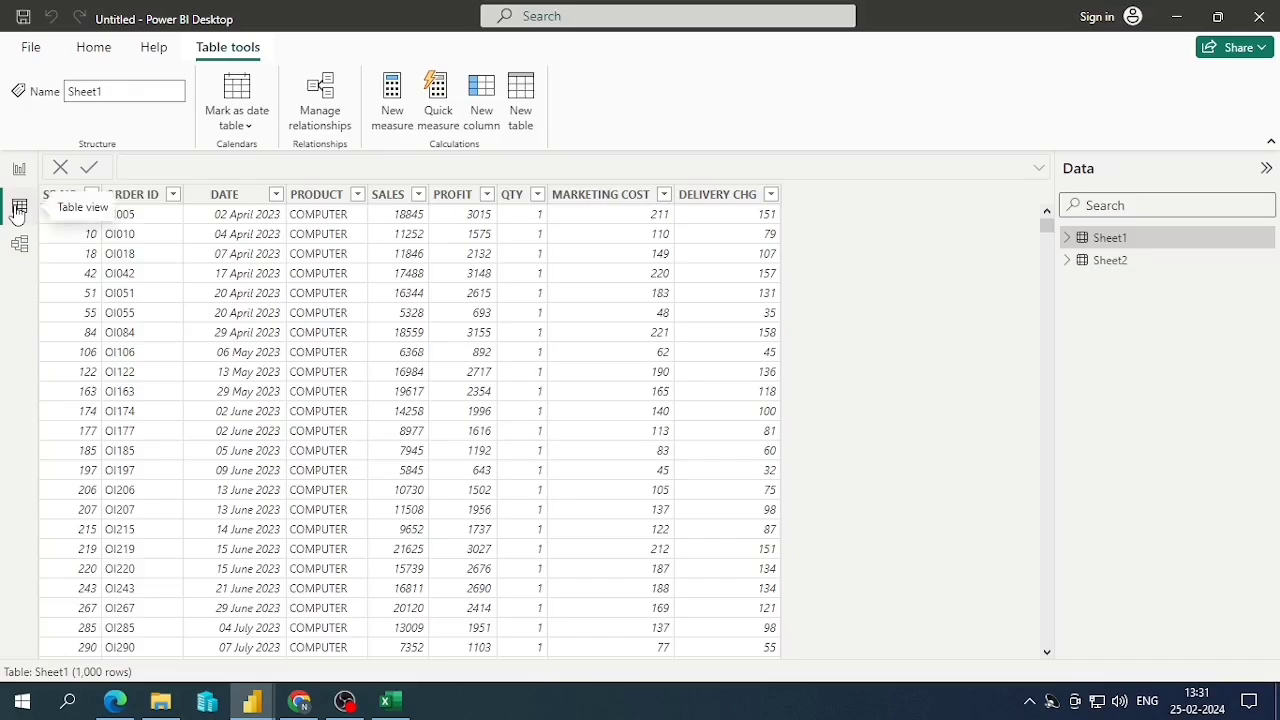
Open the empty report page and look at the finished dashboard in the pro3 report for reference
{"action": "left_click", "coordinate": [19, 170]}
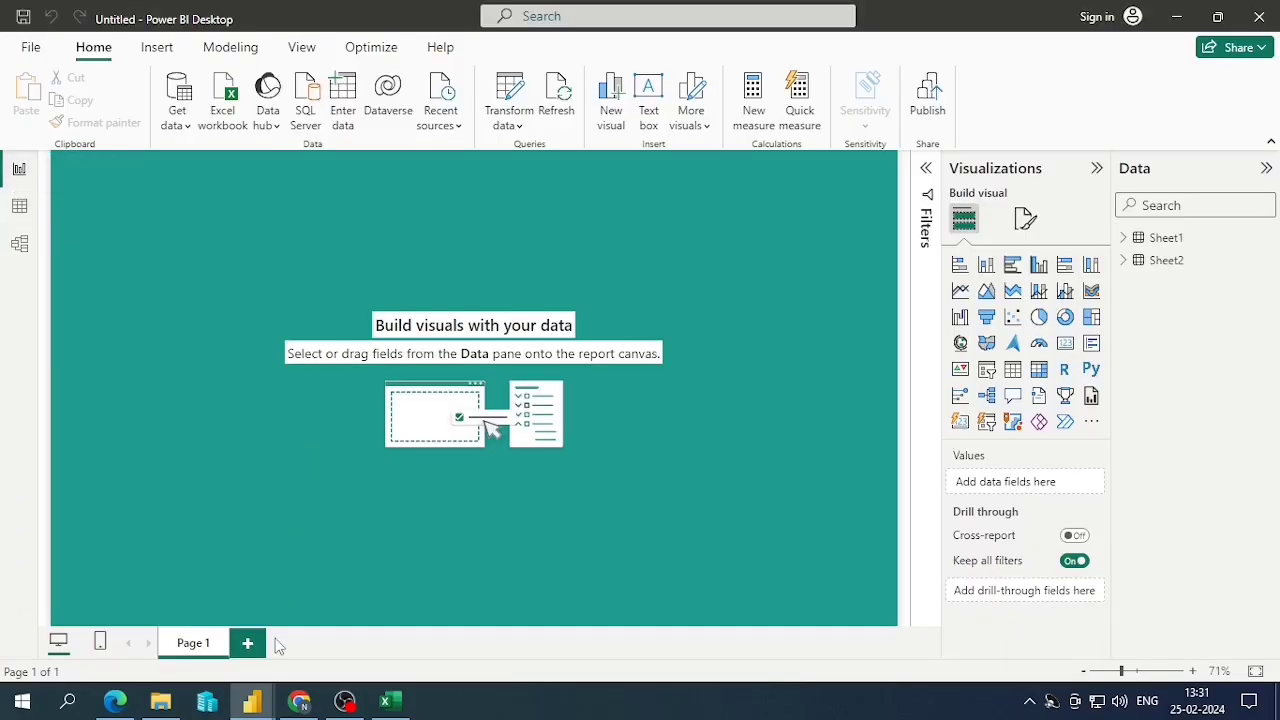
{"action": "mouse_move", "coordinate": [254, 707]}
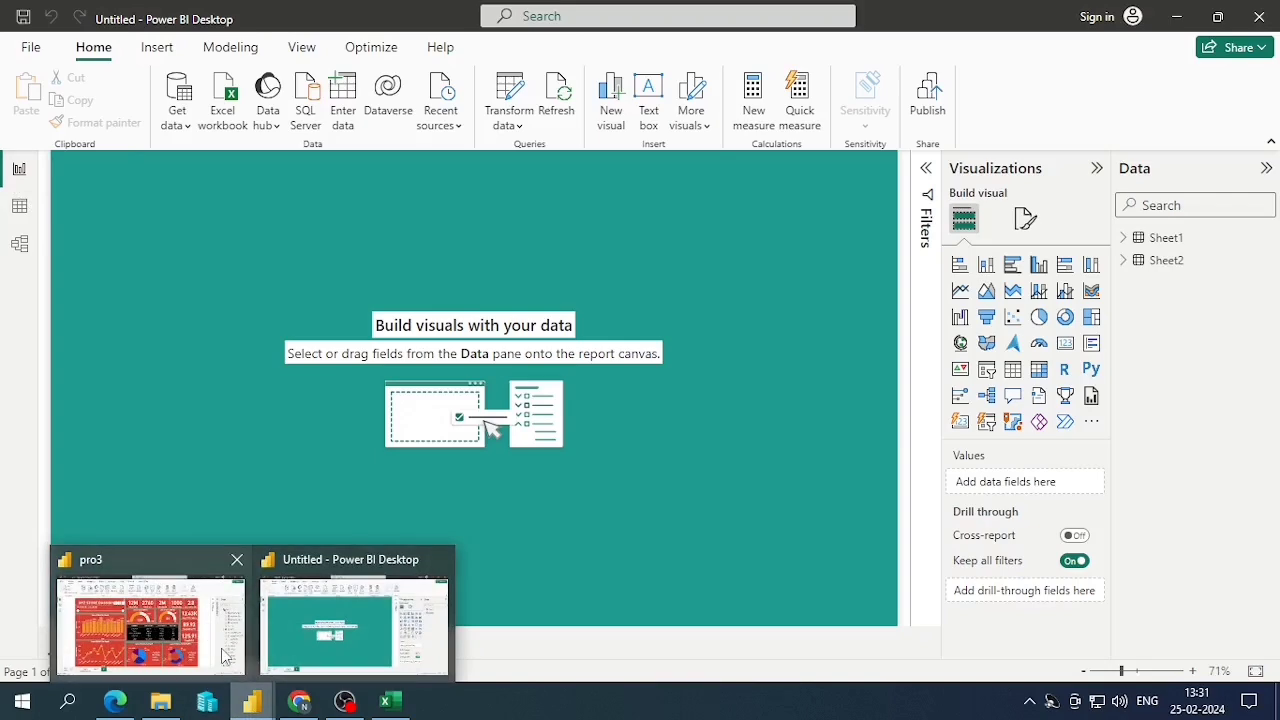
{"action": "left_click", "coordinate": [140, 615]}
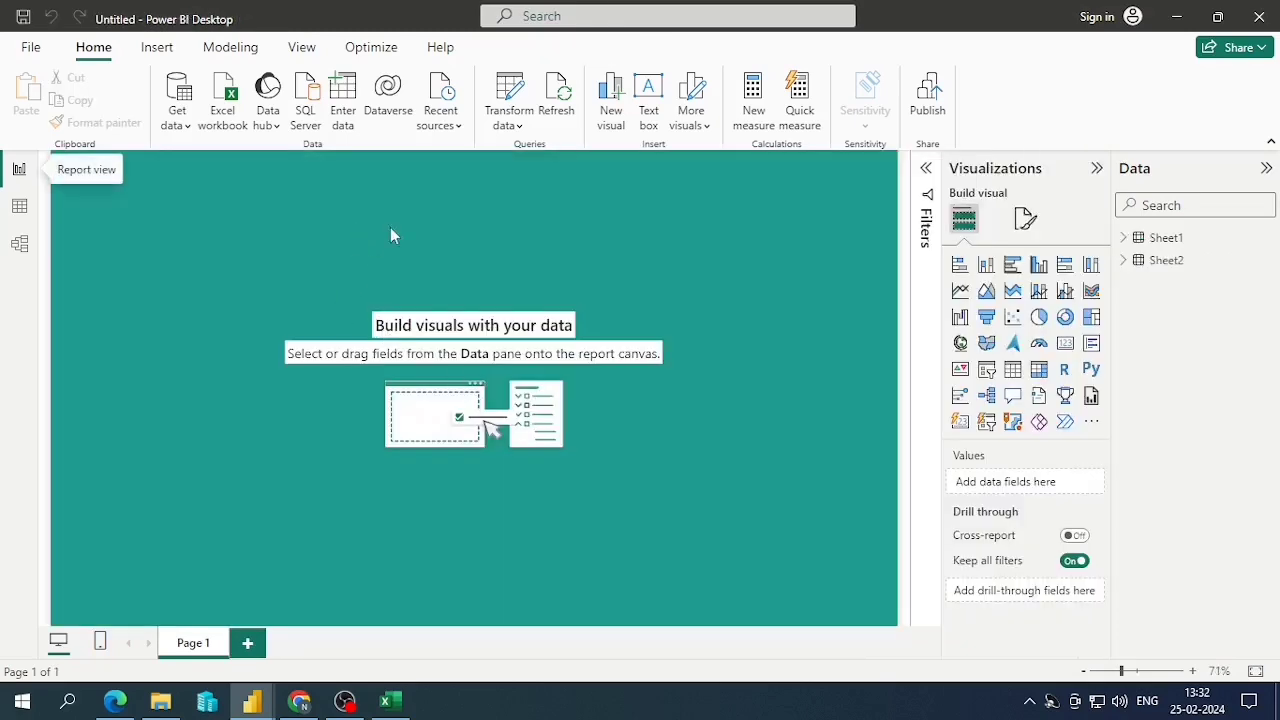
Insert a text box on the report page with the title text XYZ STORE
{"action": "left_click", "coordinate": [645, 112]}
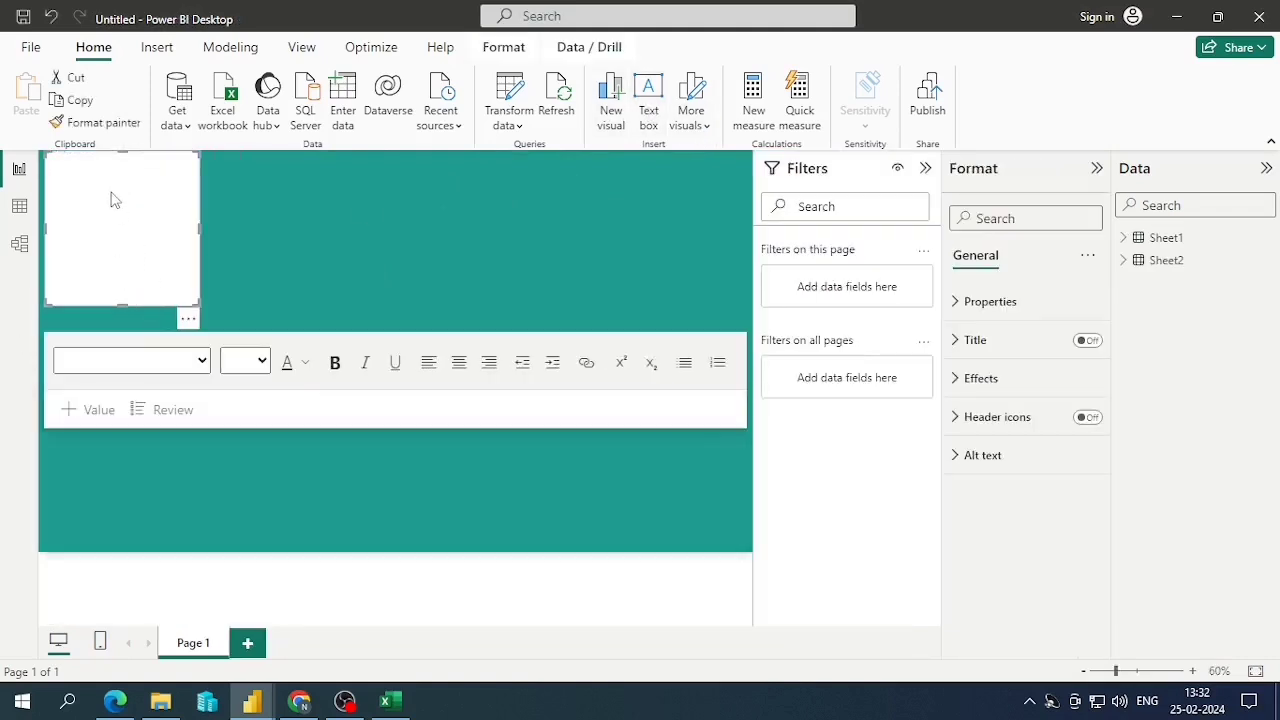
{"action": "left_click", "coordinate": [114, 200]}
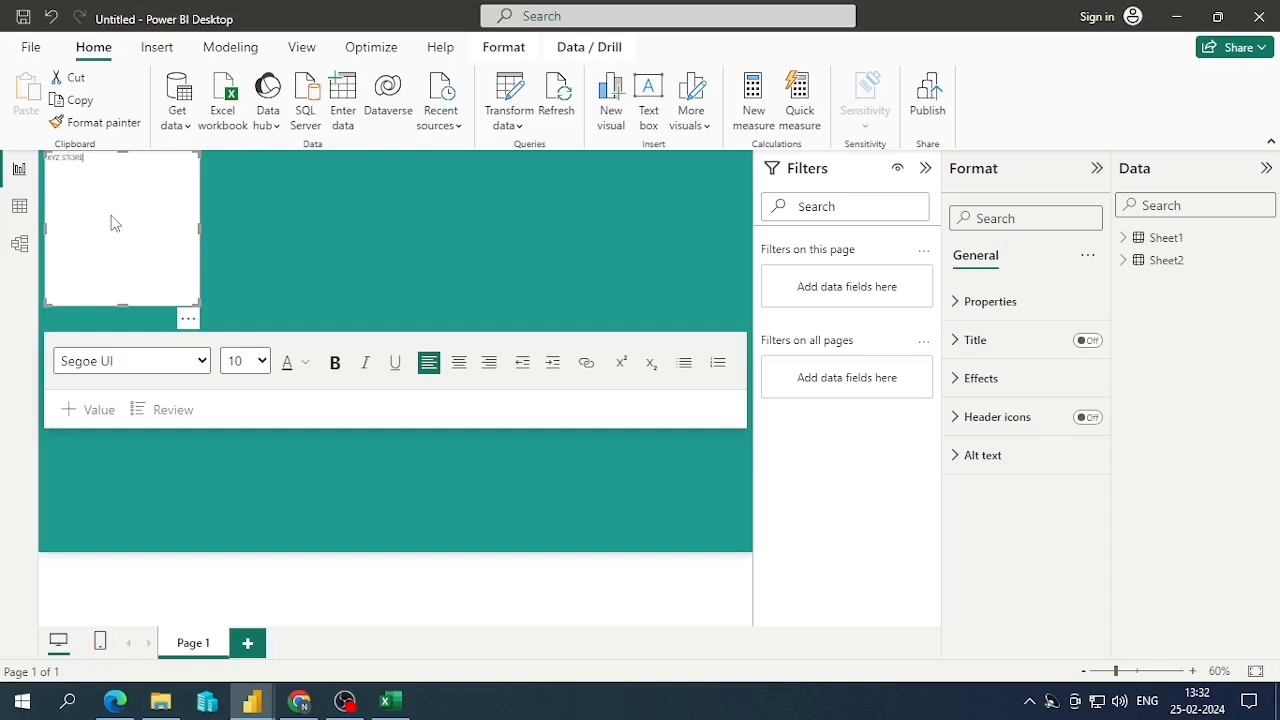
{"action": "key", "text": "ctrl+a"}
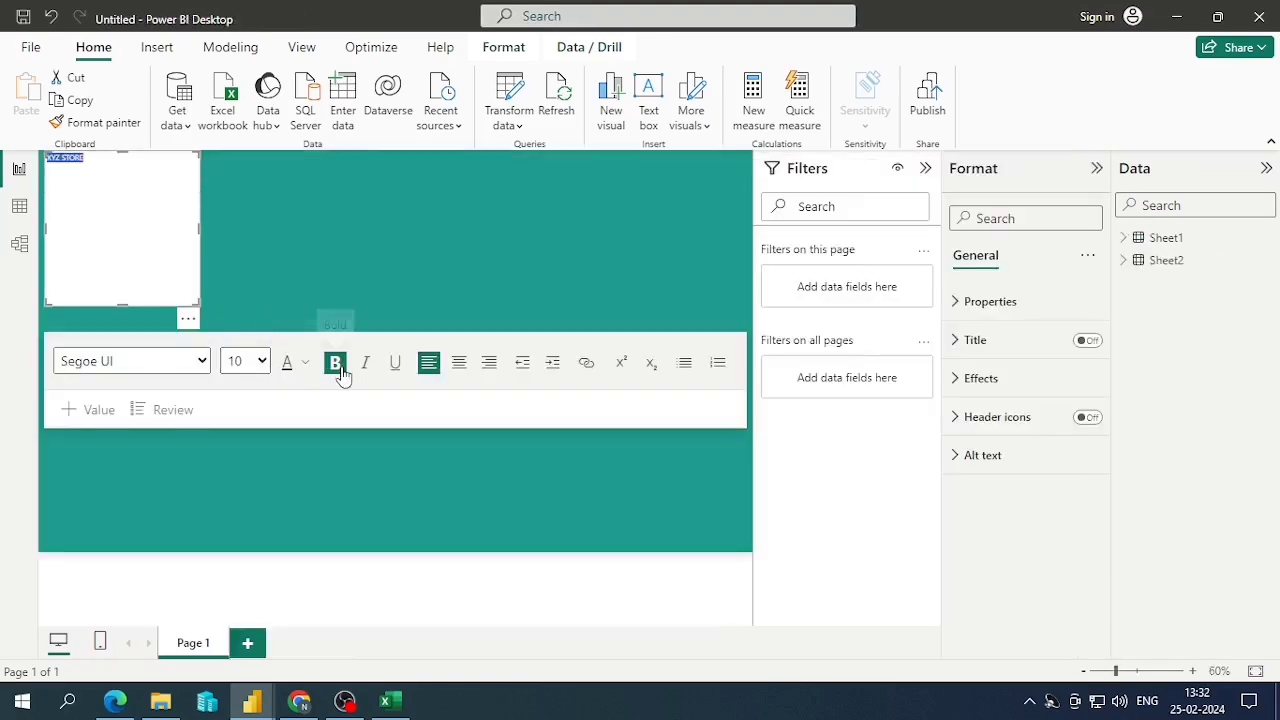
{"action": "left_click", "coordinate": [307, 368]}
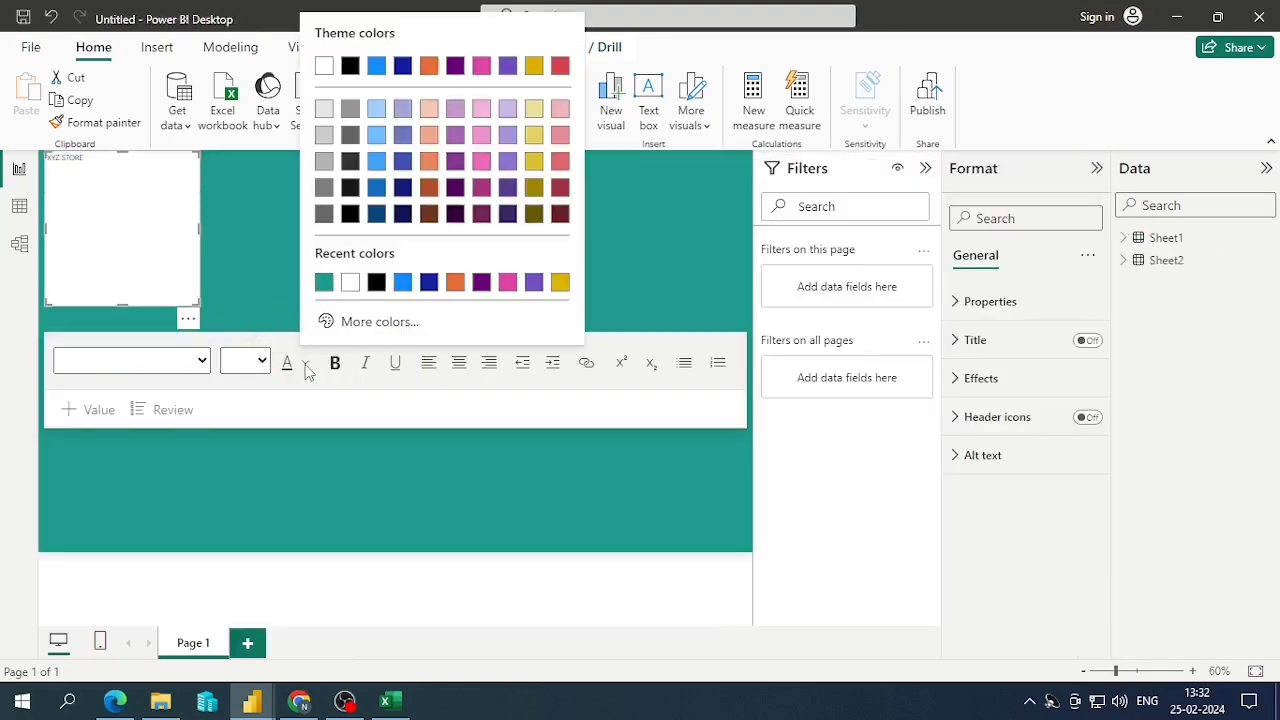
{"action": "left_click", "coordinate": [151, 223]}
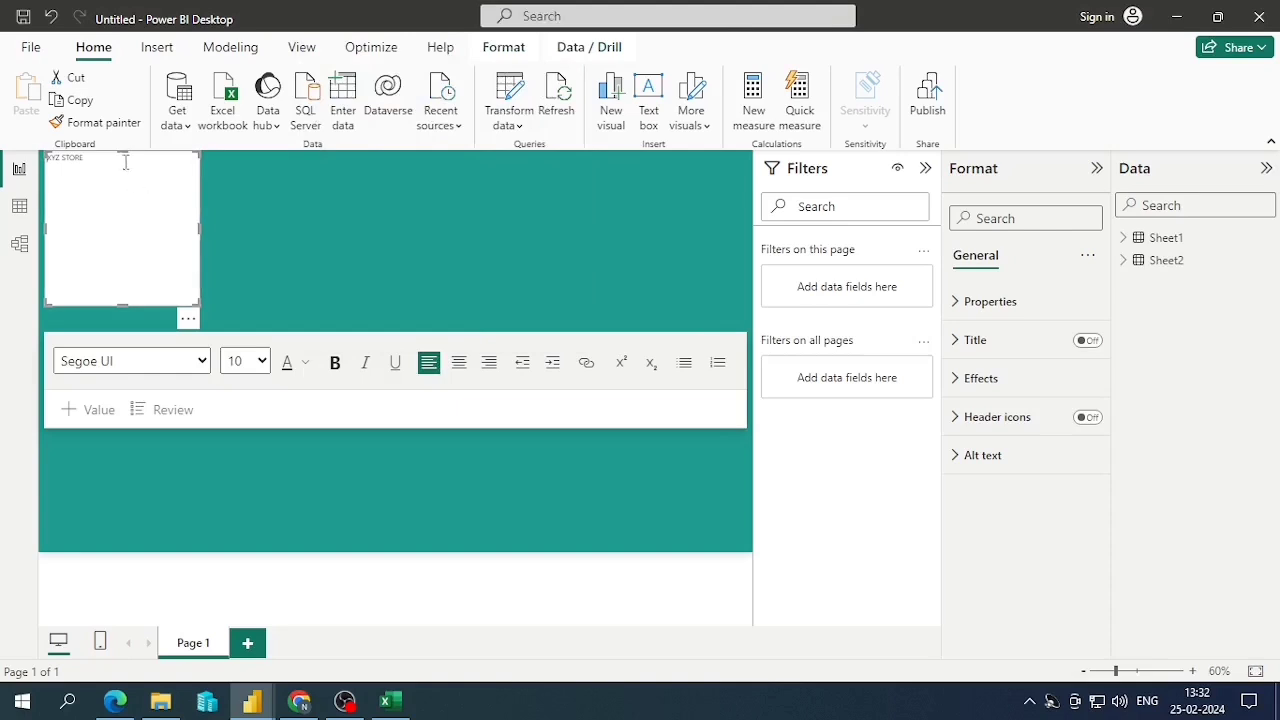
Show the text box's background settings, check the pro3 dashboard's colors, and copy the red #D83F31 from the Vintage palette on Color Hunt
{"action": "left_click", "coordinate": [982, 303]}
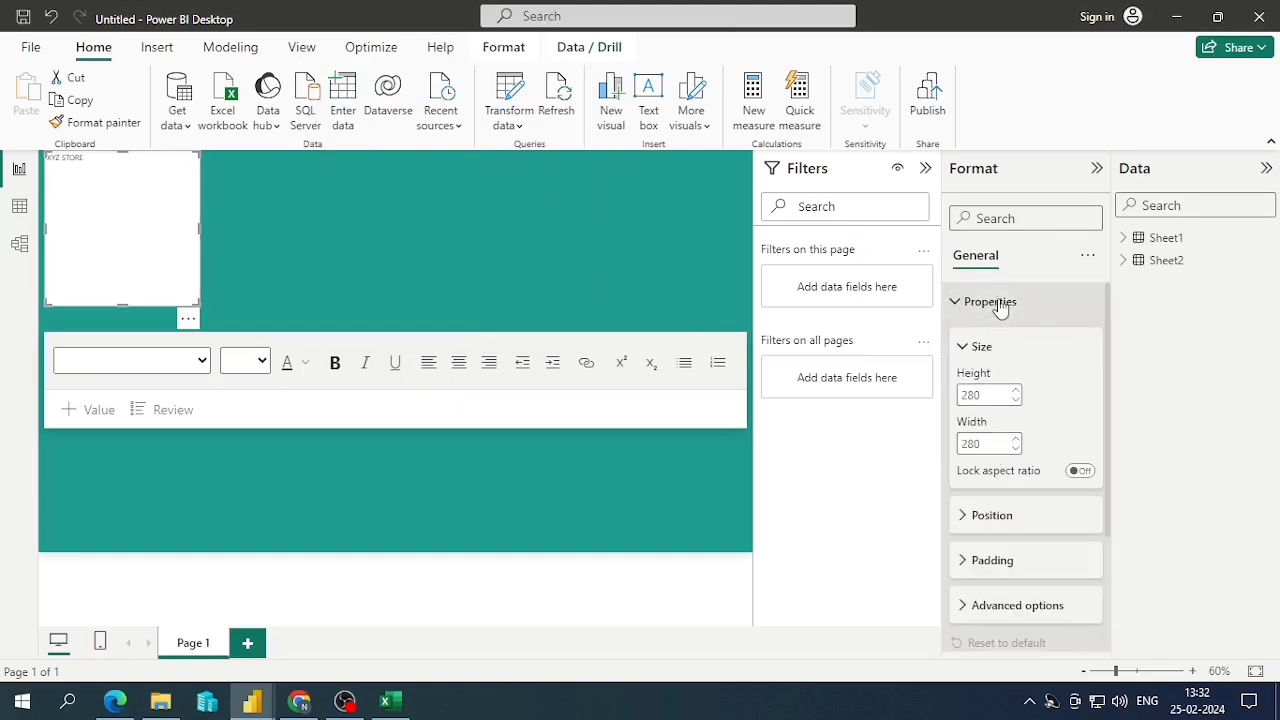
{"action": "scroll", "coordinate": [1004, 320], "scroll_direction": "down", "scroll_amount": 2}
{"action": "left_click", "coordinate": [970, 558]}
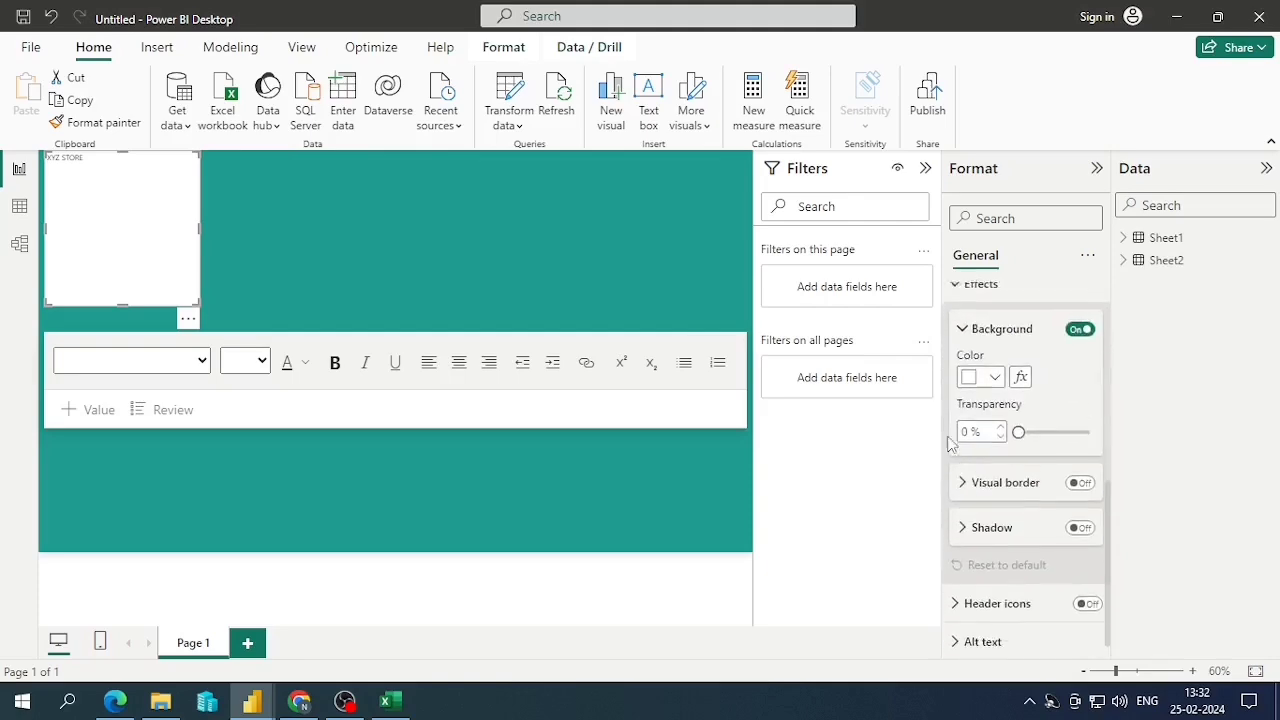
{"action": "key", "text": "alt+Tab"}
{"action": "key", "text": "alt+Tab"}
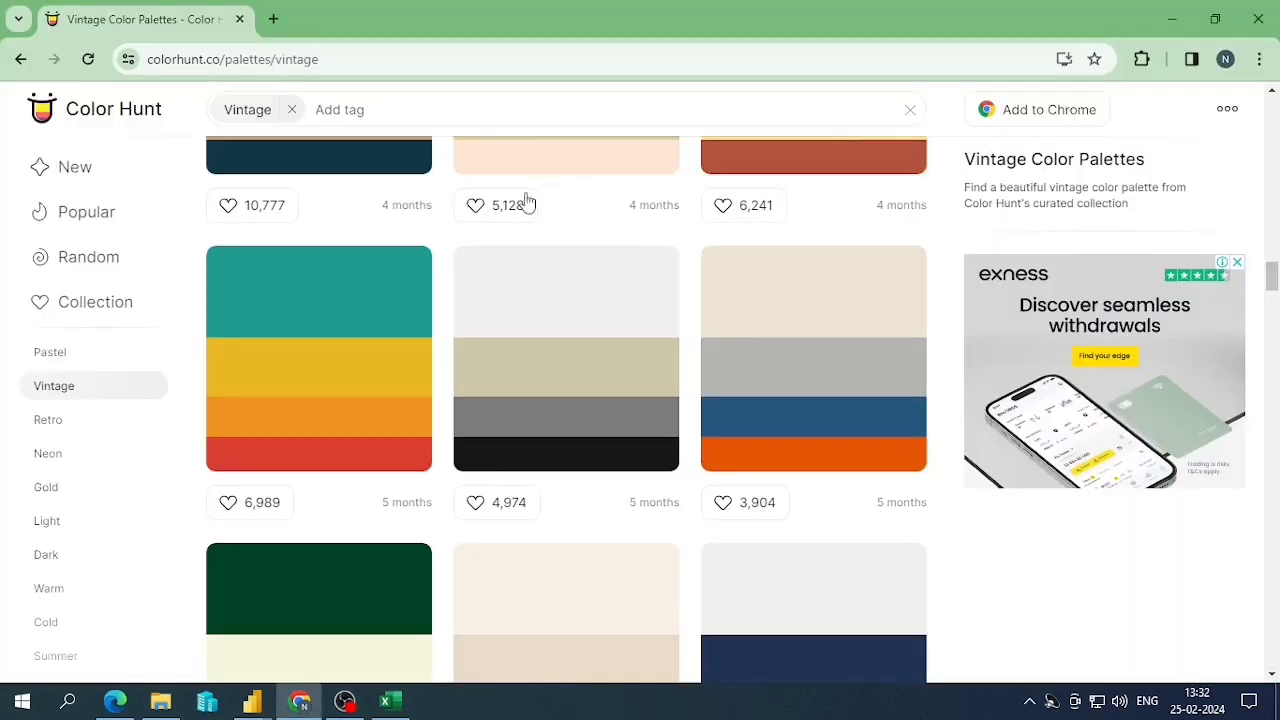
{"action": "left_click", "coordinate": [256, 428]}
{"action": "key", "text": "alt+Tab"}
{"action": "key", "text": "alt+Tab"}
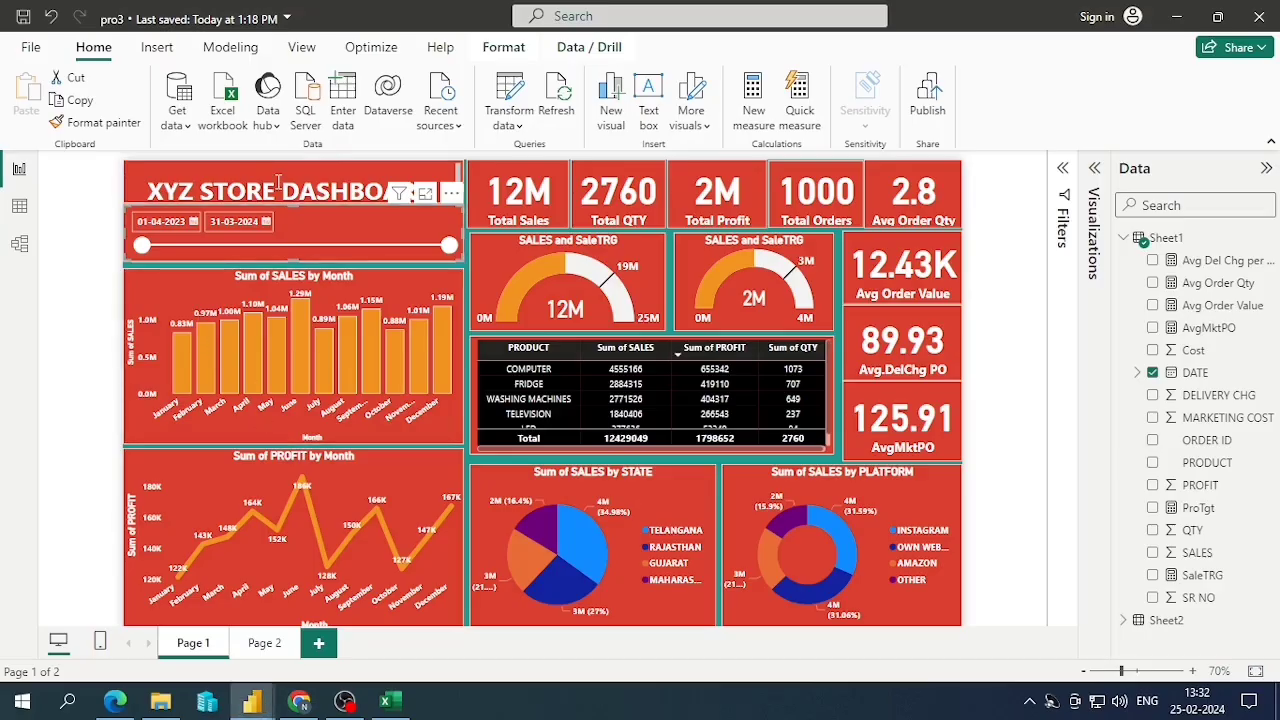
{"action": "key", "text": "alt+Tab"}
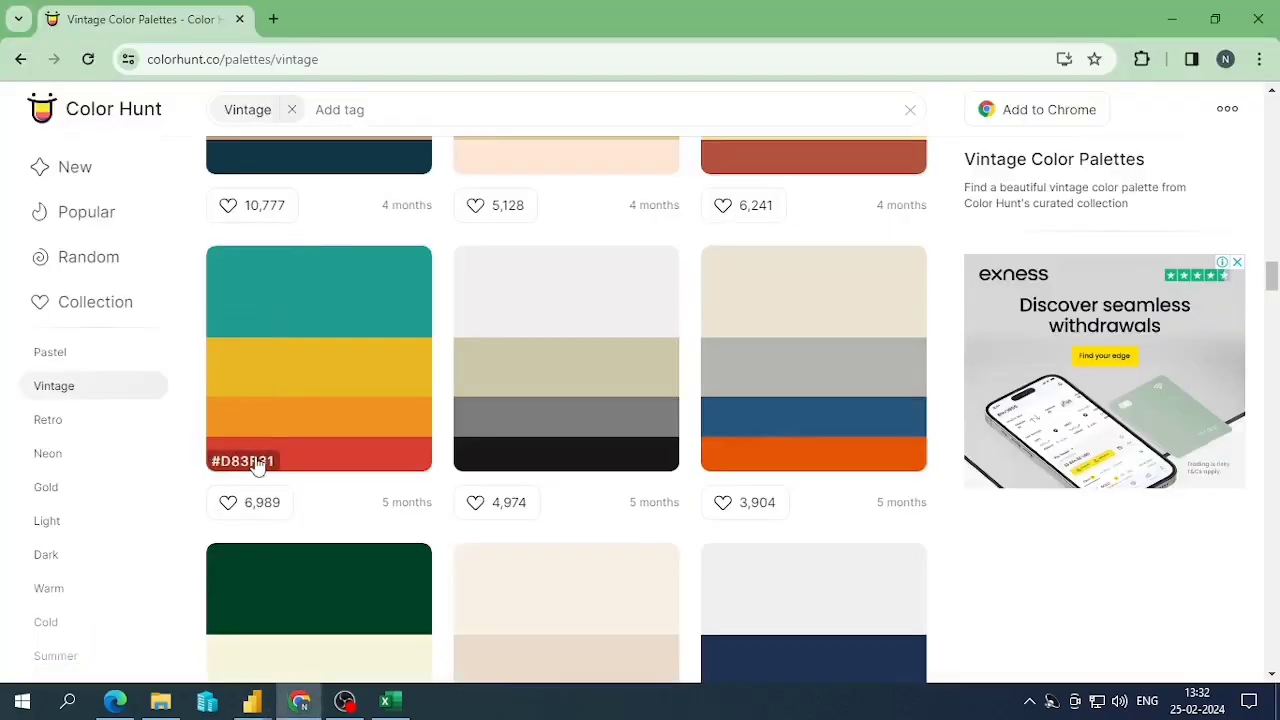
{"action": "left_click", "coordinate": [292, 463]}
{"action": "key", "text": "alt+Tab"}
{"action": "key", "text": "Tab"}
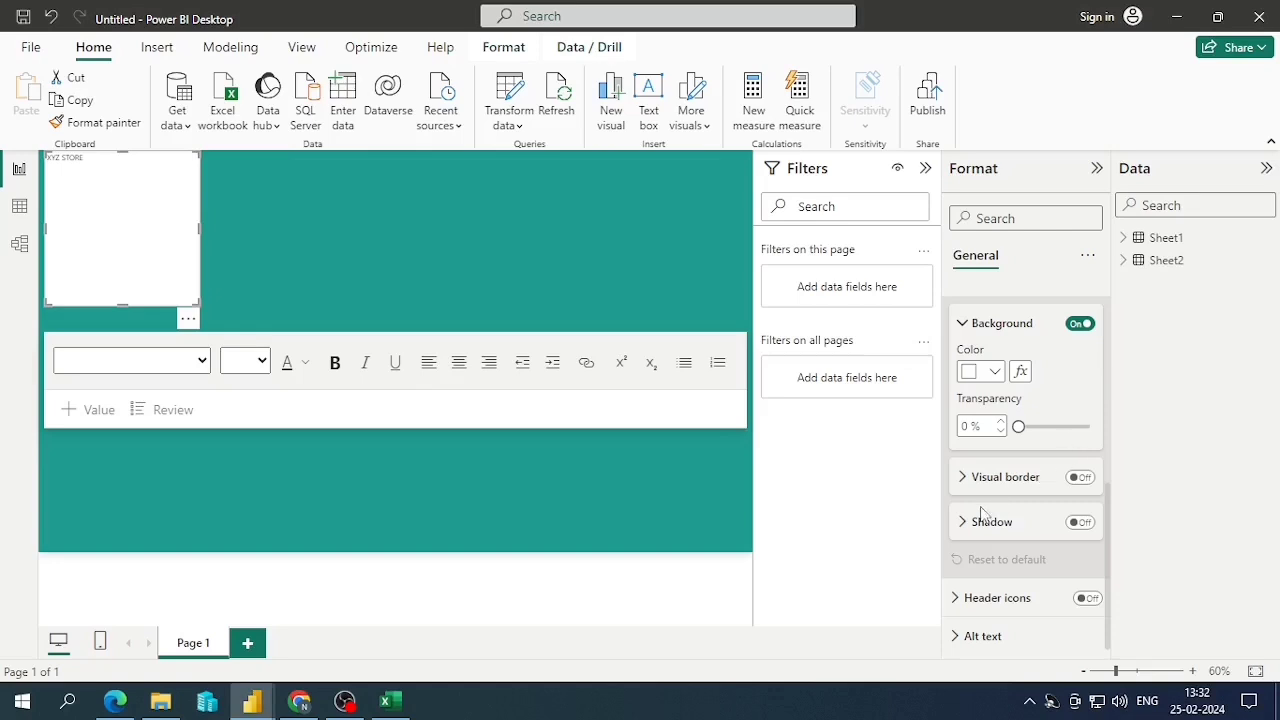
Set the text box's background to the custom color #D83F31, copying the code again from the Color Hunt palette
{"action": "scroll", "coordinate": [996, 487], "scroll_direction": "up", "scroll_amount": 1}
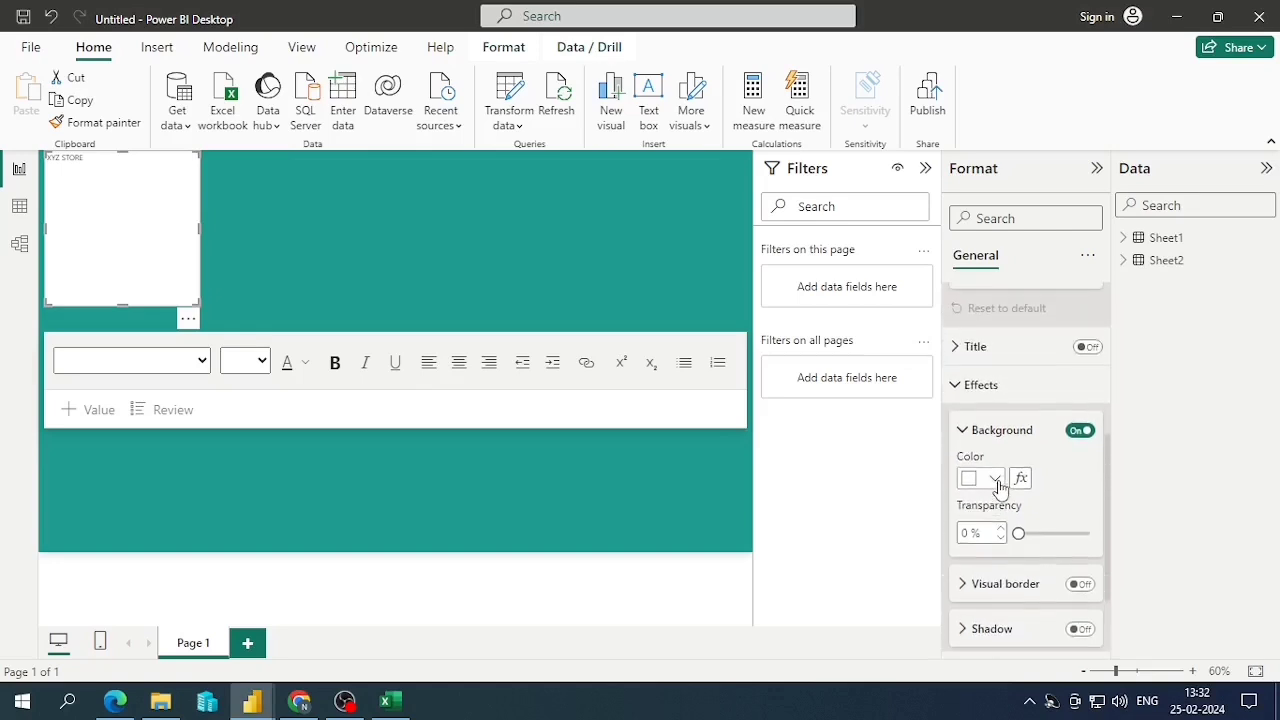
{"action": "left_click", "coordinate": [996, 480]}
{"action": "left_click", "coordinate": [1003, 447]}
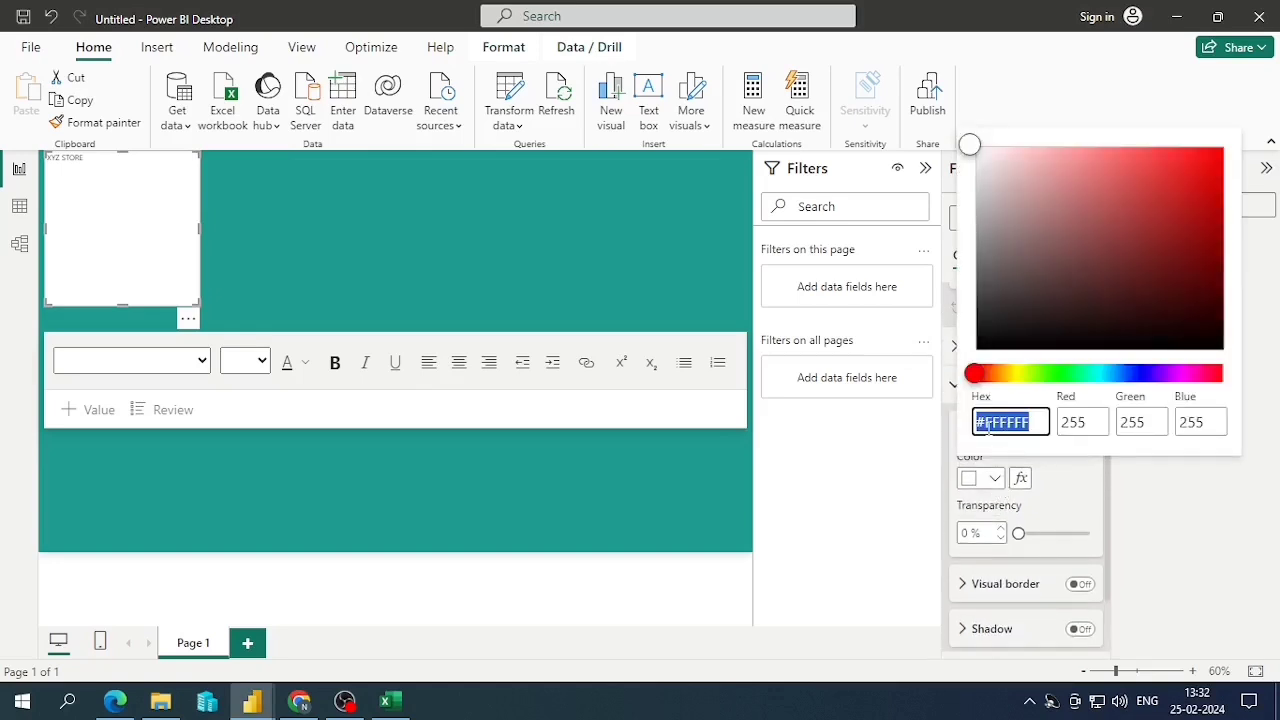
{"action": "left_click", "coordinate": [989, 428]}
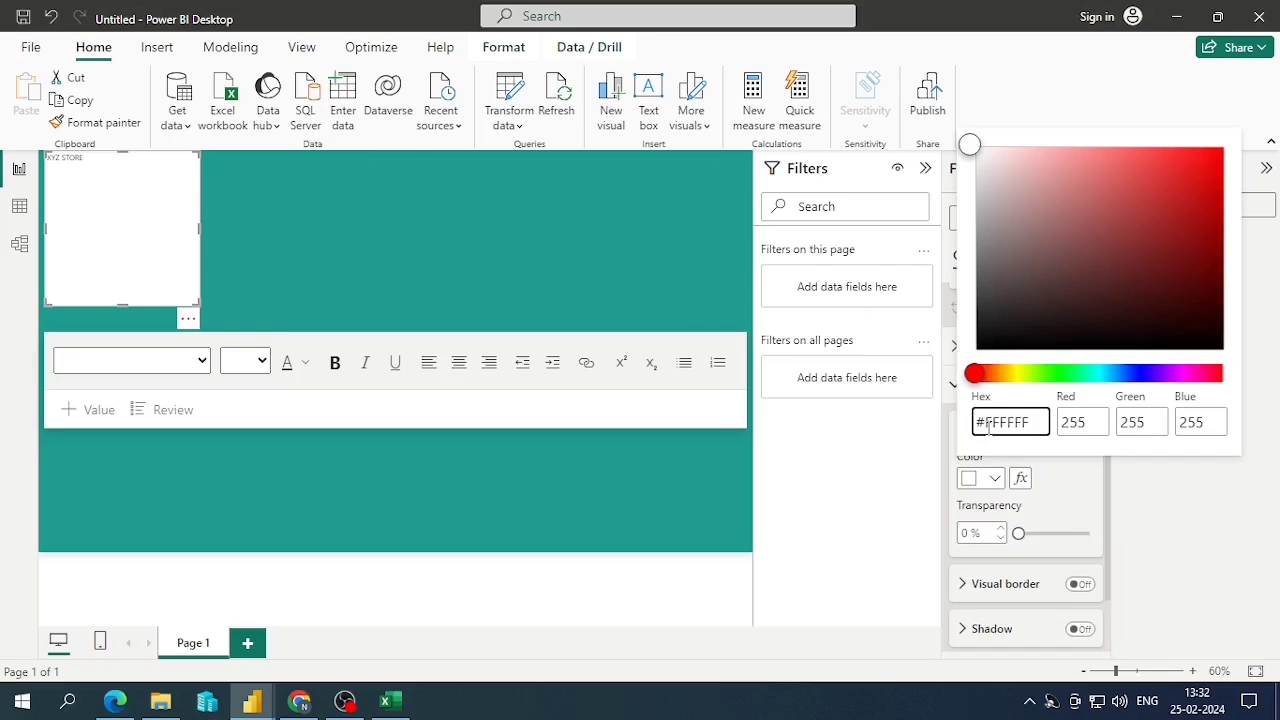
{"action": "key", "text": "BackSpace"}
{"action": "key", "text": "BackSpace"}
{"action": "key", "text": "BackSpace"}
{"action": "key", "text": "BackSpace"}
{"action": "key", "text": "BackSpace"}
{"action": "key", "text": "BackSpace"}
{"action": "key", "text": "alt+Tab"}
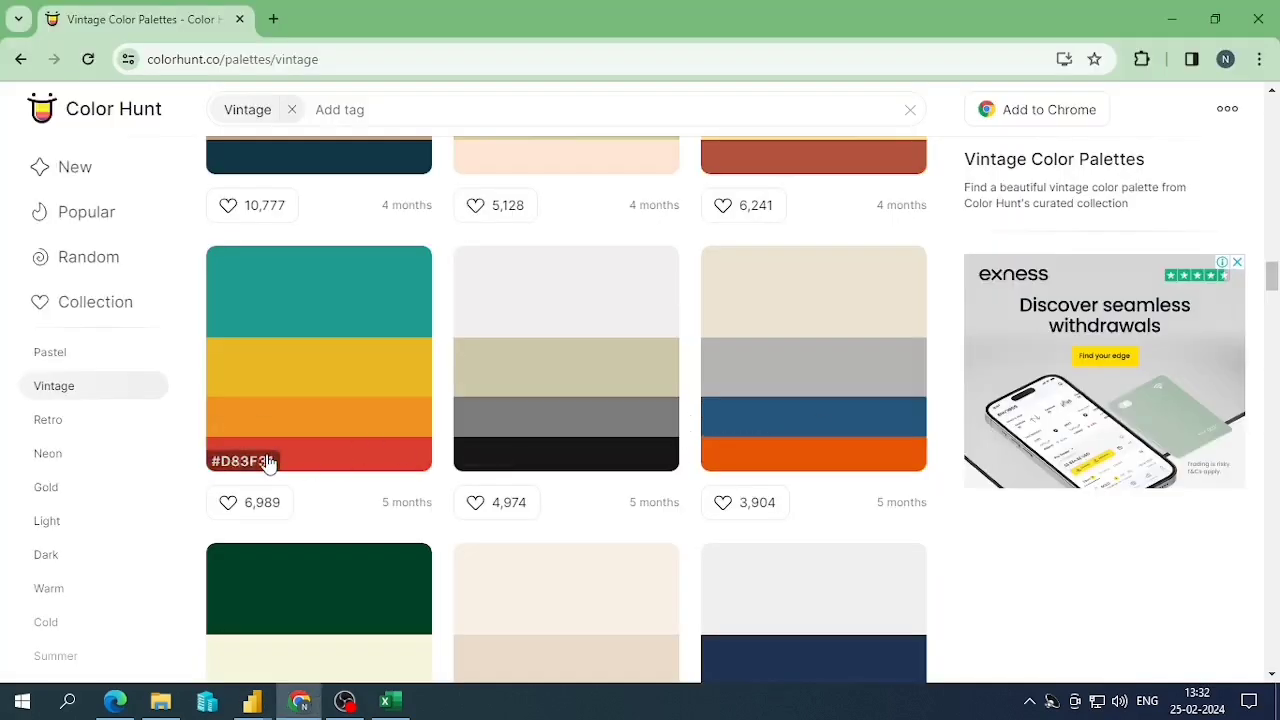
{"action": "left_click", "coordinate": [271, 463]}
{"action": "key", "text": "alt+Tab"}
{"action": "key", "text": "ctrl+a"}
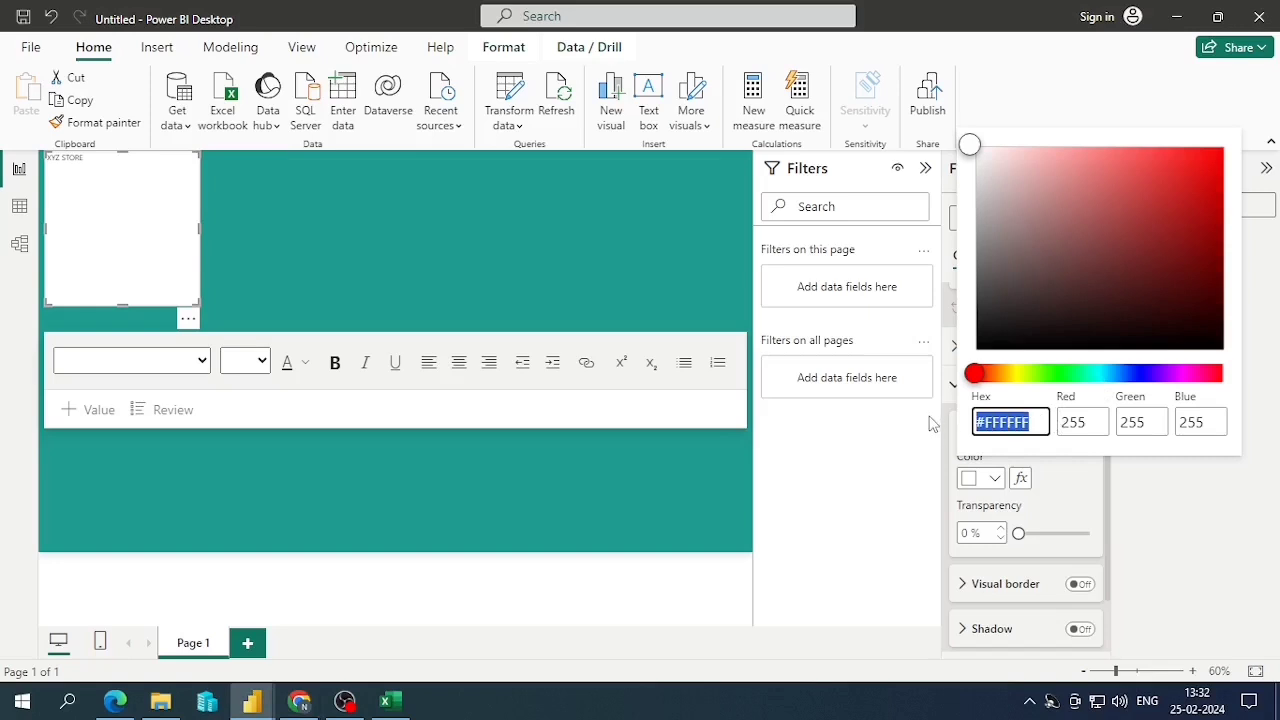
{"action": "key", "text": "ctrl+v"}
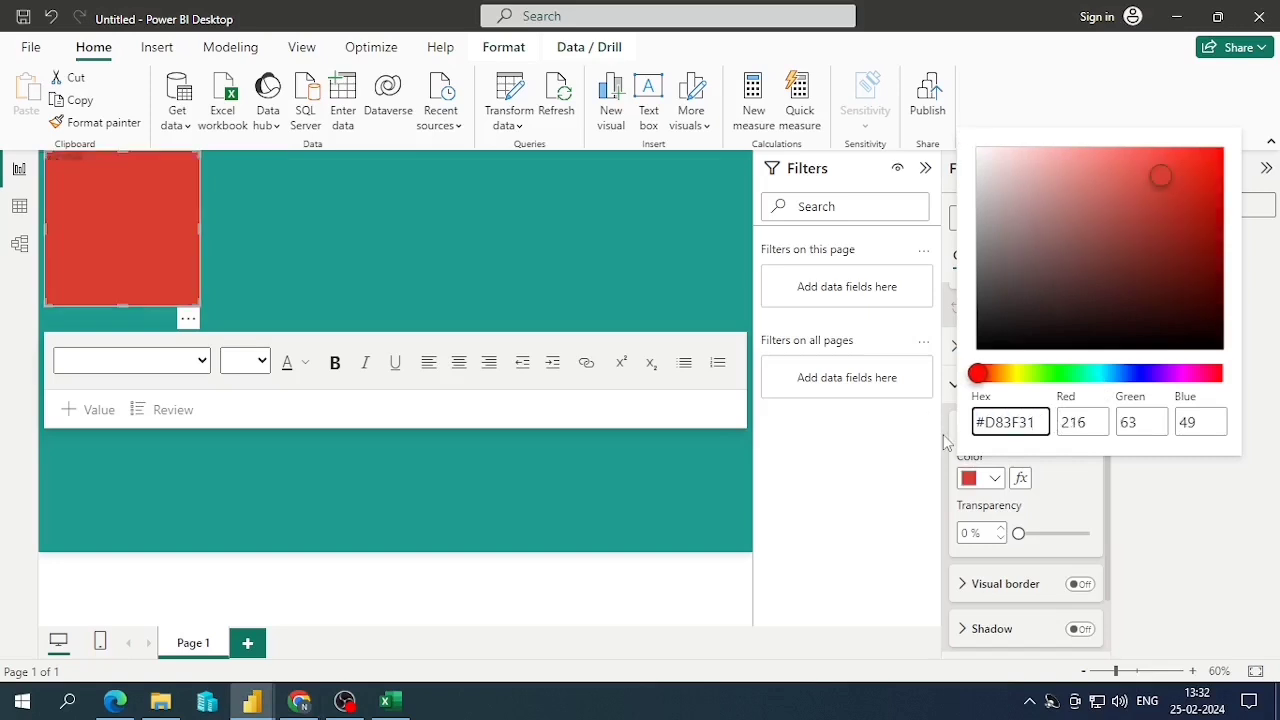
{"action": "left_click", "coordinate": [1038, 522]}
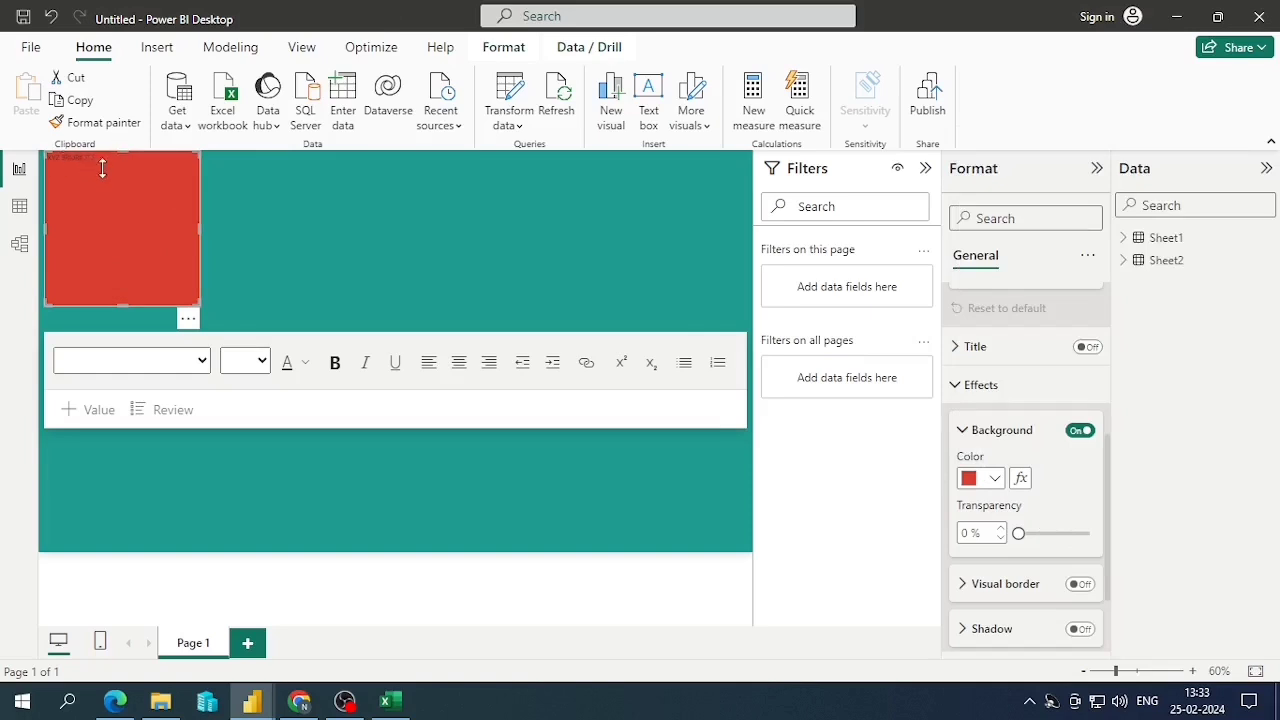
Format the XYZ STORE title as white, bold, centered text with font size 18
{"action": "left_click", "coordinate": [170, 292]}
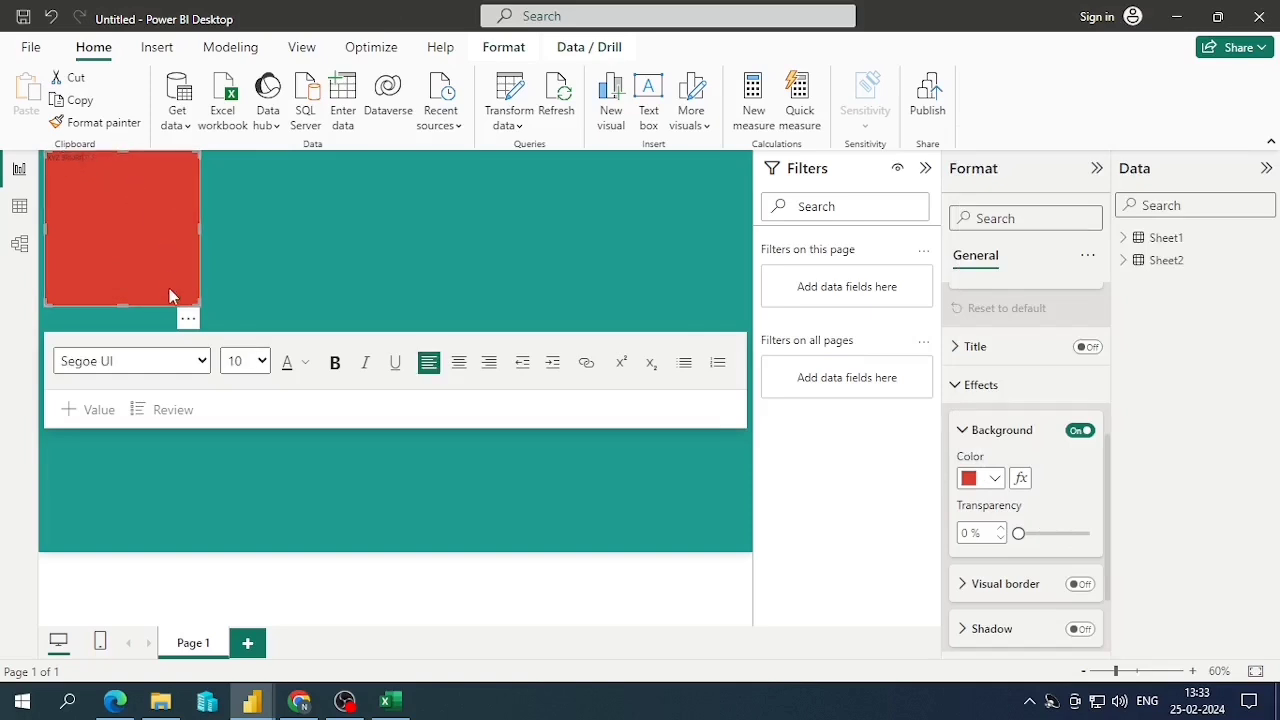
{"action": "left_click_drag", "start_coordinate": [87, 162], "coordinate": [47, 158]}
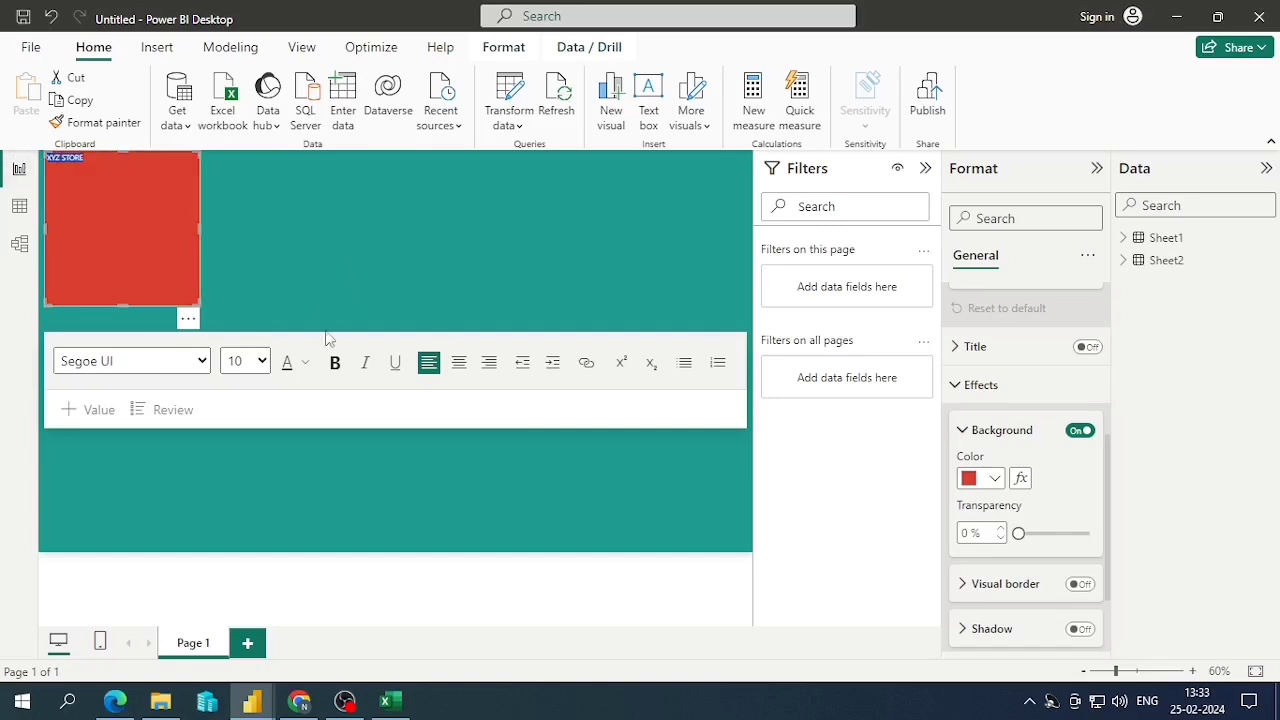
{"action": "left_click", "coordinate": [305, 364]}
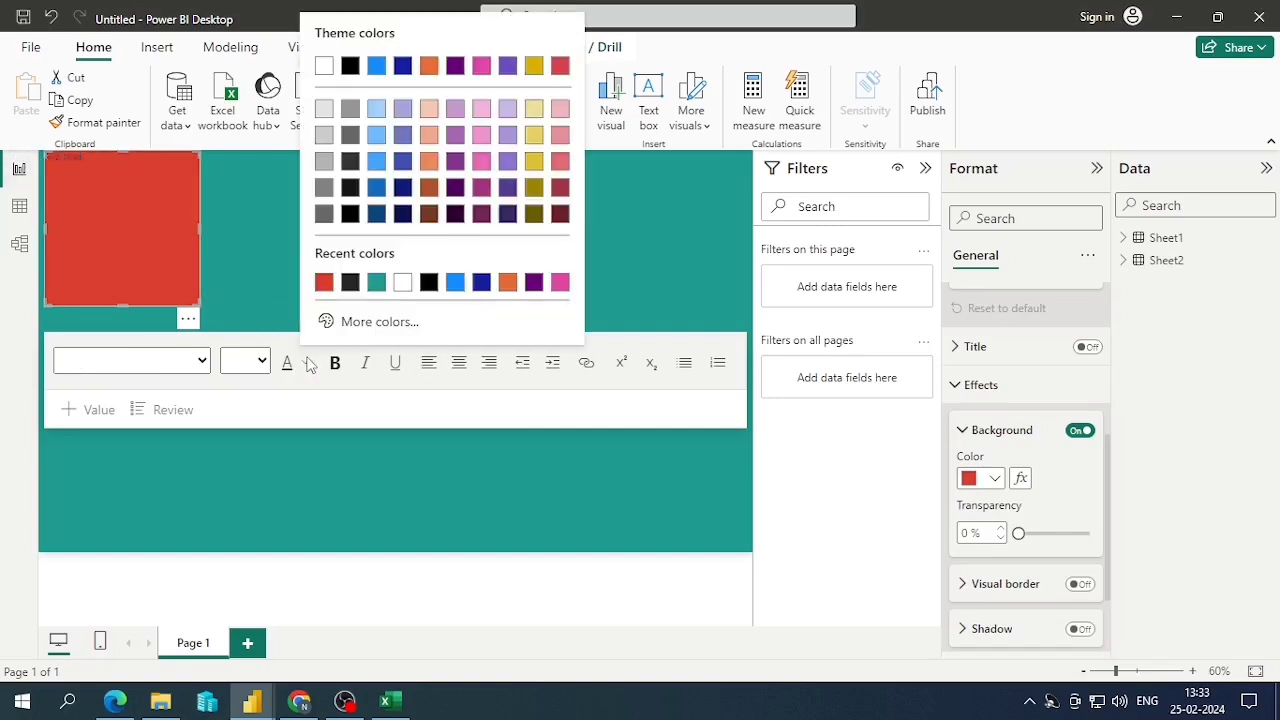
{"action": "left_click", "coordinate": [402, 285]}
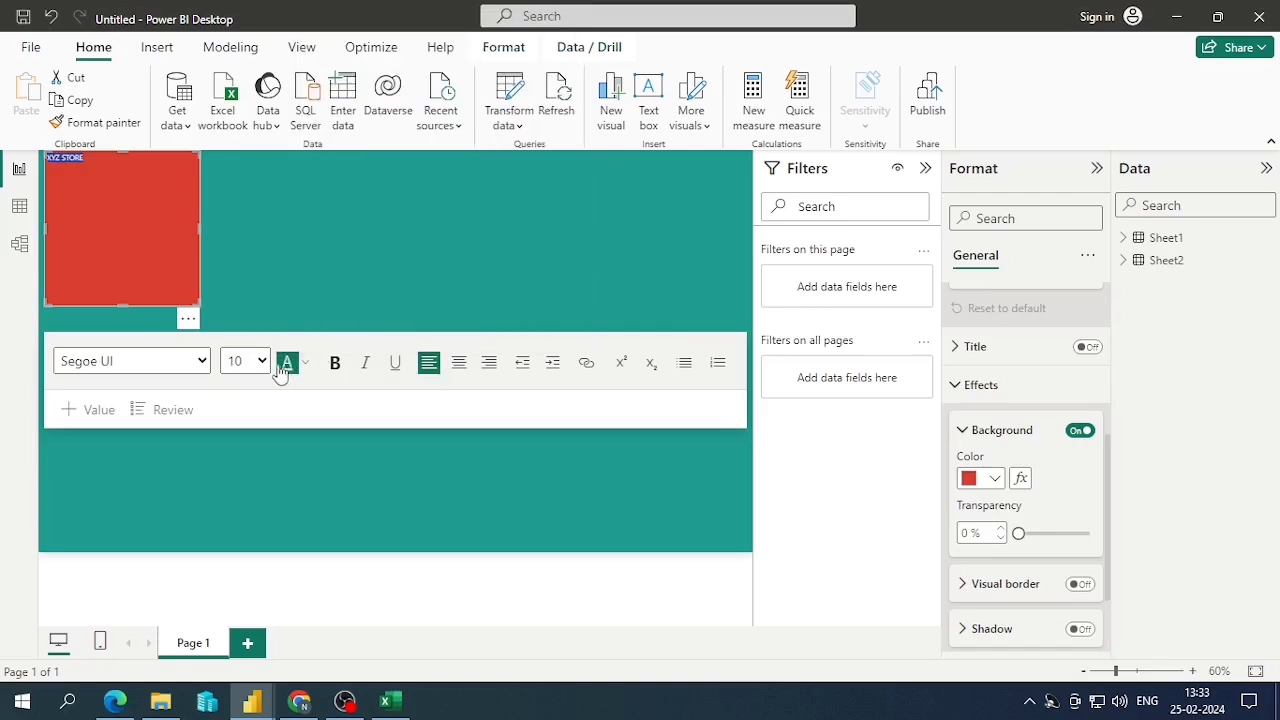
{"action": "left_click", "coordinate": [335, 363]}
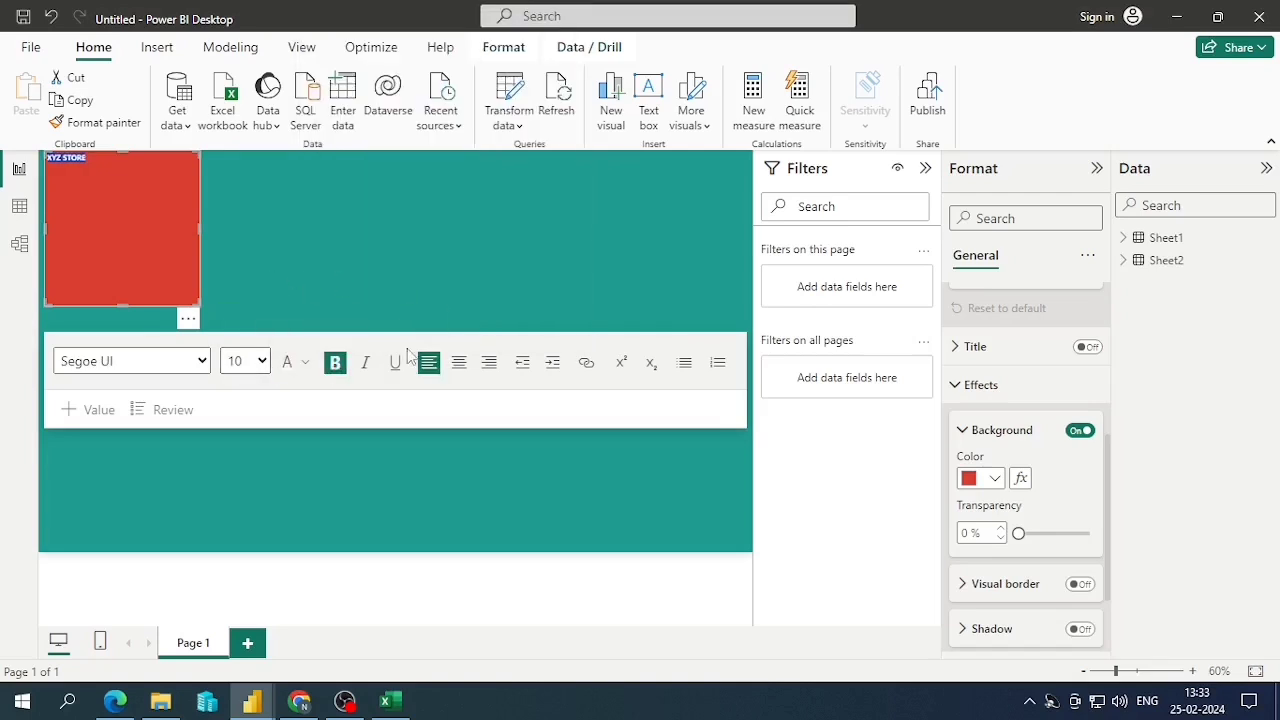
{"action": "left_click", "coordinate": [459, 362]}
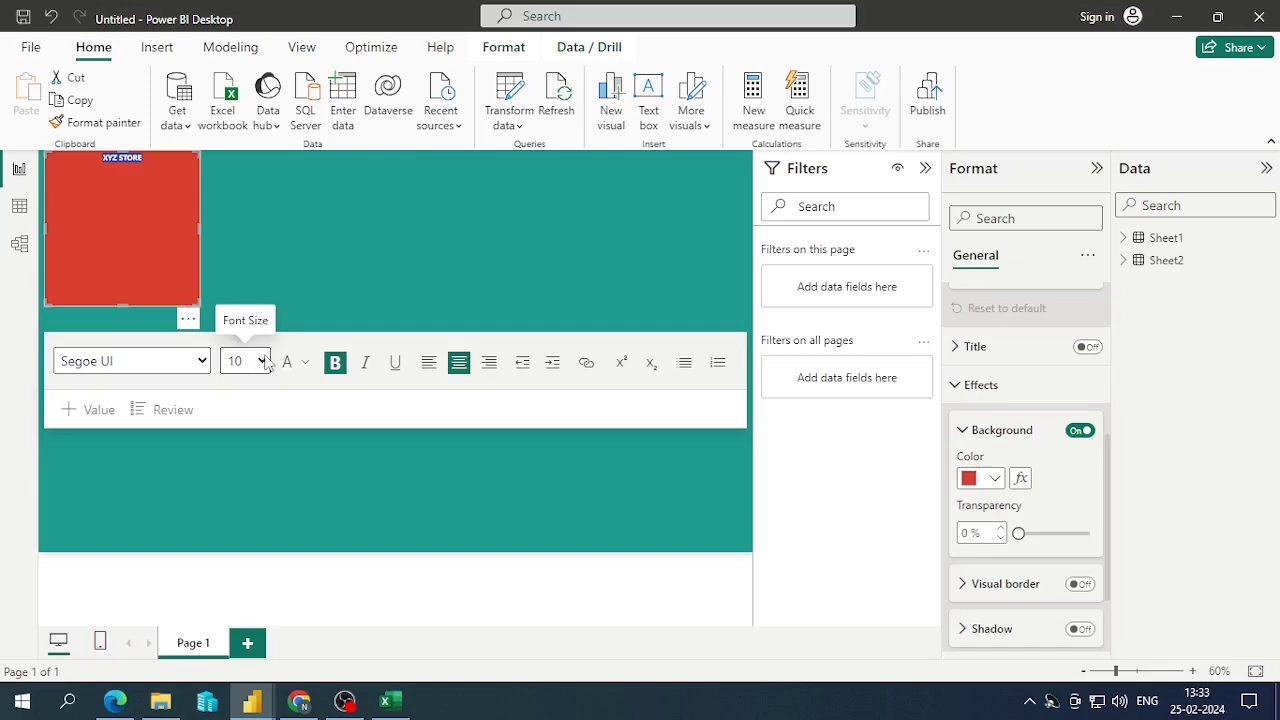
{"action": "left_click", "coordinate": [266, 362]}
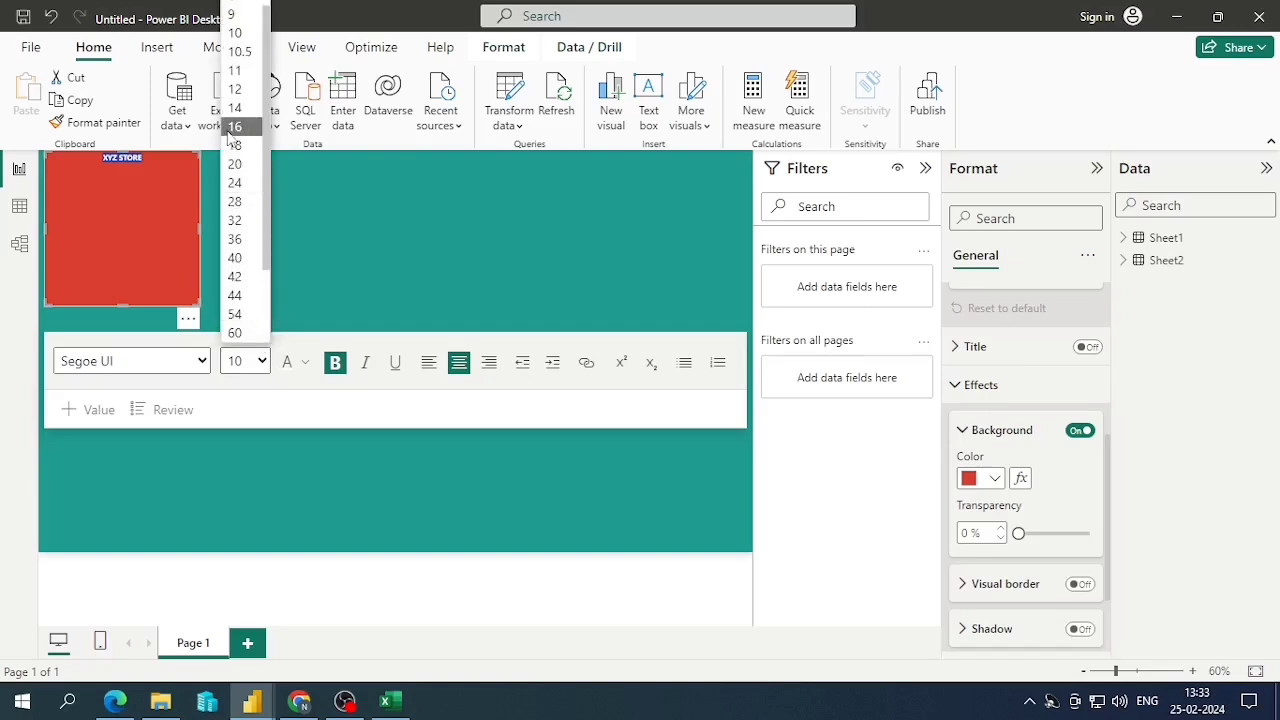
{"action": "left_click", "coordinate": [234, 145]}
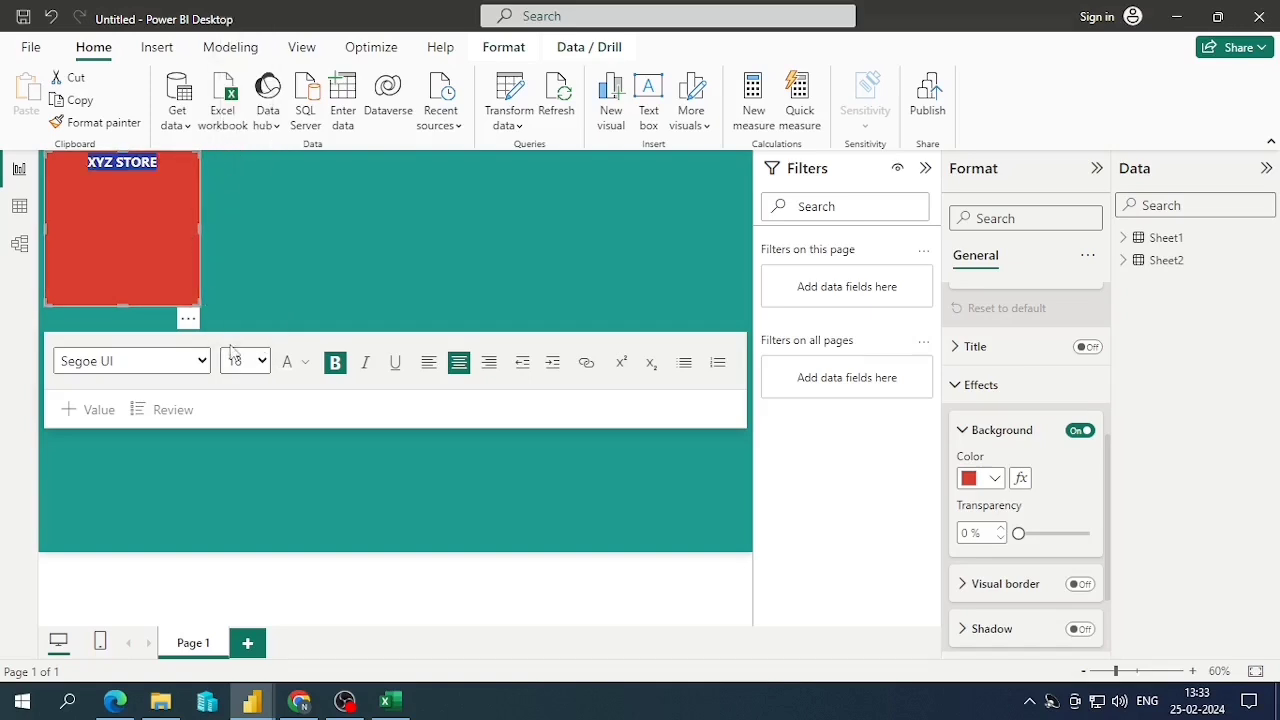
Extend the title text to read XYZ STORE DASHBOARD
{"action": "left_click", "coordinate": [262, 364]}
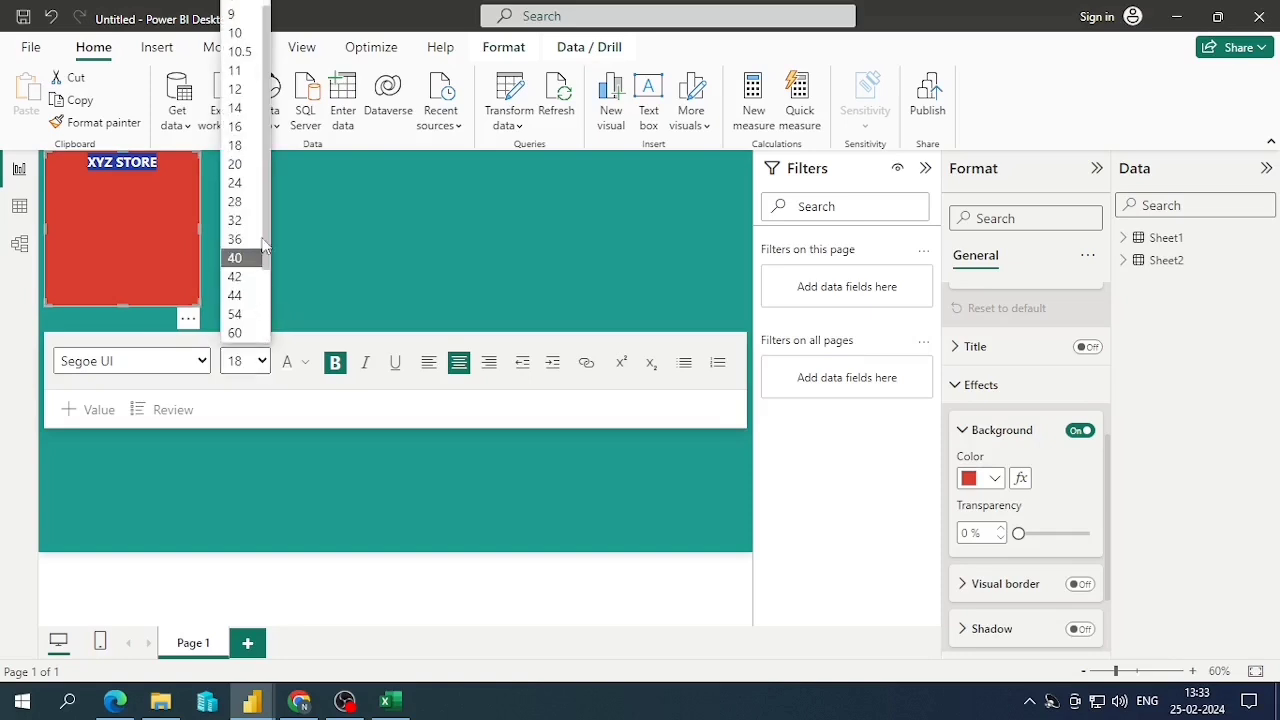
{"action": "left_click", "coordinate": [164, 163]}
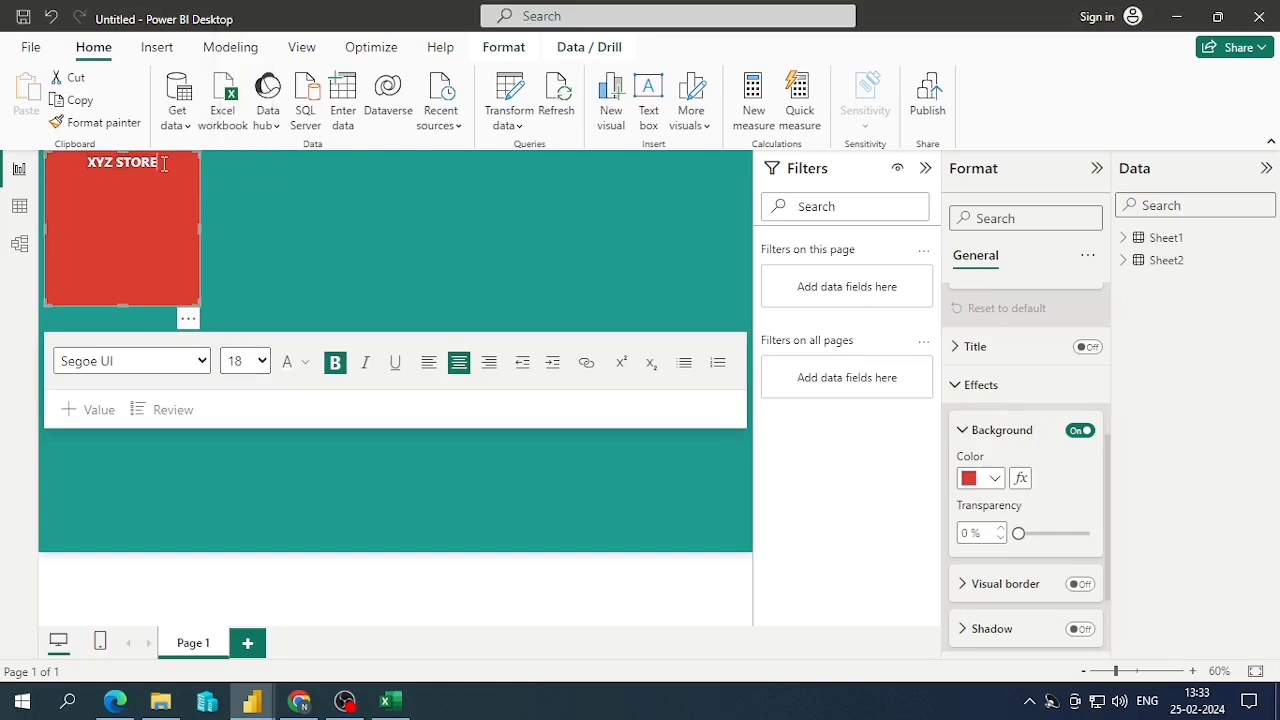
{"action": "type", "text": "DAS"}
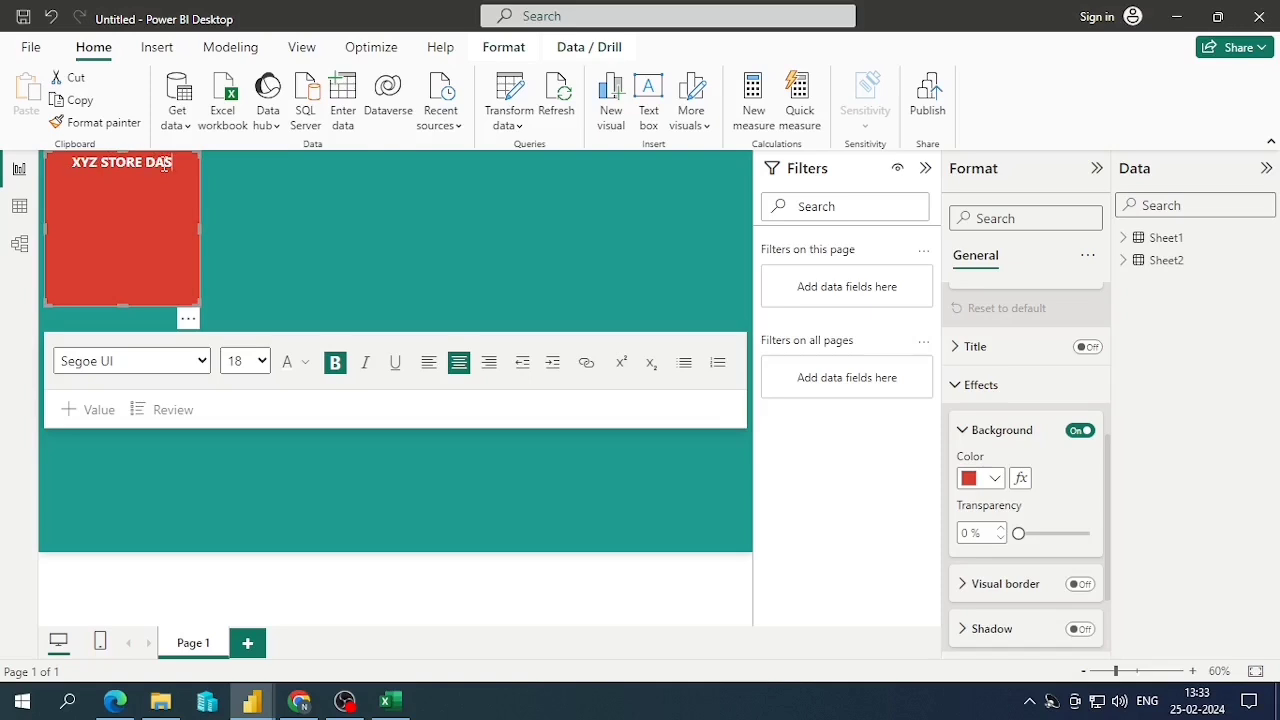
{"action": "type", "text": "HO"}
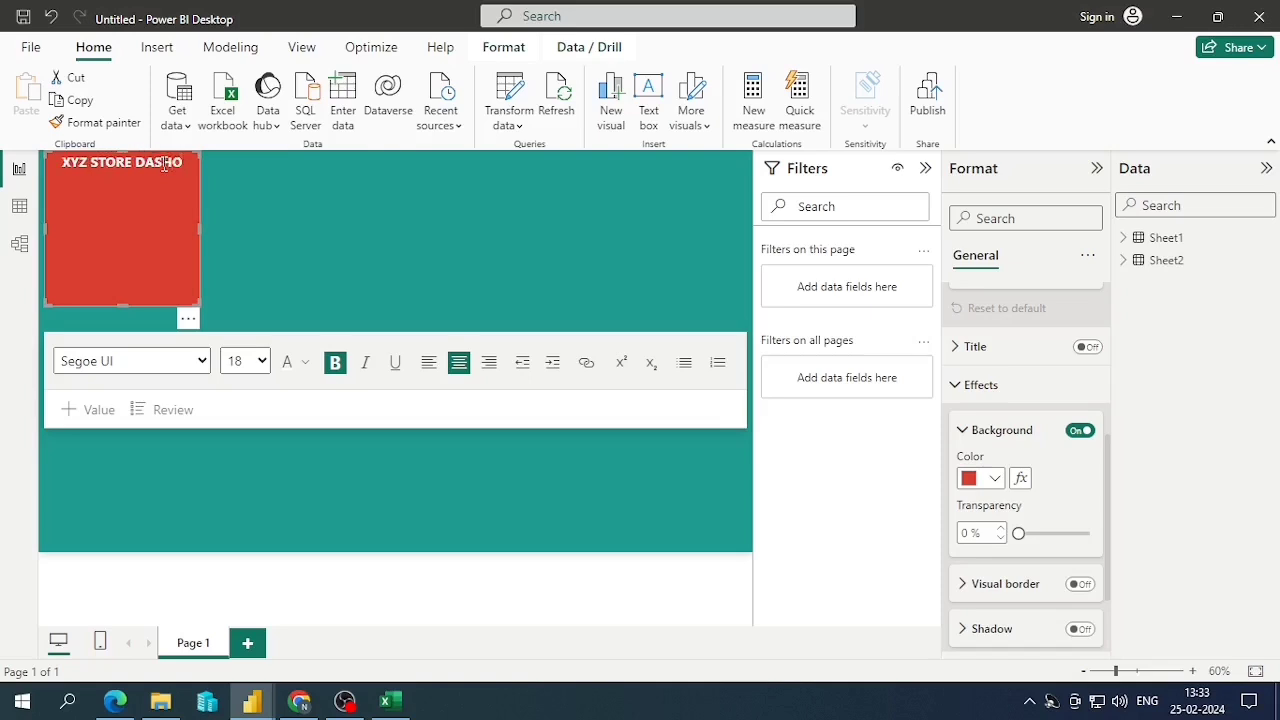
{"action": "key", "text": "BackSpace"}
{"action": "type", "text": "BOARD"}
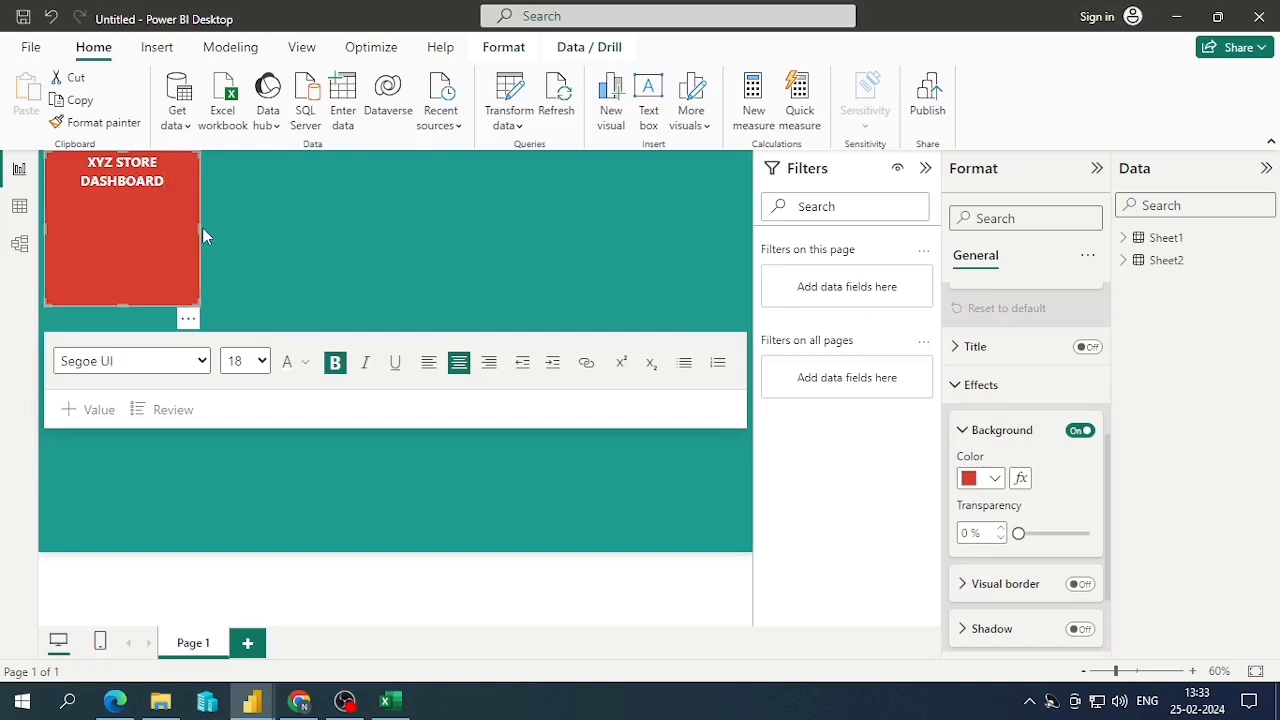
Set the title's font size to 24 and resize its text box to a wide, shallow banner fitting the text on one line
{"action": "left_click_drag", "start_coordinate": [202, 233], "coordinate": [75, 157]}
{"action": "left_click", "coordinate": [250, 358]}
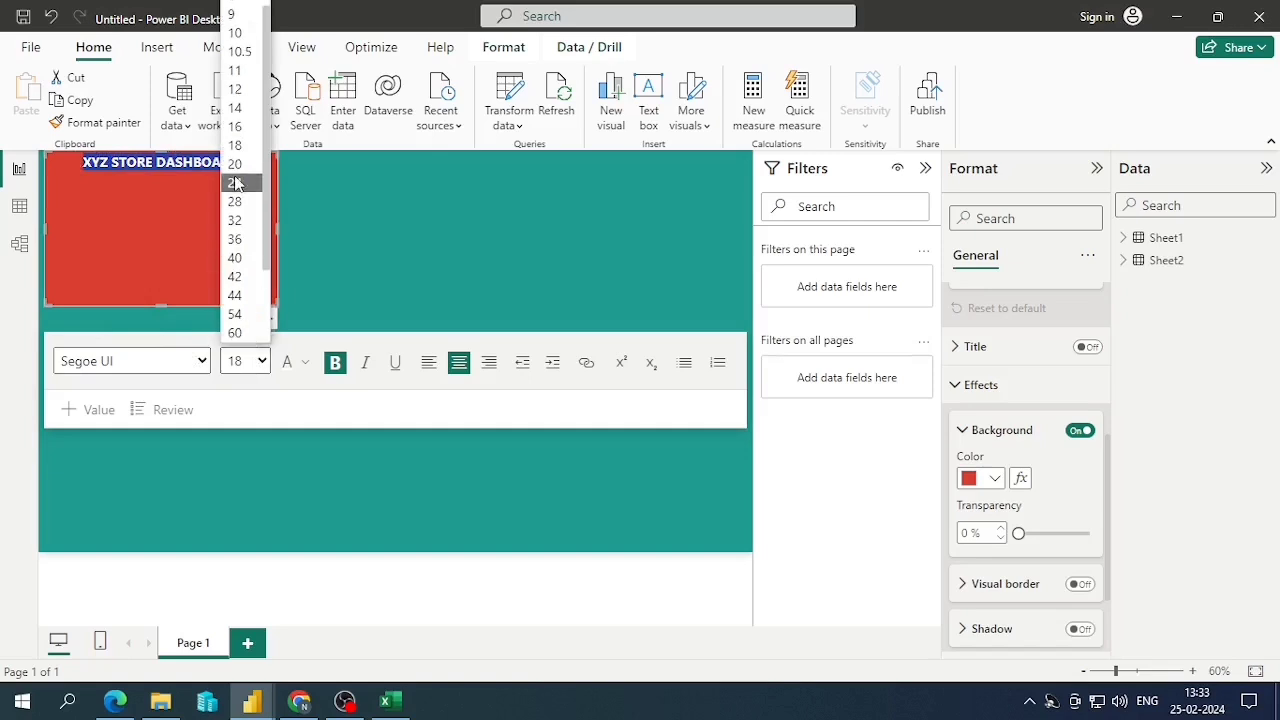
{"action": "left_click", "coordinate": [236, 183]}
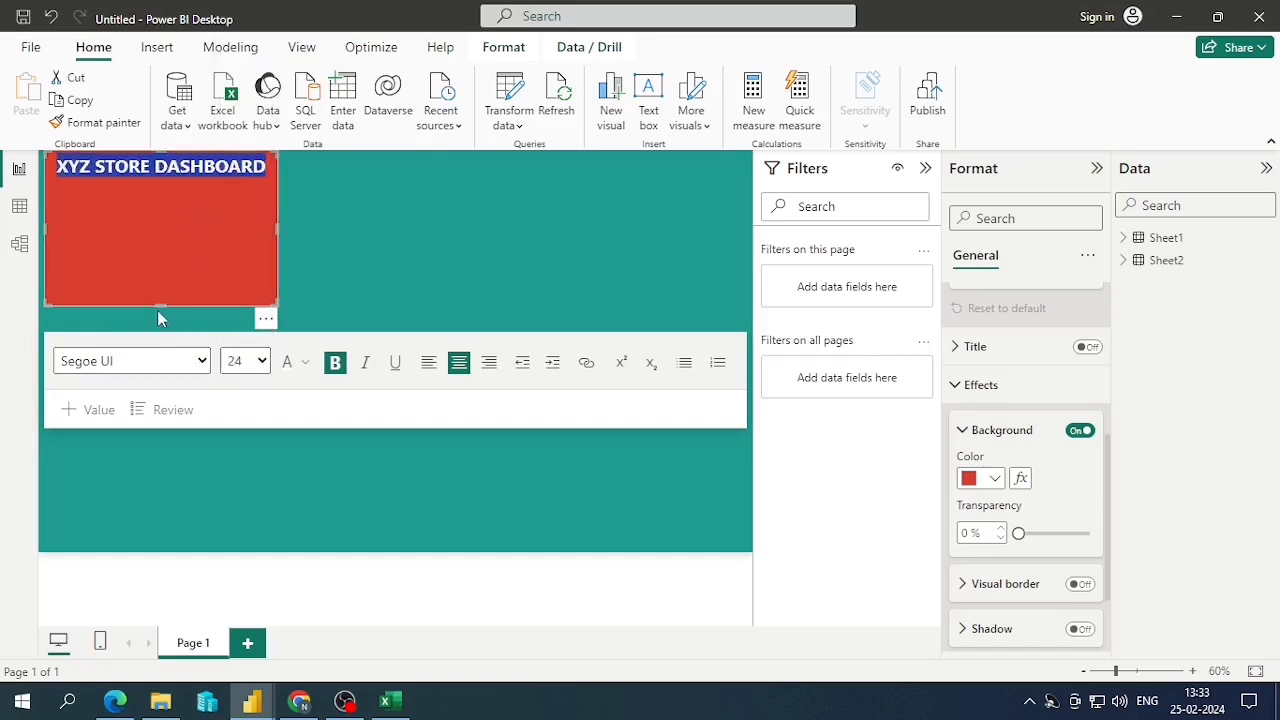
{"action": "left_click_drag", "start_coordinate": [161, 302], "coordinate": [172, 182]}
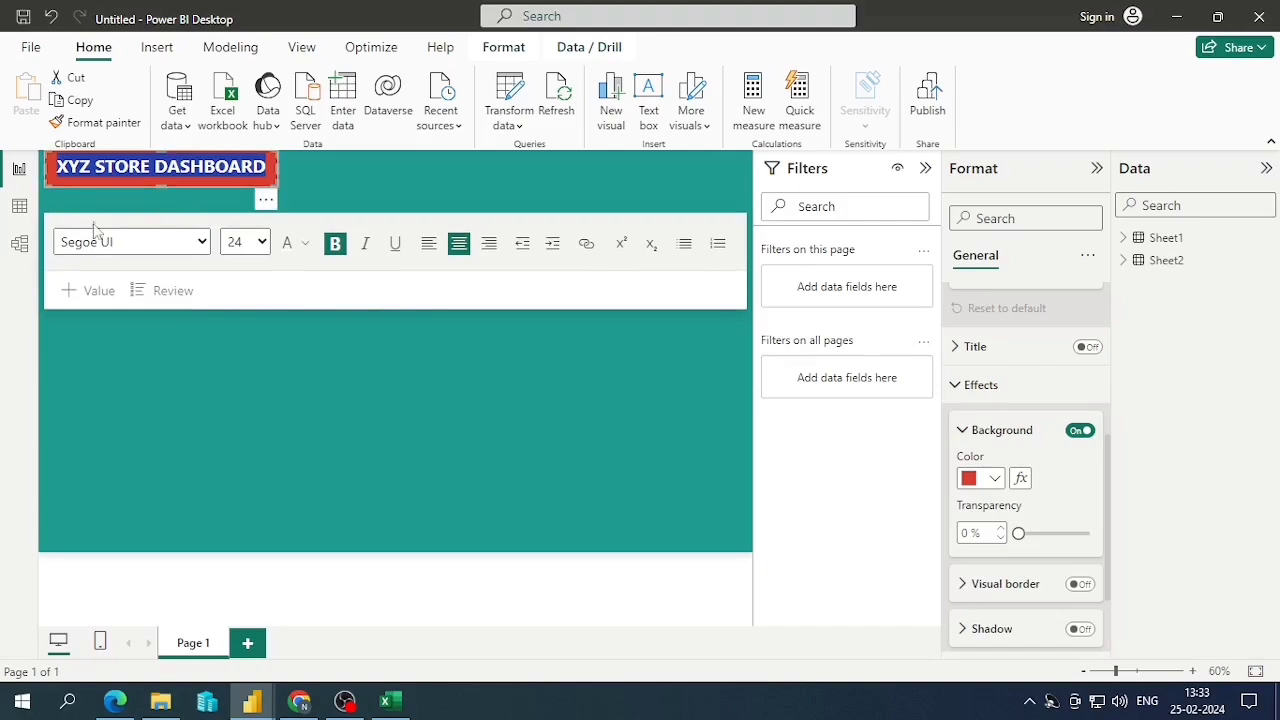
Check the title's layout in the pro3 dashboard and widen the new report's title text box slightly
{"action": "key", "text": "alt+Tab"}
{"action": "key", "text": "alt+Tab"}
{"action": "key", "text": "alt+Tab"}
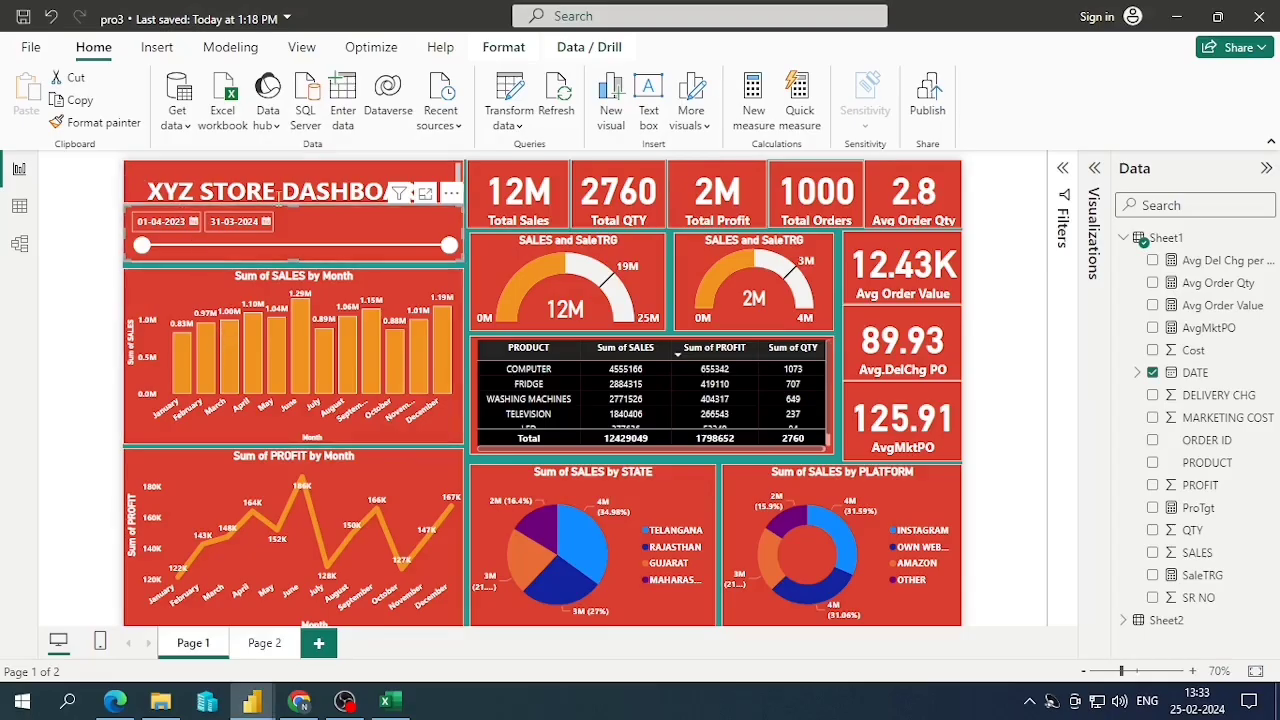
{"action": "key", "text": "alt+Tab"}
{"action": "key", "text": "alt+Tab"}
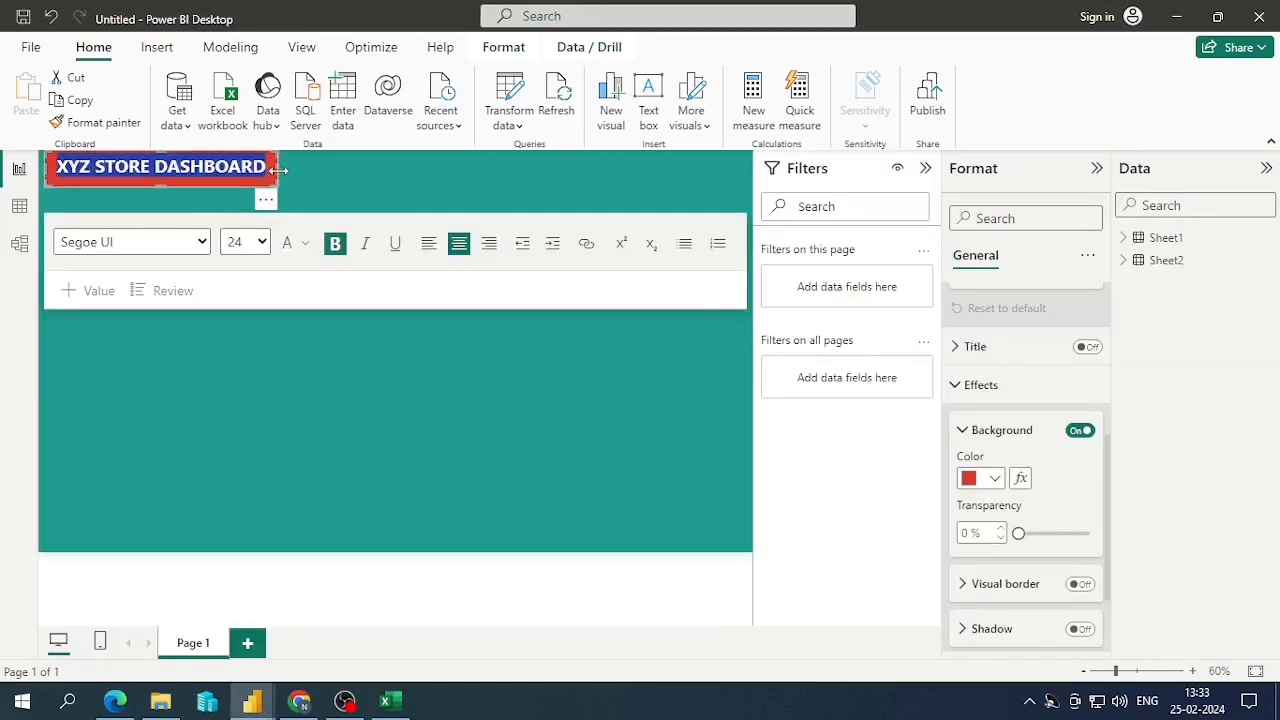
{"action": "left_click_drag", "start_coordinate": [280, 171], "coordinate": [297, 165]}
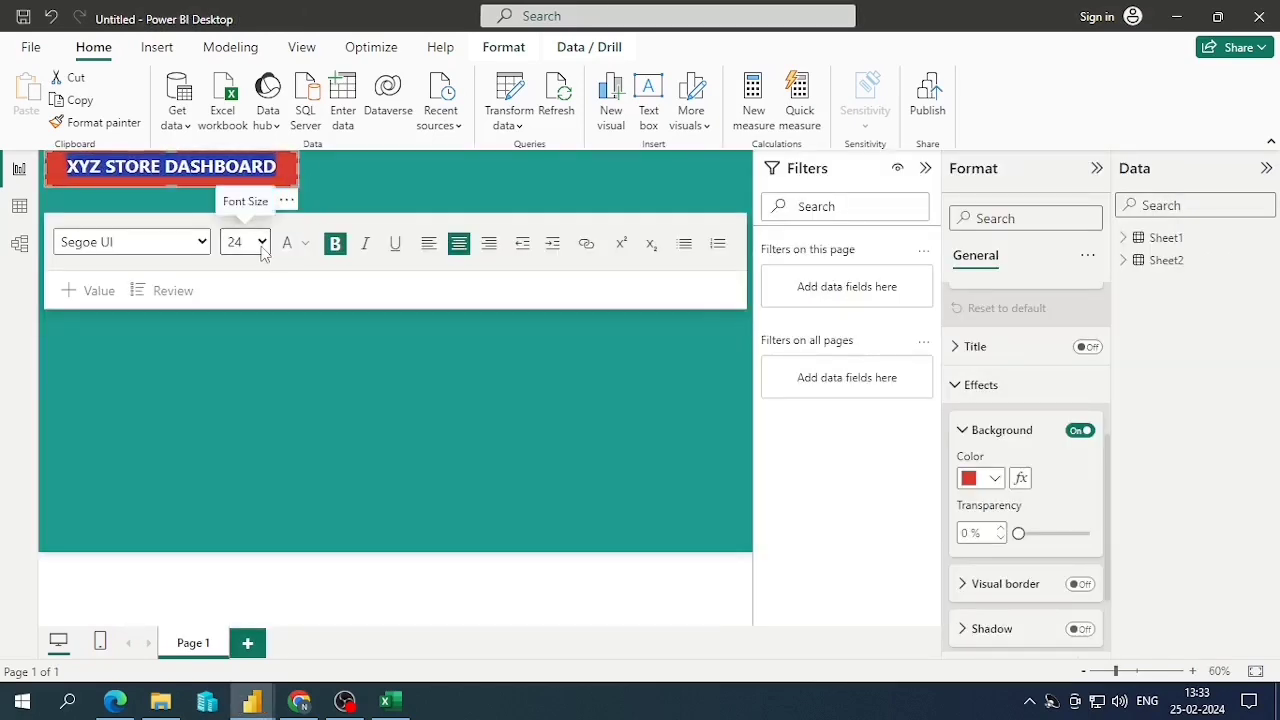
{"action": "left_click", "coordinate": [181, 211]}
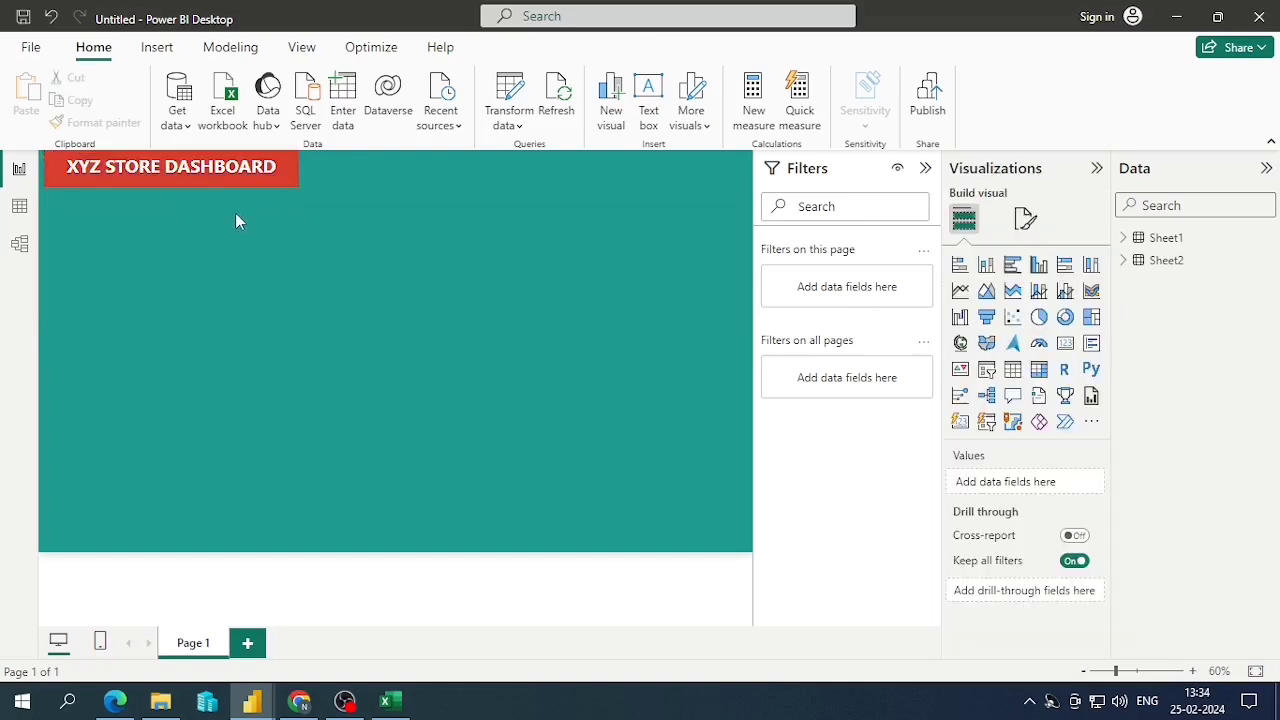
Turn on the visual border for the title text box and make it white
{"action": "left_click", "coordinate": [187, 180]}
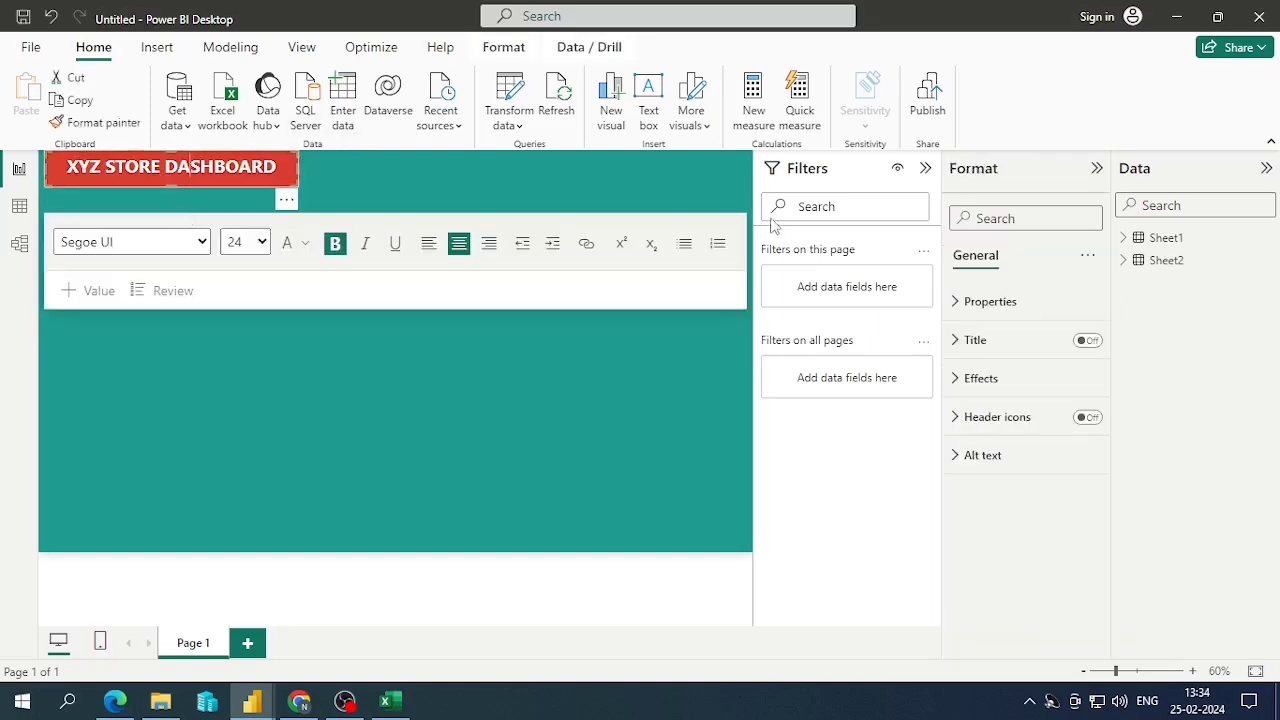
{"action": "left_click", "coordinate": [968, 379]}
{"action": "scroll", "coordinate": [1007, 437], "scroll_direction": "down", "scroll_amount": 2}
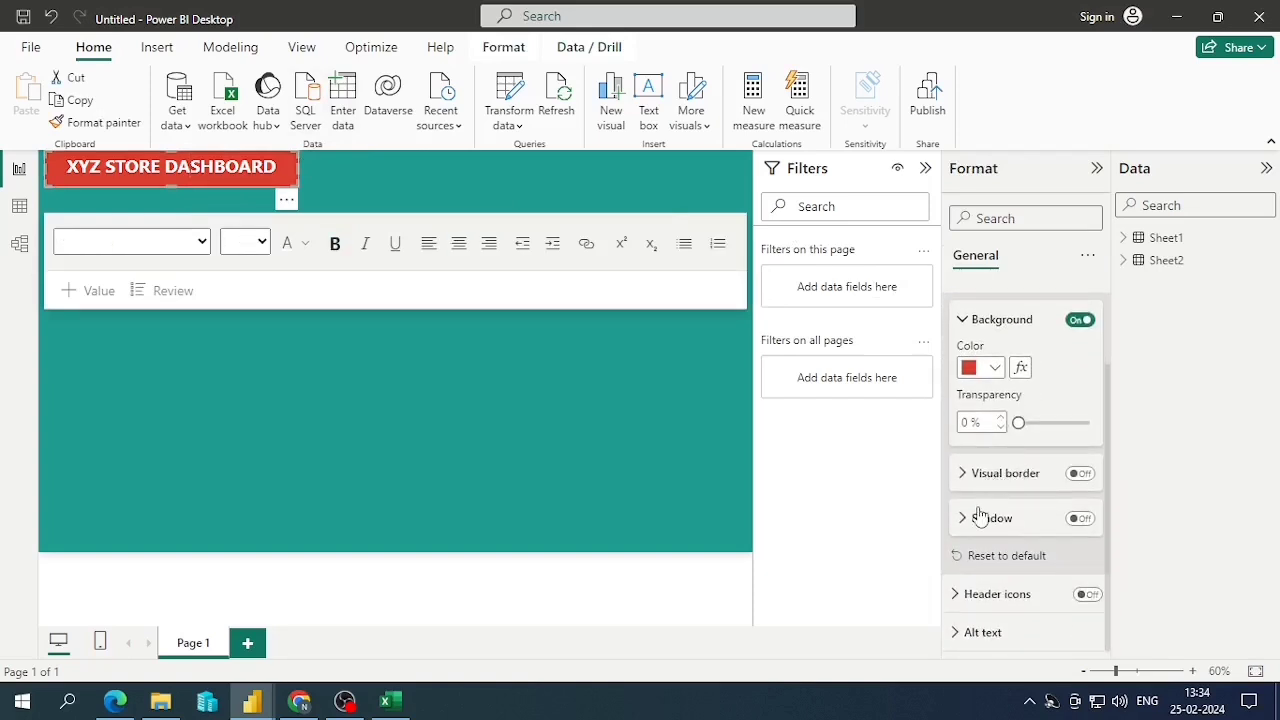
{"action": "left_click", "coordinate": [967, 476]}
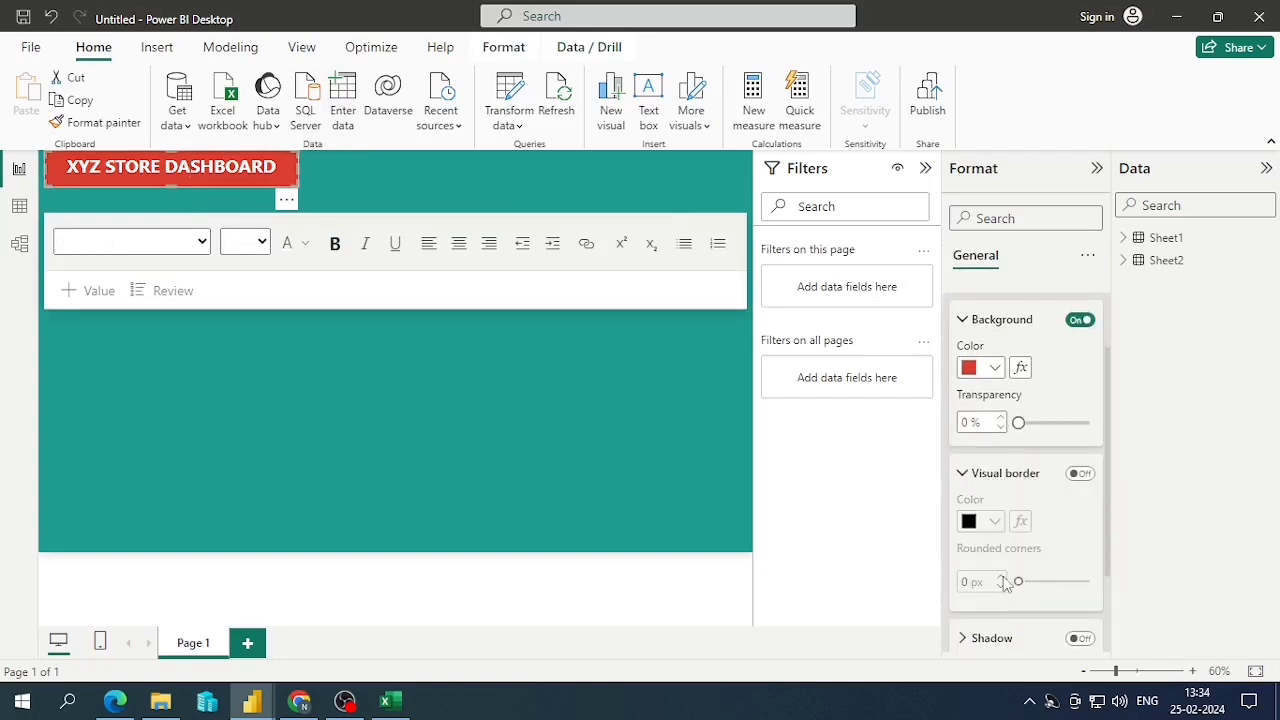
{"action": "left_click", "coordinate": [1080, 473]}
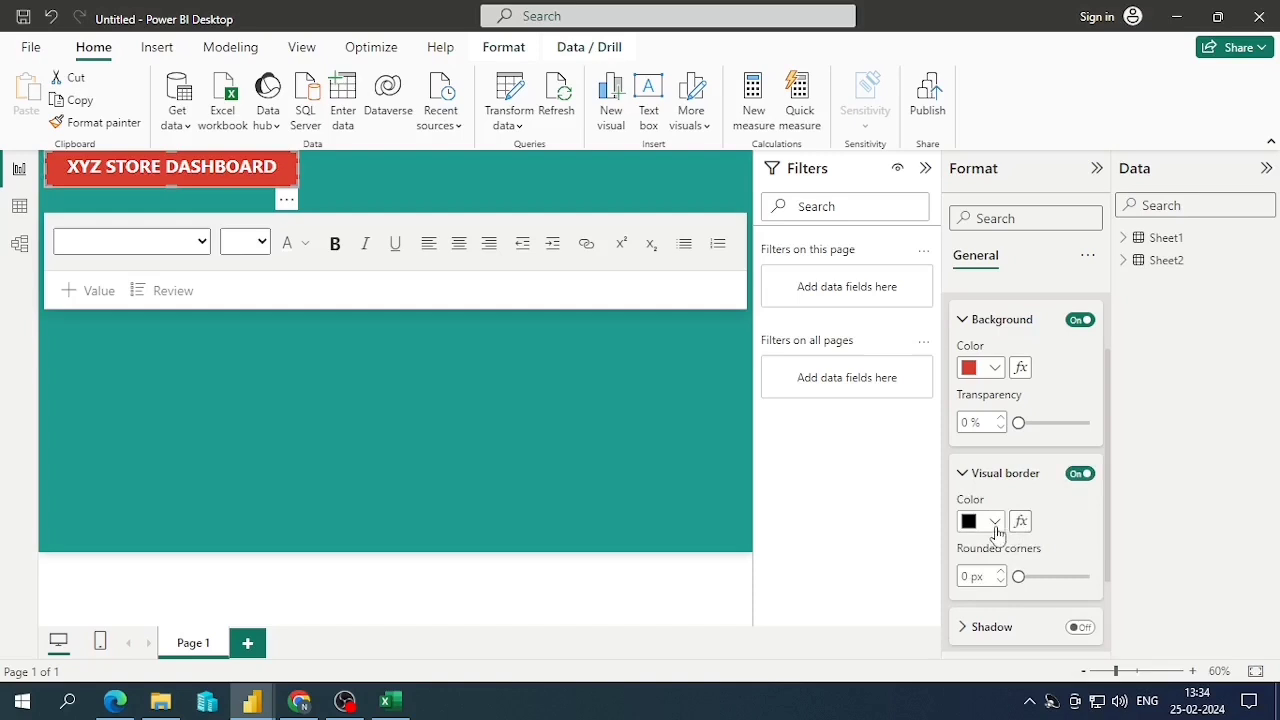
{"action": "left_click", "coordinate": [994, 521]}
{"action": "left_click", "coordinate": [1060, 442]}
{"action": "left_click", "coordinate": [579, 401]}
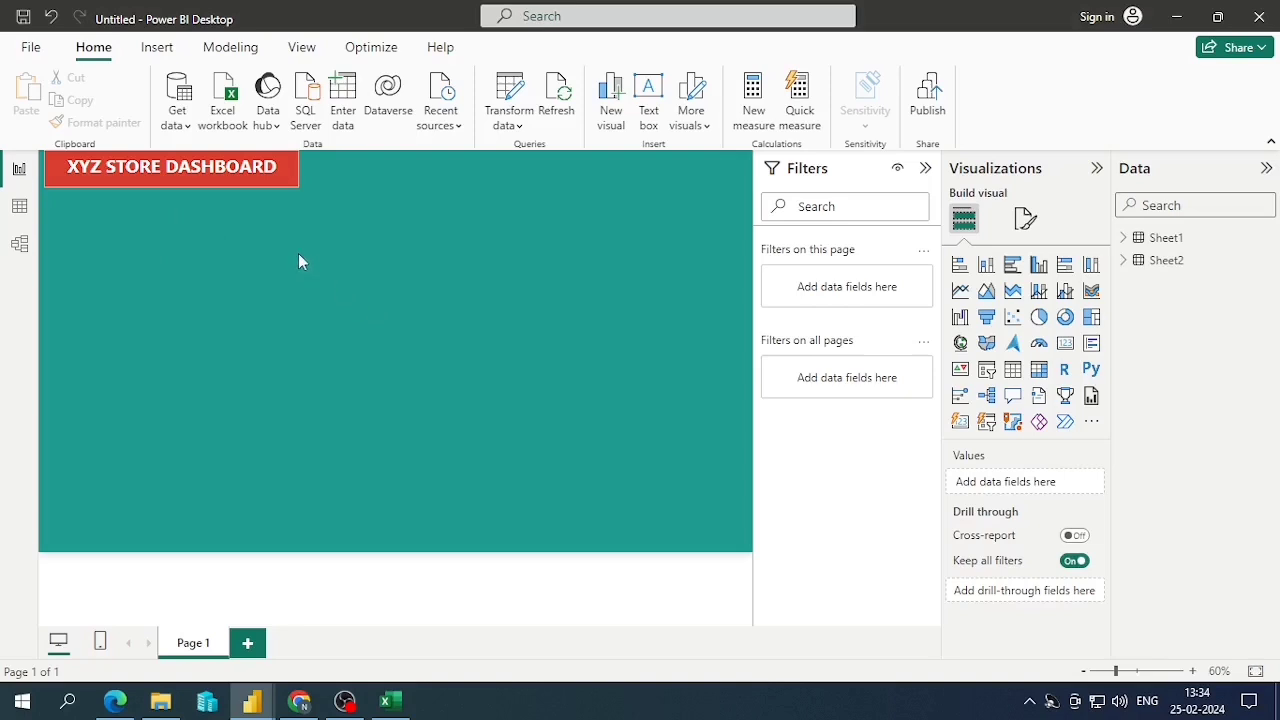
Add a slicer to the report page with the DATE field from Sheet1
{"action": "left_click", "coordinate": [989, 380]}
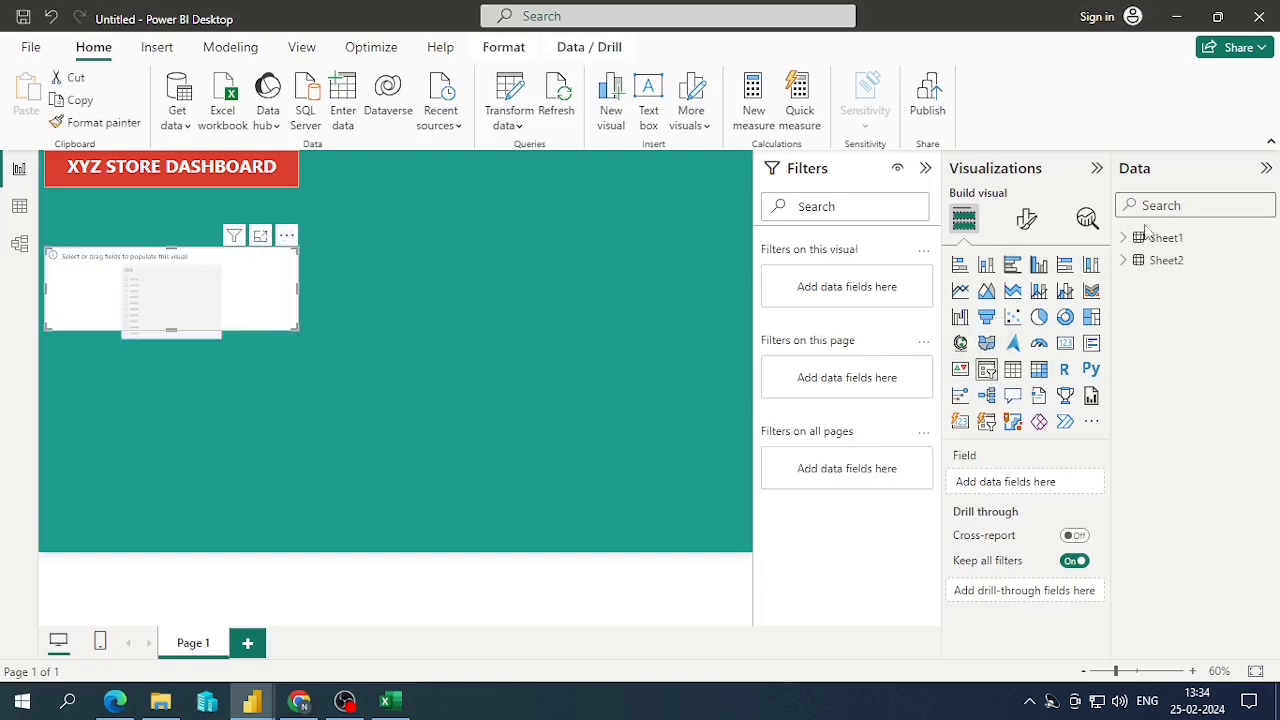
{"action": "left_click", "coordinate": [1123, 238]}
{"action": "left_click", "coordinate": [1123, 462]}
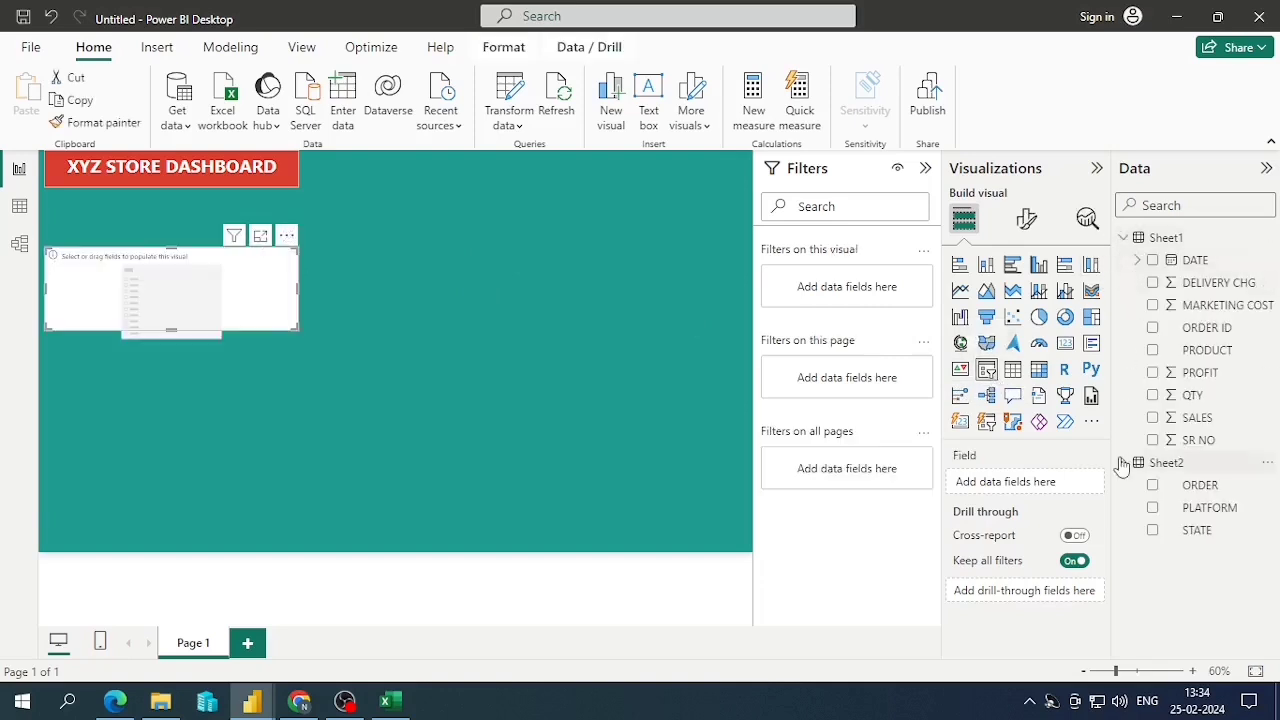
{"action": "left_click", "coordinate": [1153, 262]}
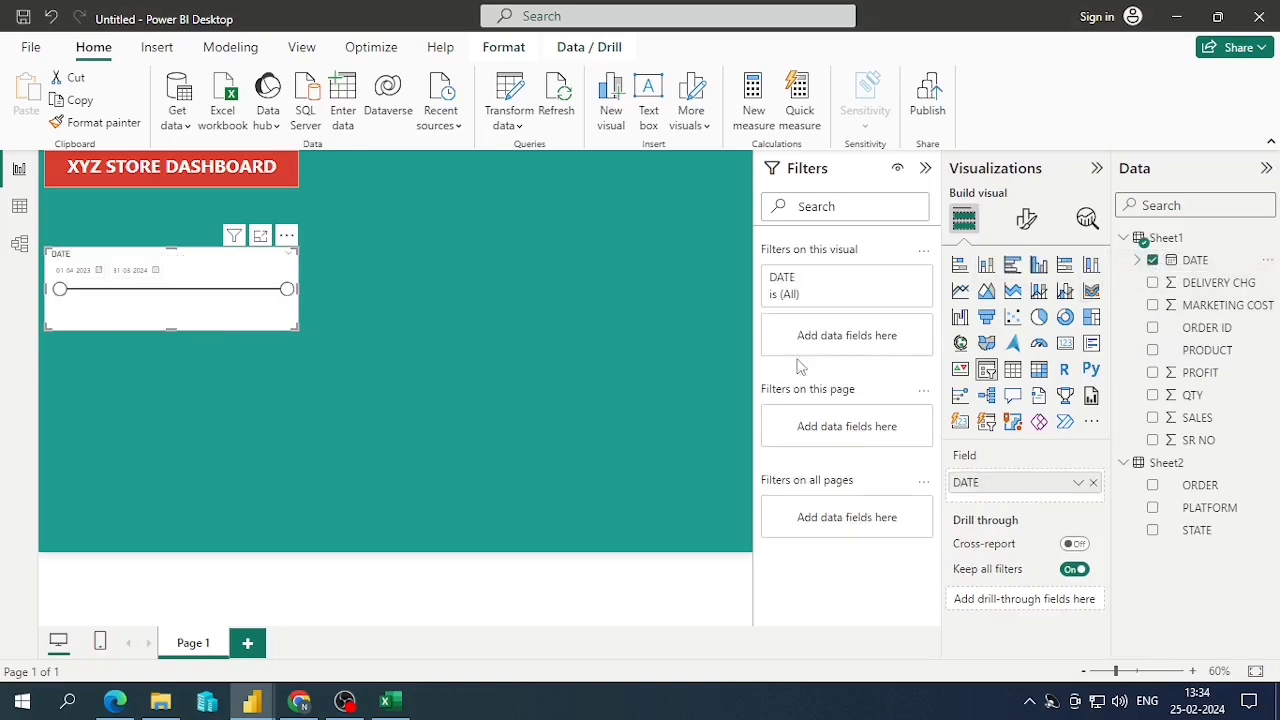
Copy the title text box's formatting to the date slicer with Format painter and move the slicer directly beneath the title
{"action": "left_click", "coordinate": [240, 175]}
{"action": "left_click", "coordinate": [100, 122]}
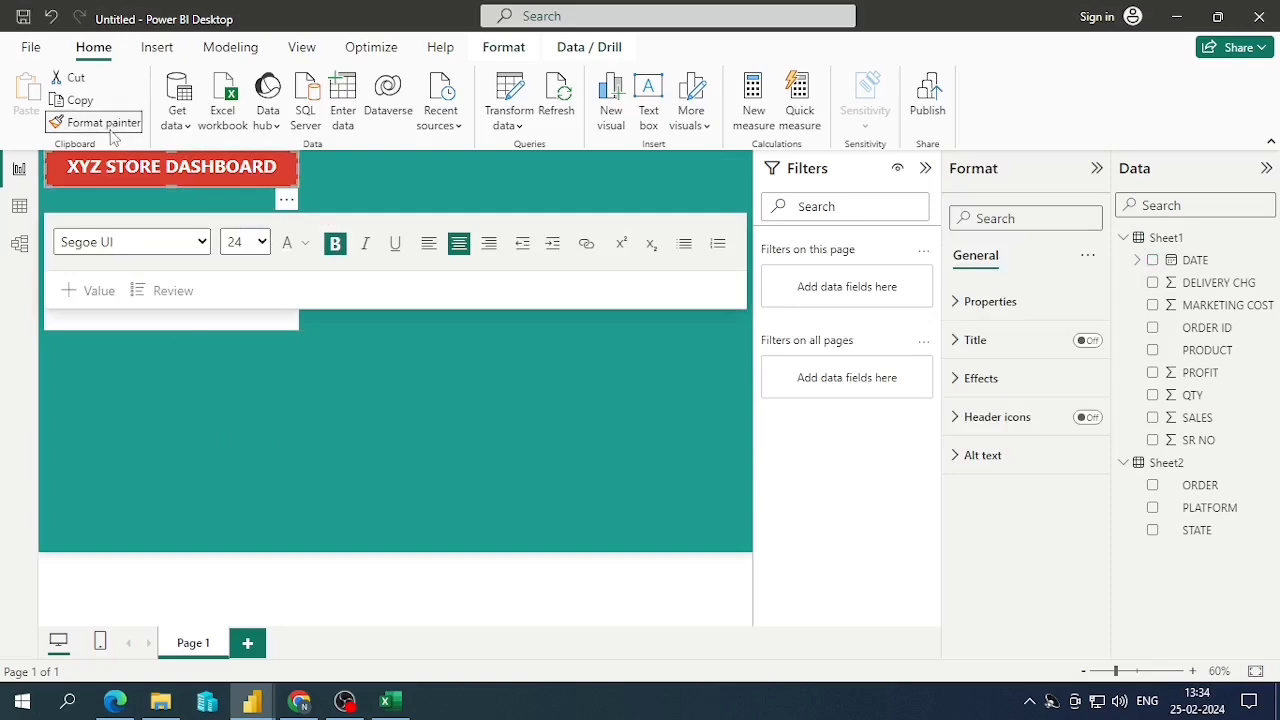
{"action": "left_click", "coordinate": [237, 317]}
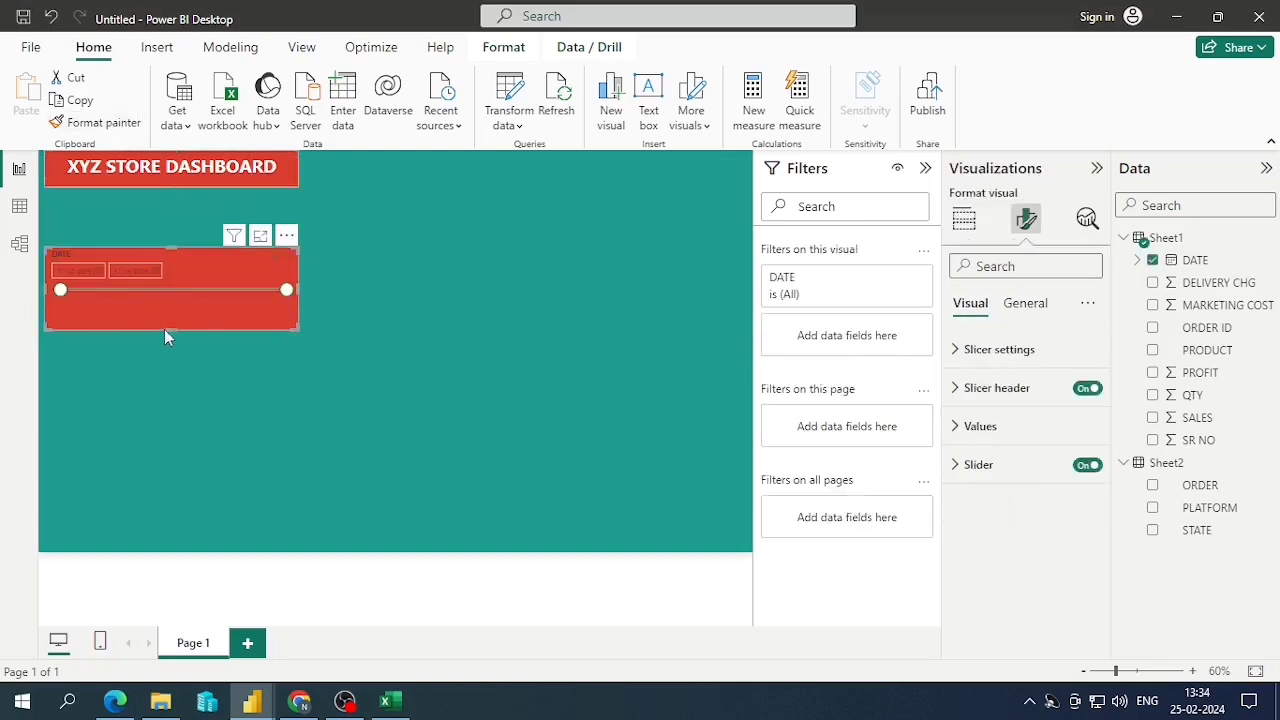
{"action": "left_click_drag", "start_coordinate": [176, 264], "coordinate": [177, 215]}
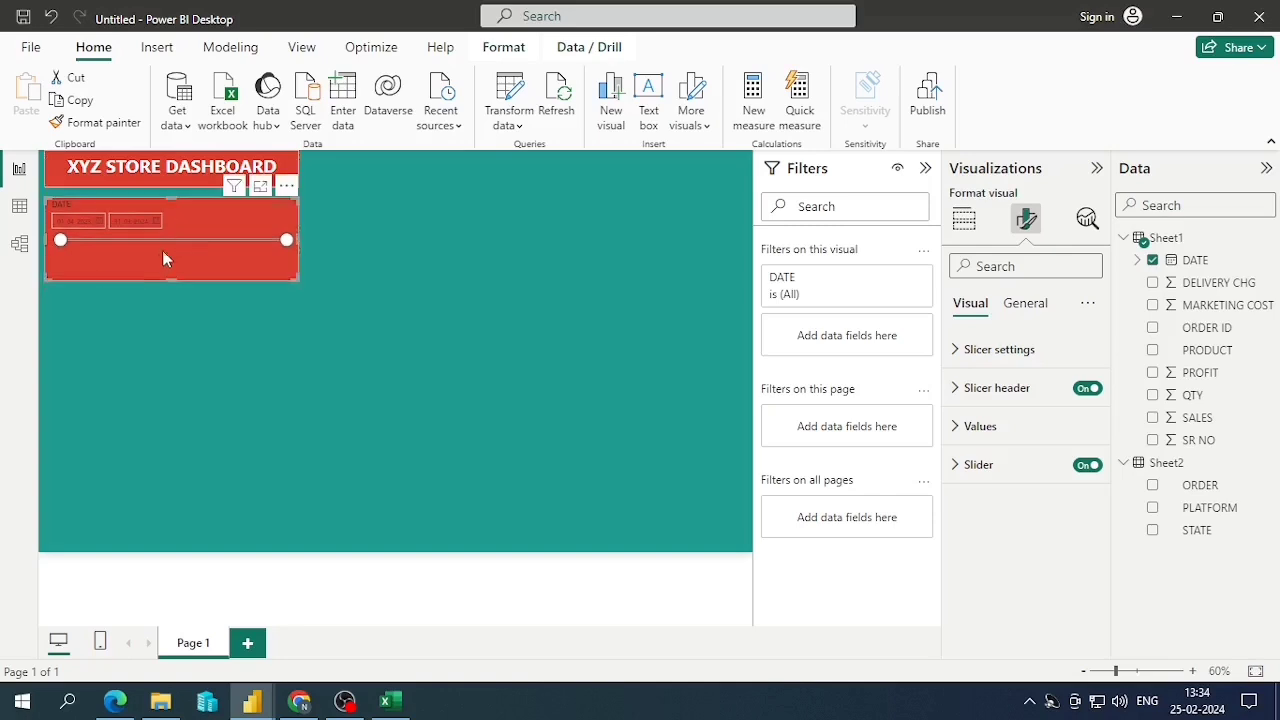
Format the date slicer's header text as white and bold
{"action": "left_click", "coordinate": [960, 350]}
{"action": "left_click", "coordinate": [977, 522]}
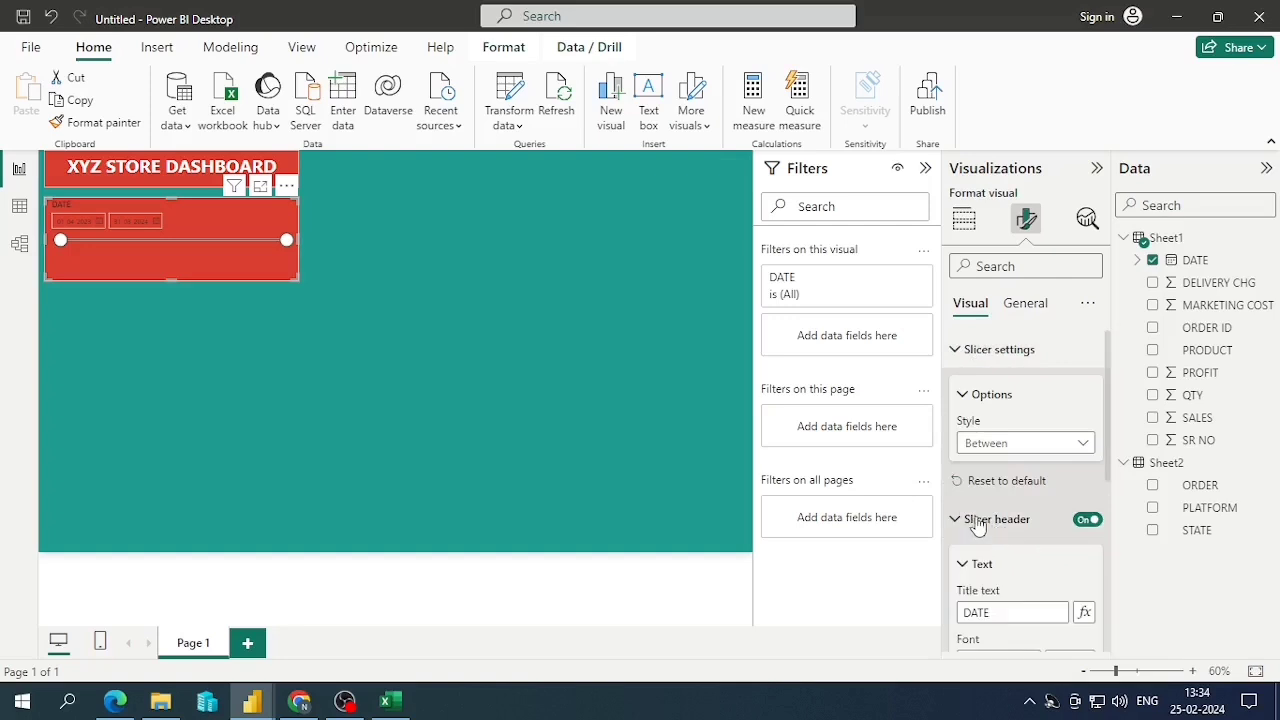
{"action": "scroll", "coordinate": [980, 520], "scroll_direction": "down", "scroll_amount": 5}
{"action": "scroll", "coordinate": [990, 518], "scroll_direction": "up", "scroll_amount": 2}
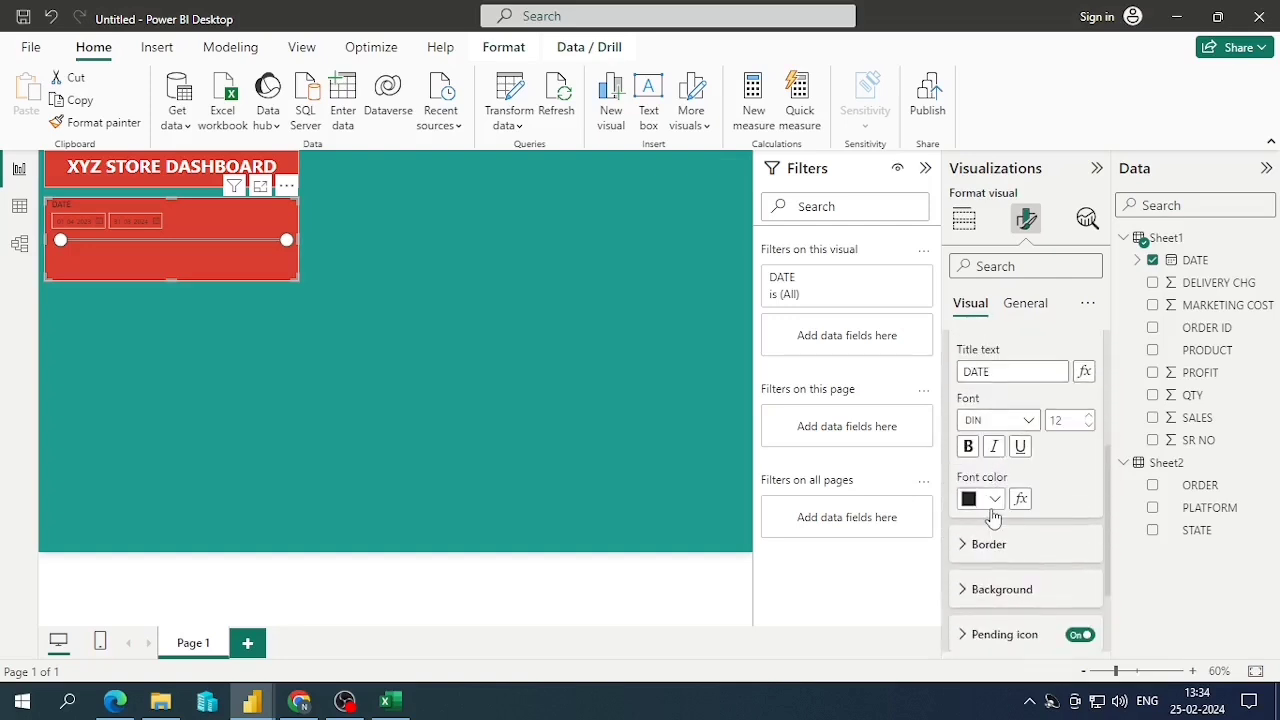
{"action": "left_click", "coordinate": [993, 516]}
{"action": "left_click", "coordinate": [978, 421]}
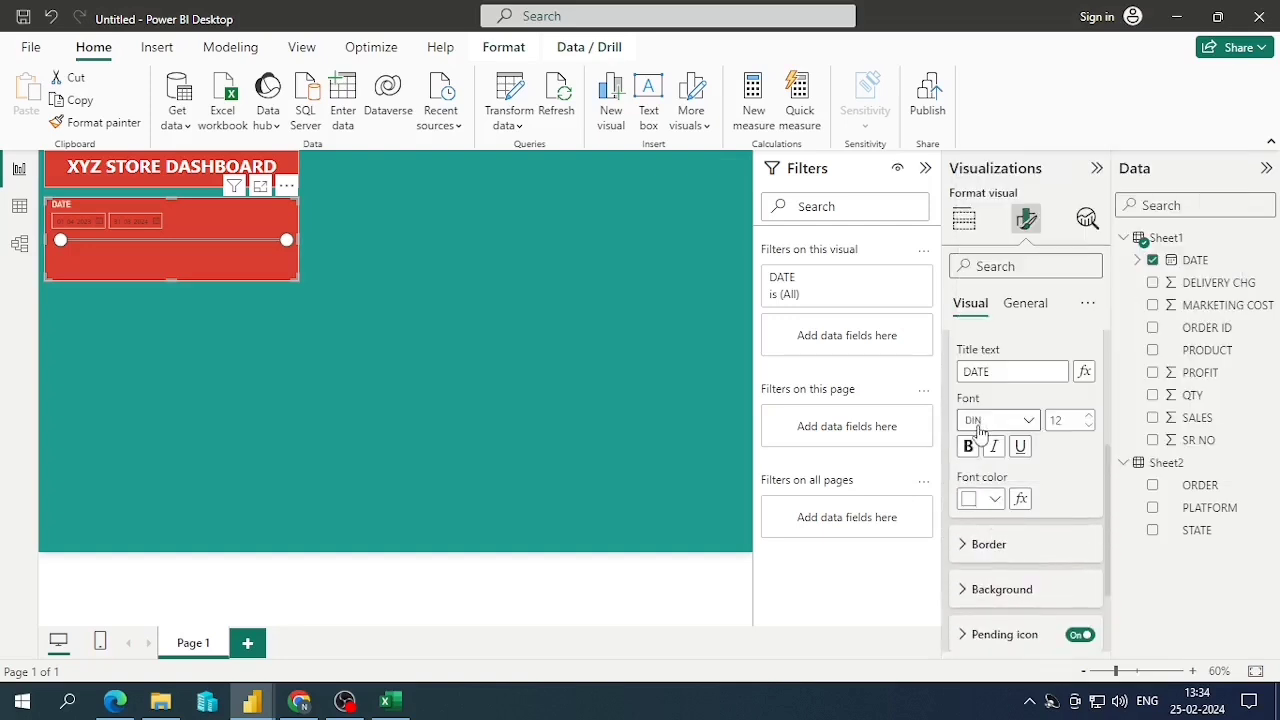
{"action": "left_click", "coordinate": [968, 447]}
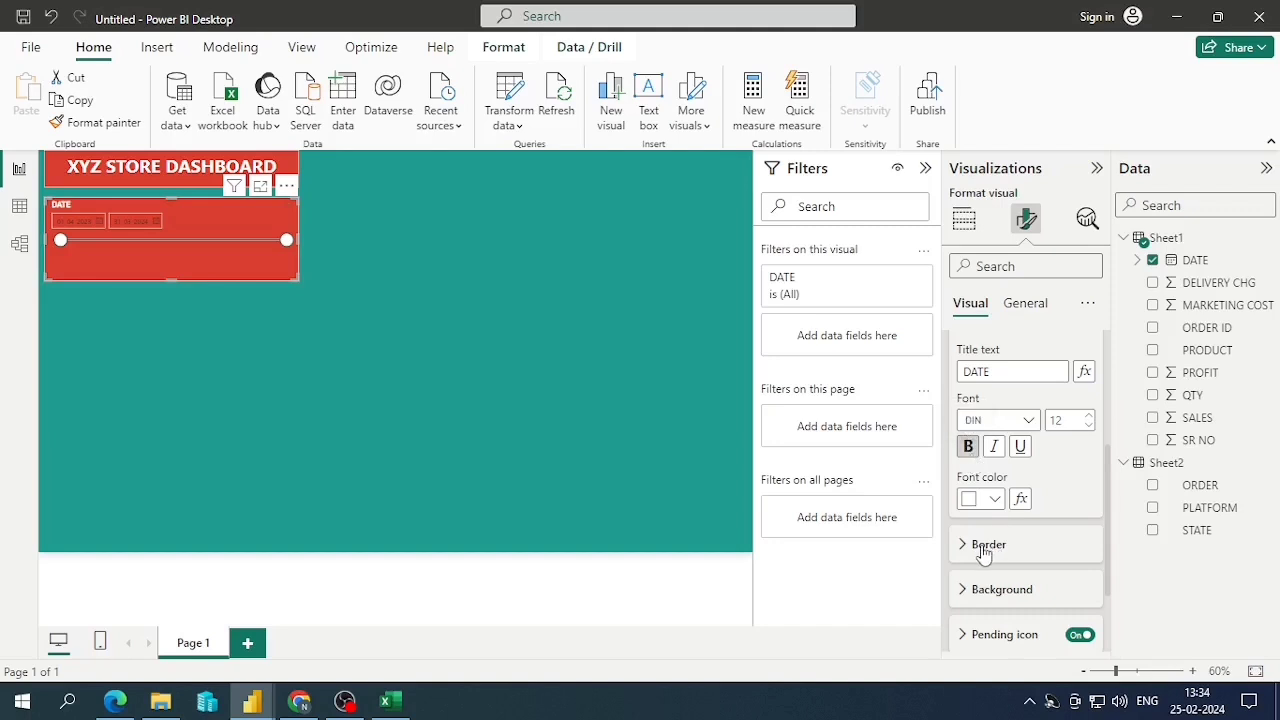
Format the date slicer's values as white, bold text with font size 10
{"action": "scroll", "coordinate": [983, 540], "scroll_direction": "down", "scroll_amount": 3}
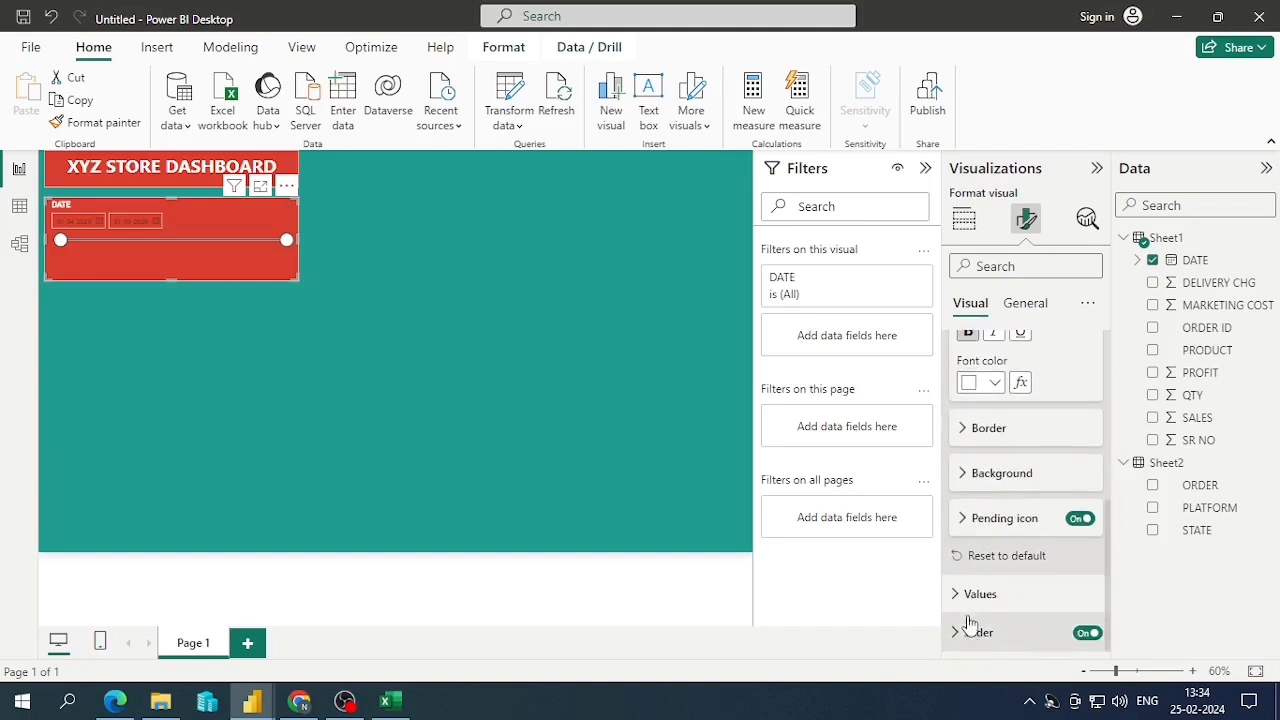
{"action": "left_click", "coordinate": [976, 594]}
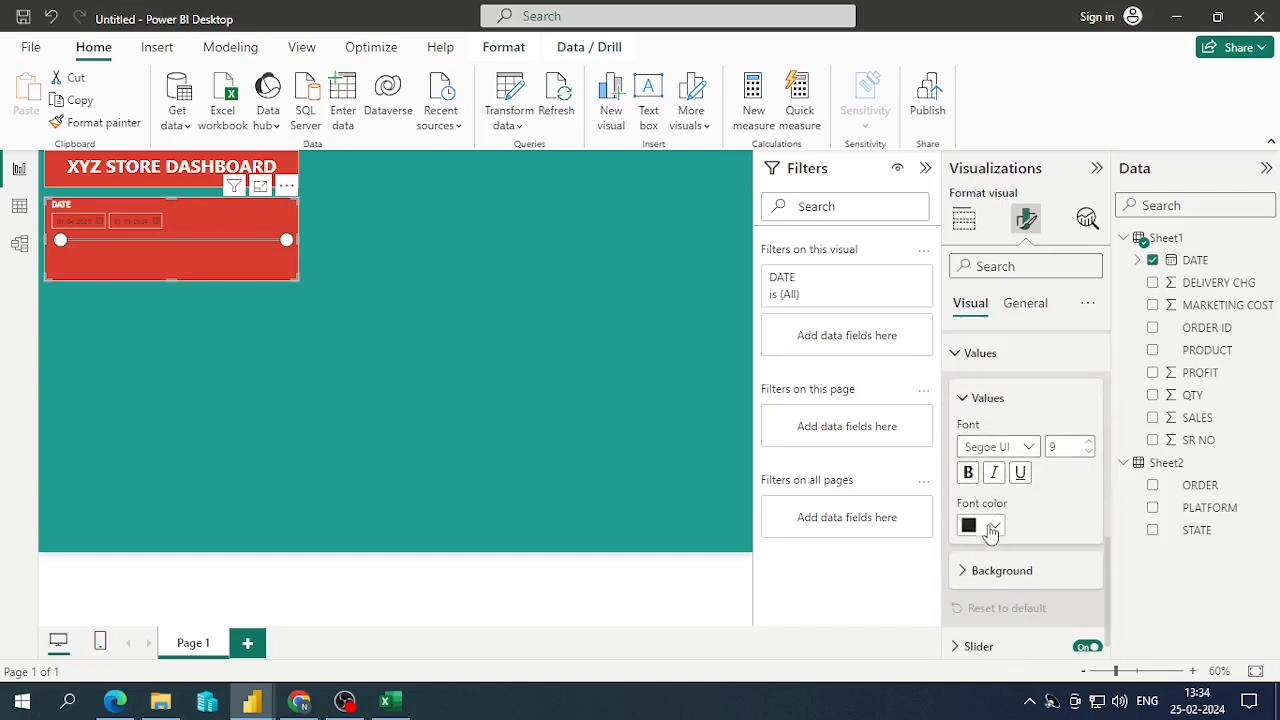
{"action": "left_click", "coordinate": [990, 528]}
{"action": "left_click", "coordinate": [981, 445]}
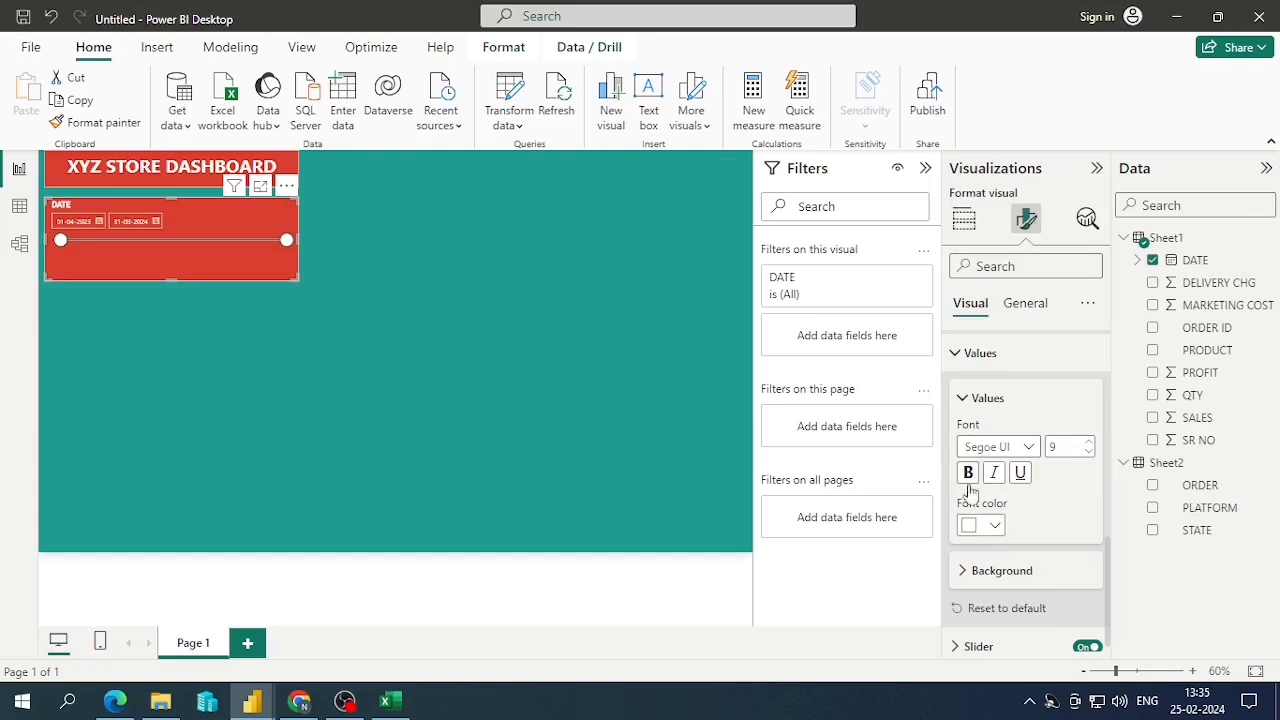
{"action": "left_click", "coordinate": [968, 473]}
{"action": "left_click", "coordinate": [1089, 442]}
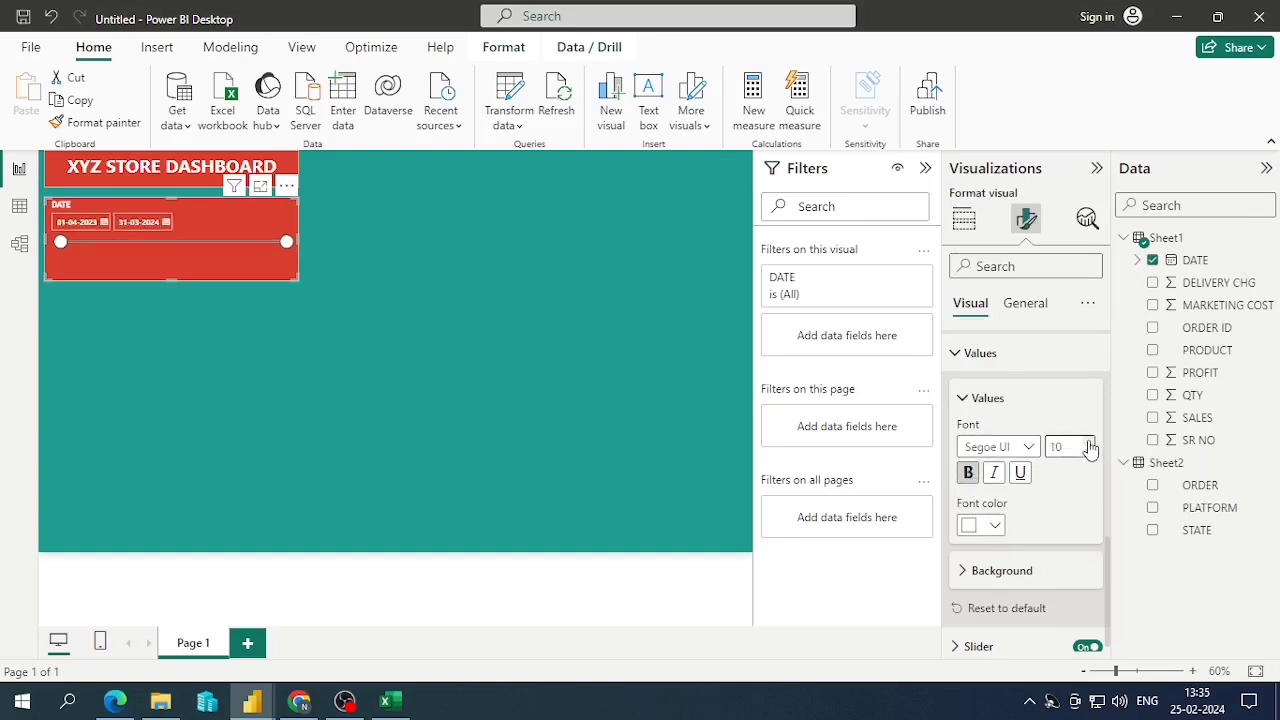
Set the date slicer's slider color to white
{"action": "scroll", "coordinate": [1006, 420], "scroll_direction": "up", "scroll_amount": 3}
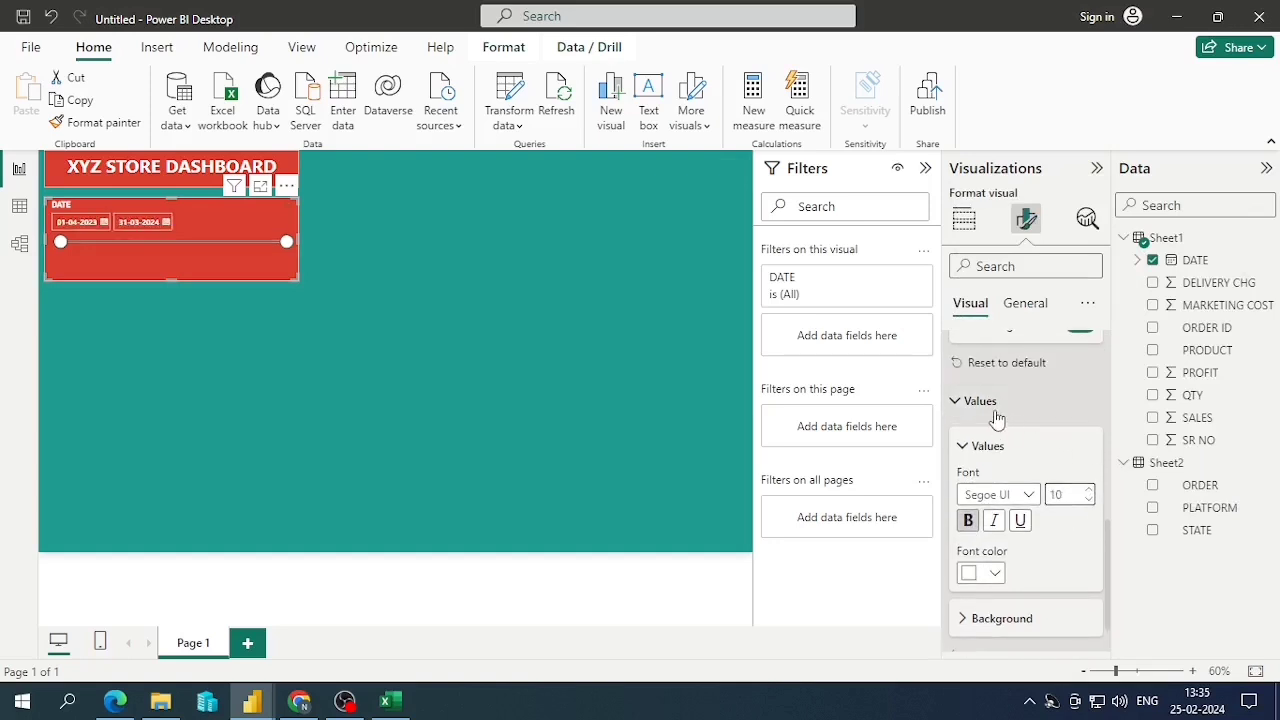
{"action": "scroll", "coordinate": [1040, 432], "scroll_direction": "down", "scroll_amount": 3}
{"action": "scroll", "coordinate": [1051, 437], "scroll_direction": "up", "scroll_amount": 2}
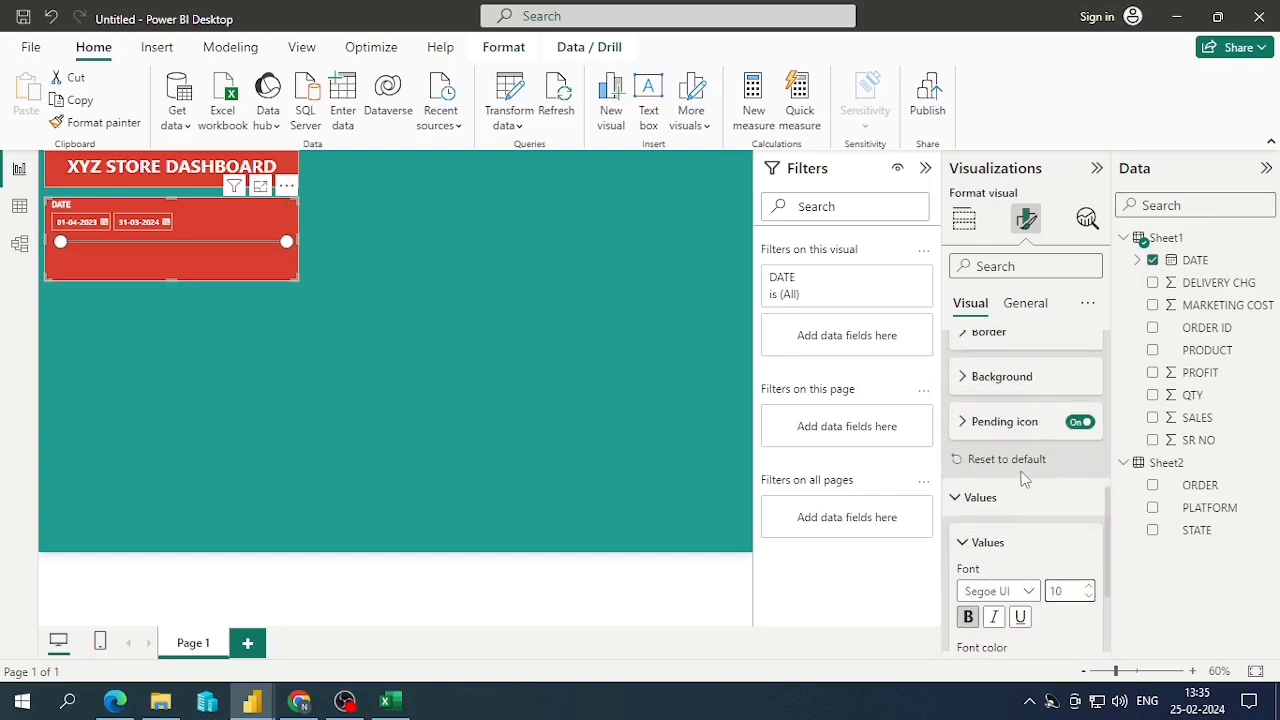
{"action": "scroll", "coordinate": [1026, 477], "scroll_direction": "down", "scroll_amount": 3}
{"action": "left_click", "coordinate": [968, 634]}
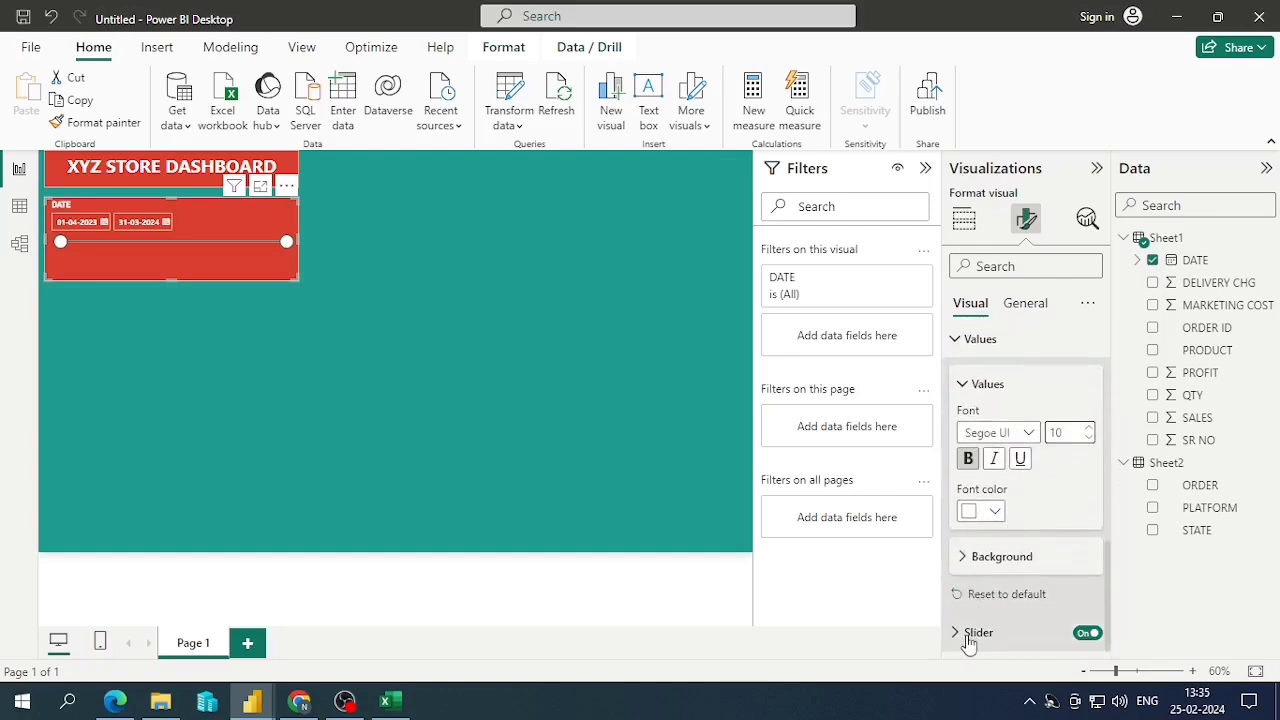
{"action": "scroll", "coordinate": [1023, 509], "scroll_direction": "down", "scroll_amount": 2}
{"action": "left_click", "coordinate": [995, 596]}
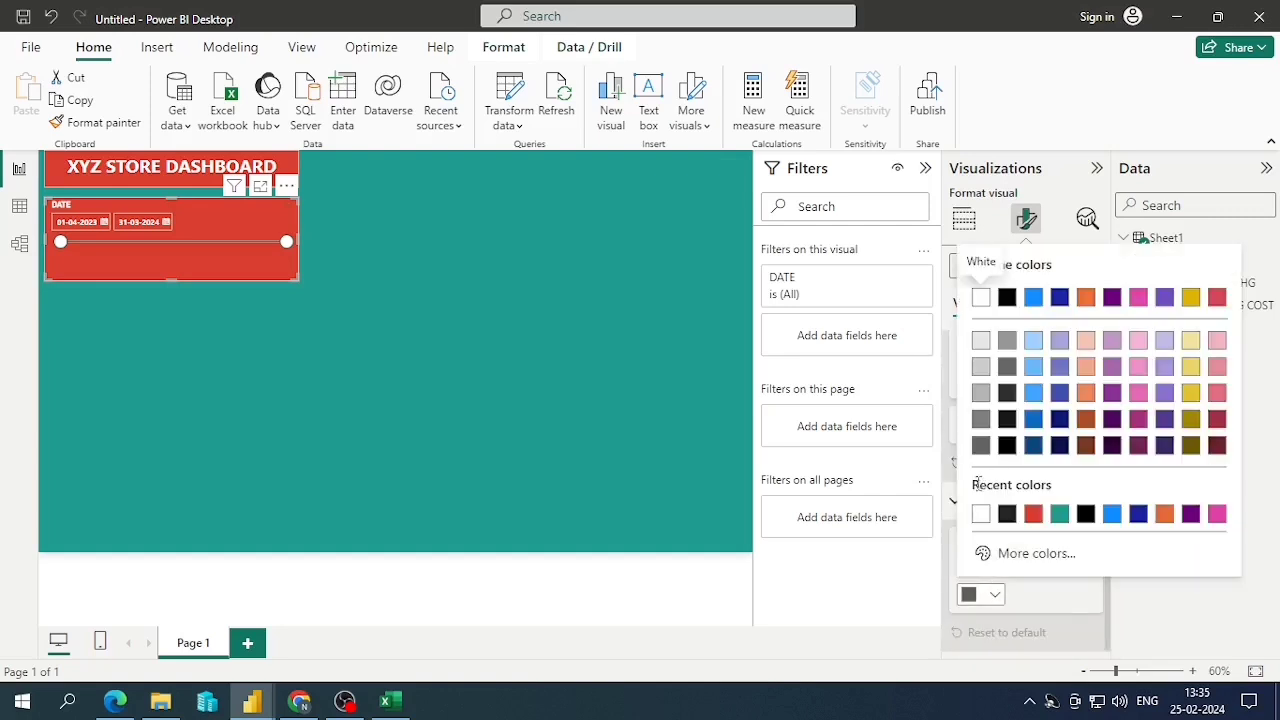
{"action": "left_click", "coordinate": [981, 514]}
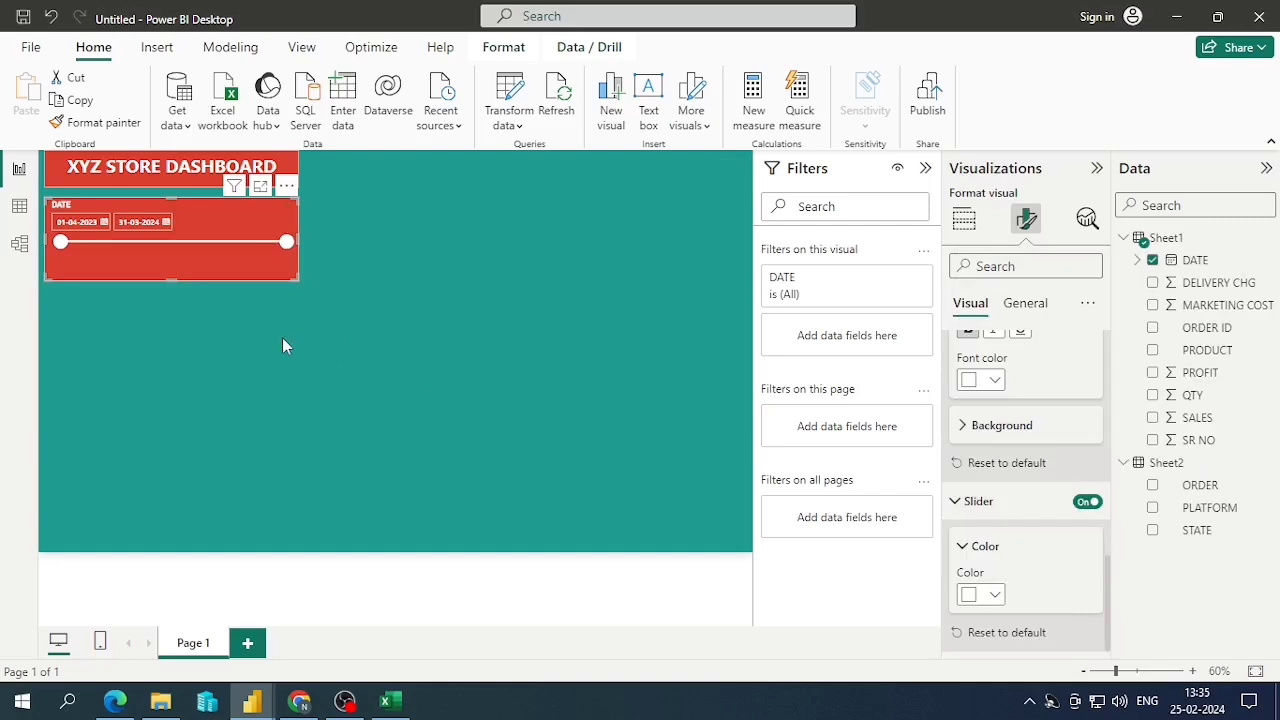
Reduce the date slicer's height to fit its dates and slider, and nudge it up close beneath the dashboard title
{"action": "left_click_drag", "start_coordinate": [173, 280], "coordinate": [180, 246]}
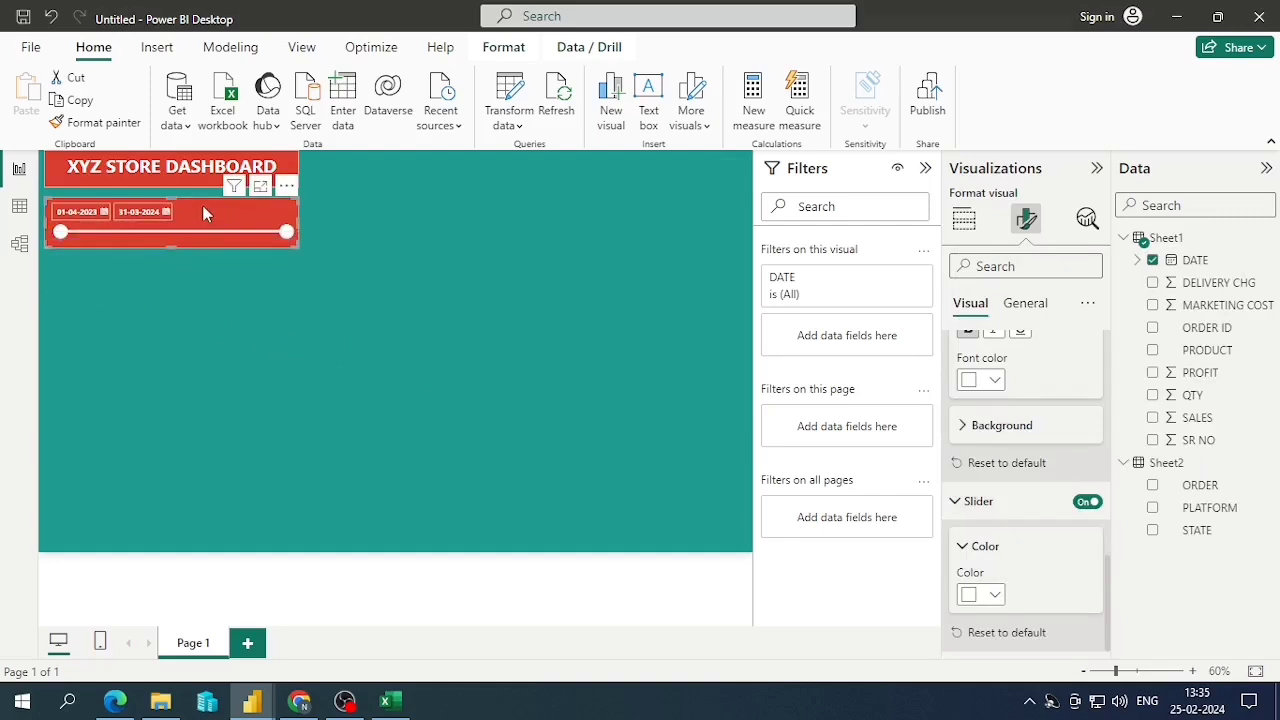
{"action": "key", "text": "Up"}
{"action": "key", "text": "Up"}
{"action": "key", "text": "Up"}
{"action": "key", "text": "Up"}
{"action": "key", "text": "Up"}
{"action": "key", "text": "Up"}
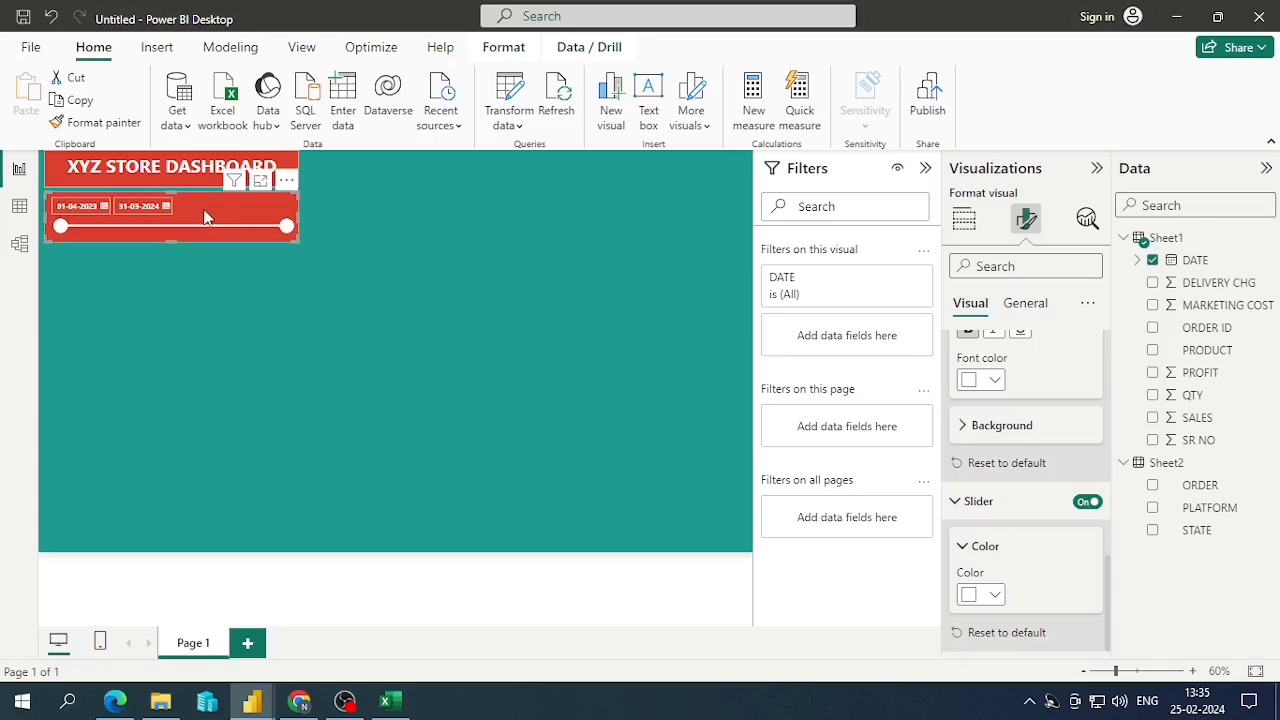
Check the pro3 reference dashboard and add a stacked column chart of SALES by DATE, keeping only the Month level on the X-axis
{"action": "key", "text": "alt+Tab"}
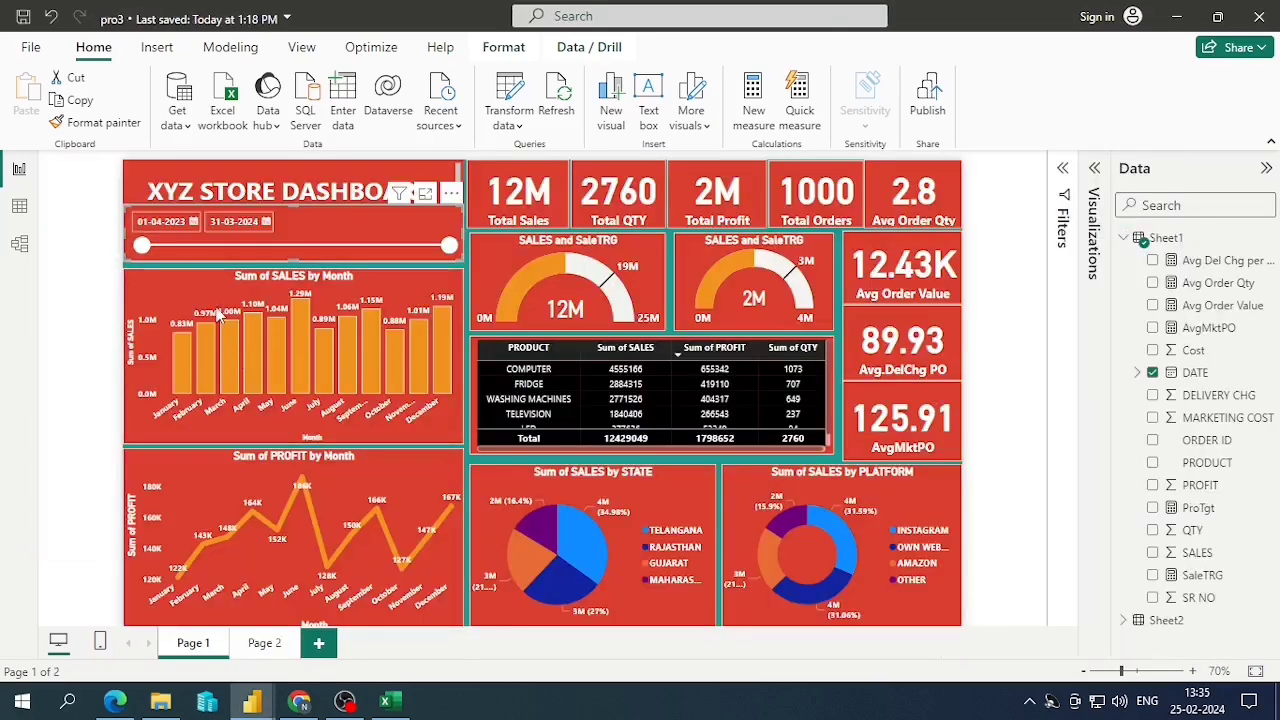
{"action": "key", "text": "alt+Tab"}
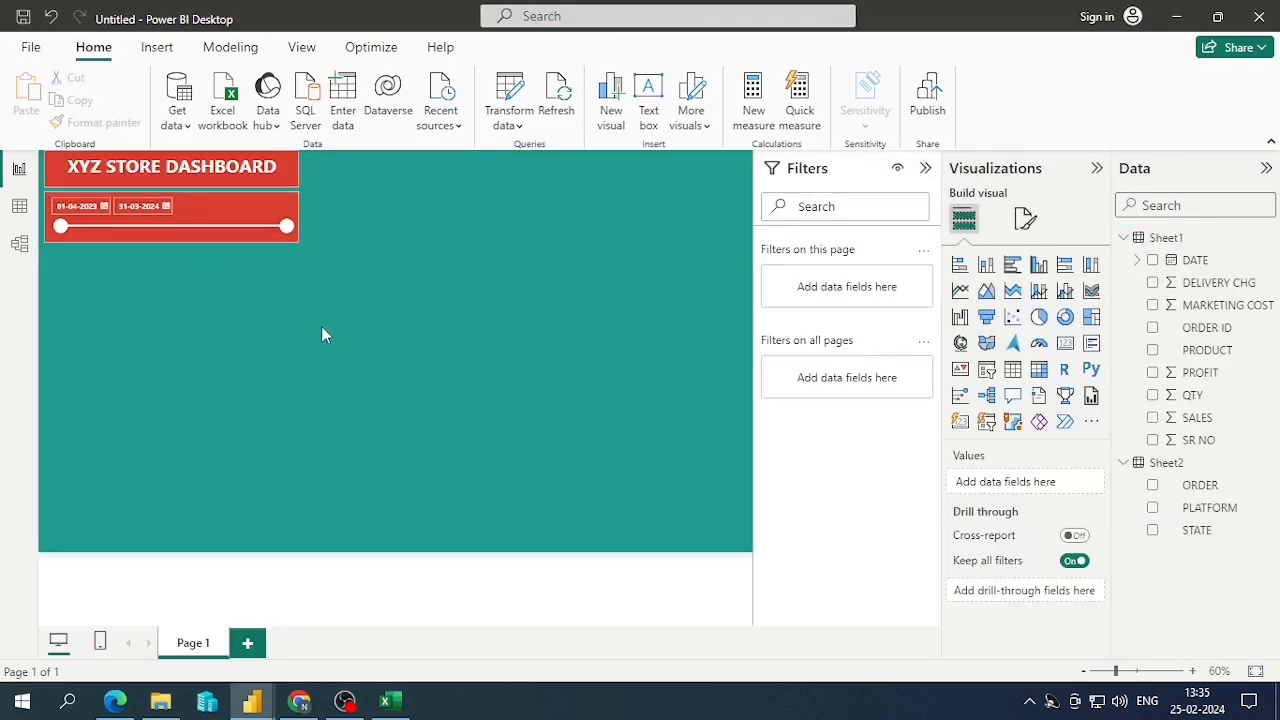
{"action": "key", "text": "alt+Tab"}
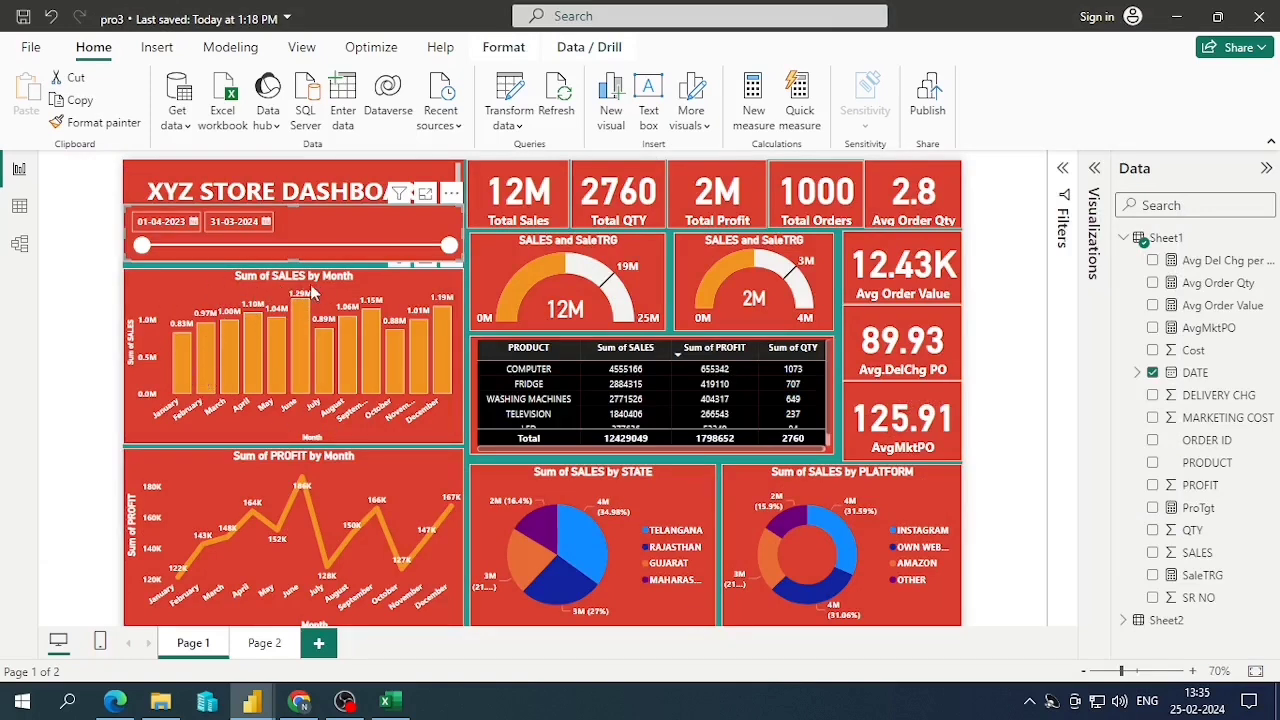
{"action": "key", "text": "alt+Tab"}
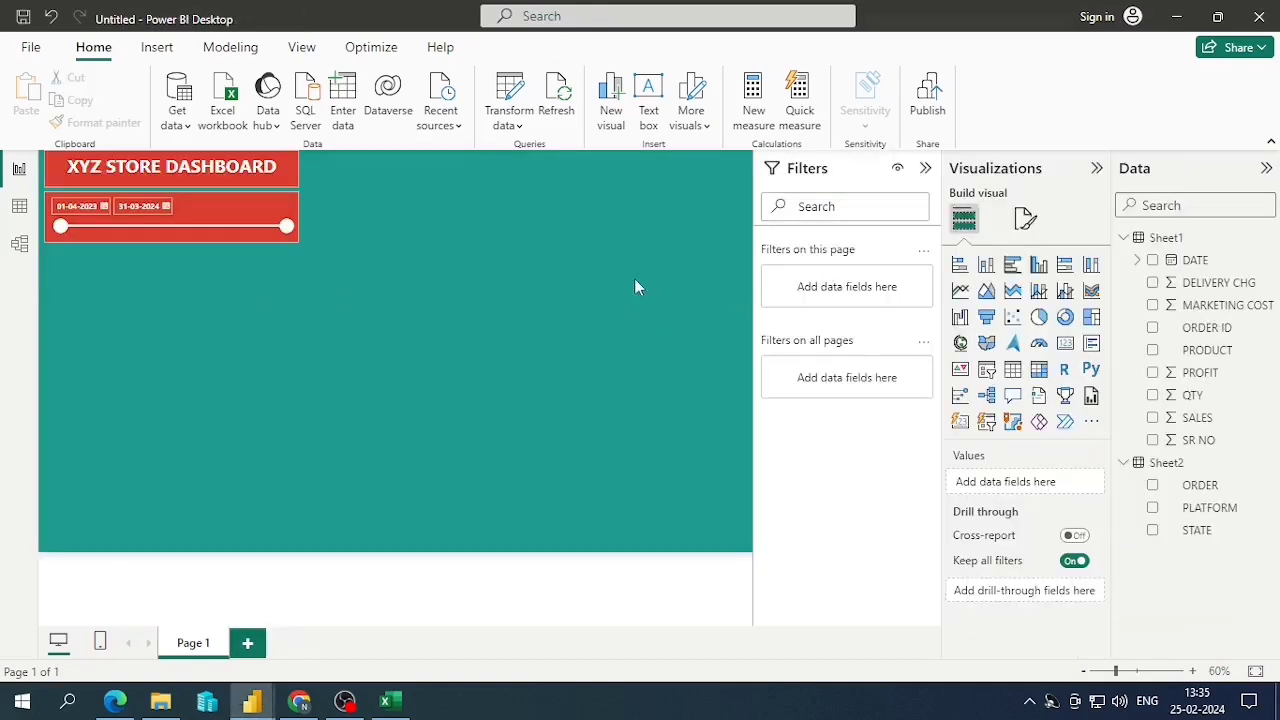
{"action": "left_click", "coordinate": [986, 264]}
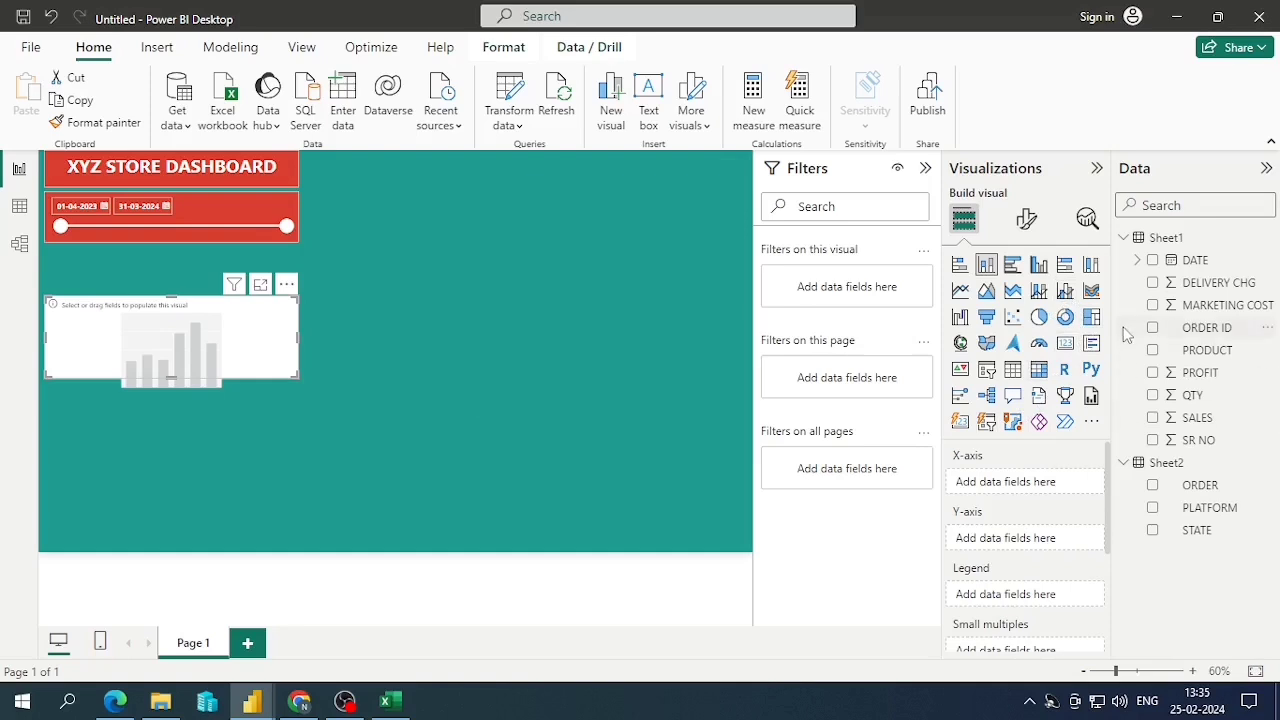
{"action": "left_click", "coordinate": [1153, 418]}
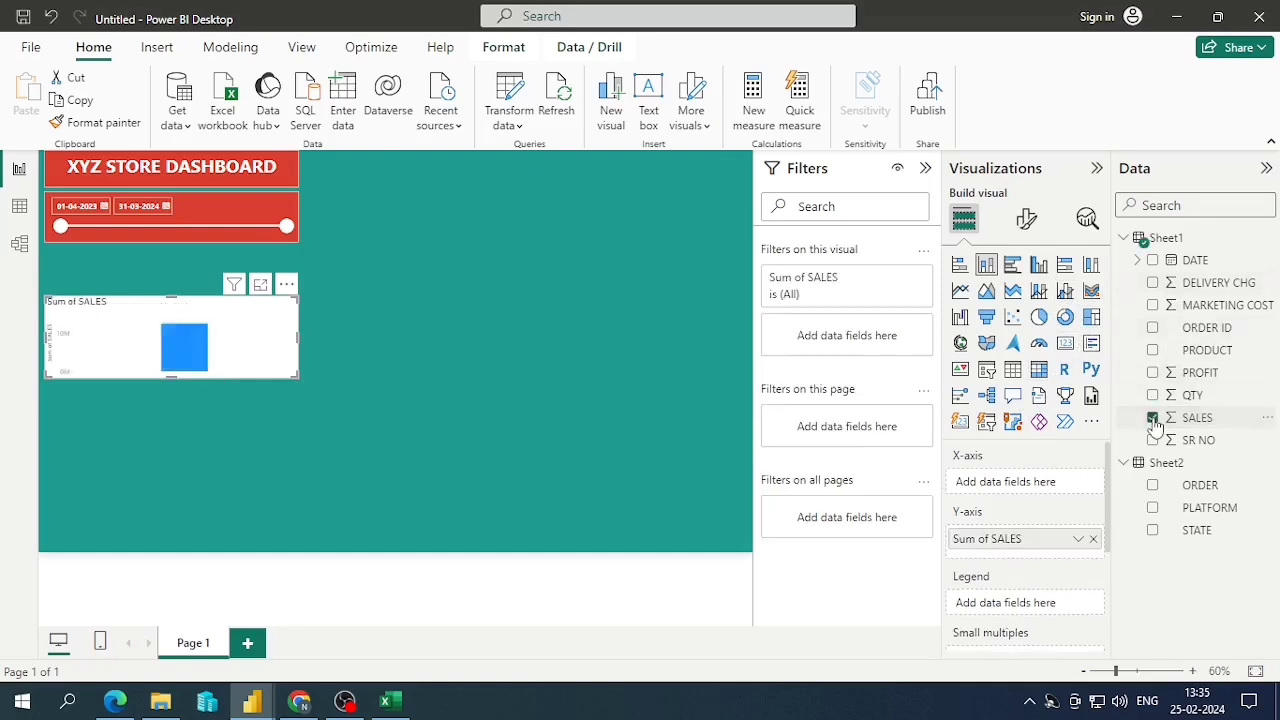
{"action": "left_click", "coordinate": [1153, 261]}
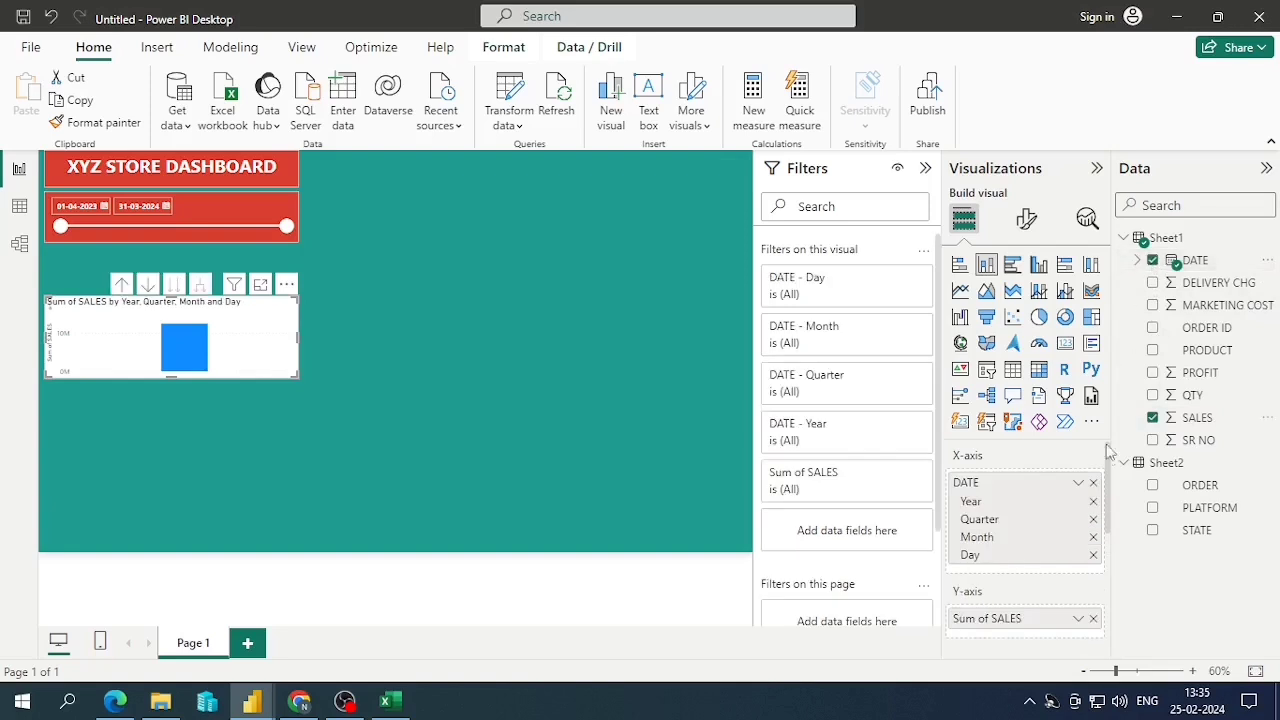
{"action": "left_click", "coordinate": [1093, 502]}
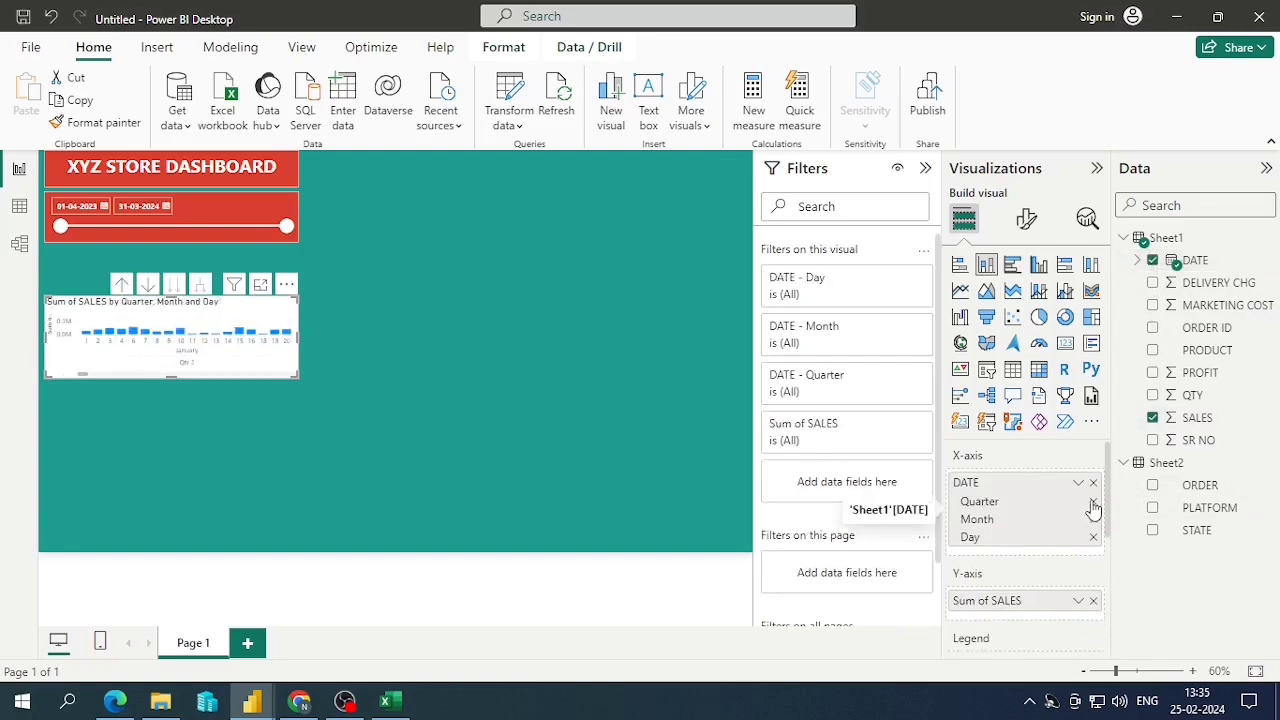
{"action": "left_click", "coordinate": [1093, 502]}
{"action": "left_click", "coordinate": [1094, 520]}
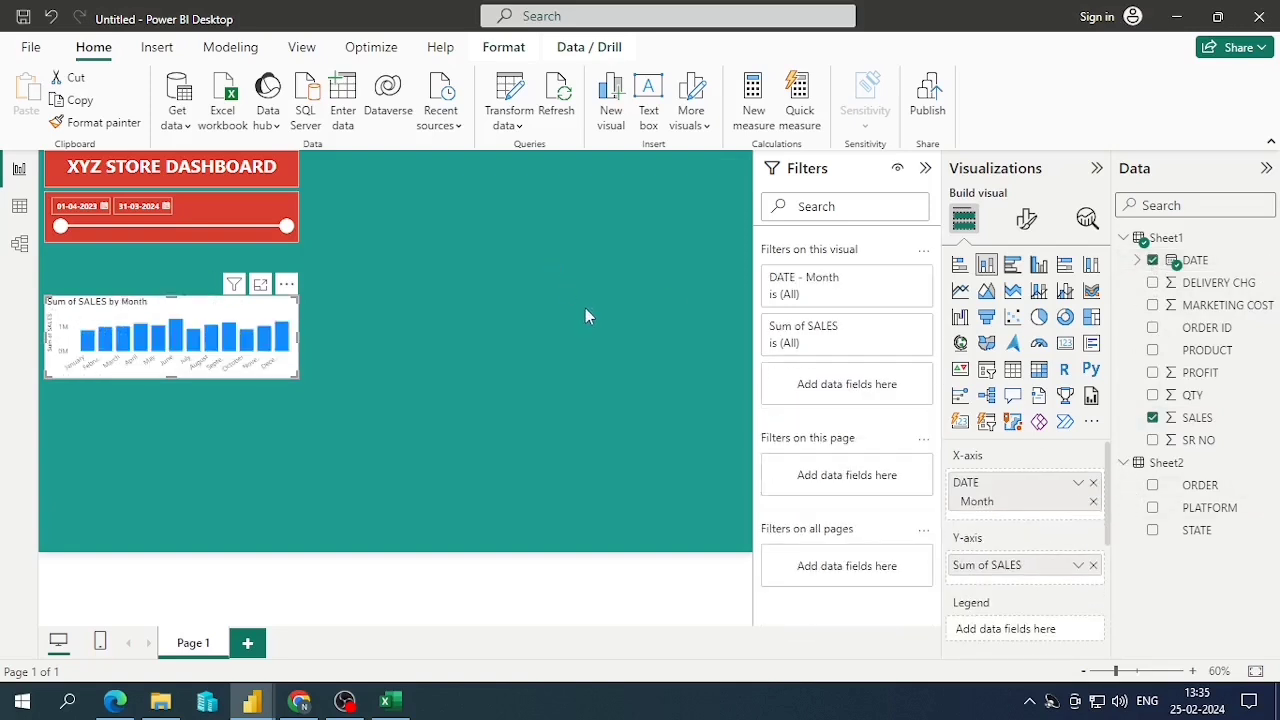
Copy the date slicer's formatting to the Sum of SALES by Month chart with Format painter
{"action": "left_click", "coordinate": [206, 218]}
{"action": "left_click", "coordinate": [100, 123]}
{"action": "left_click", "coordinate": [215, 308]}
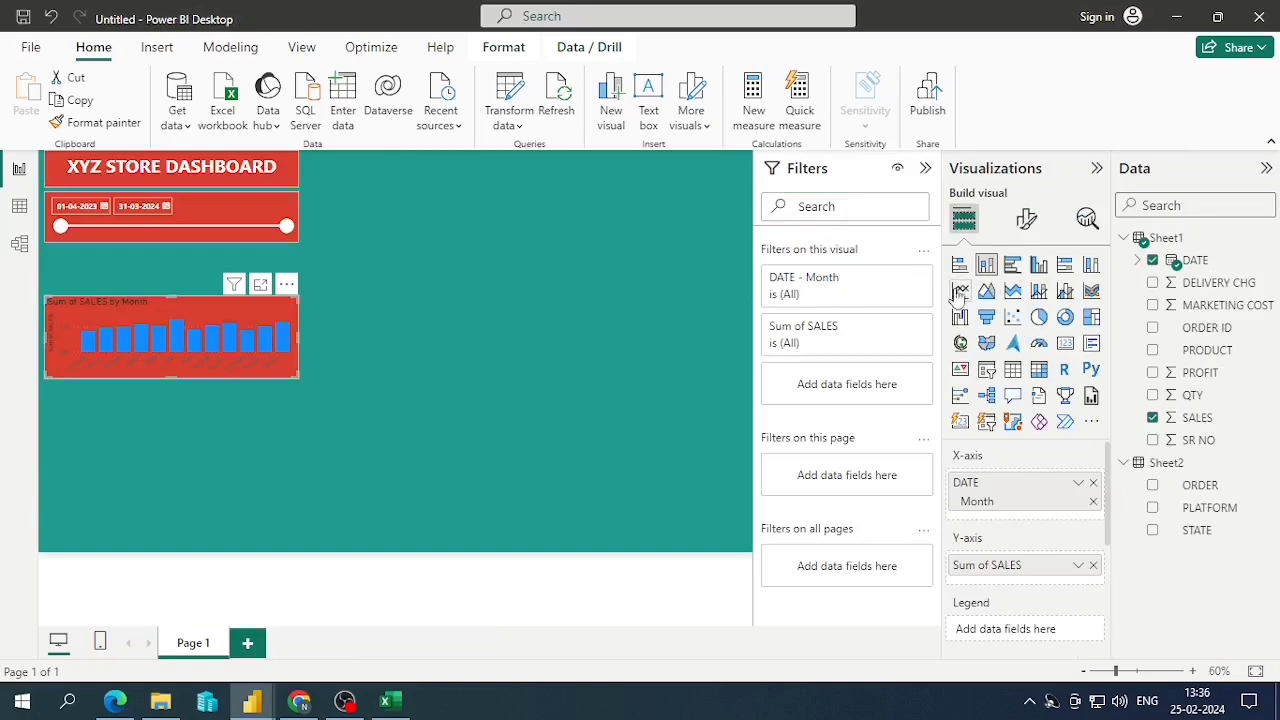
Format the sales column chart's title as white, bold and horizontally centered
{"action": "left_click", "coordinate": [1022, 222]}
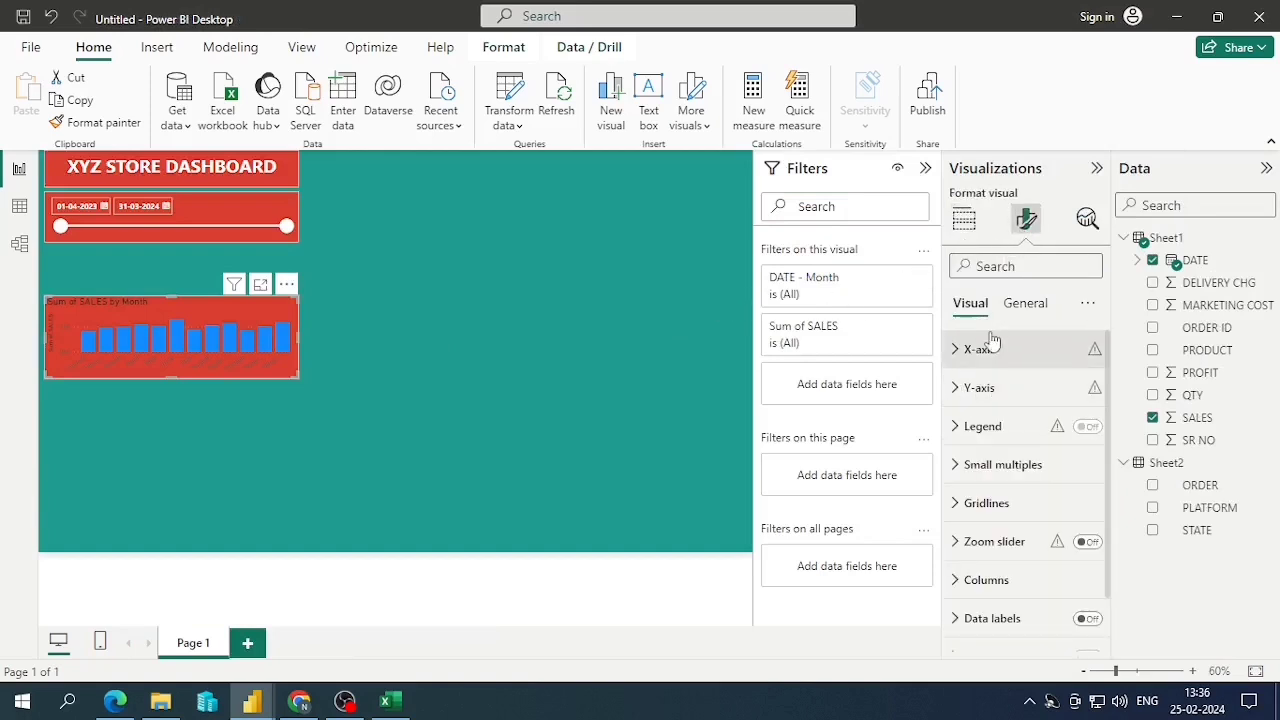
{"action": "left_click", "coordinate": [1010, 303]}
{"action": "left_click", "coordinate": [975, 387]}
{"action": "scroll", "coordinate": [985, 470], "scroll_direction": "down", "scroll_amount": 3}
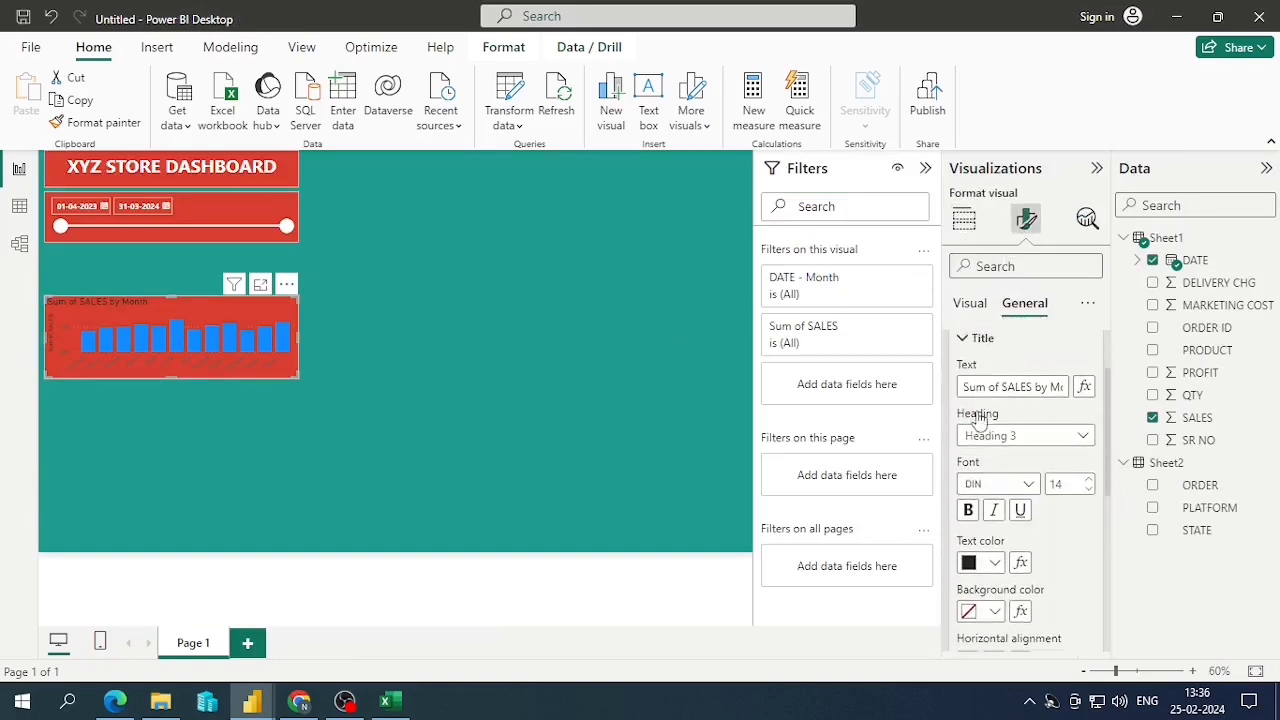
{"action": "left_click", "coordinate": [995, 513]}
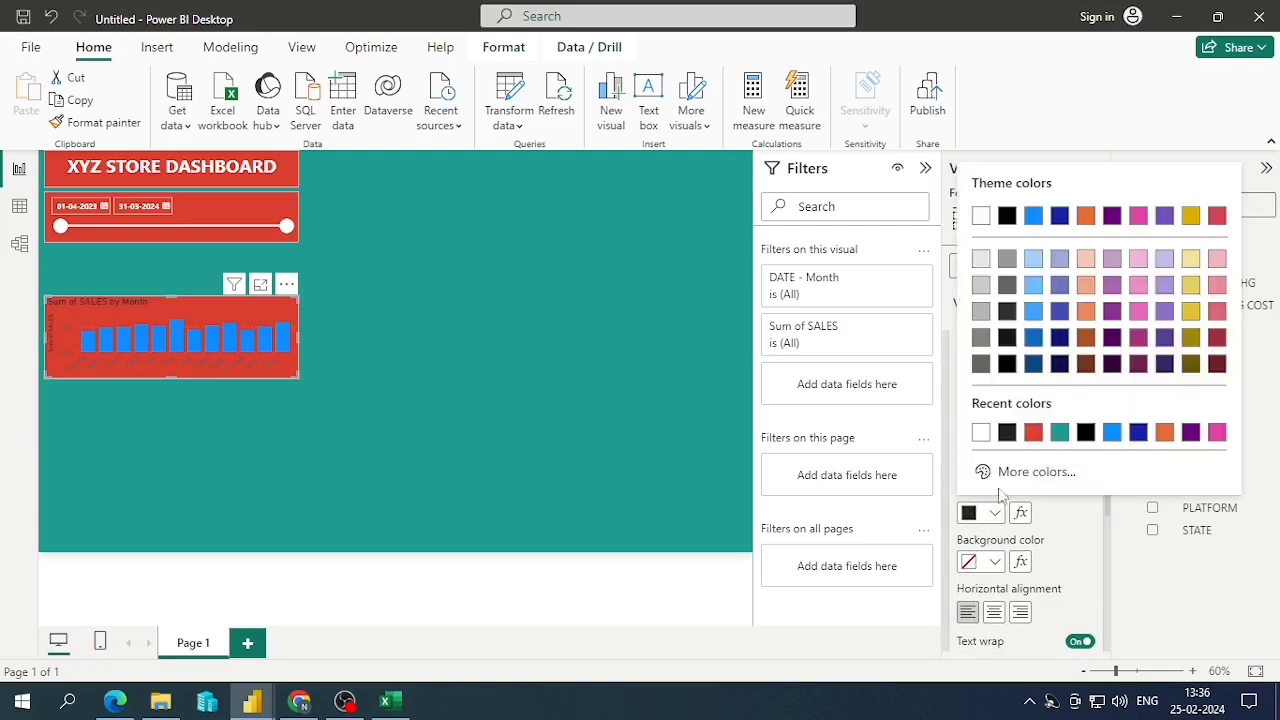
{"action": "left_click", "coordinate": [980, 434]}
{"action": "left_click", "coordinate": [993, 612]}
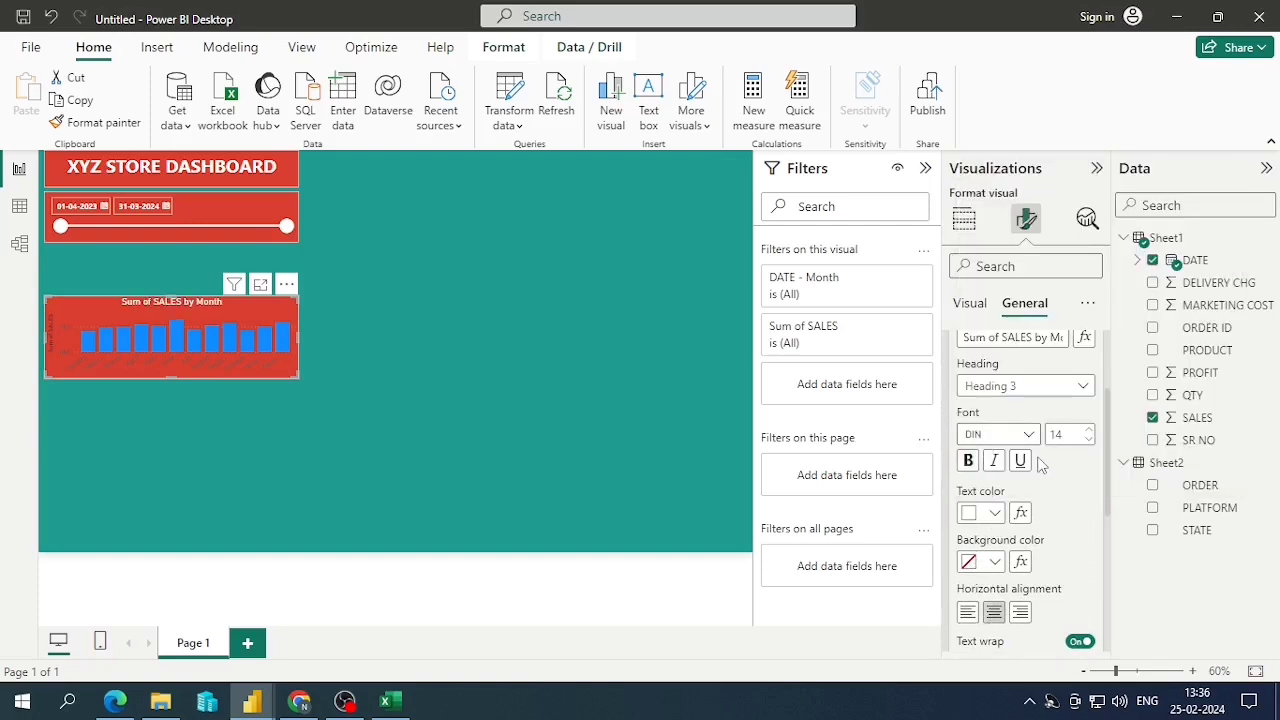
{"action": "left_click", "coordinate": [967, 460]}
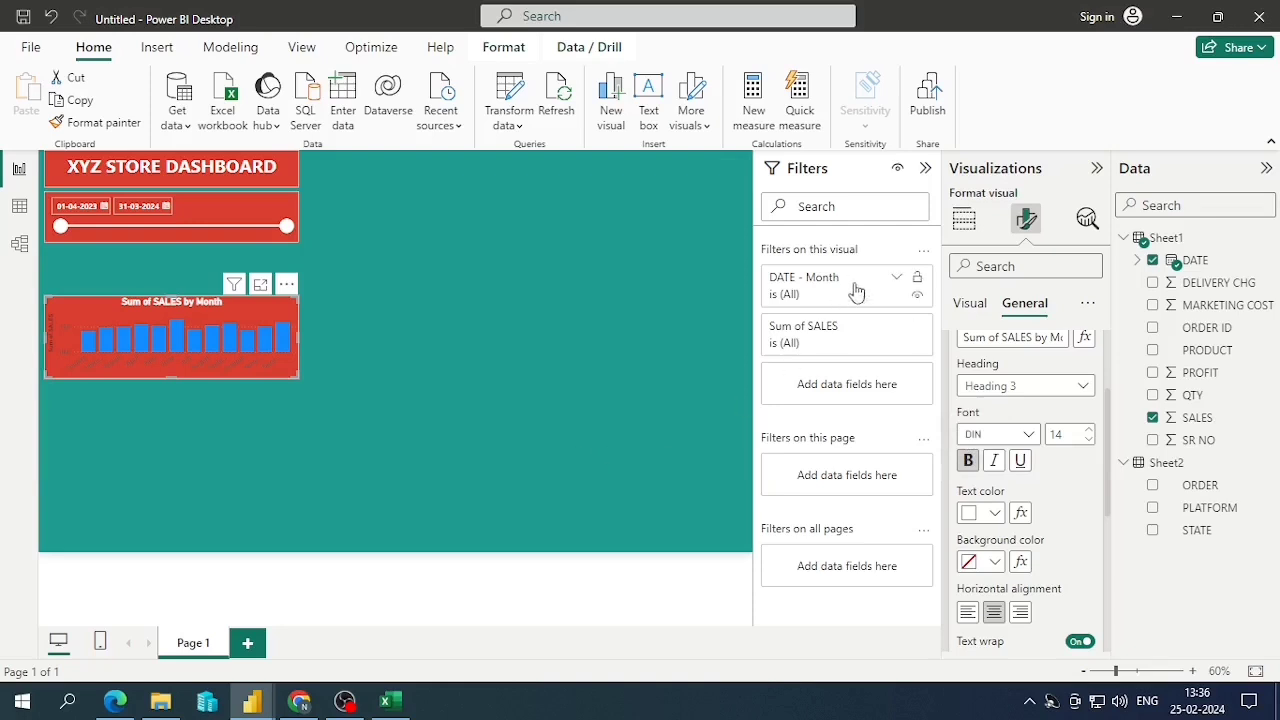
{"action": "scroll", "coordinate": [1027, 443], "scroll_direction": "up", "scroll_amount": 3}
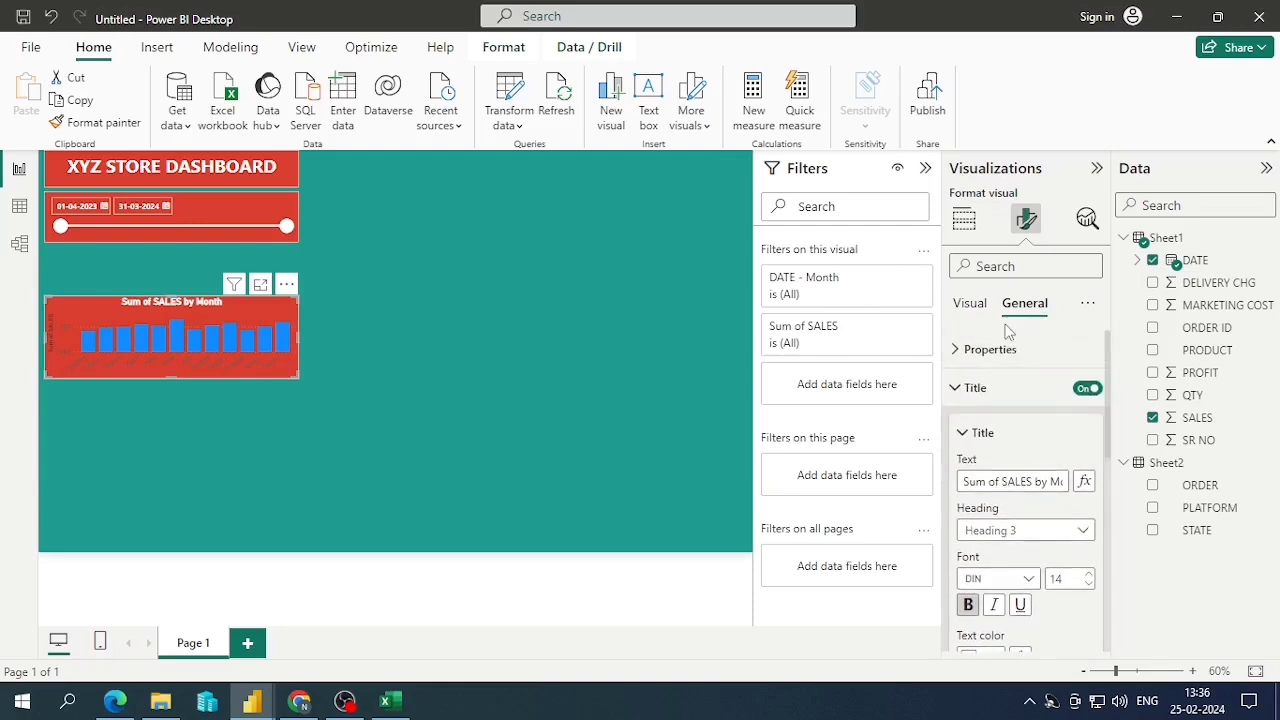
{"action": "left_click", "coordinate": [971, 390]}
Format the sales chart's X-axis month labels as white and bold
{"action": "left_click", "coordinate": [972, 303]}
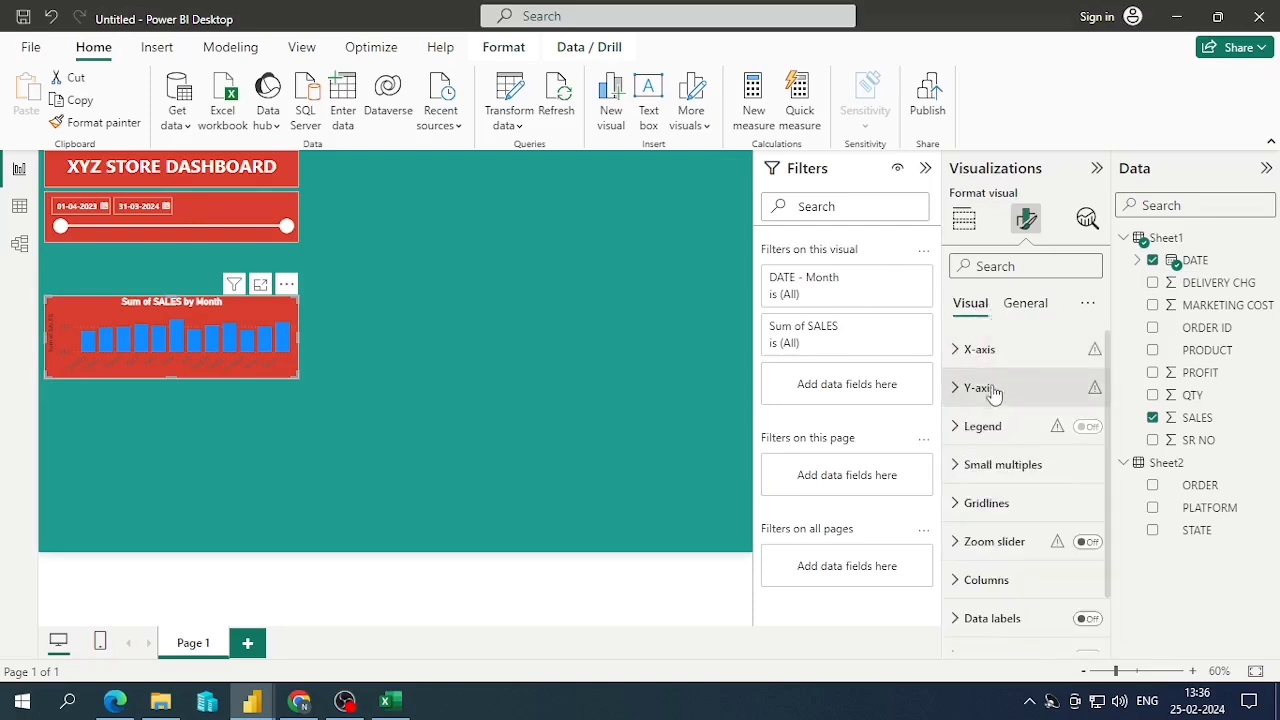
{"action": "left_click", "coordinate": [973, 352]}
{"action": "scroll", "coordinate": [990, 400], "scroll_direction": "down", "scroll_amount": 2}
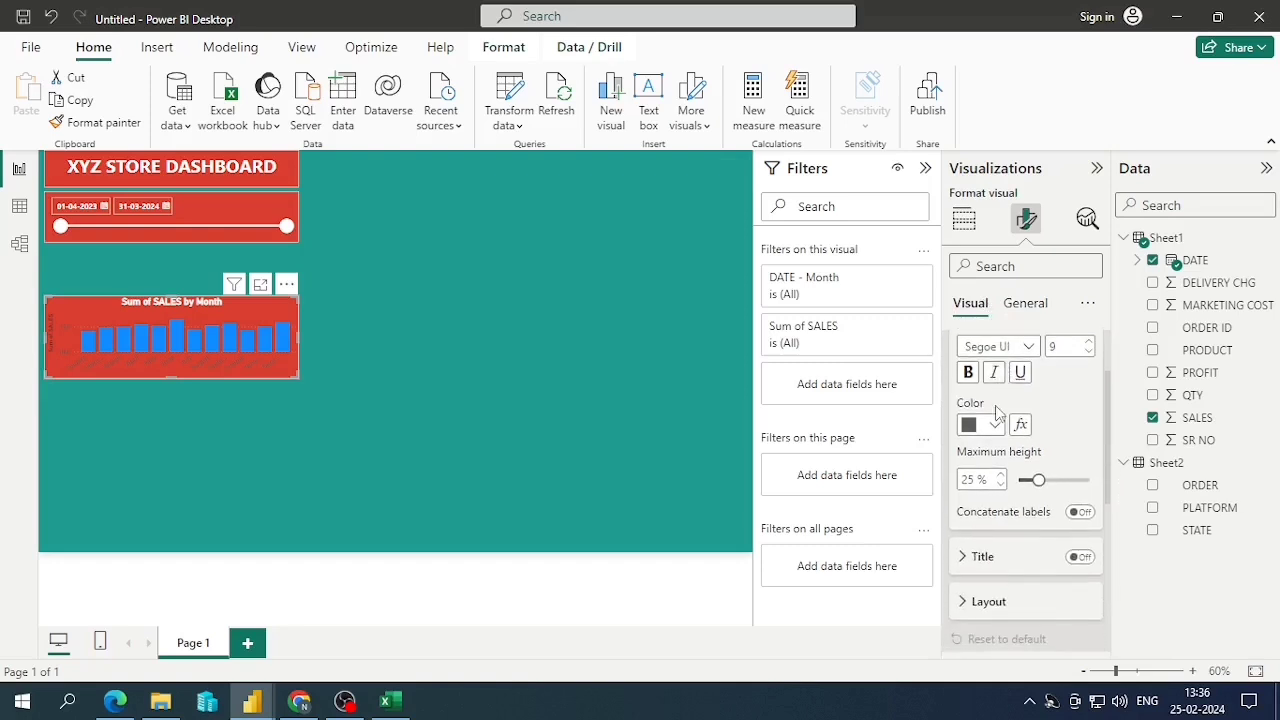
{"action": "left_click", "coordinate": [986, 427]}
{"action": "left_click", "coordinate": [980, 345]}
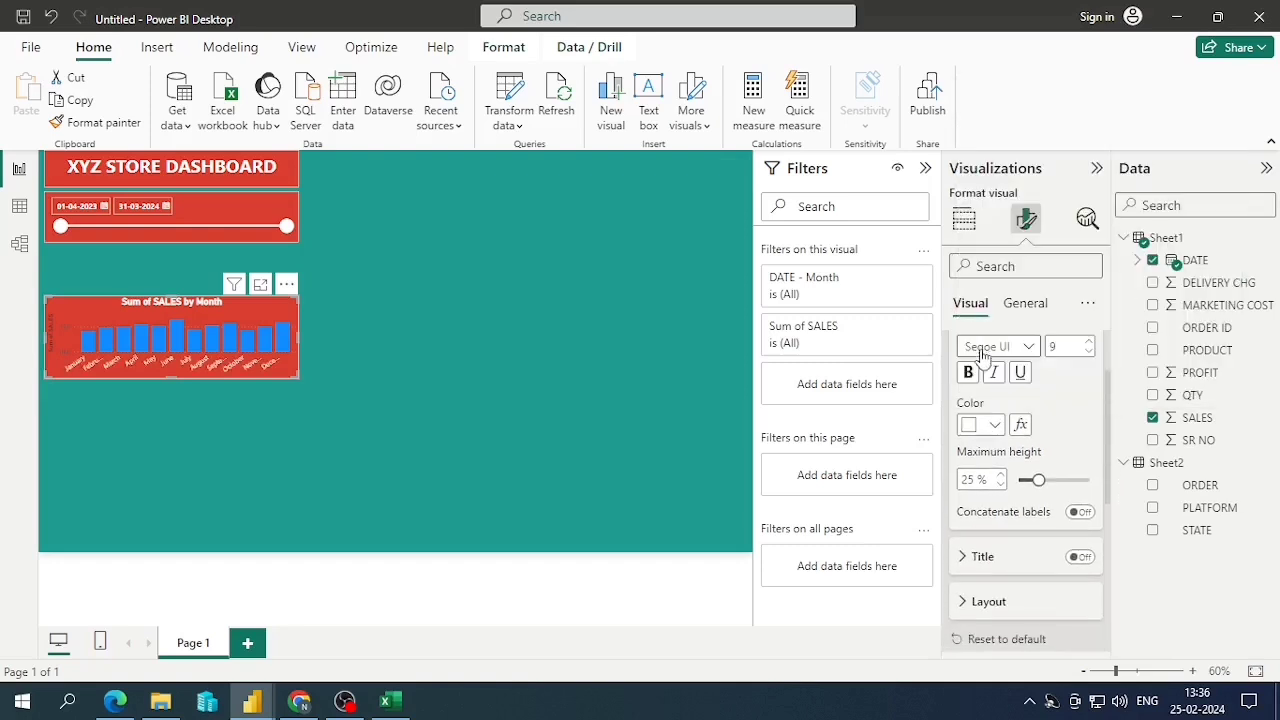
{"action": "left_click", "coordinate": [970, 373]}
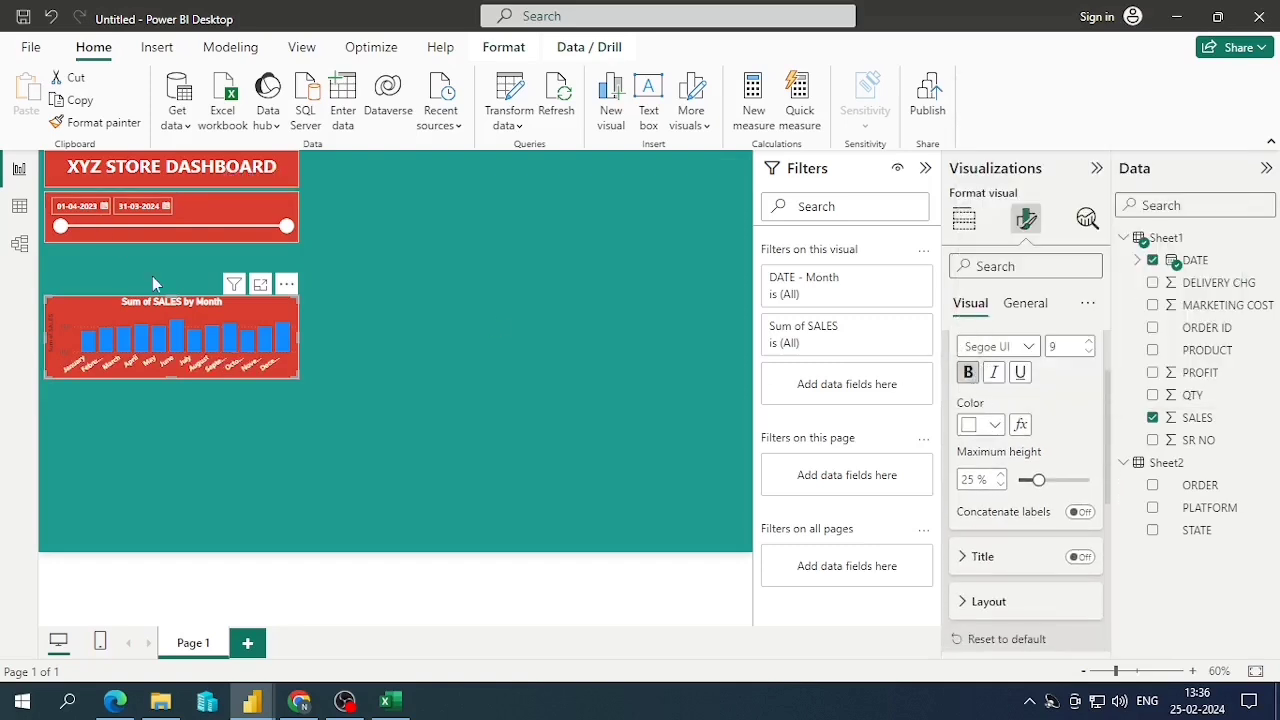
Enlarge the sales chart in width and height, collapse the Filters pane, and set the X-axis label font size to 10
{"action": "left_click_drag", "start_coordinate": [299, 338], "coordinate": [395, 340]}
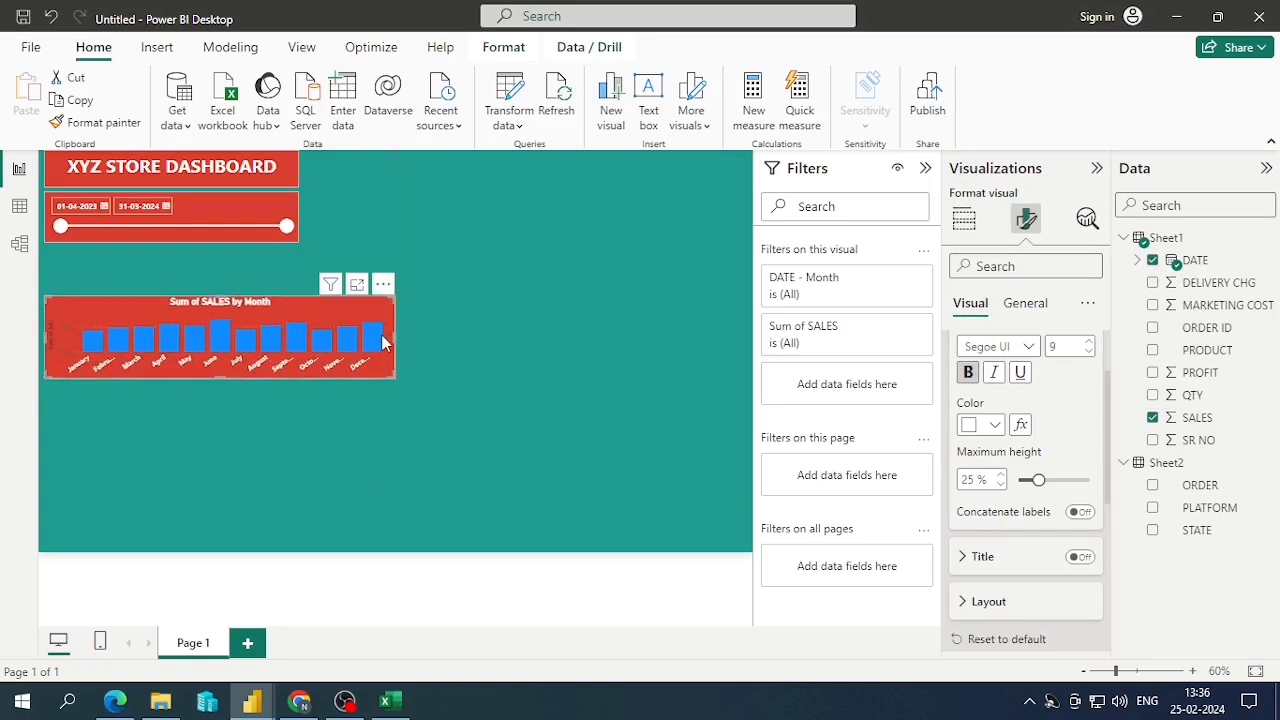
{"action": "left_click", "coordinate": [926, 168]}
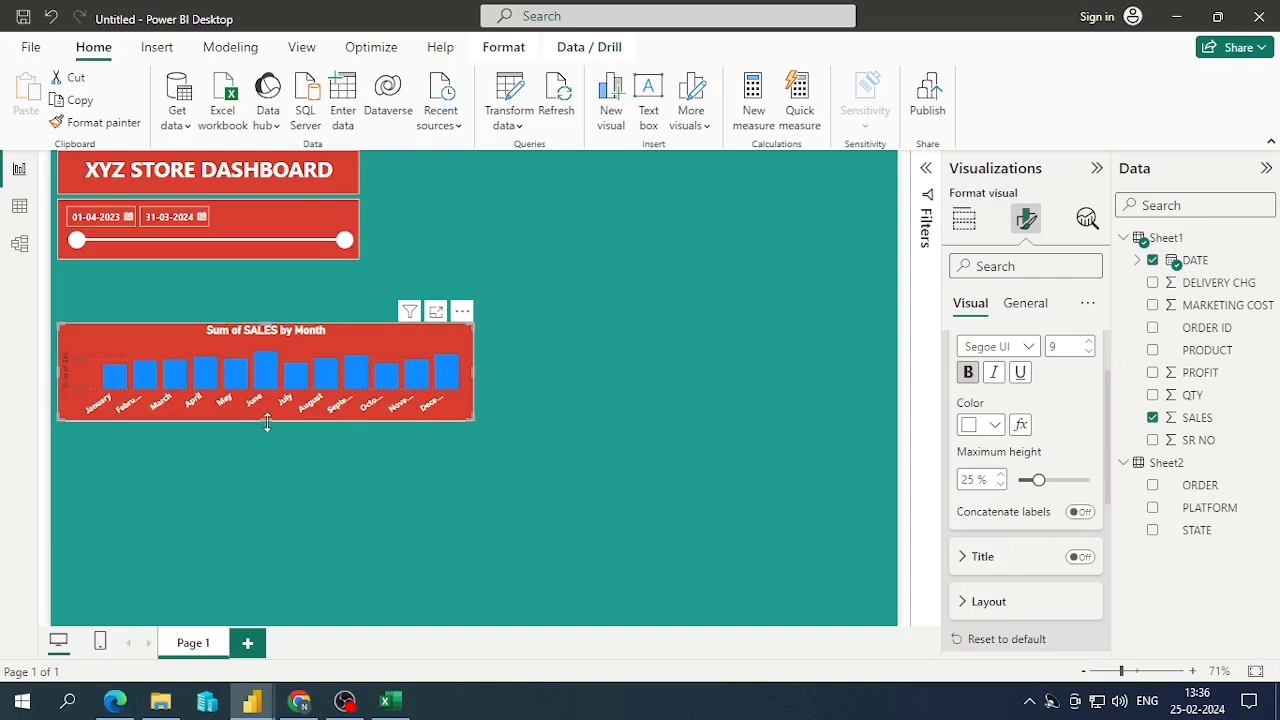
{"action": "left_click_drag", "start_coordinate": [267, 421], "coordinate": [274, 494]}
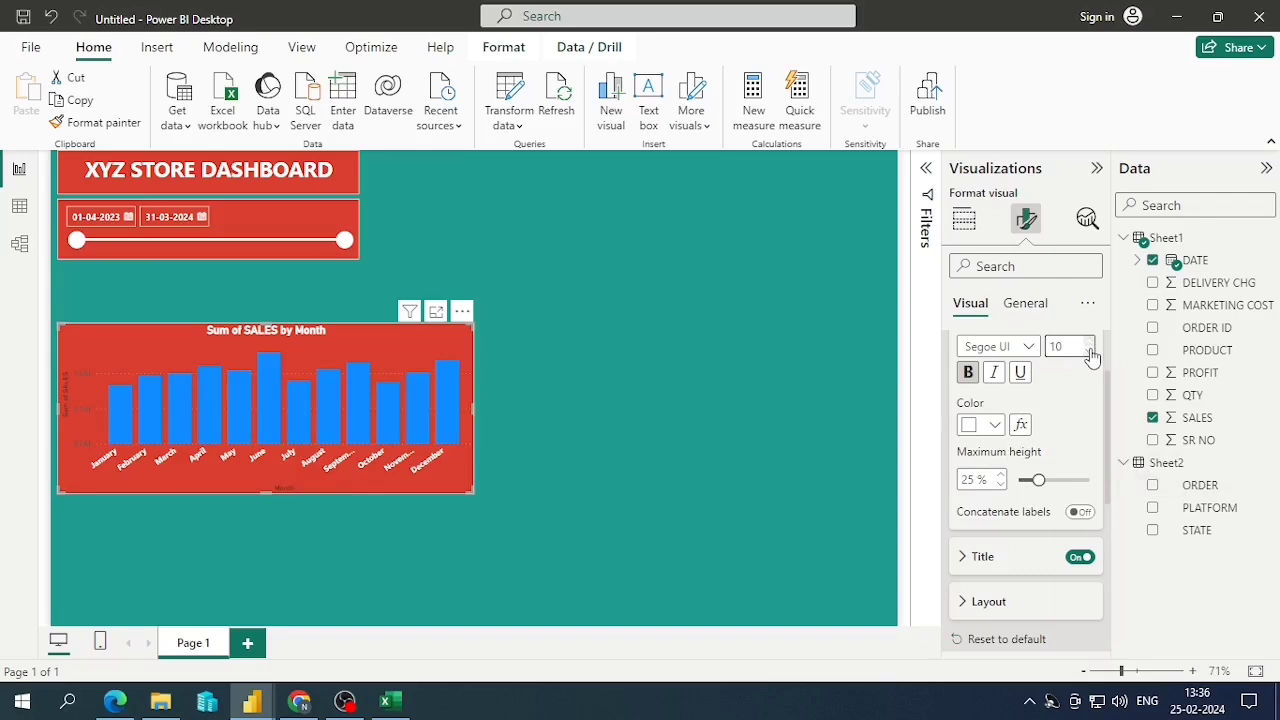
Format the sales chart's X-axis title as white, bold text with font size 10
{"action": "scroll", "coordinate": [1047, 423], "scroll_direction": "down", "scroll_amount": 2}
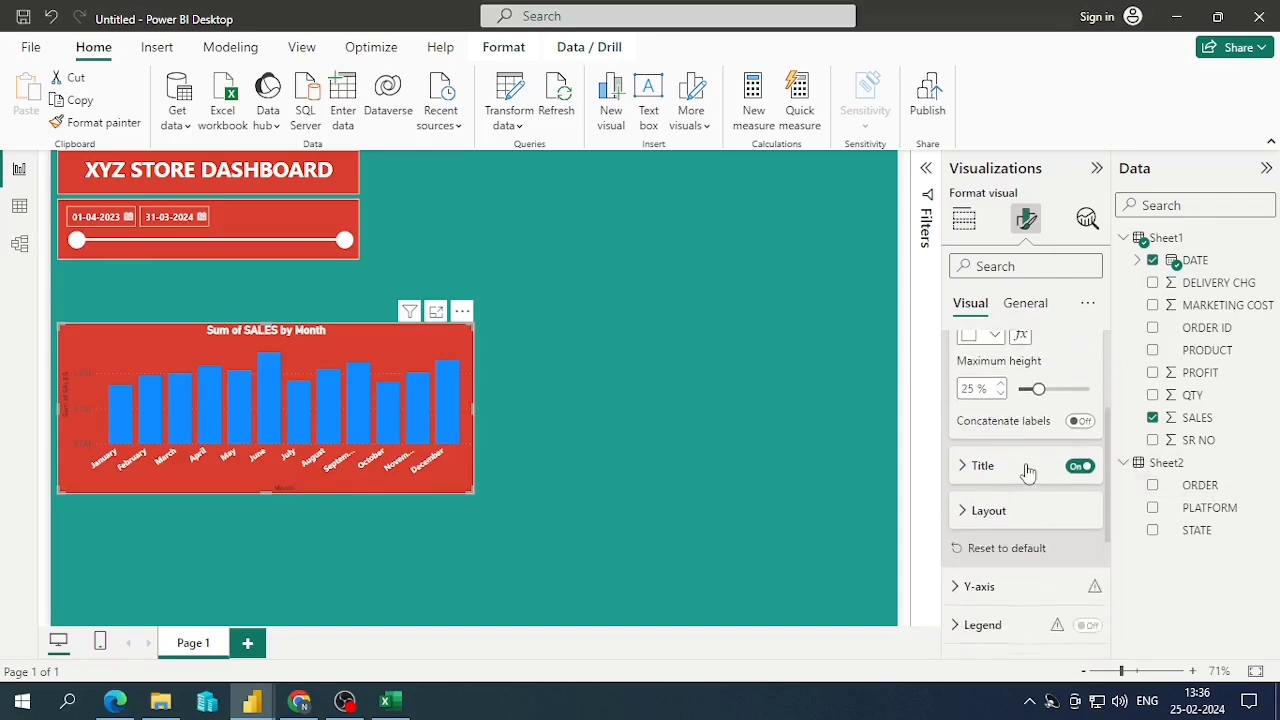
{"action": "left_click", "coordinate": [962, 468]}
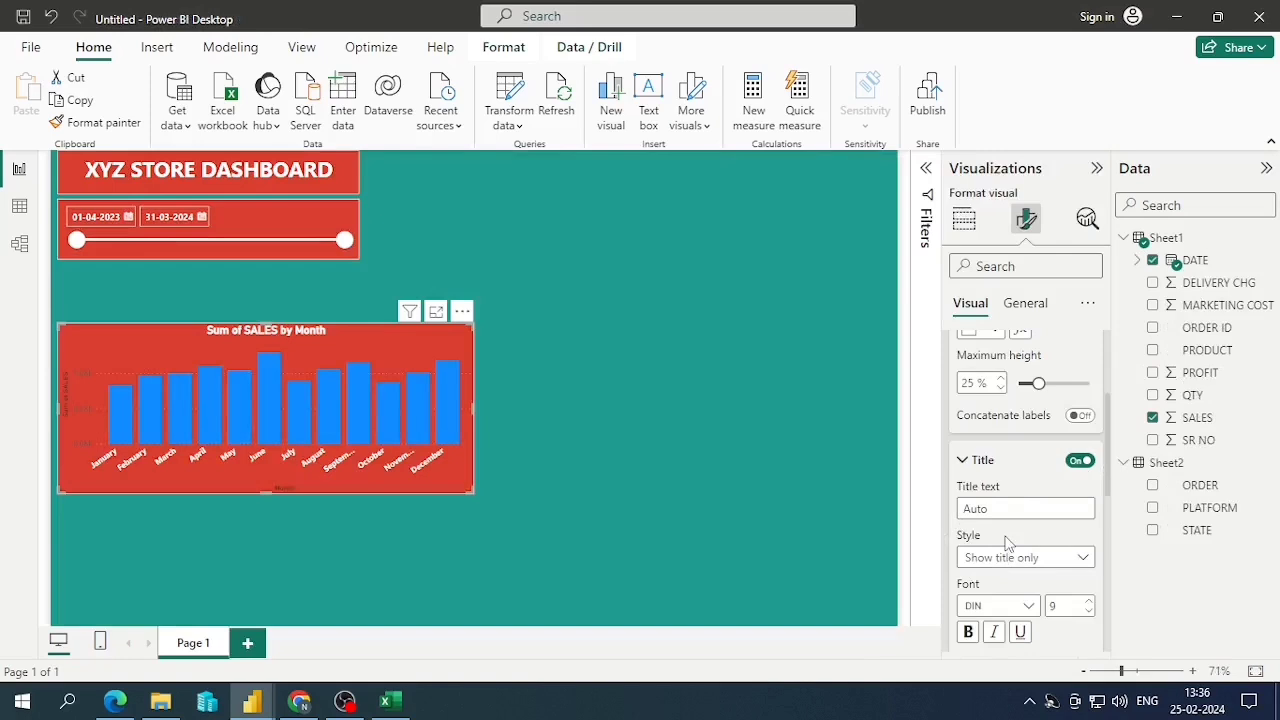
{"action": "scroll", "coordinate": [1008, 543], "scroll_direction": "down", "scroll_amount": 2}
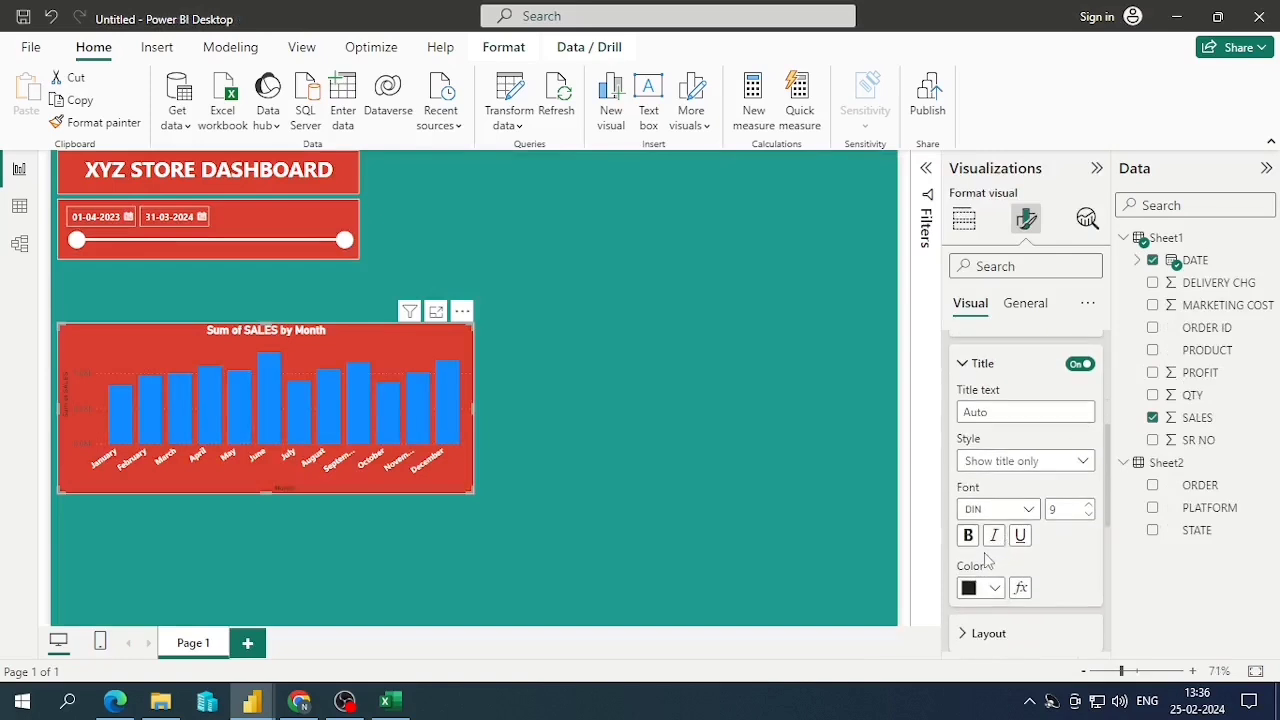
{"action": "left_click", "coordinate": [968, 535]}
{"action": "left_click", "coordinate": [994, 588]}
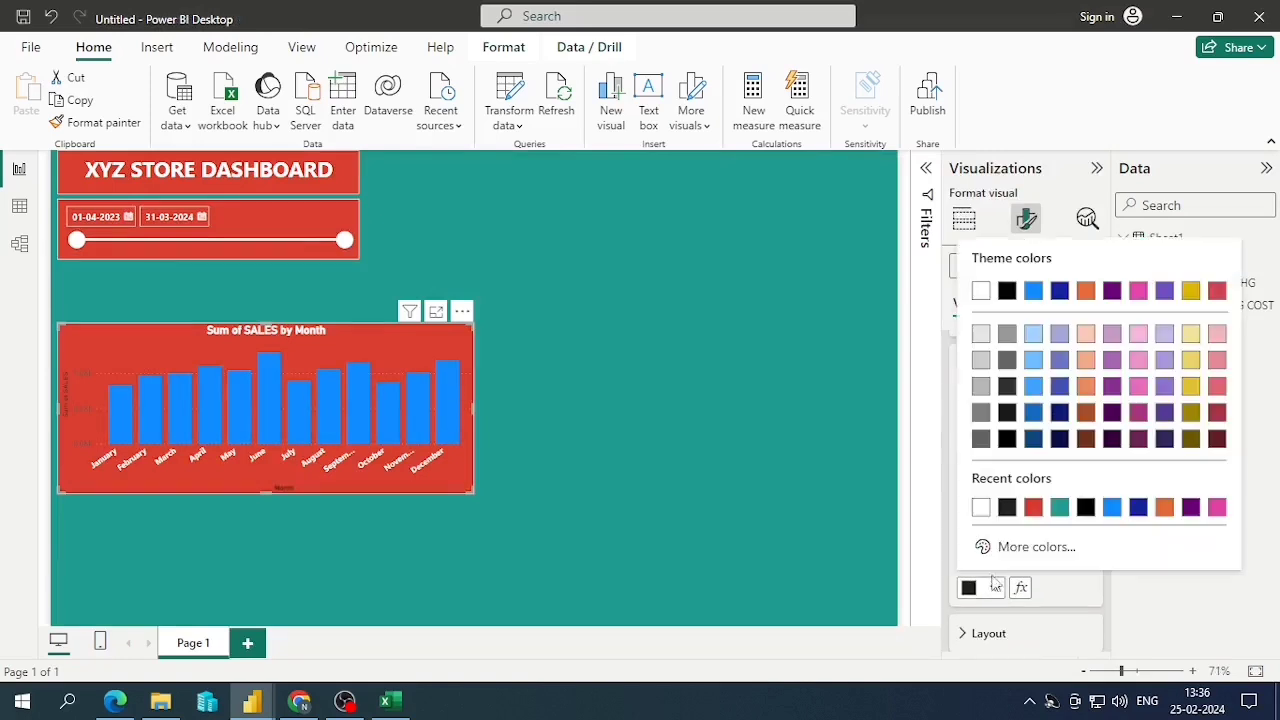
{"action": "left_click", "coordinate": [981, 508]}
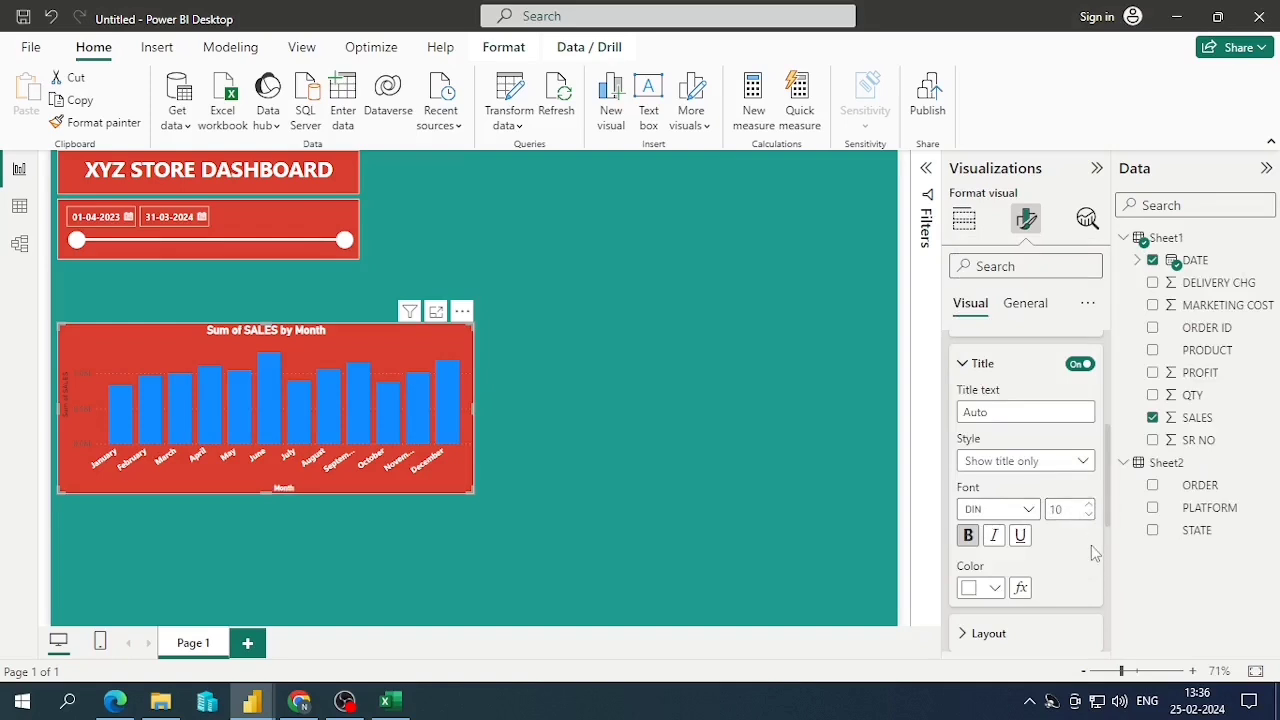
Format the sales chart's Y-axis values as white, bold text with font size 10
{"action": "scroll", "coordinate": [988, 468], "scroll_direction": "down", "scroll_amount": 6}
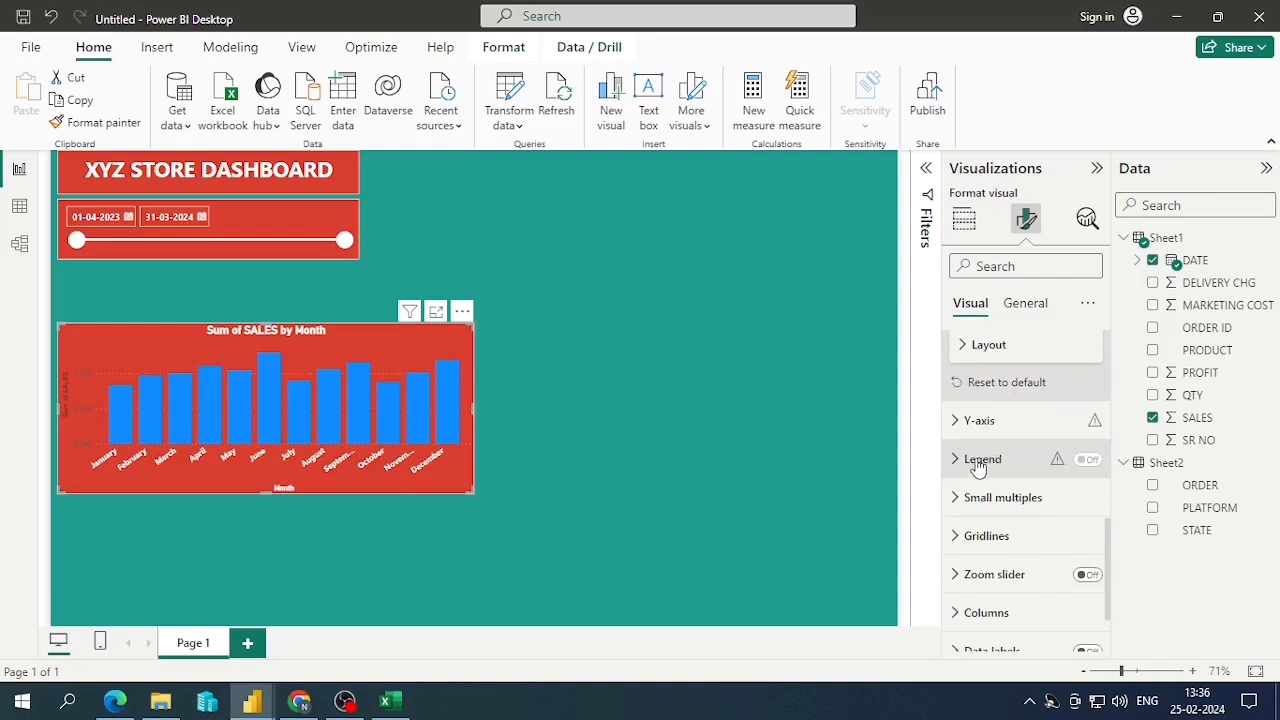
{"action": "left_click", "coordinate": [985, 422]}
{"action": "scroll", "coordinate": [1013, 468], "scroll_direction": "down", "scroll_amount": 3}
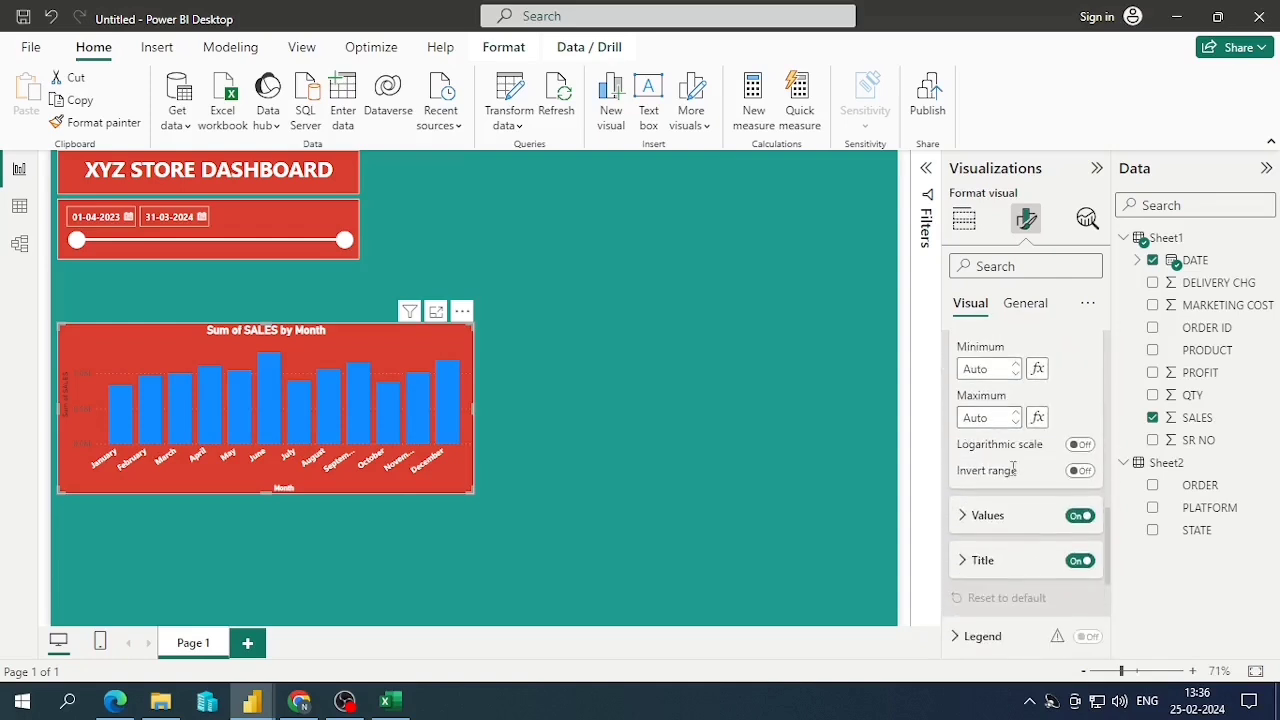
{"action": "left_click", "coordinate": [995, 516]}
{"action": "scroll", "coordinate": [997, 468], "scroll_direction": "down", "scroll_amount": 5}
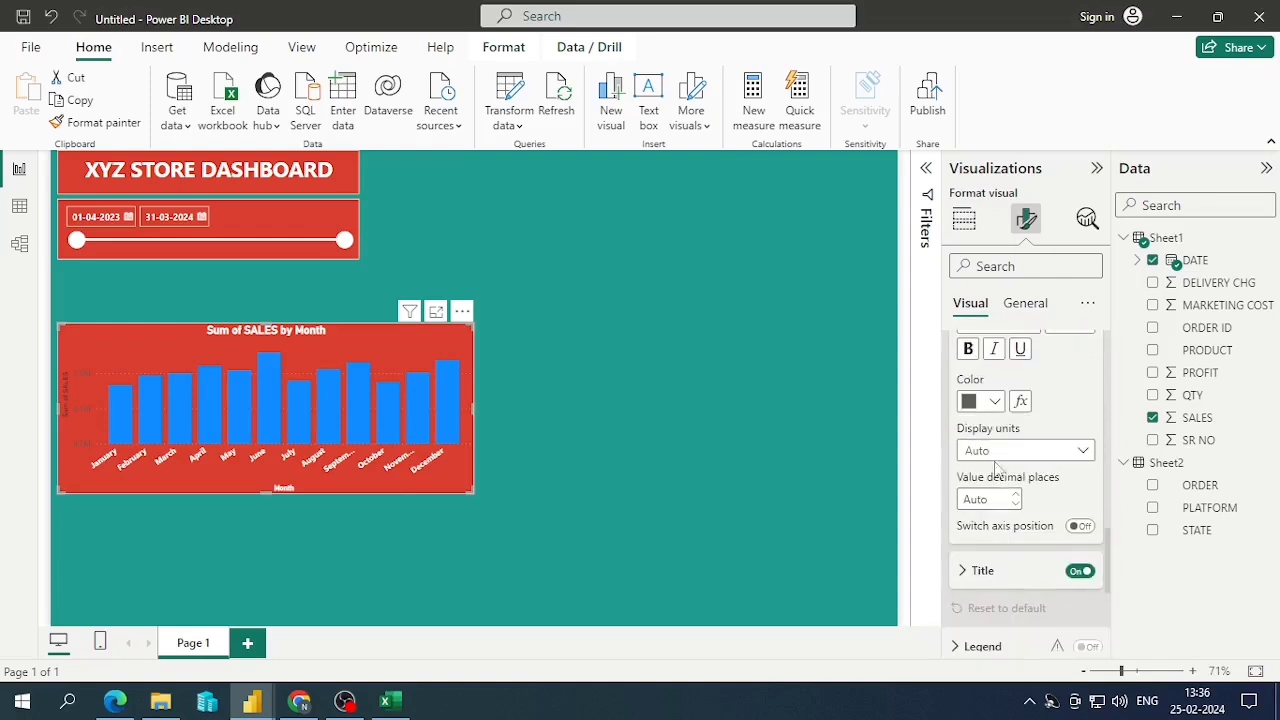
{"action": "left_click", "coordinate": [974, 404]}
{"action": "left_click", "coordinate": [986, 326]}
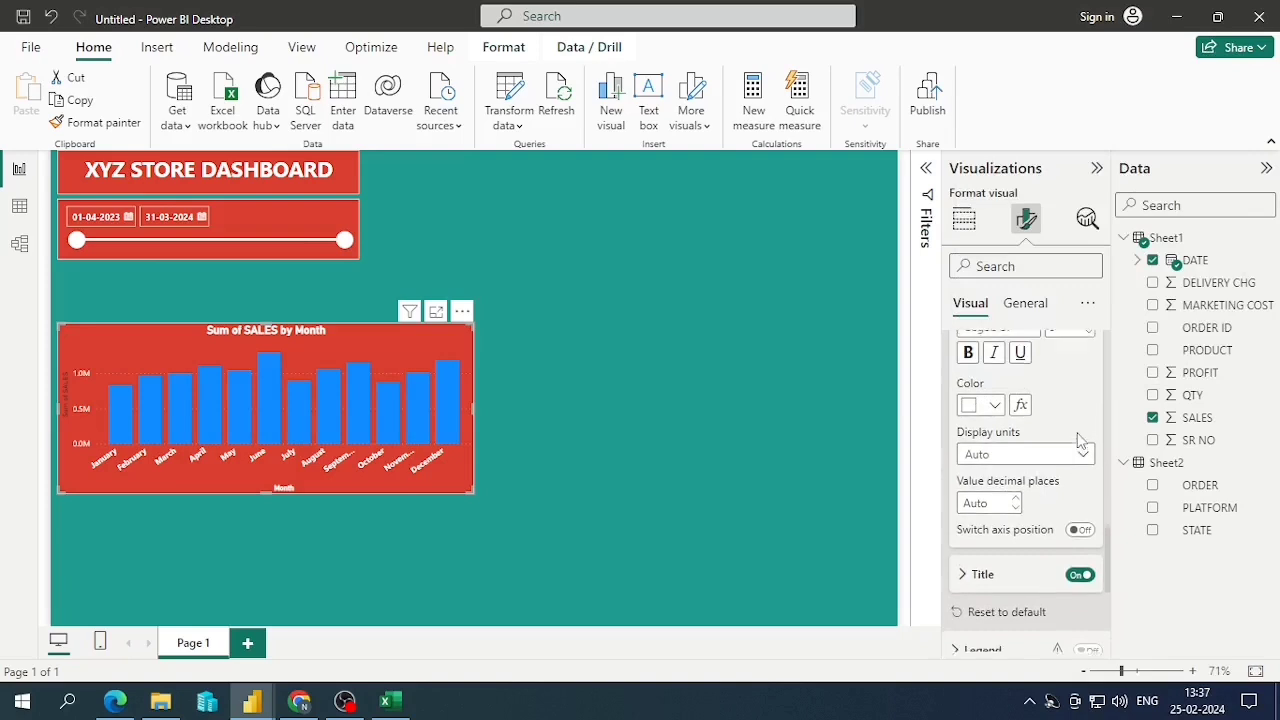
{"action": "scroll", "coordinate": [1078, 440], "scroll_direction": "up", "scroll_amount": 2}
{"action": "left_click", "coordinate": [969, 448]}
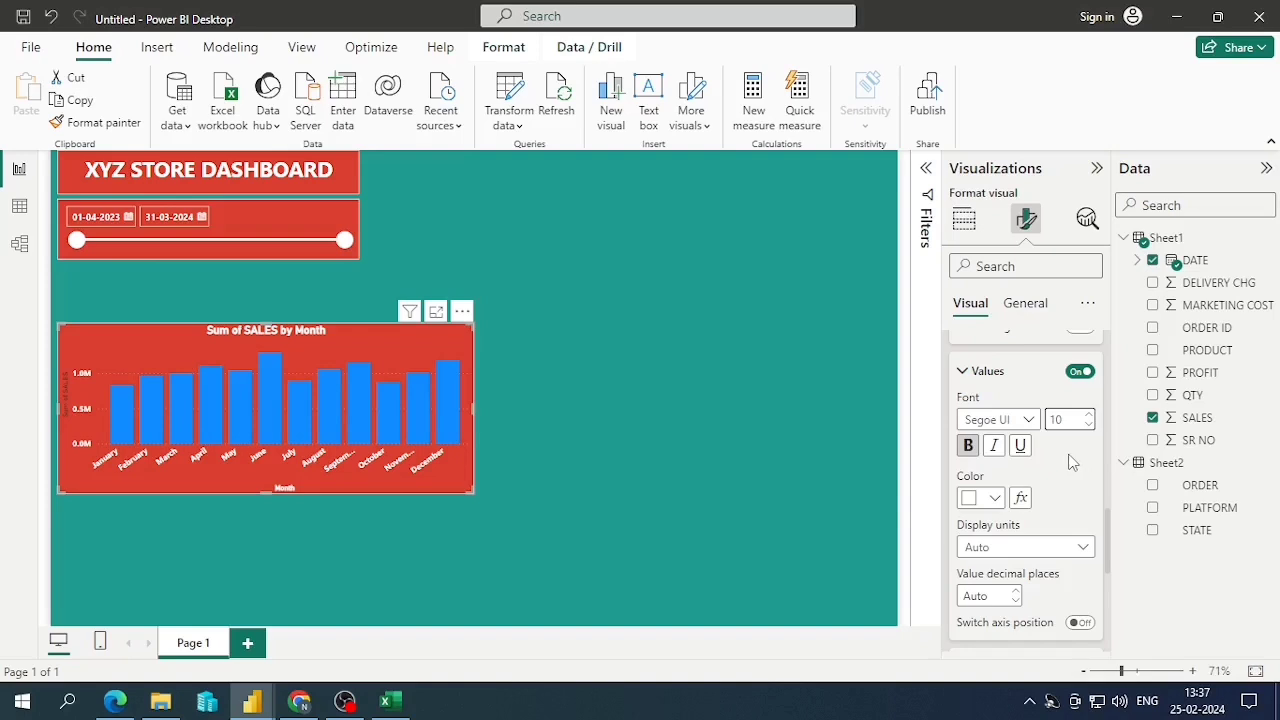
Set the sales chart's Y-axis title to white with font size 10, and collapse the Y-axis values and title settings
{"action": "scroll", "coordinate": [1076, 458], "scroll_direction": "down", "scroll_amount": 4}
{"action": "left_click", "coordinate": [1000, 476]}
{"action": "scroll", "coordinate": [1003, 477], "scroll_direction": "down", "scroll_amount": 4}
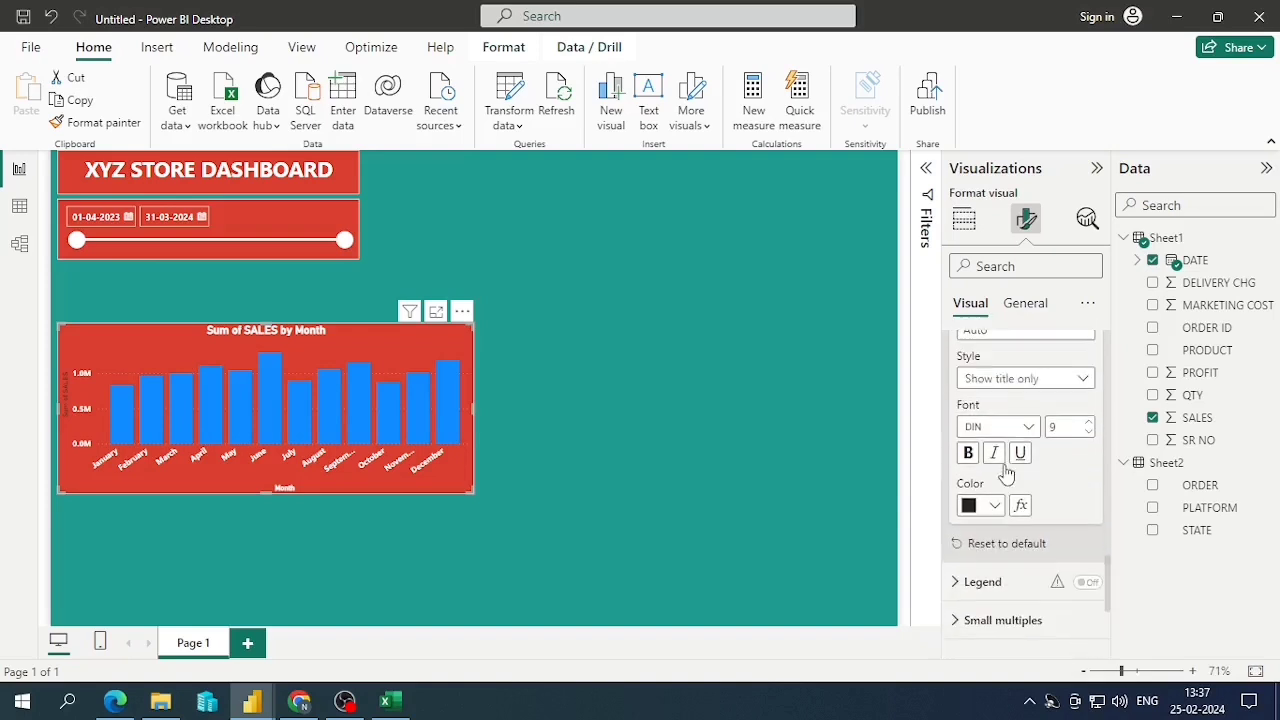
{"action": "left_click", "coordinate": [988, 508]}
{"action": "left_click", "coordinate": [986, 426]}
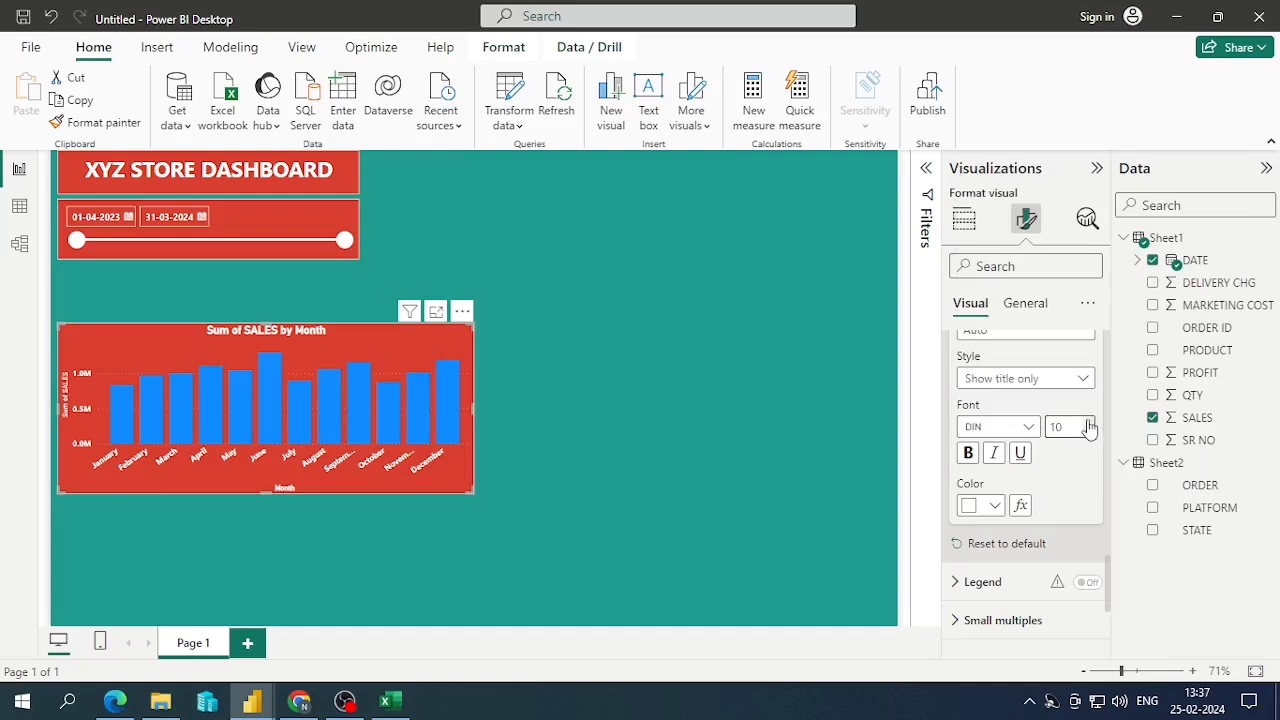
{"action": "scroll", "coordinate": [1080, 425], "scroll_direction": "up", "scroll_amount": 8}
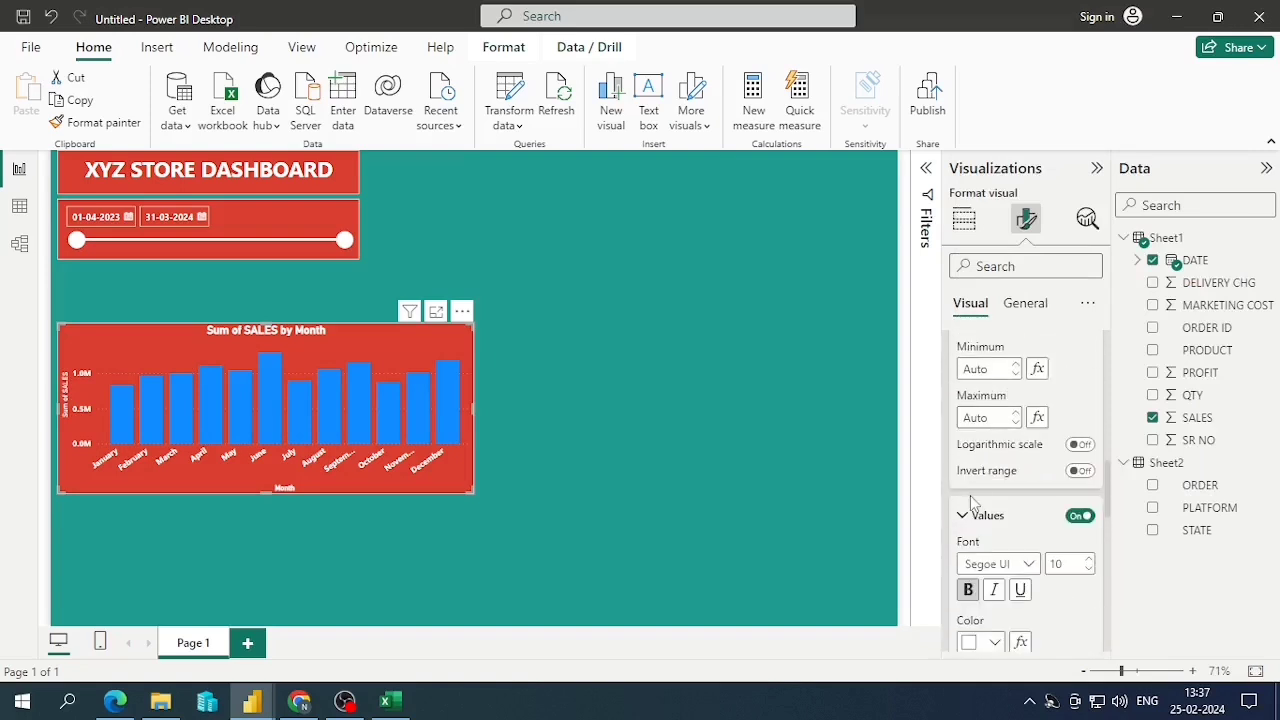
{"action": "left_click", "coordinate": [962, 518]}
{"action": "scroll", "coordinate": [968, 450], "scroll_direction": "down", "scroll_amount": 2}
{"action": "left_click", "coordinate": [972, 416]}
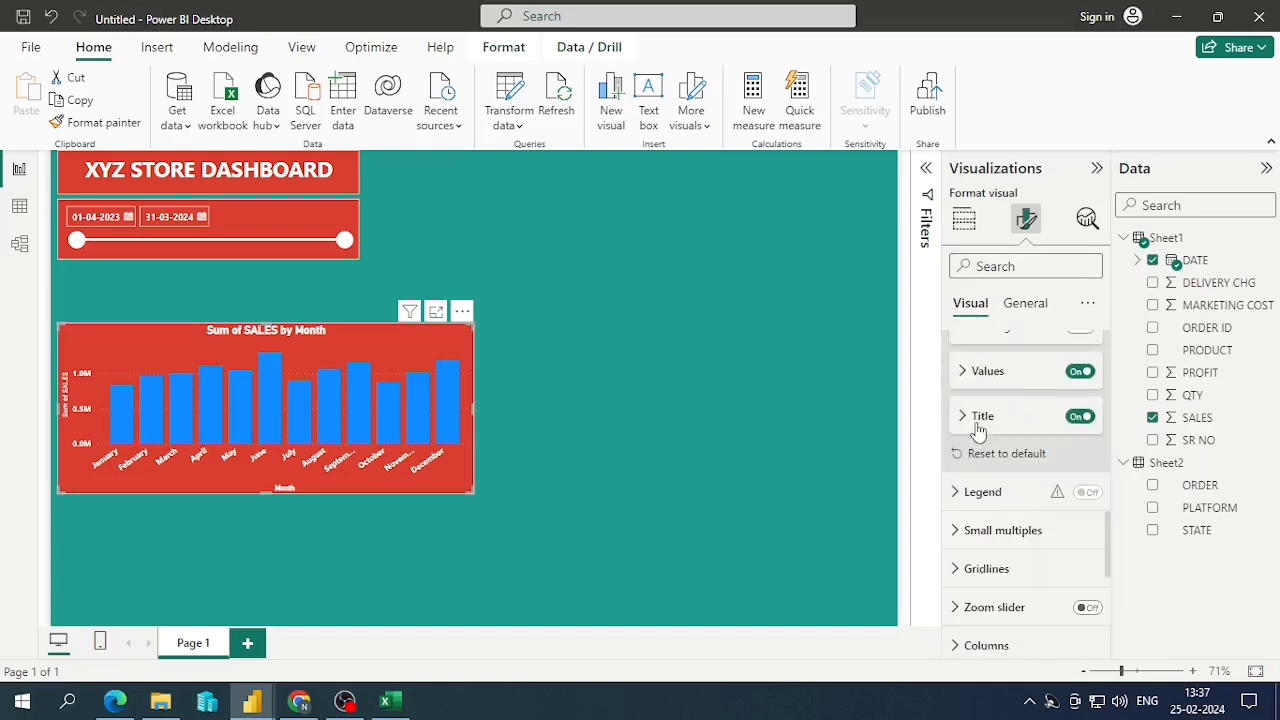
Turn off the sales chart's horizontal gridlines
{"action": "scroll", "coordinate": [982, 437], "scroll_direction": "down", "scroll_amount": 2}
{"action": "left_click", "coordinate": [1012, 450]}
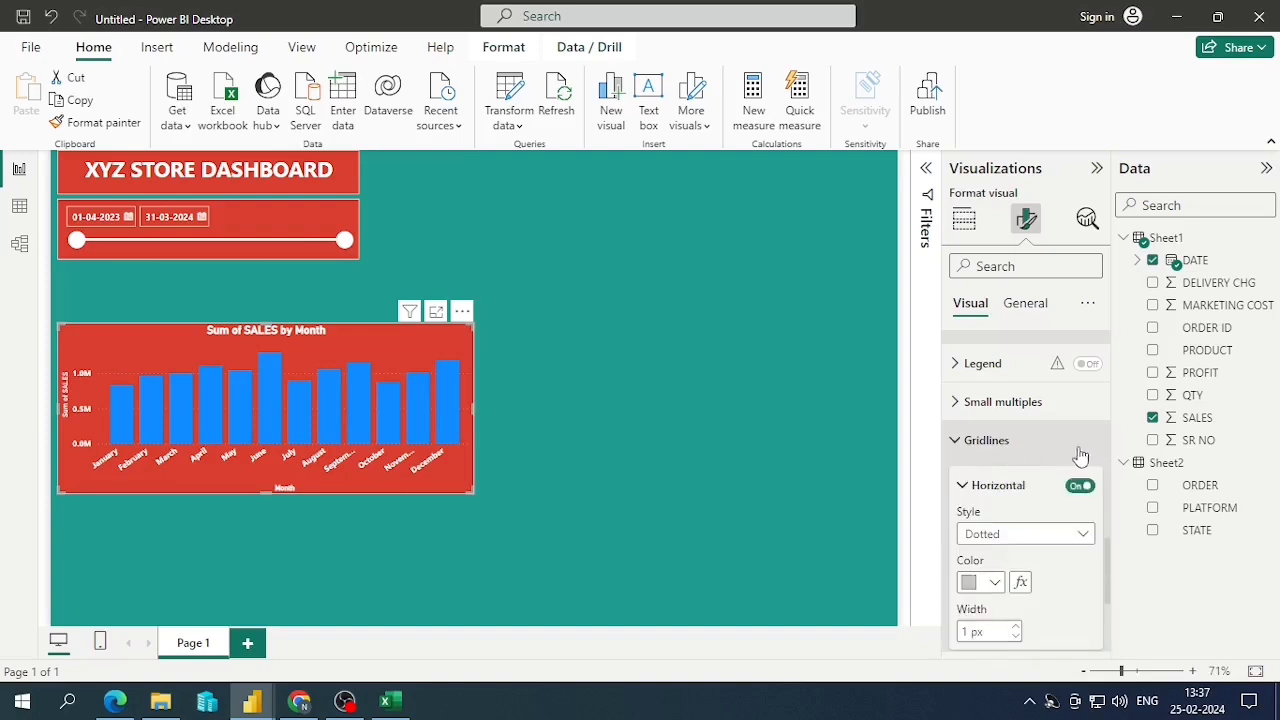
{"action": "left_click", "coordinate": [1080, 486]}
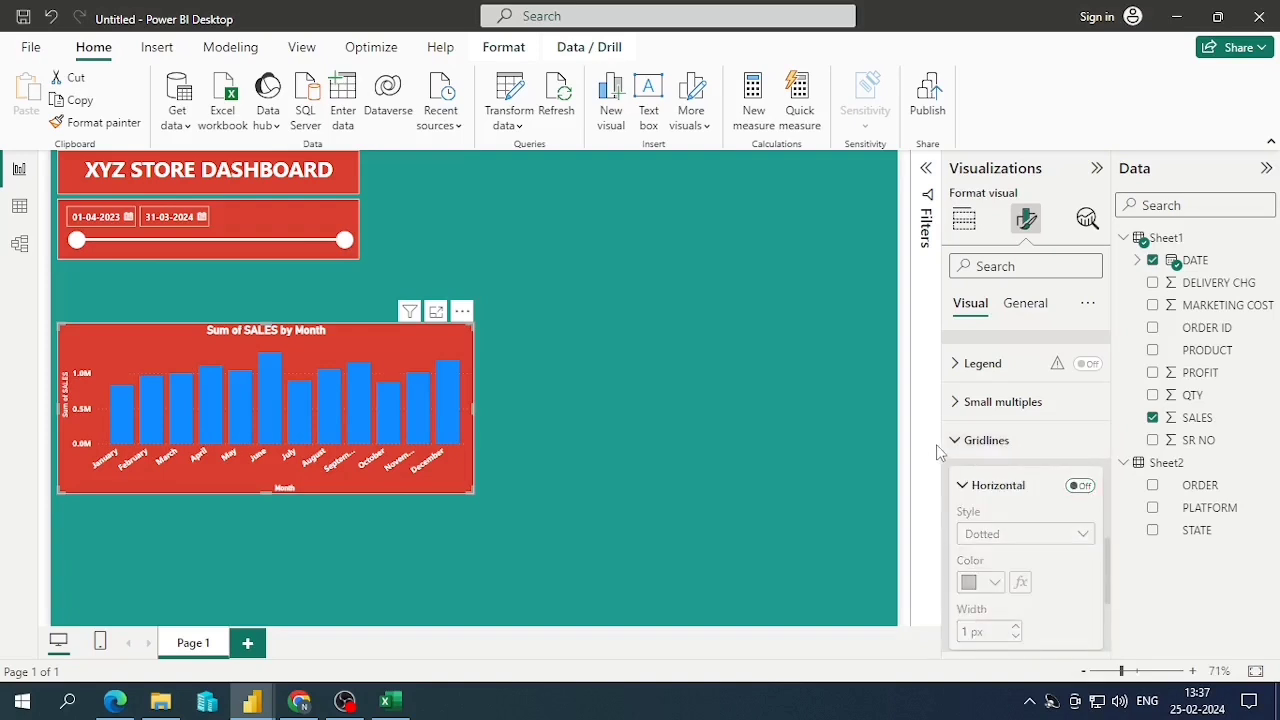
{"action": "left_click", "coordinate": [975, 441]}
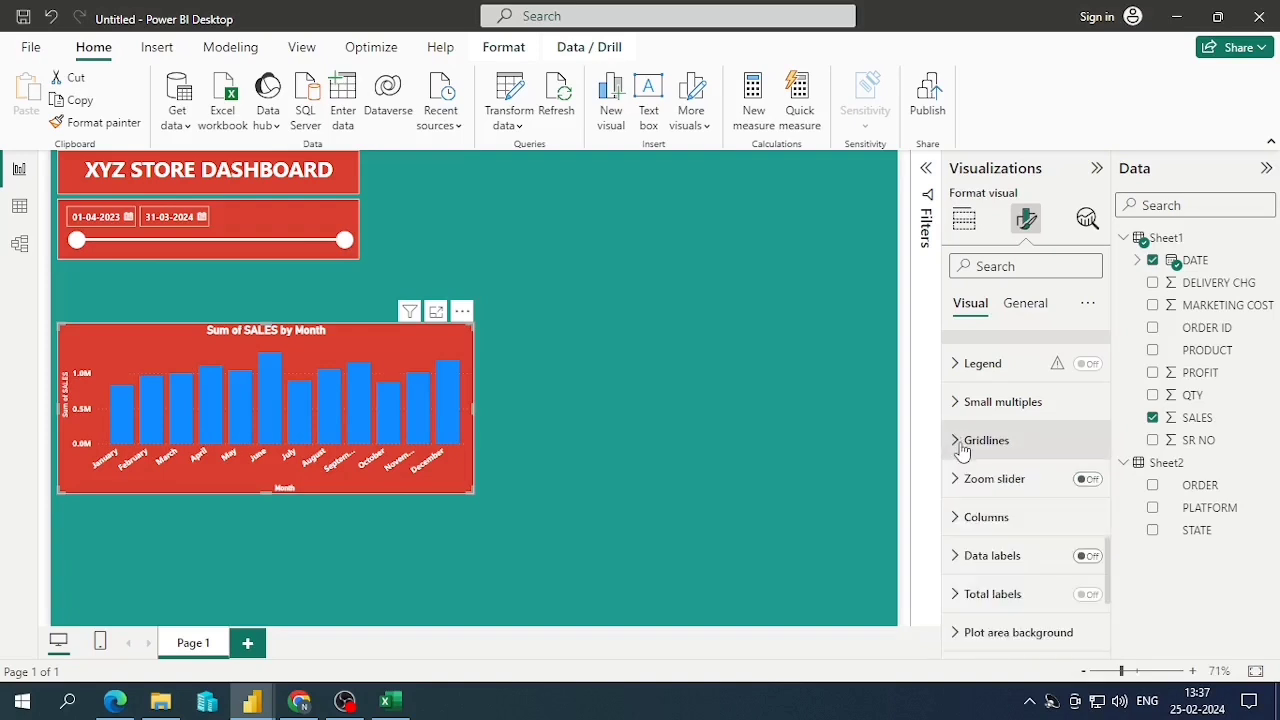
Expand the sales chart's column settings, switch to Color Hunt in Chrome, and copy the yellow #E9B824 from the teal, yellow, orange and red palette
{"action": "left_click", "coordinate": [968, 515]}
{"action": "scroll", "coordinate": [970, 505], "scroll_direction": "down", "scroll_amount": 3}
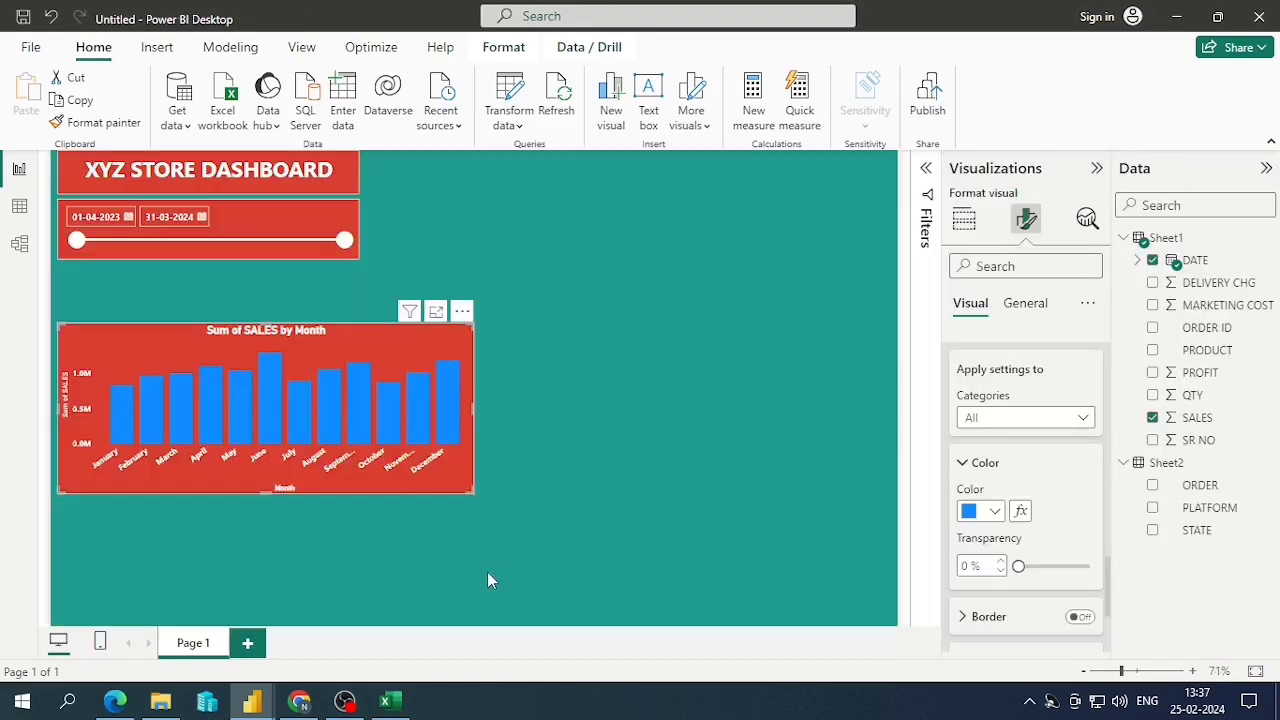
{"action": "left_click", "coordinate": [300, 701]}
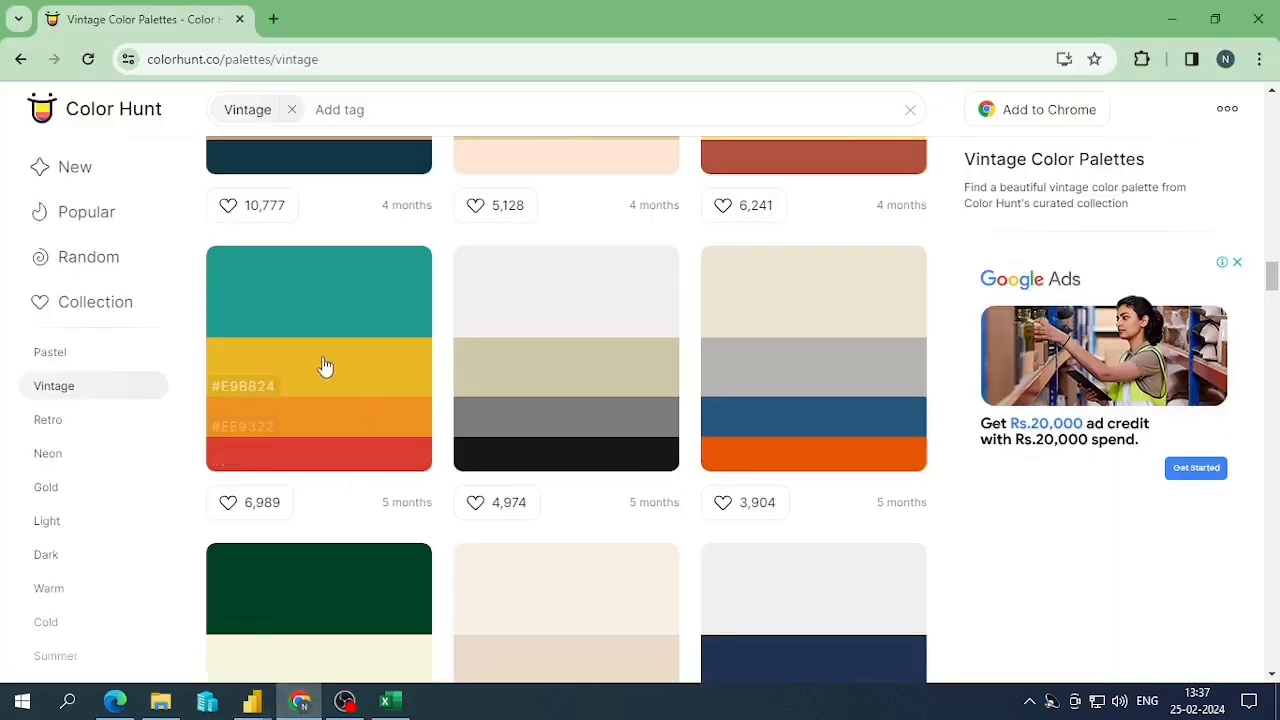
{"action": "left_click", "coordinate": [275, 390]}
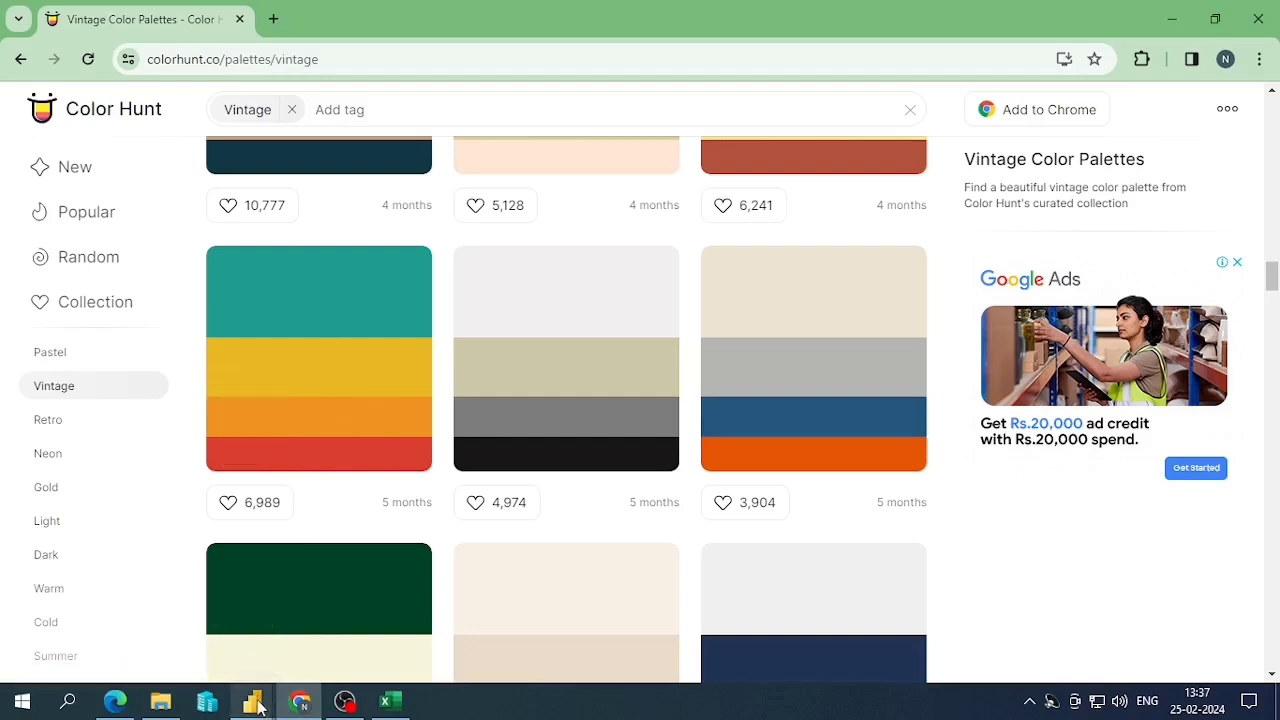
Switch back to the untitled Power BI report and set the sales chart's column fill color to #E9B824
{"action": "mouse_move", "coordinate": [257, 705]}
{"action": "left_click", "coordinate": [345, 608]}
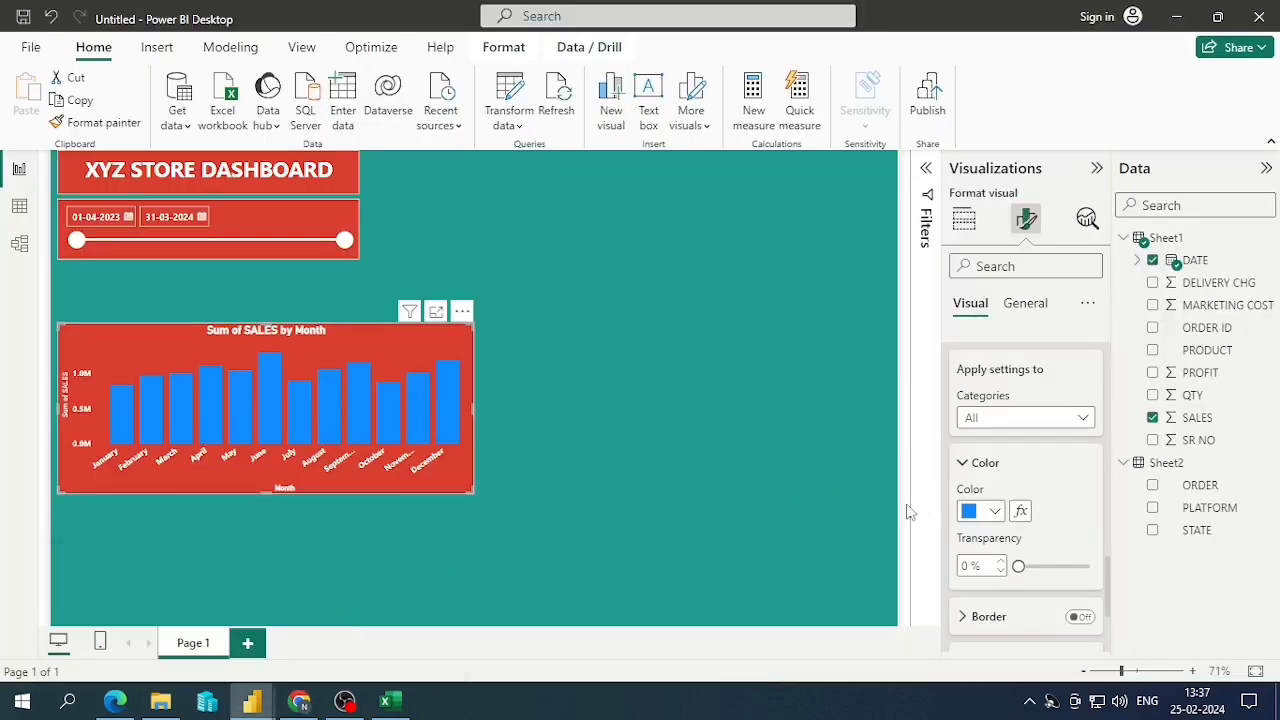
{"action": "left_click", "coordinate": [990, 515]}
{"action": "left_click", "coordinate": [988, 466]}
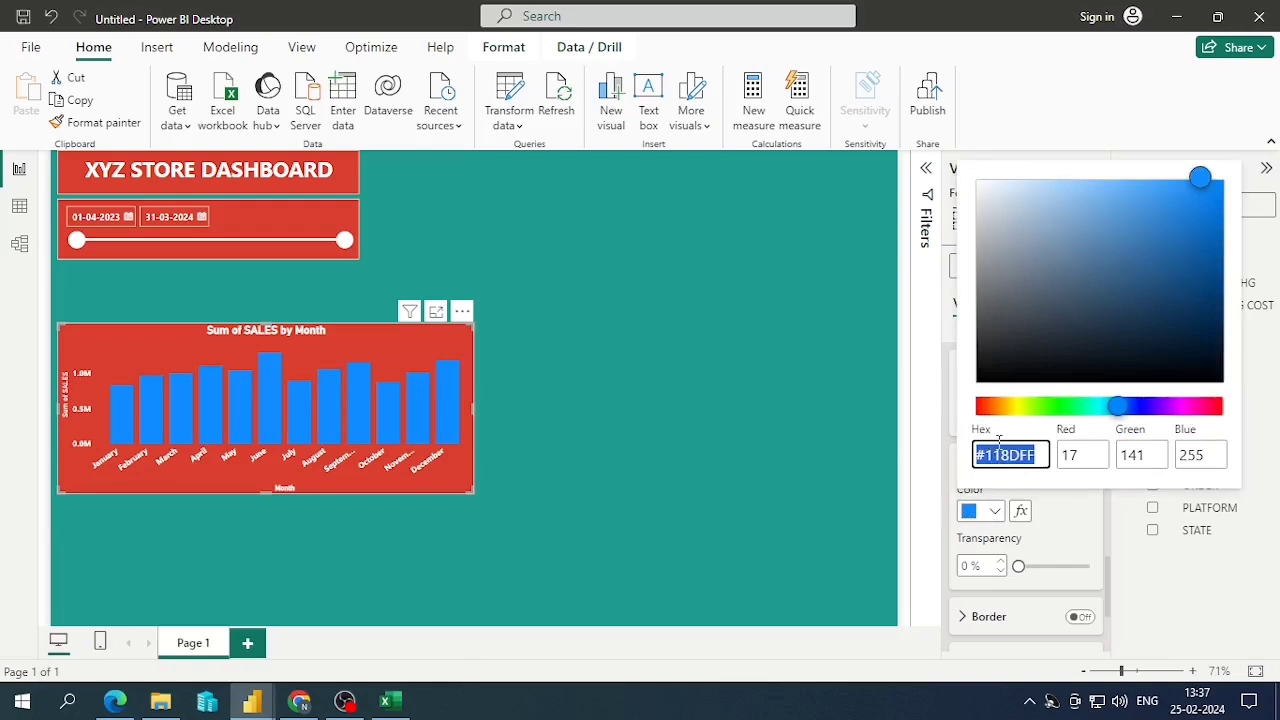
{"action": "key", "text": "ctrl+v"}
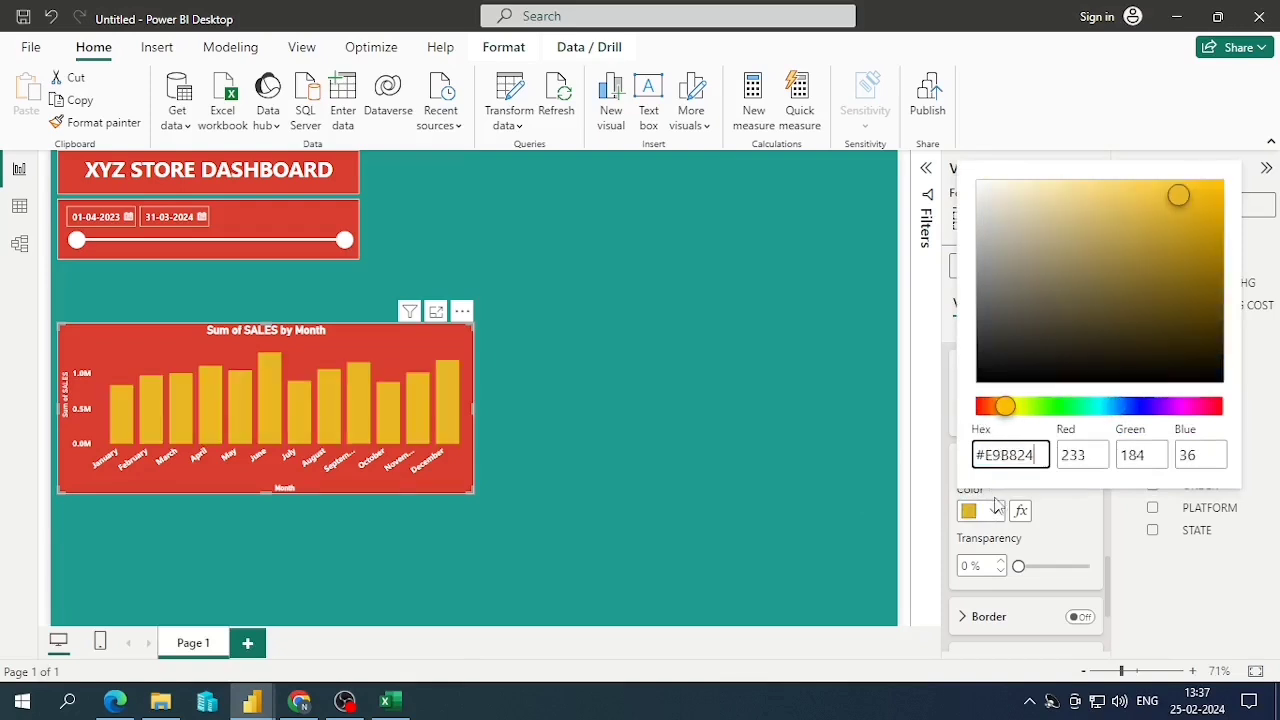
{"action": "left_click", "coordinate": [1050, 533]}
Turn on the border for the sales chart's columns and color it white
{"action": "scroll", "coordinate": [1041, 523], "scroll_direction": "down", "scroll_amount": 2}
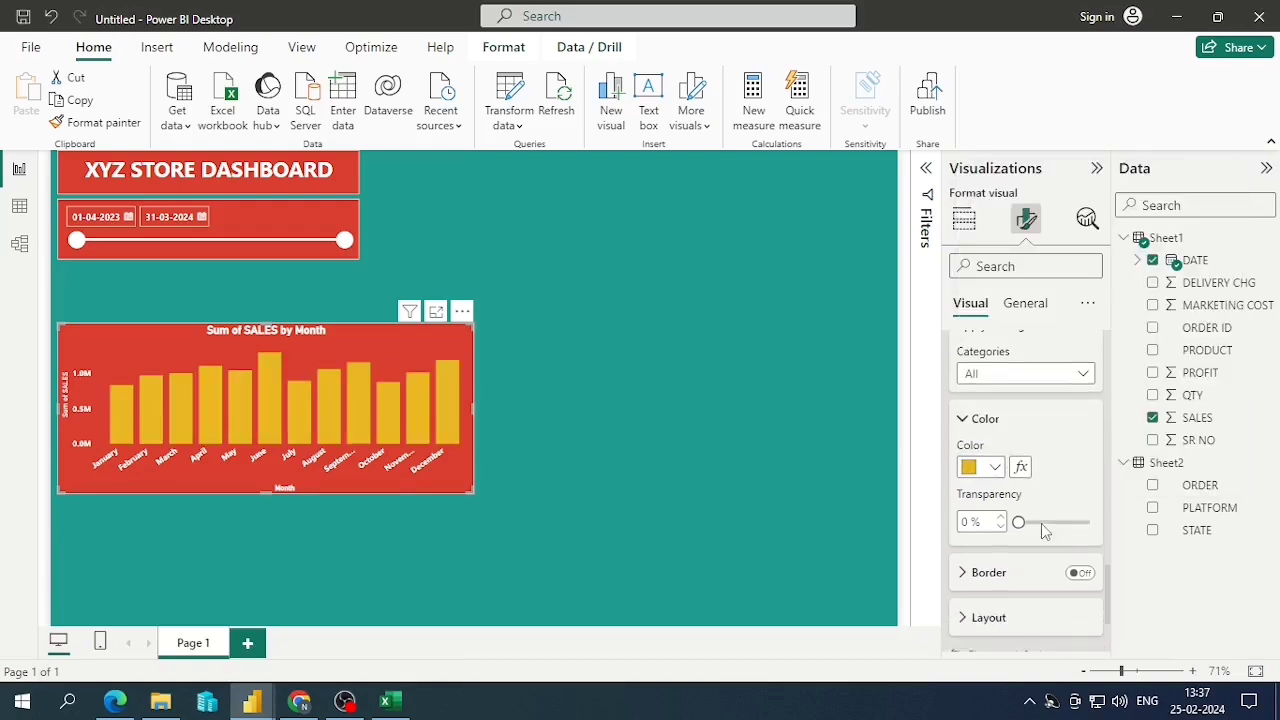
{"action": "left_click", "coordinate": [1072, 523]}
{"action": "left_click", "coordinate": [986, 522]}
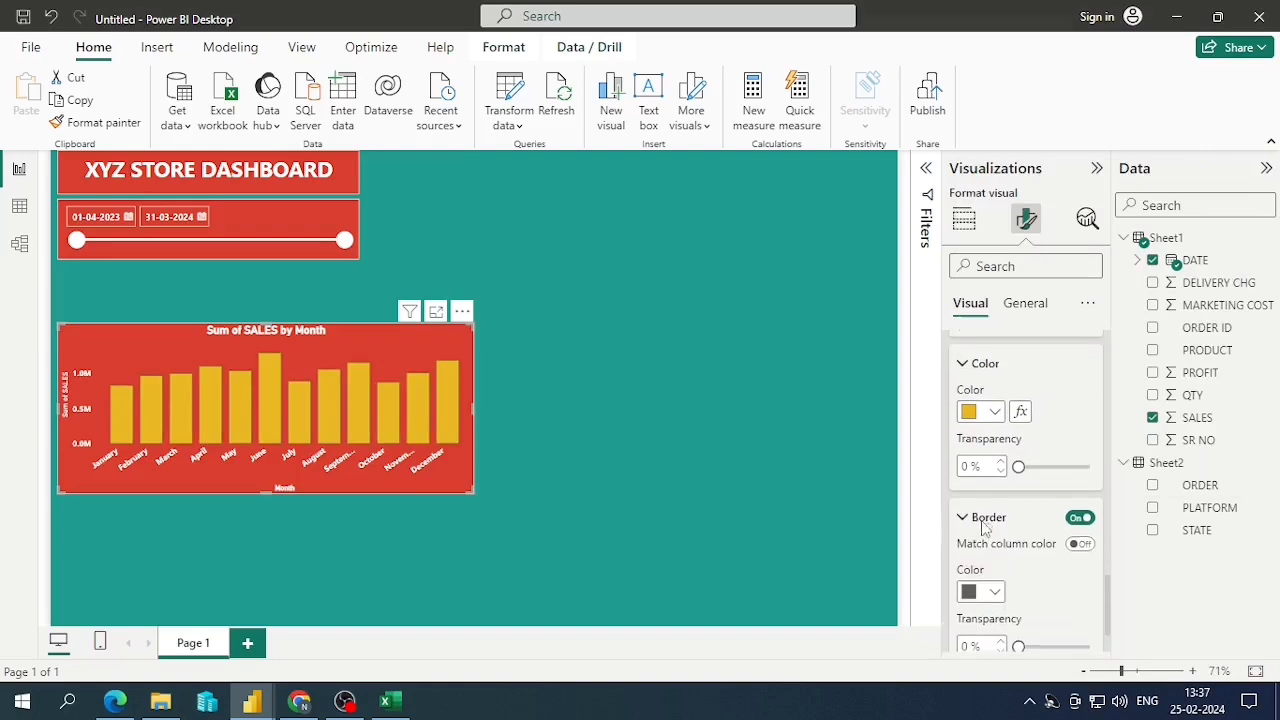
{"action": "scroll", "coordinate": [986, 524], "scroll_direction": "down", "scroll_amount": 2}
{"action": "left_click", "coordinate": [994, 452]}
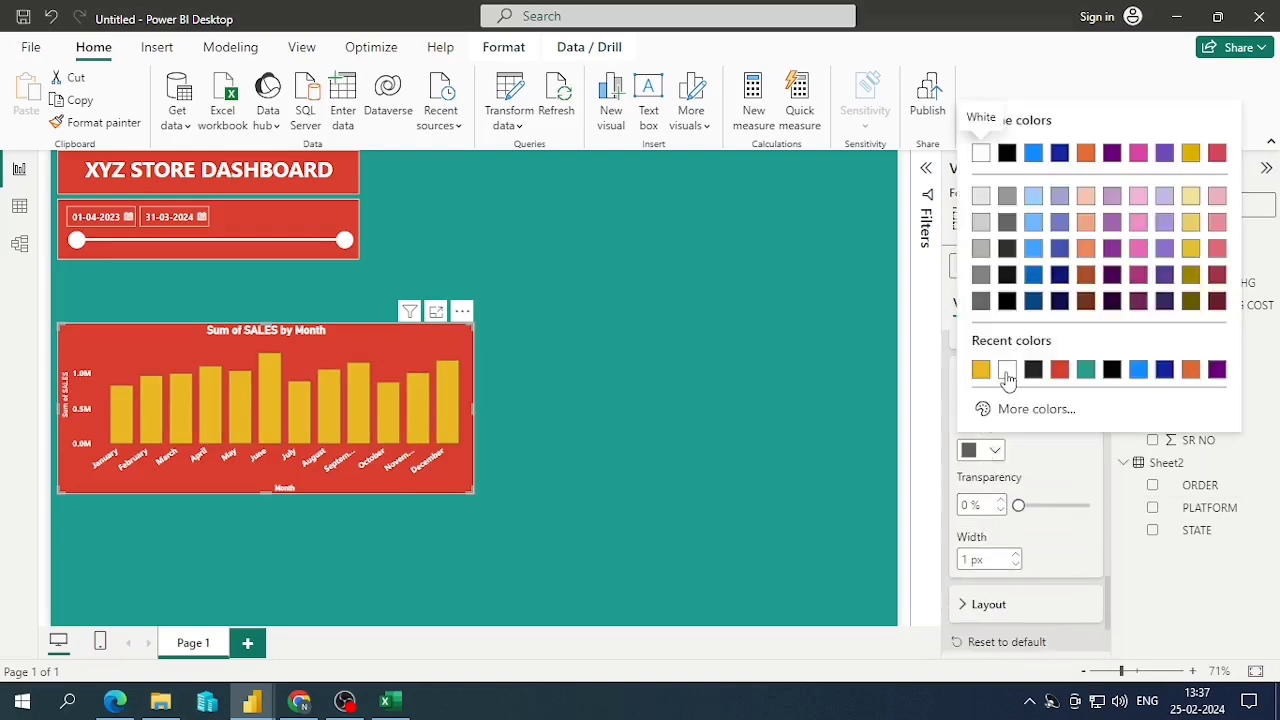
{"action": "left_click", "coordinate": [1007, 370]}
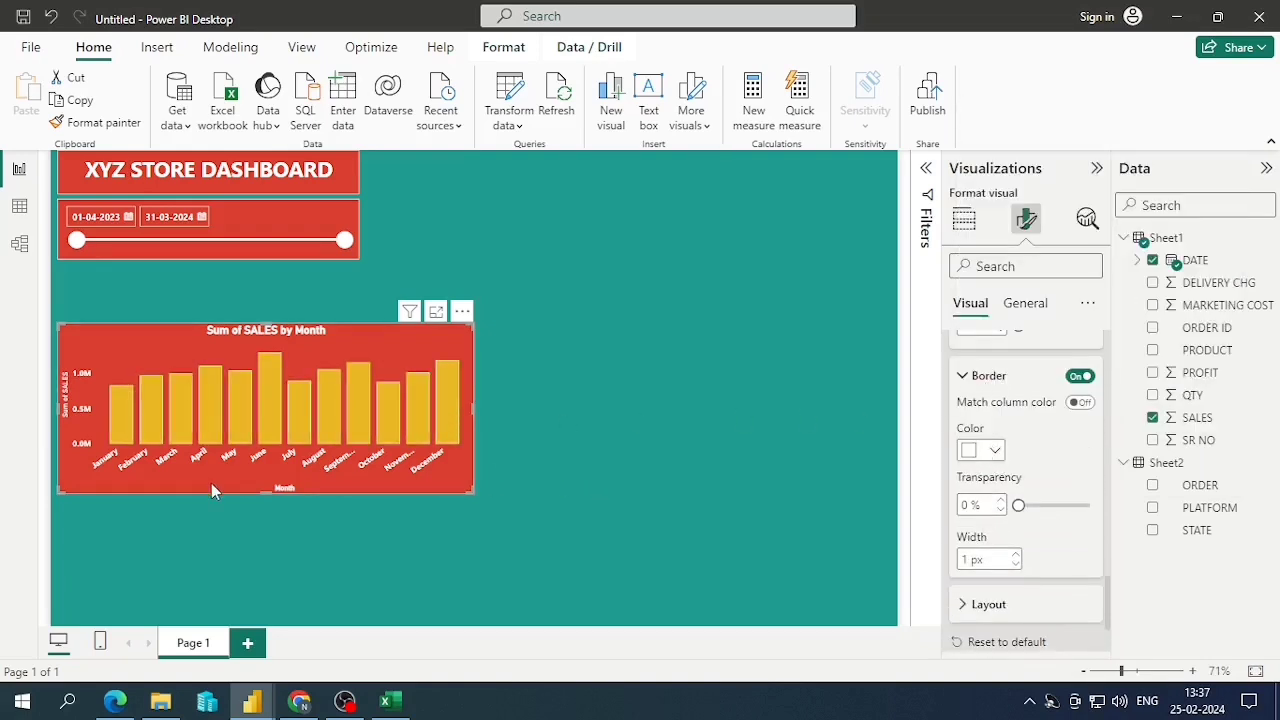
Examine the monthly sales chart in the pro3 reference dashboard, and return to the untitled report
{"action": "key", "text": "alt+Tab"}
{"action": "key", "text": "alt+Tab"}
{"action": "key", "text": "alt+Tab"}
{"action": "key", "text": "Tab"}
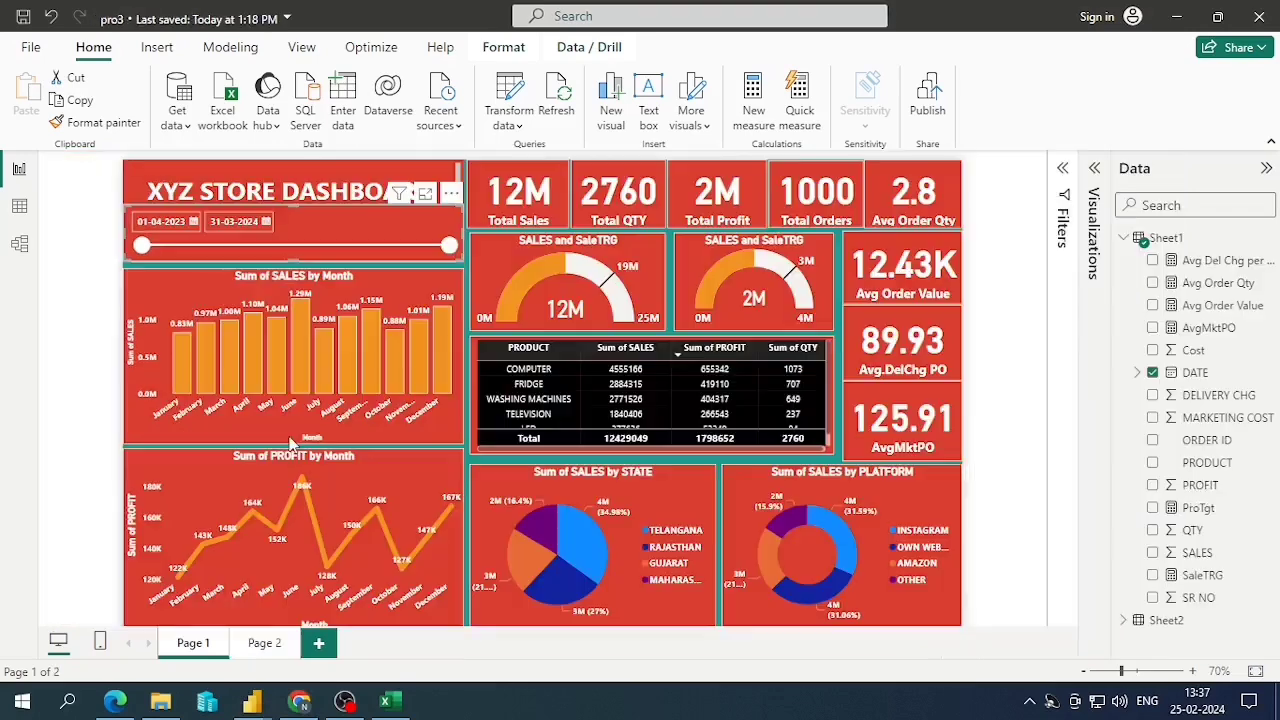
{"action": "mouse_move", "coordinate": [265, 350]}
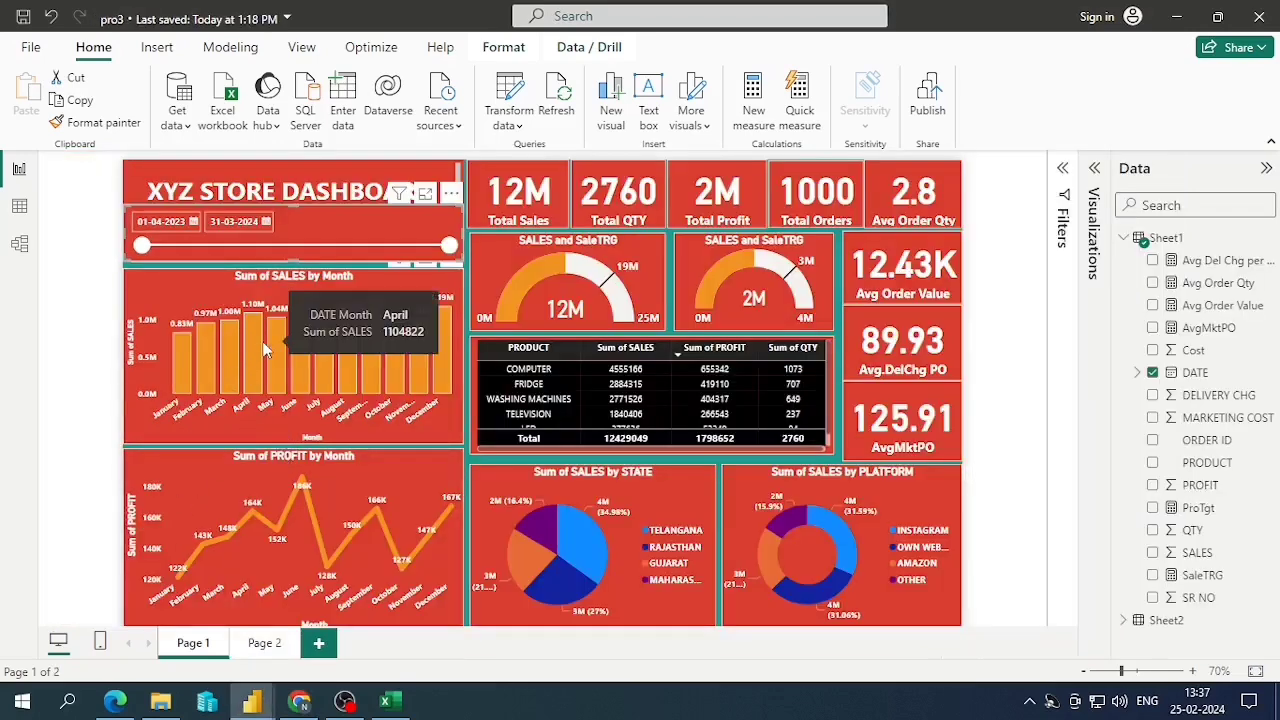
{"action": "key", "text": "alt+Tab"}
{"action": "key", "text": "alt+Tab"}
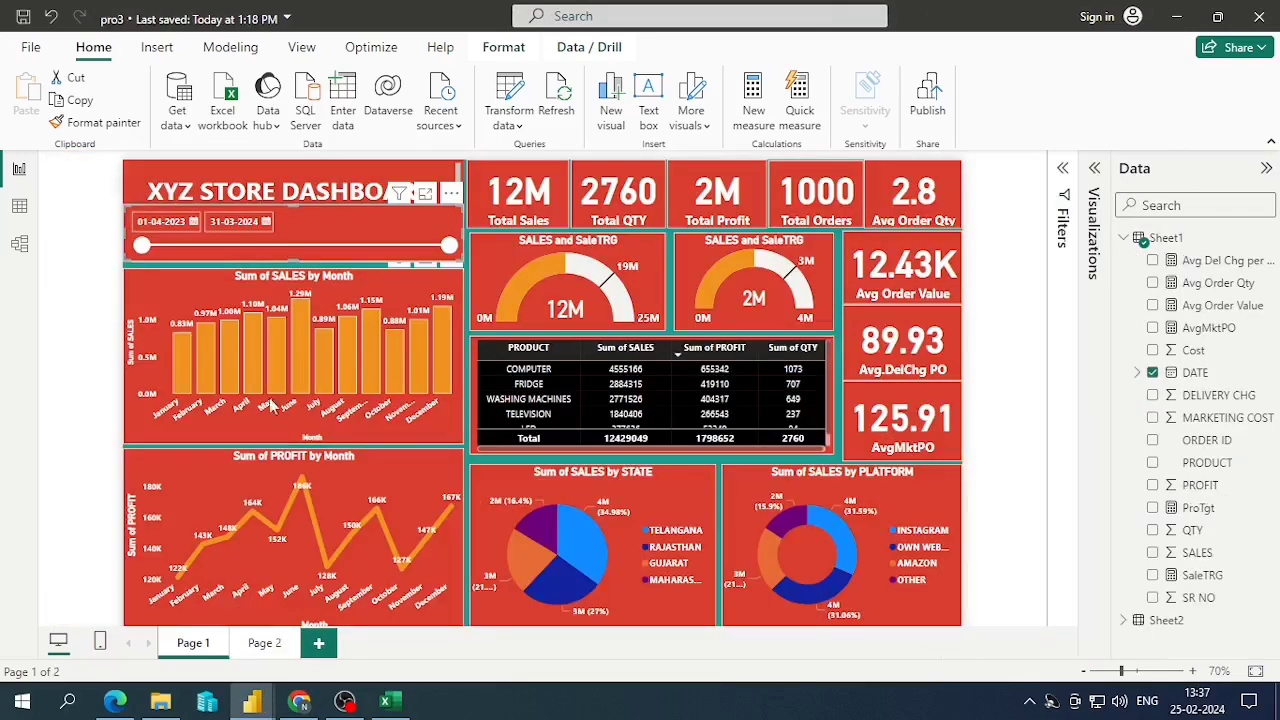
{"action": "key", "text": "alt+Tab"}
{"action": "key", "text": "alt+Tab"}
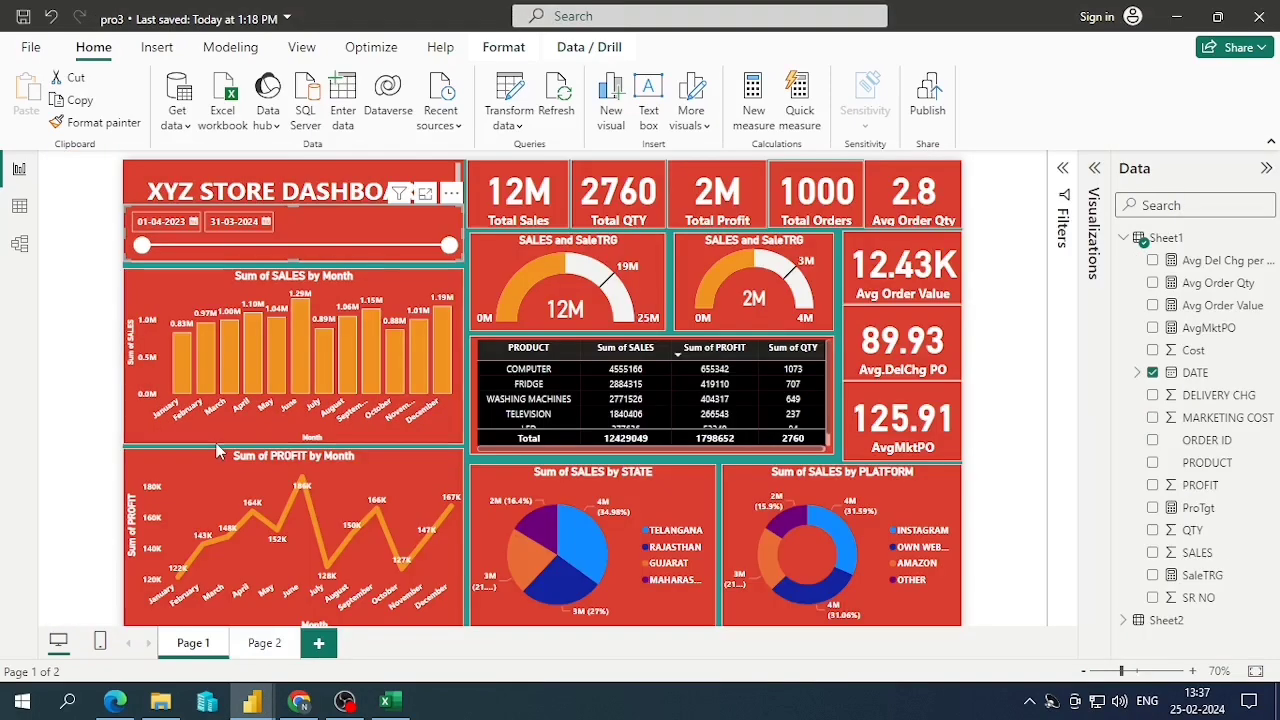
{"action": "key", "text": "alt+Tab"}
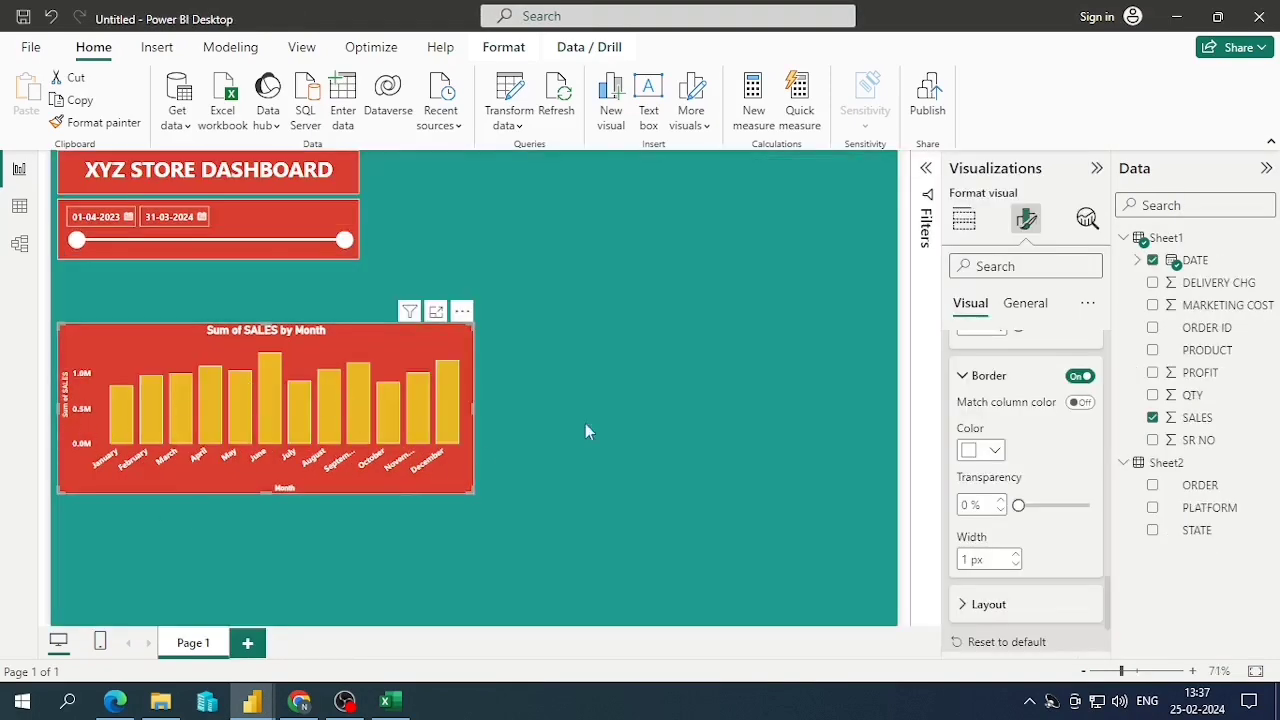
Turn on data labels for the sales chart
{"action": "scroll", "coordinate": [975, 480], "scroll_direction": "down", "scroll_amount": 2}
{"action": "scroll", "coordinate": [990, 515], "scroll_direction": "down", "scroll_amount": 1}
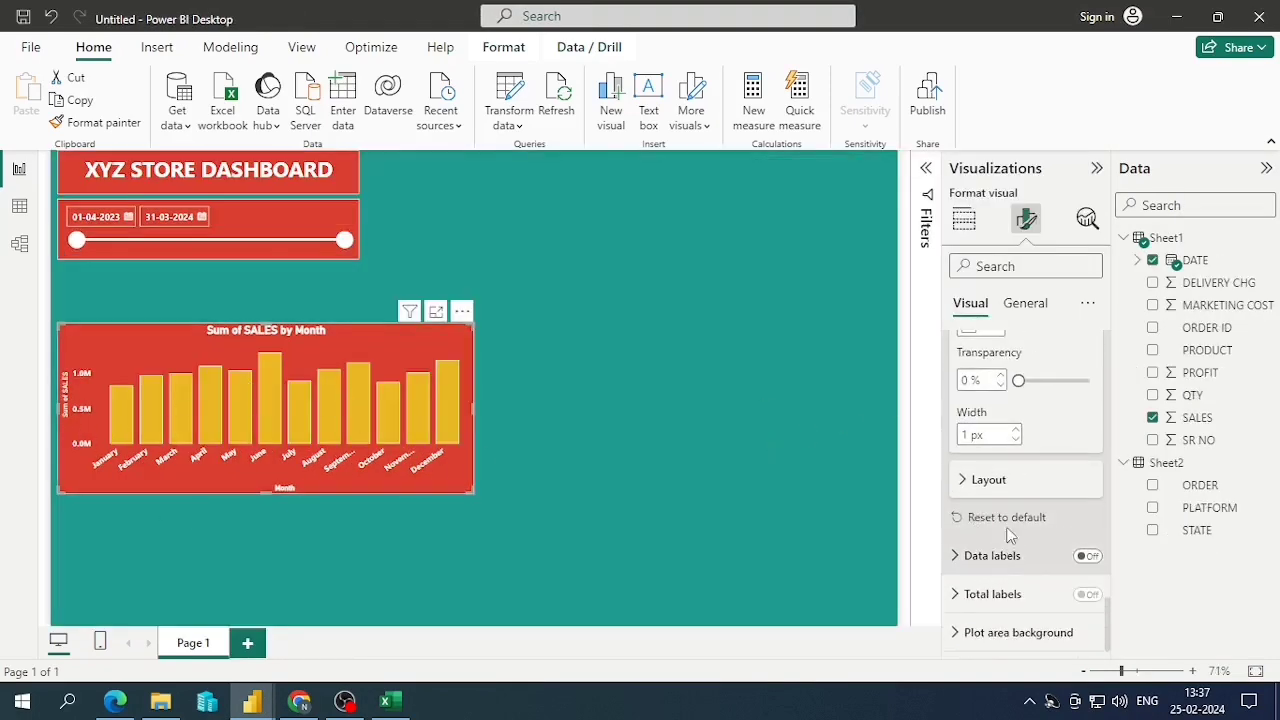
{"action": "left_click", "coordinate": [1080, 557]}
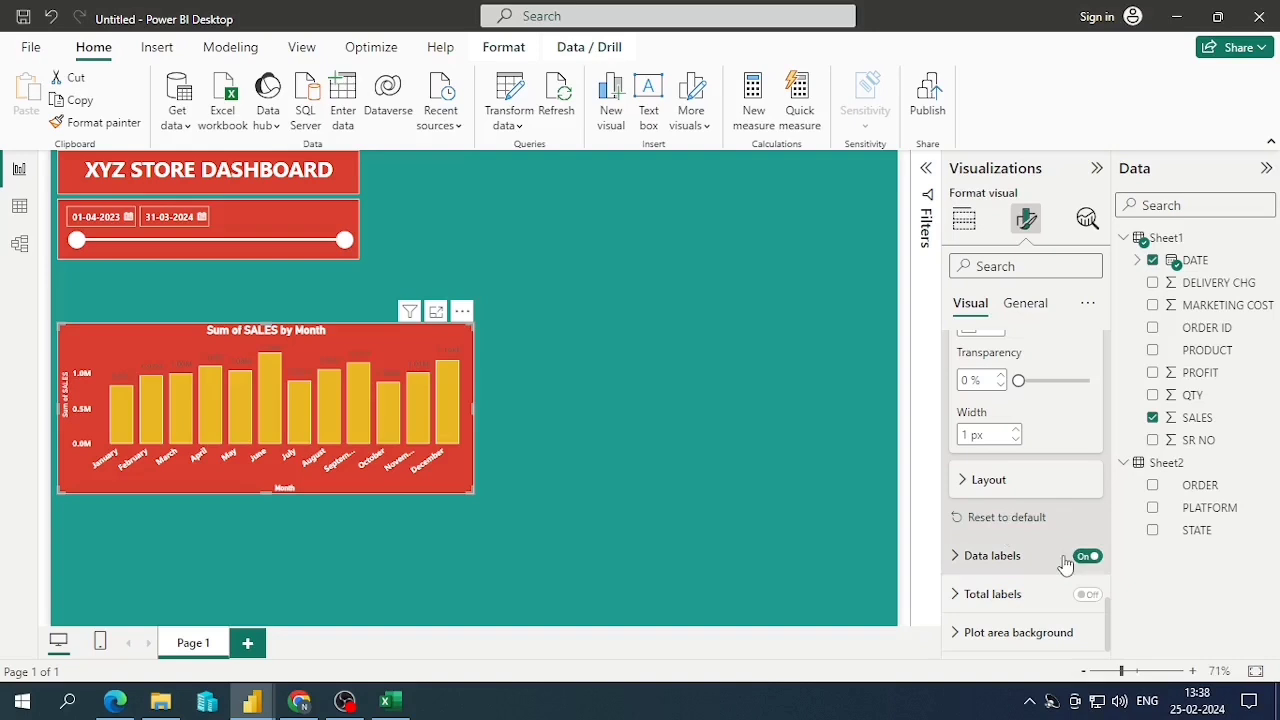
Format the sales chart's data label values as white, bold text
{"action": "left_click", "coordinate": [1000, 557]}
{"action": "scroll", "coordinate": [1000, 500], "scroll_direction": "down", "scroll_amount": 3}
{"action": "scroll", "coordinate": [1008, 465], "scroll_direction": "down", "scroll_amount": 2}
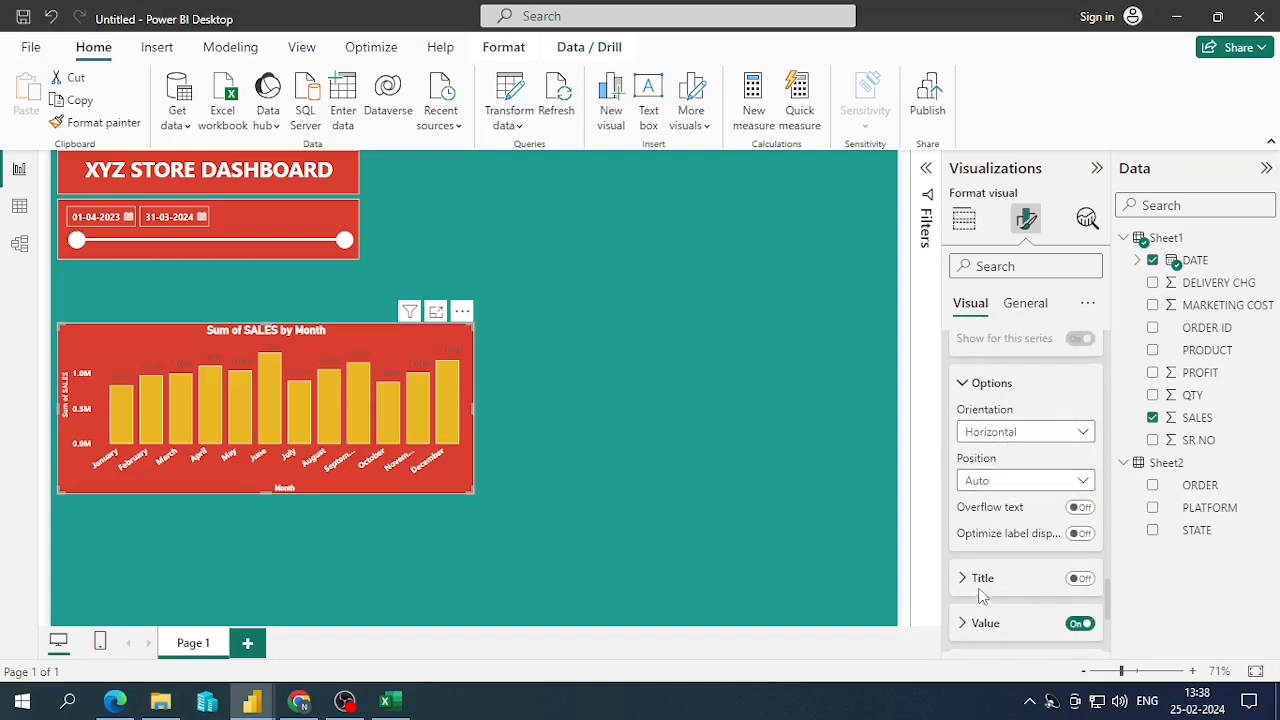
{"action": "left_click", "coordinate": [985, 625]}
{"action": "scroll", "coordinate": [1006, 543], "scroll_direction": "down", "scroll_amount": 4}
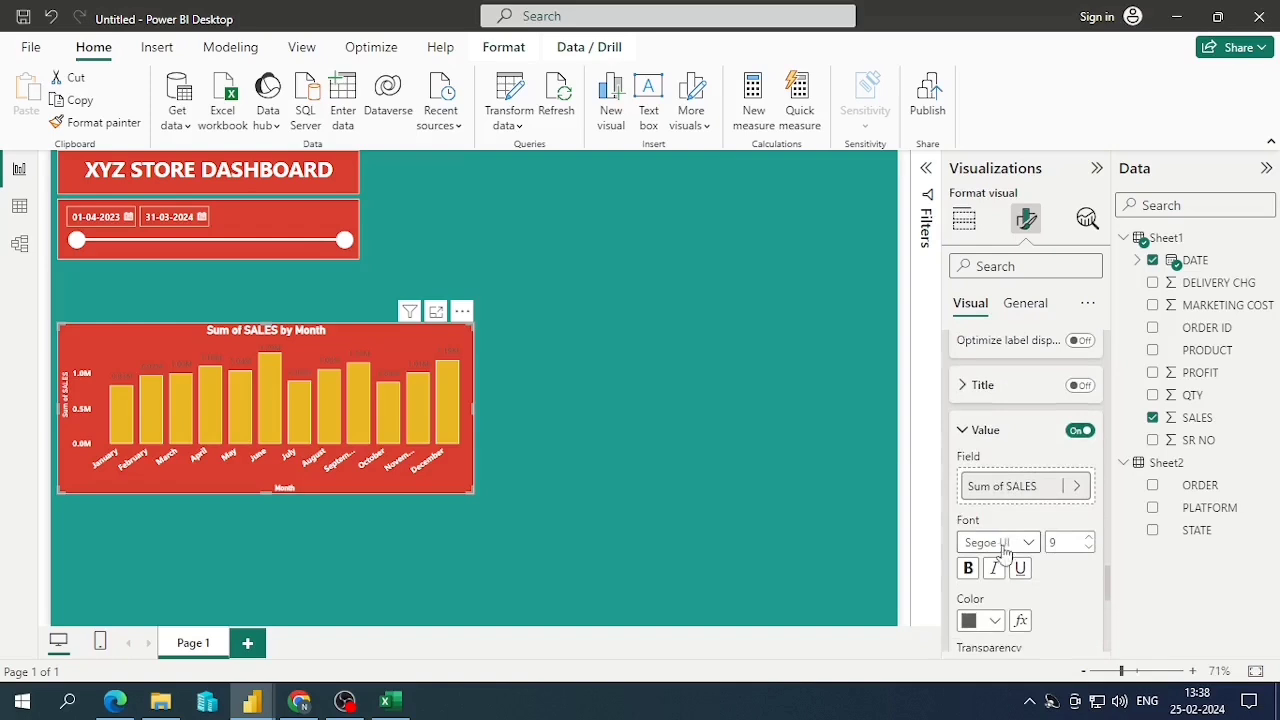
{"action": "left_click", "coordinate": [995, 620]}
{"action": "left_click", "coordinate": [980, 538]}
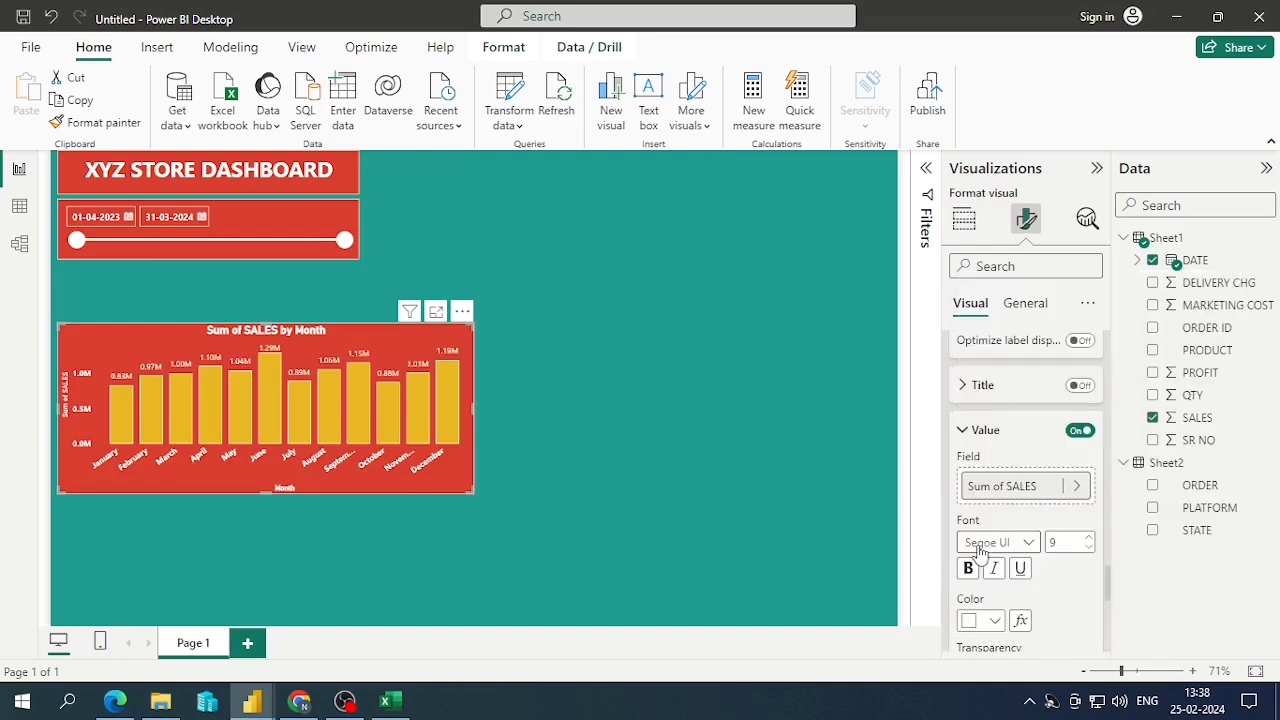
{"action": "left_click", "coordinate": [968, 568]}
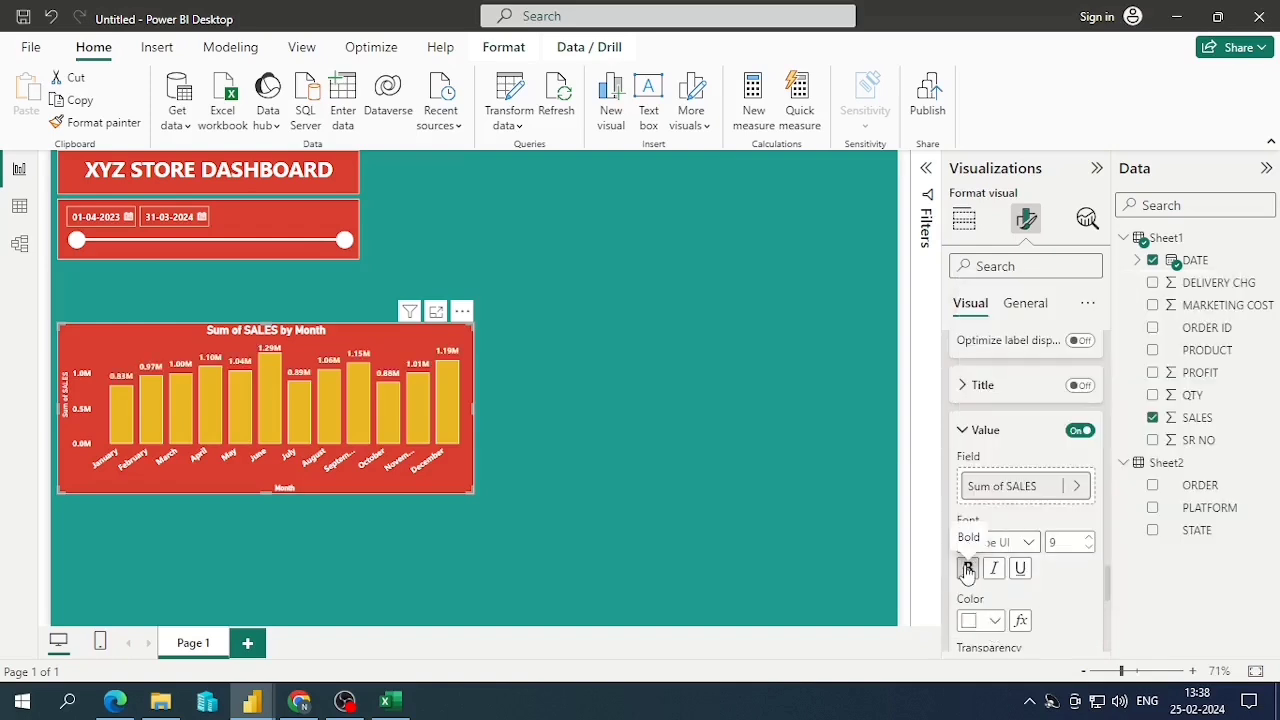
{"action": "left_click", "coordinate": [1090, 541]}
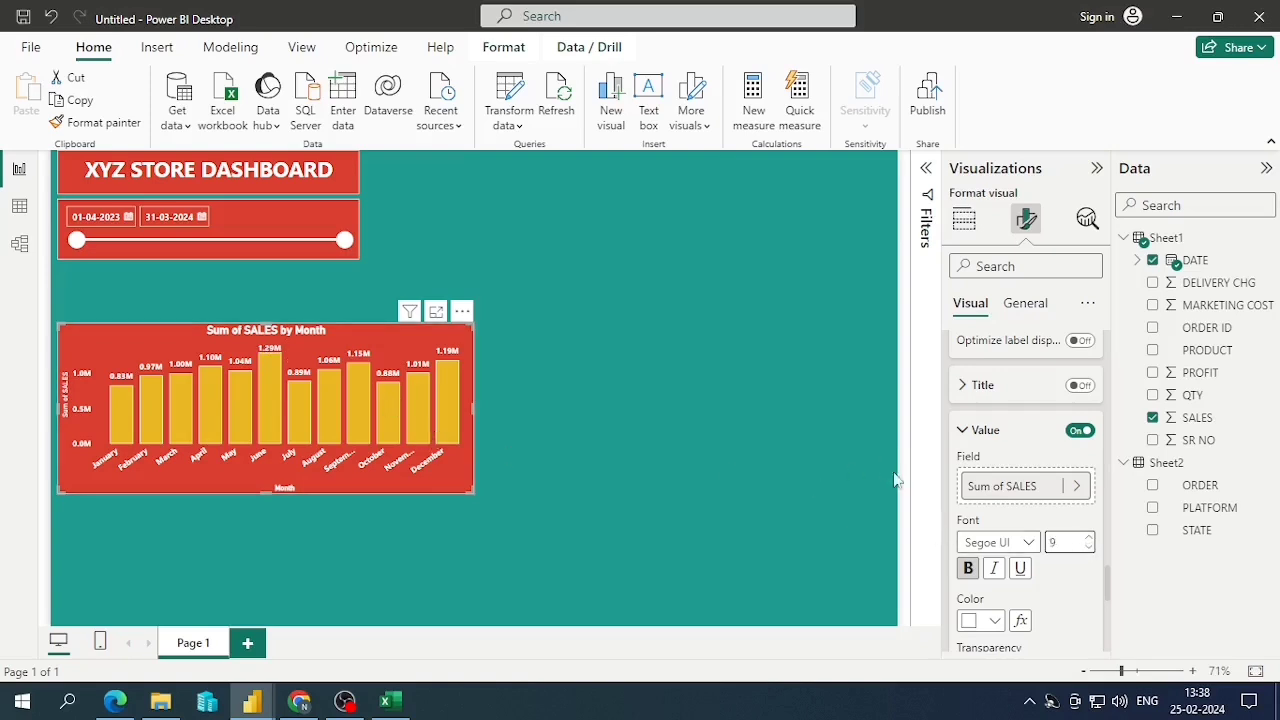
{"action": "scroll", "coordinate": [1006, 482], "scroll_direction": "up", "scroll_amount": 10}
{"action": "scroll", "coordinate": [1006, 482], "scroll_direction": "up", "scroll_amount": 10}
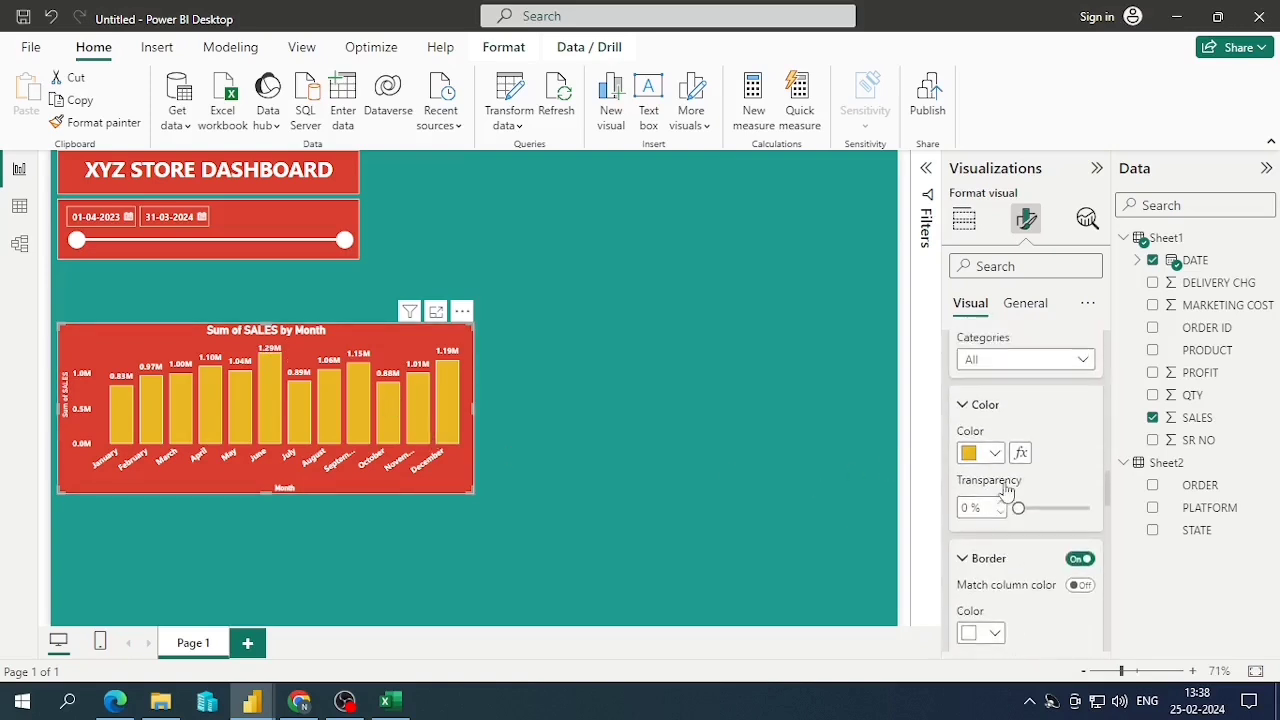
Review the sales chart's X-axis and Y-axis formatting, including the Y-axis range, values and title settings
{"action": "scroll", "coordinate": [996, 479], "scroll_direction": "down", "scroll_amount": 2}
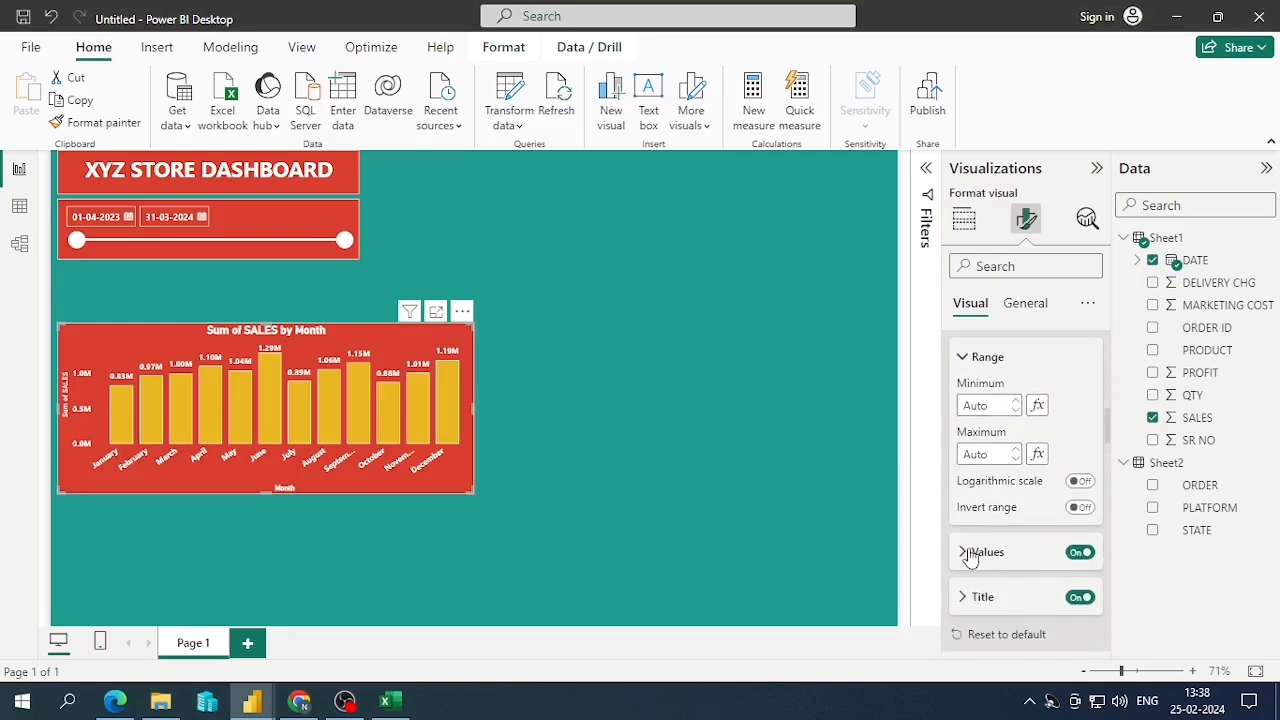
{"action": "left_click", "coordinate": [976, 596]}
{"action": "scroll", "coordinate": [990, 470], "scroll_direction": "down", "scroll_amount": 5}
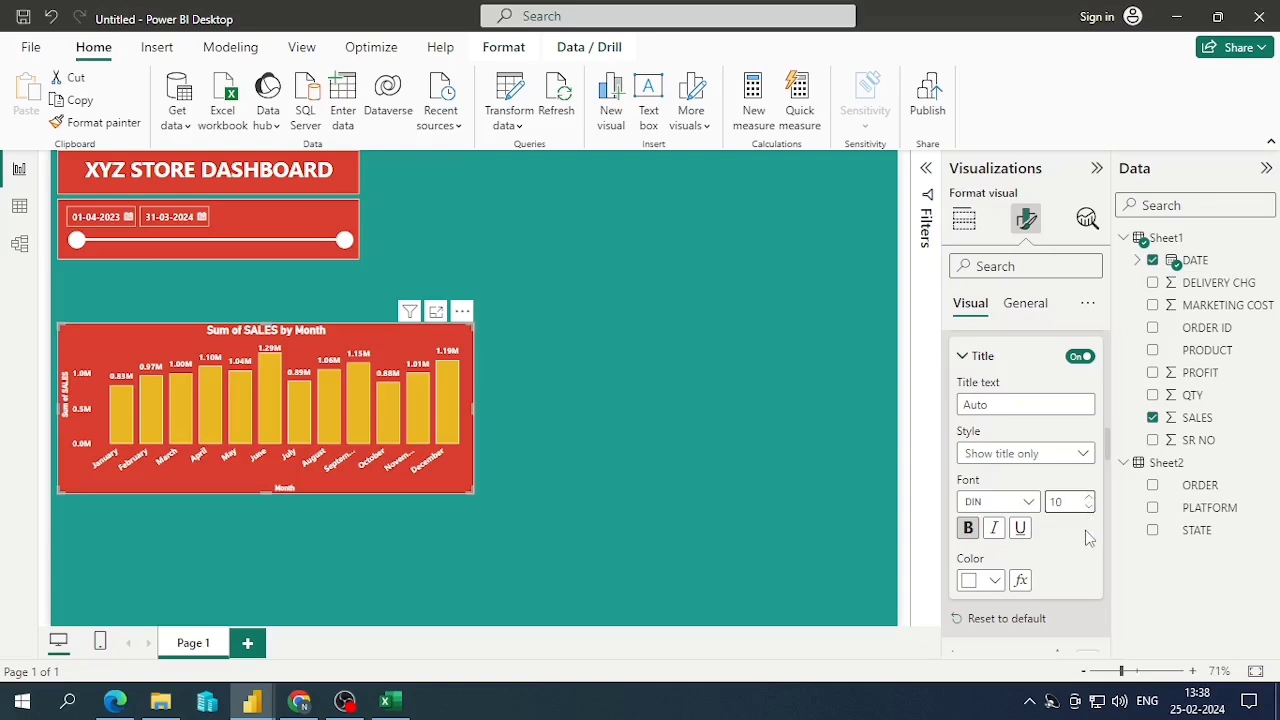
{"action": "scroll", "coordinate": [1048, 519], "scroll_direction": "up", "scroll_amount": 9}
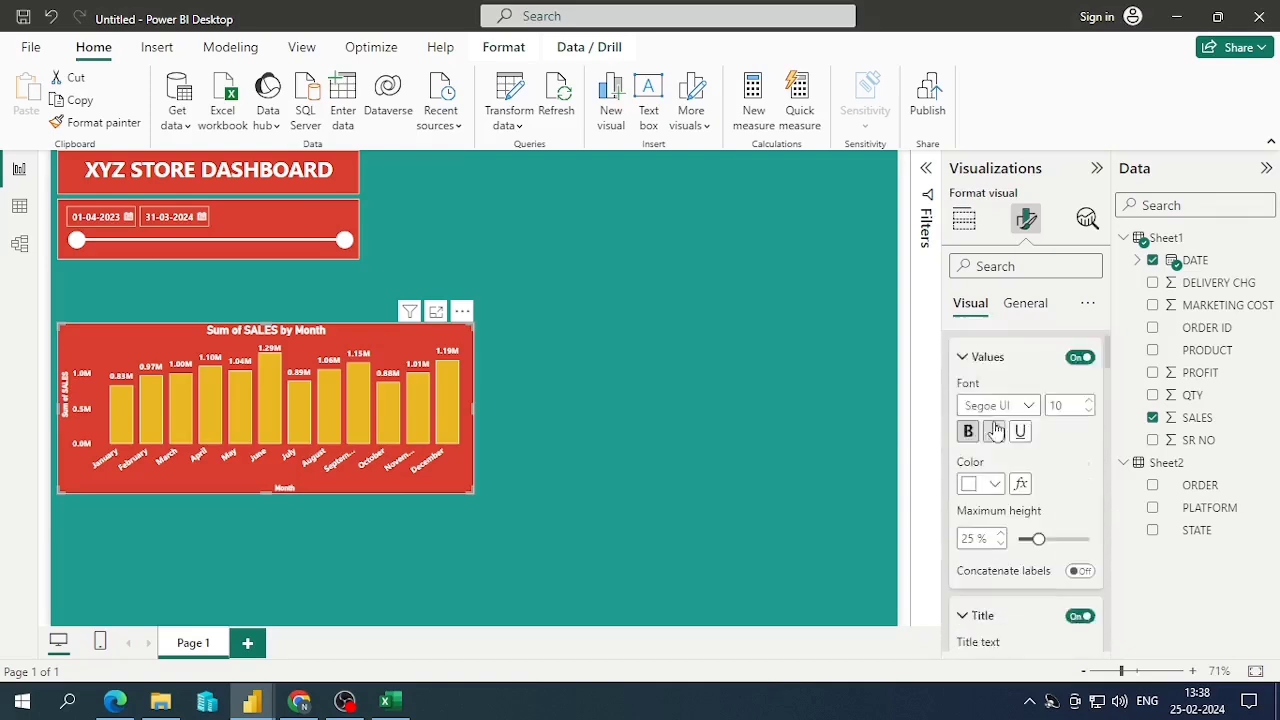
{"action": "scroll", "coordinate": [995, 430], "scroll_direction": "up", "scroll_amount": 1}
{"action": "left_click", "coordinate": [955, 352]}
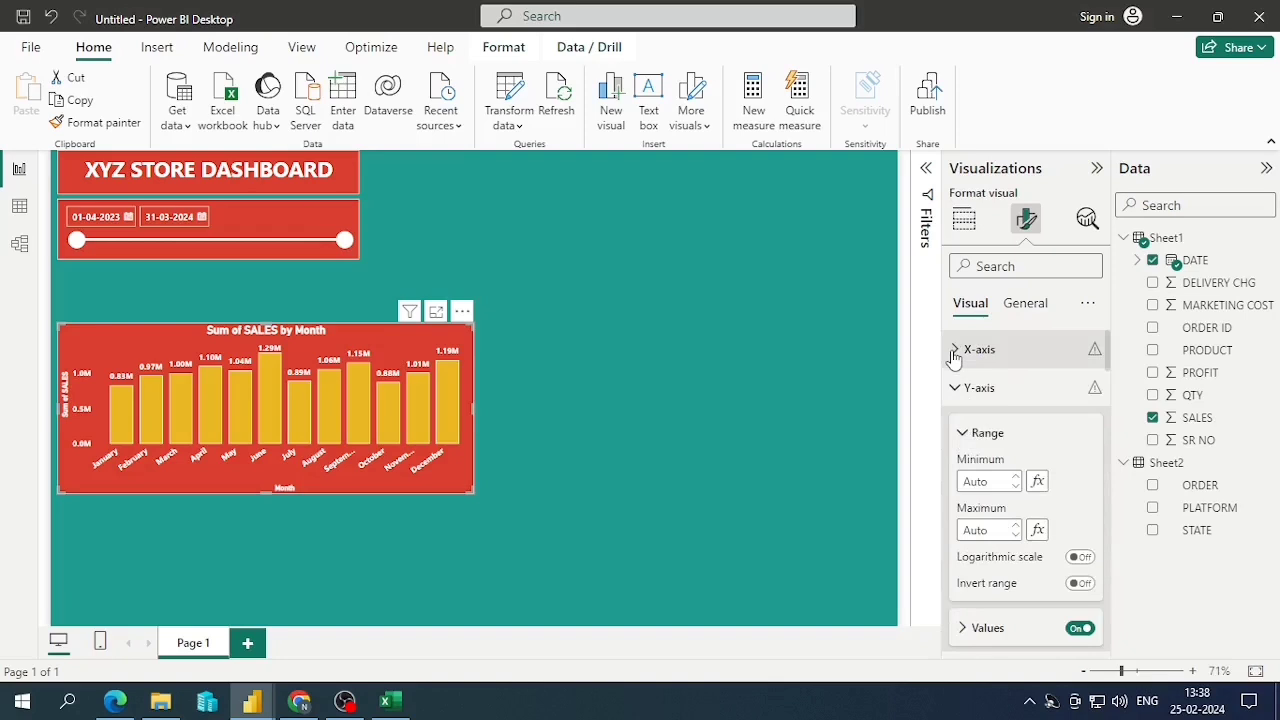
{"action": "left_click", "coordinate": [955, 352]}
{"action": "left_click", "coordinate": [957, 352]}
{"action": "scroll", "coordinate": [963, 438], "scroll_direction": "down", "scroll_amount": 2}
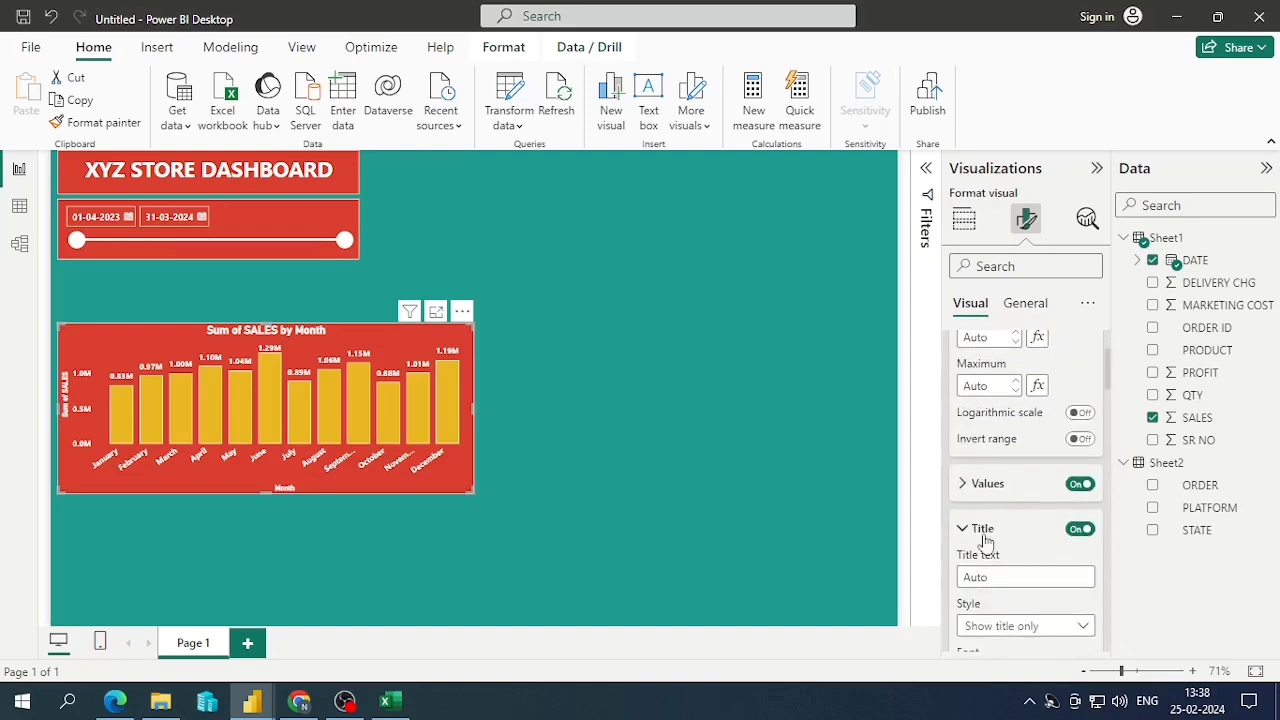
{"action": "scroll", "coordinate": [985, 541], "scroll_direction": "down", "scroll_amount": 3}
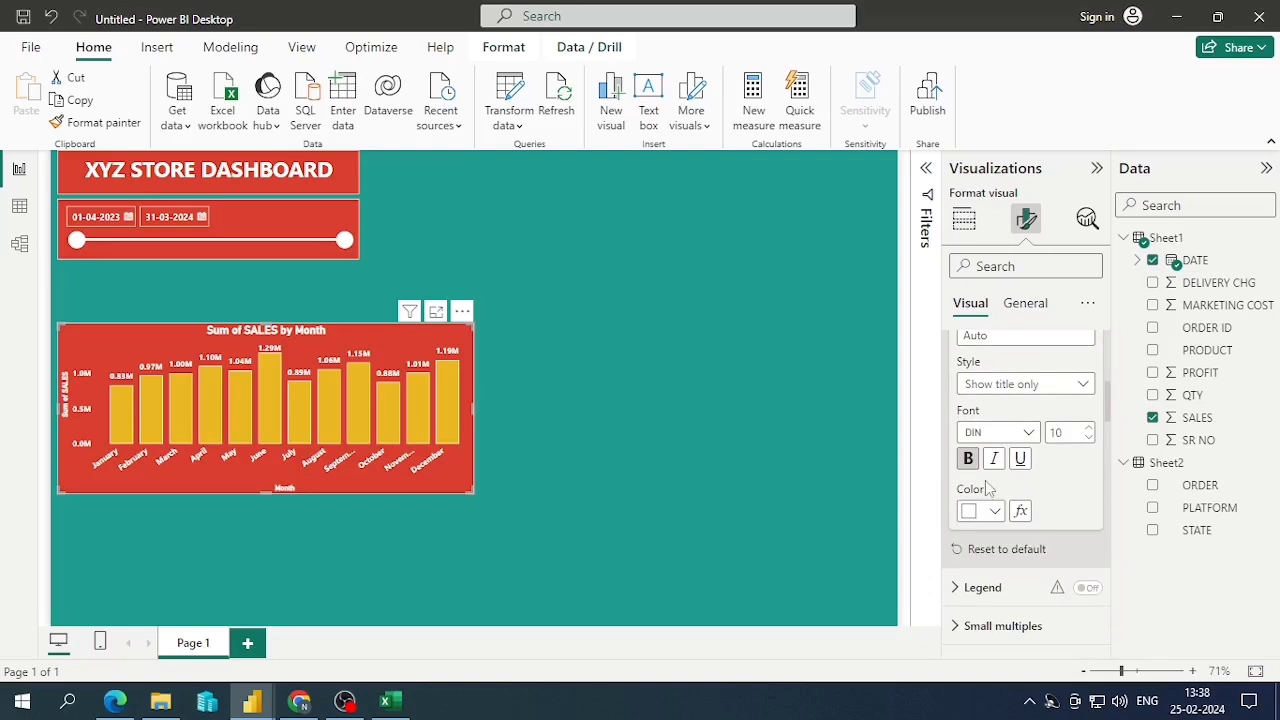
{"action": "scroll", "coordinate": [985, 480], "scroll_direction": "up", "scroll_amount": 2}
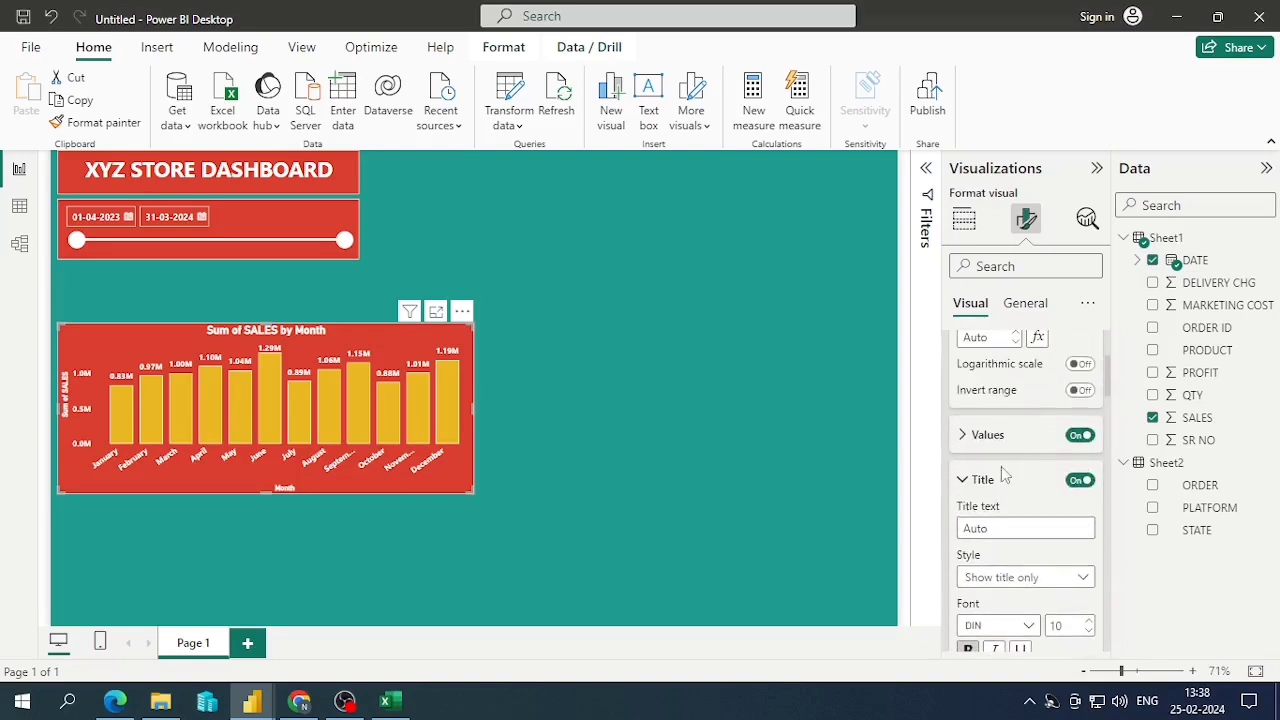
{"action": "left_click", "coordinate": [715, 478]}
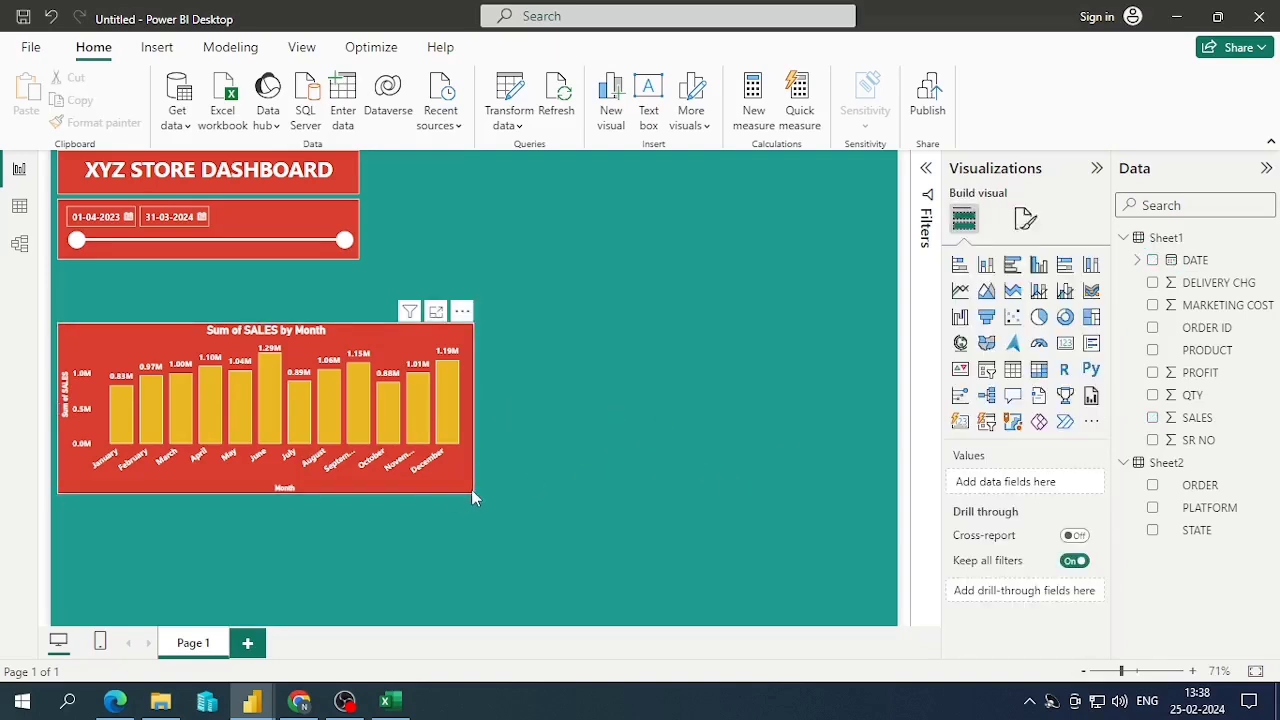
Check the layout in the pro3 reference dashboard, then move the sales chart directly beneath the date slicer and narrow it
{"action": "key", "text": "alt+Tab"}
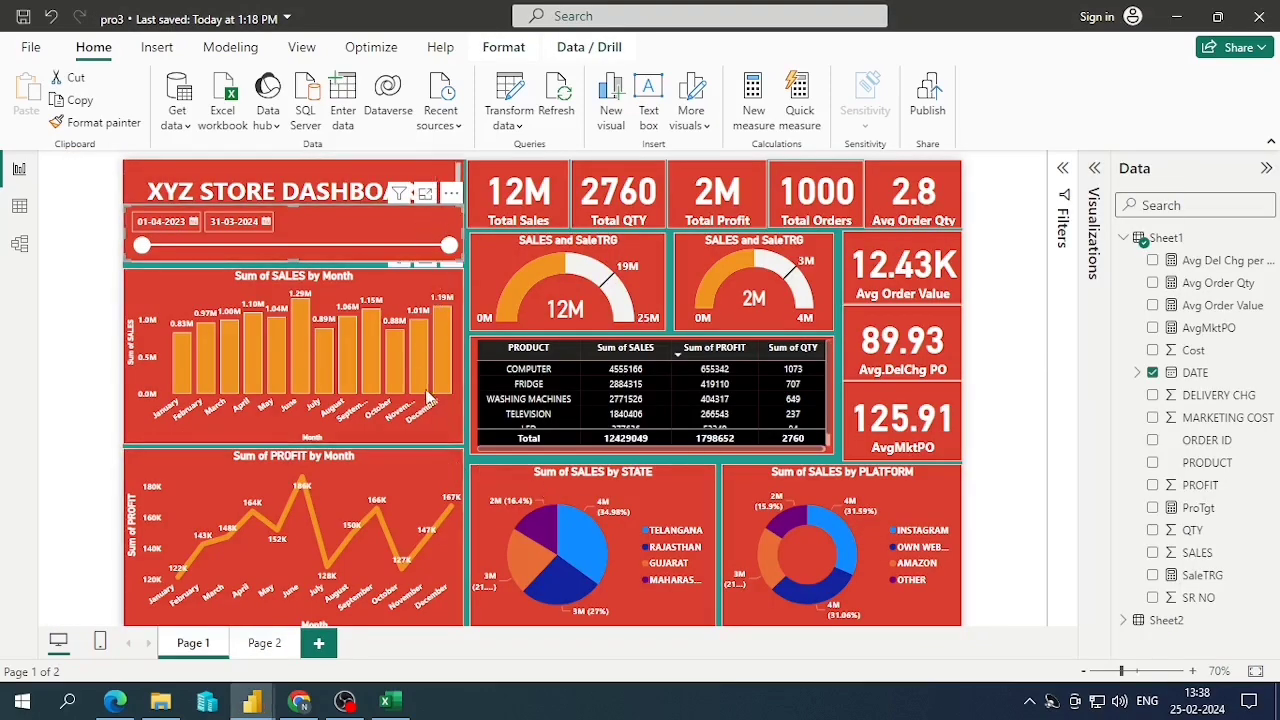
{"action": "key", "text": "alt+Tab"}
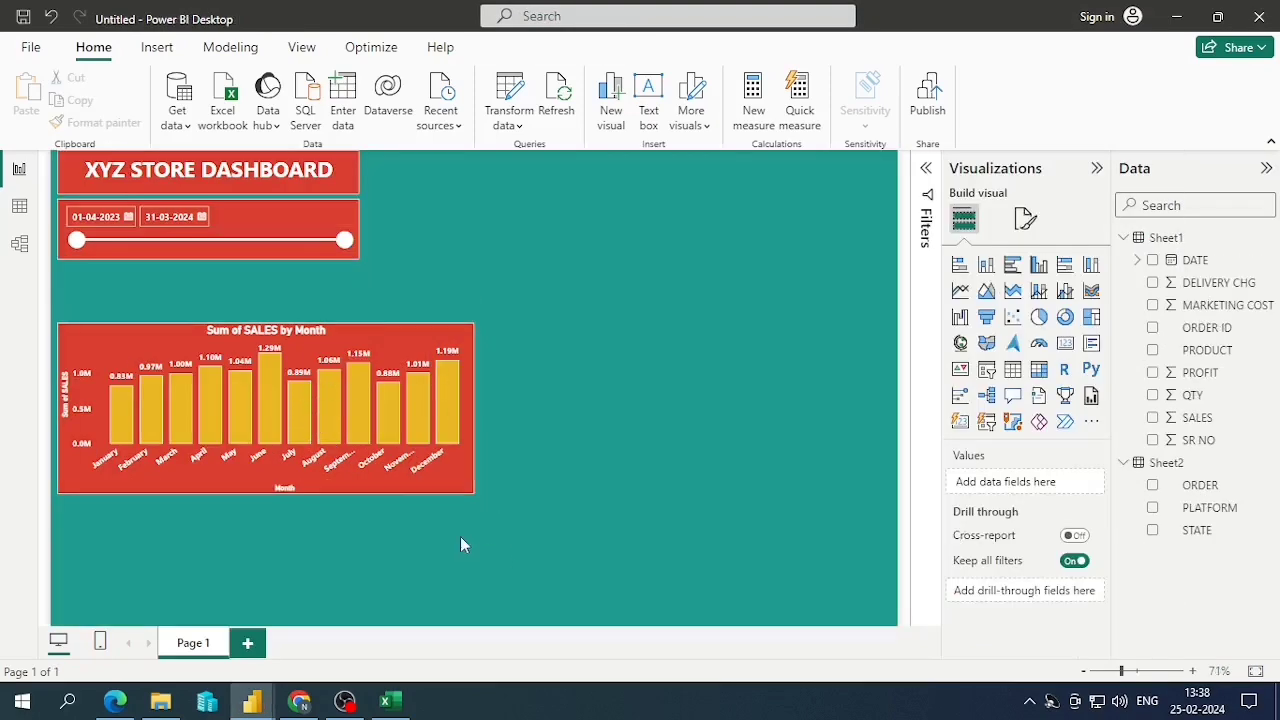
{"action": "left_click", "coordinate": [467, 492]}
{"action": "left_click", "coordinate": [476, 494]}
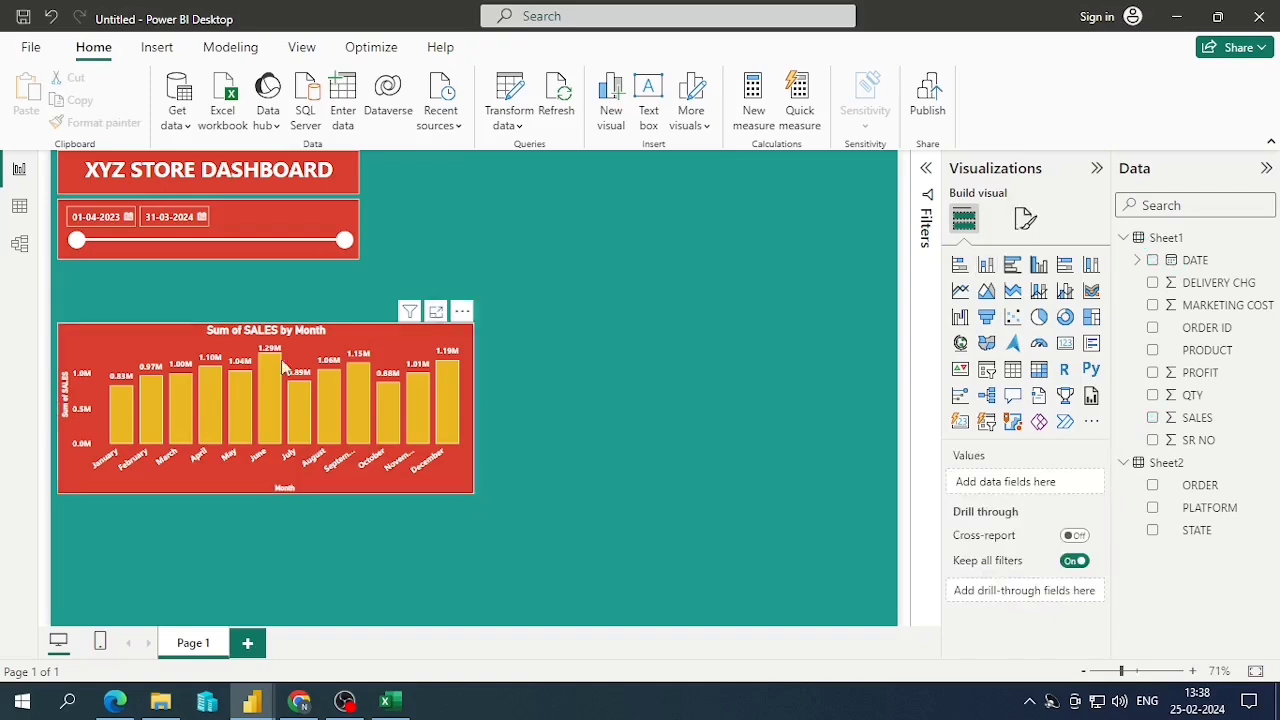
{"action": "left_click_drag", "start_coordinate": [332, 328], "coordinate": [365, 274]}
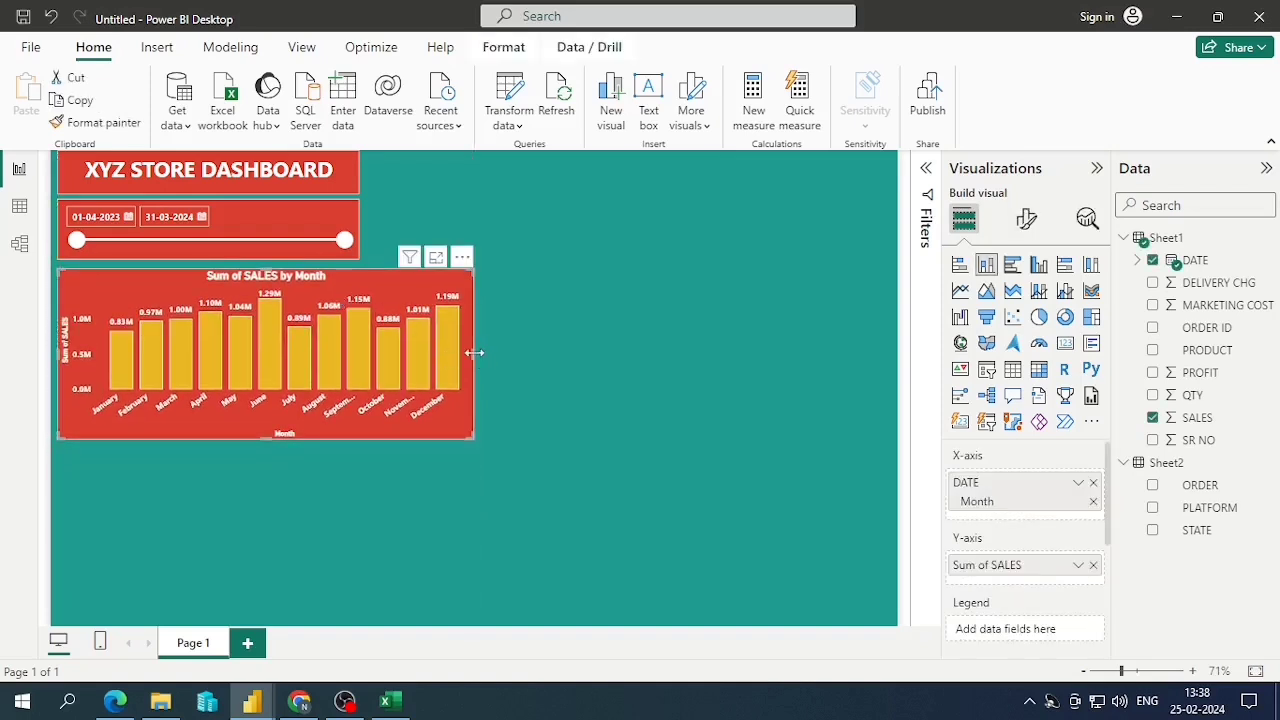
{"action": "left_click_drag", "start_coordinate": [474, 352], "coordinate": [394, 352]}
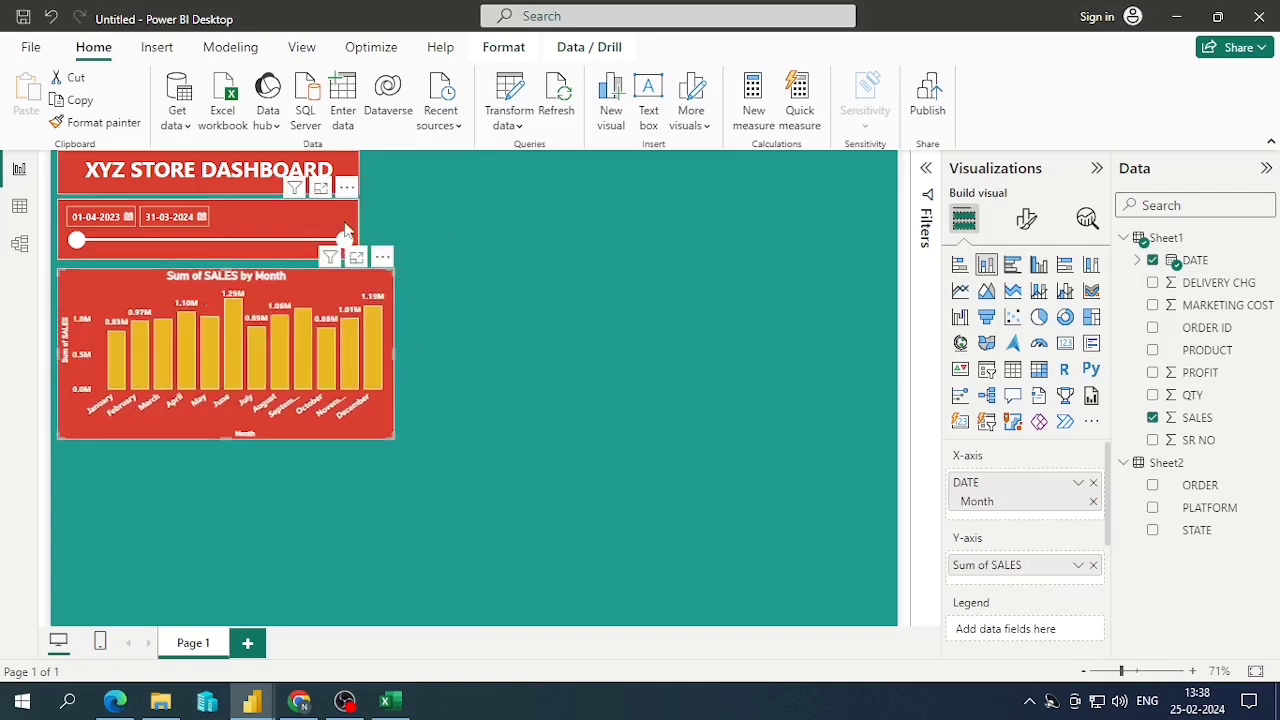
Widen the date slicer to match the sales chart's width, and widen the XYZ STORE DASHBOARD title box
{"action": "left_click", "coordinate": [350, 228]}
{"action": "left_click_drag", "start_coordinate": [360, 229], "coordinate": [392, 234]}
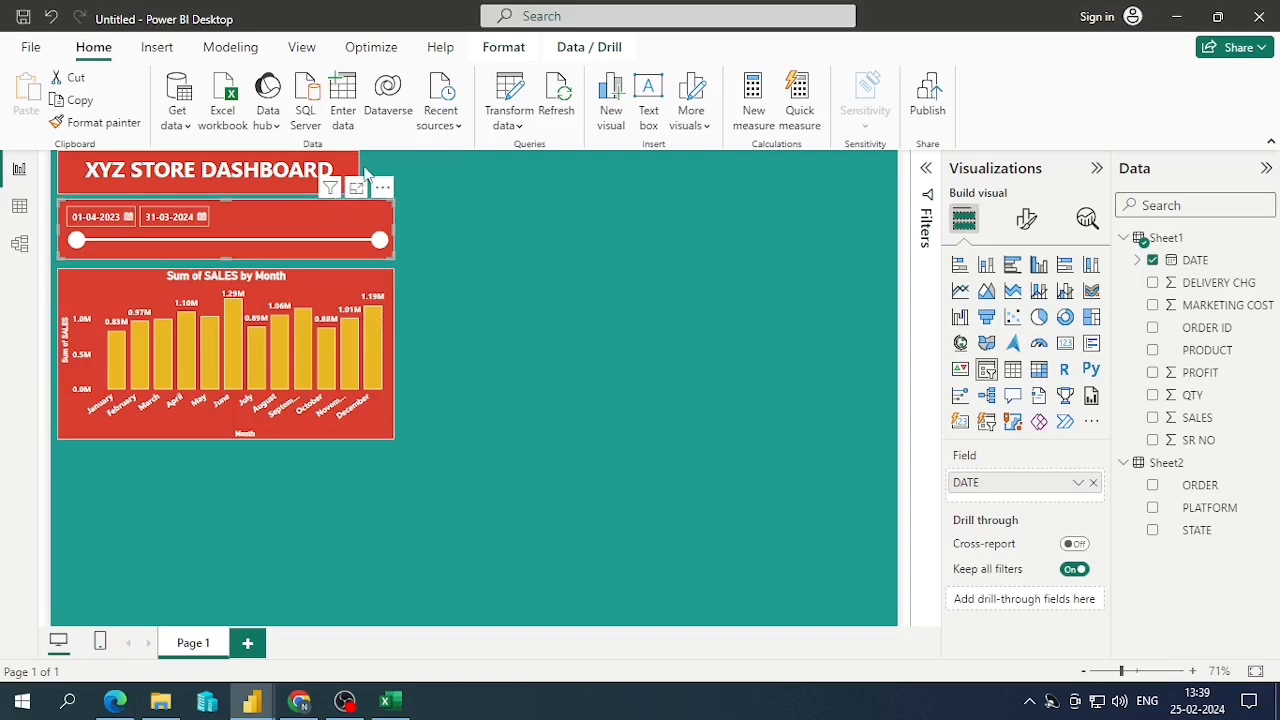
{"action": "left_click", "coordinate": [366, 175]}
{"action": "left_click", "coordinate": [362, 177]}
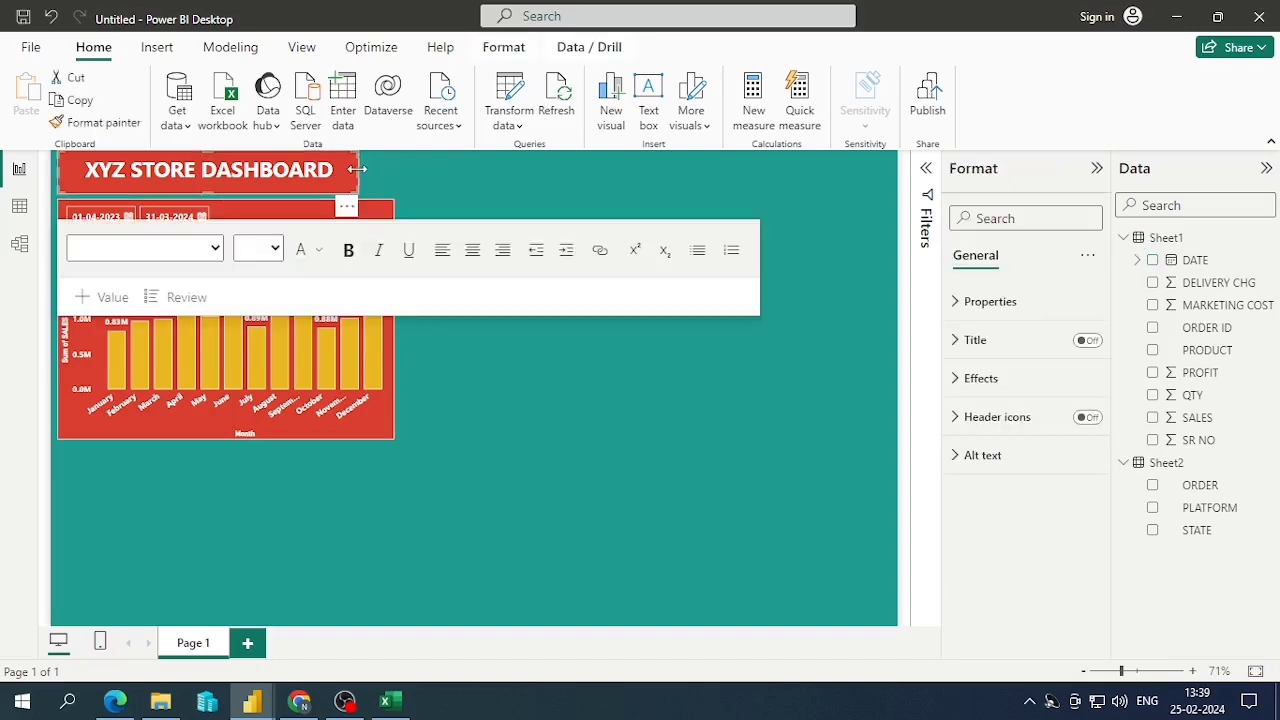
{"action": "left_click_drag", "start_coordinate": [362, 177], "coordinate": [384, 180]}
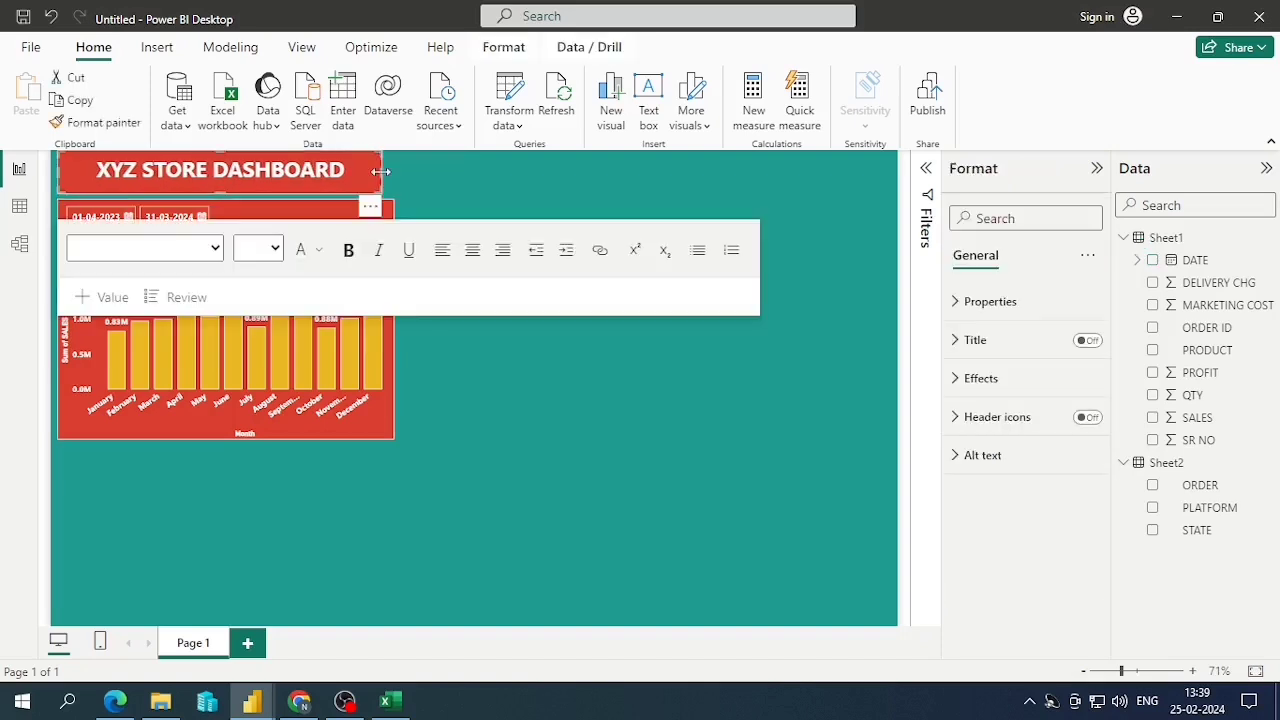
{"action": "left_click", "coordinate": [409, 183]}
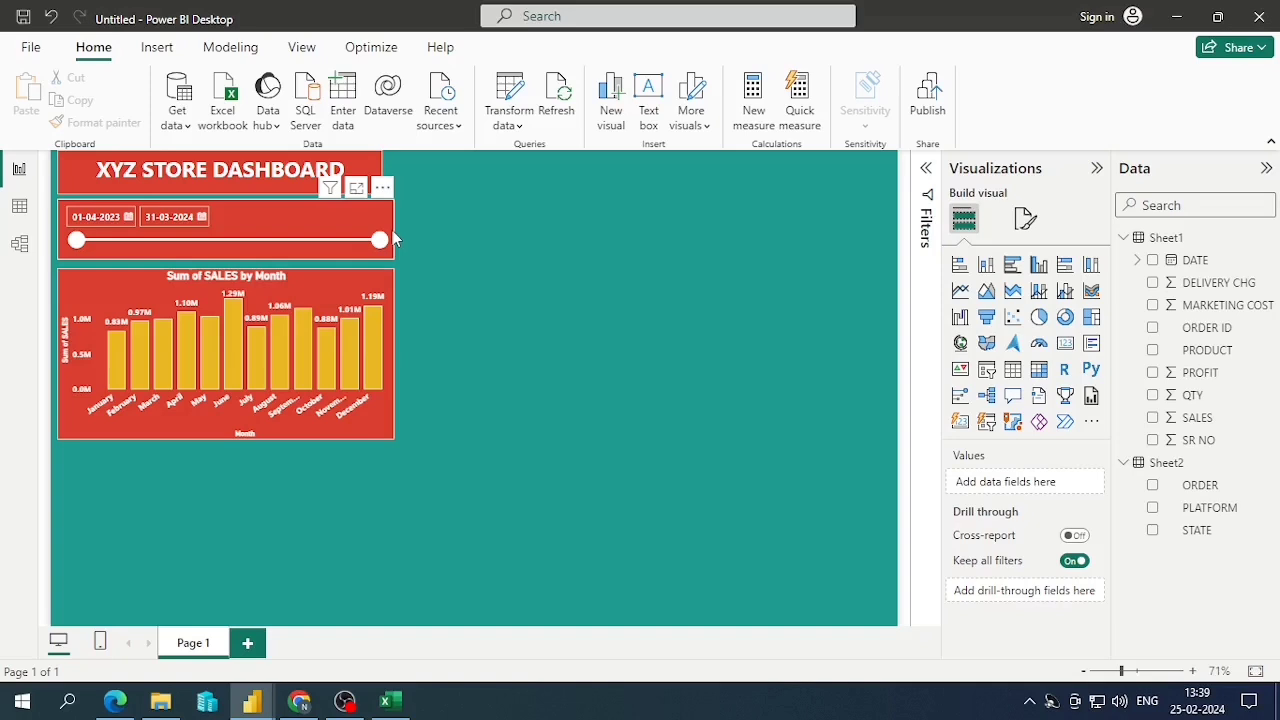
Narrow the date slicer and the sales chart so their right edges align with the title box
{"action": "left_click", "coordinate": [393, 234]}
{"action": "left_click_drag", "start_coordinate": [393, 234], "coordinate": [384, 229]}
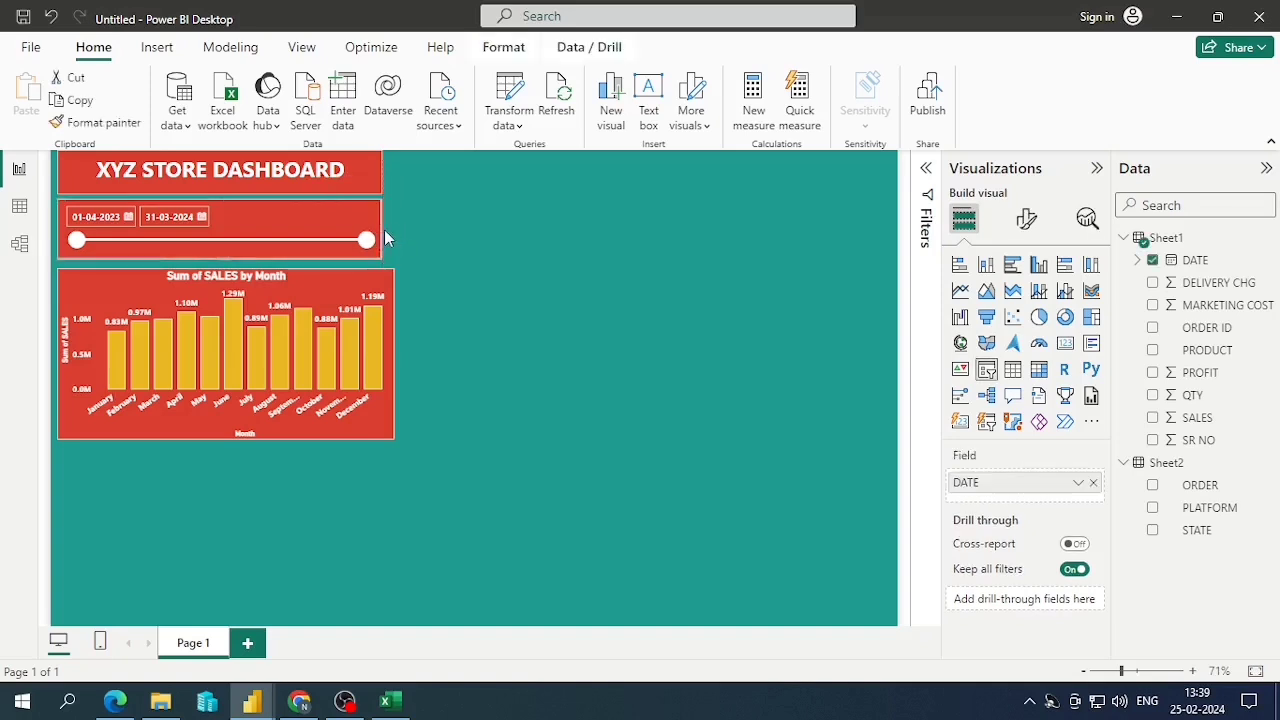
{"action": "left_click", "coordinate": [396, 353]}
{"action": "left_click", "coordinate": [386, 352]}
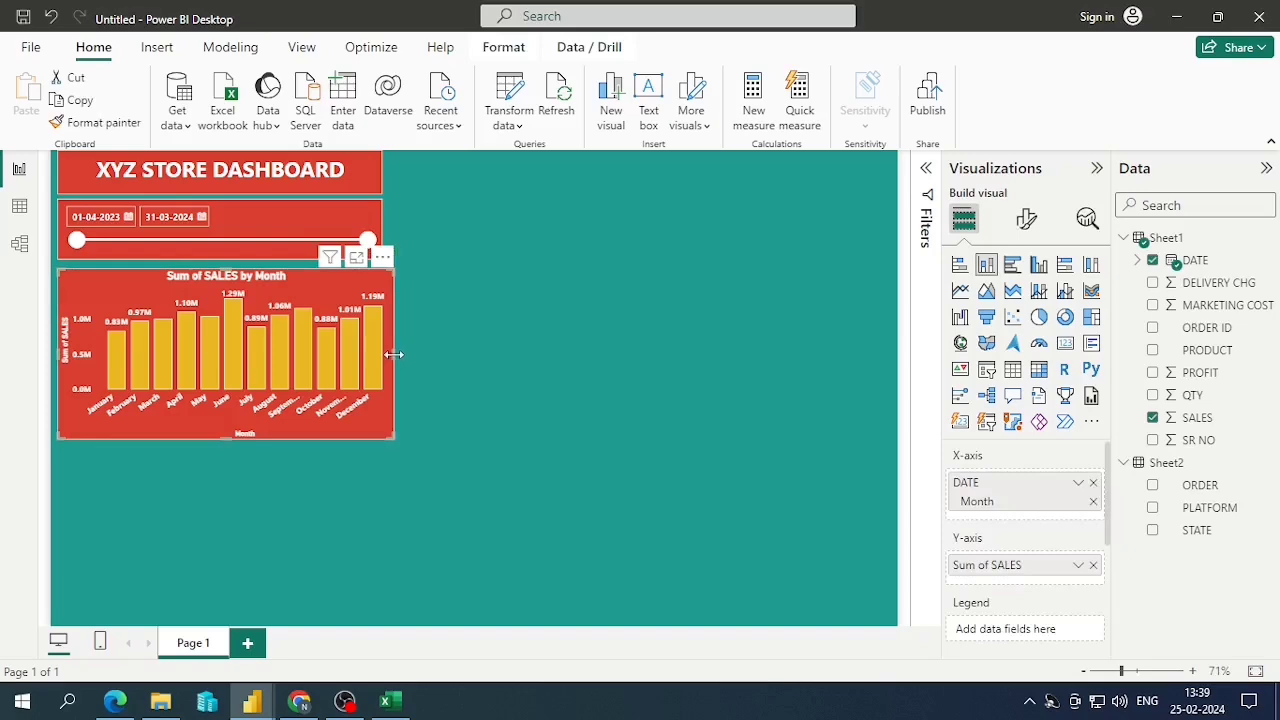
{"action": "left_click_drag", "start_coordinate": [394, 353], "coordinate": [381, 354]}
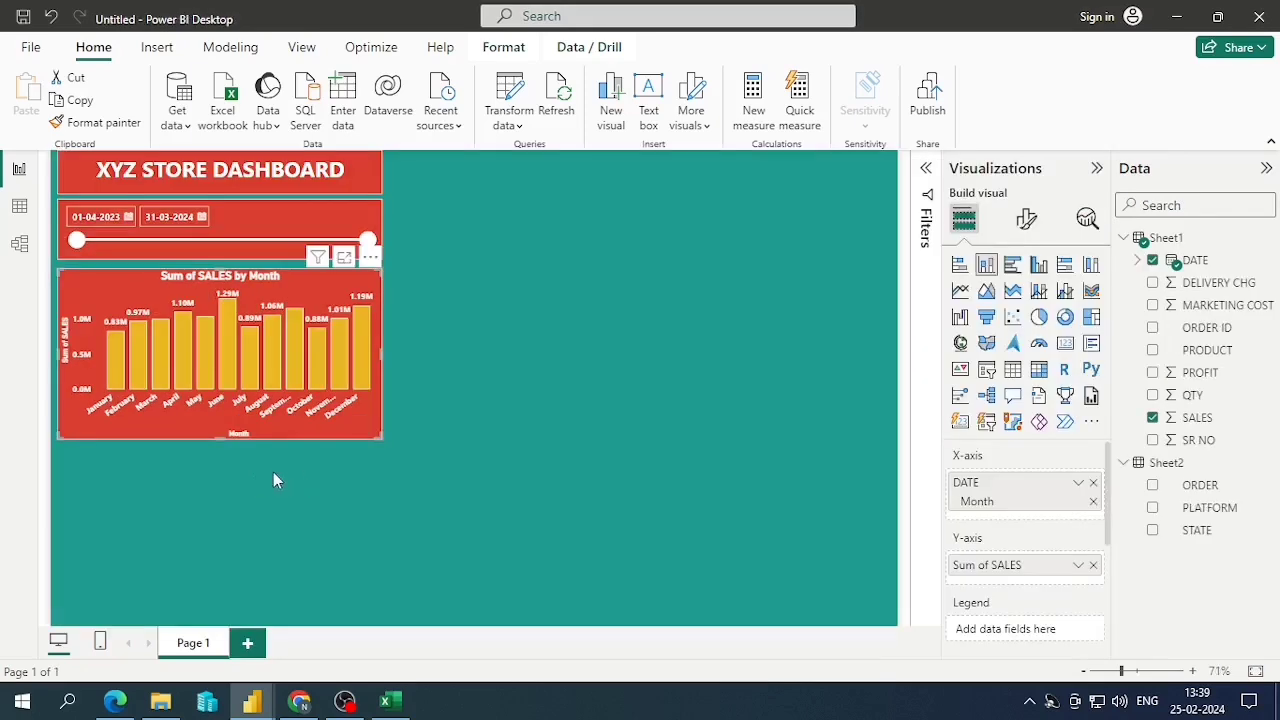
{"action": "left_click", "coordinate": [364, 416]}
Add an empty line chart below the sales chart and apply the sales chart's formatting to it with Format Painter
{"action": "left_click", "coordinate": [625, 444]}
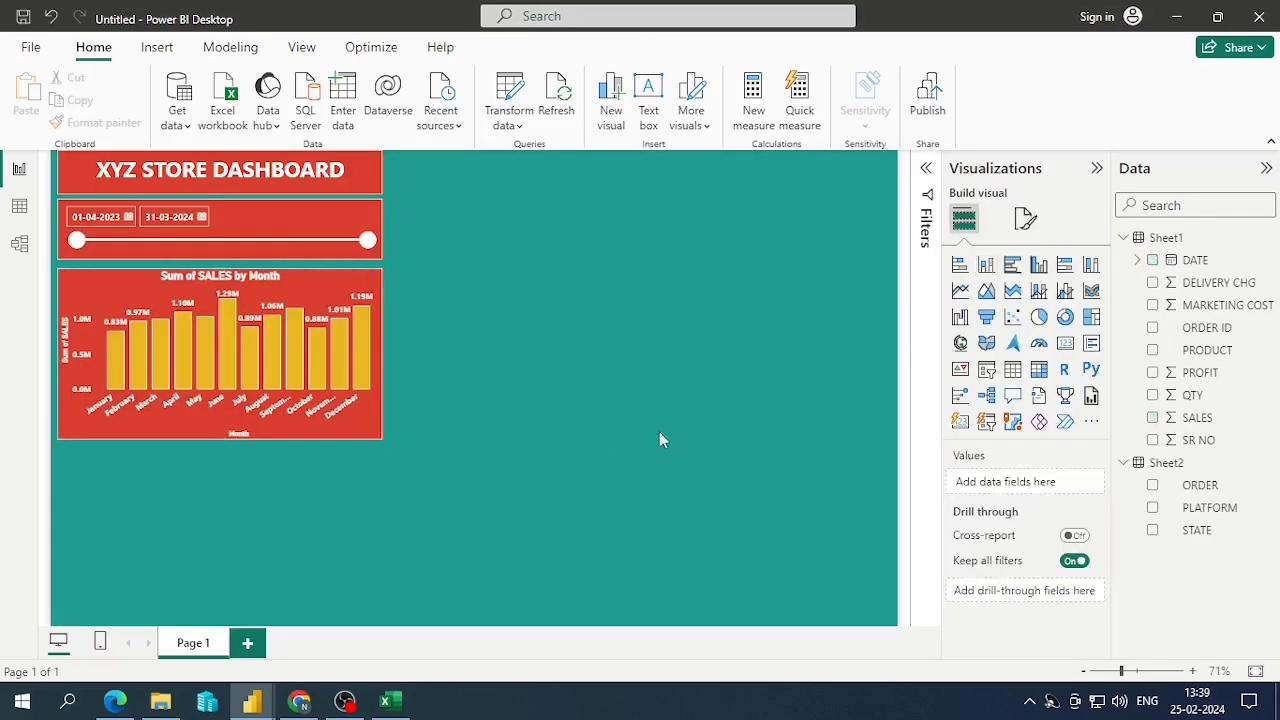
{"action": "left_click", "coordinate": [960, 290]}
{"action": "left_click", "coordinate": [368, 410]}
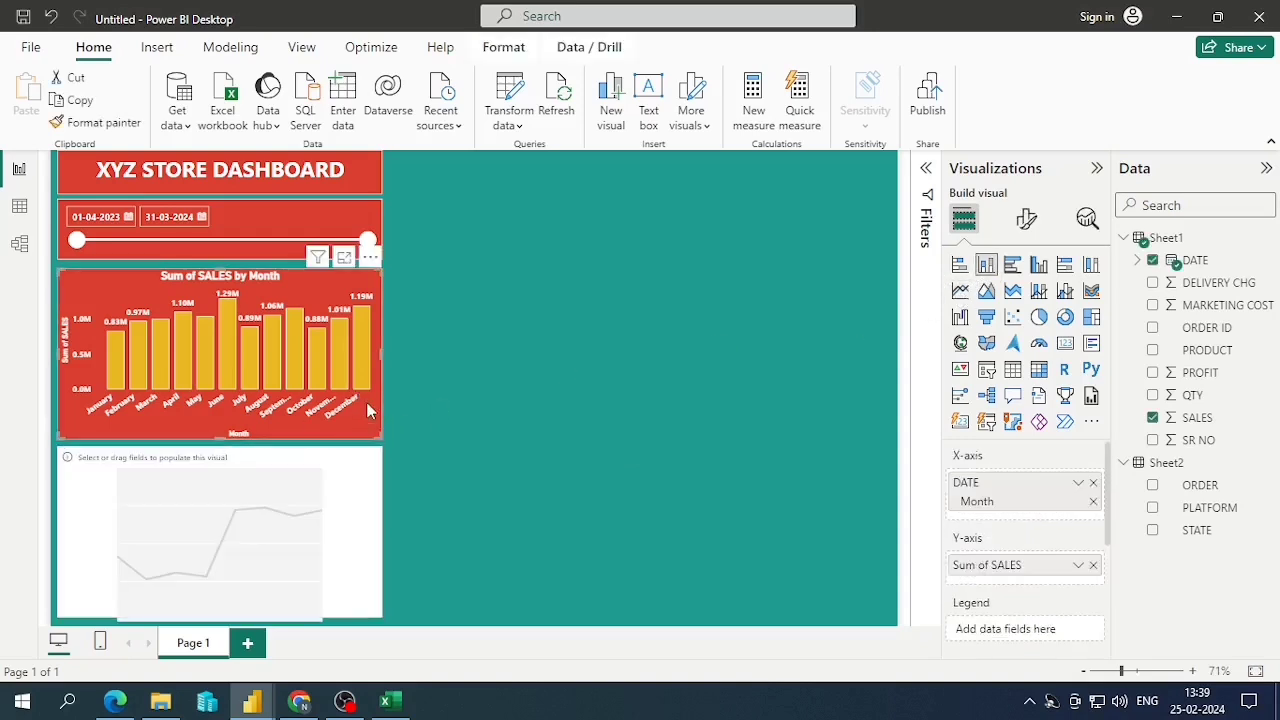
{"action": "left_click", "coordinate": [100, 122]}
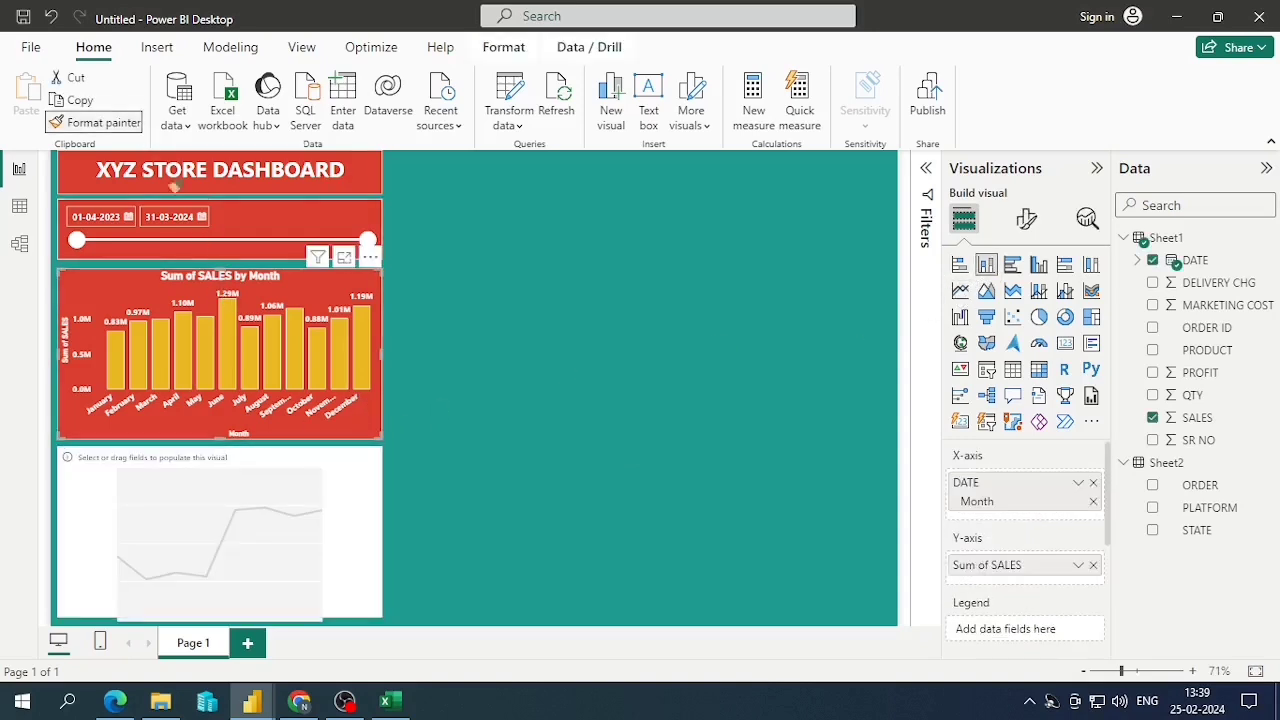
{"action": "left_click", "coordinate": [340, 497]}
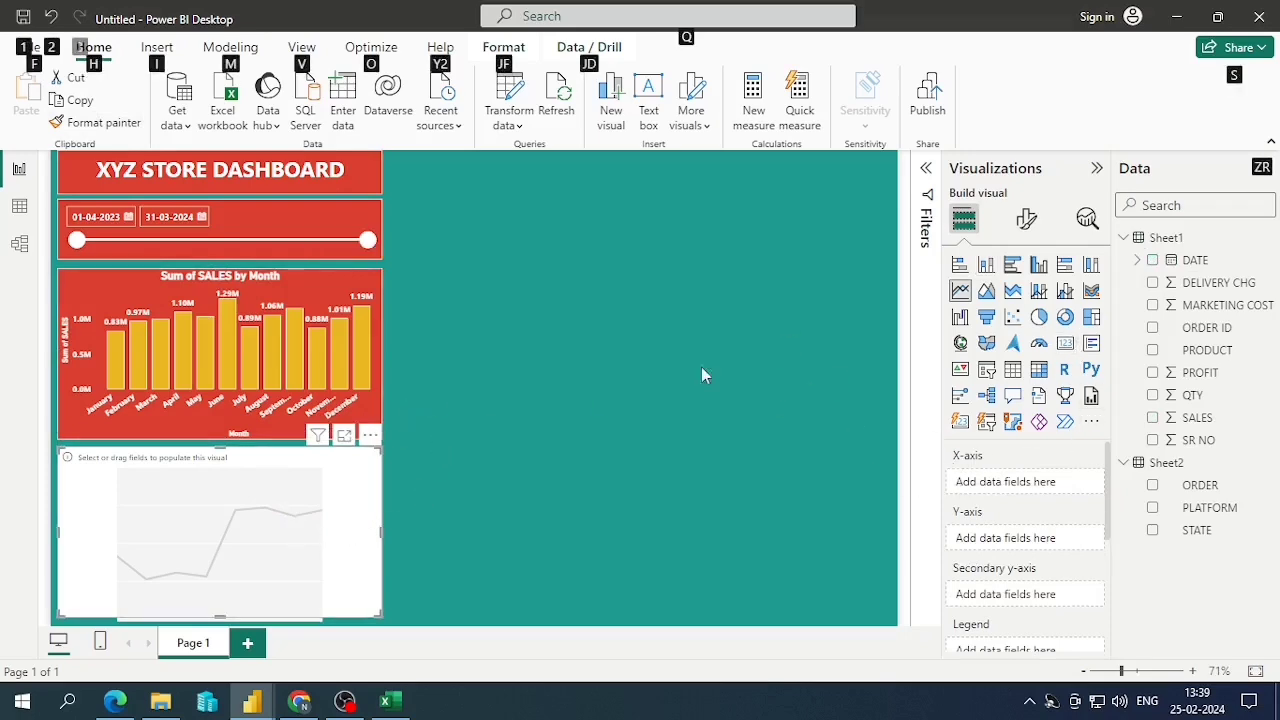
Check the monthly profit chart in the pro3 reference, then reapply the sales chart's formatting to the empty line chart
{"action": "key", "text": "alt+Tab"}
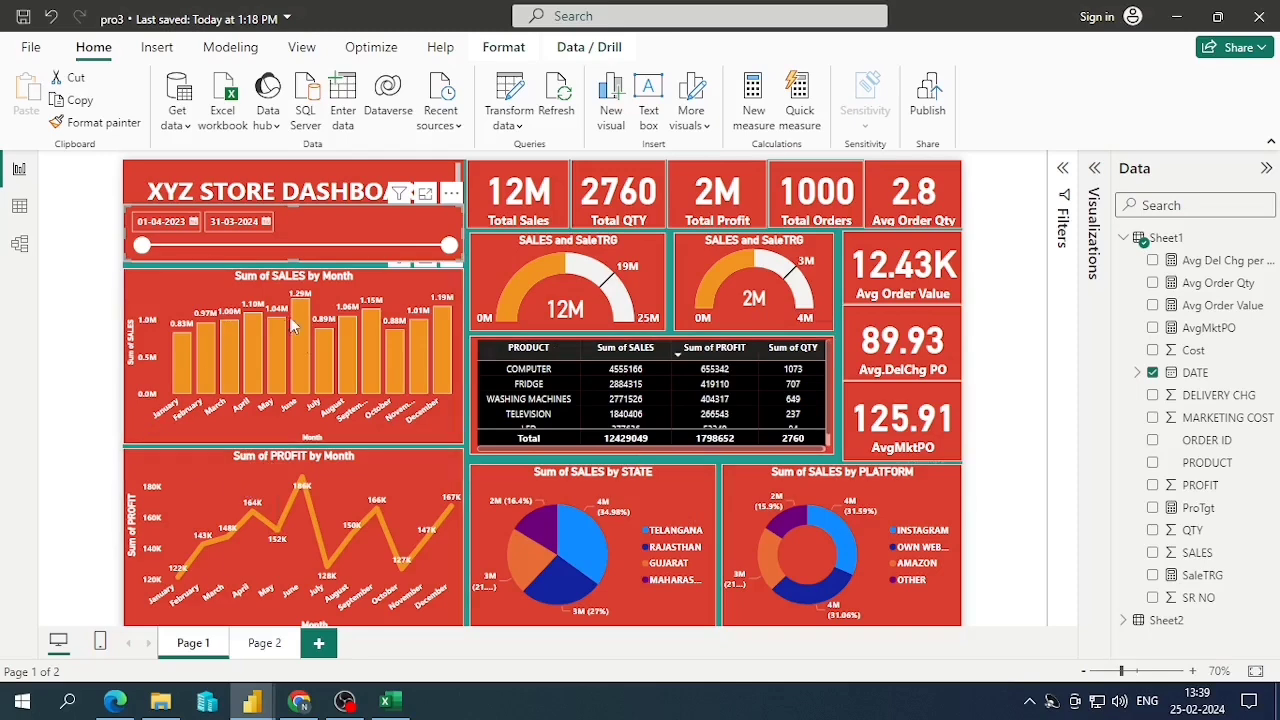
{"action": "mouse_move", "coordinate": [221, 476]}
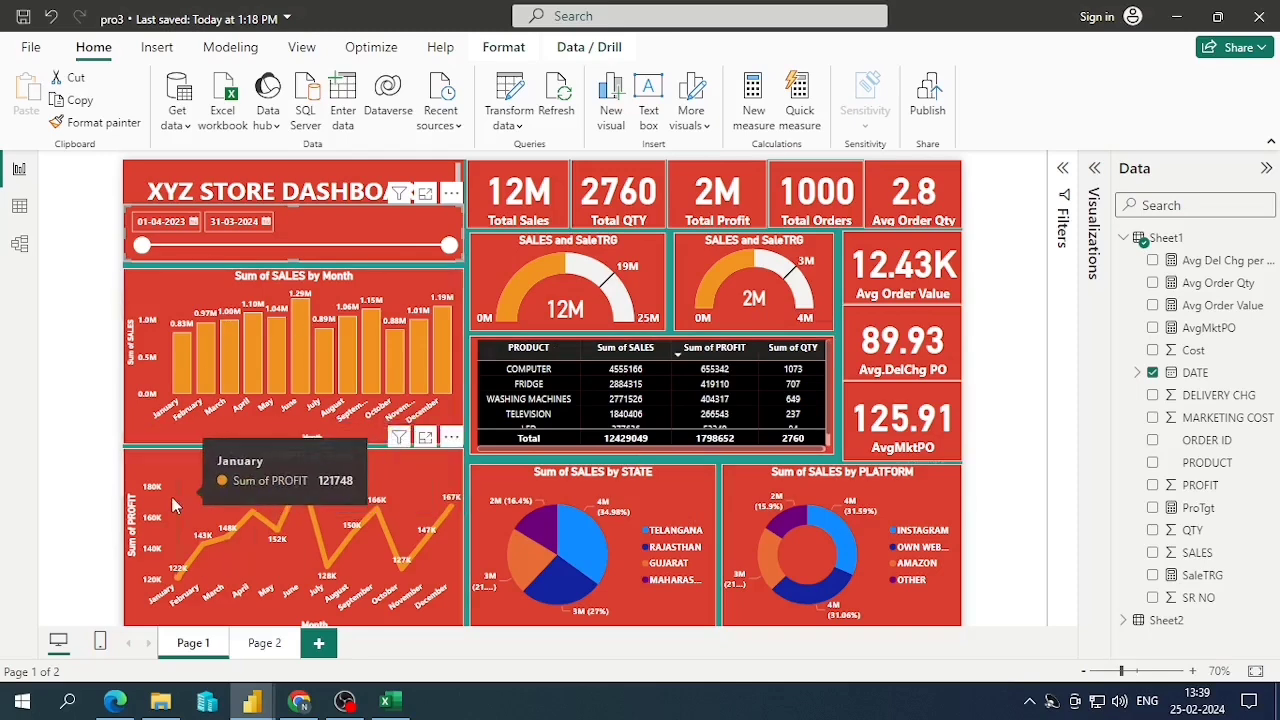
{"action": "key", "text": "alt+Tab"}
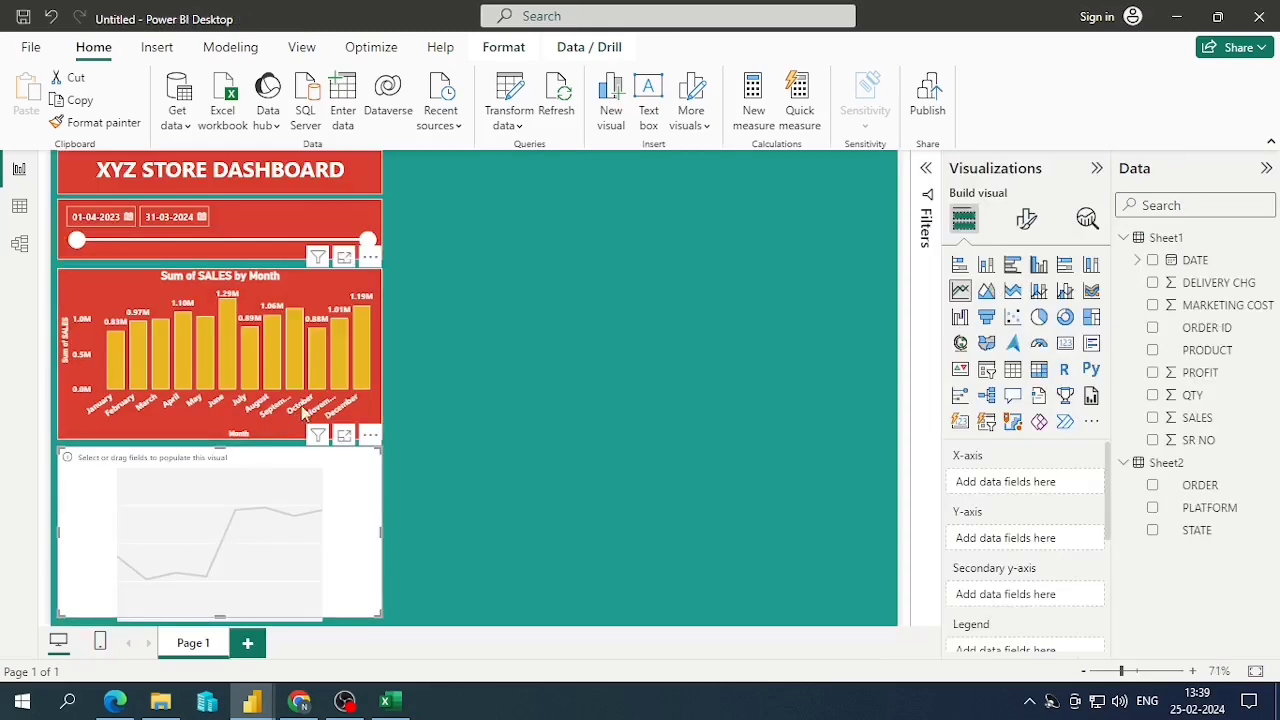
{"action": "left_click", "coordinate": [365, 420]}
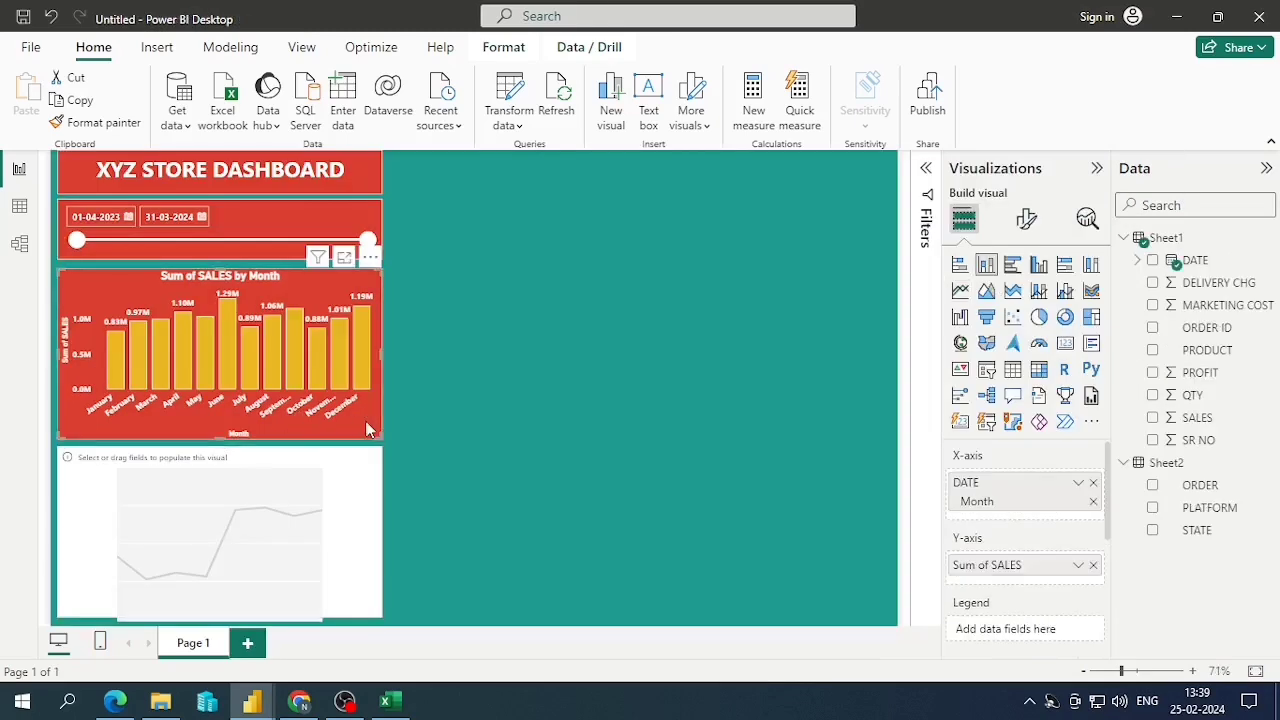
{"action": "left_click", "coordinate": [85, 122]}
{"action": "left_click", "coordinate": [342, 468]}
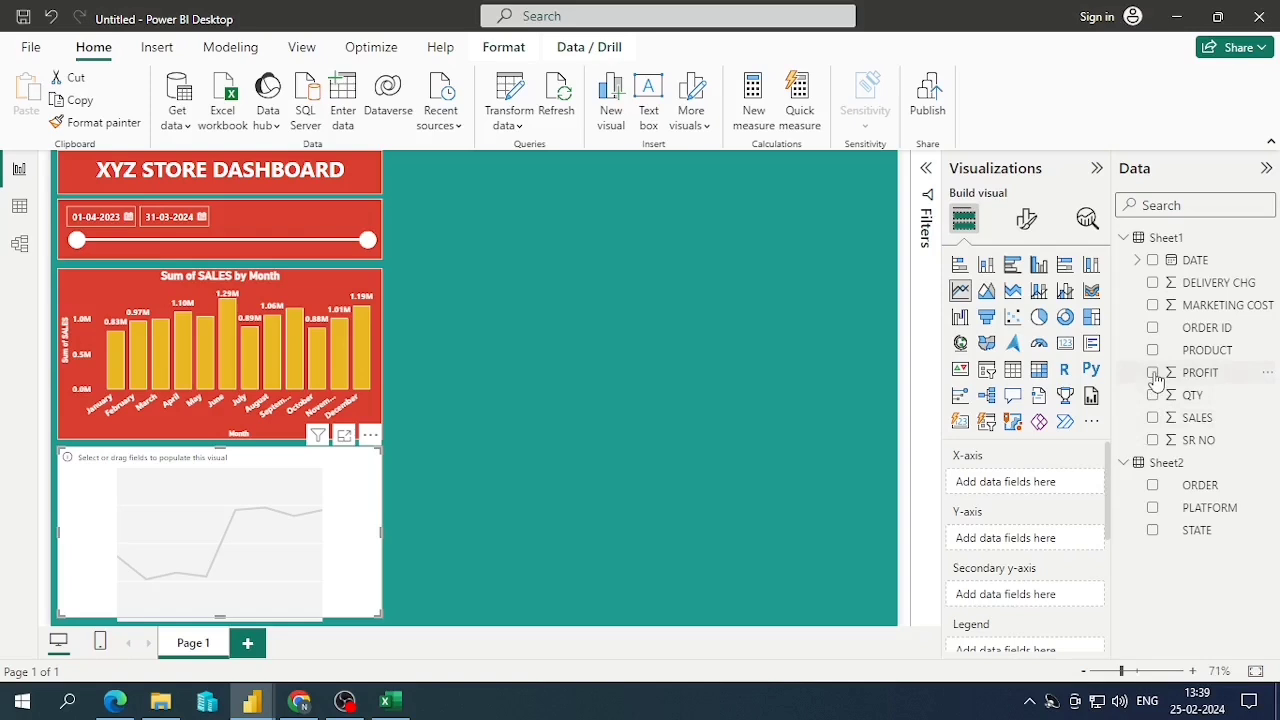
Plot PROFIT by DATE on the line chart, removing Year, Quarter and Day from the date hierarchy to keep only Month
{"action": "left_click", "coordinate": [1153, 262]}
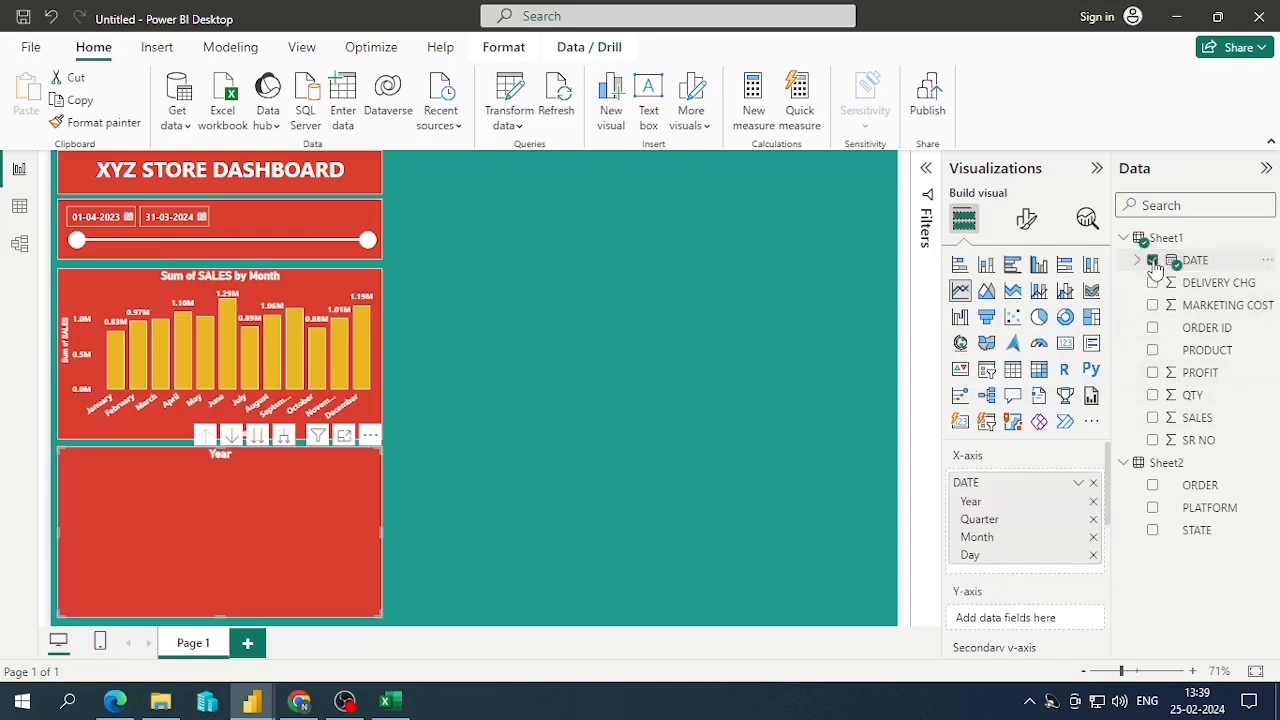
{"action": "left_click", "coordinate": [1093, 502]}
{"action": "left_click", "coordinate": [1093, 502]}
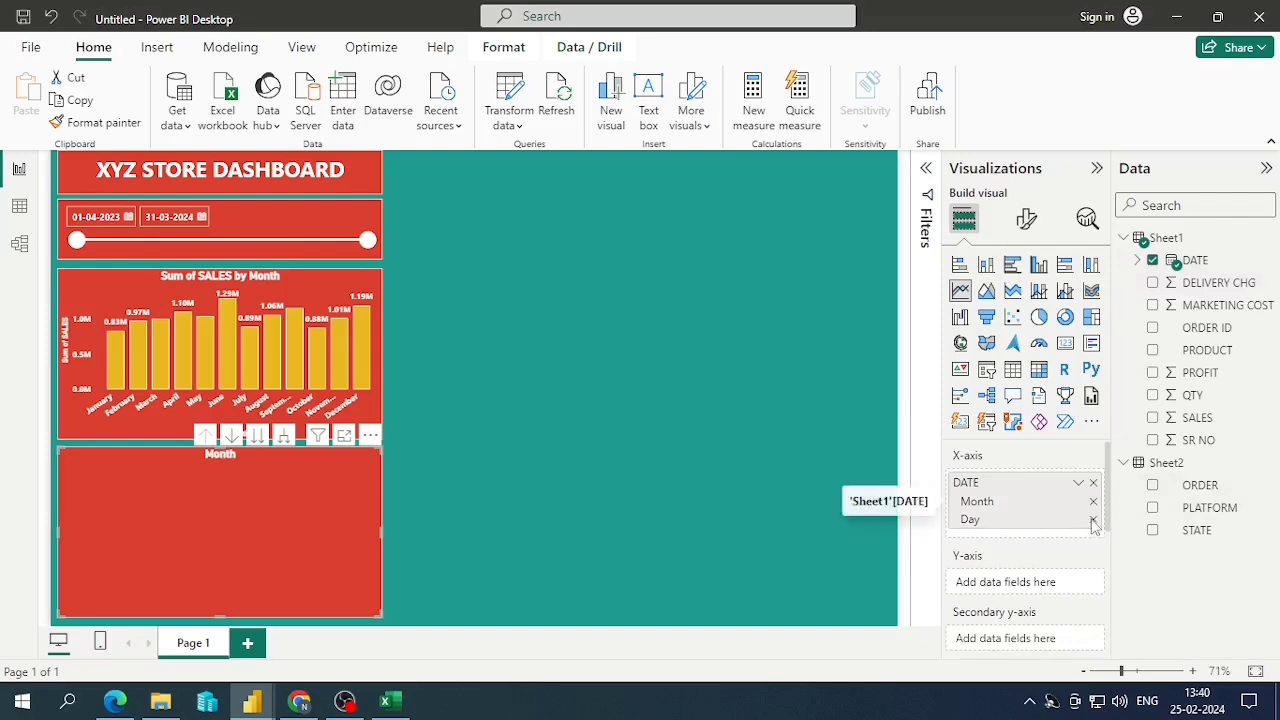
{"action": "left_click", "coordinate": [1093, 519]}
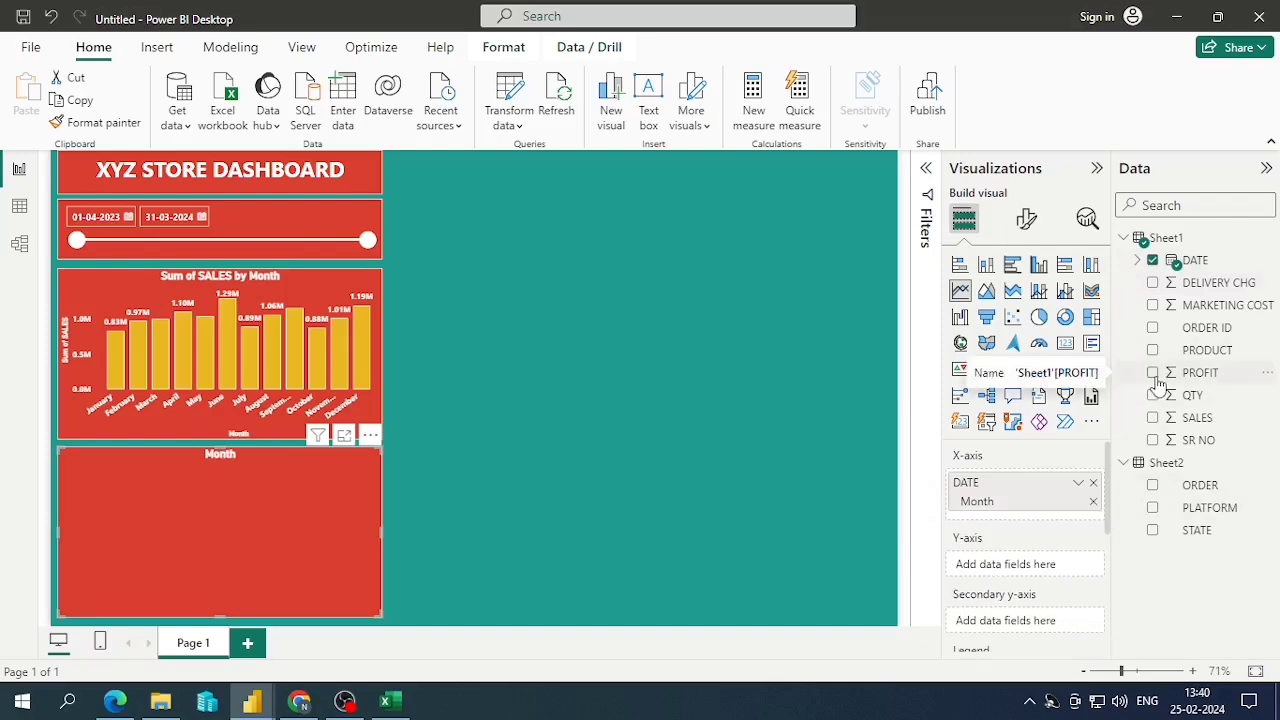
{"action": "left_click", "coordinate": [1153, 373]}
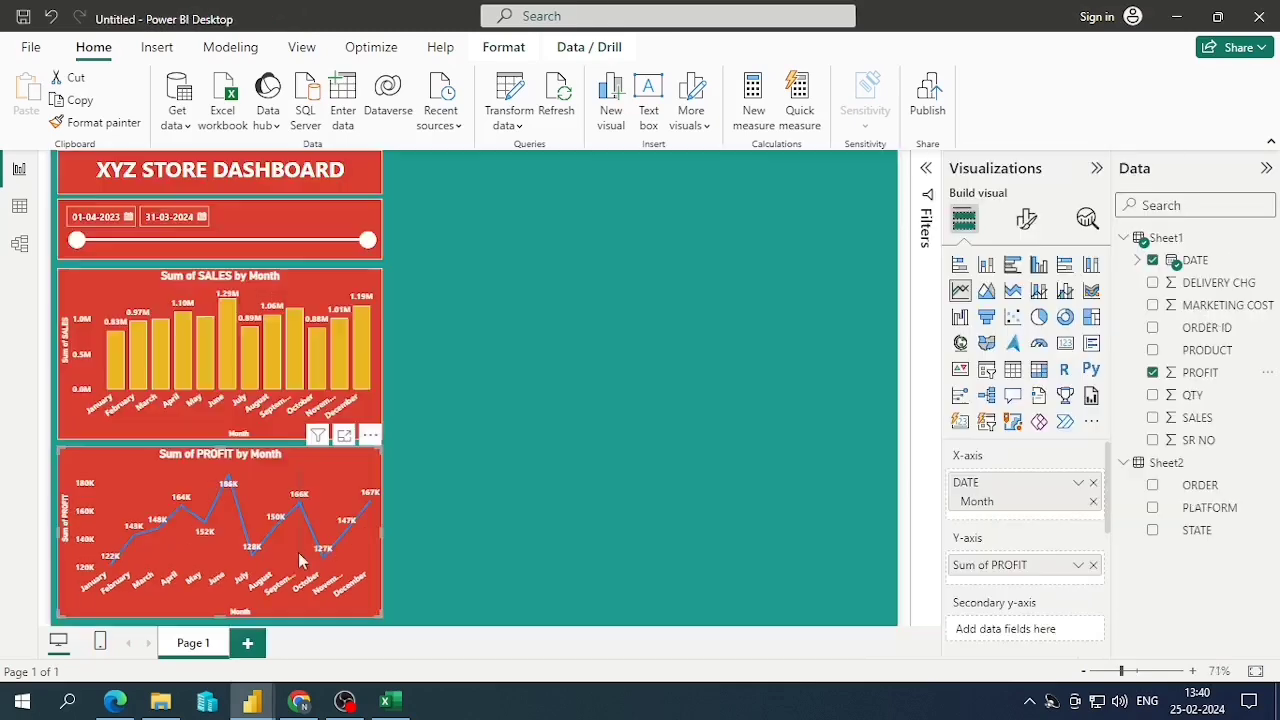
Set the stroke width of the profit chart's line to 8 px
{"action": "left_click", "coordinate": [1026, 219]}
{"action": "scroll", "coordinate": [988, 500], "scroll_direction": "down", "scroll_amount": 2}
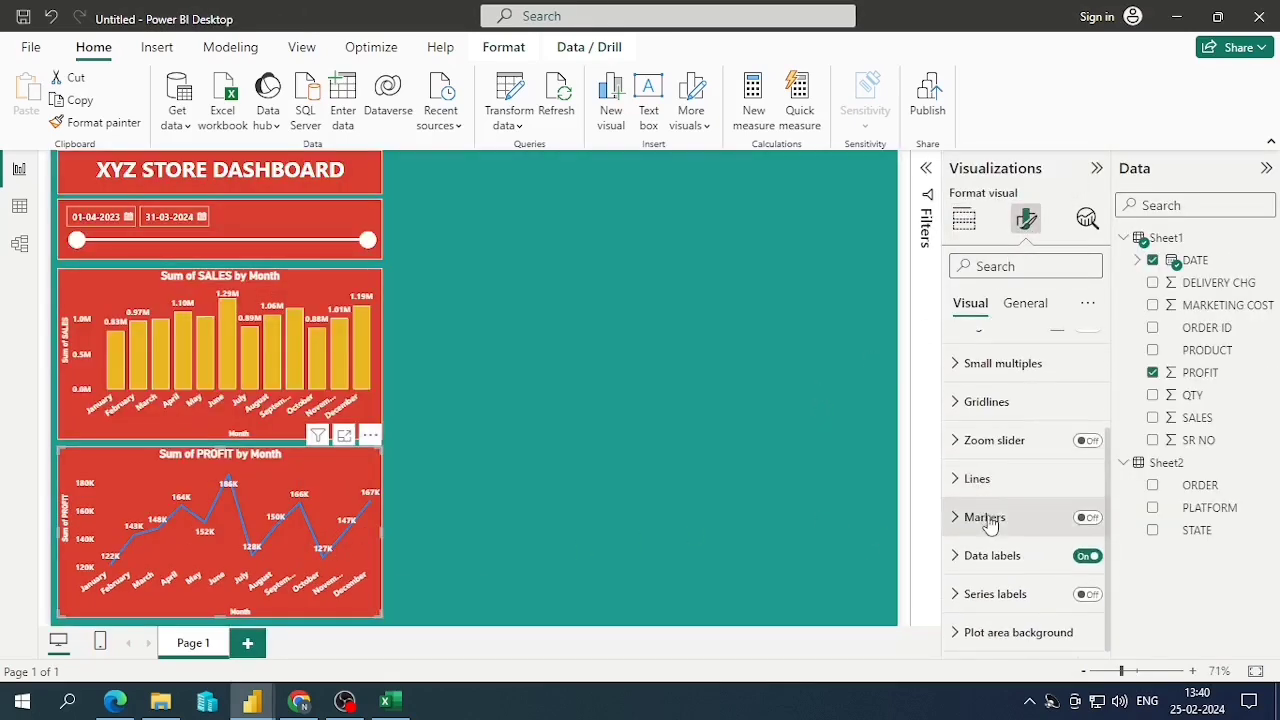
{"action": "left_click", "coordinate": [966, 479]}
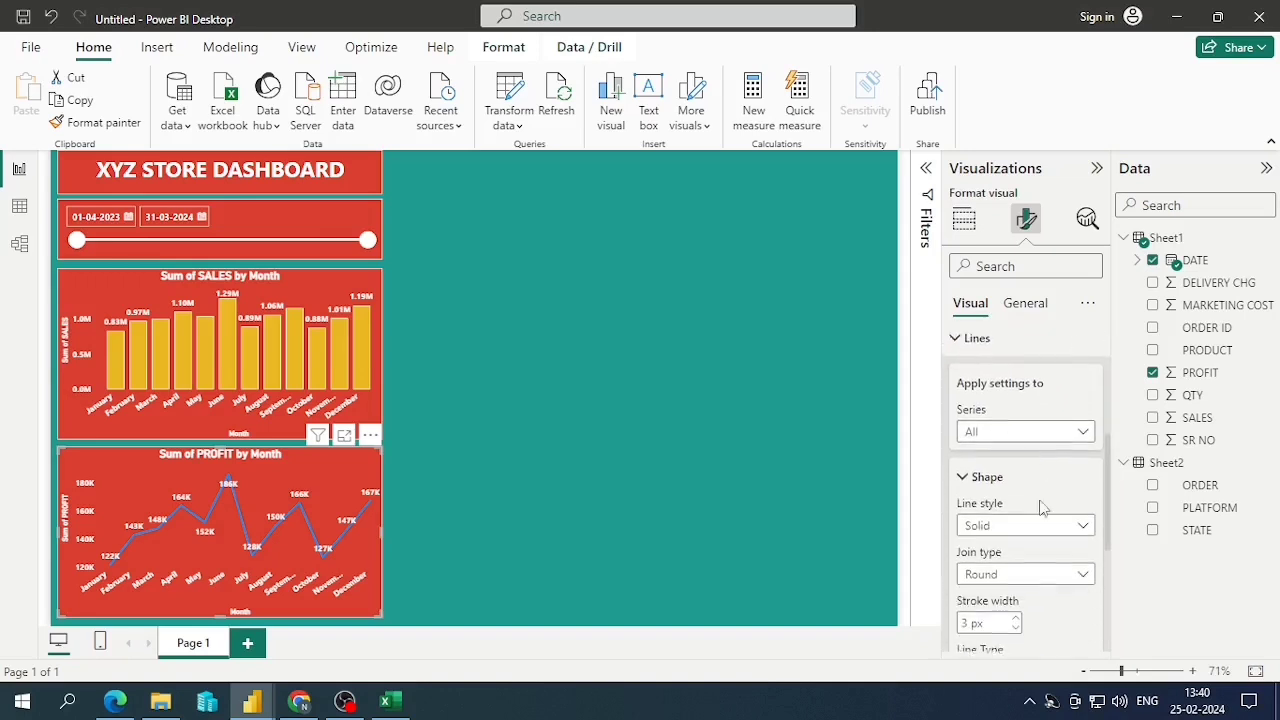
{"action": "scroll", "coordinate": [1020, 531], "scroll_direction": "down", "scroll_amount": 1}
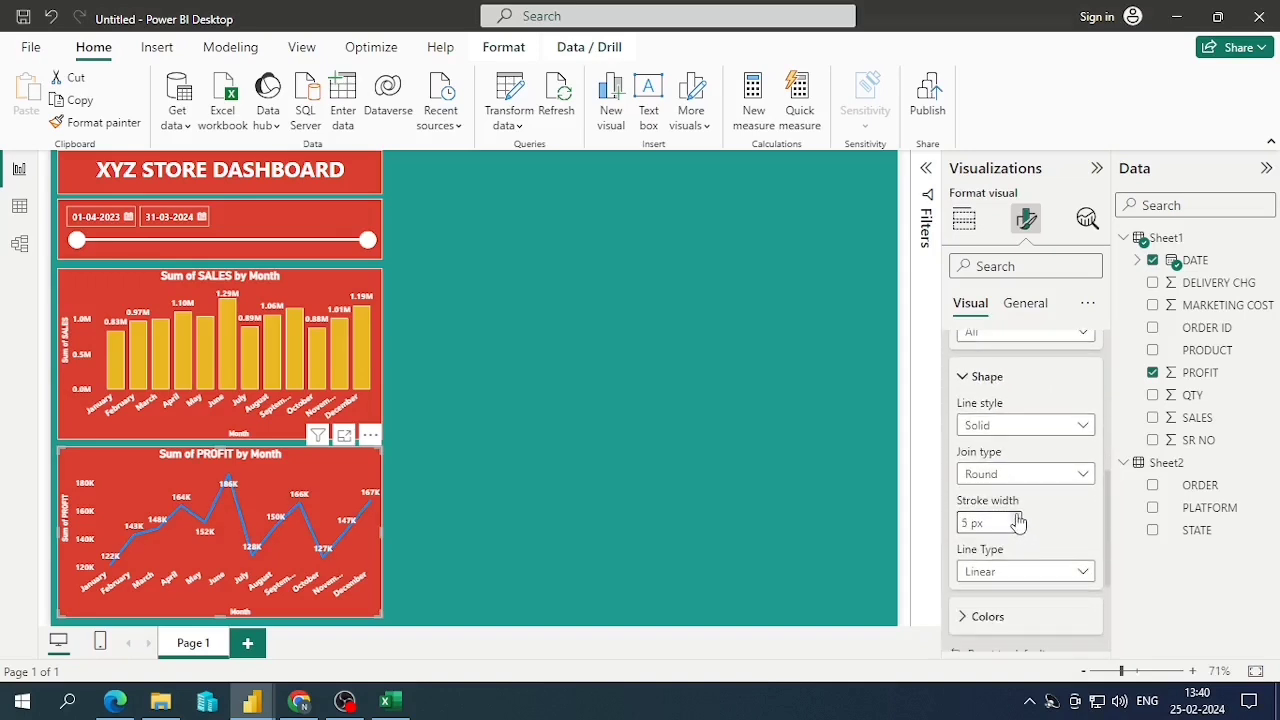
{"action": "scroll", "coordinate": [1018, 523], "scroll_direction": "down", "scroll_amount": 1}
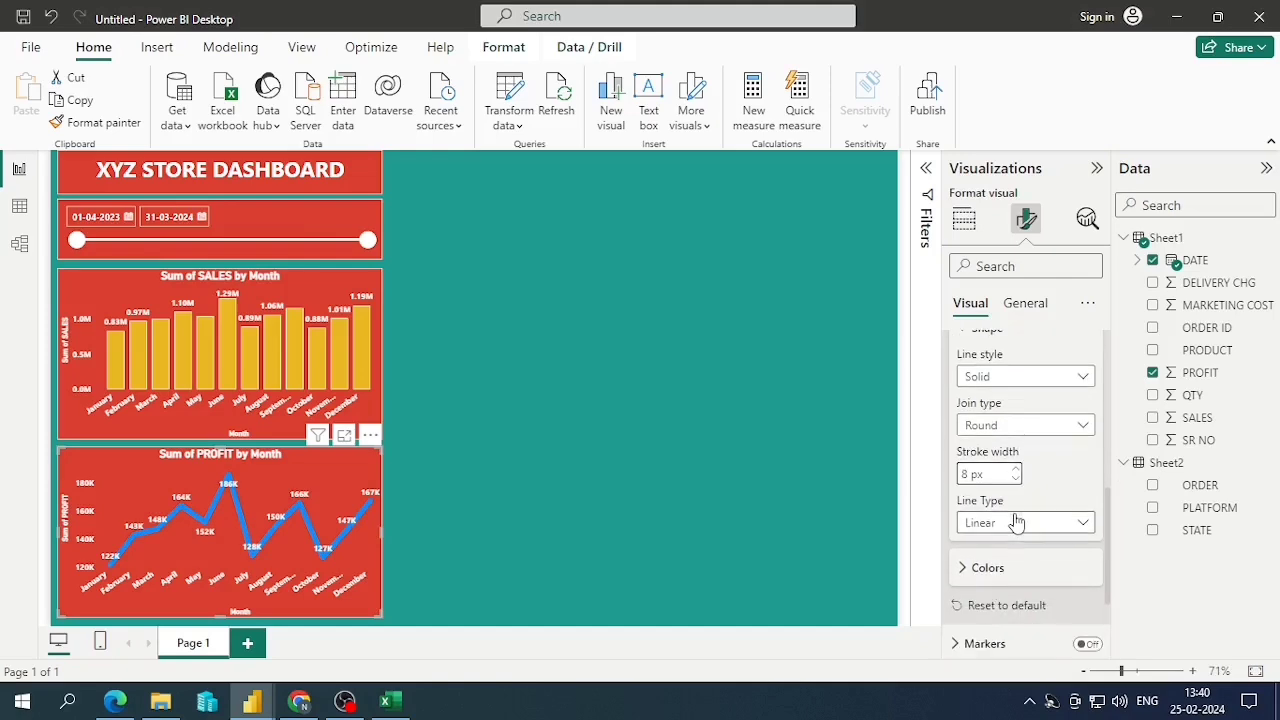
Check the pro3 reference, then color the Sum of PROFIT line yellow with #E9B824
{"action": "key", "text": "alt+Tab"}
{"action": "key", "text": "alt+Tab"}
{"action": "scroll", "coordinate": [1037, 544], "scroll_direction": "down", "scroll_amount": 1}
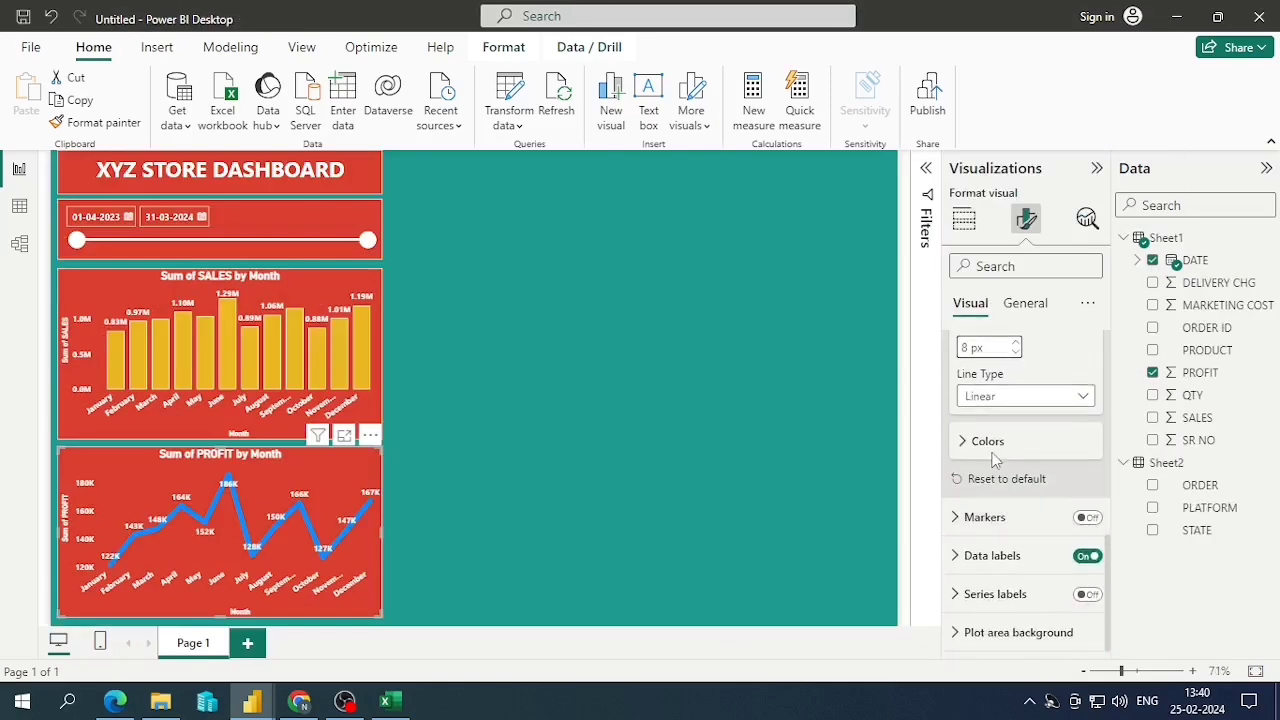
{"action": "left_click", "coordinate": [987, 443]}
{"action": "left_click", "coordinate": [993, 489]}
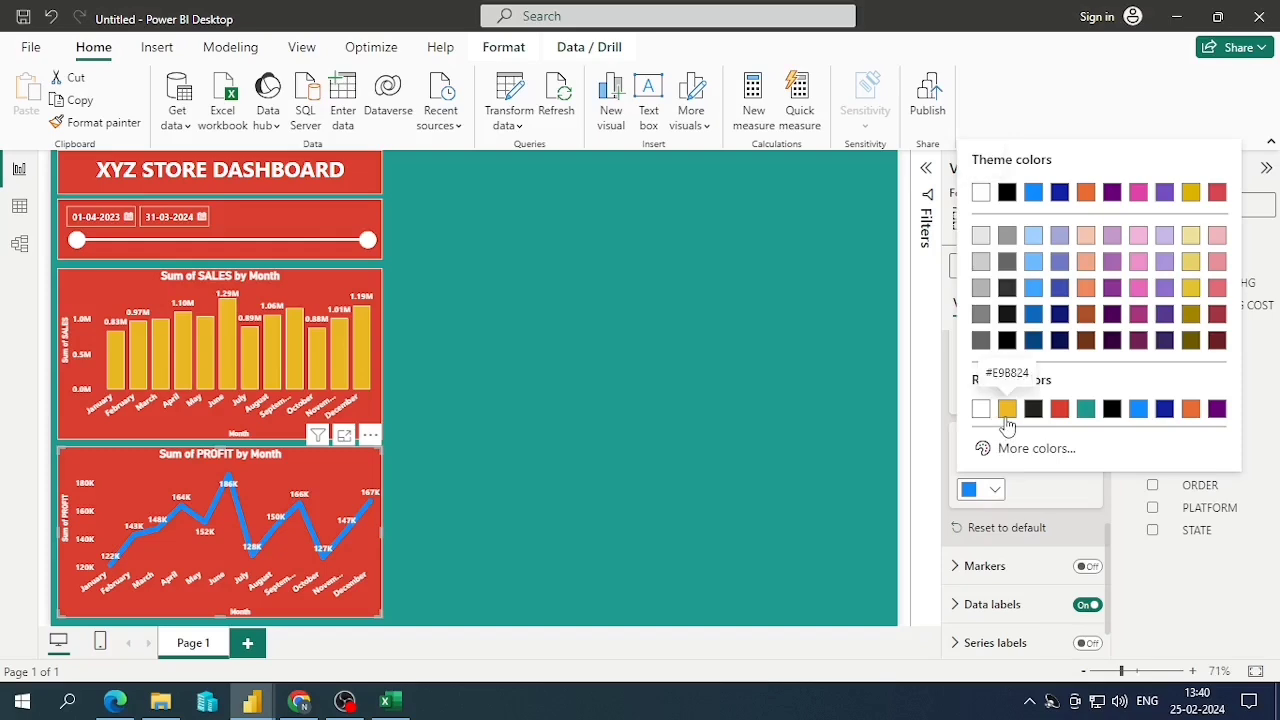
{"action": "left_click", "coordinate": [1006, 419]}
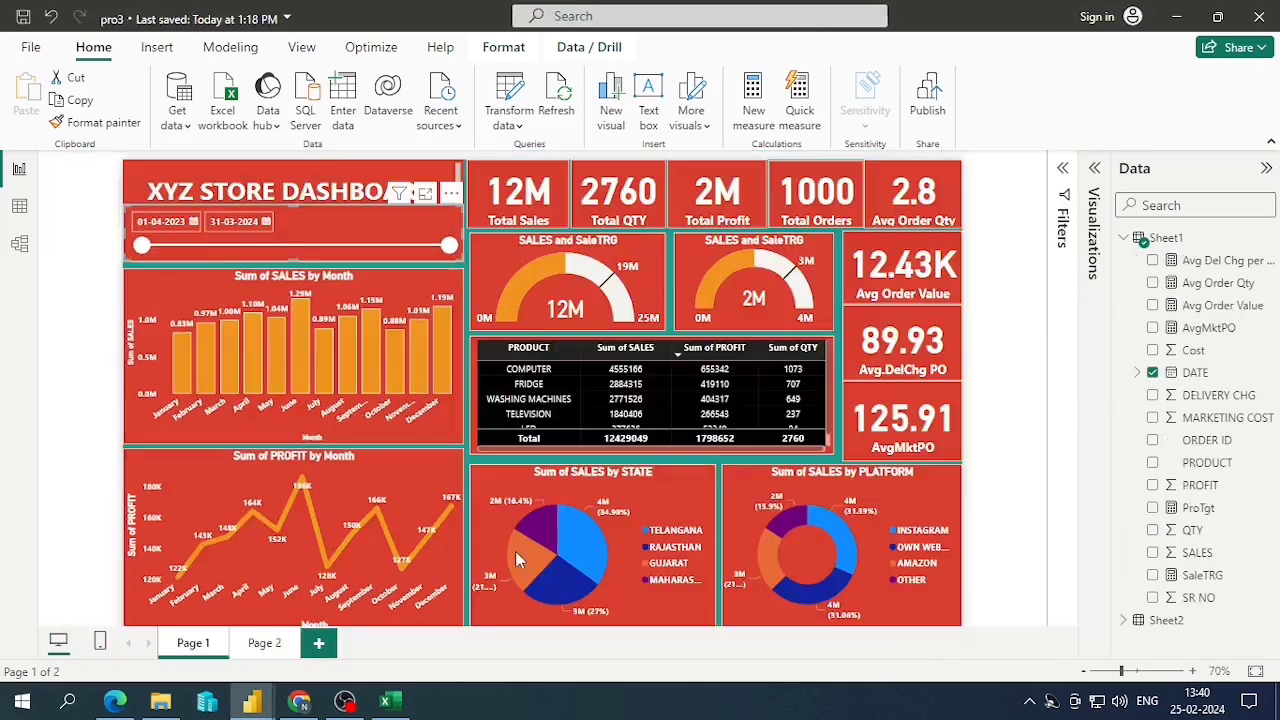
Compare the profit line chart with the pro3 reference and examine its pie chart of sales by state
{"action": "key", "text": "alt+Tab"}
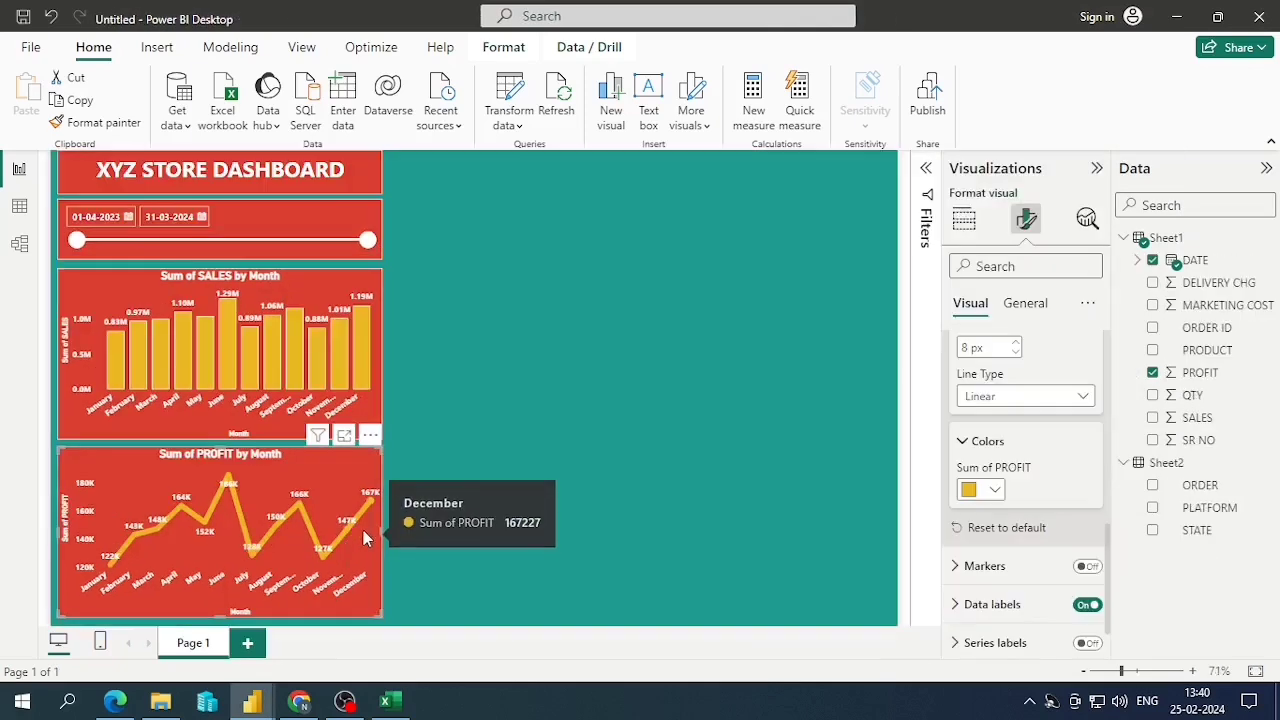
{"action": "key", "text": "alt+Tab"}
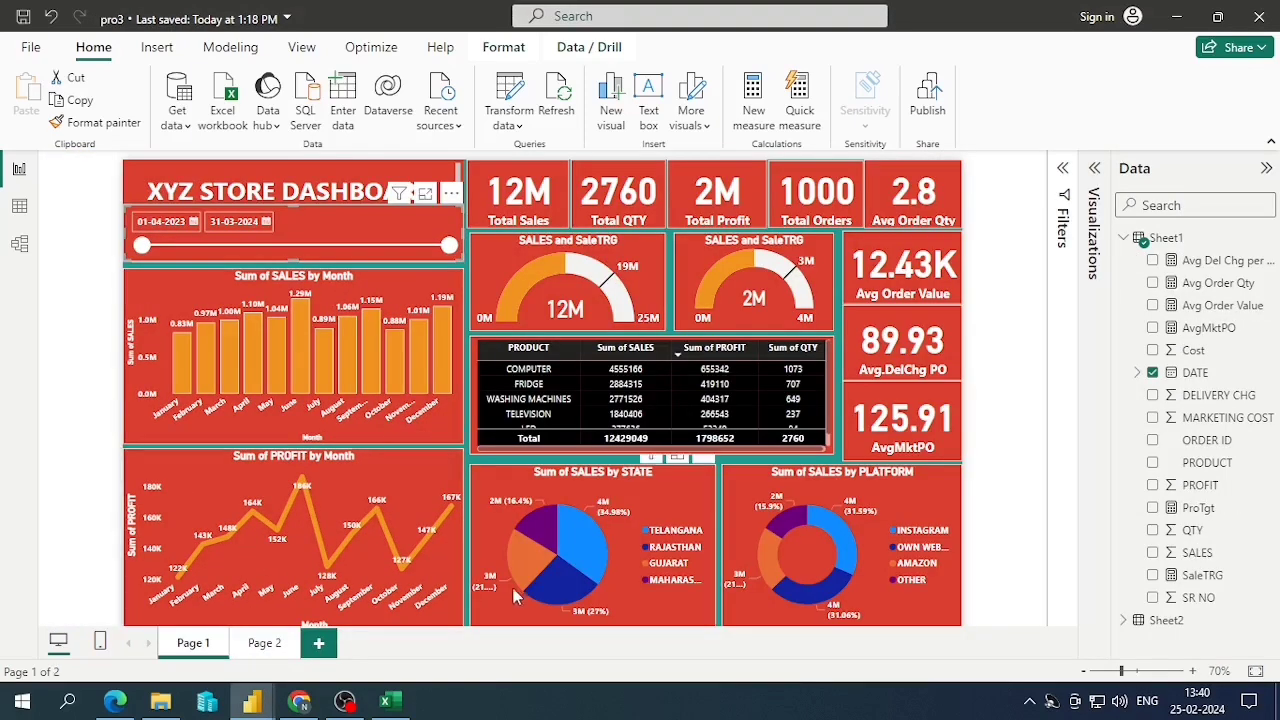
{"action": "left_click", "coordinate": [573, 481]}
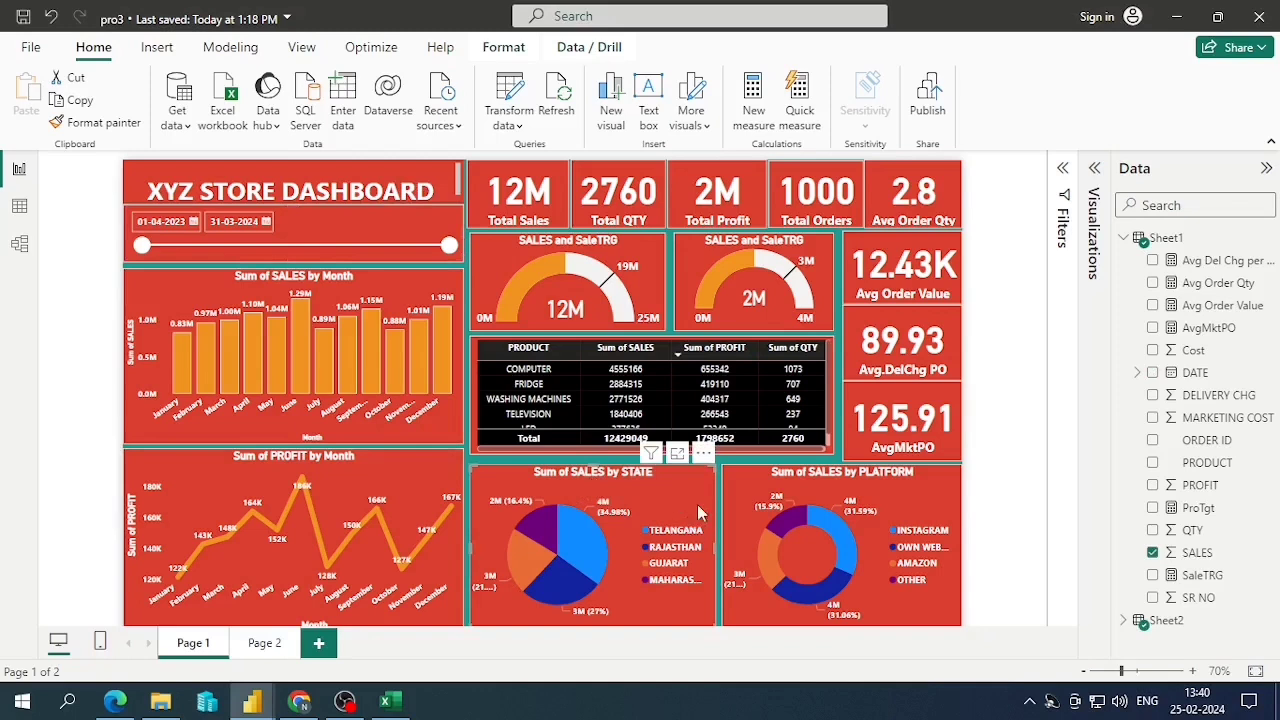
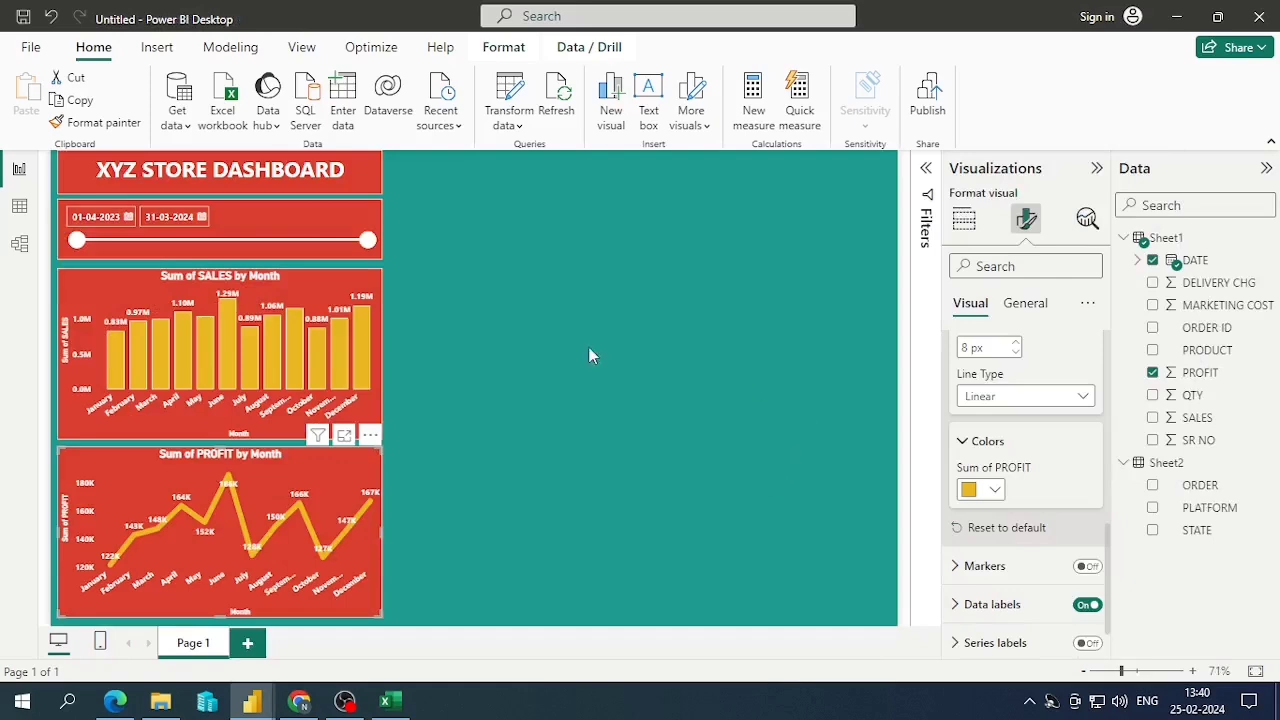
Add an empty pie chart beside the profit chart and apply the profit chart's formatting to it with Format Painter
{"action": "left_click", "coordinate": [665, 357]}
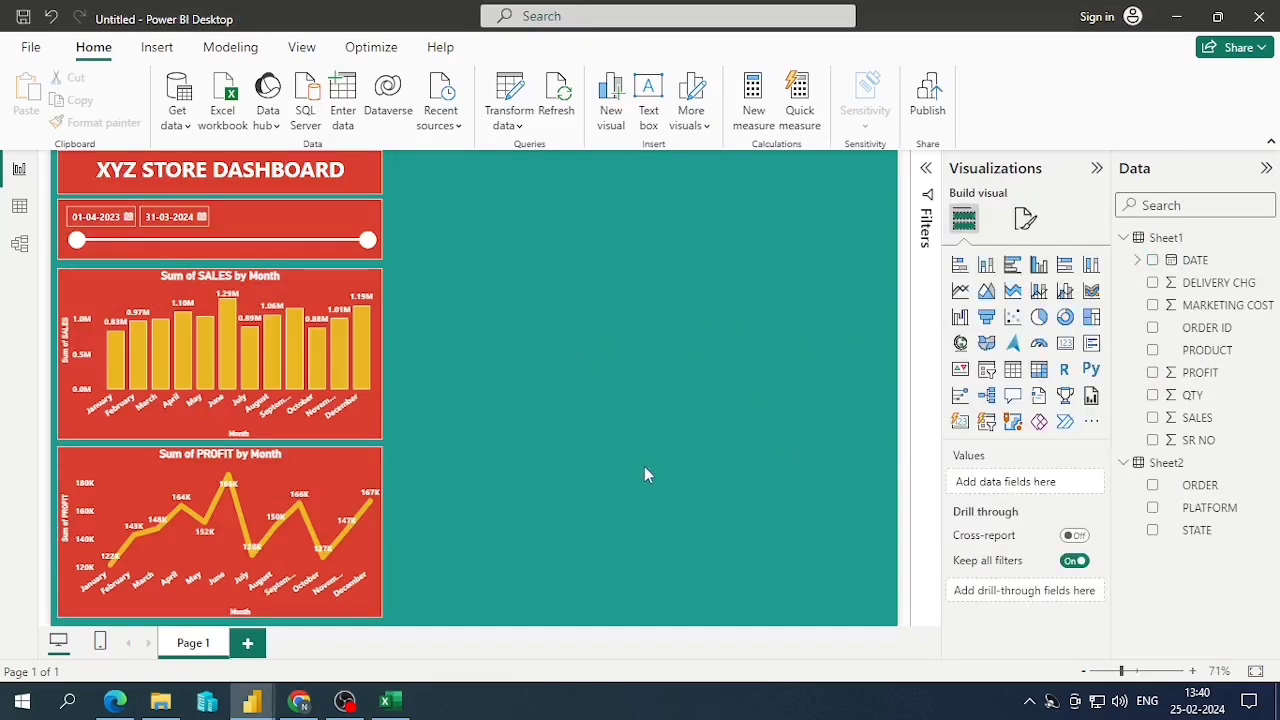
{"action": "left_click", "coordinate": [1039, 317]}
{"action": "left_click_drag", "start_coordinate": [636, 240], "coordinate": [643, 577]}
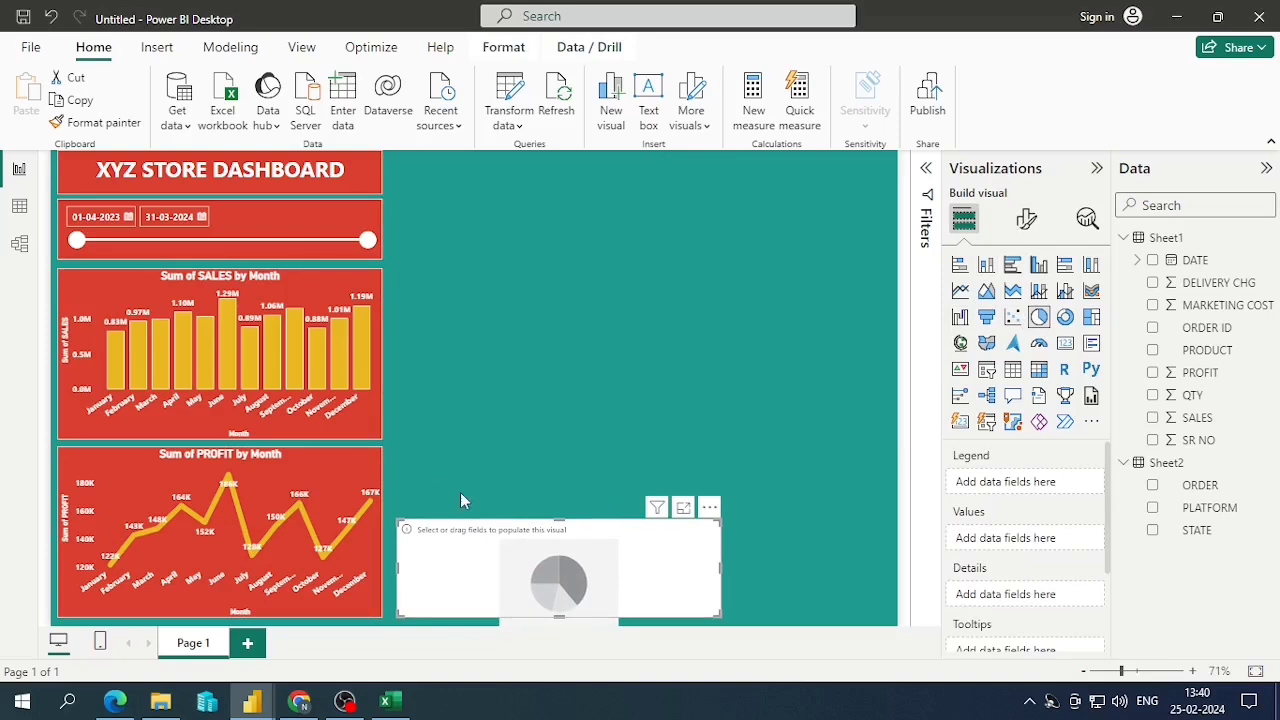
{"action": "left_click", "coordinate": [353, 467]}
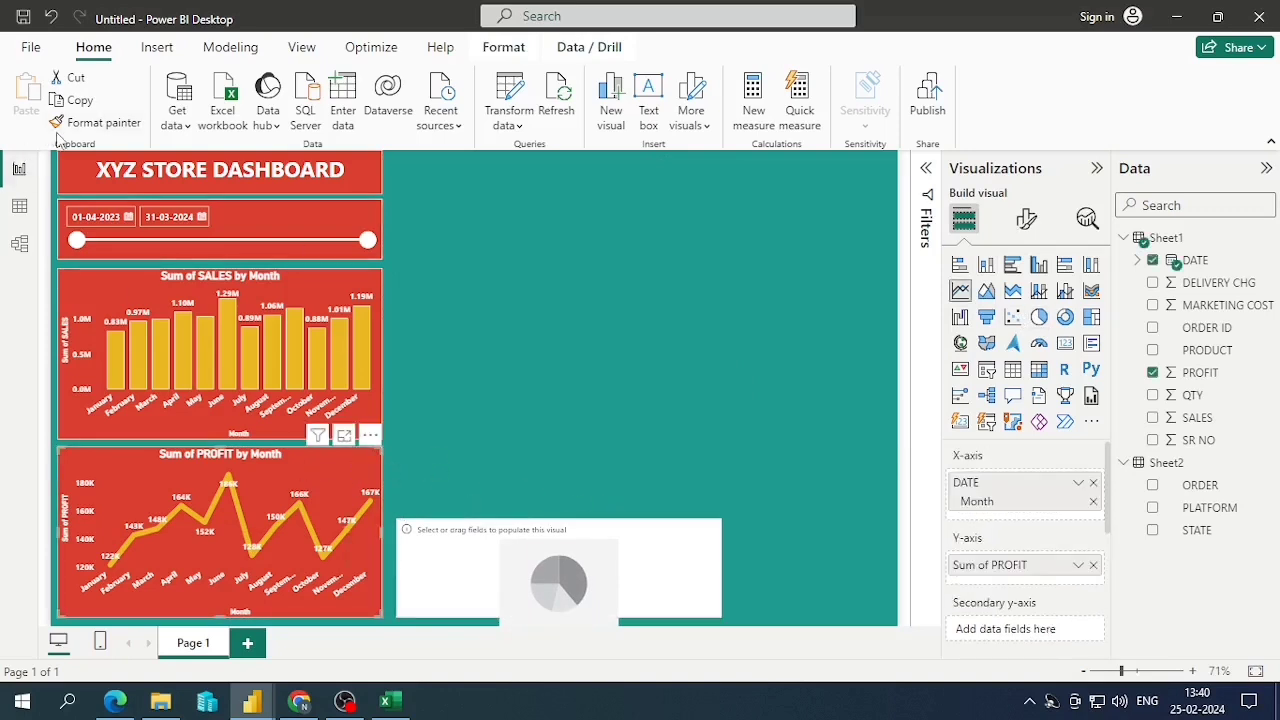
{"action": "left_click", "coordinate": [98, 122]}
{"action": "left_click", "coordinate": [454, 594]}
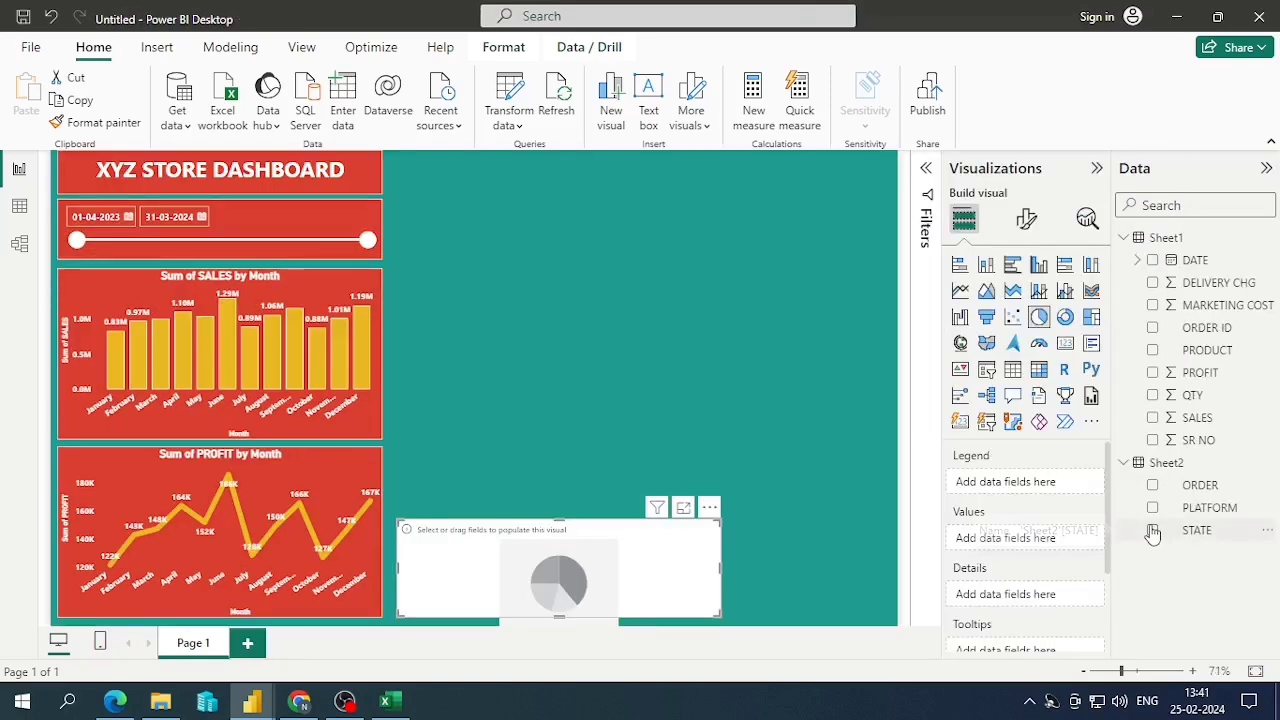
Plot SALES by STATE on the new pie chart and narrow the visual slightly from its outer edge
{"action": "left_click", "coordinate": [1153, 531]}
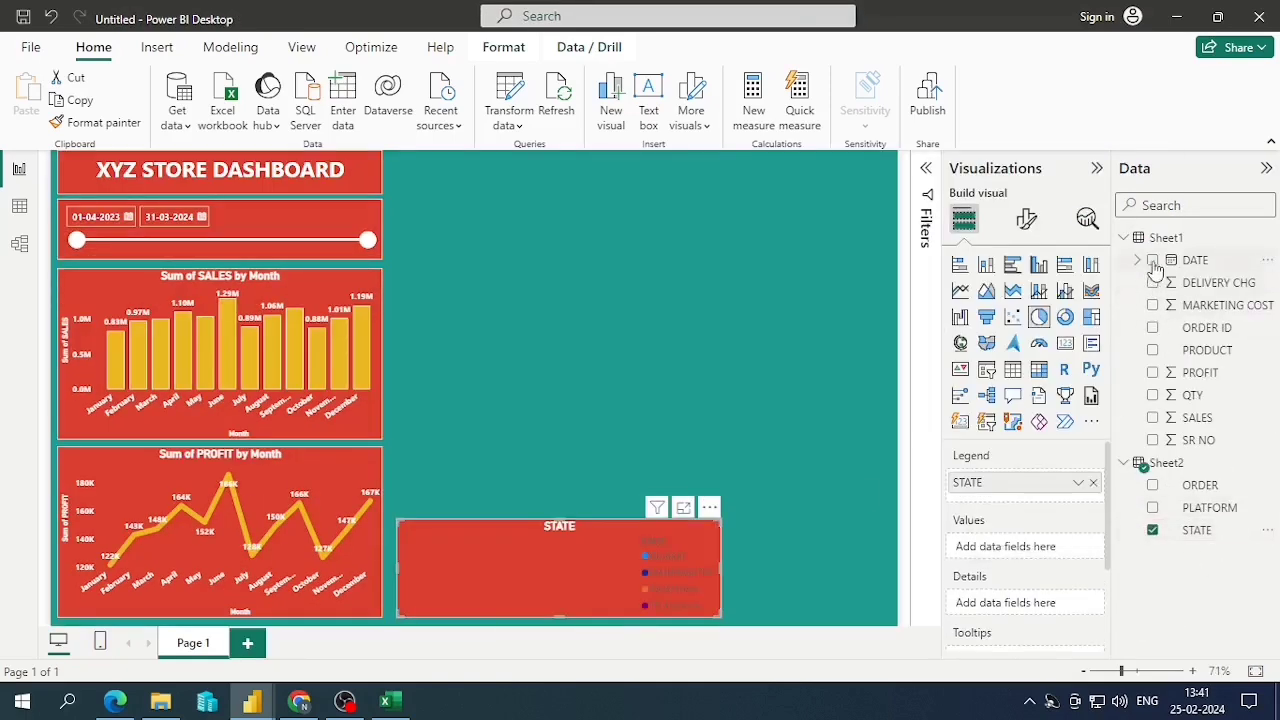
{"action": "left_click", "coordinate": [1153, 418]}
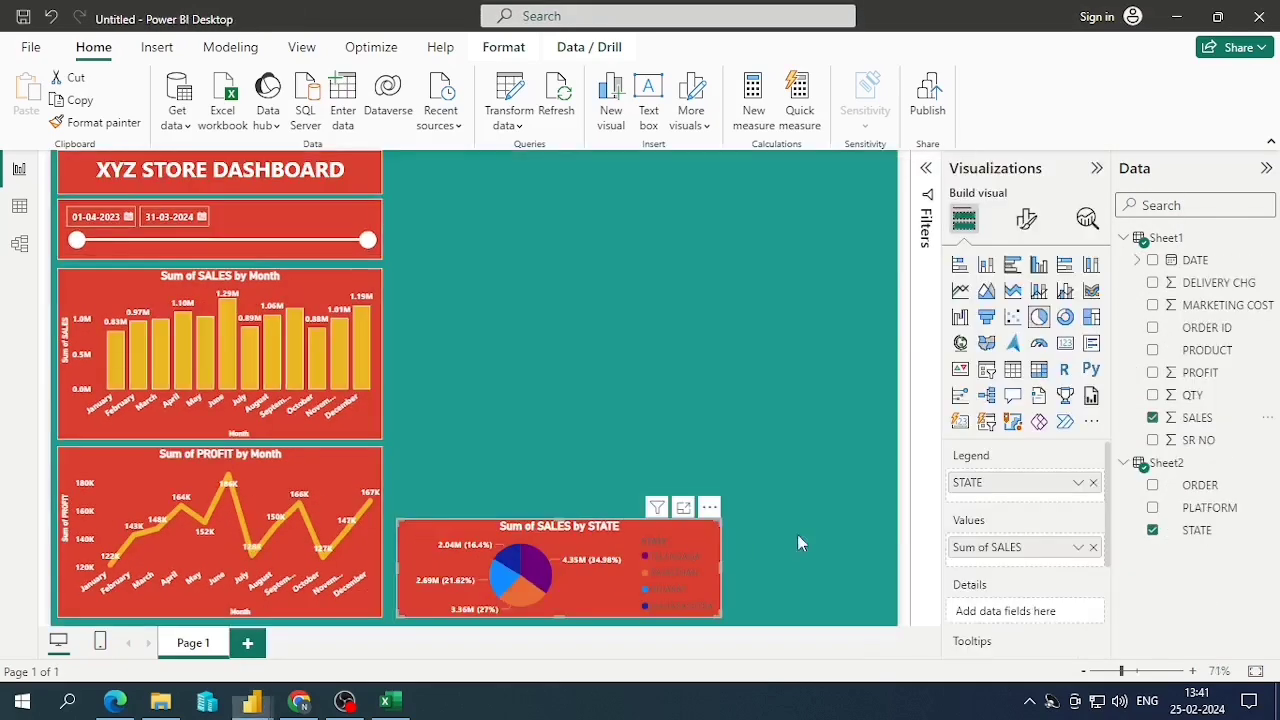
{"action": "left_click_drag", "start_coordinate": [713, 577], "coordinate": [686, 575]}
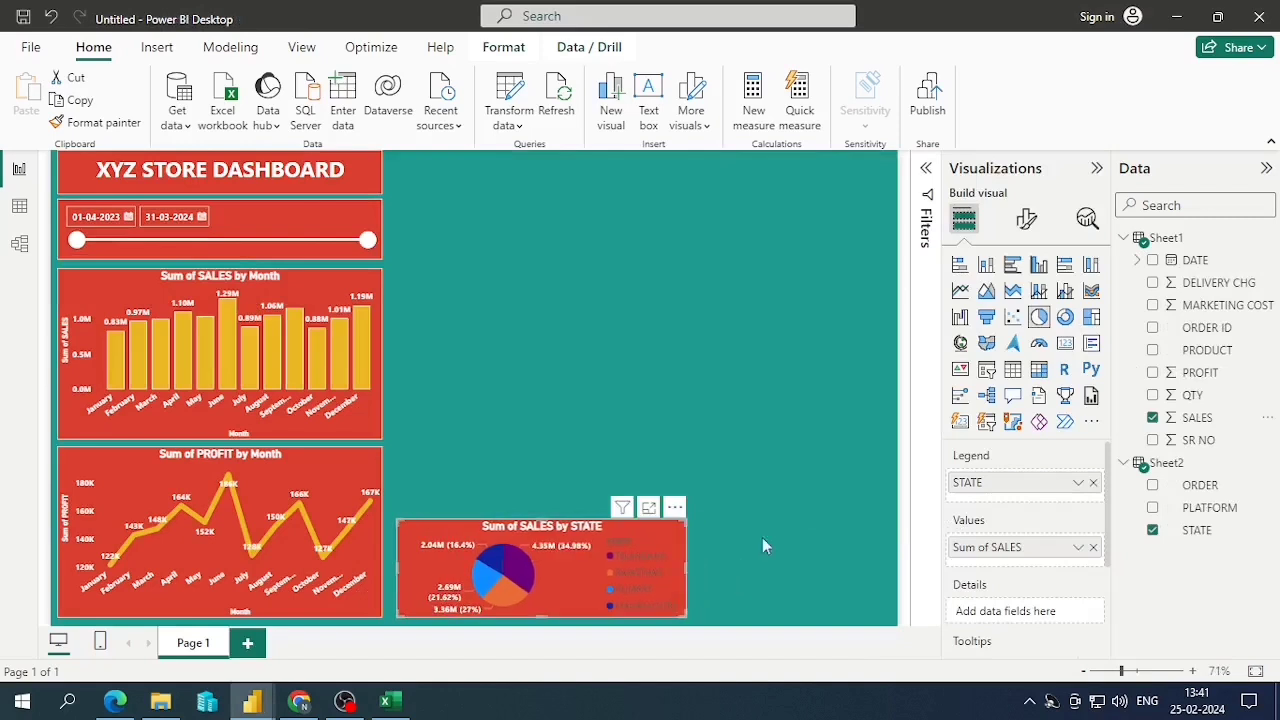
Turn off the pie chart's legend title and make the legend text white and bold
{"action": "left_click", "coordinate": [1027, 228]}
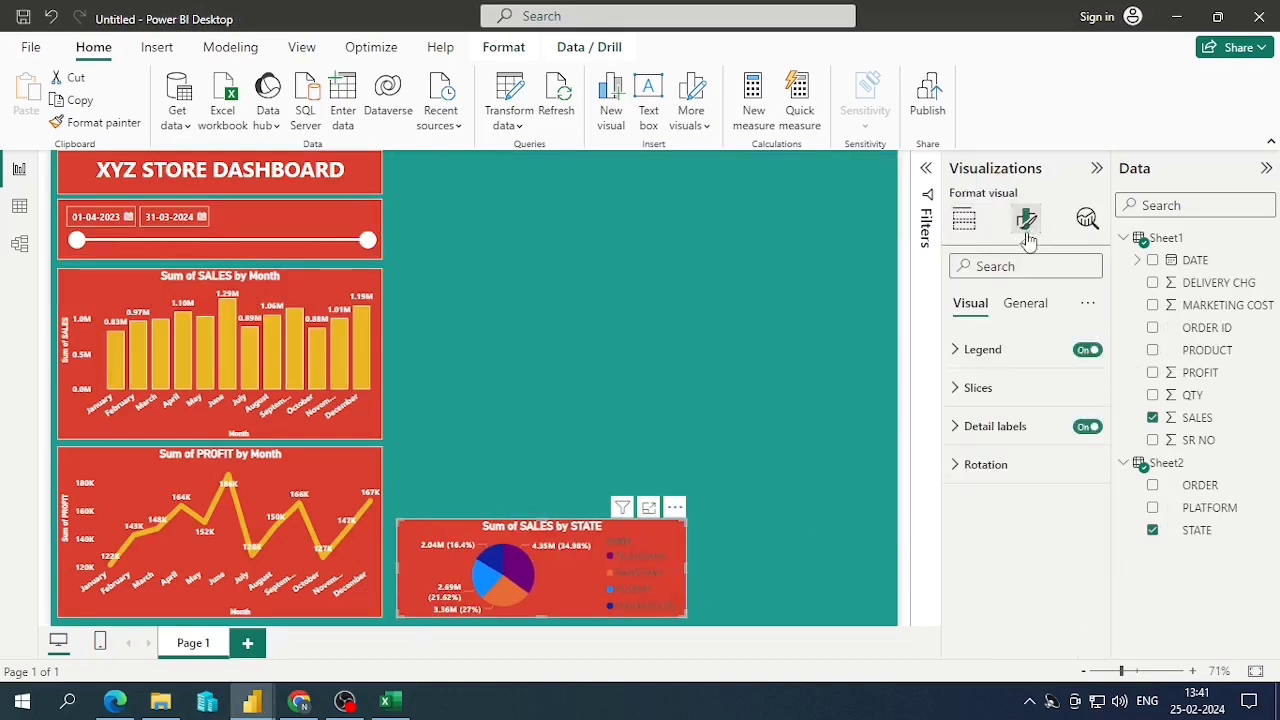
{"action": "left_click", "coordinate": [970, 349]}
{"action": "scroll", "coordinate": [1030, 440], "scroll_direction": "down", "scroll_amount": 1}
{"action": "left_click", "coordinate": [1080, 487]}
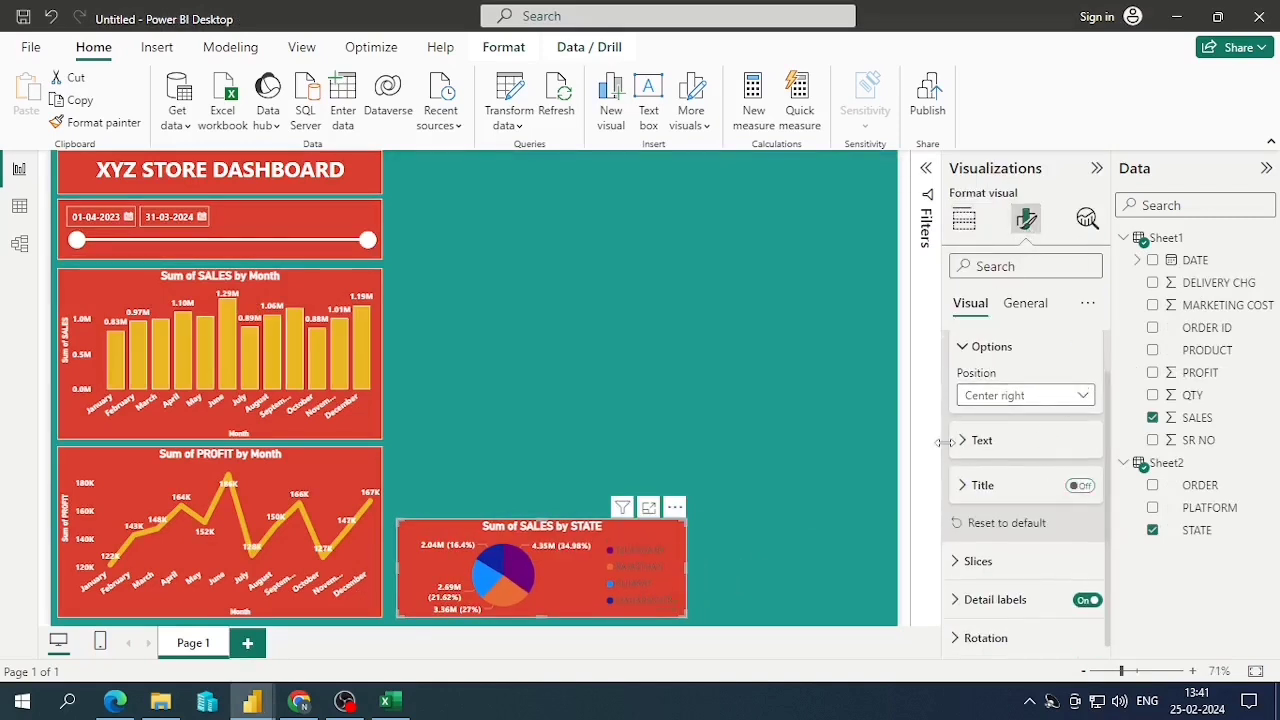
{"action": "left_click", "coordinate": [968, 446]}
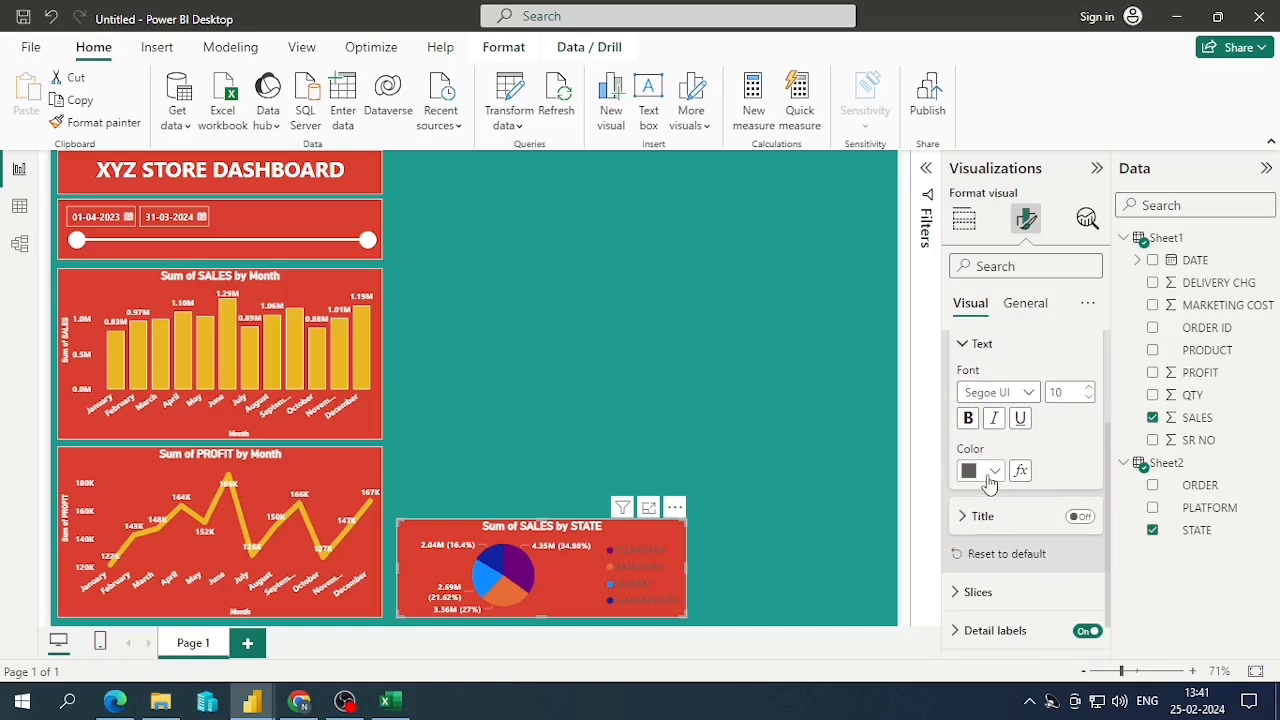
{"action": "left_click", "coordinate": [982, 470]}
{"action": "left_click", "coordinate": [1010, 398]}
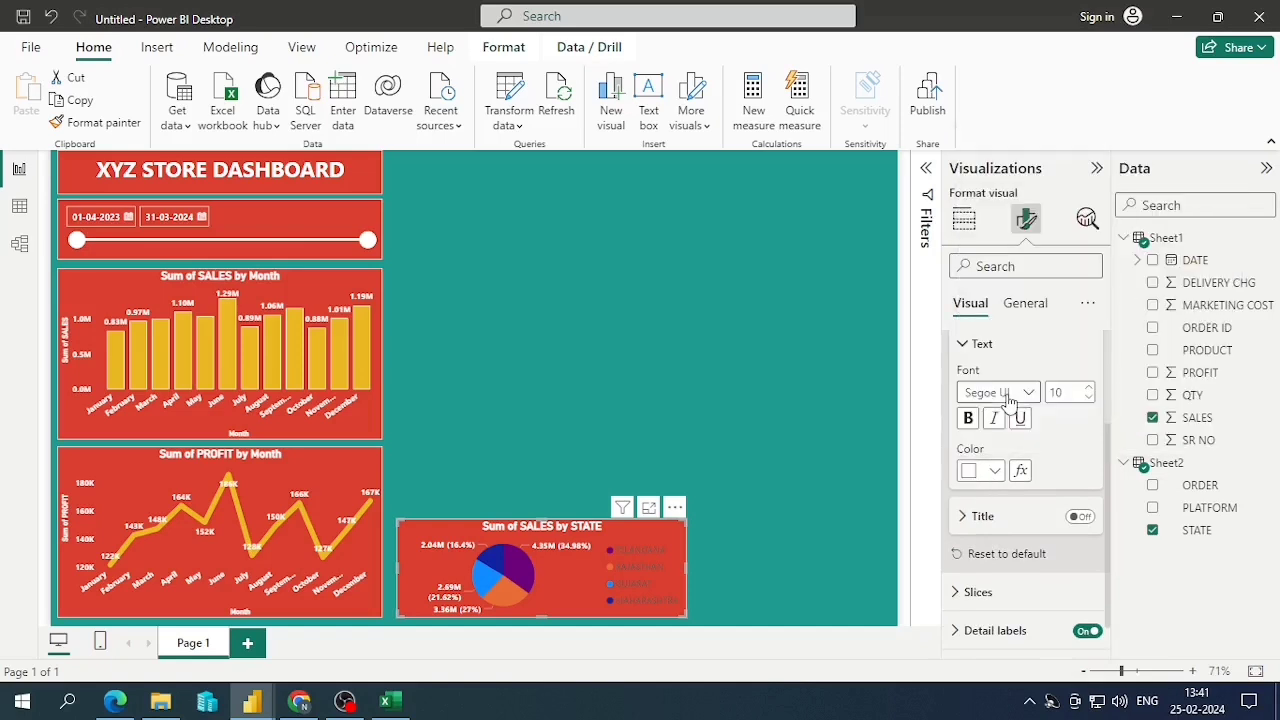
{"action": "left_click", "coordinate": [968, 419]}
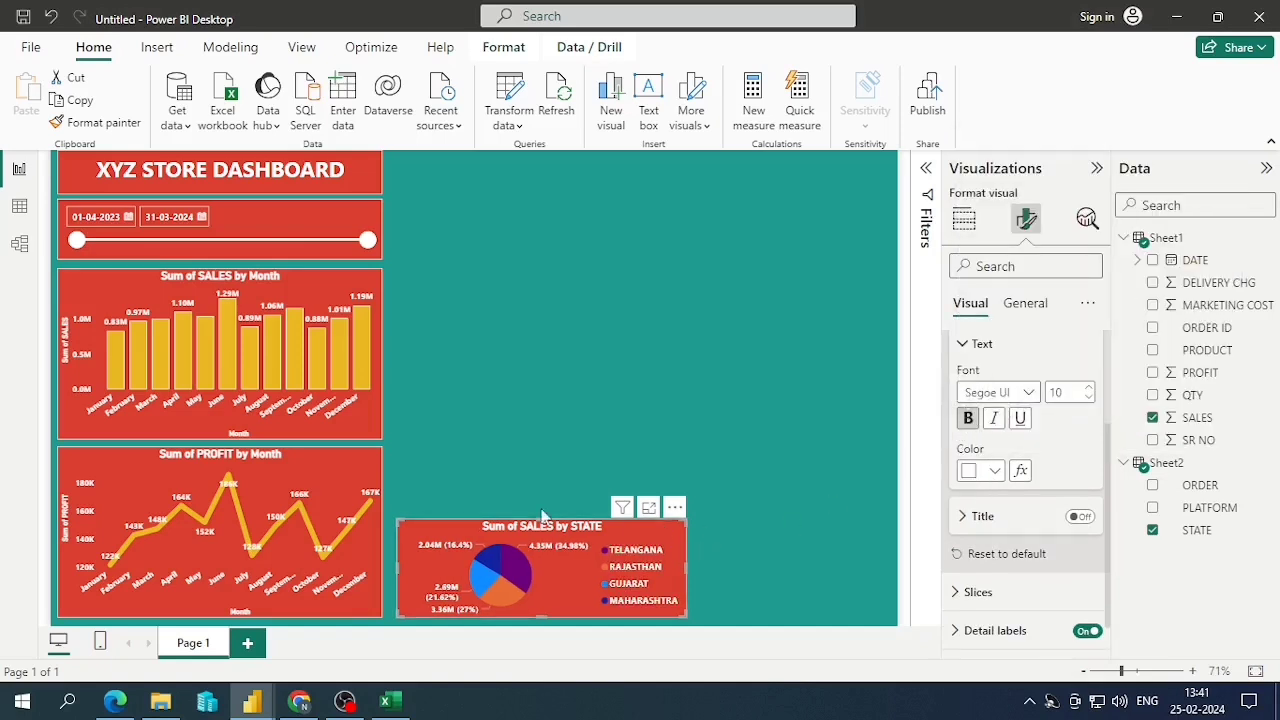
Make the state pie chart taller and narrower, then duplicate it and place the copy beside the original
{"action": "left_click_drag", "start_coordinate": [541, 516], "coordinate": [524, 455]}
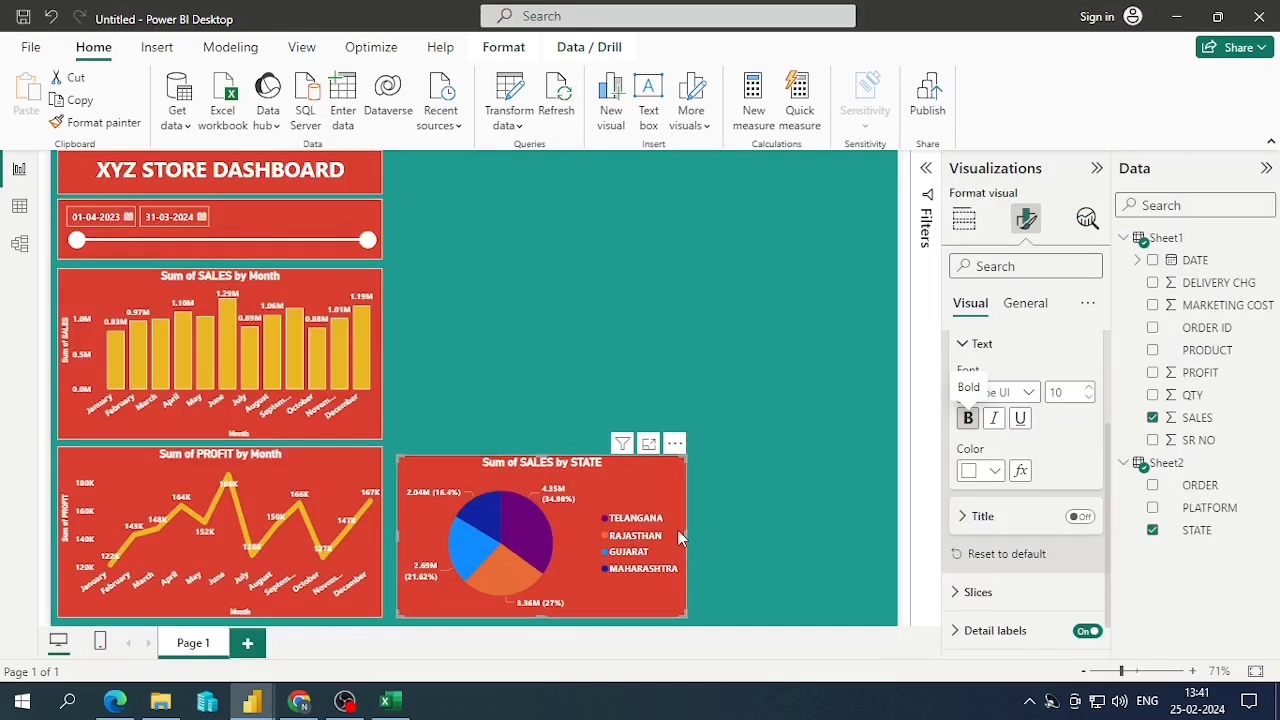
{"action": "left_click_drag", "start_coordinate": [678, 530], "coordinate": [651, 536]}
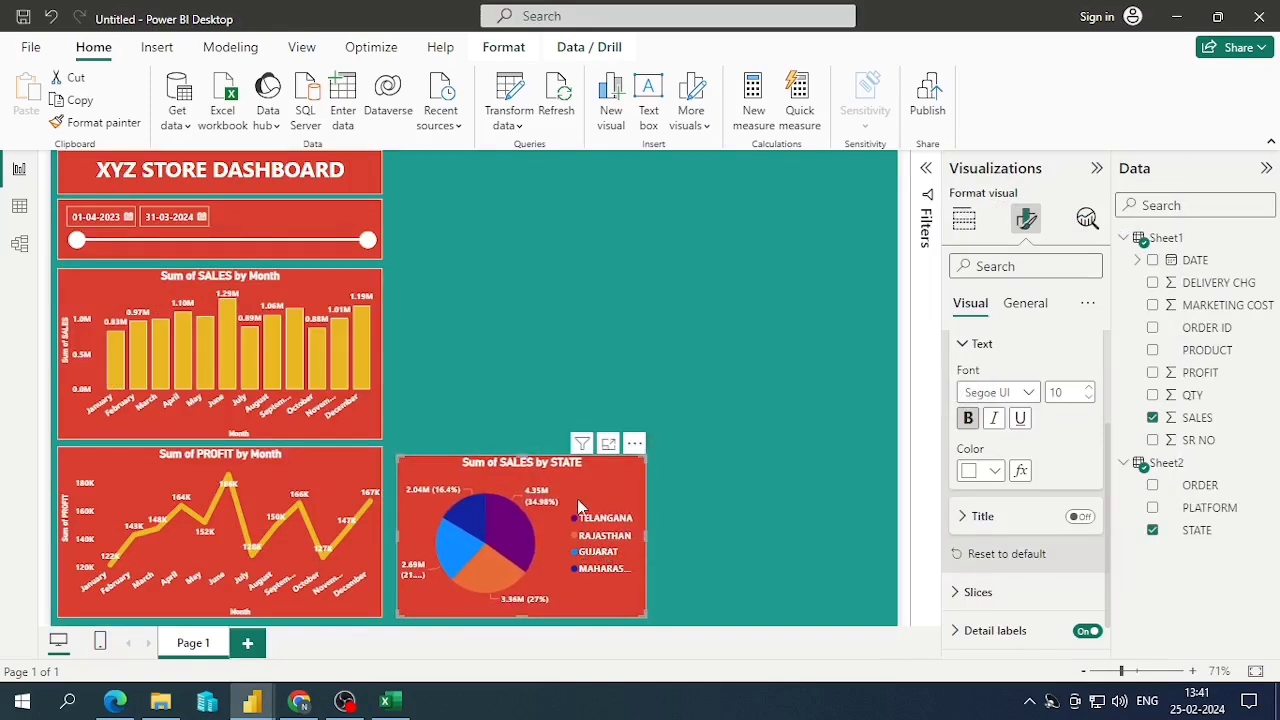
{"action": "key", "text": "ctrl+c"}
{"action": "key", "text": "ctrl+v"}
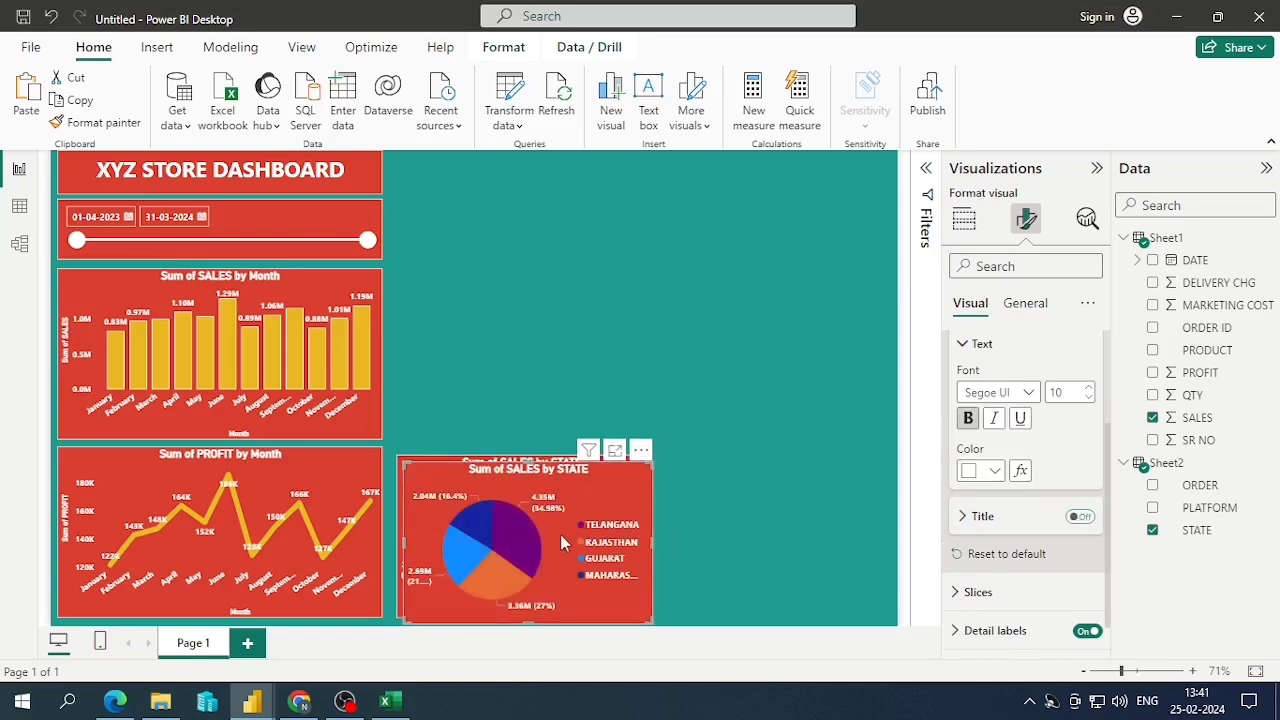
{"action": "left_click_drag", "start_coordinate": [690, 545], "coordinate": [873, 557]}
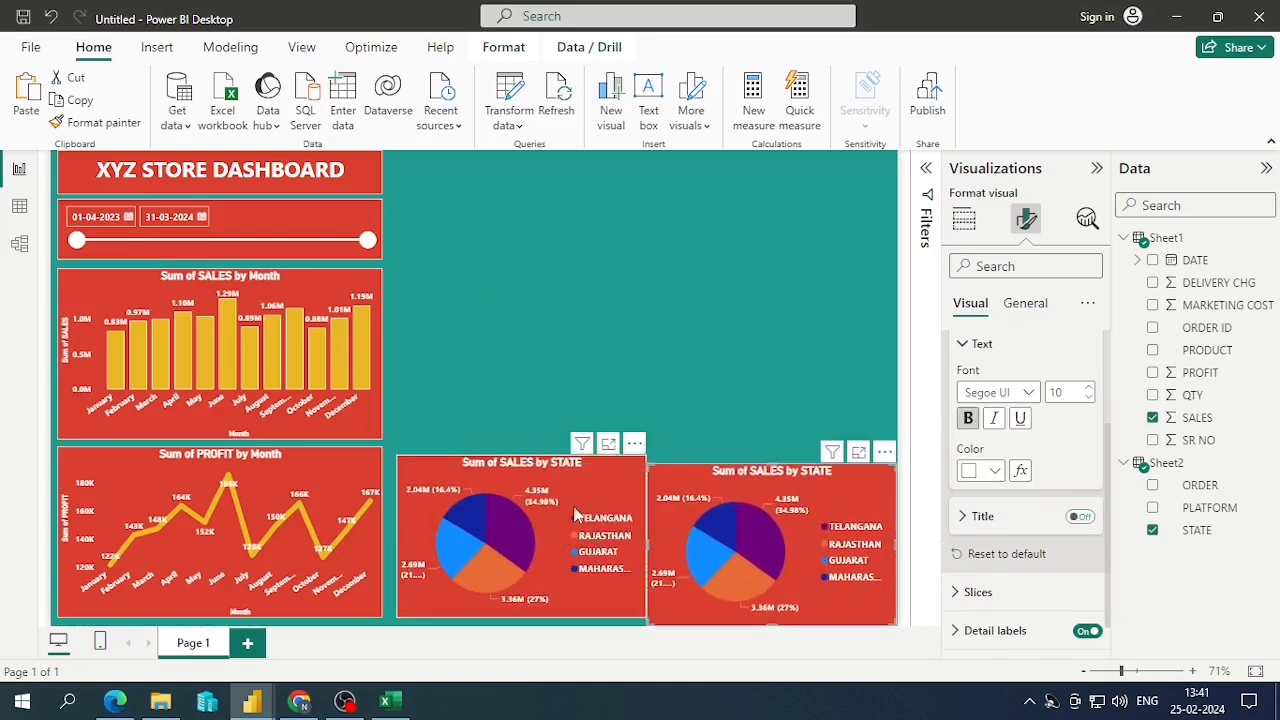
Nudge the original state pie chart sideways until it sits close to the profit line chart
{"action": "left_click", "coordinate": [560, 486]}
{"action": "key", "text": "Left"}
{"action": "key", "text": "Left"}
{"action": "key", "text": "Left"}
{"action": "key", "text": "Left"}
{"action": "key", "text": "Left"}
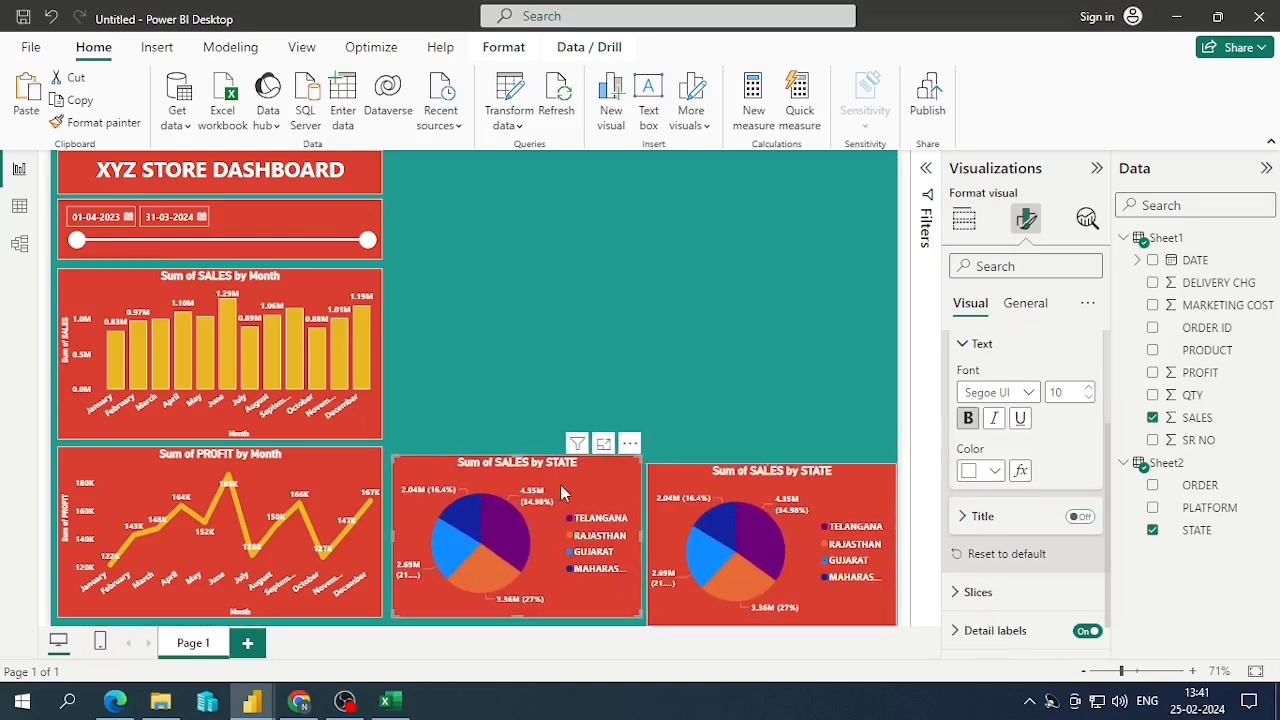
{"action": "key", "text": "Left"}
{"action": "key", "text": "Left"}
{"action": "key", "text": "Left"}
{"action": "key", "text": "Left"}
{"action": "key", "text": "Left"}
{"action": "key", "text": "Left"}
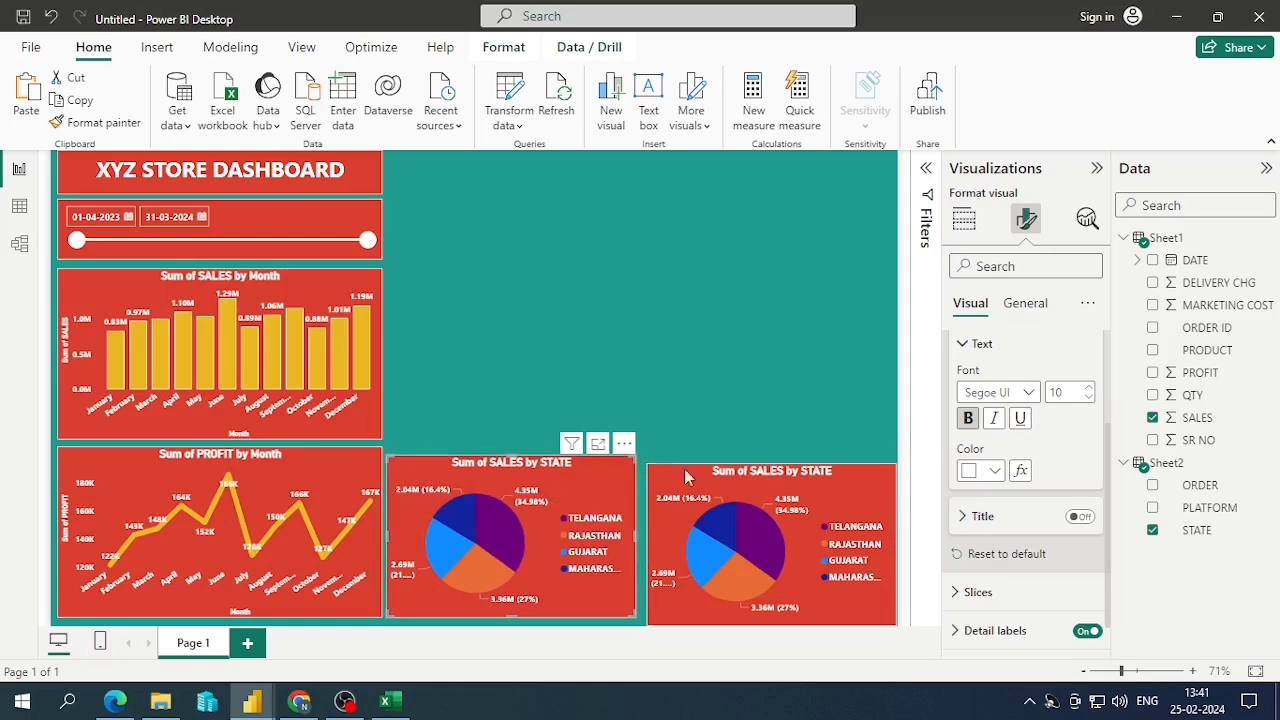
Nudge the duplicated pie chart up and sideways to line it up closely with the original pie chart
{"action": "left_click", "coordinate": [676, 489]}
{"action": "key", "text": "Up"}
{"action": "key", "text": "Up"}
{"action": "key", "text": "Up"}
{"action": "key", "text": "Up"}
{"action": "key", "text": "Up"}
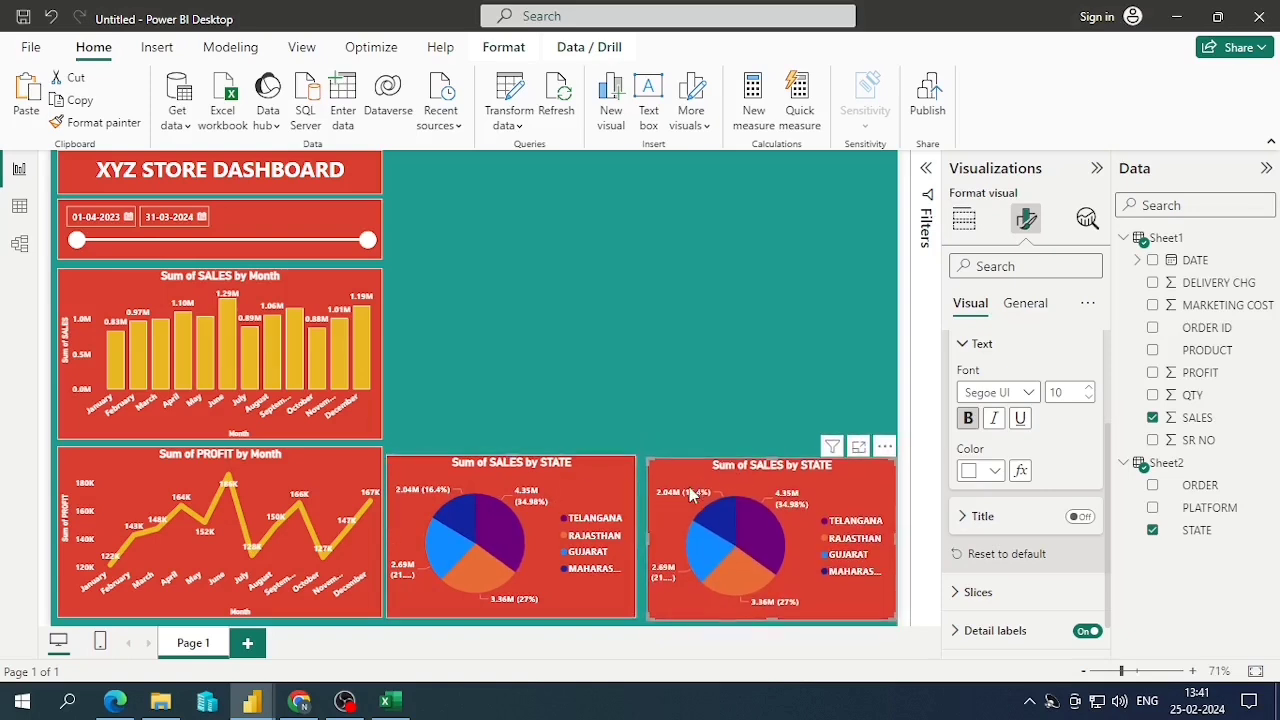
{"action": "key", "text": "Up"}
{"action": "key", "text": "Left"}
{"action": "key", "text": "Up"}
{"action": "key", "text": "Up"}
{"action": "key", "text": "Up"}
{"action": "key", "text": "Left"}
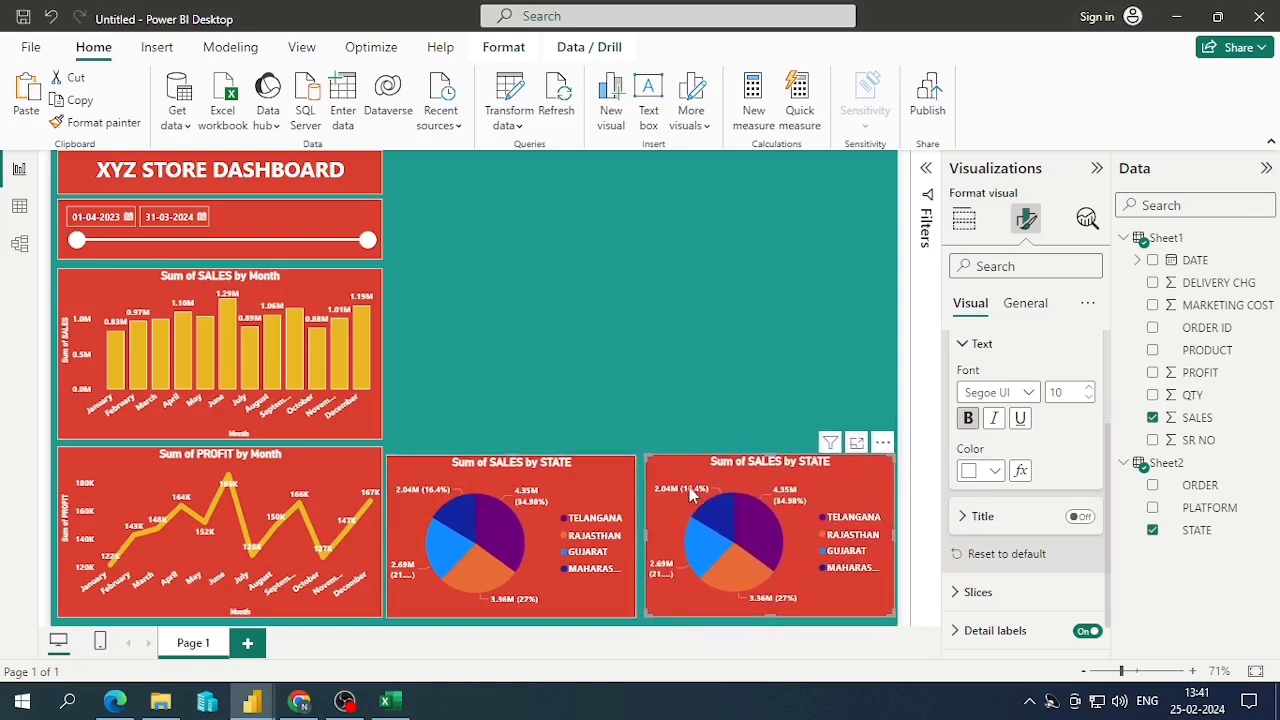
{"action": "key", "text": "Left"}
{"action": "key", "text": "Left"}
{"action": "key", "text": "Left"}
{"action": "key", "text": "Left"}
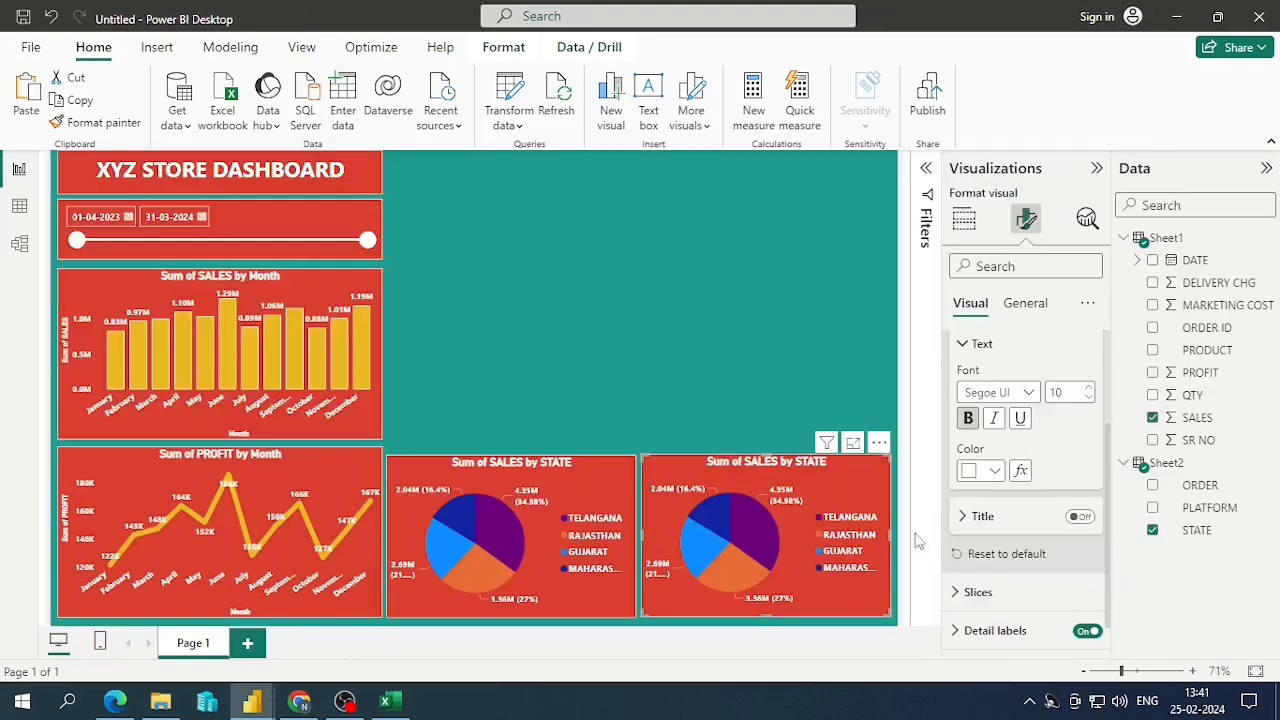
Replace STATE with PLATFORM in the duplicated pie chart and deselect the visual
{"action": "scroll", "coordinate": [1049, 543], "scroll_direction": "down", "scroll_amount": 2}
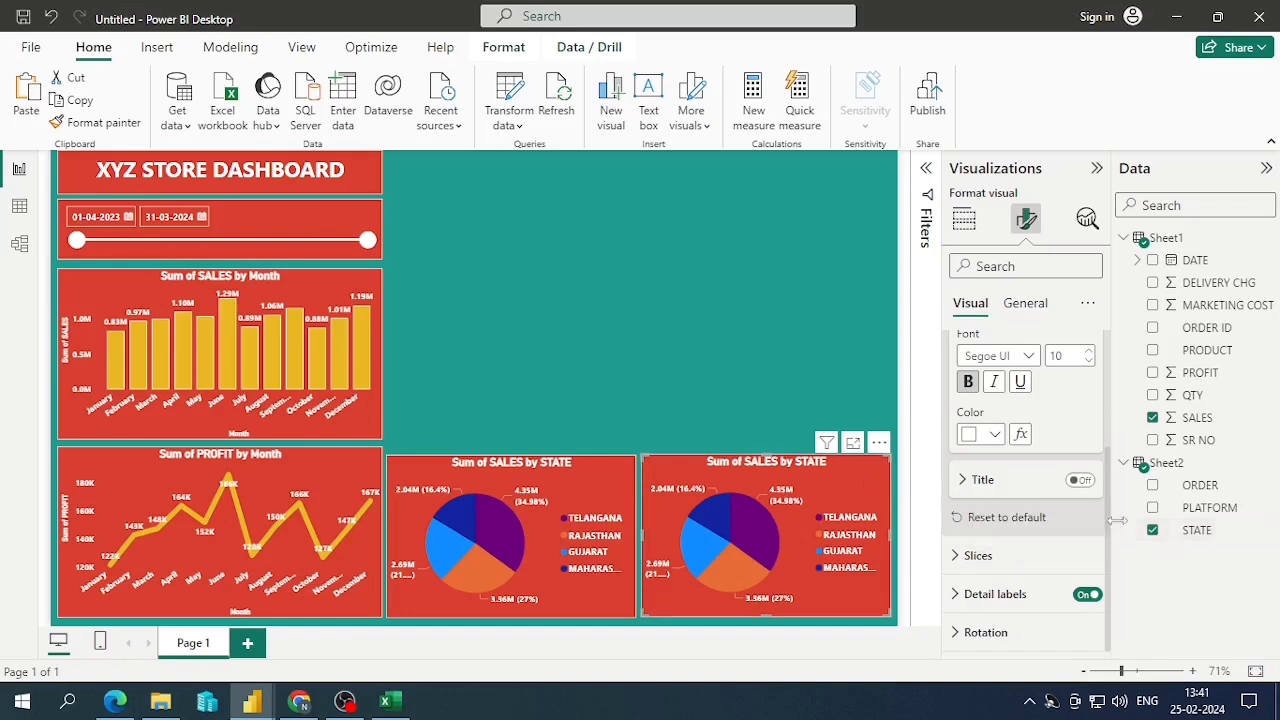
{"action": "left_click", "coordinate": [1152, 530]}
{"action": "left_click", "coordinate": [1152, 507]}
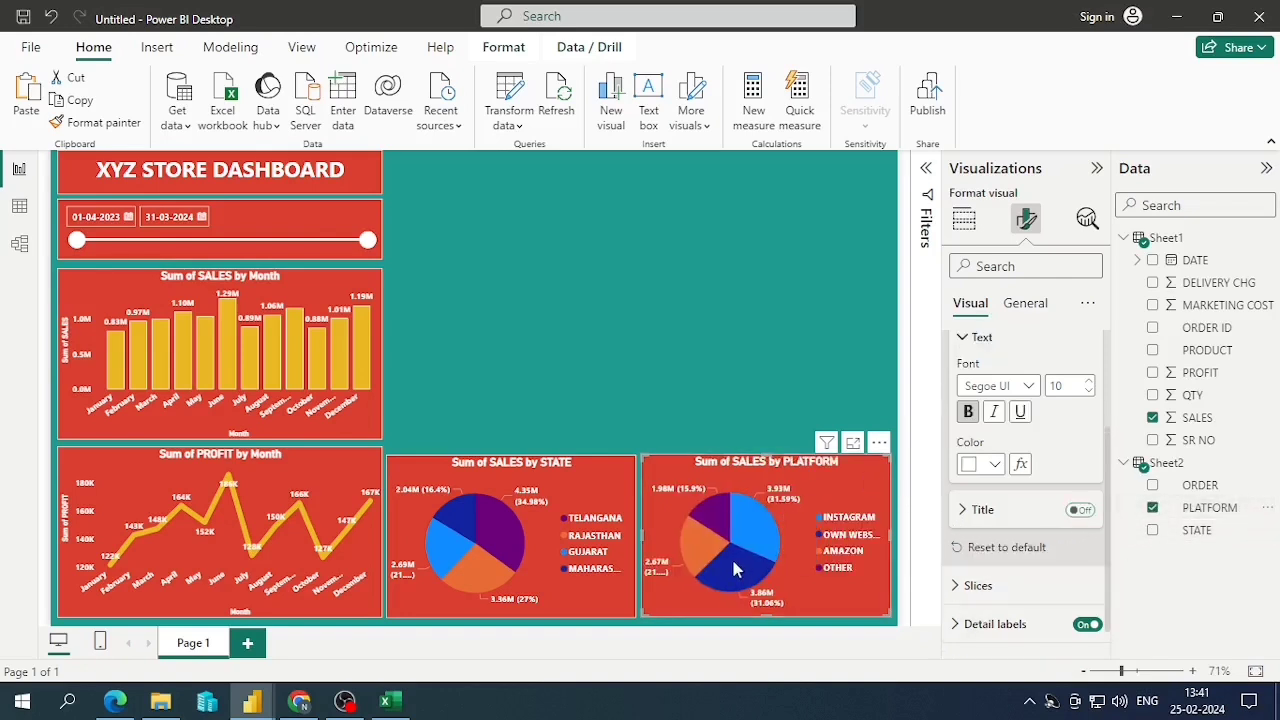
{"action": "left_click", "coordinate": [720, 387]}
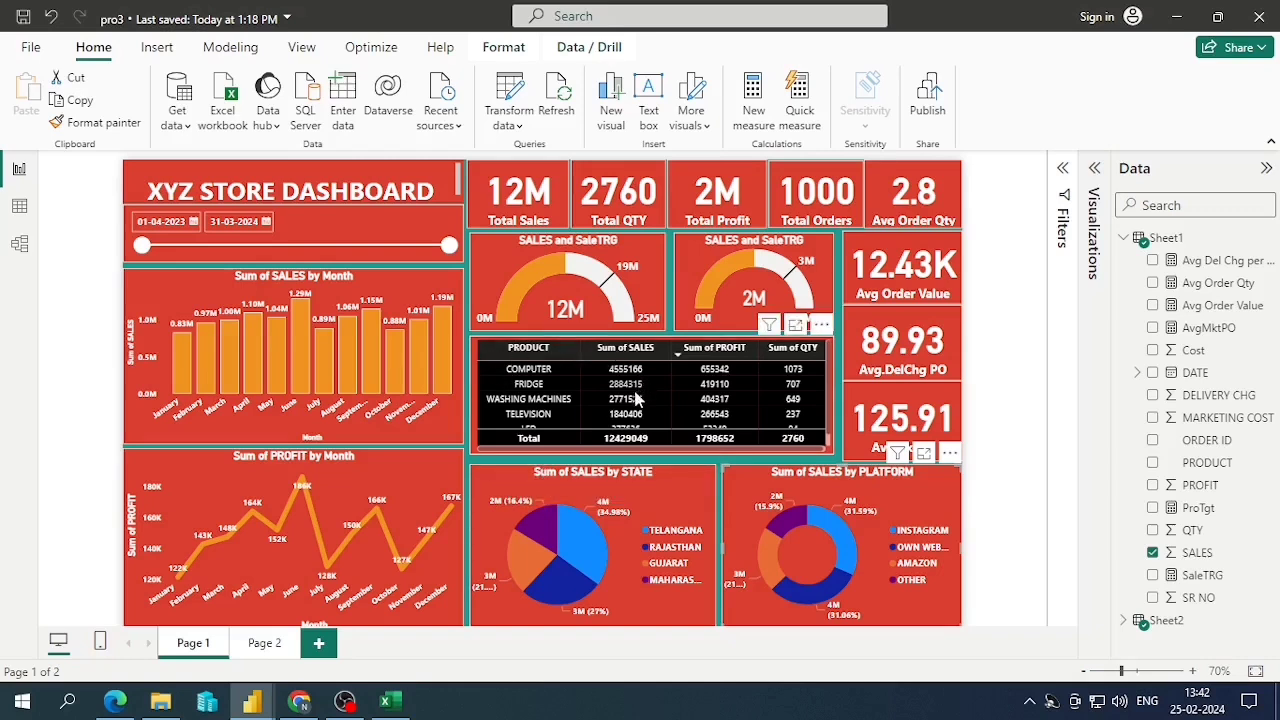
Insert a table visual in the new report and place it in the empty area above the state pie chart
{"action": "left_click", "coordinate": [563, 352]}
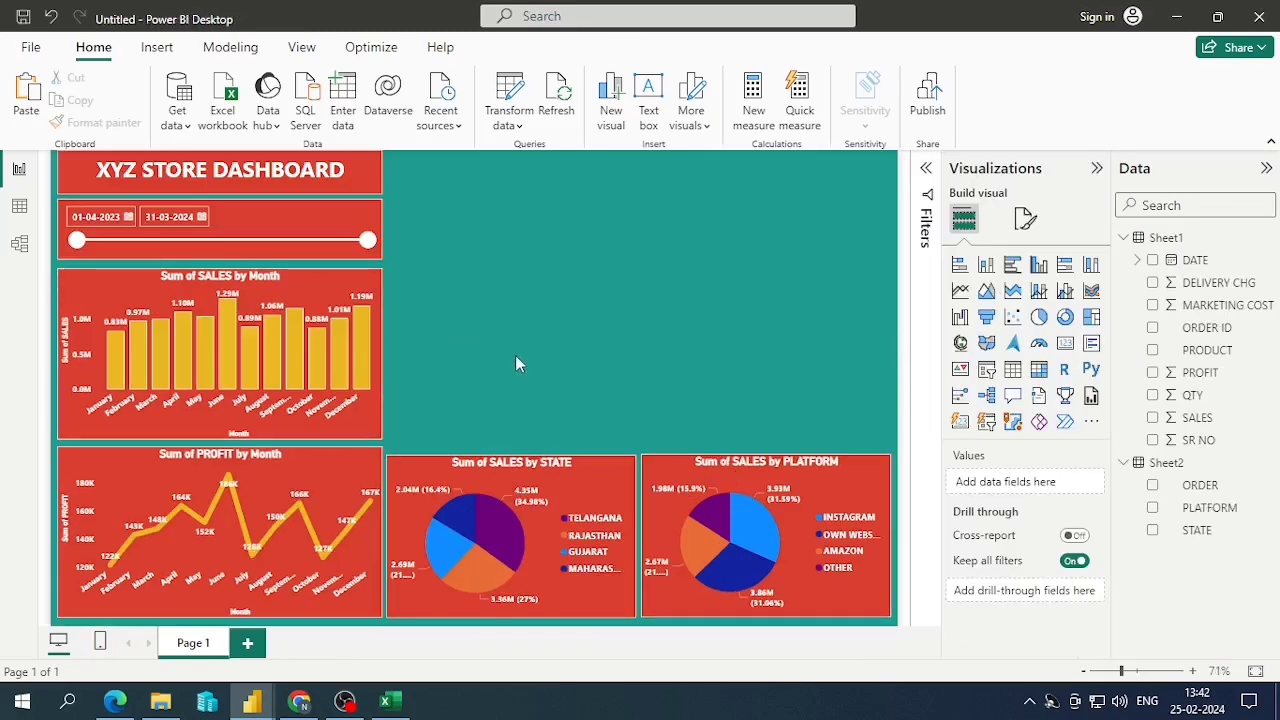
{"action": "left_click", "coordinate": [1012, 372]}
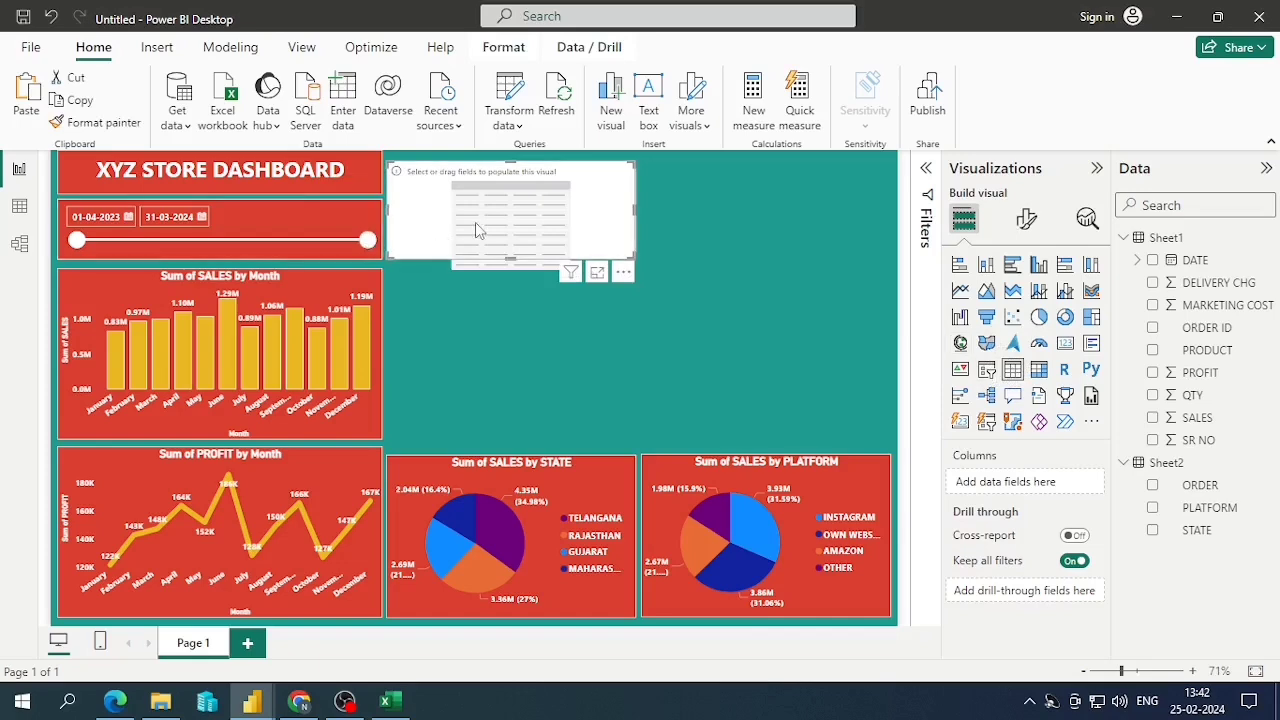
{"action": "left_click_drag", "start_coordinate": [477, 224], "coordinate": [497, 372]}
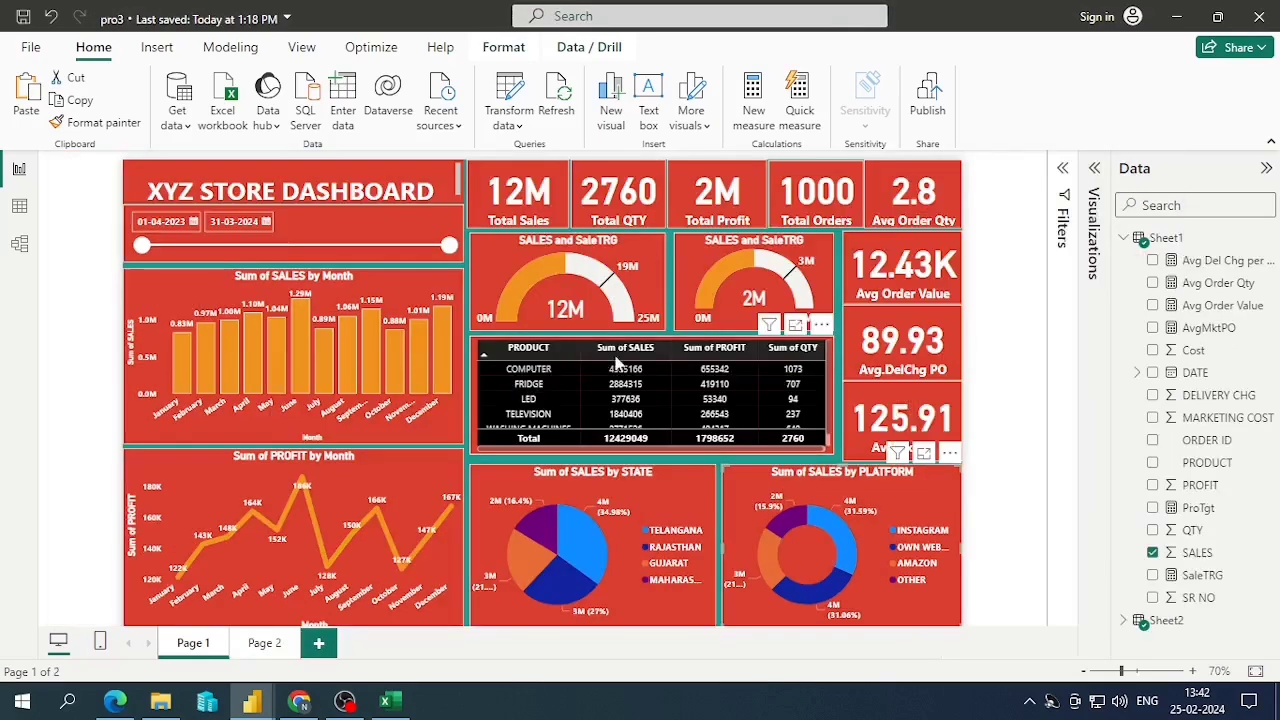
Switch to the pro3 report and examine the style preset settings of its product table
{"action": "left_click", "coordinate": [1093, 170]}
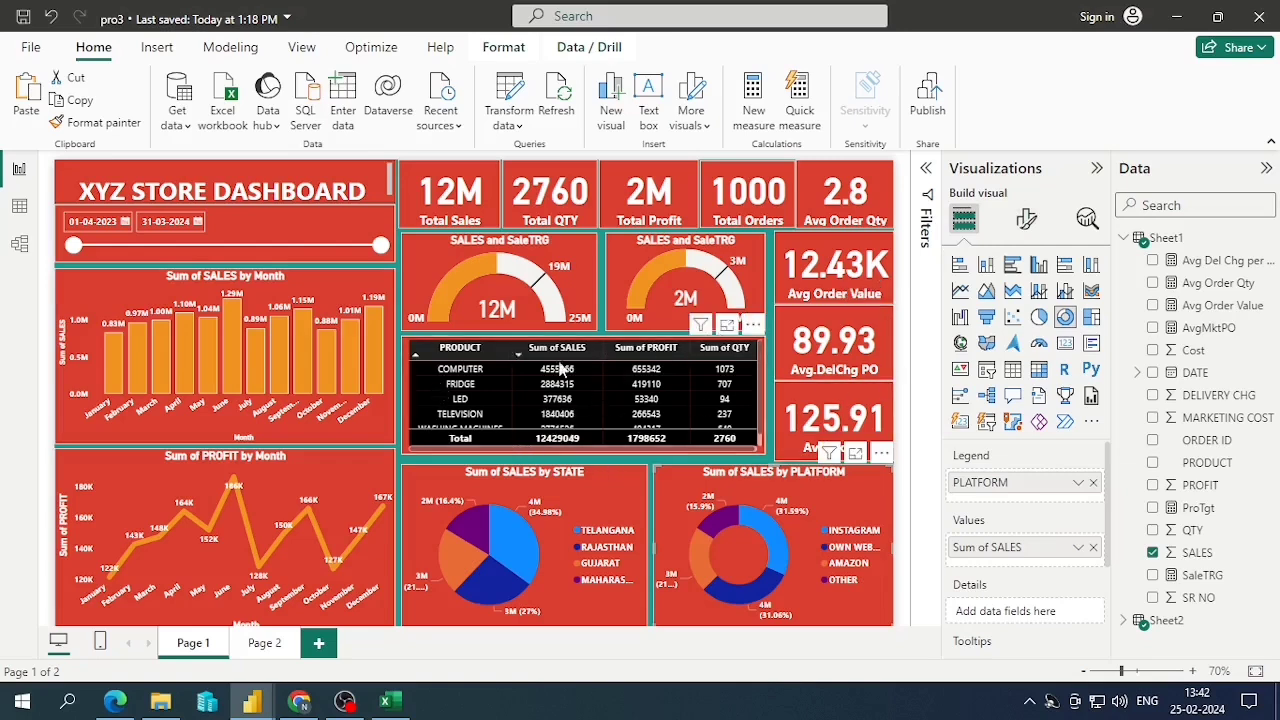
{"action": "left_click", "coordinate": [1025, 220]}
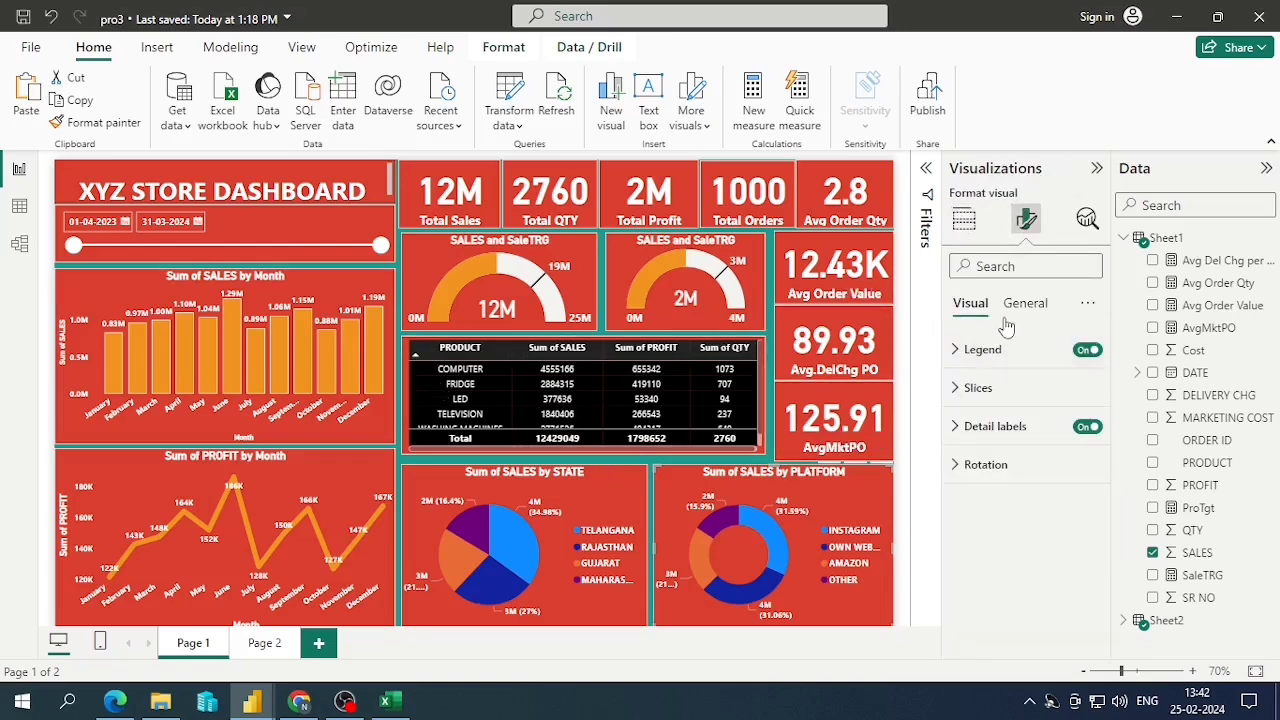
{"action": "left_click", "coordinate": [1016, 306]}
{"action": "left_click", "coordinate": [969, 304]}
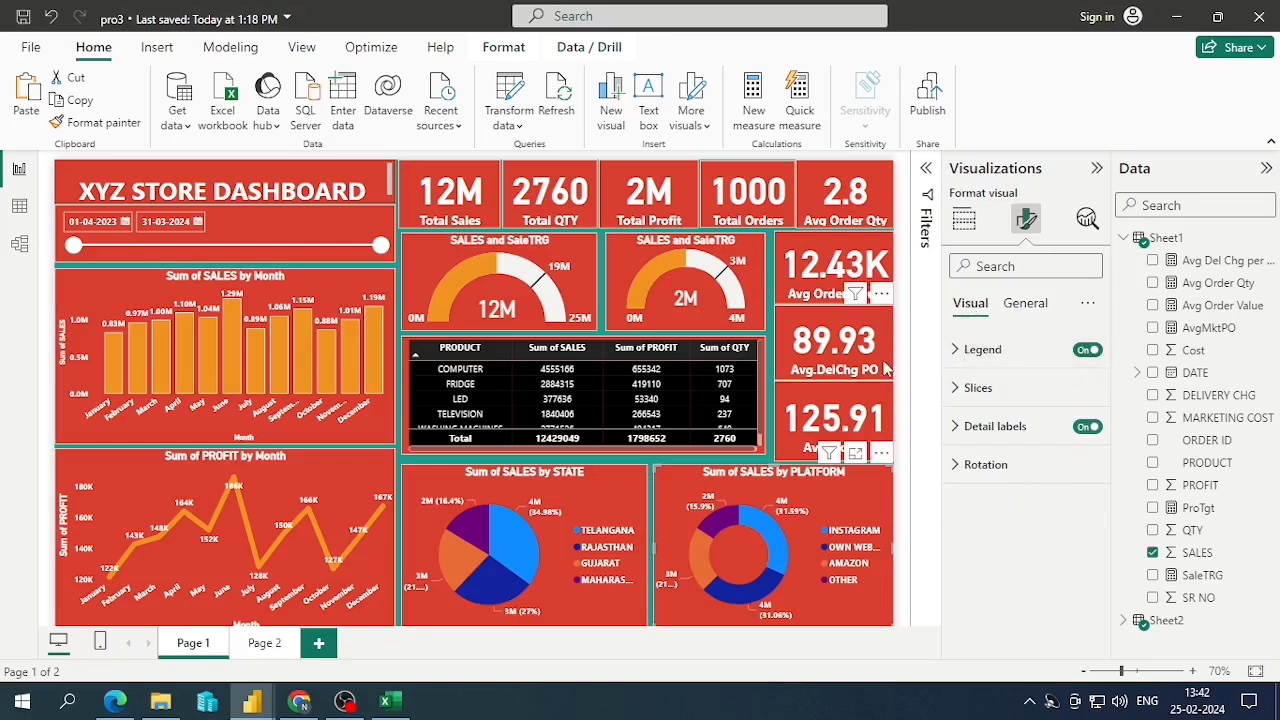
{"action": "left_click", "coordinate": [732, 375]}
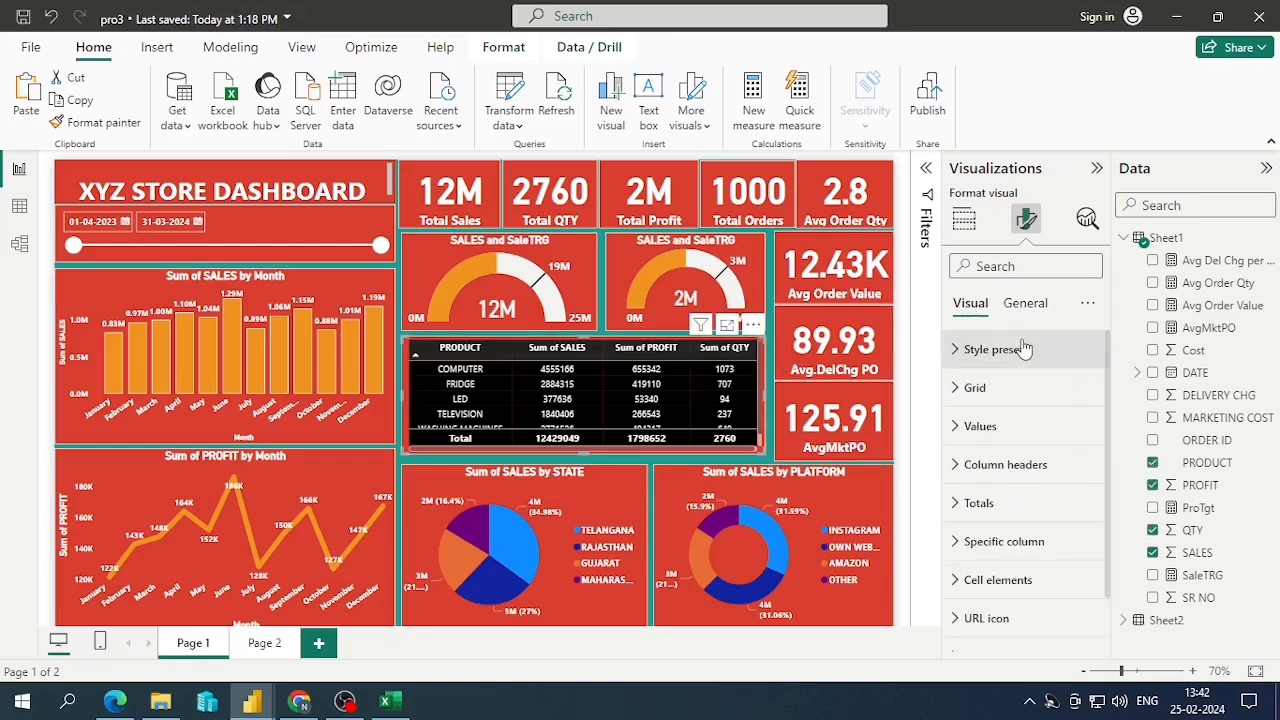
{"action": "left_click", "coordinate": [976, 352]}
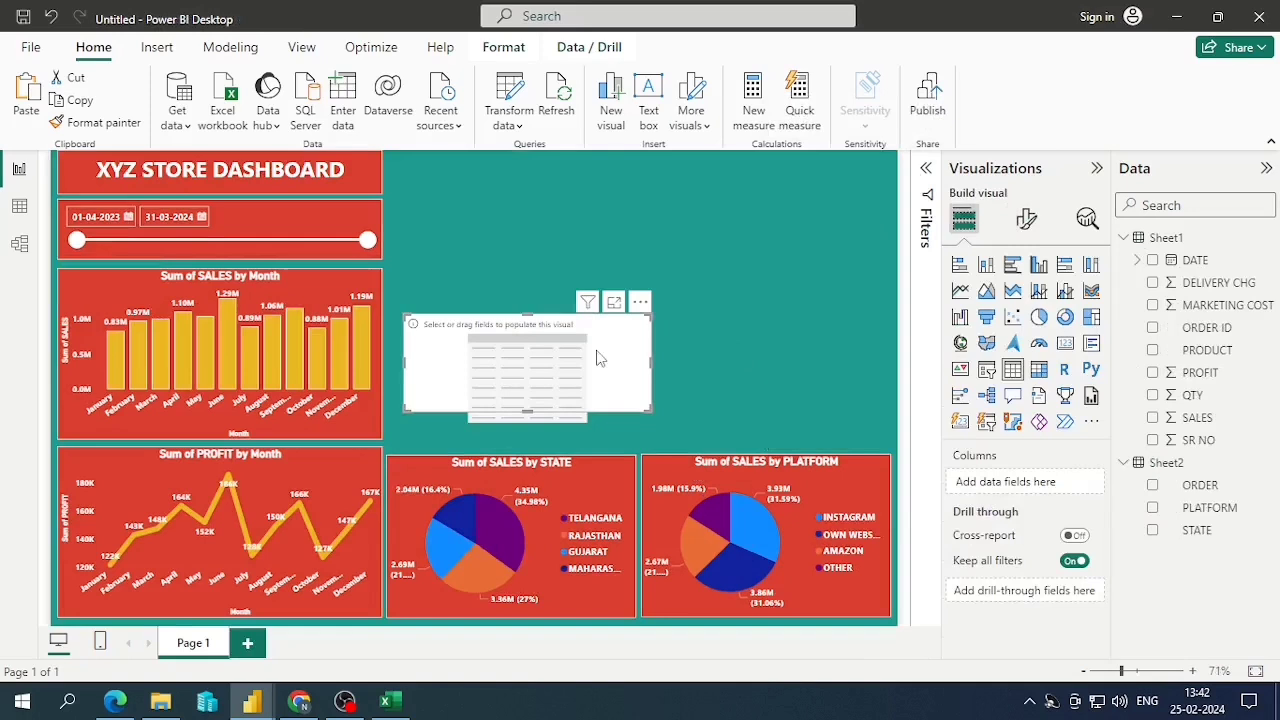
Shift the empty table in line with the state pie chart and copy the pie chart's formatting onto it
{"action": "left_click_drag", "start_coordinate": [598, 358], "coordinate": [553, 357]}
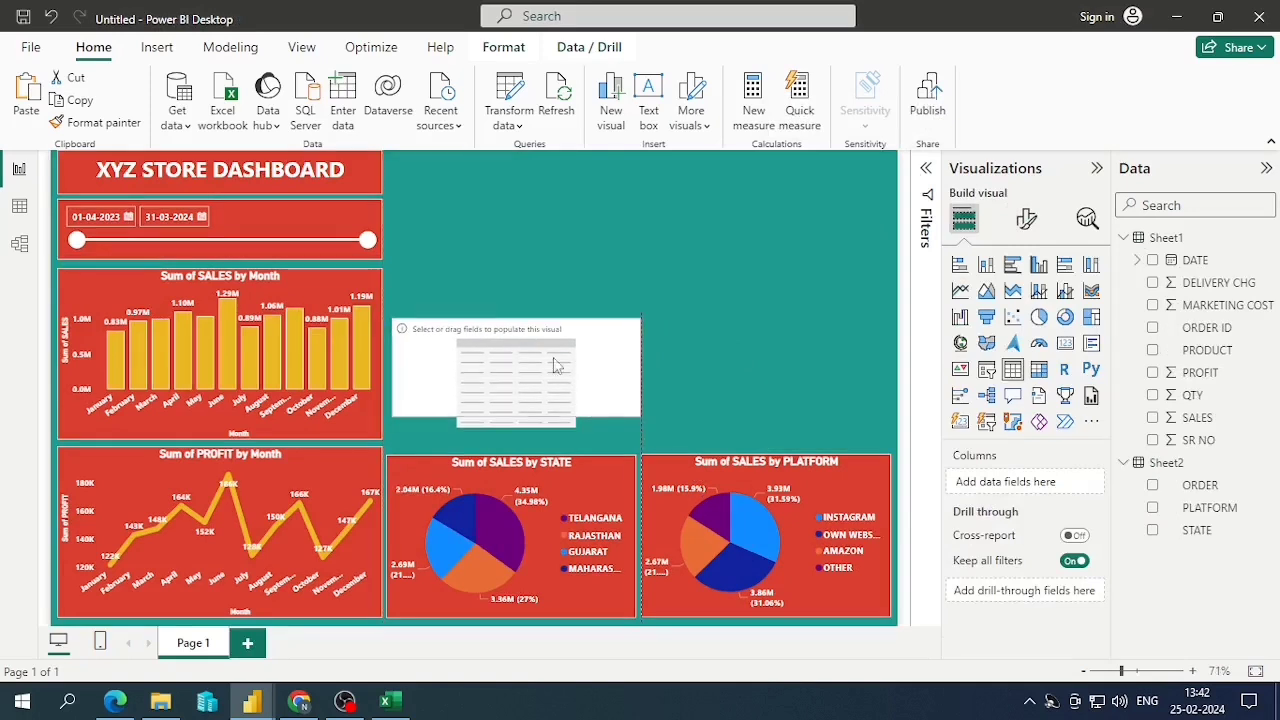
{"action": "left_click", "coordinate": [569, 482]}
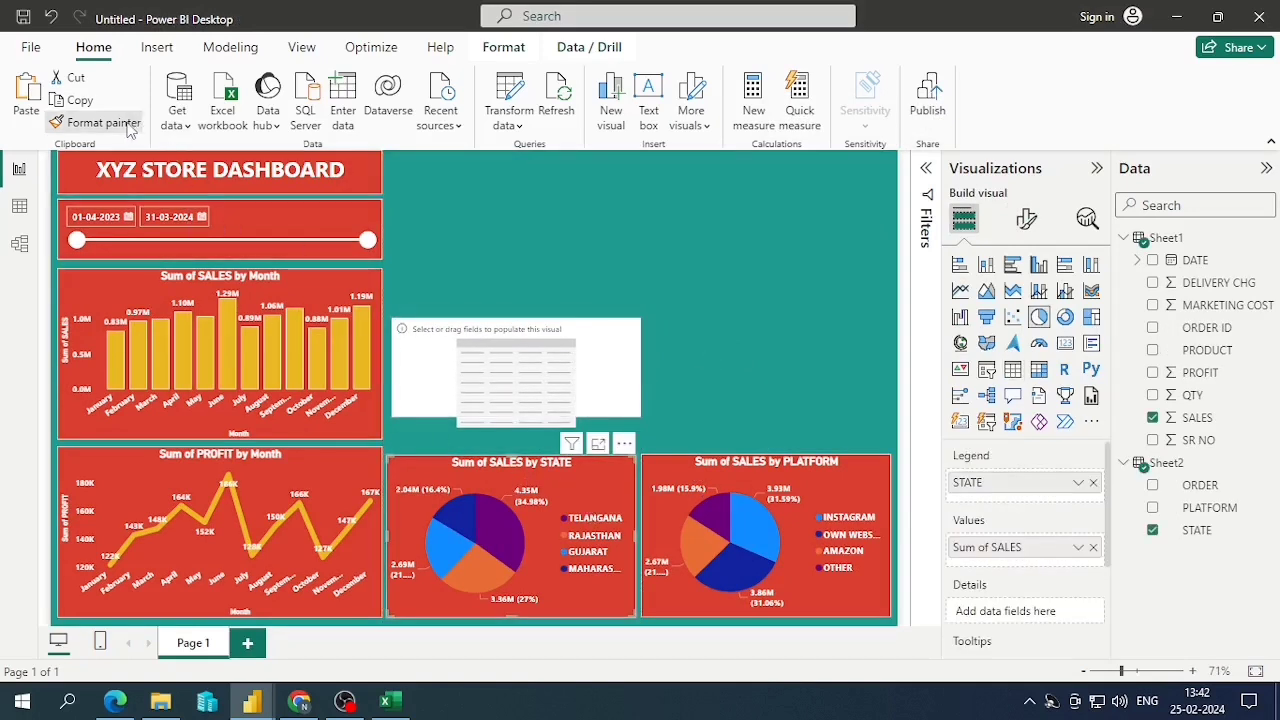
{"action": "left_click", "coordinate": [496, 342]}
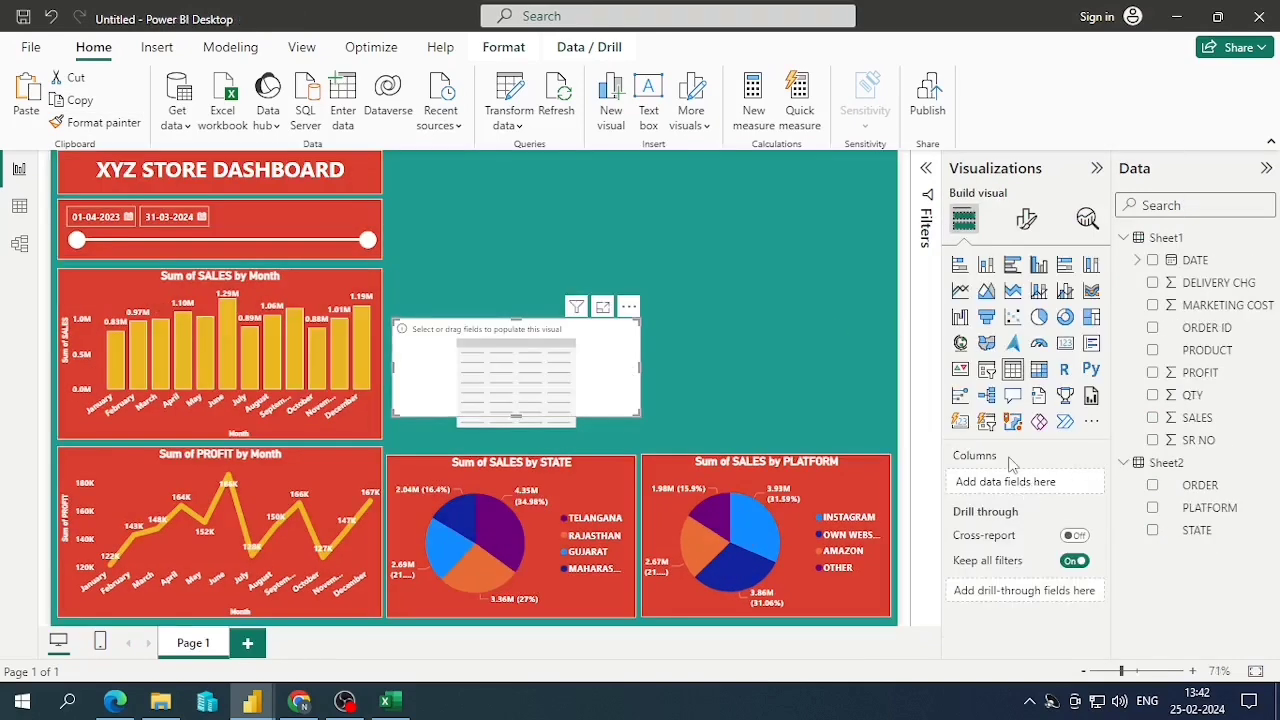
Add PRODUCT, SALES, PROFIT and QTY as the columns of the table
{"action": "left_click", "coordinate": [1153, 350]}
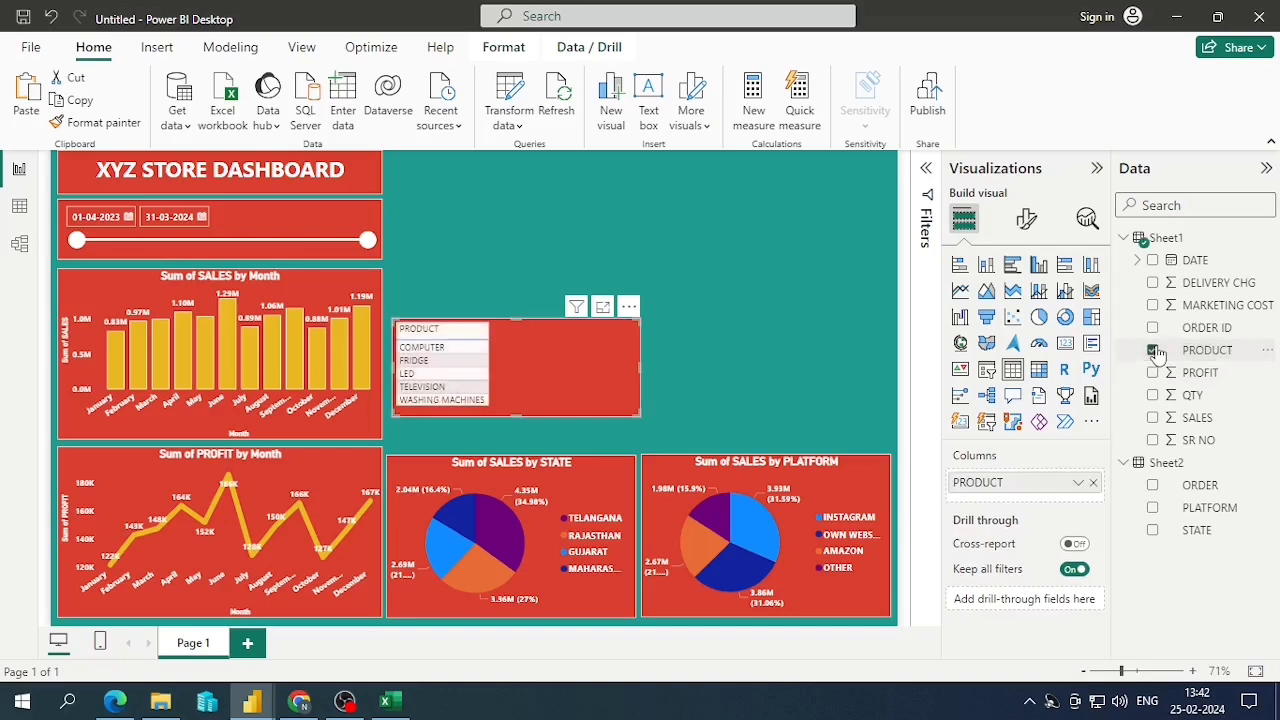
{"action": "left_click", "coordinate": [1153, 417]}
{"action": "left_click", "coordinate": [1153, 372]}
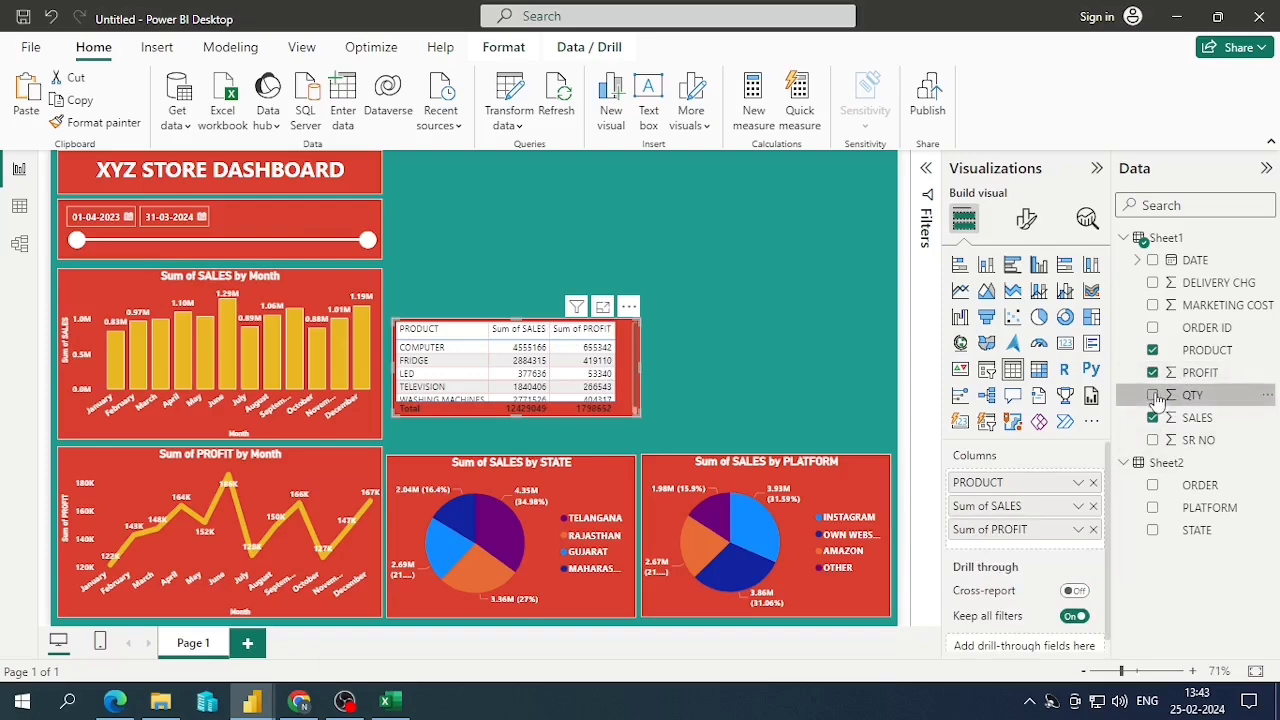
{"action": "left_click", "coordinate": [1153, 395]}
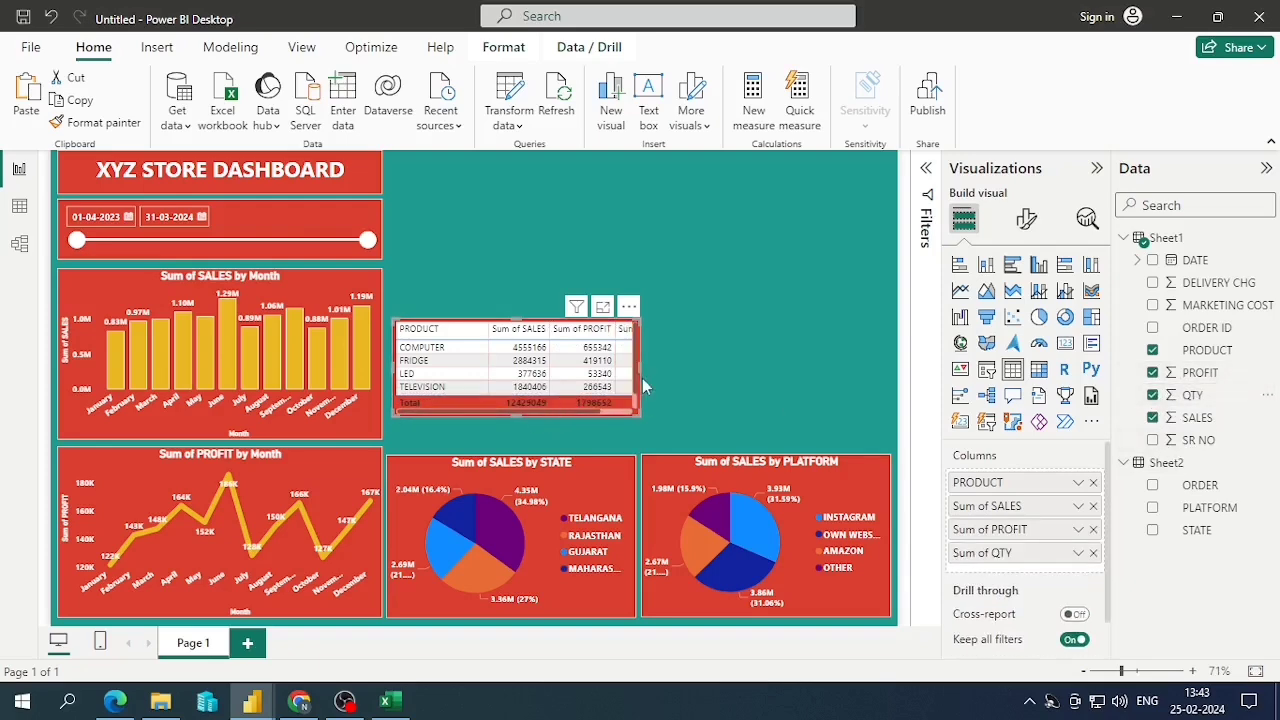
Widen the product table to fit all four columns, extend it down towards the pie charts and lower its upper edge slightly
{"action": "left_click_drag", "start_coordinate": [640, 378], "coordinate": [650, 379]}
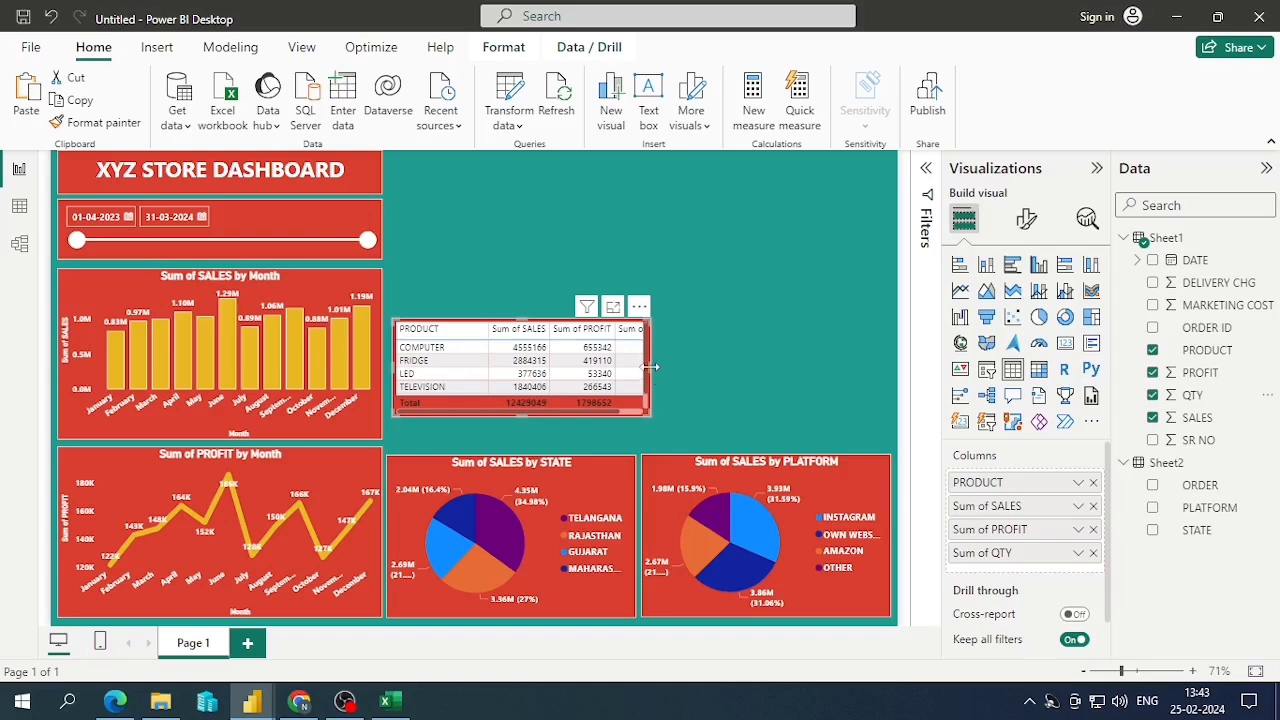
{"action": "left_click_drag", "start_coordinate": [650, 370], "coordinate": [693, 371]}
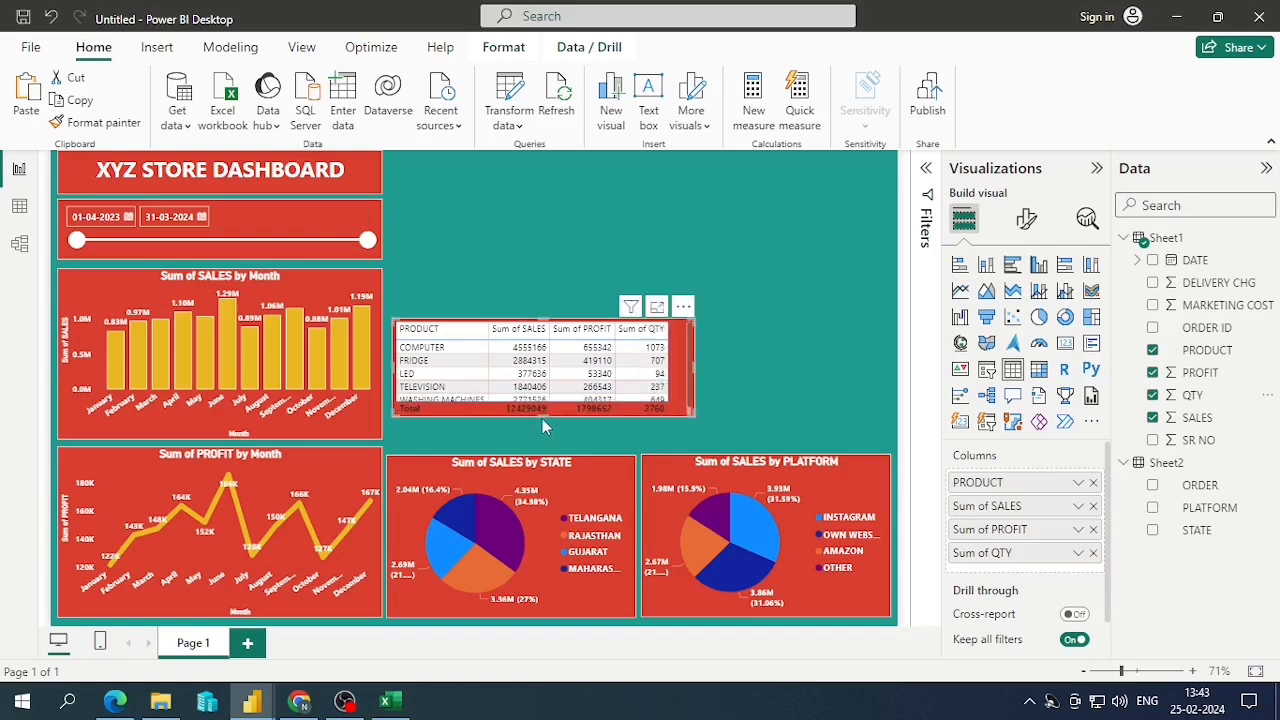
{"action": "left_click_drag", "start_coordinate": [539, 414], "coordinate": [530, 440]}
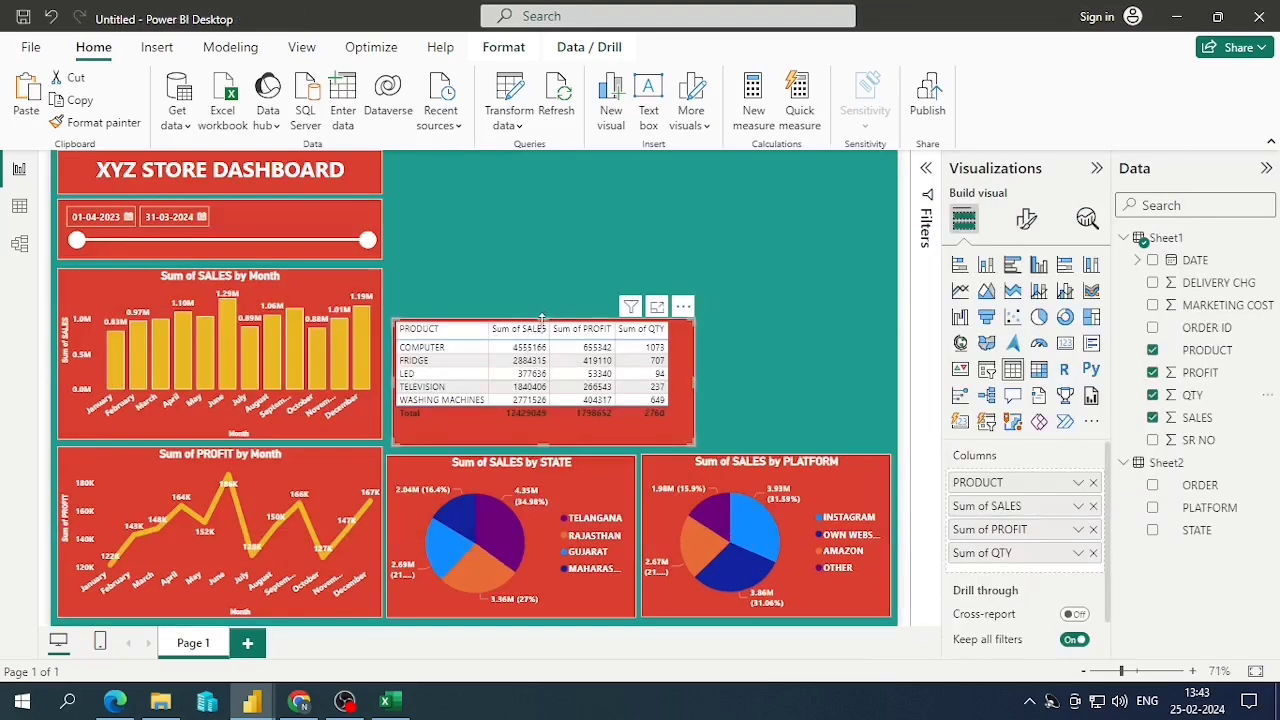
{"action": "left_click_drag", "start_coordinate": [542, 317], "coordinate": [545, 333]}
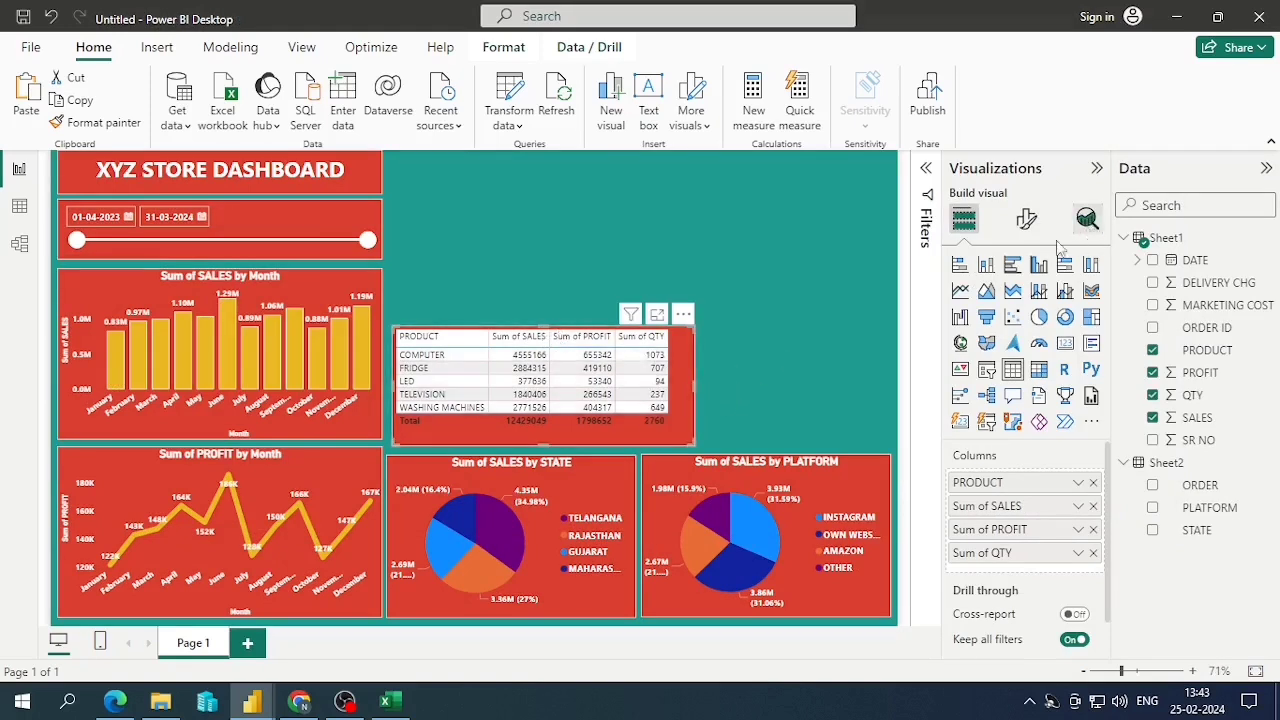
Apply the Bold header flashy rows style preset to the product table
{"action": "left_click", "coordinate": [1025, 218]}
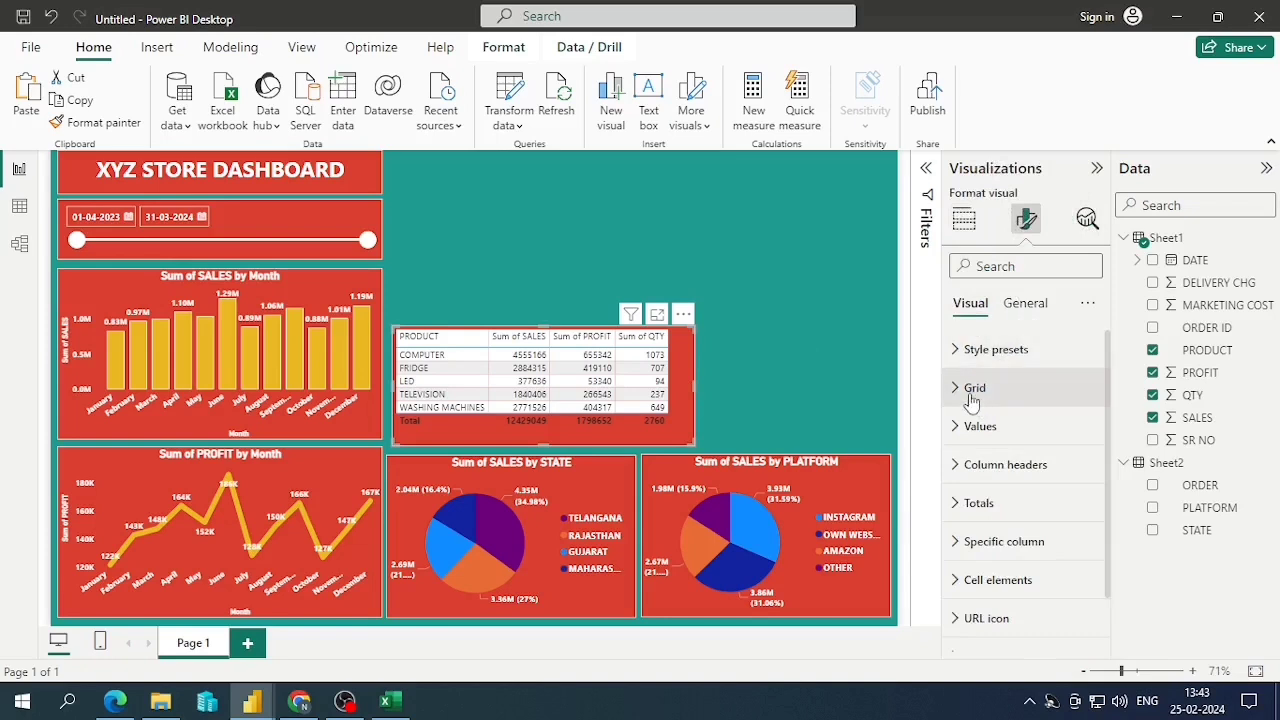
{"action": "left_click", "coordinate": [972, 350]}
{"action": "left_click", "coordinate": [995, 394]}
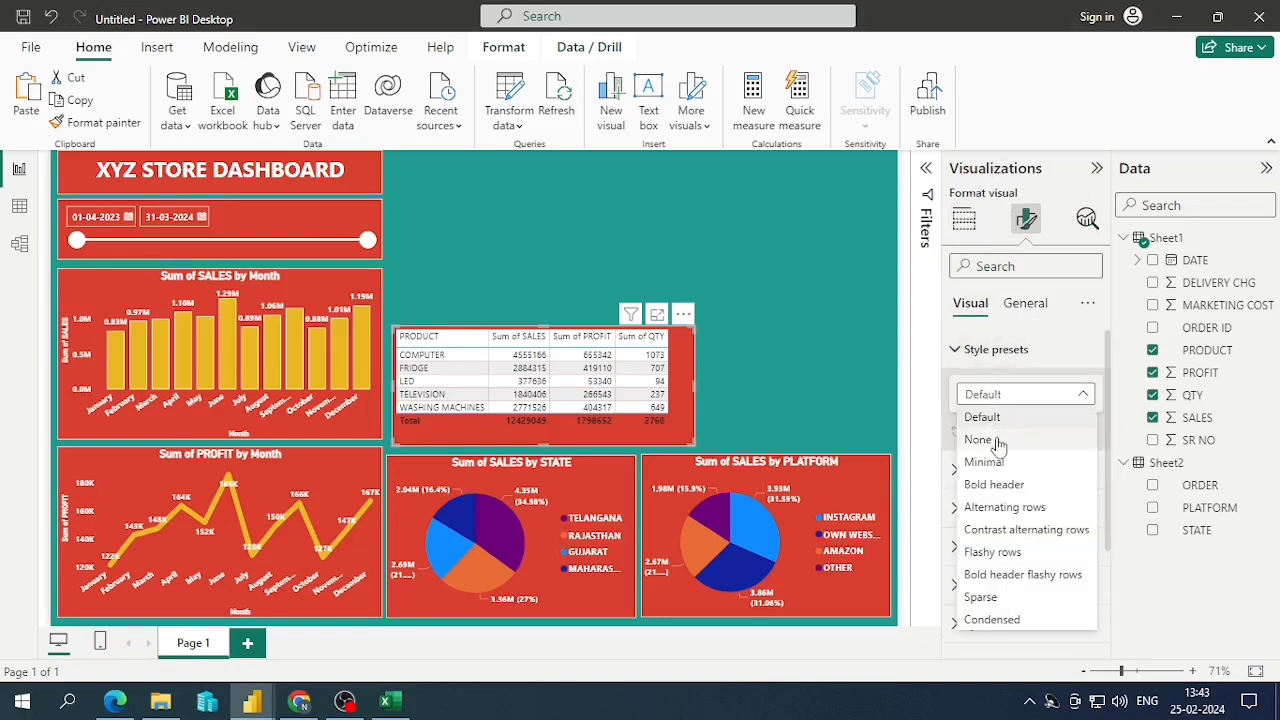
{"action": "left_click", "coordinate": [1020, 574]}
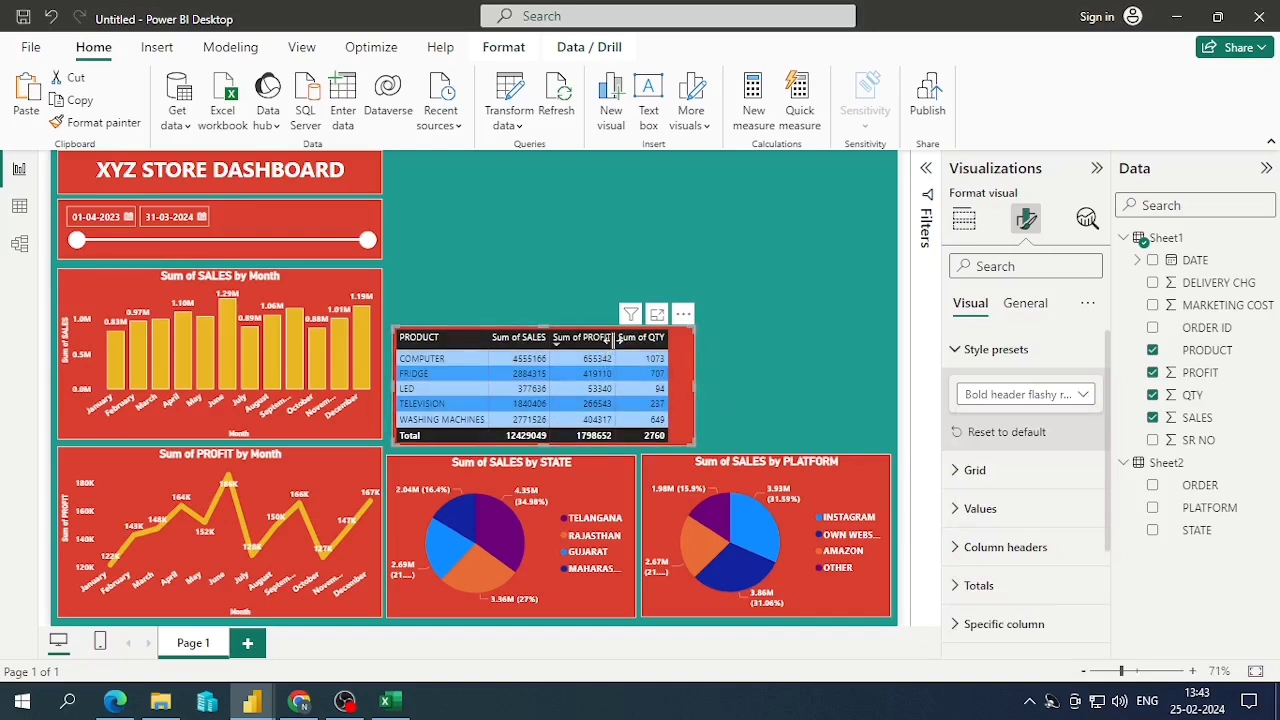
Adjust the table's numeric column widths to fill the visual and sort the rows by Sum of QTY in ascending order
{"action": "left_click_drag", "start_coordinate": [616, 340], "coordinate": [686, 340]}
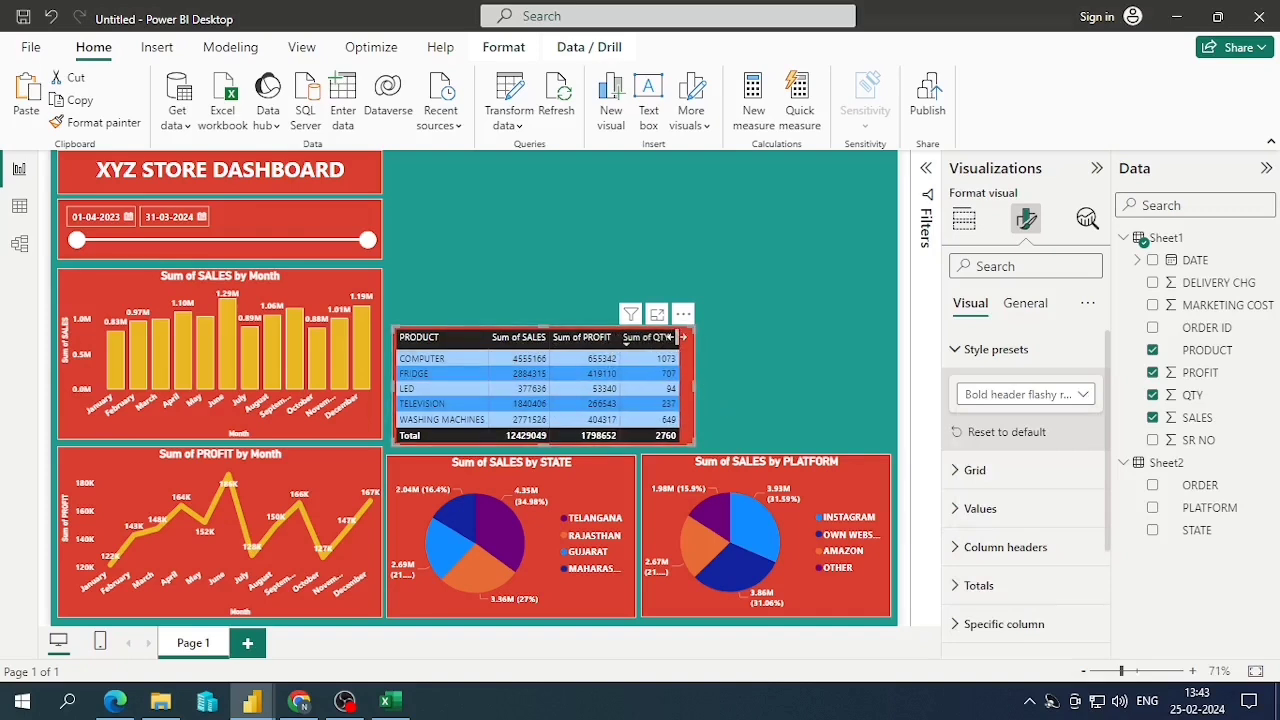
{"action": "left_click", "coordinate": [557, 341]}
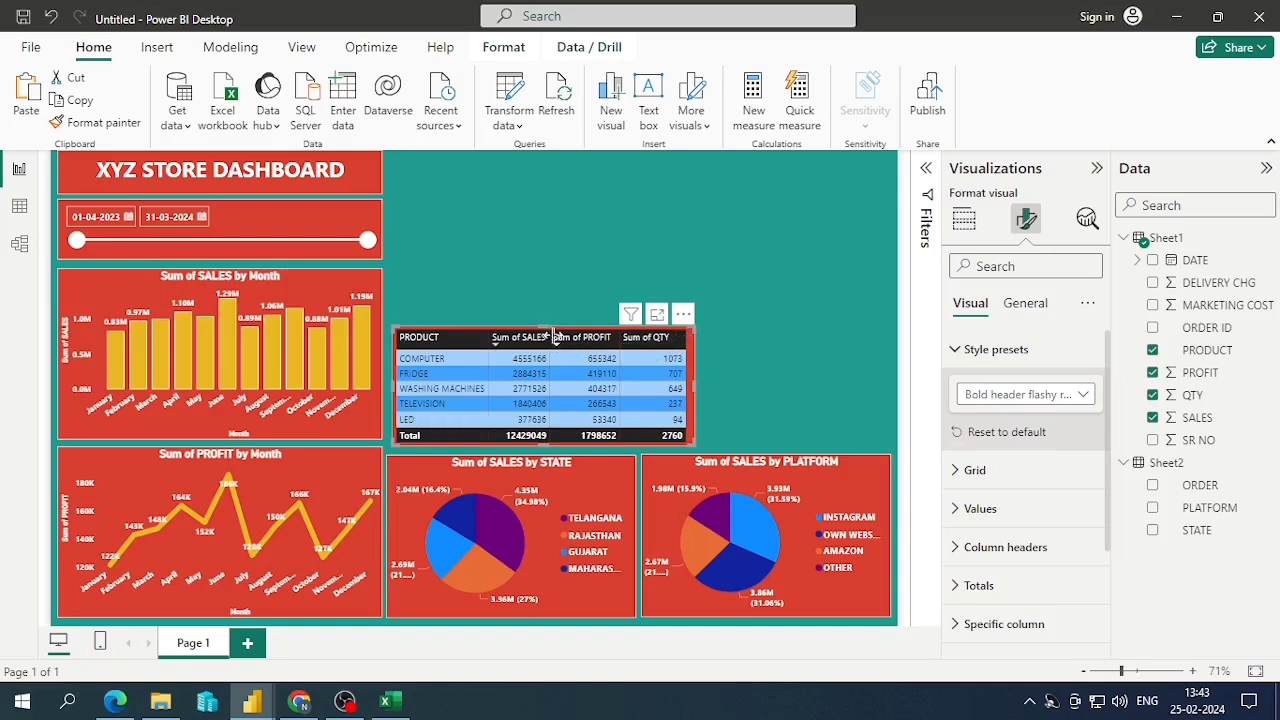
{"action": "left_click_drag", "start_coordinate": [556, 337], "coordinate": [549, 337]}
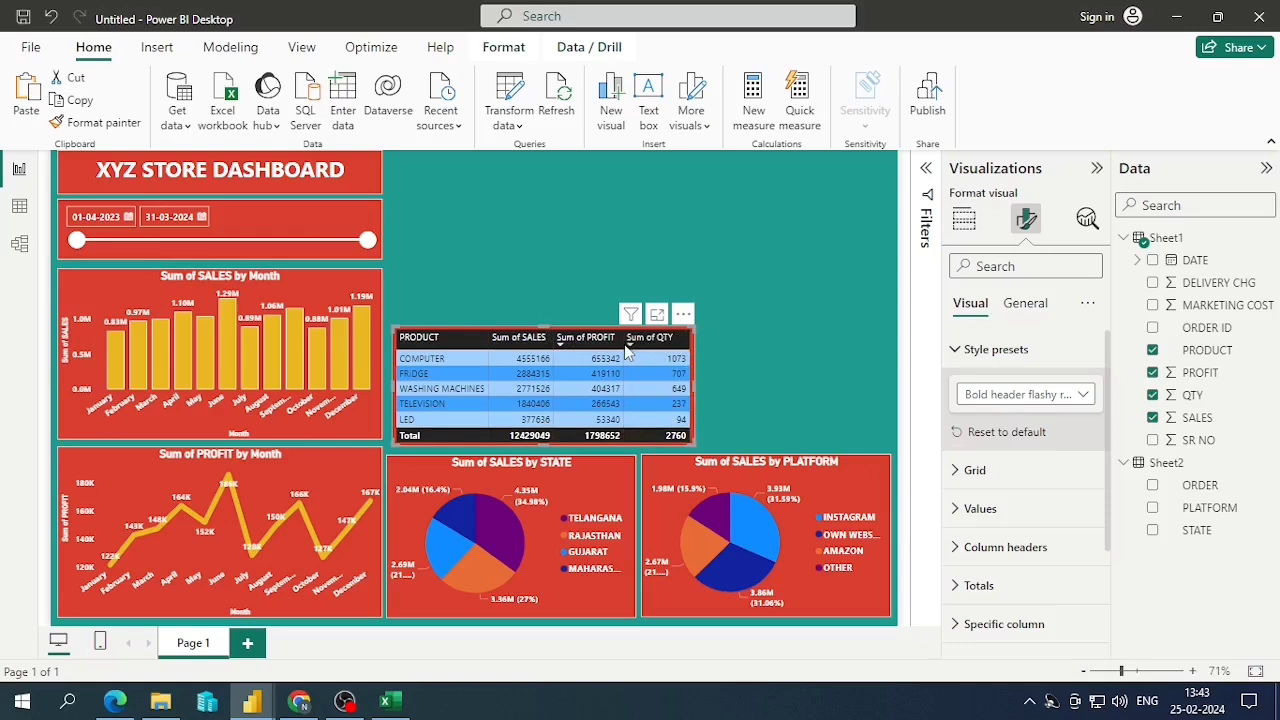
{"action": "left_click_drag", "start_coordinate": [627, 334], "coordinate": [631, 334]}
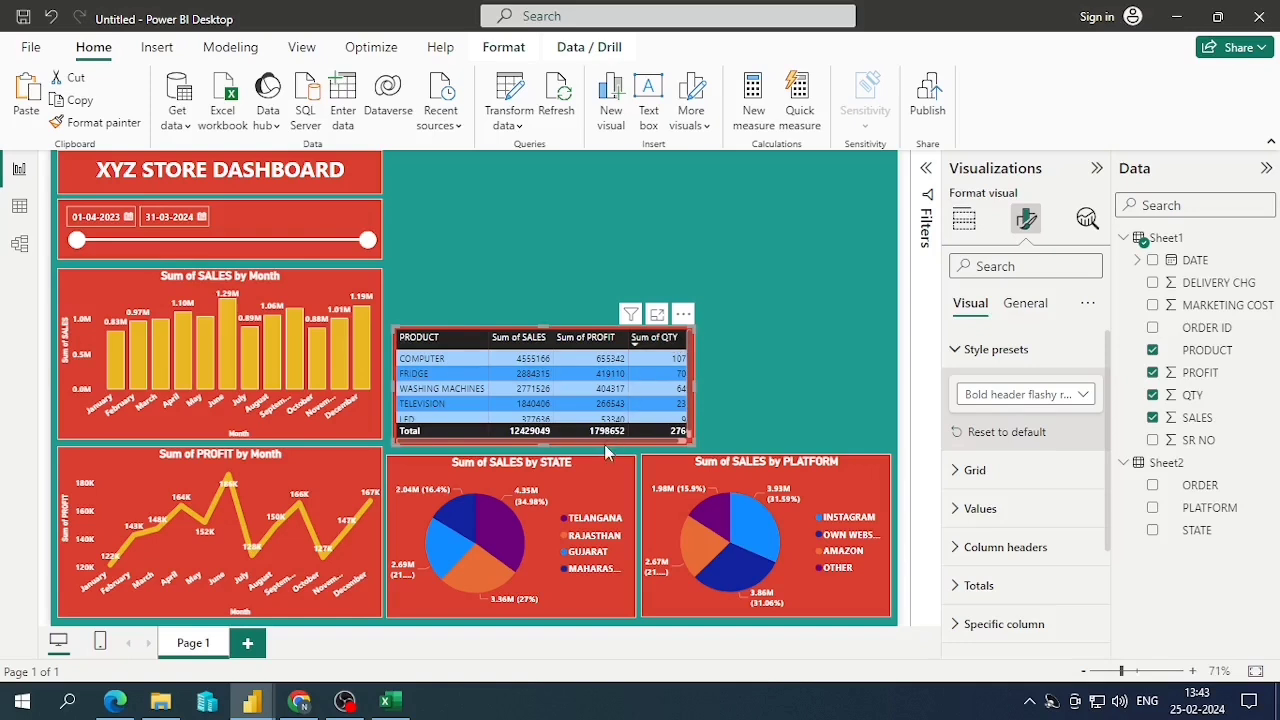
{"action": "left_click", "coordinate": [683, 340]}
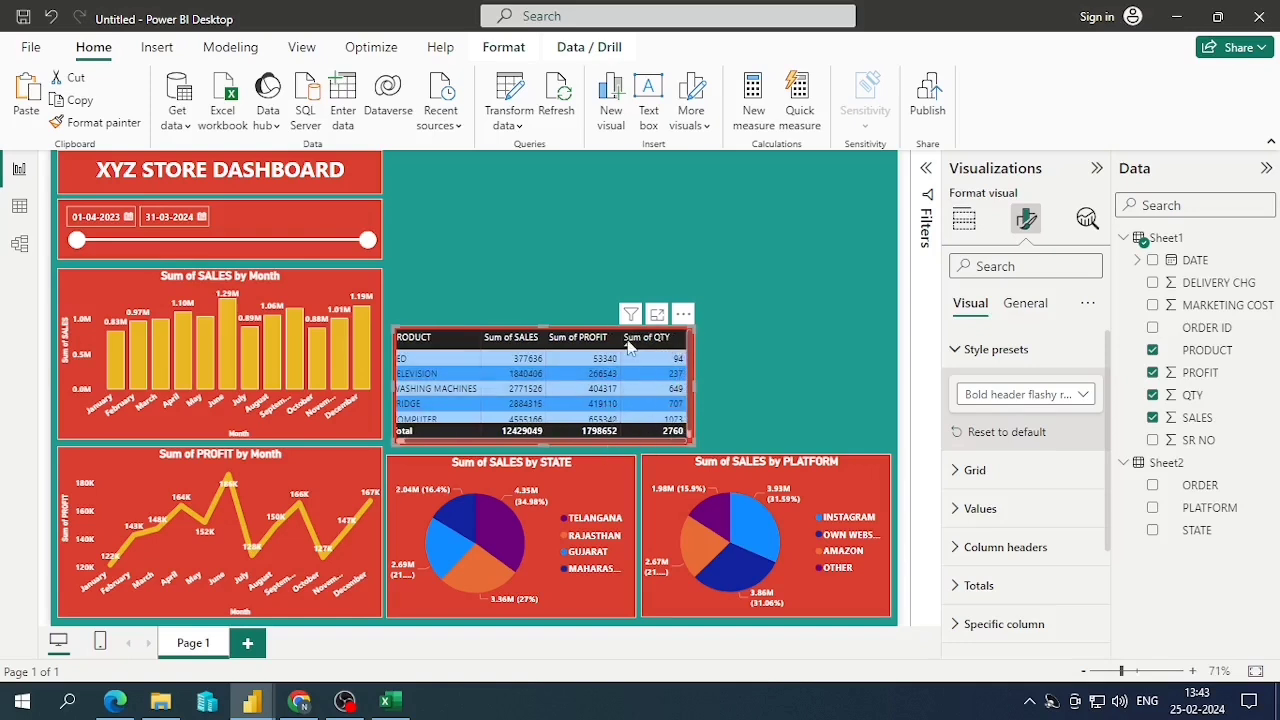
{"action": "left_click_drag", "start_coordinate": [618, 339], "coordinate": [605, 339]}
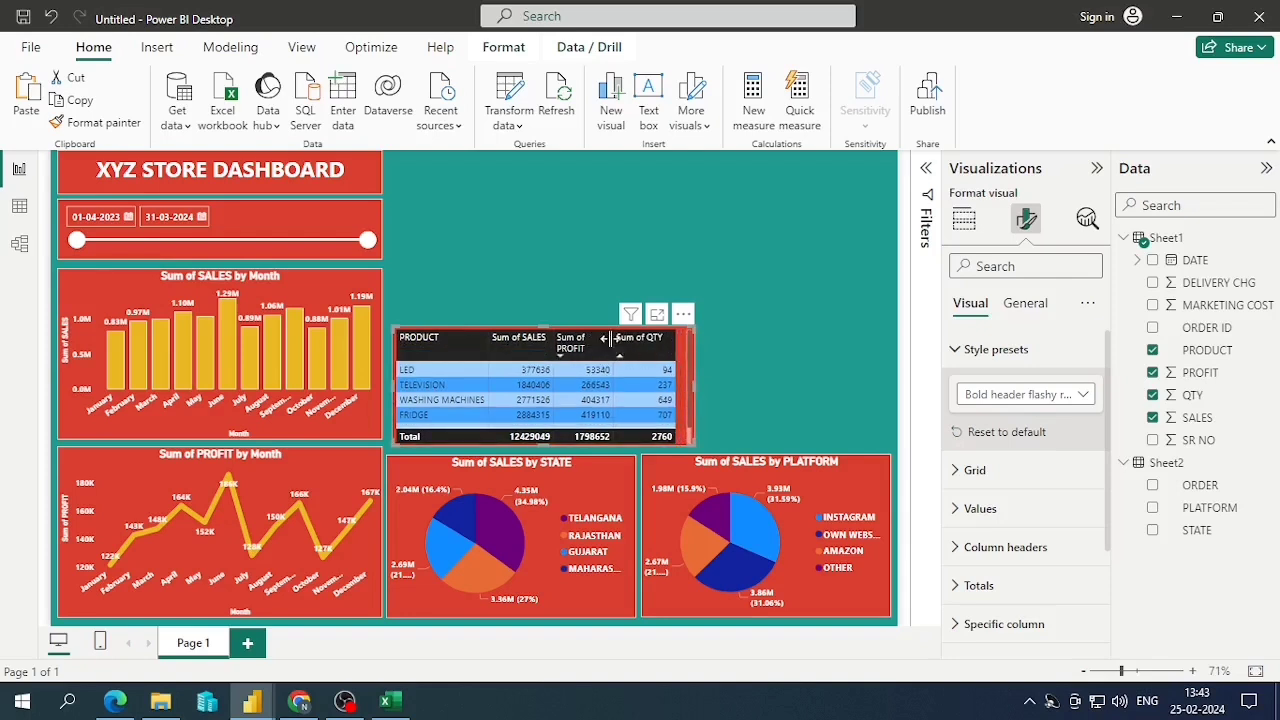
{"action": "left_click_drag", "start_coordinate": [608, 339], "coordinate": [621, 339]}
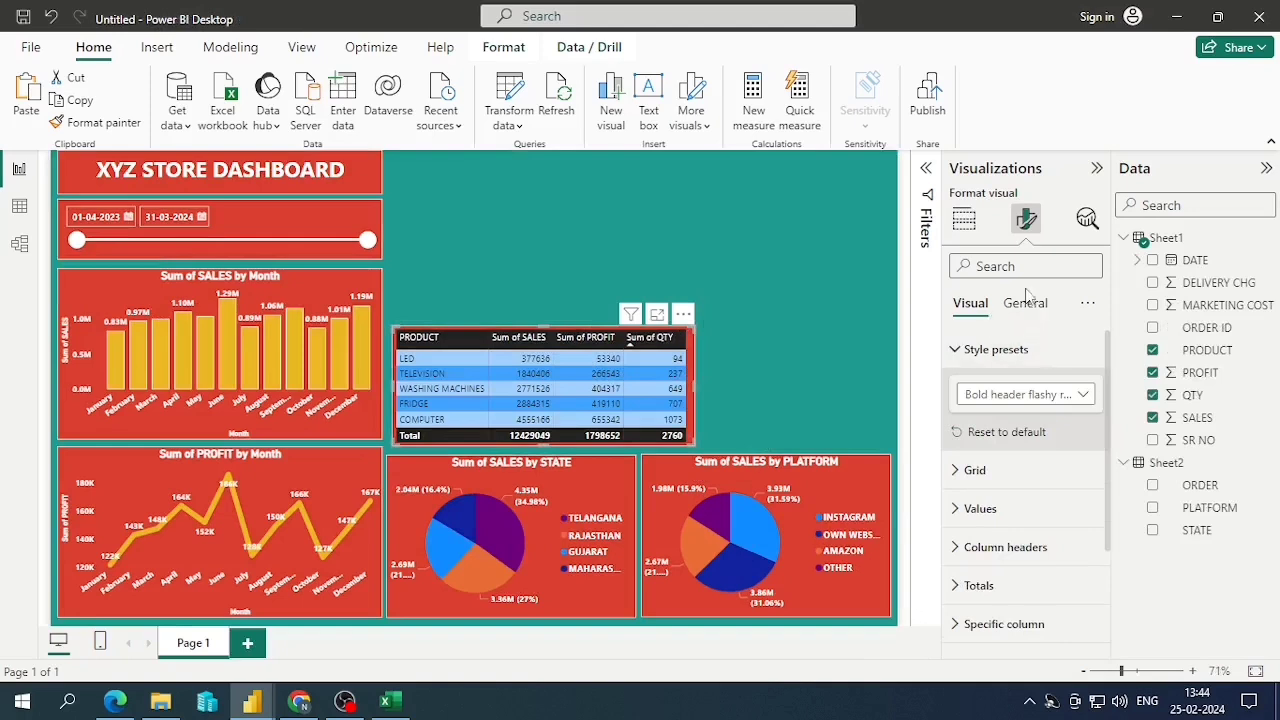
Set the table values' text color to white and their background color to the dark near-black recent color
{"action": "scroll", "coordinate": [995, 475], "scroll_direction": "down", "scroll_amount": 2}
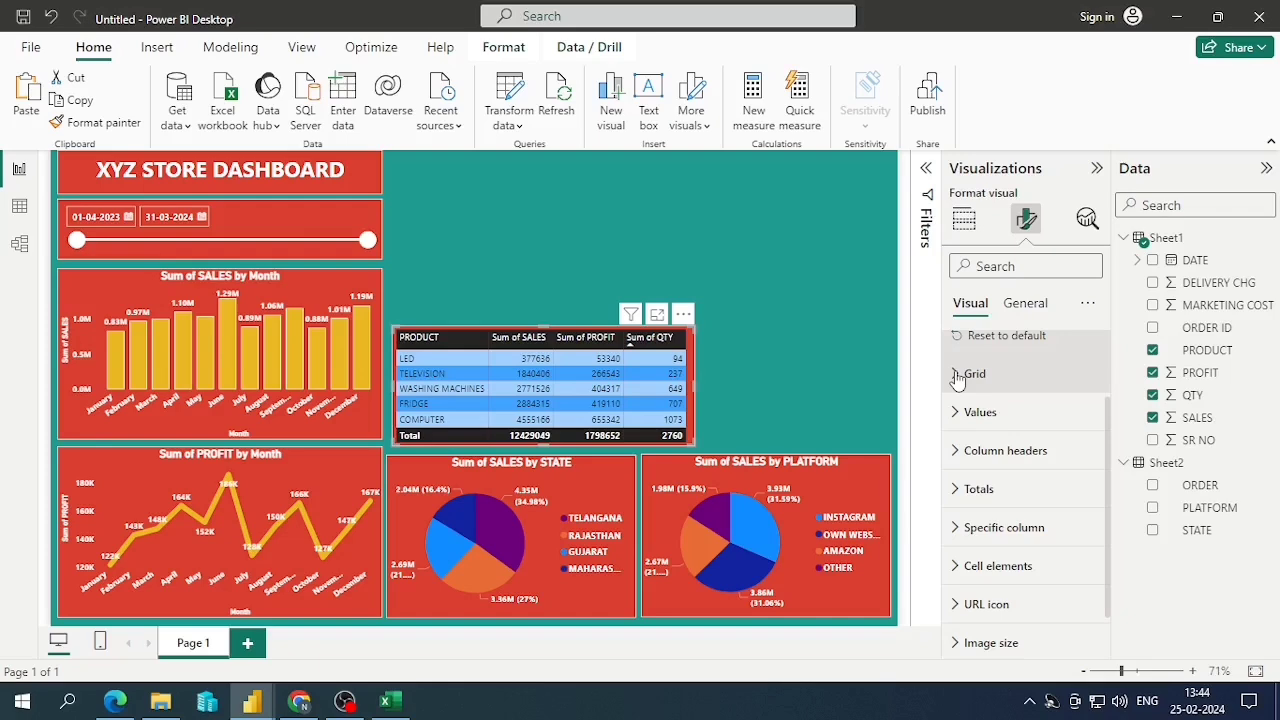
{"action": "left_click", "coordinate": [970, 420]}
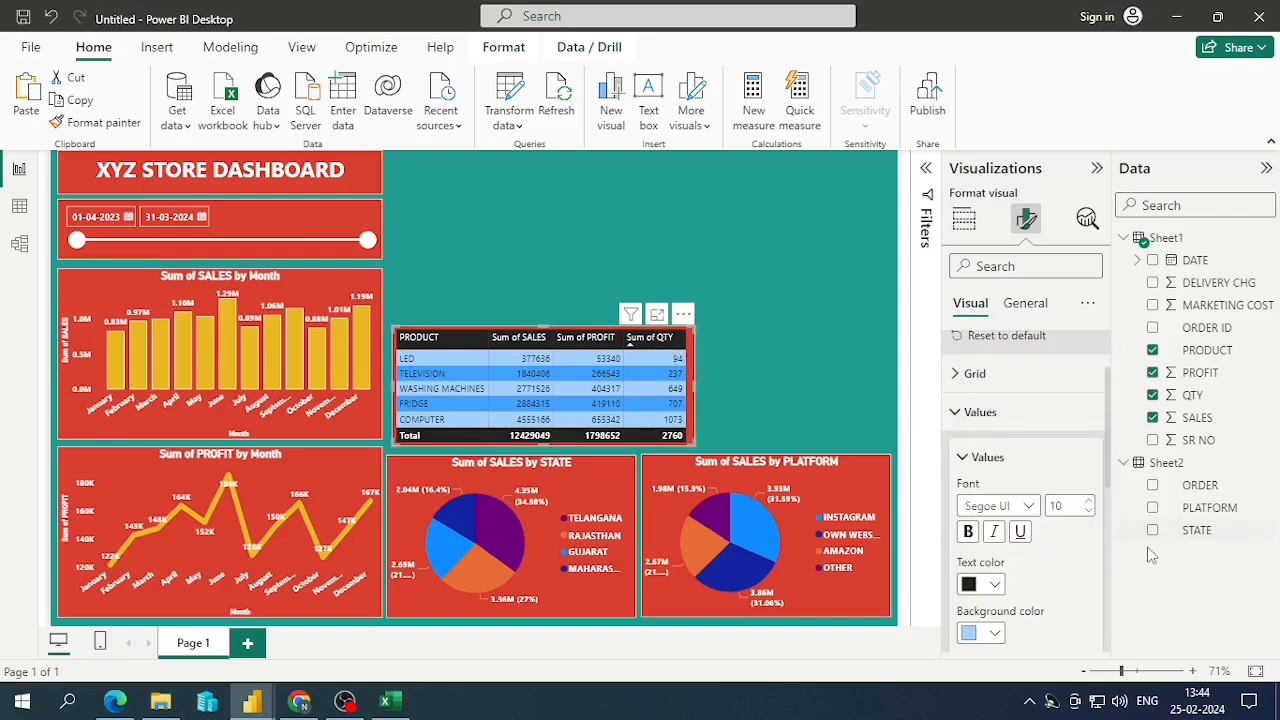
{"action": "scroll", "coordinate": [1033, 562], "scroll_direction": "down", "scroll_amount": 1}
{"action": "scroll", "coordinate": [1033, 562], "scroll_direction": "down", "scroll_amount": 2}
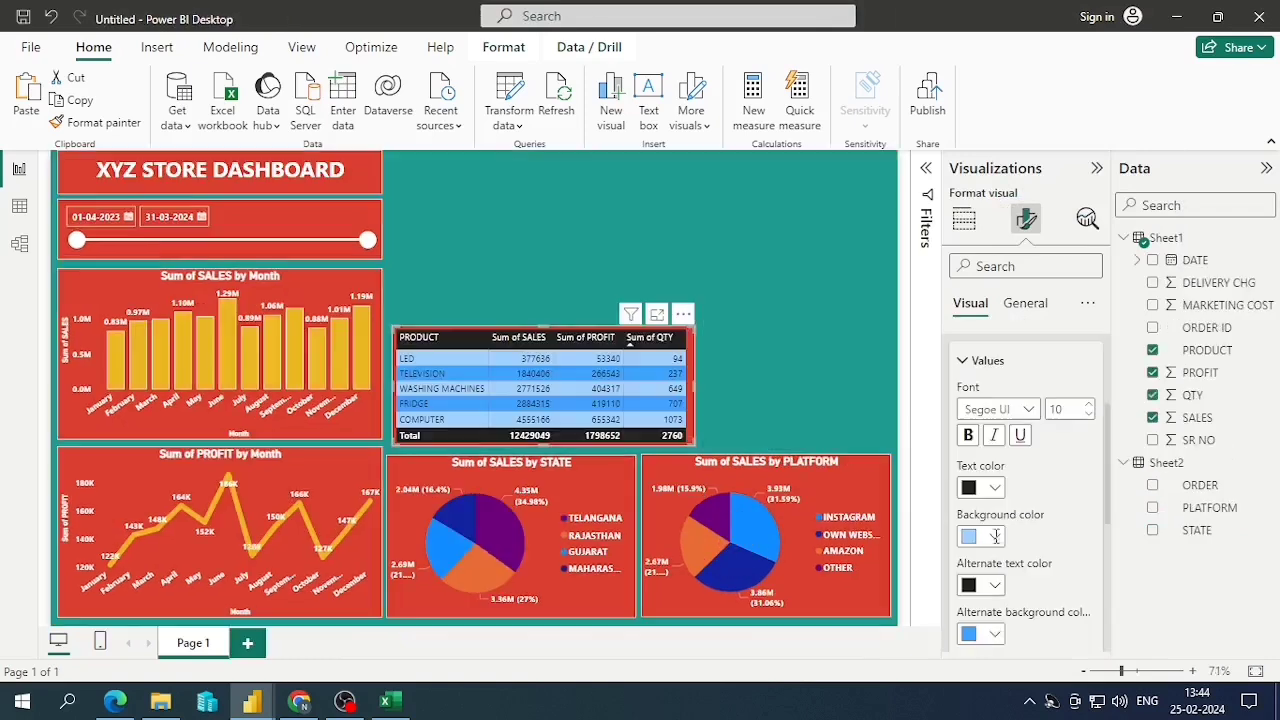
{"action": "left_click", "coordinate": [985, 488]}
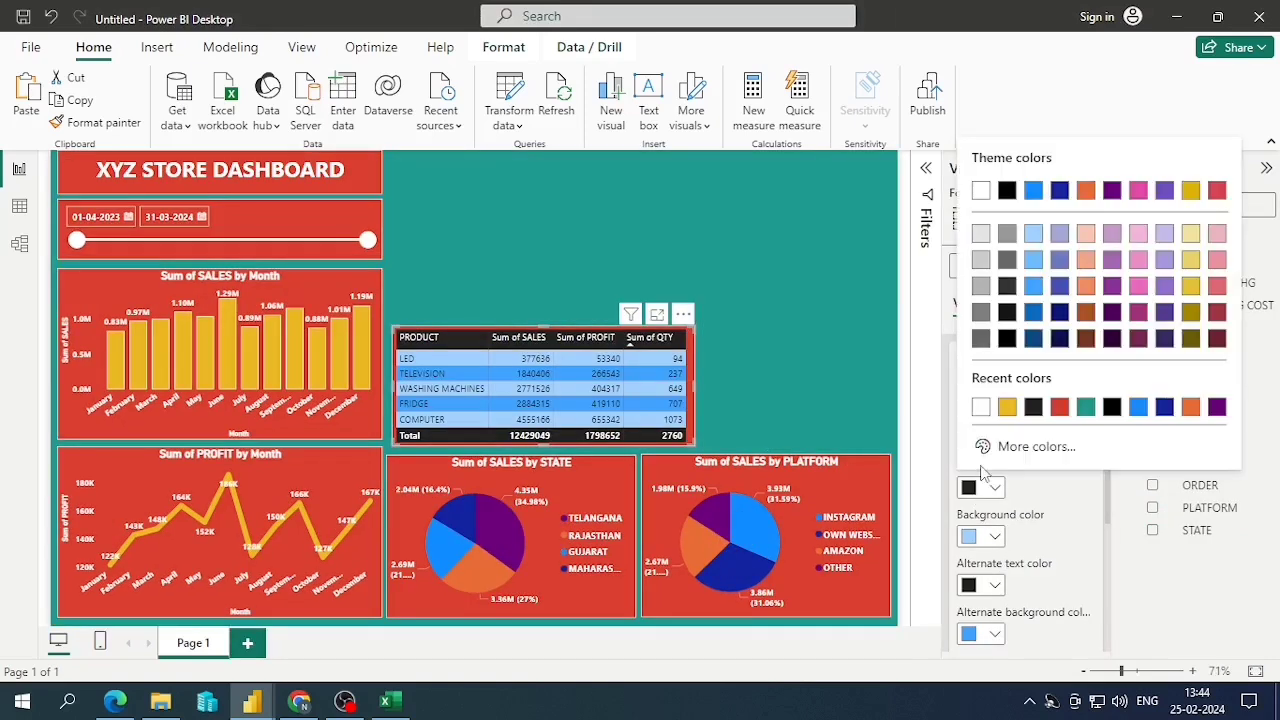
{"action": "left_click", "coordinate": [979, 412]}
{"action": "left_click", "coordinate": [993, 537]}
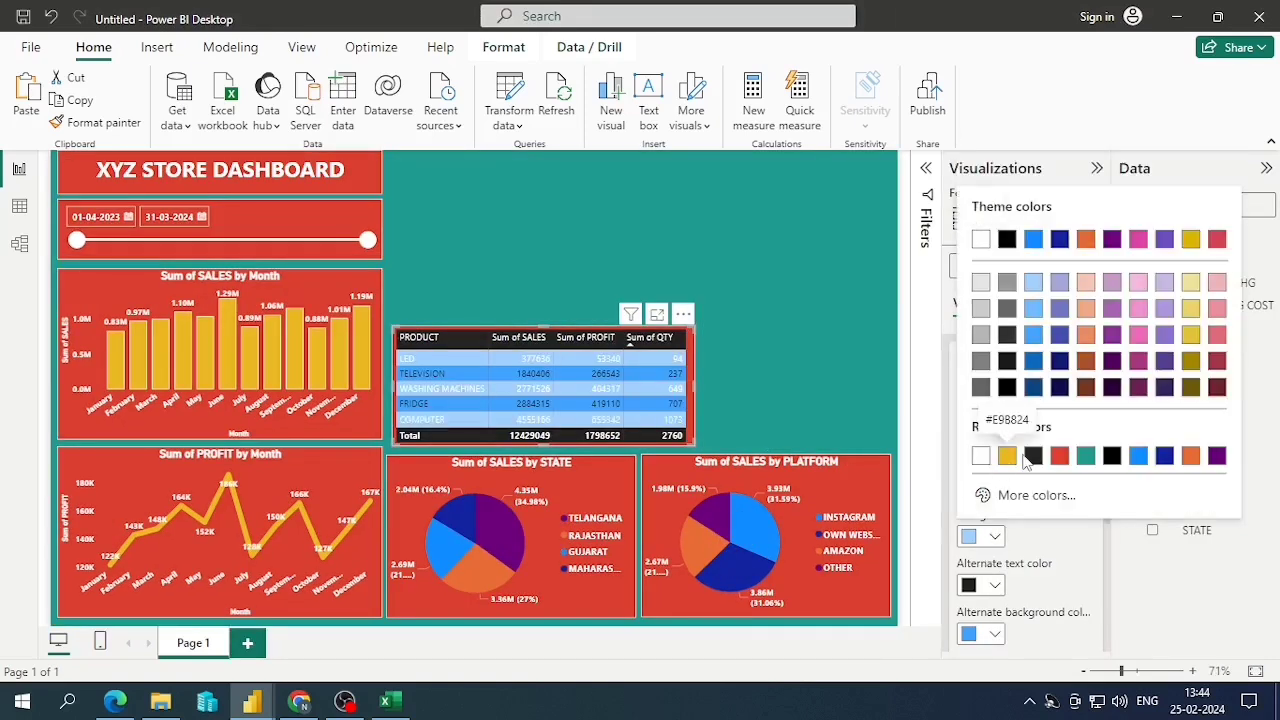
{"action": "left_click", "coordinate": [1033, 459]}
Set the table values' alternate text color to white and alternate background to the near-black recent color, and make the values bold
{"action": "left_click", "coordinate": [990, 585]}
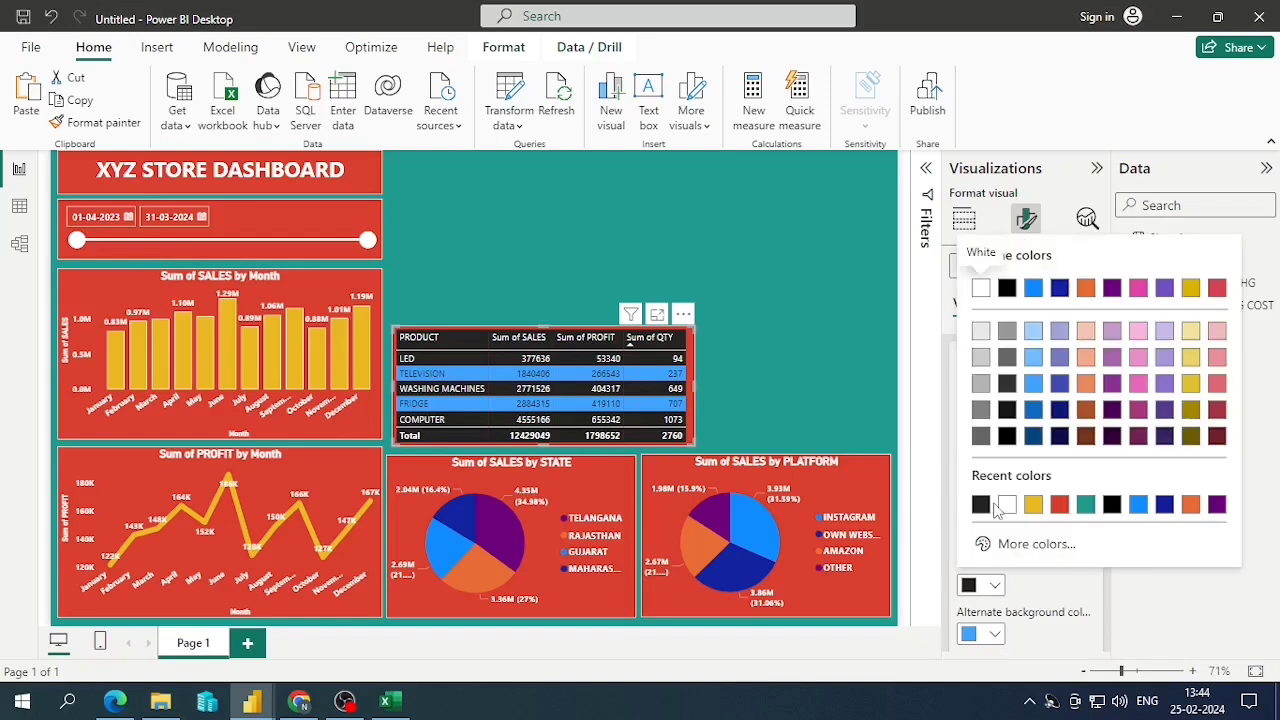
{"action": "left_click", "coordinate": [1007, 505]}
{"action": "left_click", "coordinate": [994, 634]}
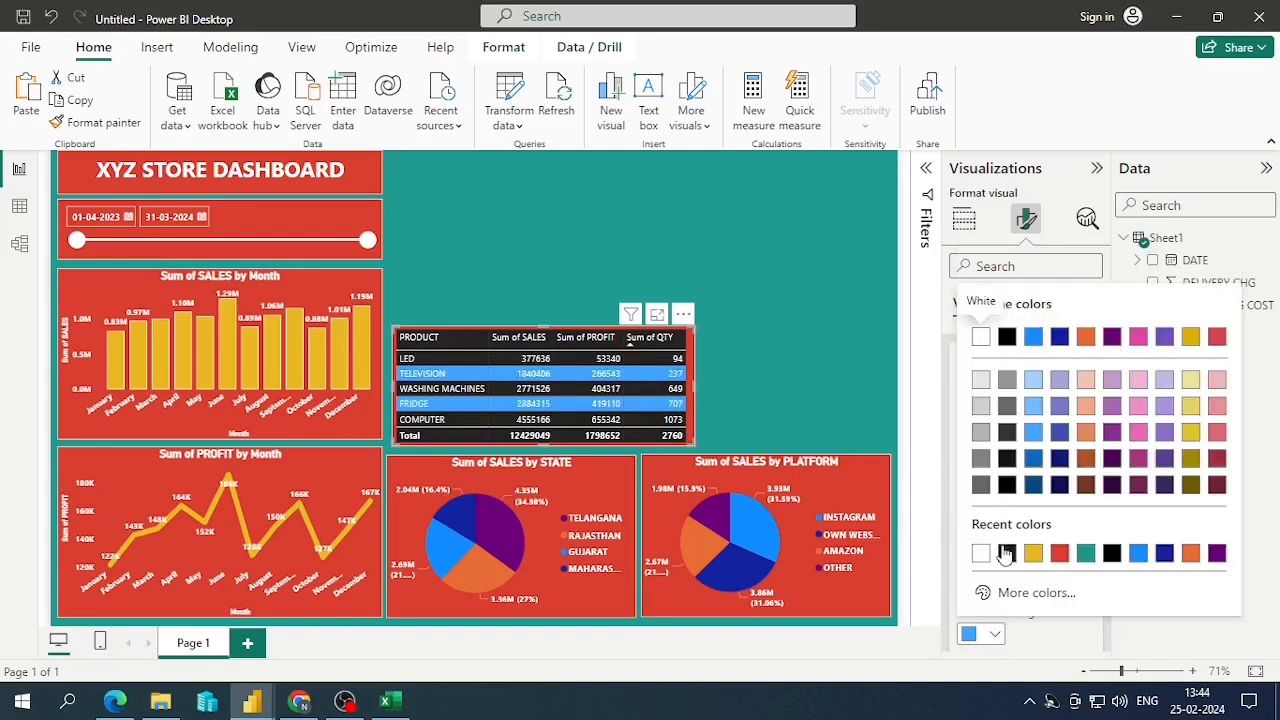
{"action": "left_click", "coordinate": [1006, 553]}
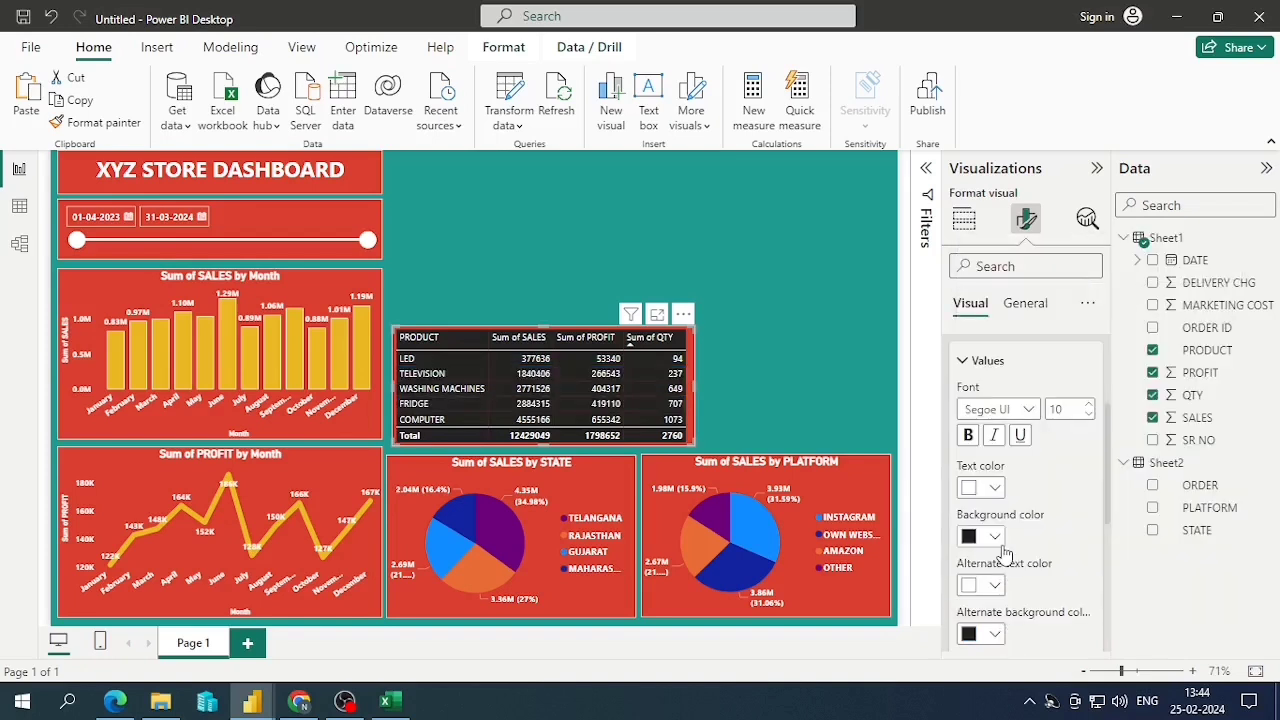
{"action": "left_click", "coordinate": [967, 437]}
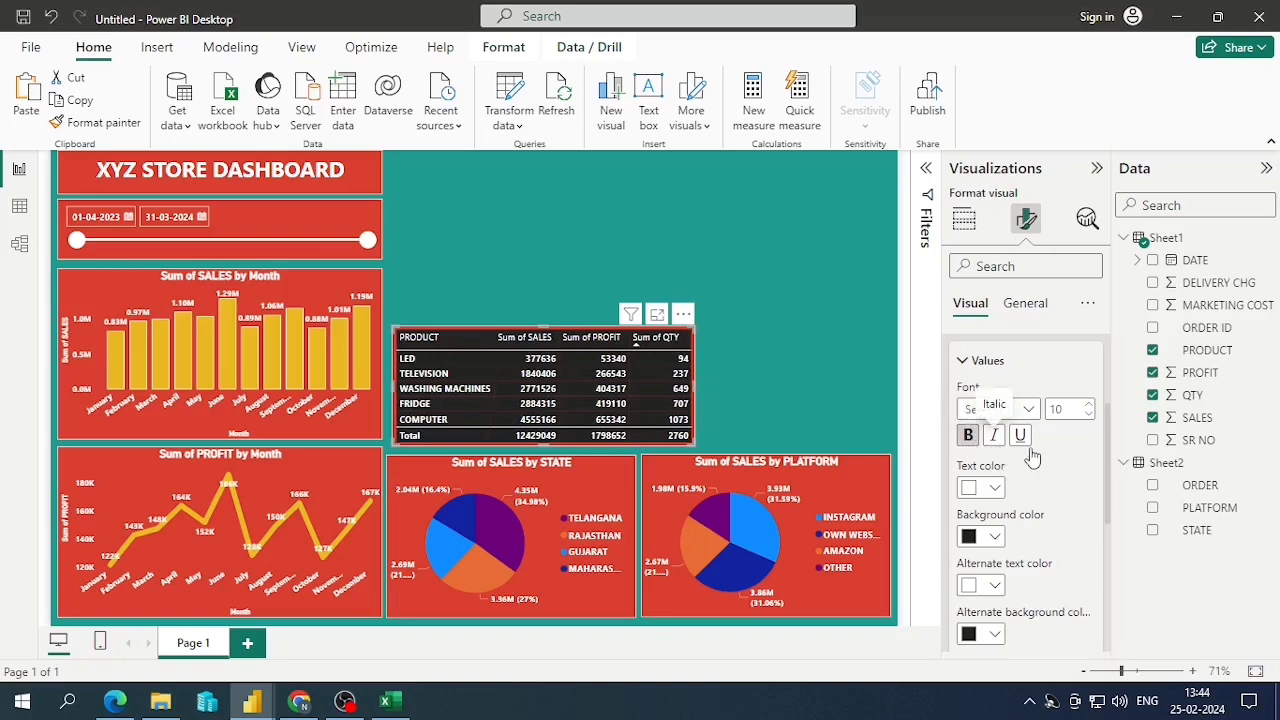
Open the product table's column header formatting options
{"action": "scroll", "coordinate": [1022, 484], "scroll_direction": "down", "scroll_amount": 3}
{"action": "scroll", "coordinate": [1022, 484], "scroll_direction": "down", "scroll_amount": 1}
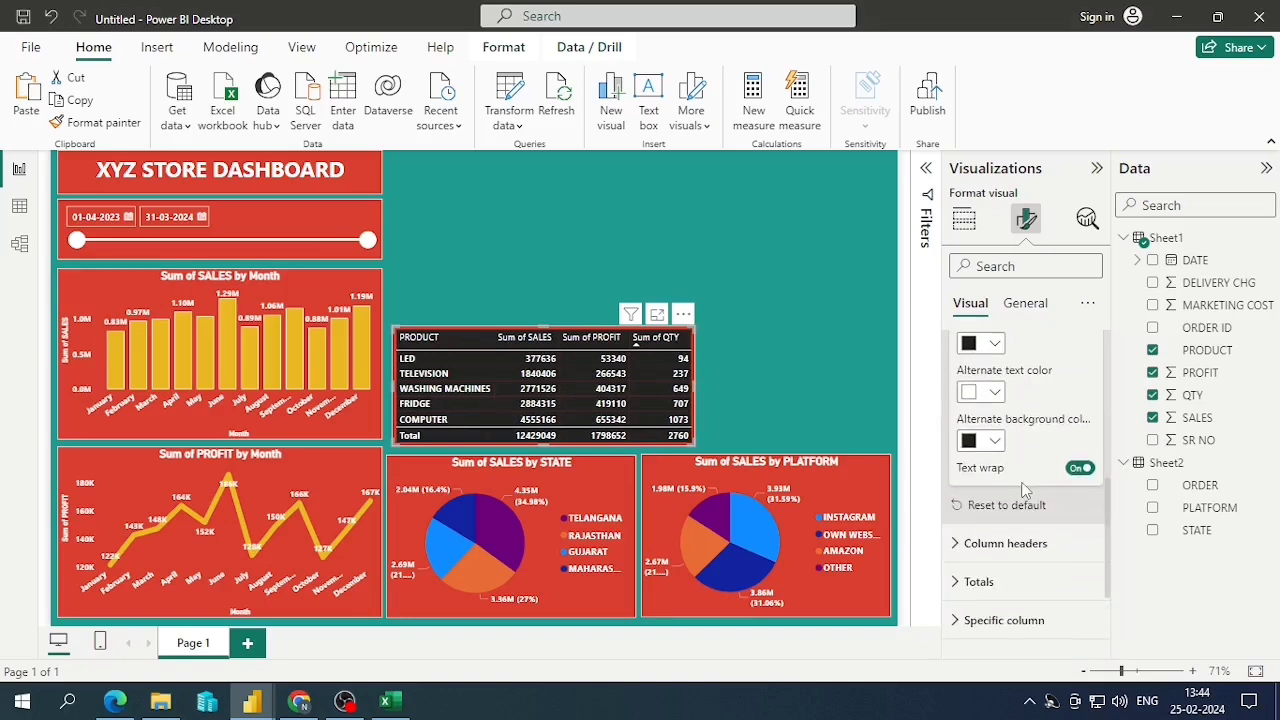
{"action": "left_click", "coordinate": [997, 544]}
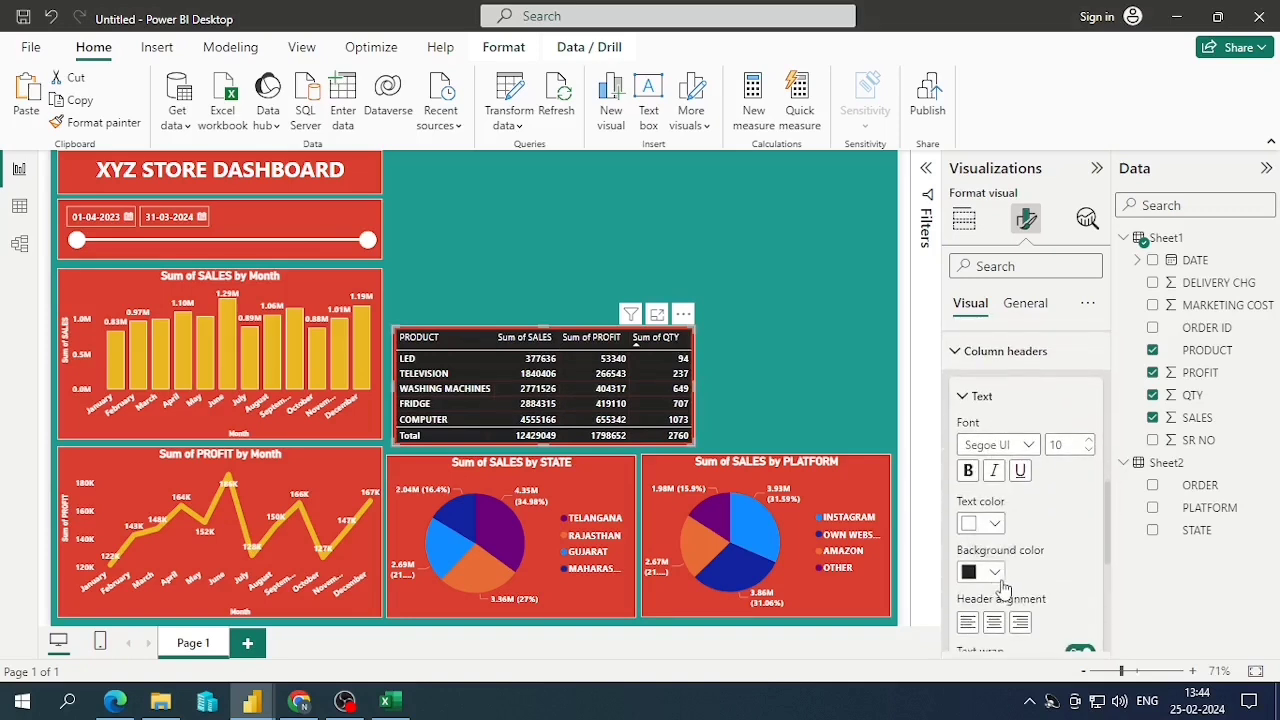
Try a medium grey background on the table's column headers and return it to the near-black recent color
{"action": "left_click", "coordinate": [993, 574]}
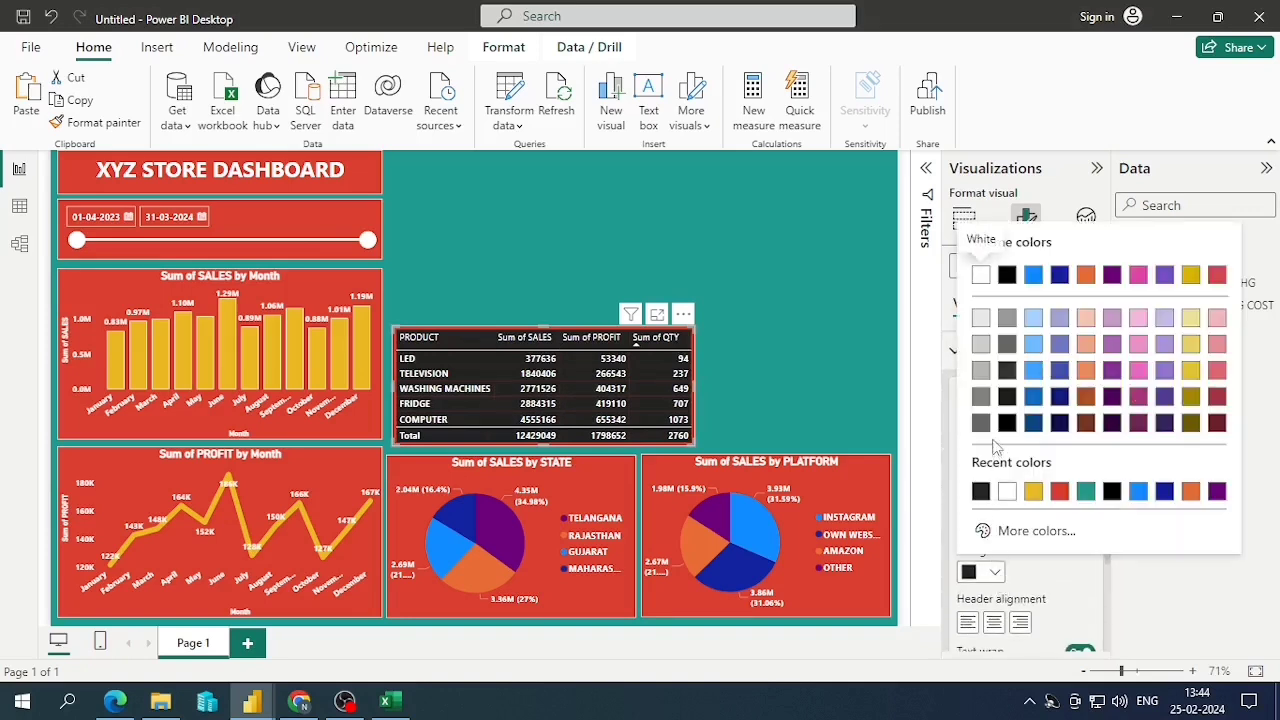
{"action": "left_click", "coordinate": [1007, 318]}
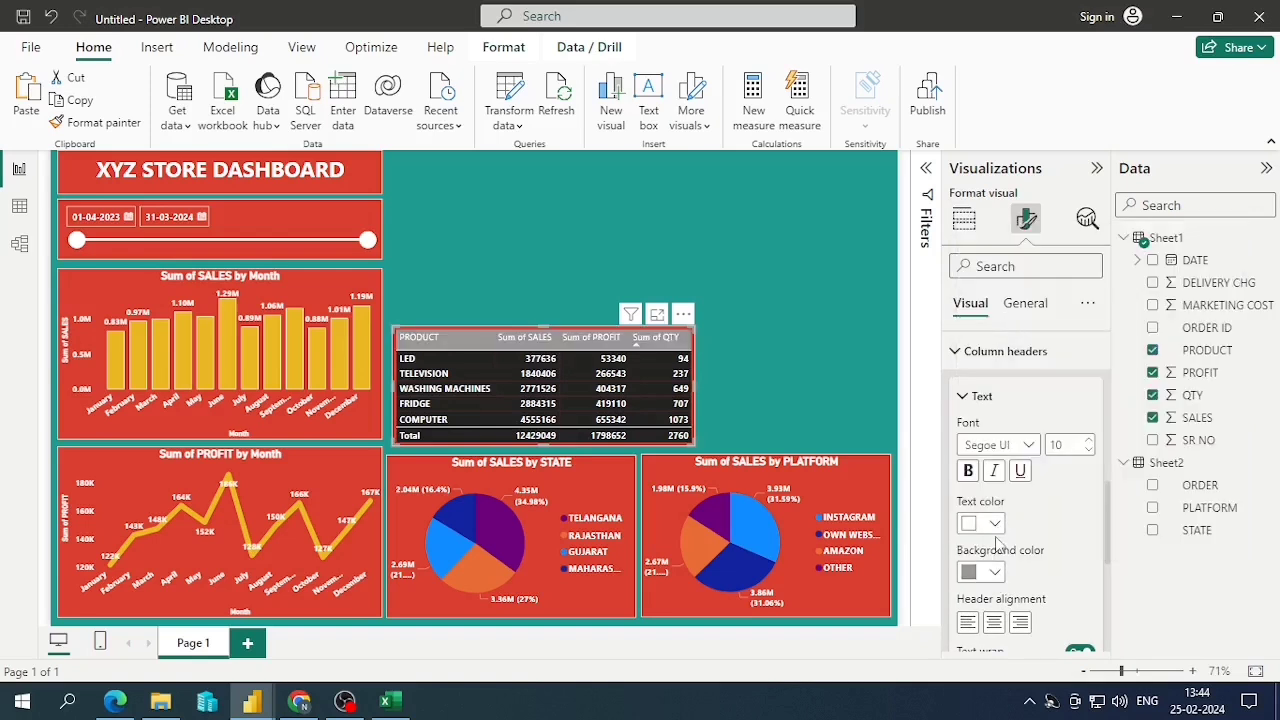
{"action": "left_click", "coordinate": [995, 572]}
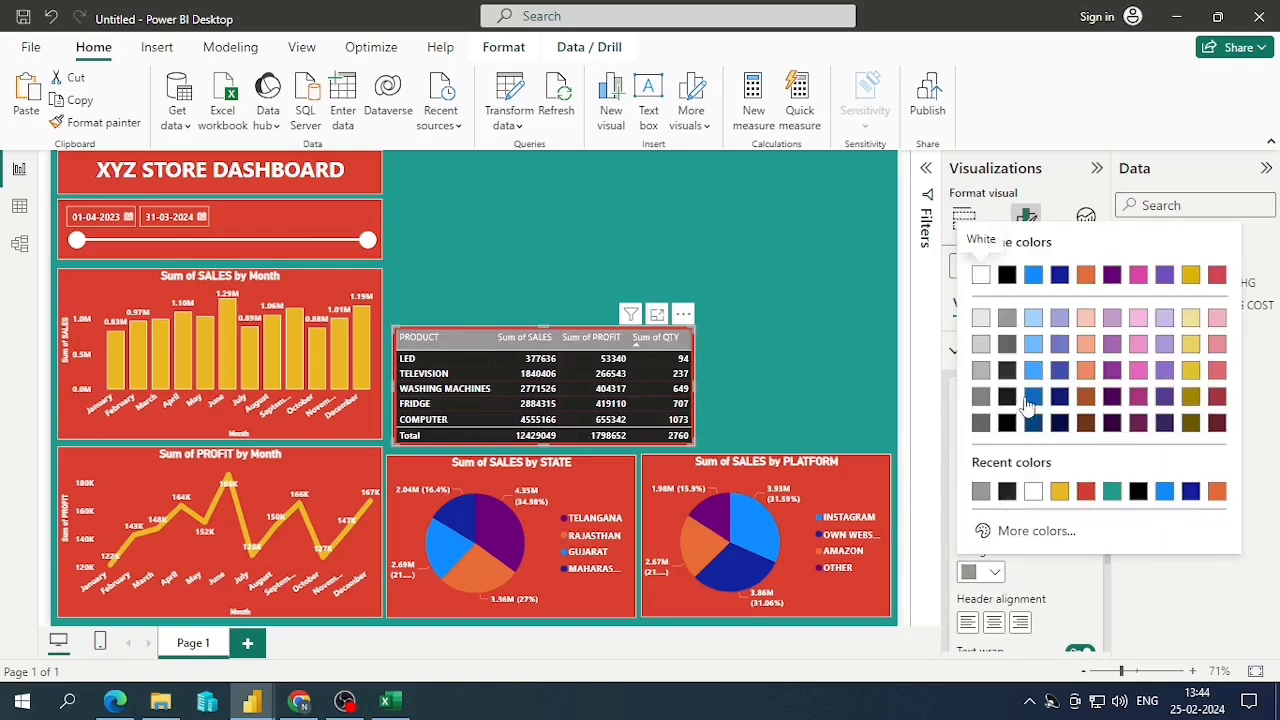
{"action": "left_click", "coordinate": [1007, 491]}
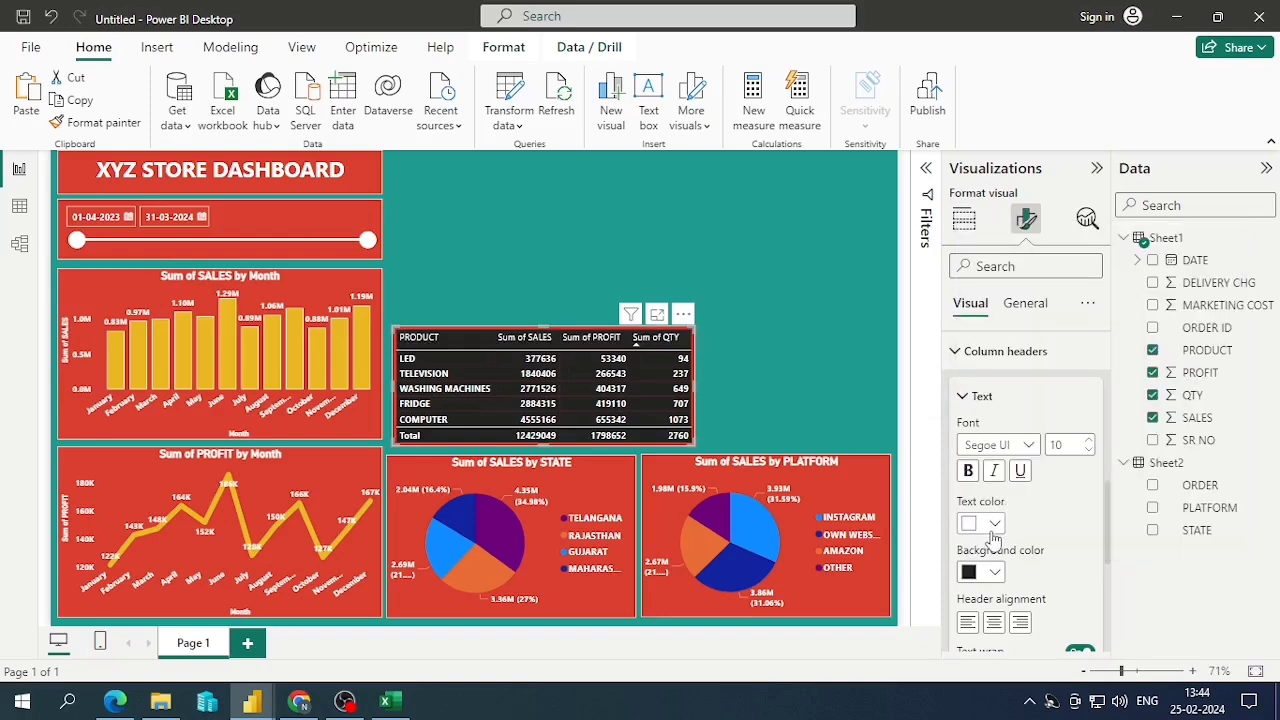
Make the column header text white, bold and center-aligned, and open the table's Totals formatting options
{"action": "left_click", "coordinate": [995, 524]}
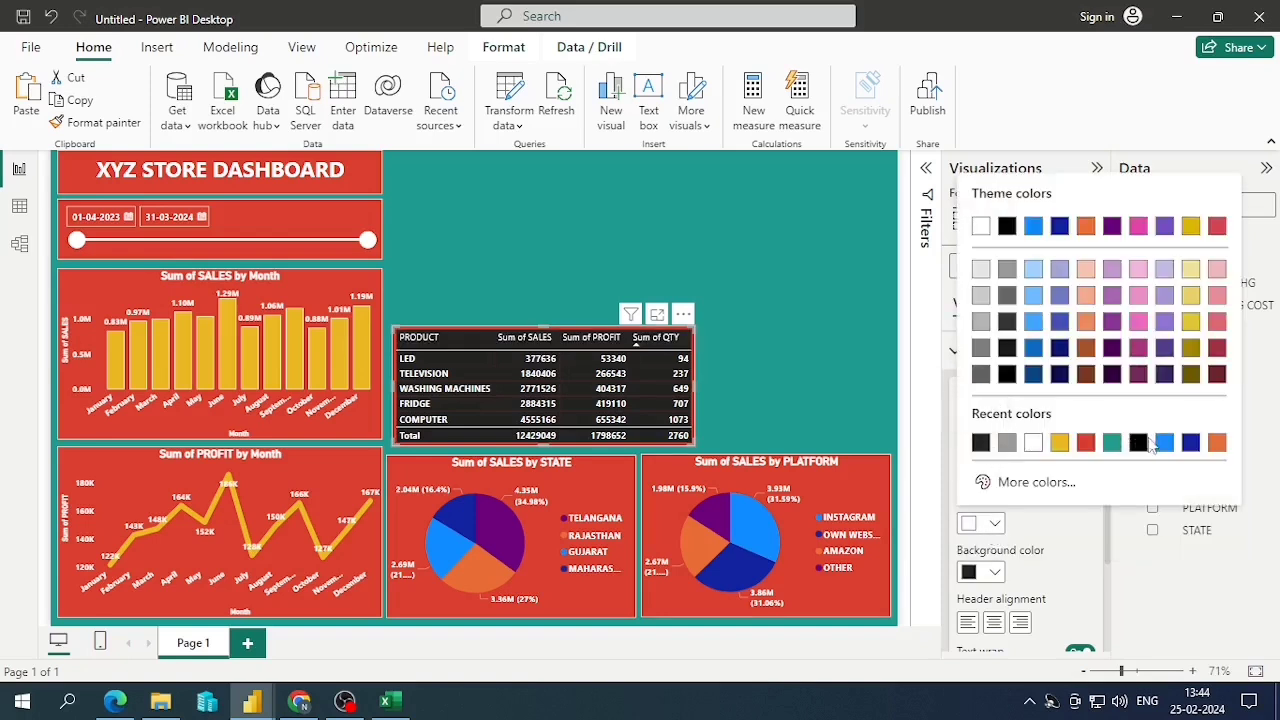
{"action": "left_click", "coordinate": [1033, 445]}
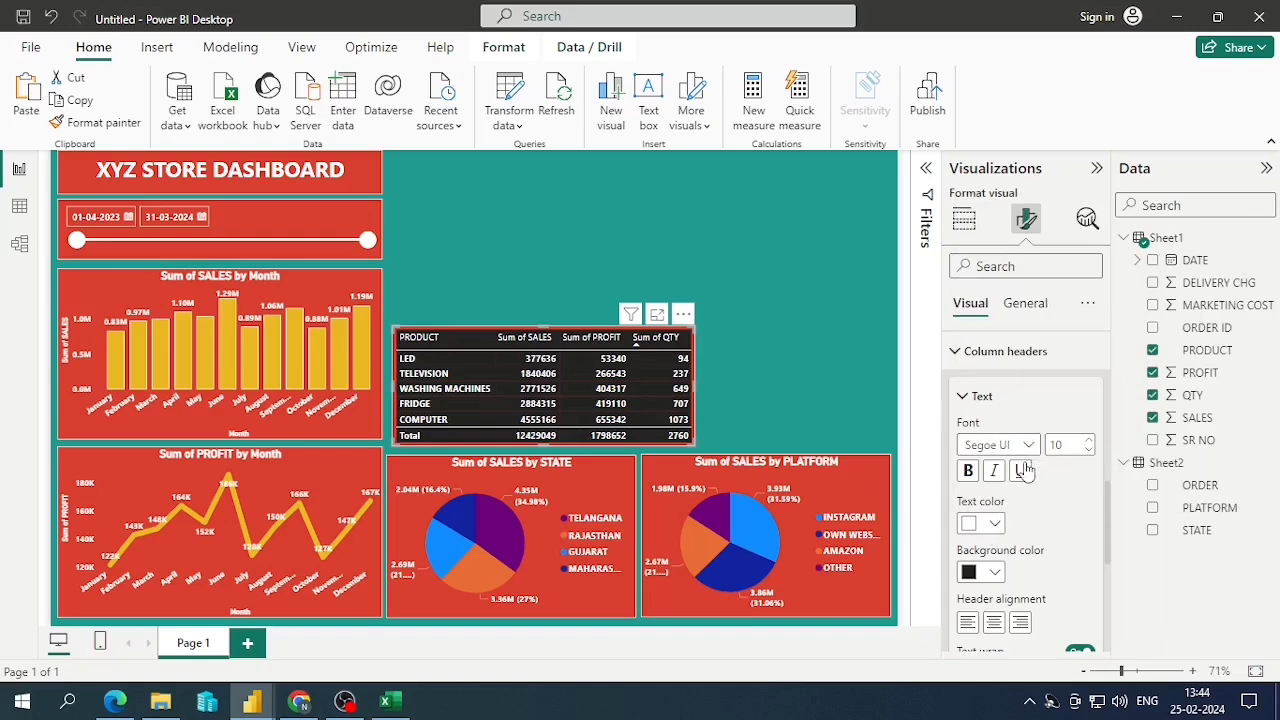
{"action": "left_click", "coordinate": [967, 470]}
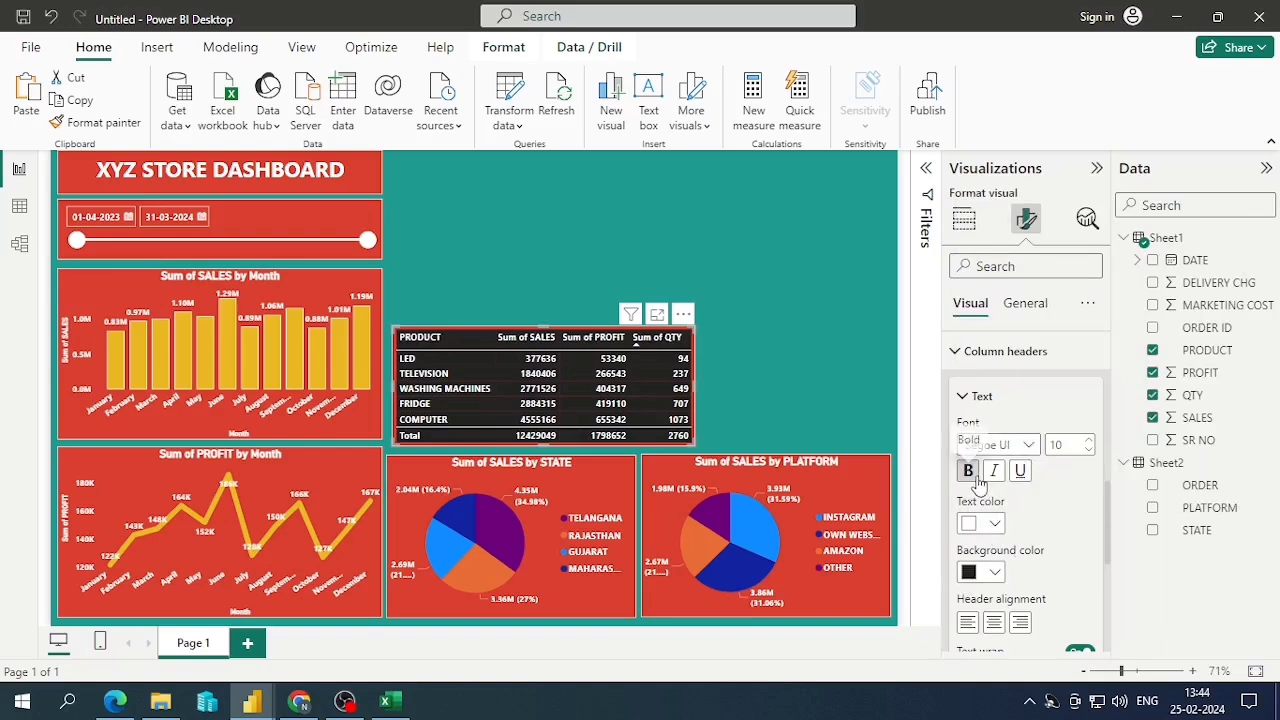
{"action": "left_click", "coordinate": [997, 627]}
{"action": "scroll", "coordinate": [1060, 520], "scroll_direction": "down", "scroll_amount": 5}
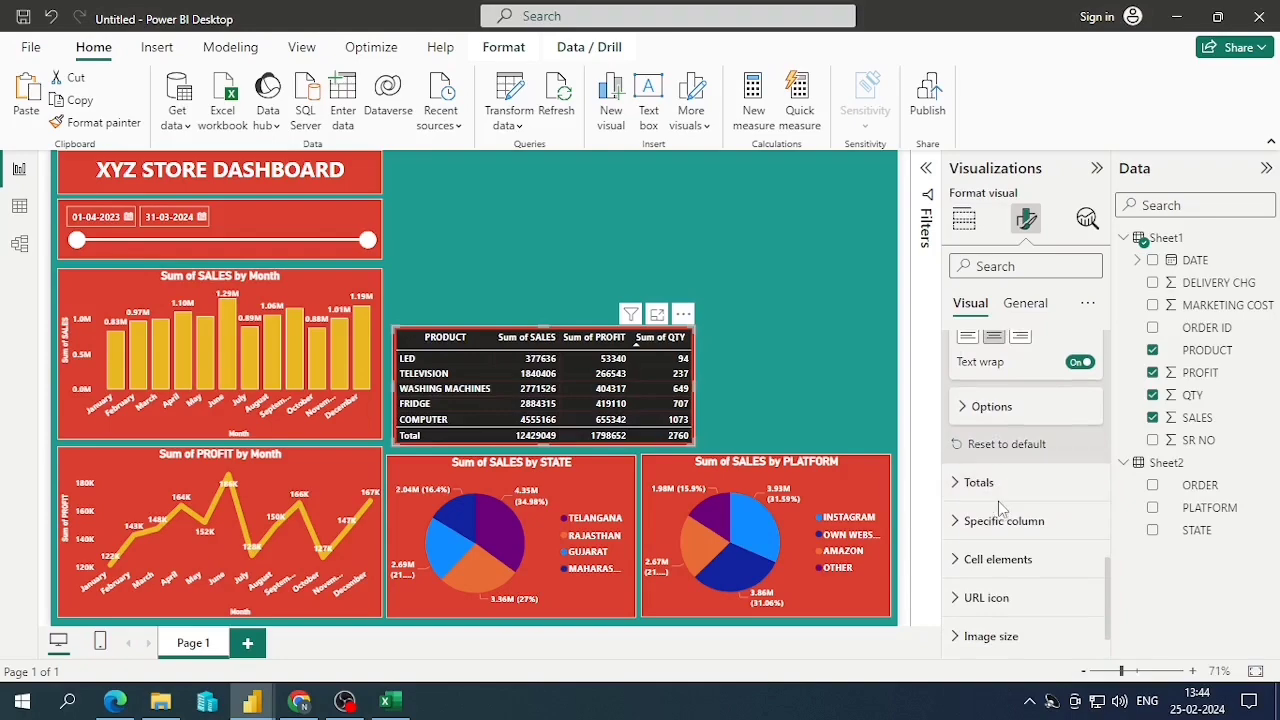
{"action": "left_click", "coordinate": [978, 483]}
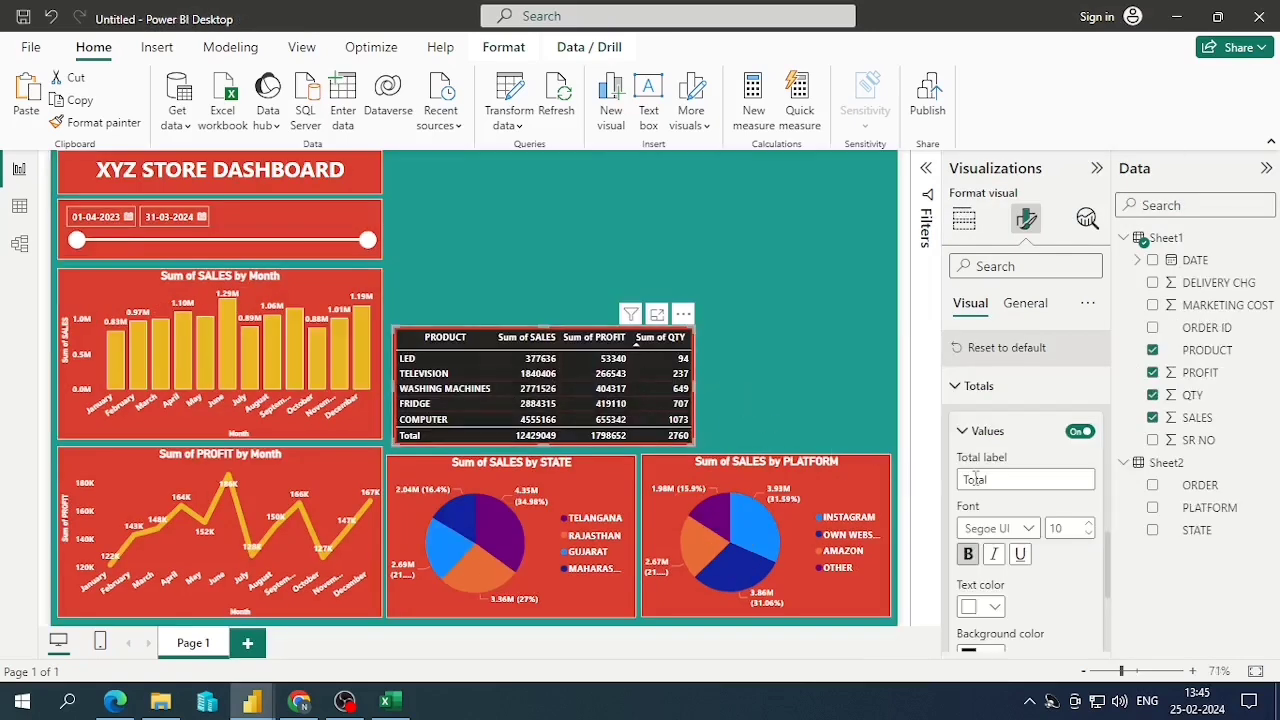
Try a pure black background on the column headers and restore the near-black recent color
{"action": "scroll", "coordinate": [975, 480], "scroll_direction": "up", "scroll_amount": 5}
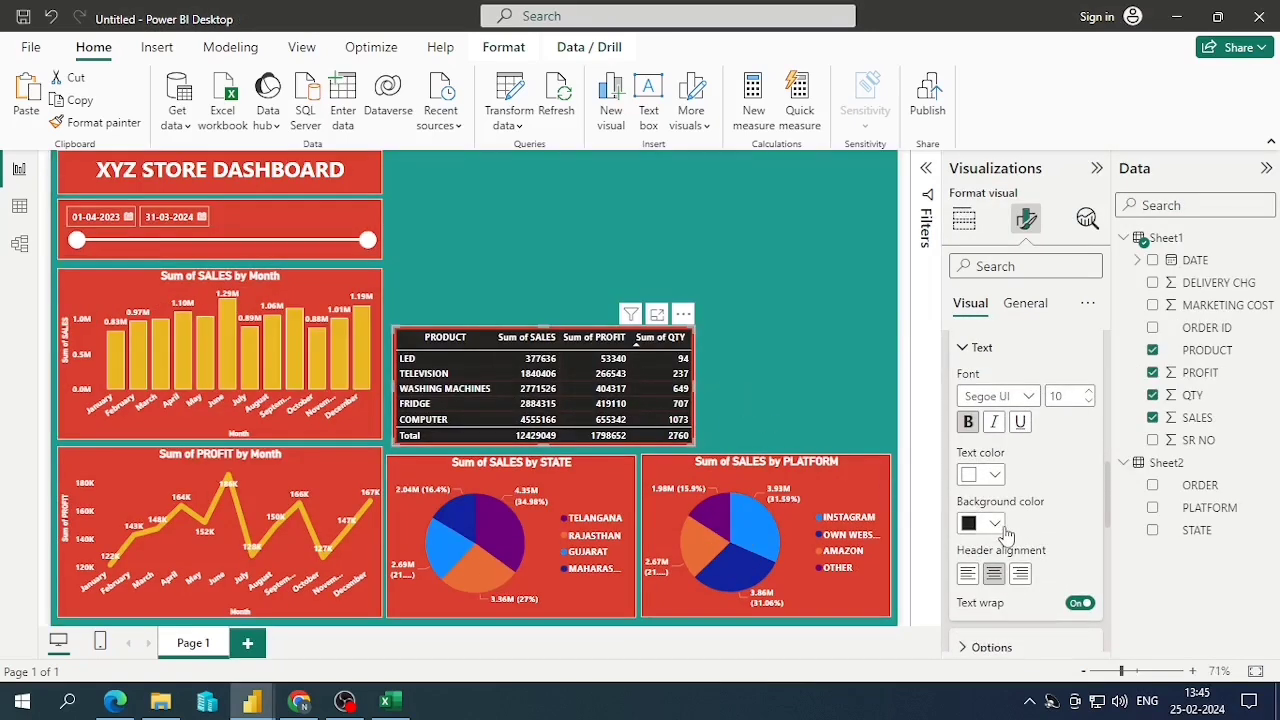
{"action": "left_click", "coordinate": [996, 527]}
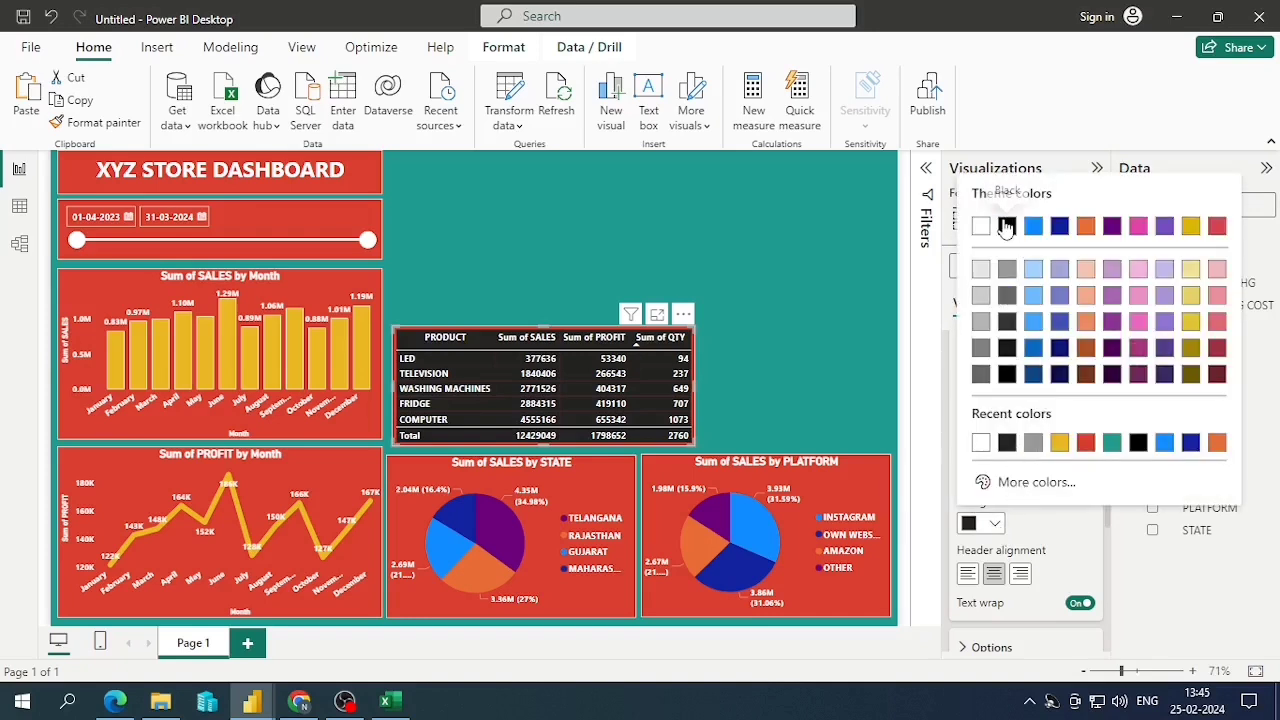
{"action": "left_click", "coordinate": [1006, 226]}
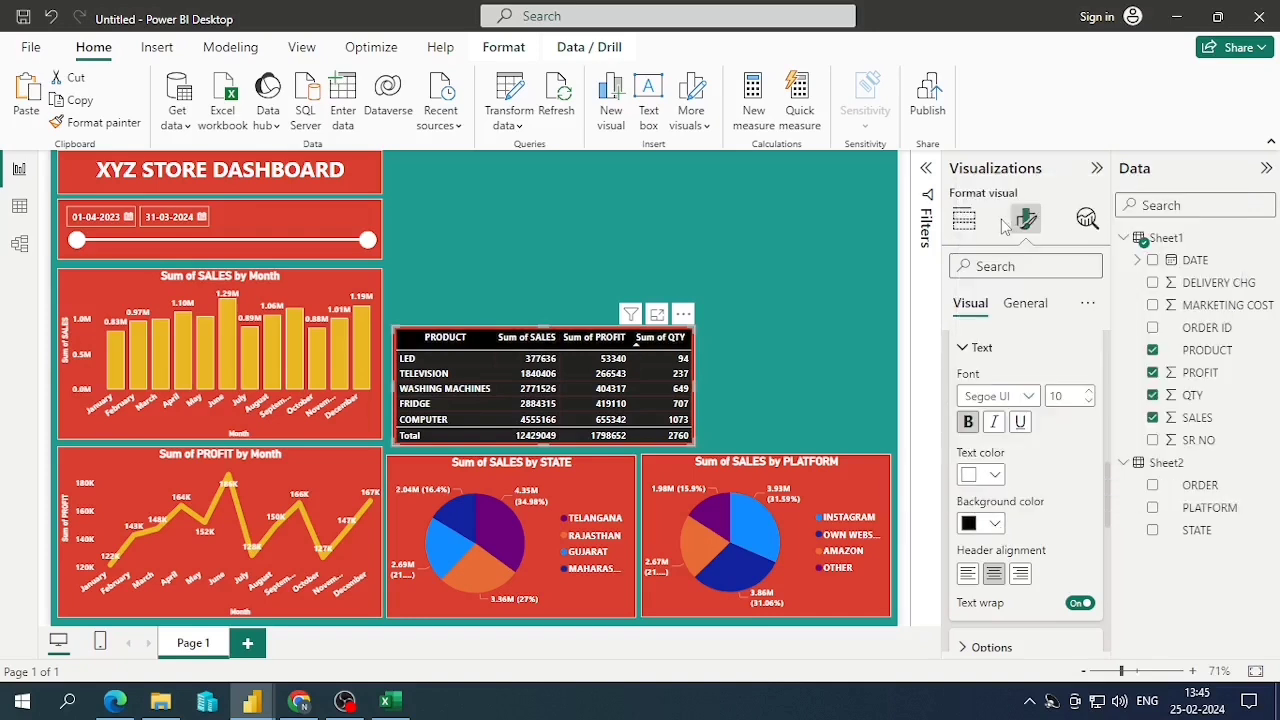
{"action": "left_click", "coordinate": [995, 524]}
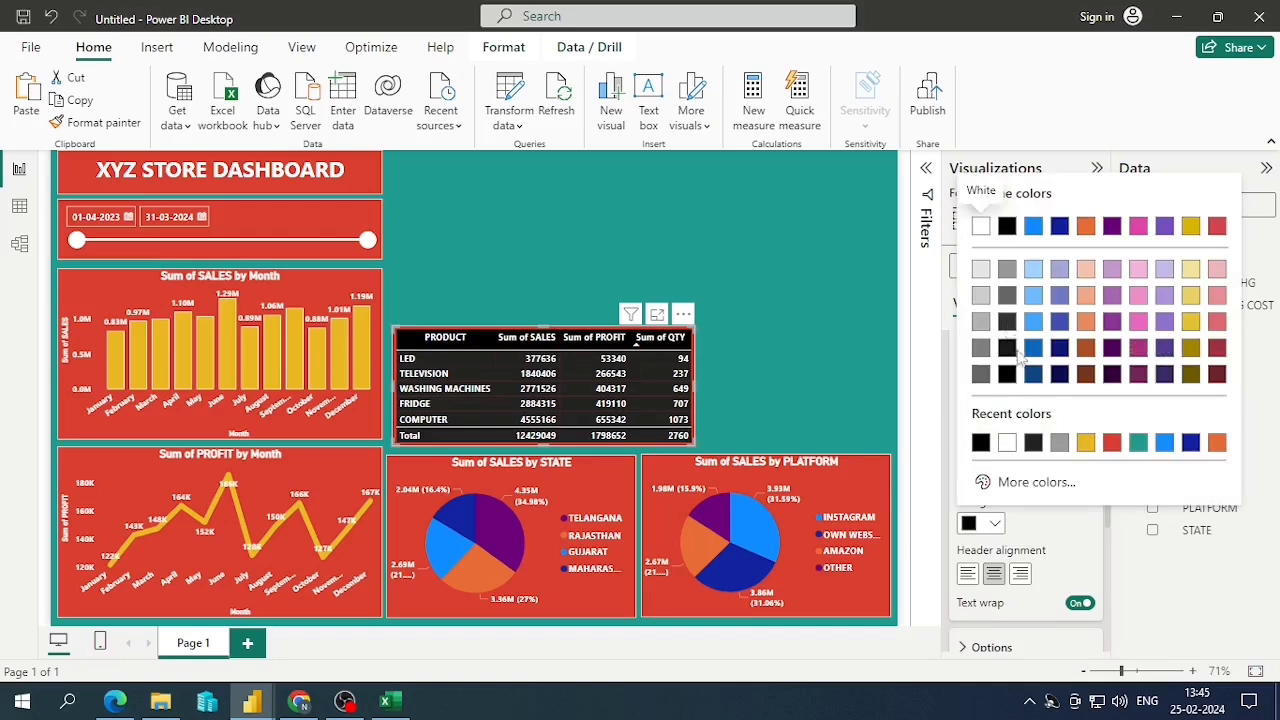
{"action": "left_click", "coordinate": [1035, 447]}
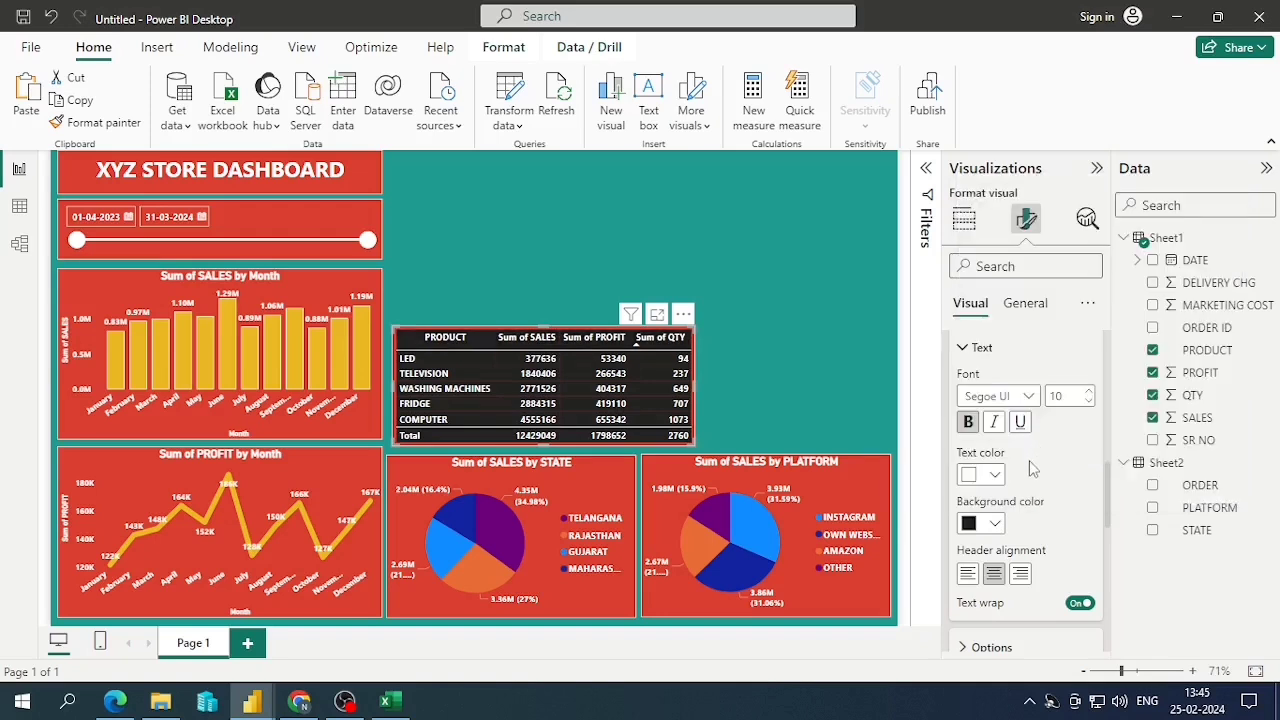
Collapse the column header options and set the totals row's background color to black
{"action": "scroll", "coordinate": [993, 486], "scroll_direction": "up", "scroll_amount": 1}
{"action": "scroll", "coordinate": [1000, 497], "scroll_direction": "down", "scroll_amount": 3}
{"action": "scroll", "coordinate": [1000, 497], "scroll_direction": "up", "scroll_amount": 3}
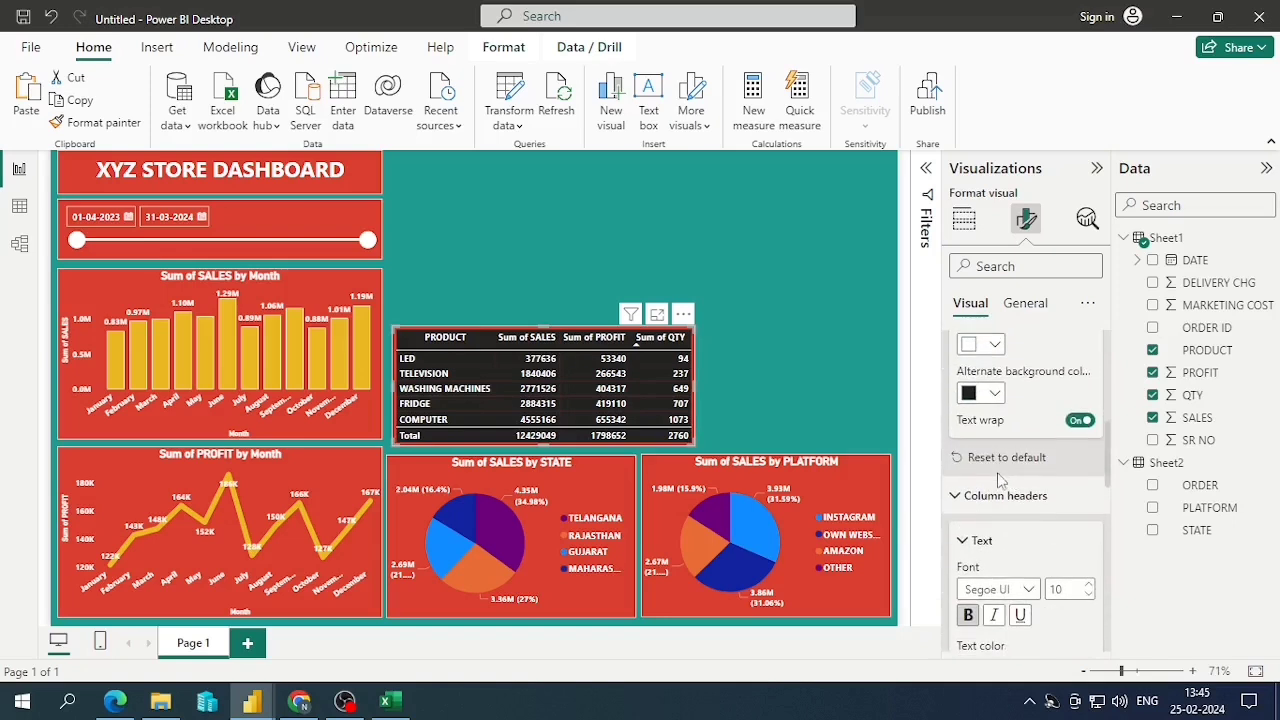
{"action": "left_click", "coordinate": [965, 497]}
{"action": "scroll", "coordinate": [980, 490], "scroll_direction": "down", "scroll_amount": 2}
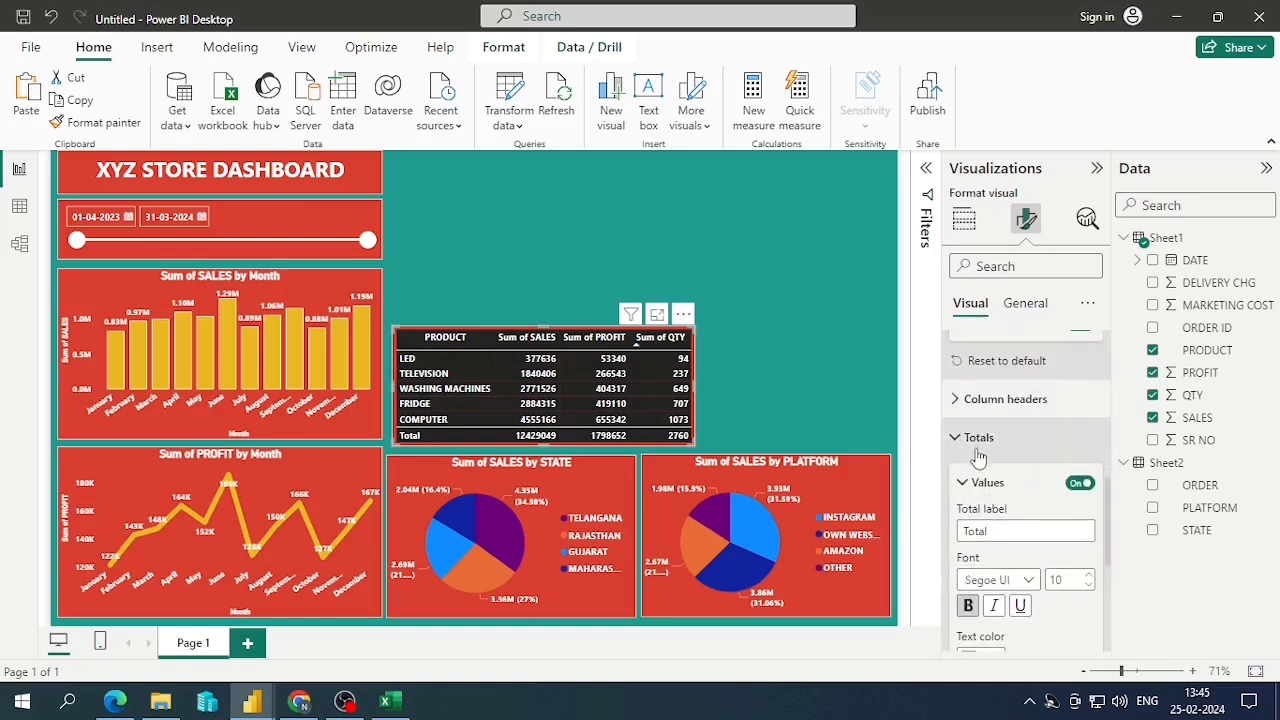
{"action": "scroll", "coordinate": [983, 524], "scroll_direction": "down", "scroll_amount": 2}
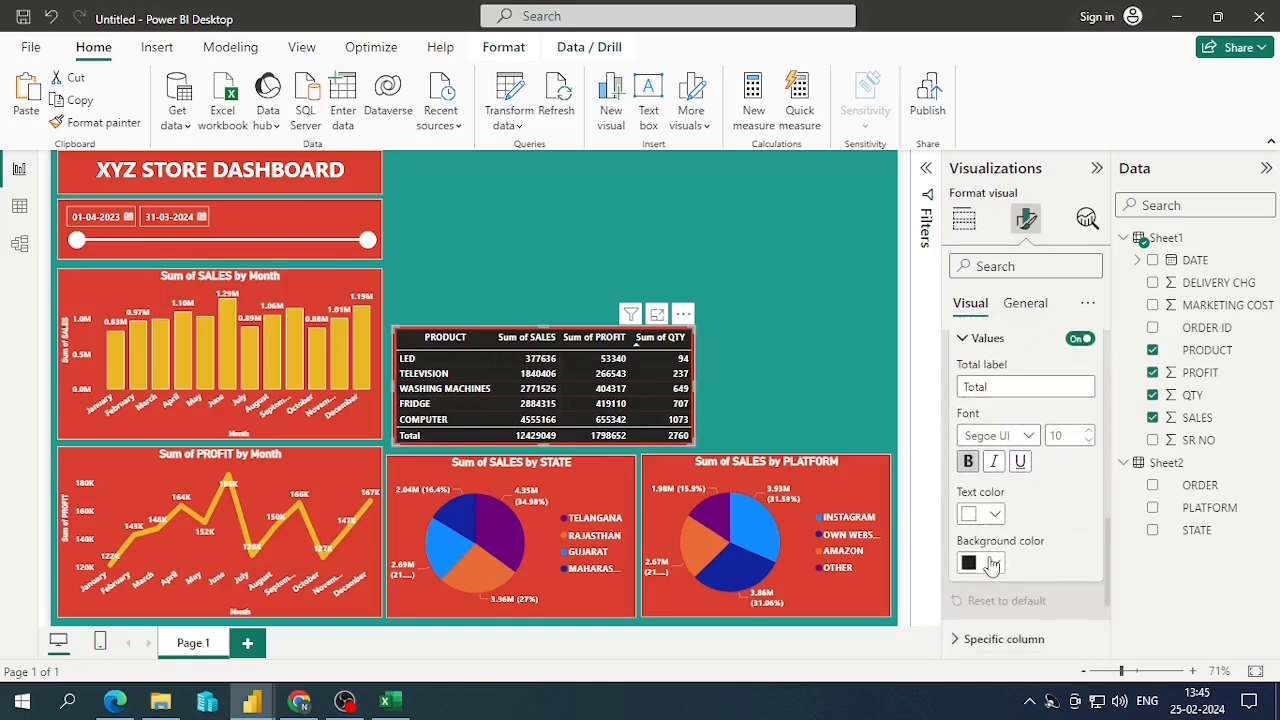
{"action": "scroll", "coordinate": [1012, 495], "scroll_direction": "down", "scroll_amount": 1}
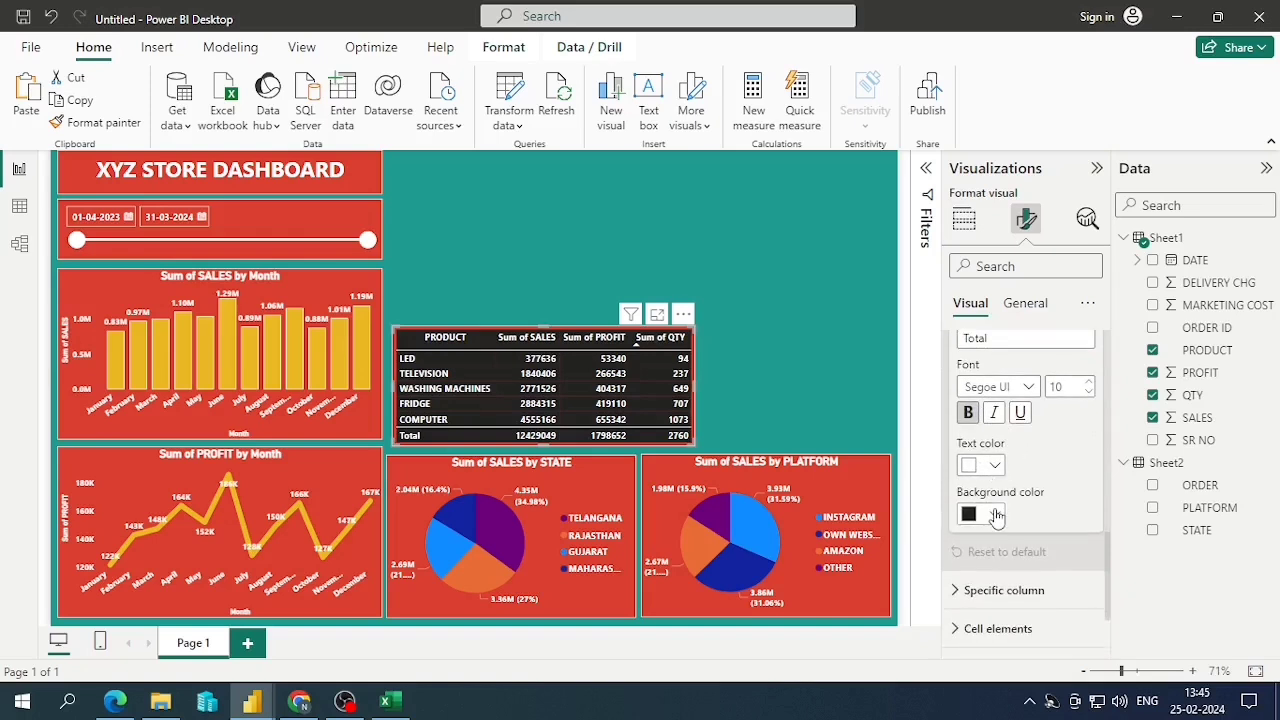
{"action": "left_click", "coordinate": [995, 514]}
{"action": "left_click", "coordinate": [1006, 218]}
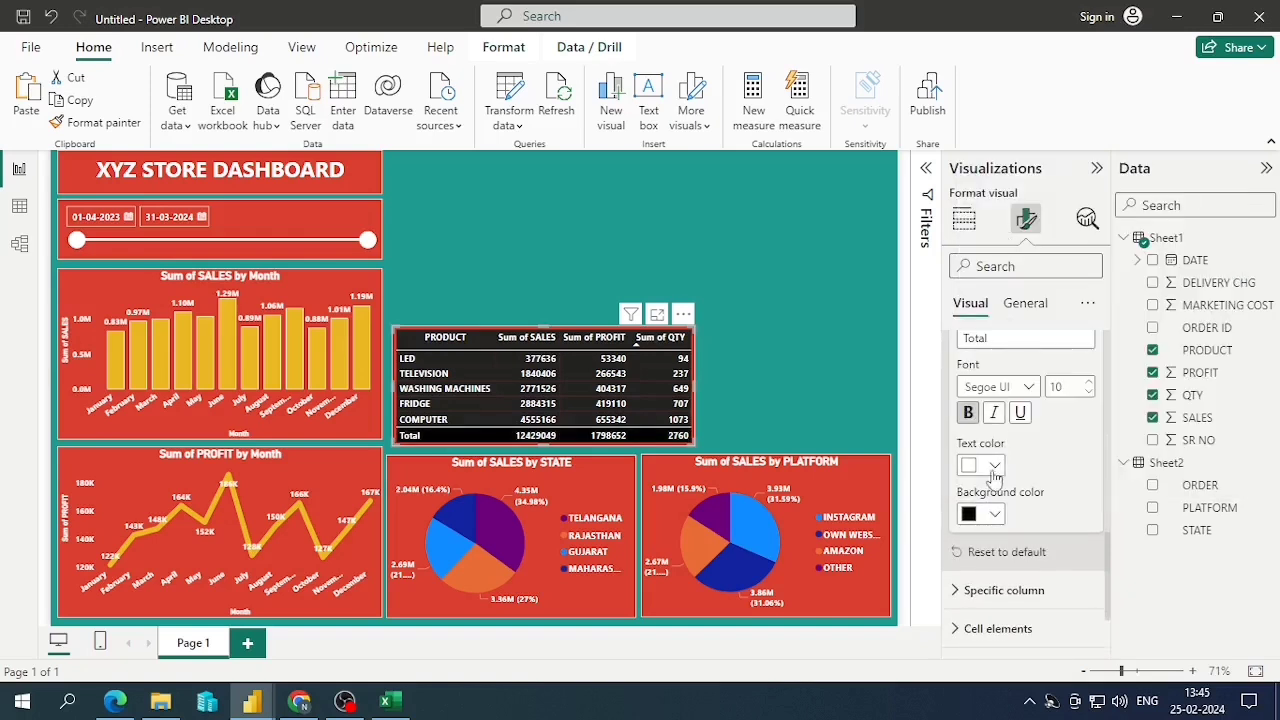
In the specific column formatting for PRODUCT, apply the settings to the total as well and center-align the column
{"action": "scroll", "coordinate": [1040, 522], "scroll_direction": "down", "scroll_amount": 3}
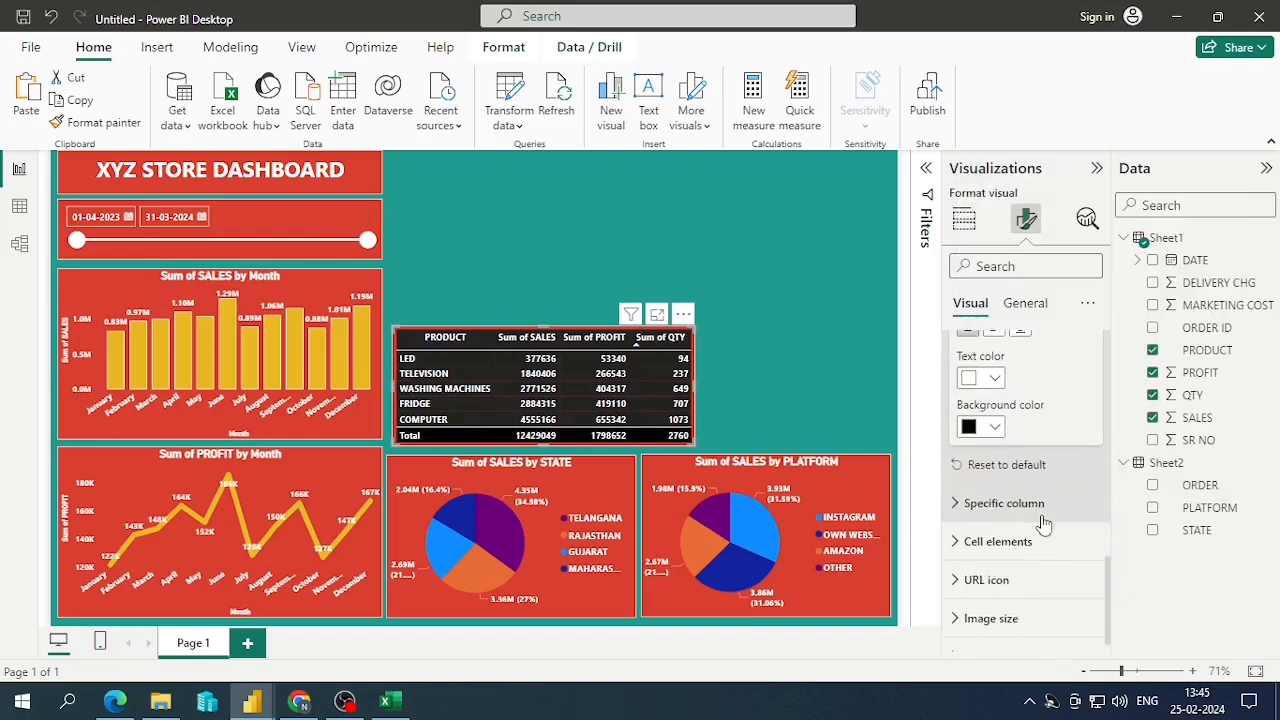
{"action": "left_click", "coordinate": [985, 495]}
{"action": "scroll", "coordinate": [1043, 500], "scroll_direction": "down", "scroll_amount": 2}
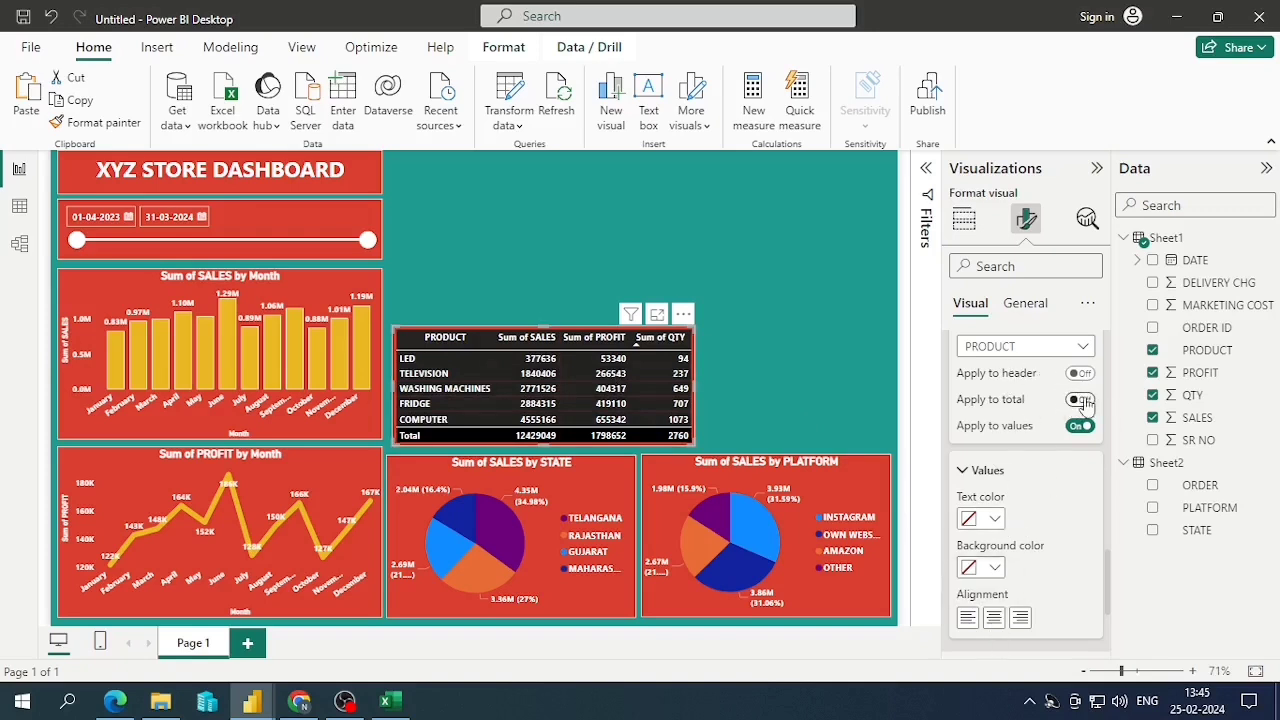
{"action": "left_click", "coordinate": [993, 617]}
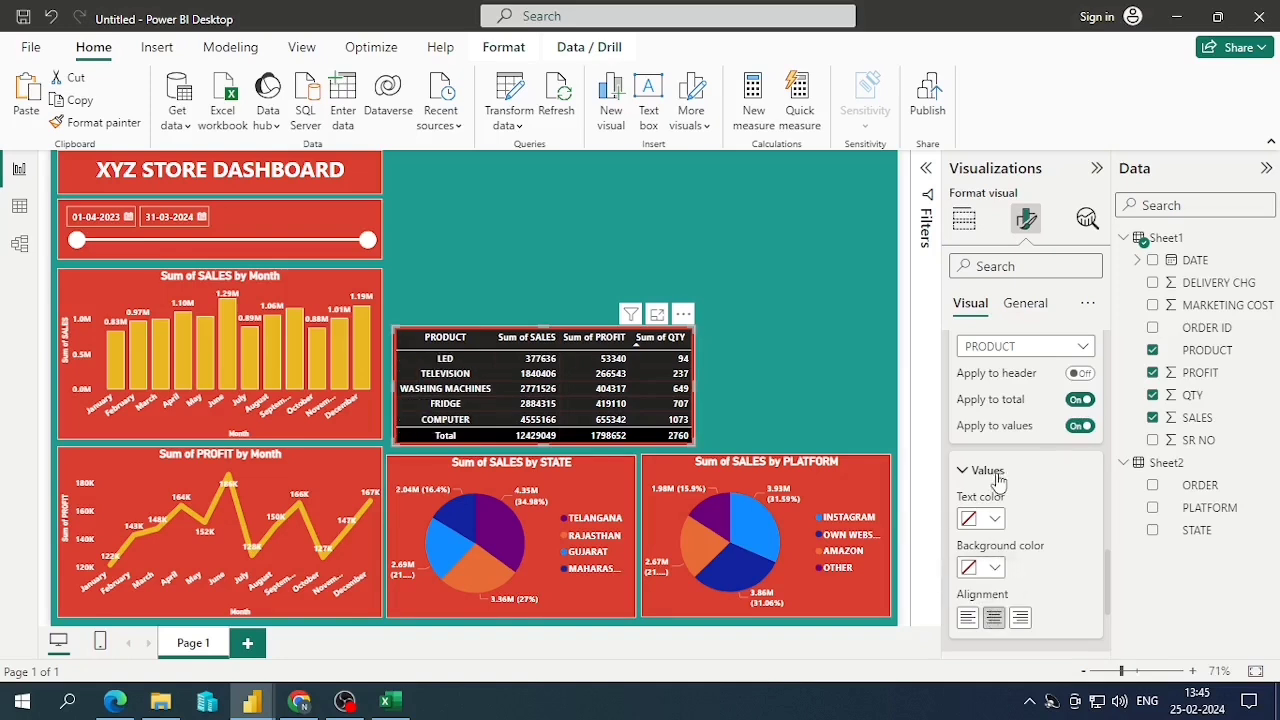
Set the PRODUCT column's text color to white and its background color to black
{"action": "left_click", "coordinate": [993, 519]}
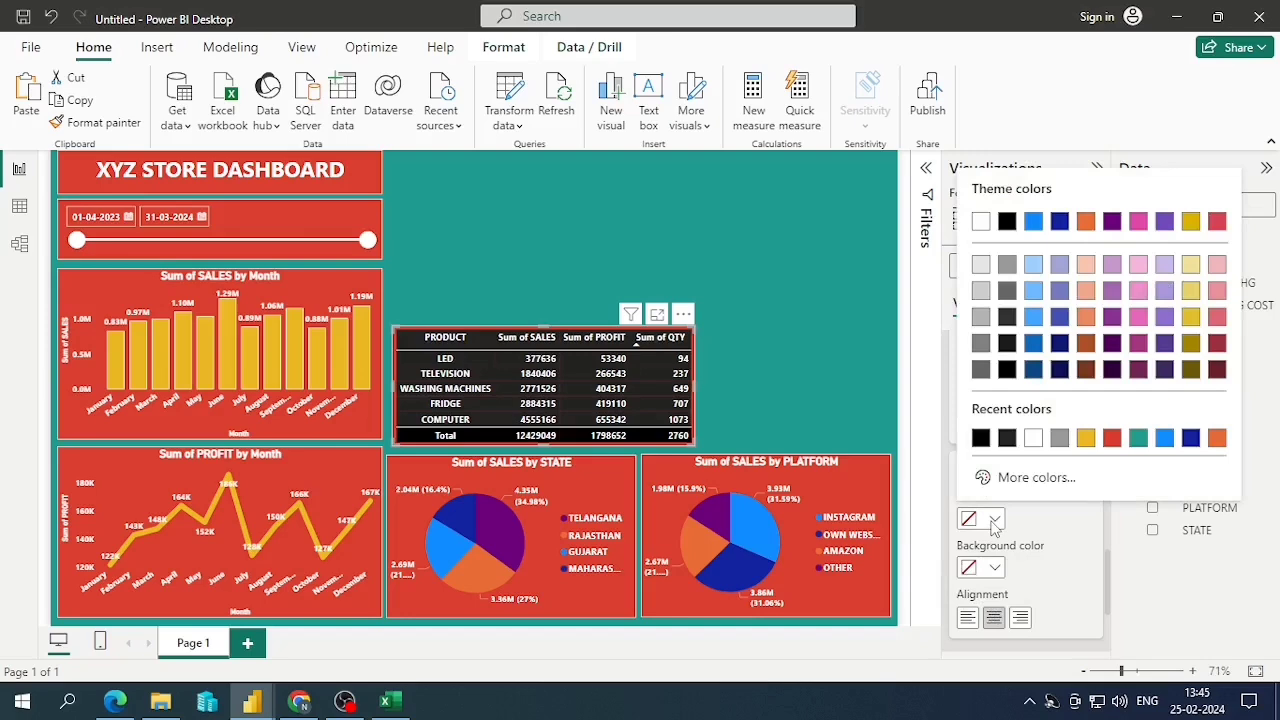
{"action": "left_click", "coordinate": [1030, 445]}
{"action": "left_click", "coordinate": [986, 568]}
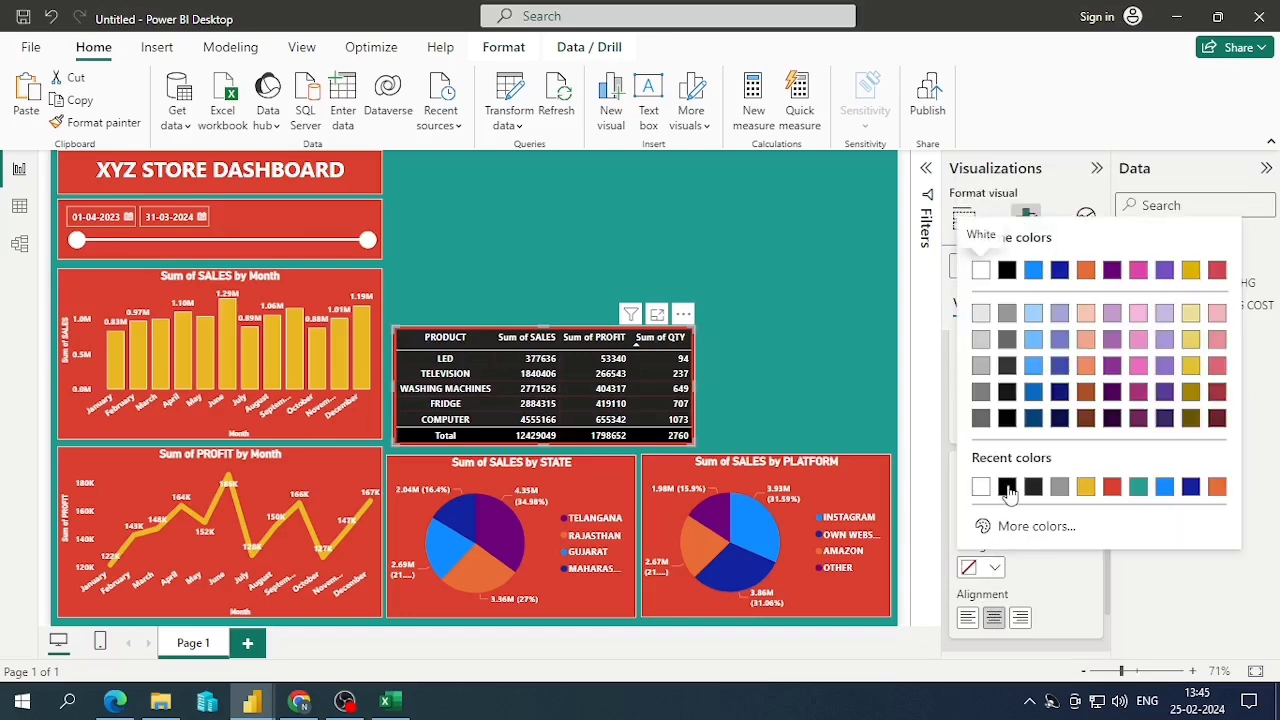
{"action": "left_click", "coordinate": [1007, 487]}
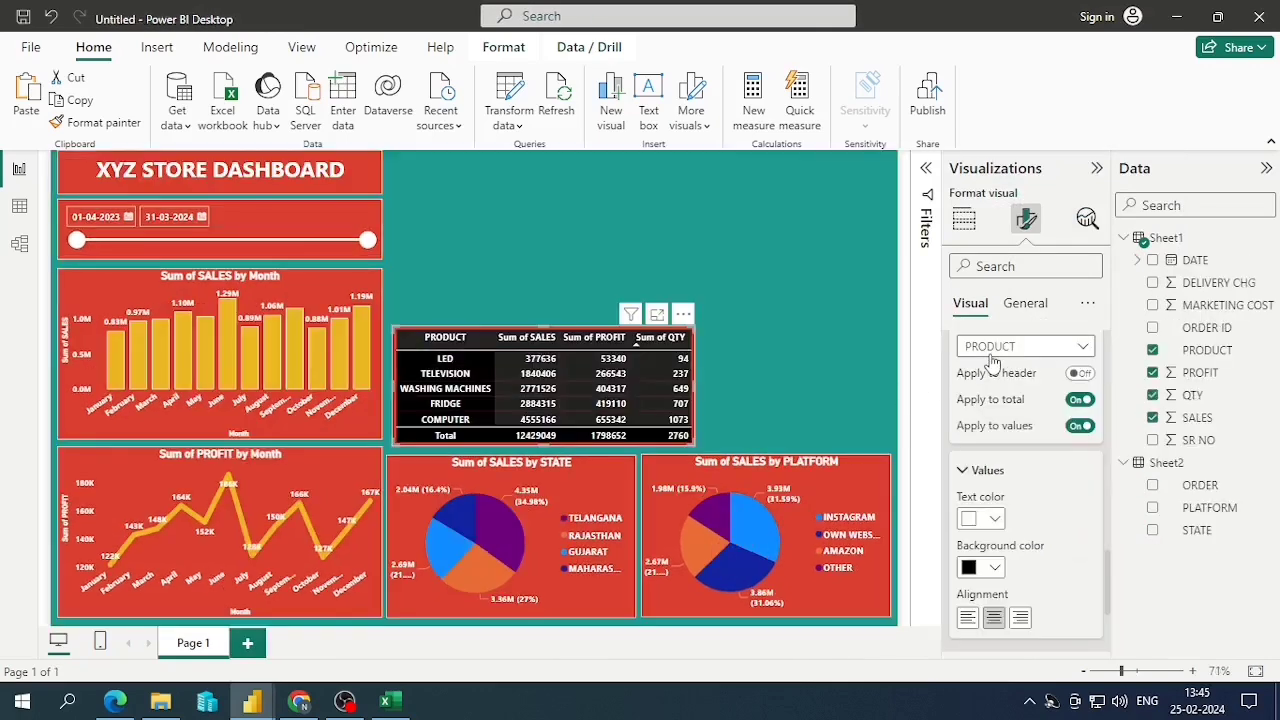
Choose Sum of SALES as the column for specific column formatting
{"action": "left_click", "coordinate": [991, 355]}
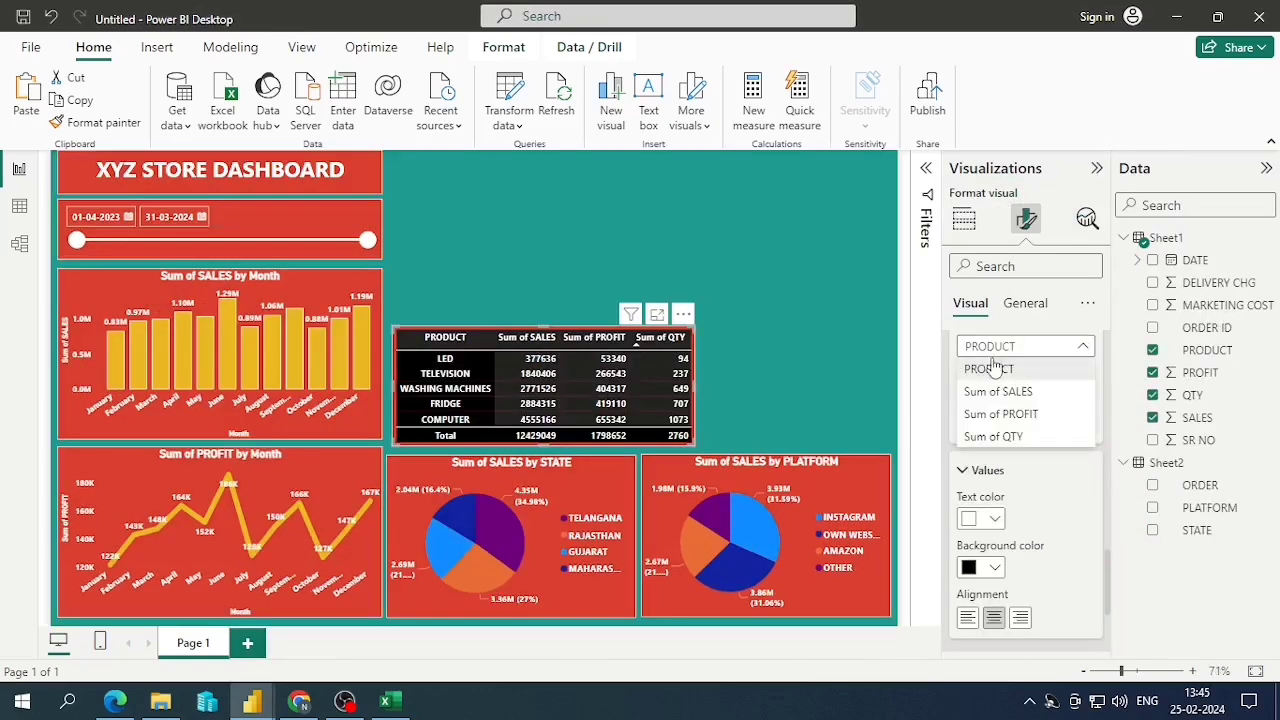
{"action": "left_click", "coordinate": [990, 392]}
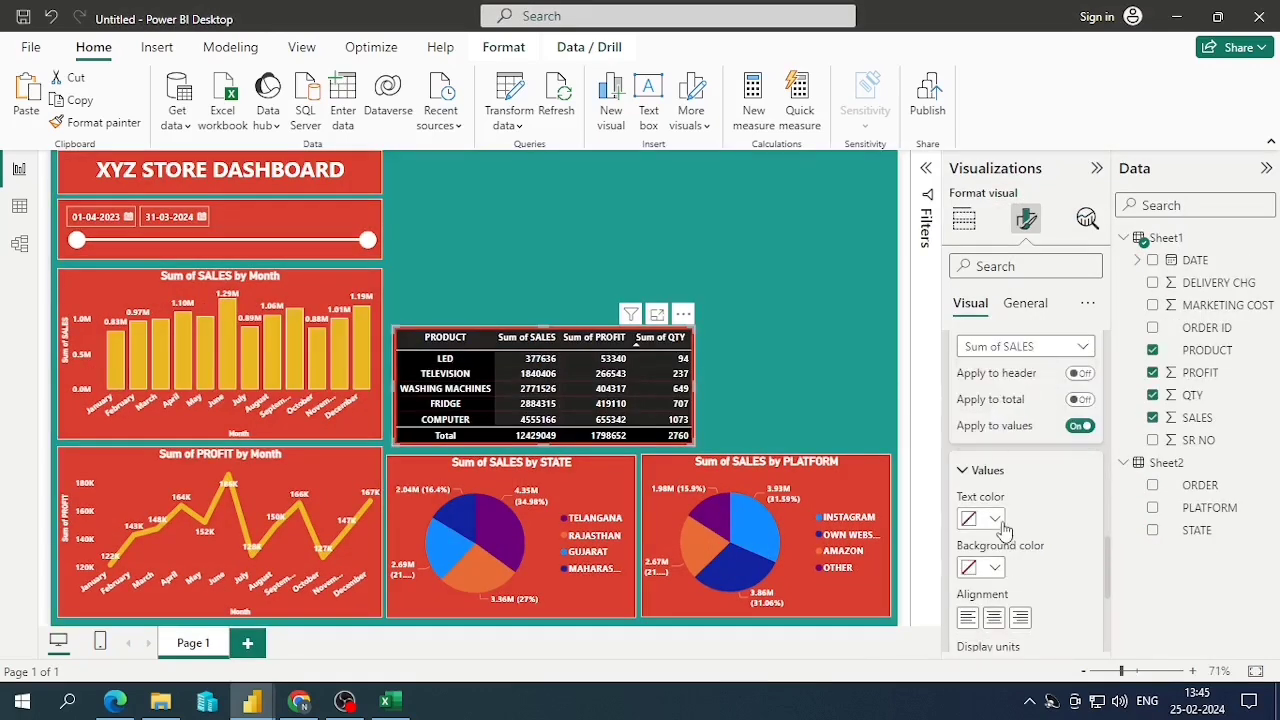
Format the product table's Sum of SALES values with white text, a black background and centre alignment
{"action": "left_click", "coordinate": [995, 519]}
{"action": "left_click", "coordinate": [1007, 437]}
{"action": "left_click", "coordinate": [985, 567]}
{"action": "left_click", "coordinate": [1007, 494]}
{"action": "left_click", "coordinate": [992, 619]}
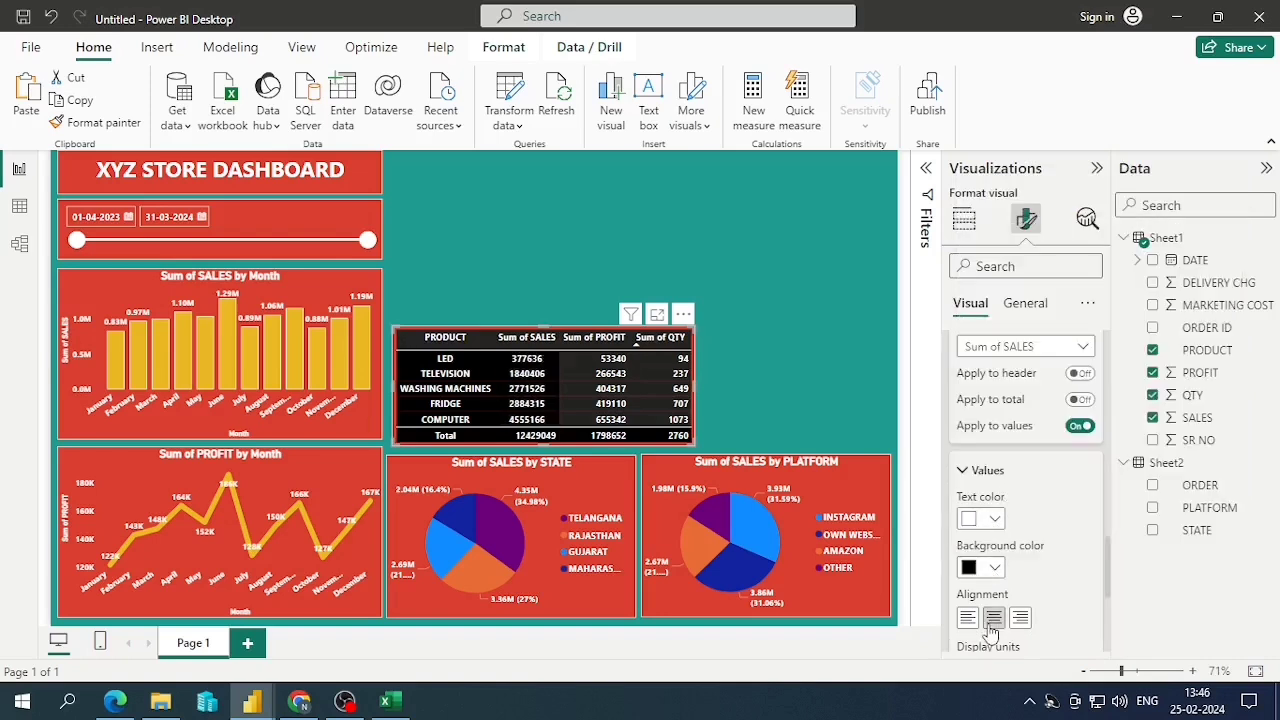
Format the product table's Sum of PROFIT values with white text and a black background
{"action": "left_click", "coordinate": [1025, 346]}
{"action": "left_click", "coordinate": [1001, 414]}
{"action": "left_click", "coordinate": [990, 518]}
{"action": "left_click", "coordinate": [1007, 437]}
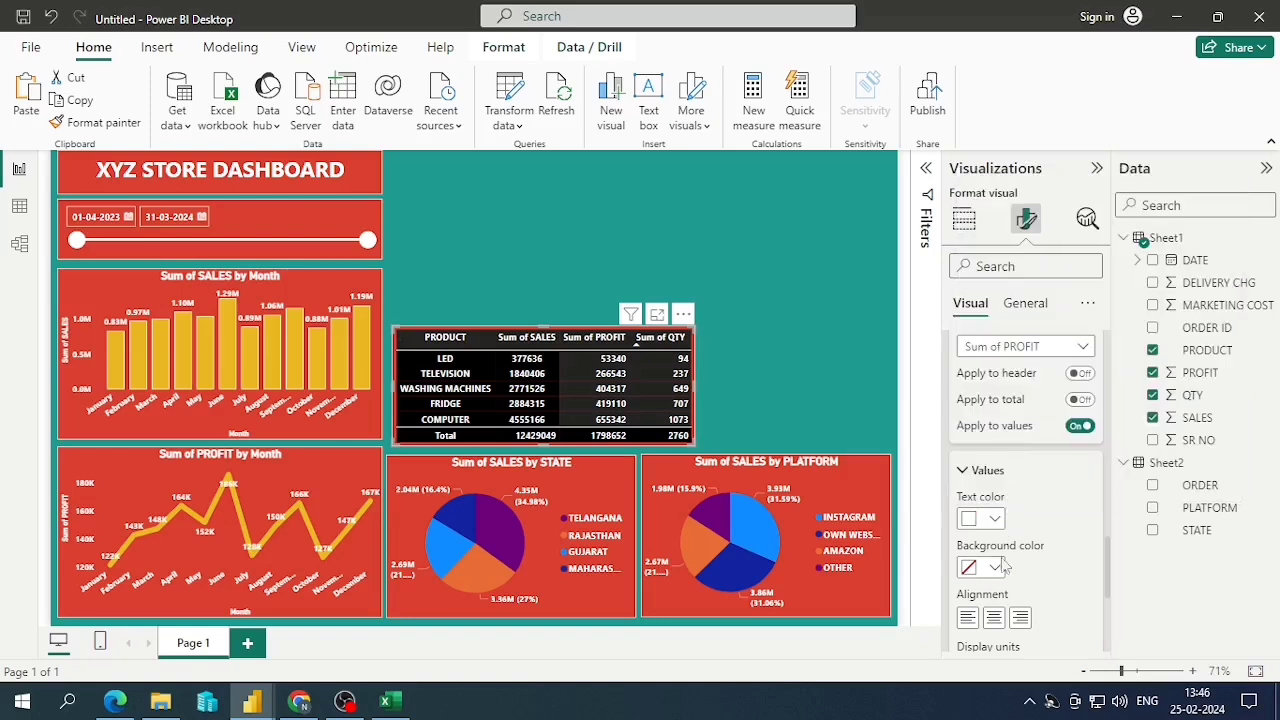
{"action": "left_click", "coordinate": [990, 567]}
{"action": "left_click", "coordinate": [1010, 488]}
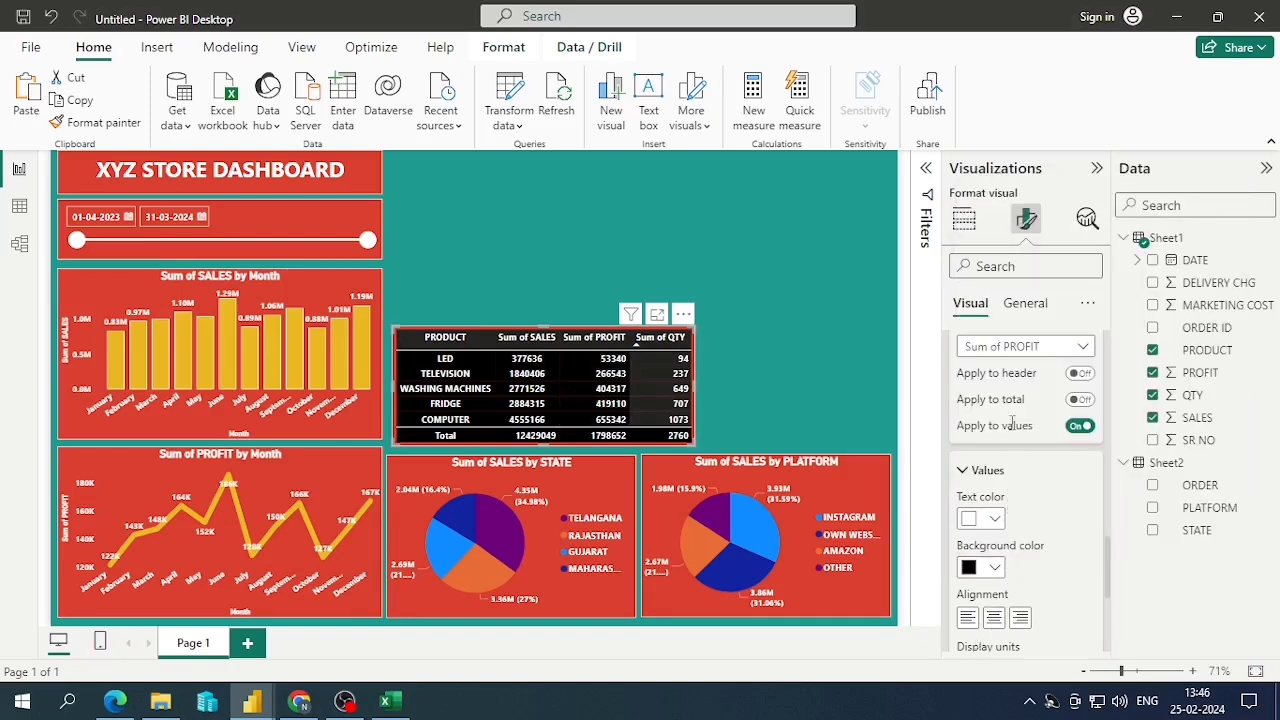
Format the product table's Sum of QTY values with white text and a black background, and deselect the table
{"action": "left_click", "coordinate": [1010, 346]}
{"action": "left_click", "coordinate": [1000, 434]}
{"action": "left_click", "coordinate": [995, 519]}
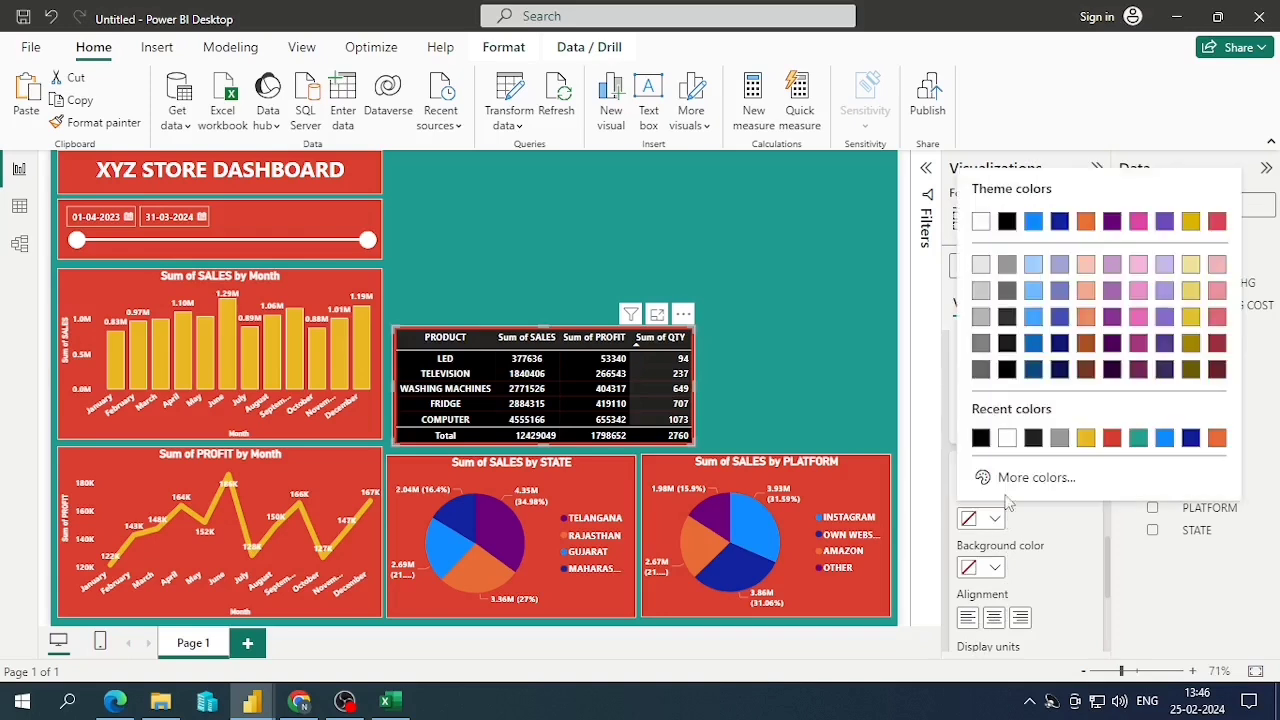
{"action": "left_click", "coordinate": [1006, 441]}
{"action": "left_click", "coordinate": [995, 569]}
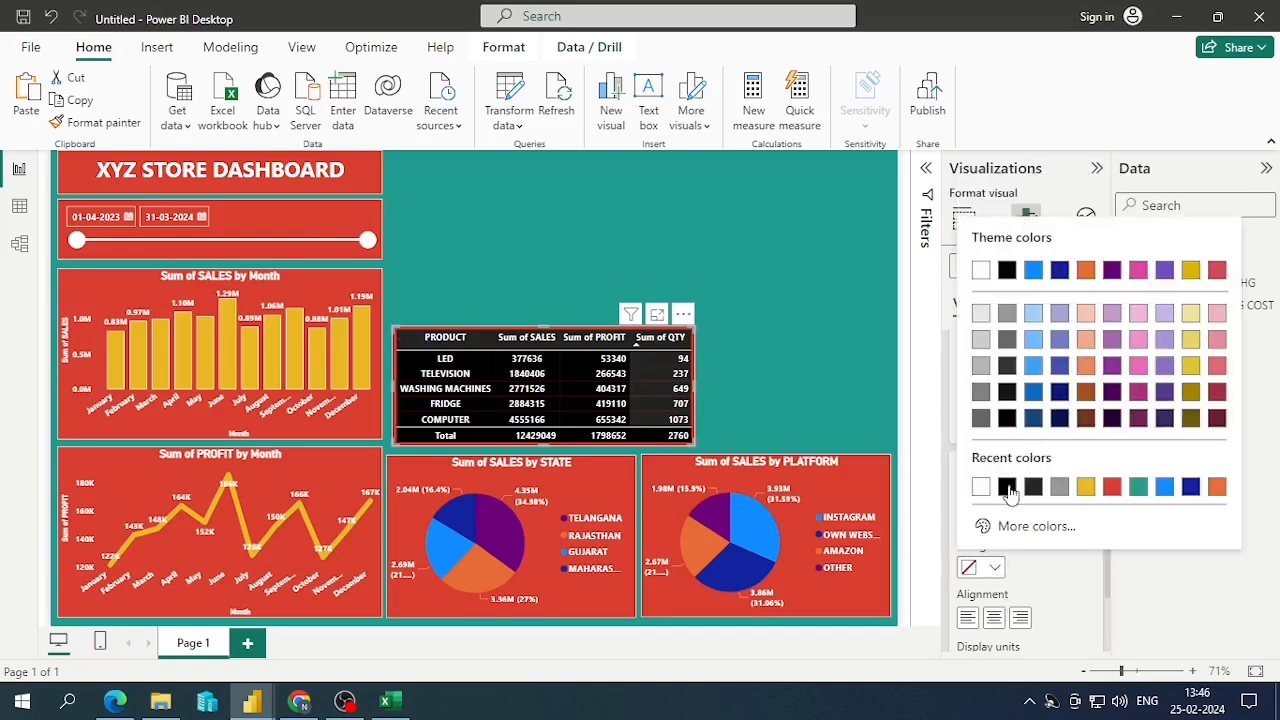
{"action": "left_click", "coordinate": [1007, 487]}
{"action": "left_click", "coordinate": [742, 387]}
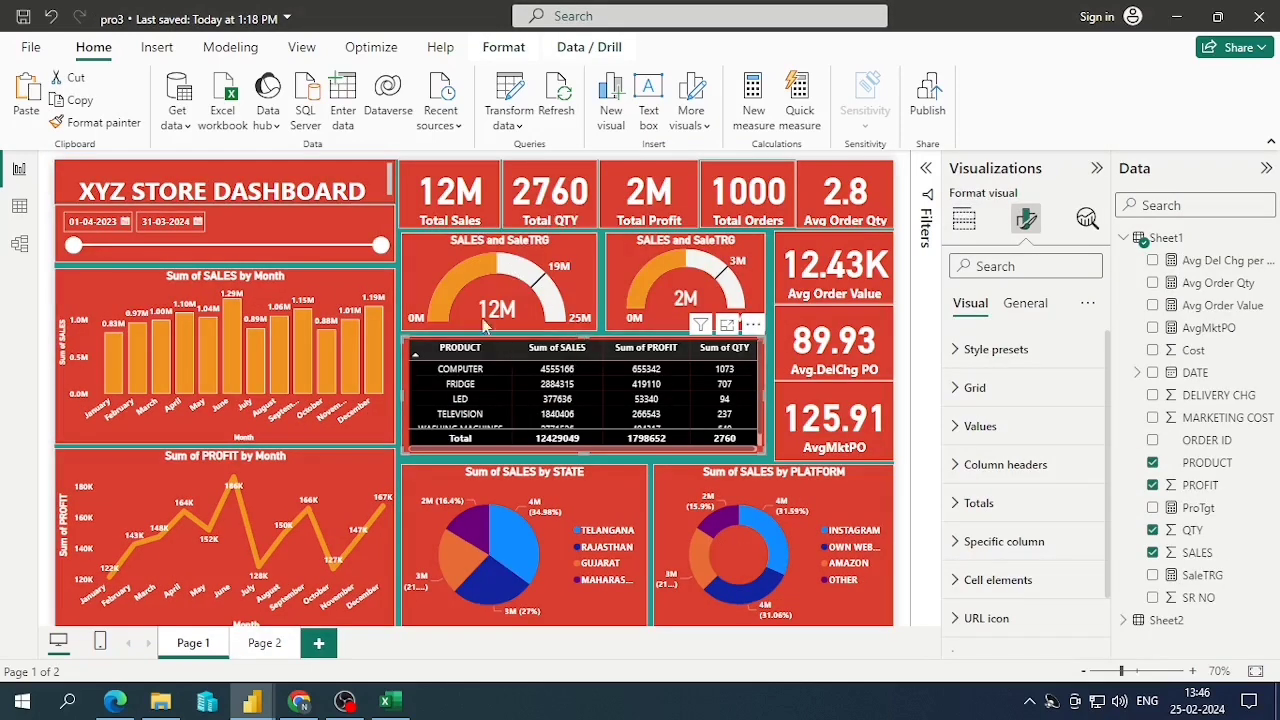
Examine the two target gauges in the finished pro3 report as a reference
{"action": "left_click", "coordinate": [434, 263]}
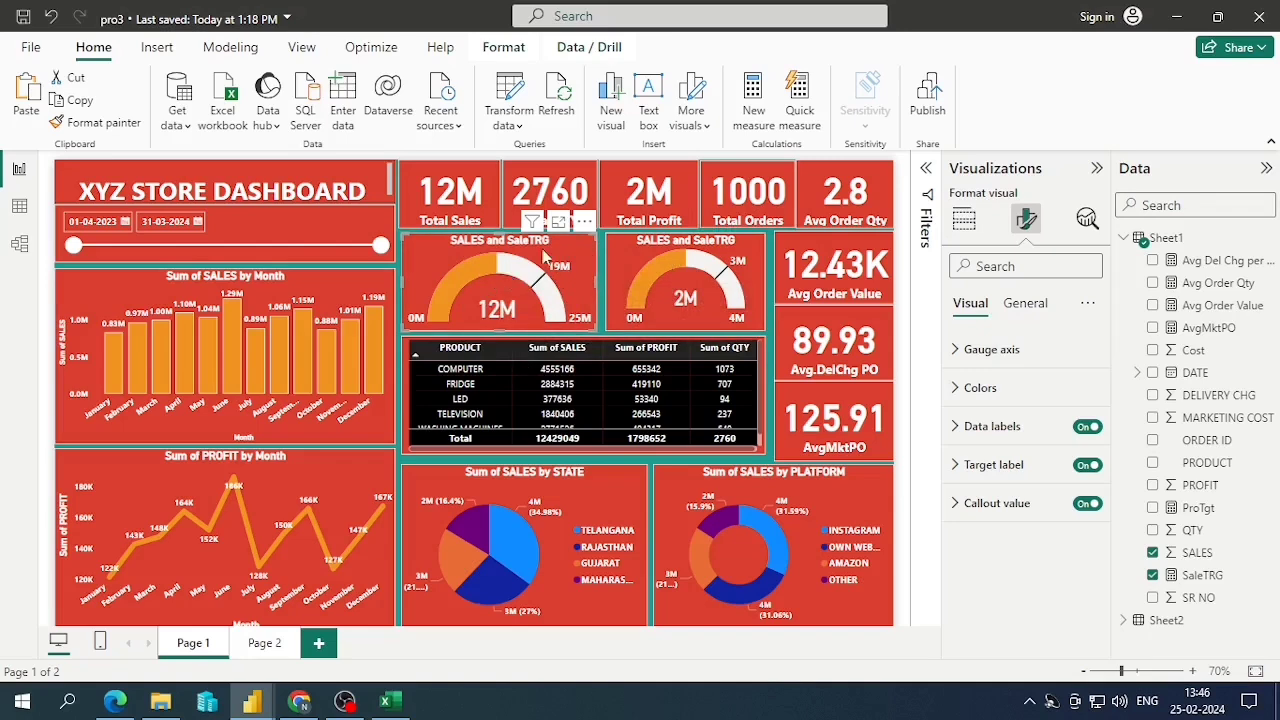
{"action": "left_click", "coordinate": [641, 268]}
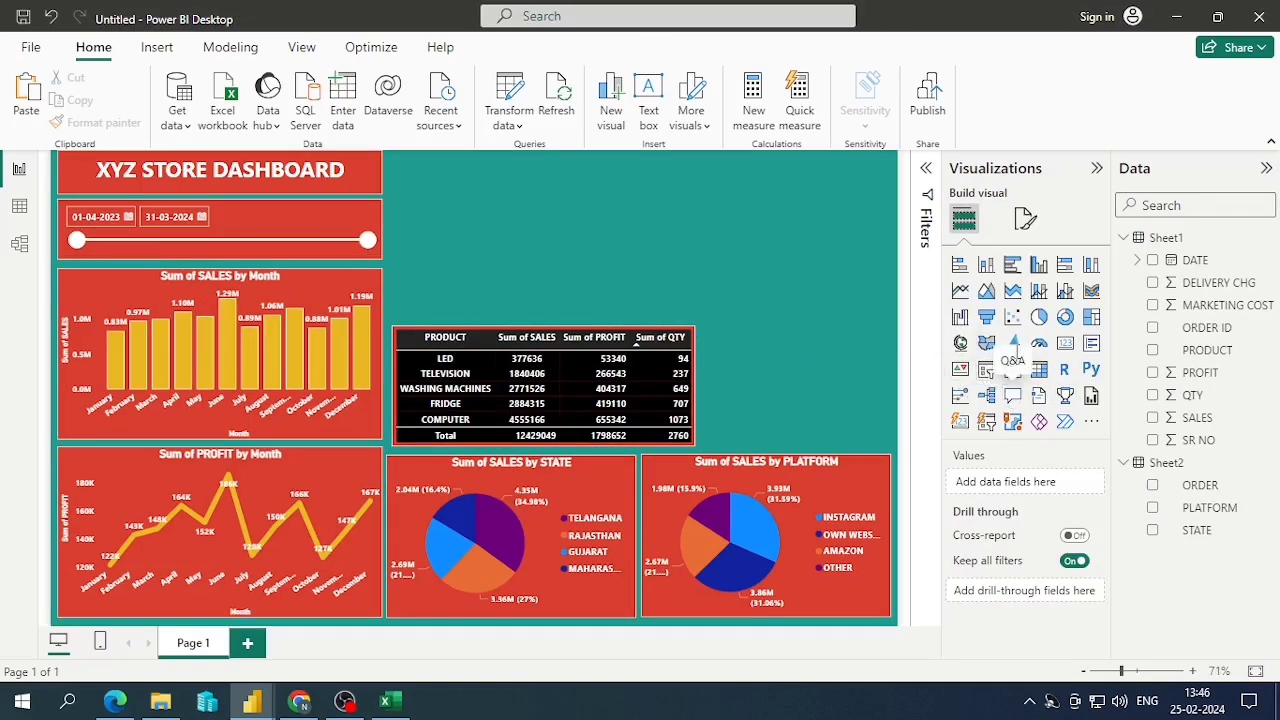
Add an empty gauge visual to the untitled report and place it directly above the product table
{"action": "left_click", "coordinate": [1039, 343]}
{"action": "left_click_drag", "start_coordinate": [741, 179], "coordinate": [472, 234]}
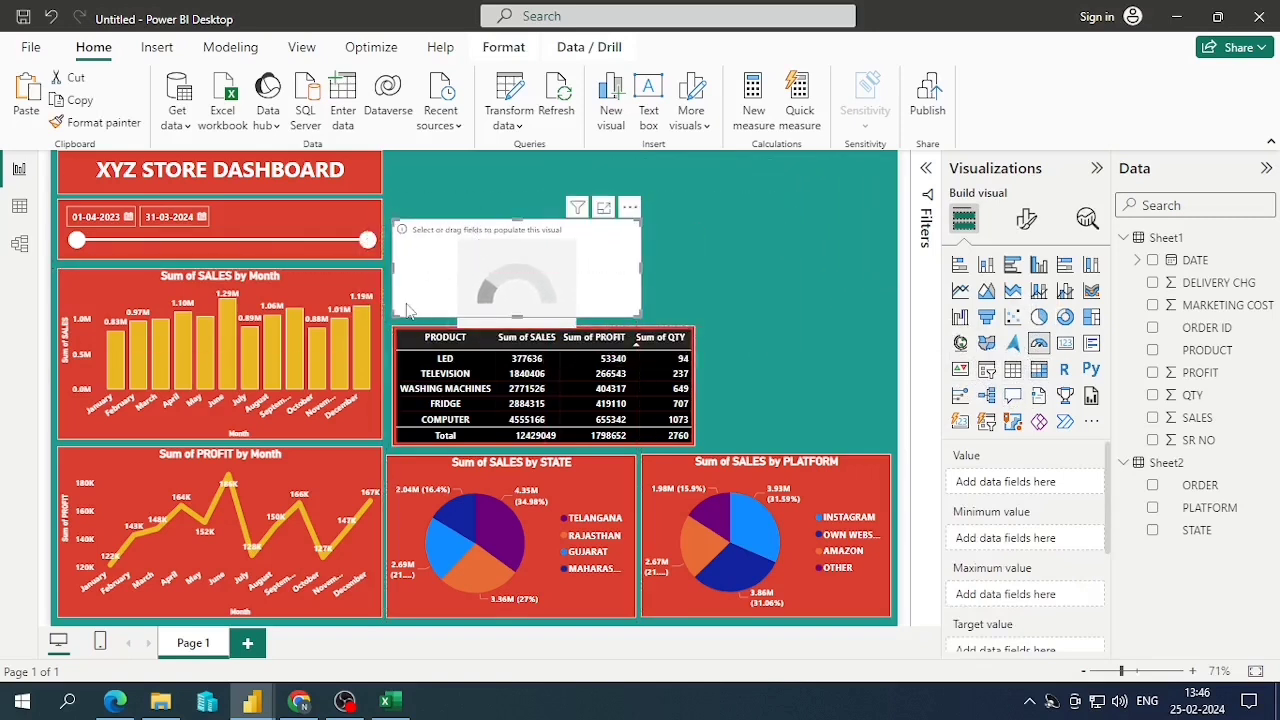
Sort the product table by PRODUCT in descending order
{"action": "left_click", "coordinate": [415, 337]}
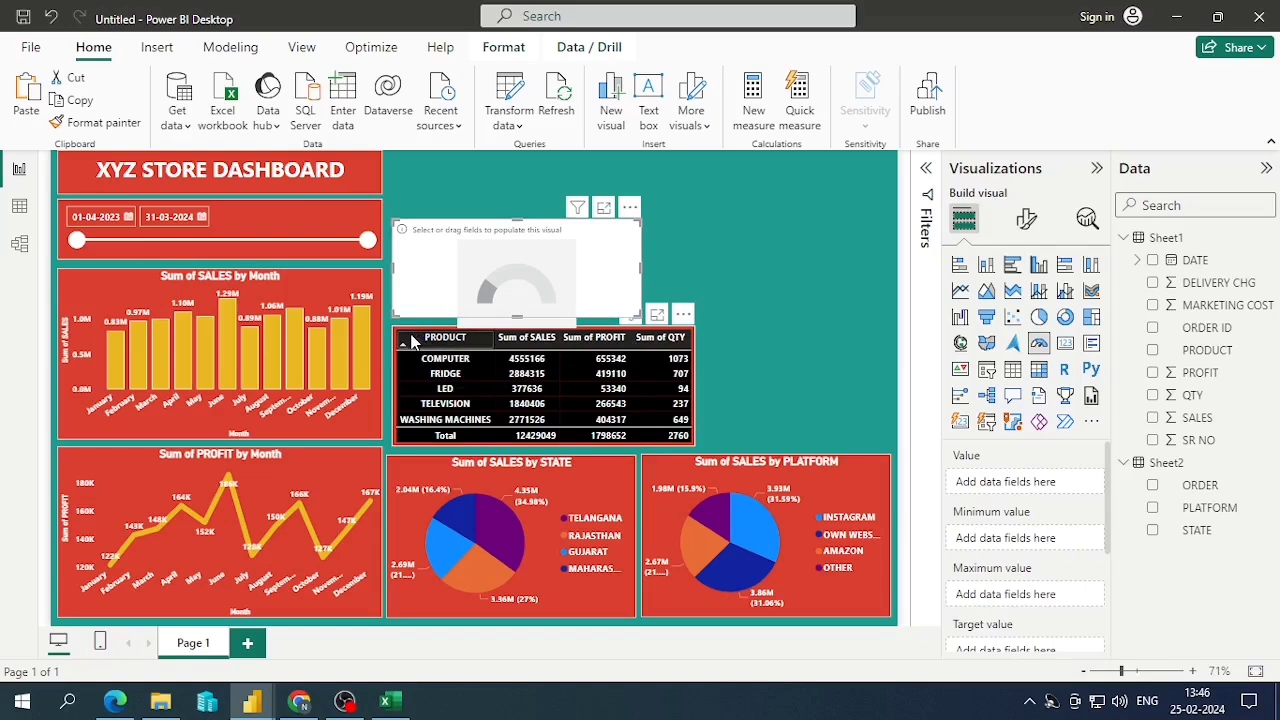
{"action": "left_click", "coordinate": [632, 386]}
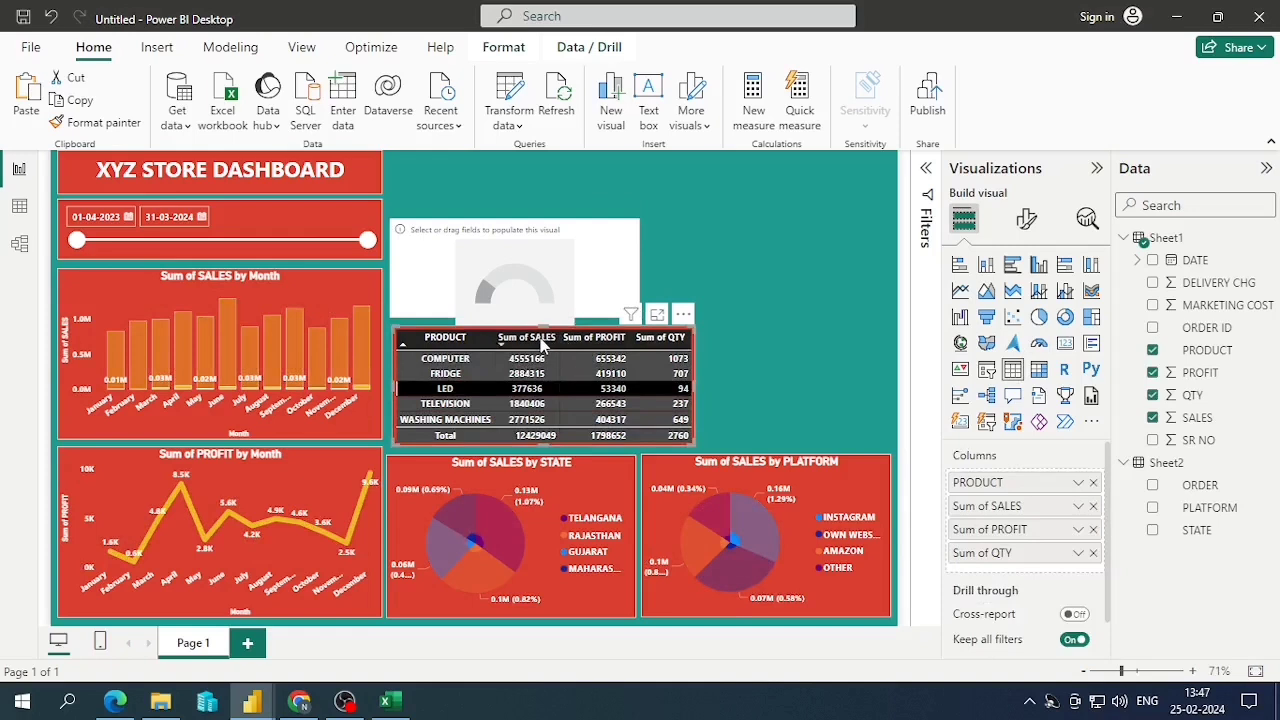
{"action": "left_click", "coordinate": [716, 374]}
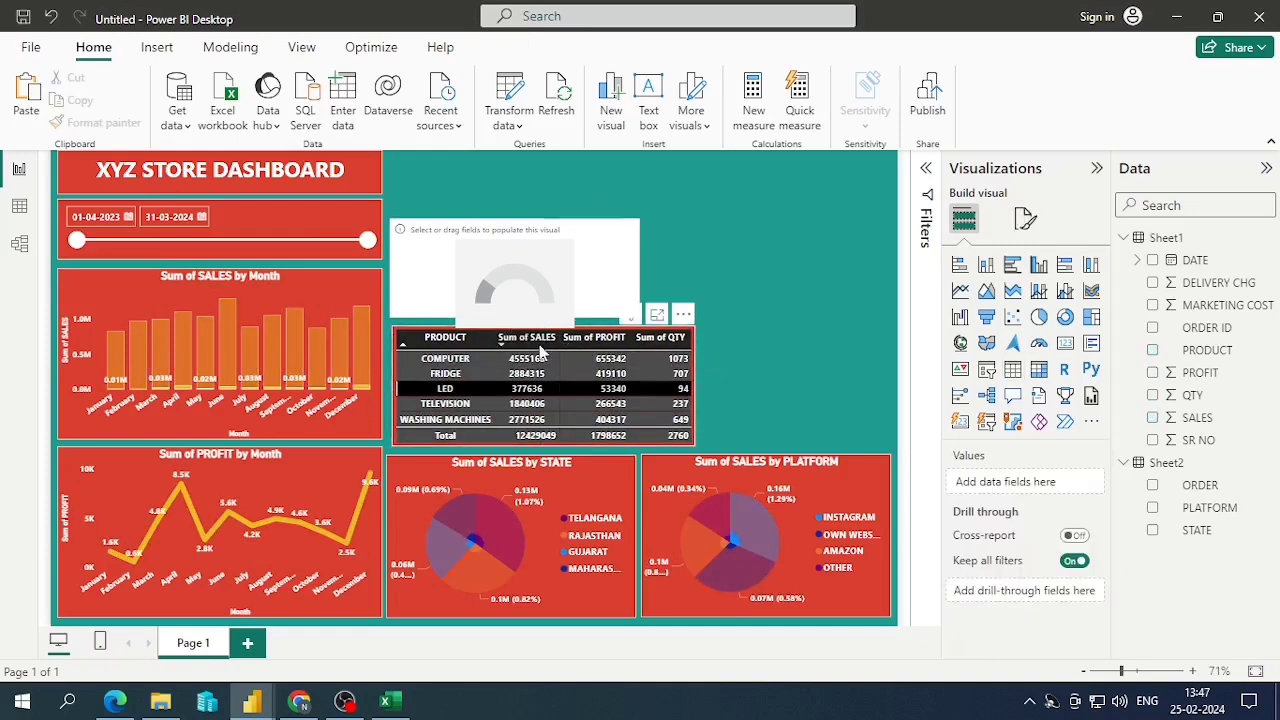
{"action": "key", "text": "ctrl+z"}
{"action": "left_click", "coordinate": [812, 366]}
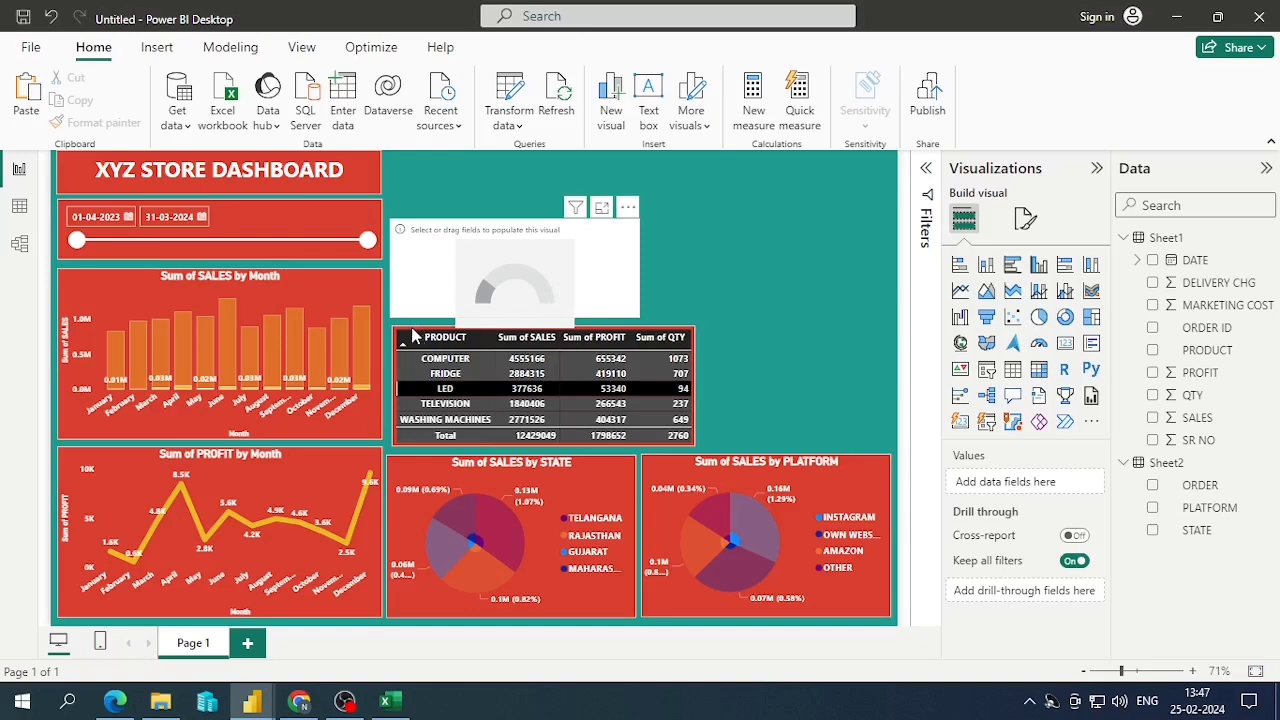
{"action": "left_click", "coordinate": [411, 339]}
{"action": "left_click", "coordinate": [411, 341]}
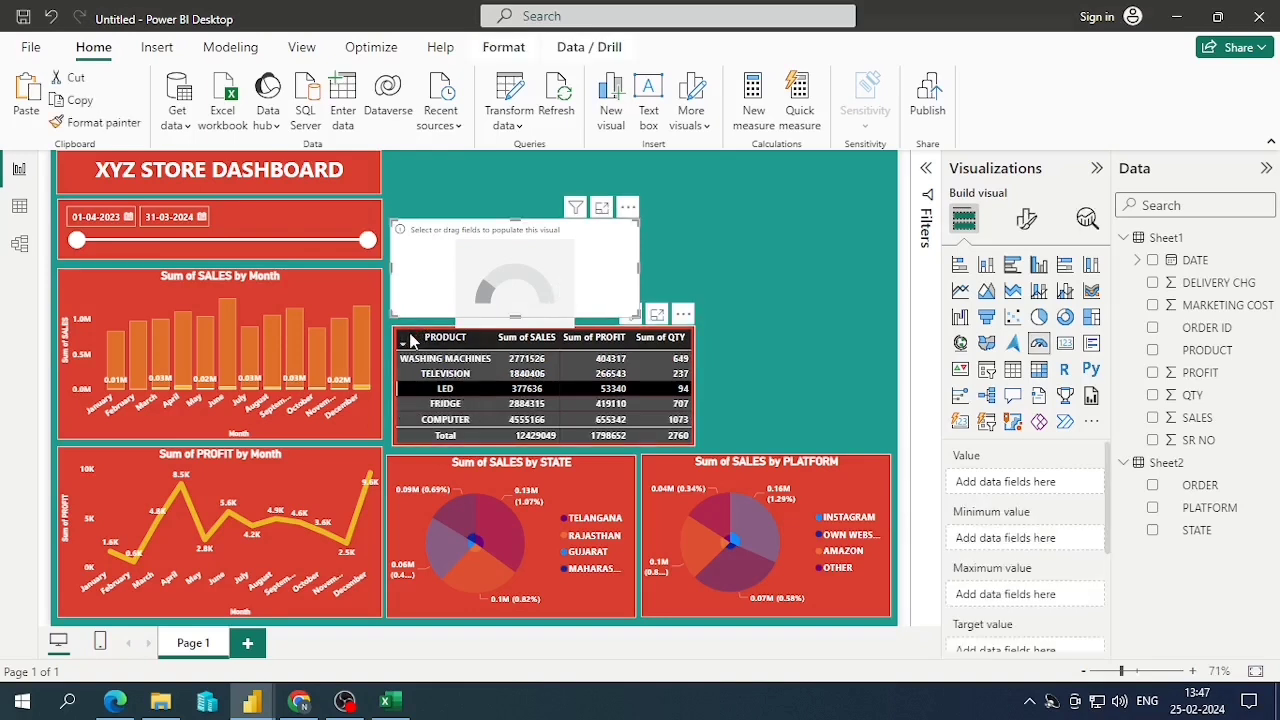
Extend the product table's left edge slightly and nudge the gauge left to align both with the state pie chart
{"action": "left_click", "coordinate": [395, 388]}
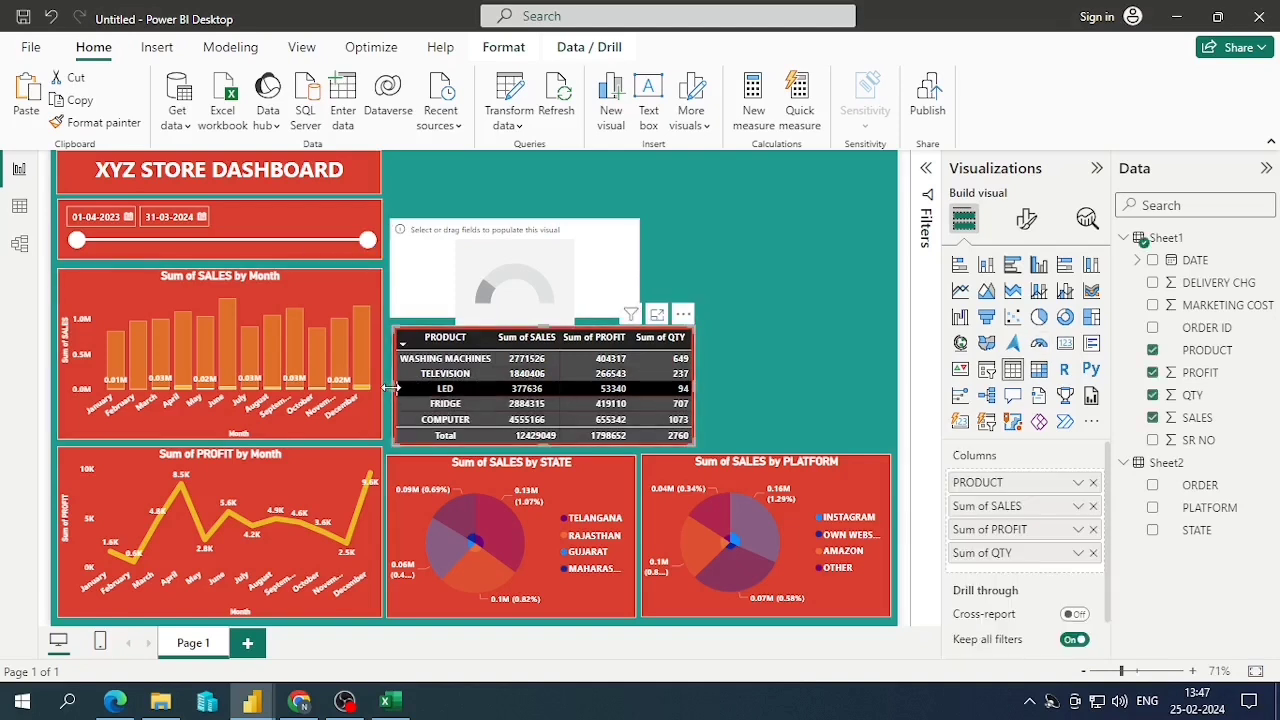
{"action": "left_click_drag", "start_coordinate": [391, 388], "coordinate": [389, 395]}
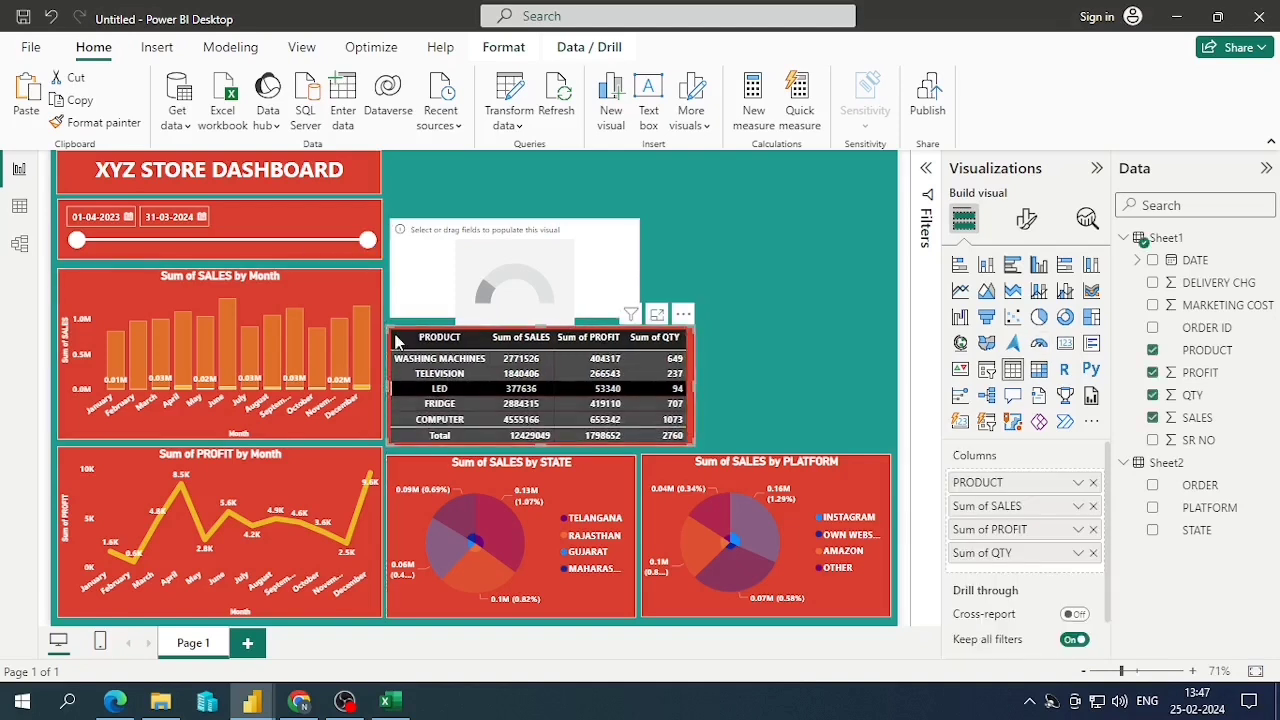
{"action": "left_click", "coordinate": [409, 305]}
{"action": "key", "text": "Left"}
{"action": "key", "text": "Left"}
{"action": "key", "text": "Left"}
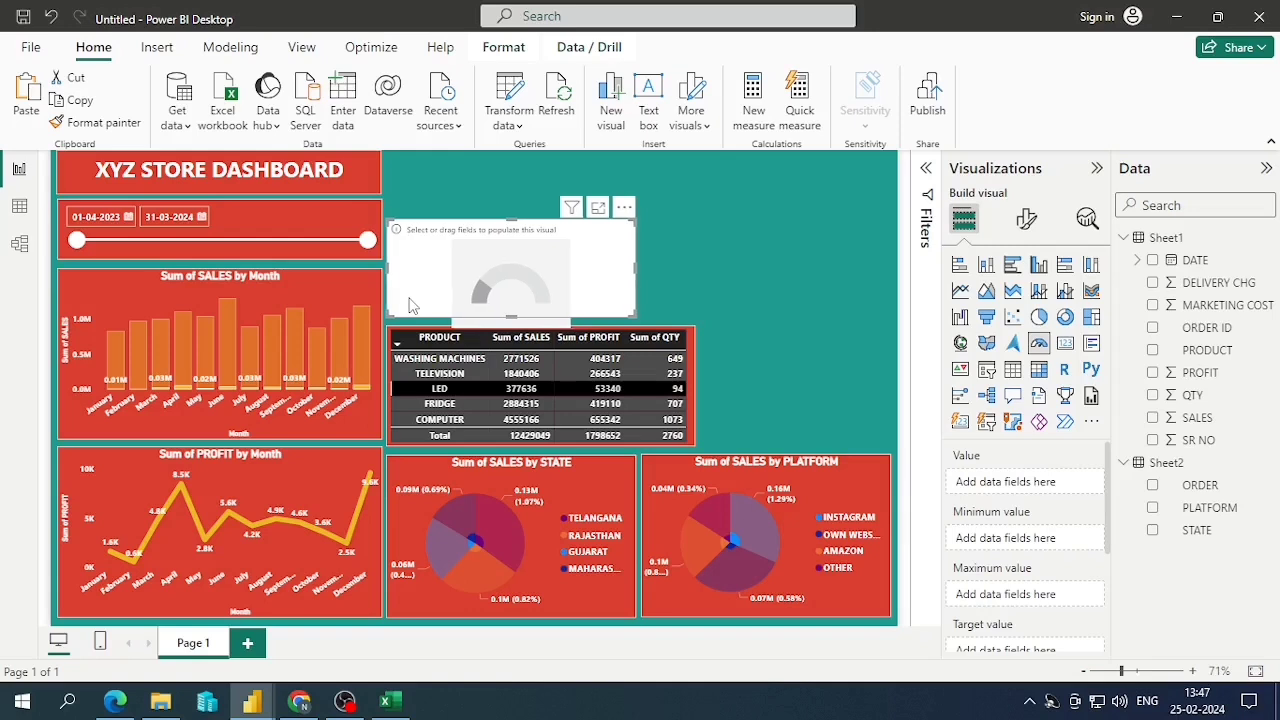
Clear the LED row's cross-highlighting from the dashboard and deselect the product table
{"action": "left_click", "coordinate": [691, 243]}
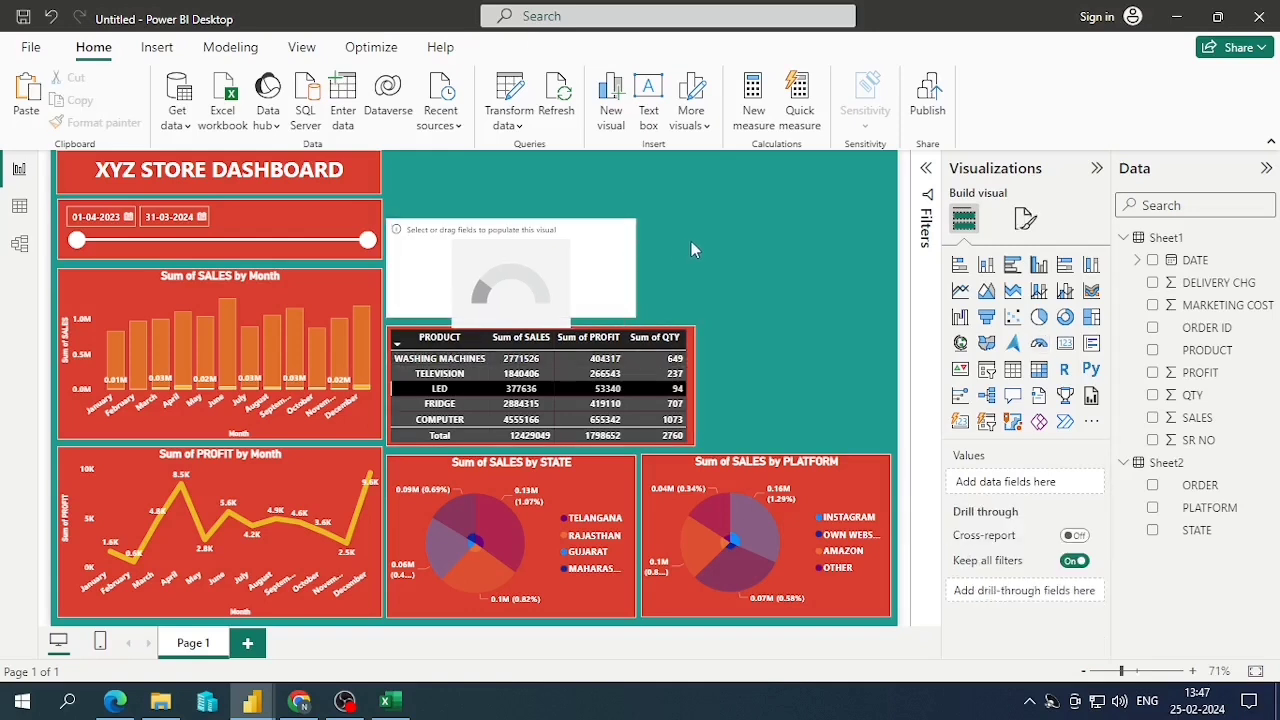
{"action": "left_click", "coordinate": [491, 391]}
{"action": "left_click", "coordinate": [754, 250]}
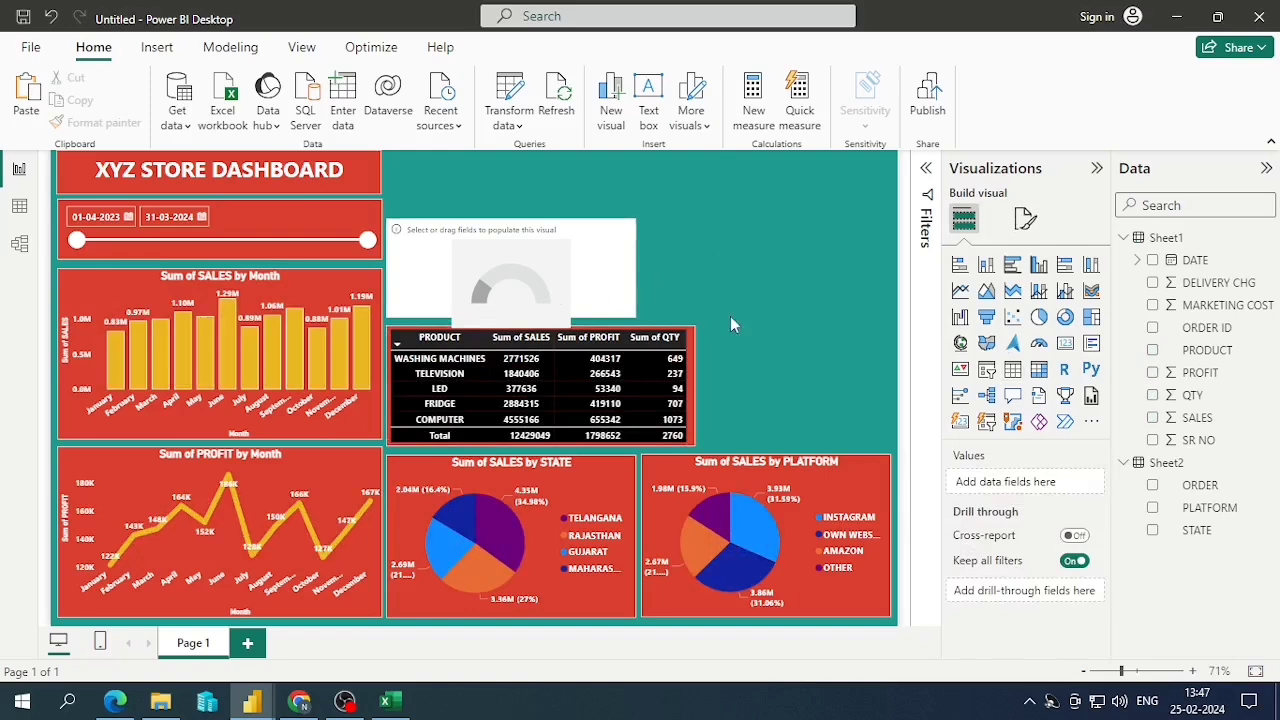
Copy the monthly sales column chart's formatting onto the gauge and add SALES as the gauge's value
{"action": "left_click", "coordinate": [378, 290]}
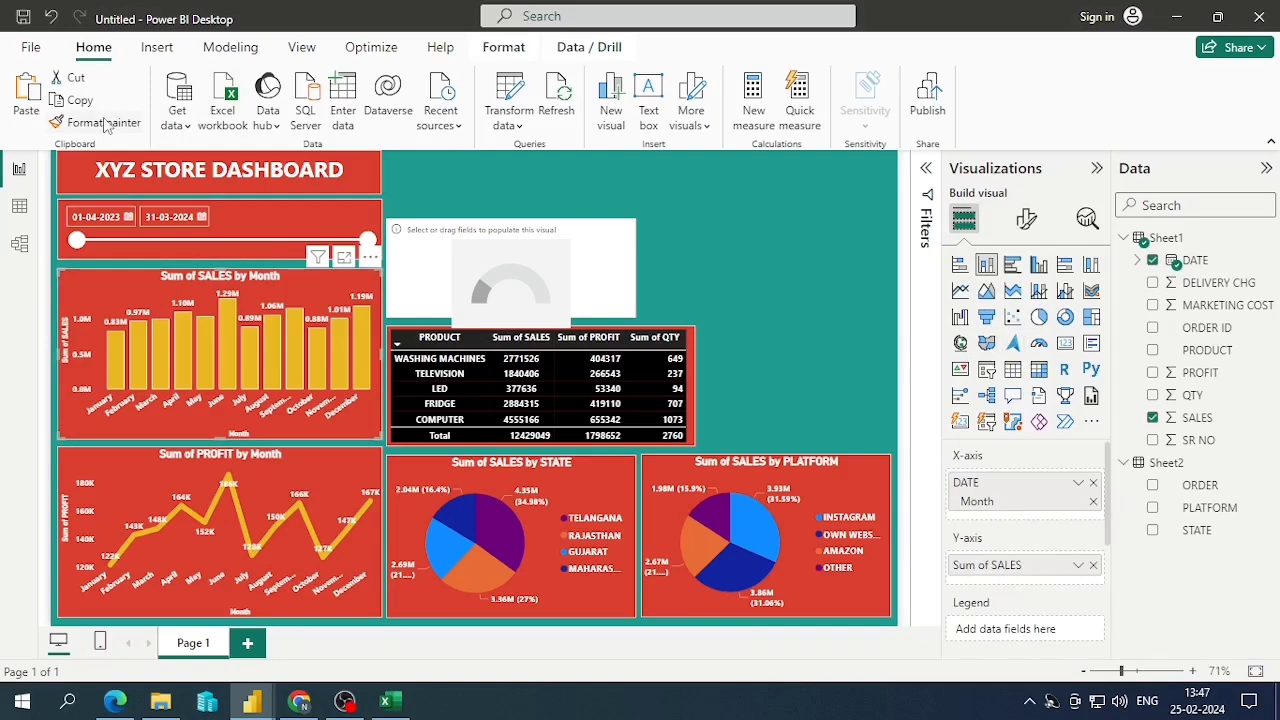
{"action": "left_click", "coordinate": [491, 258]}
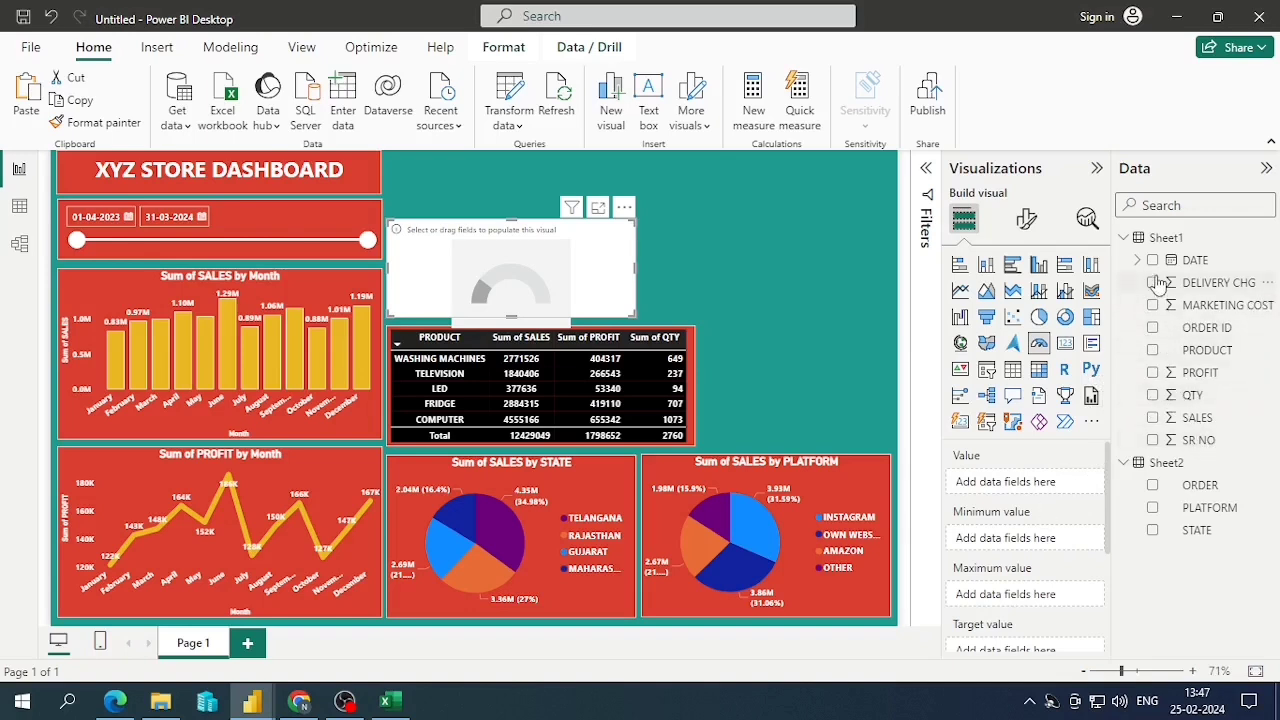
{"action": "left_click", "coordinate": [1152, 417]}
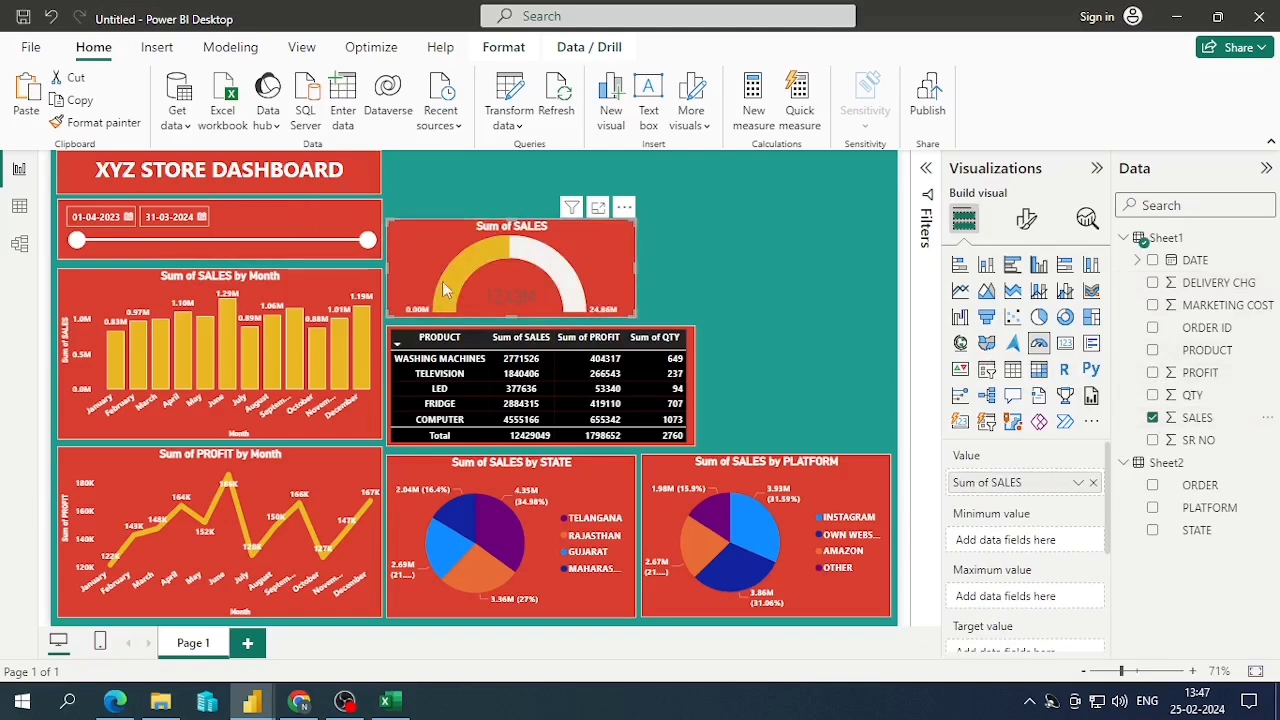
{"action": "mouse_move", "coordinate": [518, 294]}
{"action": "key", "text": "alt"}
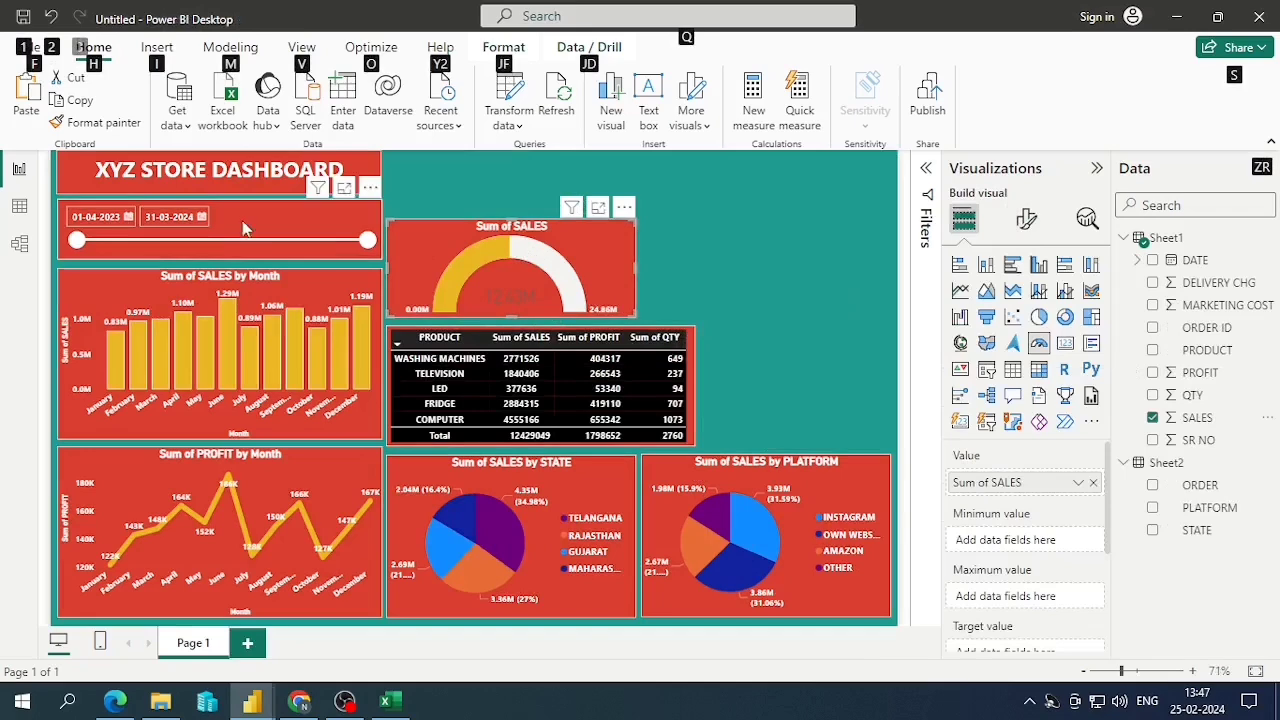
{"action": "left_click", "coordinate": [508, 268]}
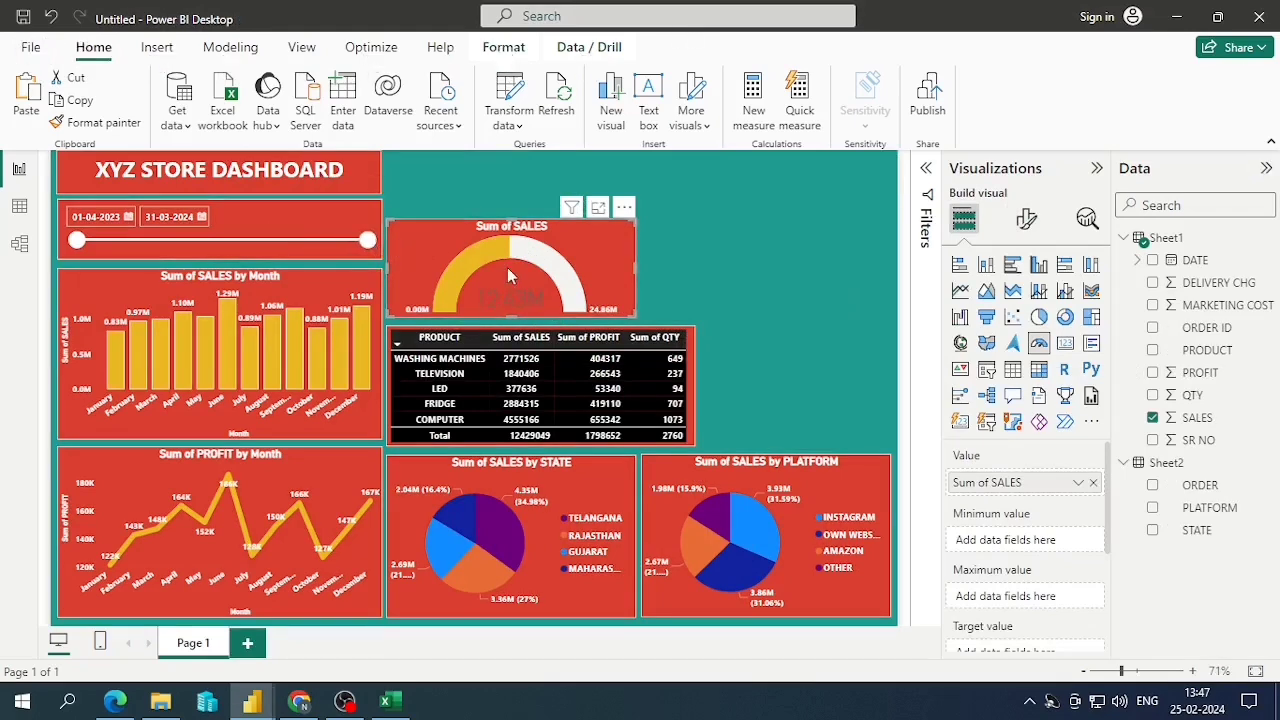
{"action": "left_click", "coordinate": [728, 271]}
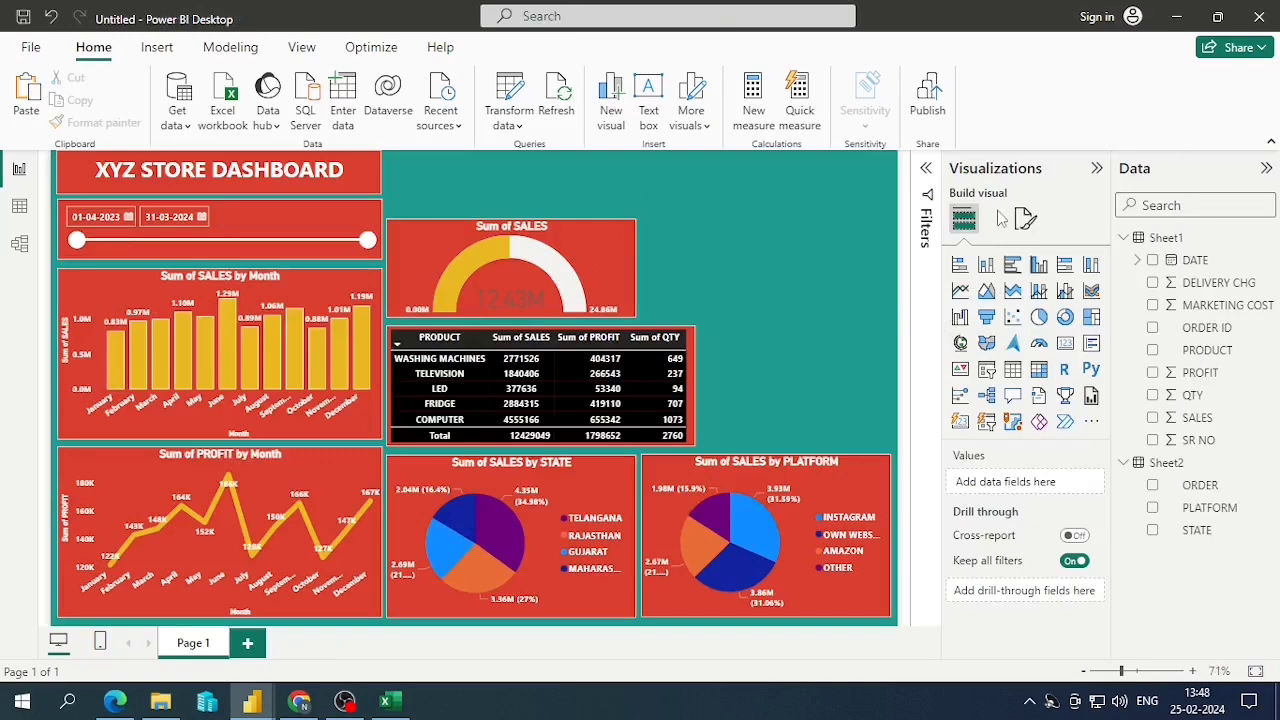
{"action": "left_click", "coordinate": [1022, 222]}
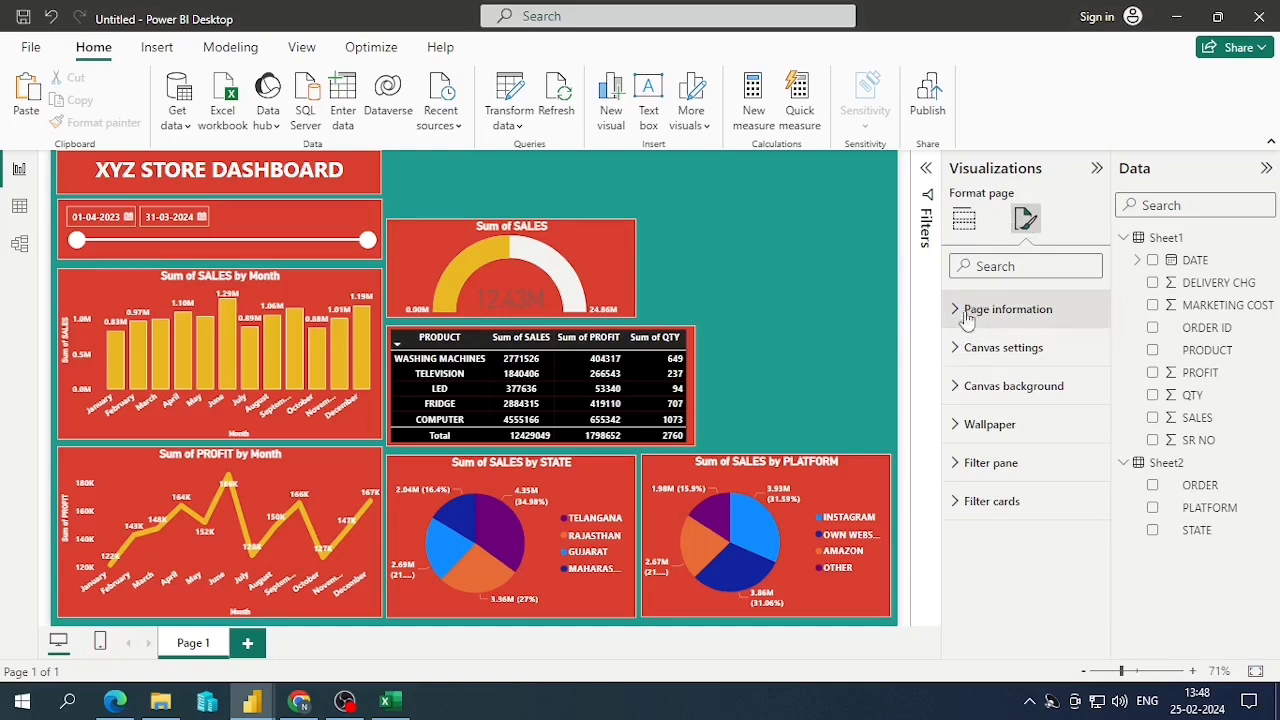
Create a new measure in Sheet1 and name it SalesTgt
{"action": "right_click", "coordinate": [1190, 242]}
{"action": "left_click", "coordinate": [1105, 281]}
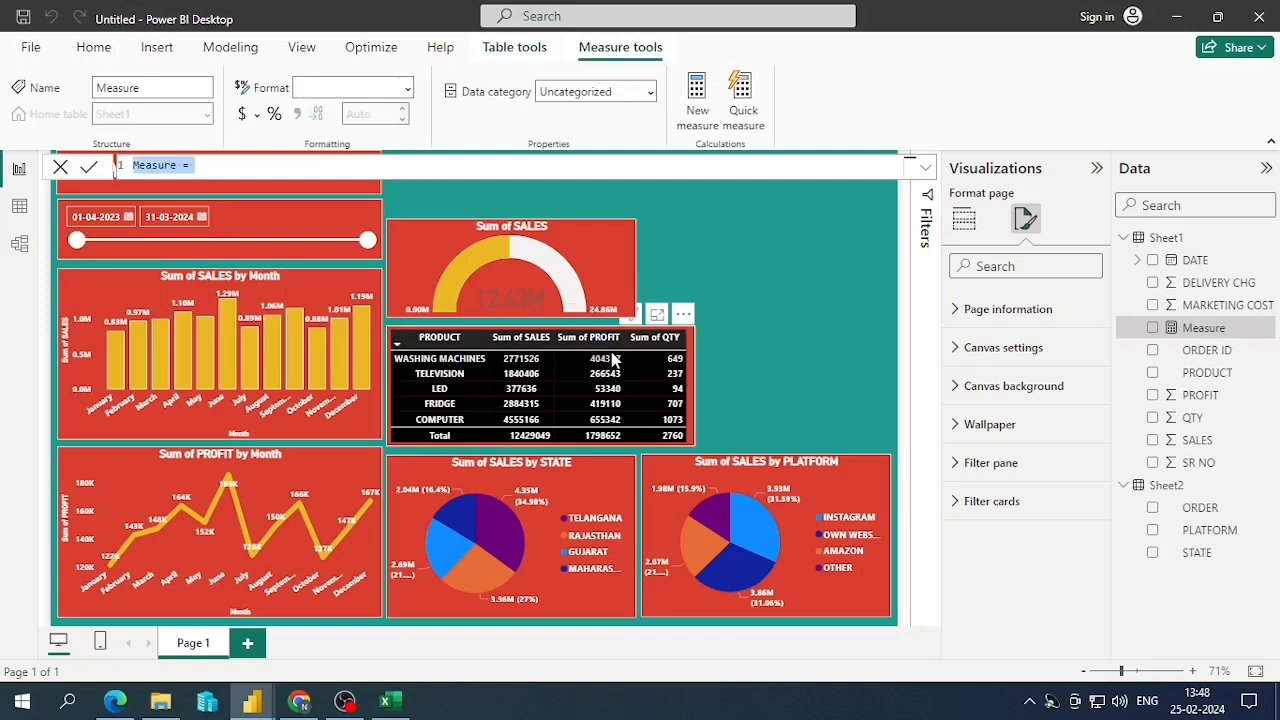
{"action": "key", "text": "Left"}
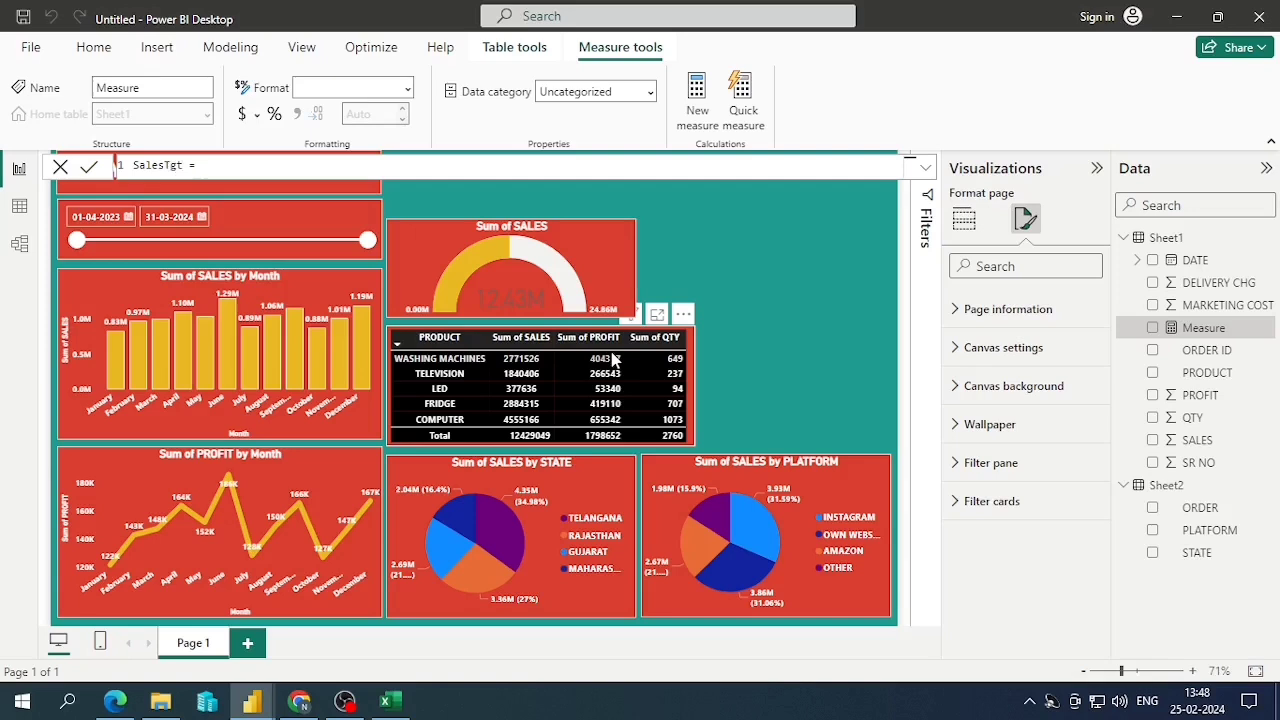
Define the SalesTgt measure as SUM(Sheet1[SALES])*1.5 and commit the formula
{"action": "type", "text": "sum"}
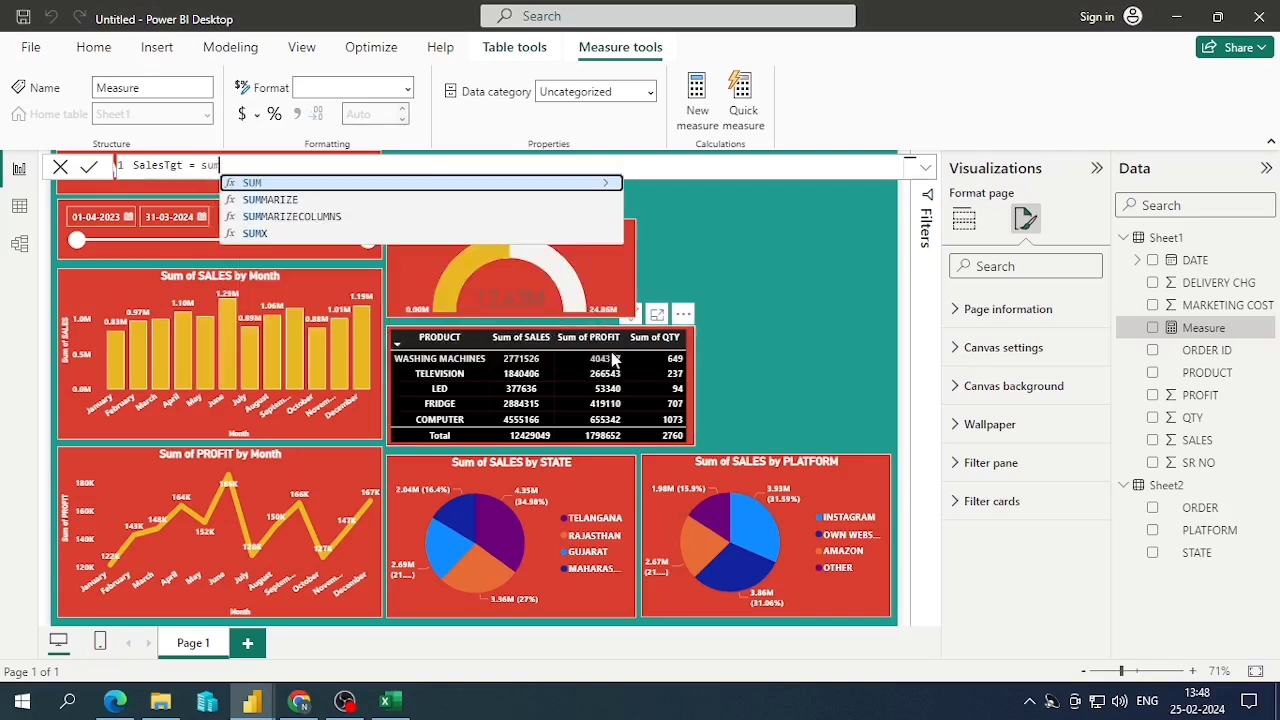
{"action": "key", "text": "Tab"}
{"action": "key", "text": "Down"}
{"action": "key", "text": "Down"}
{"action": "key", "text": "Down"}
{"action": "key", "text": "Down"}
{"action": "key", "text": "Down"}
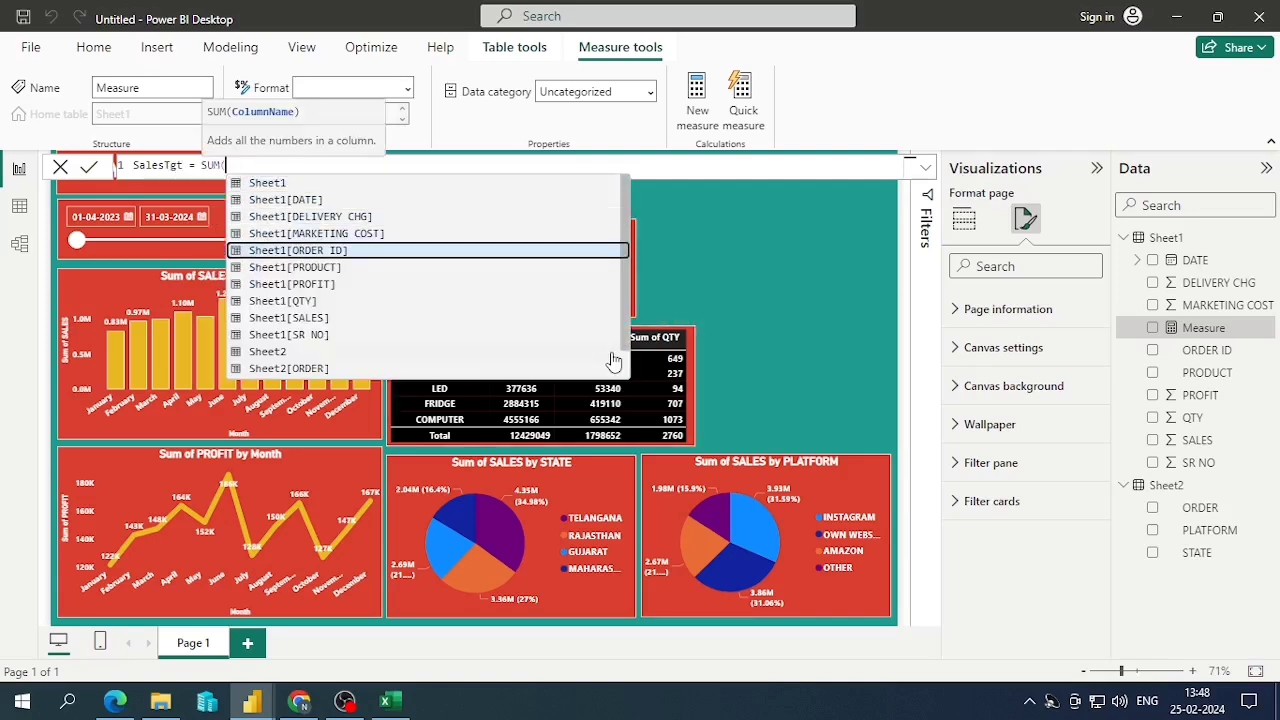
{"action": "key", "text": "Down"}
{"action": "key", "text": "Down"}
{"action": "key", "text": "Down"}
{"action": "key", "text": "Tab"}
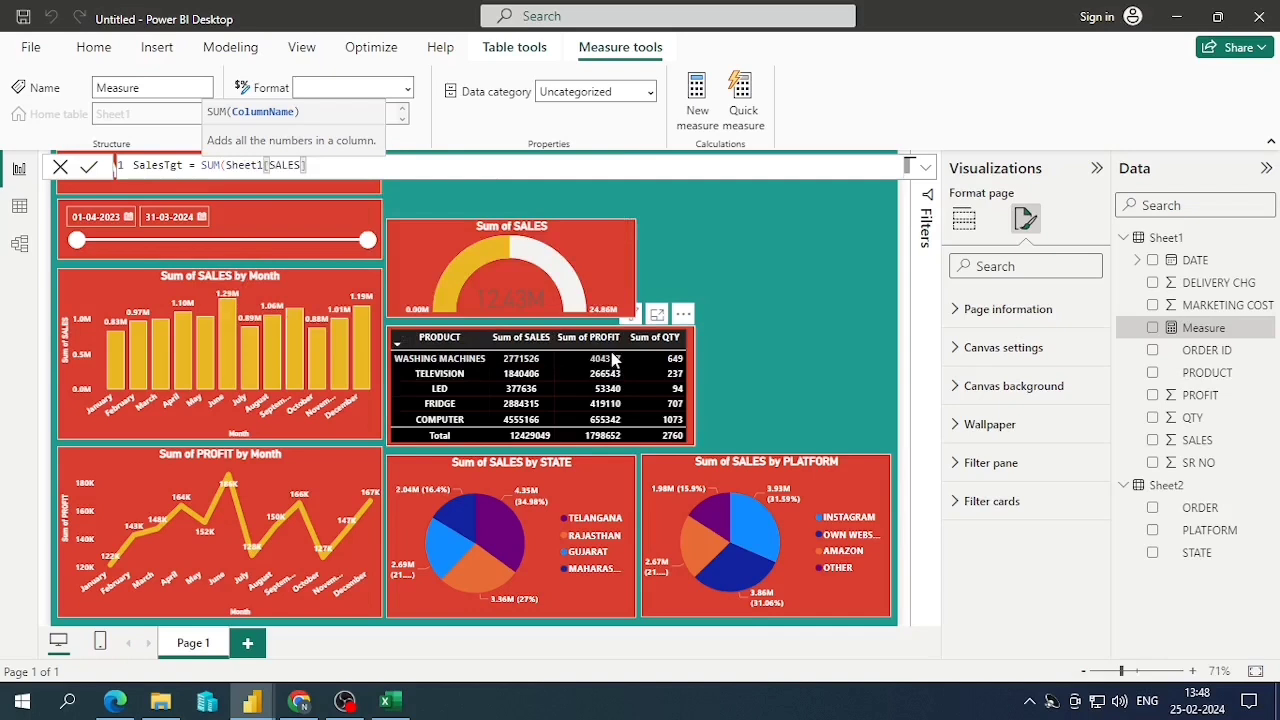
{"action": "type", "text": ")"}
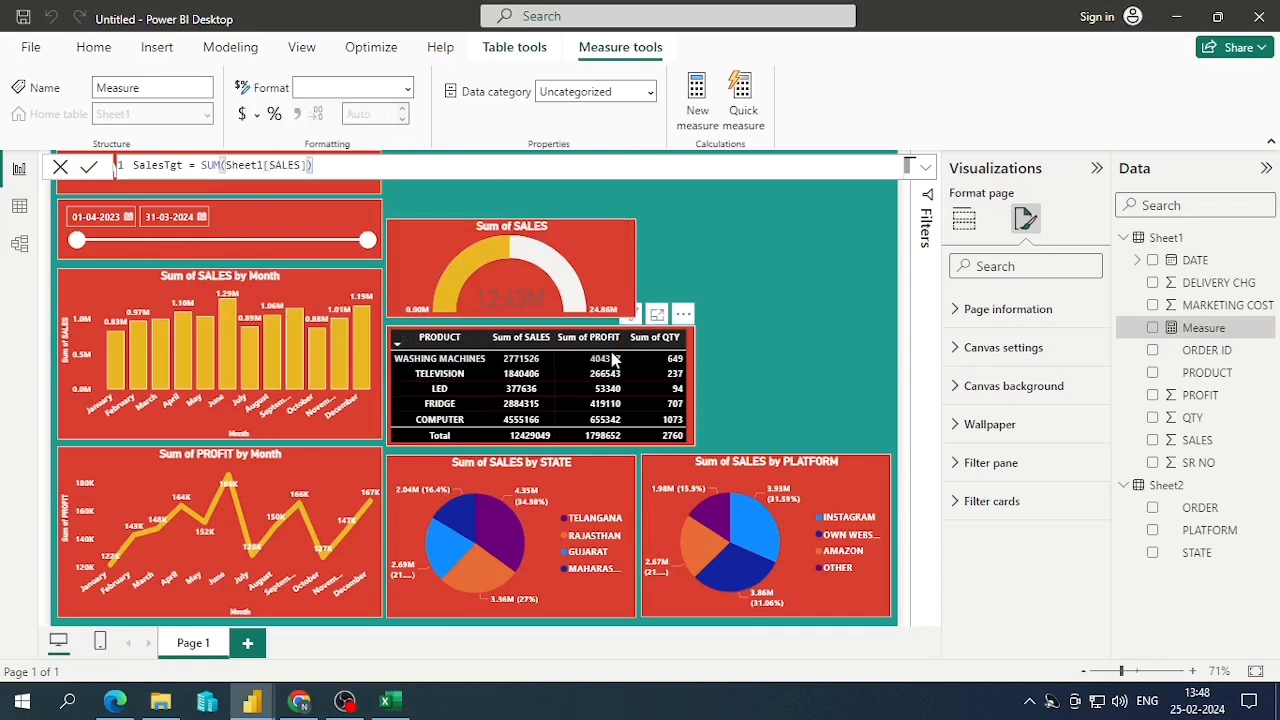
{"action": "type", "text": "*"}
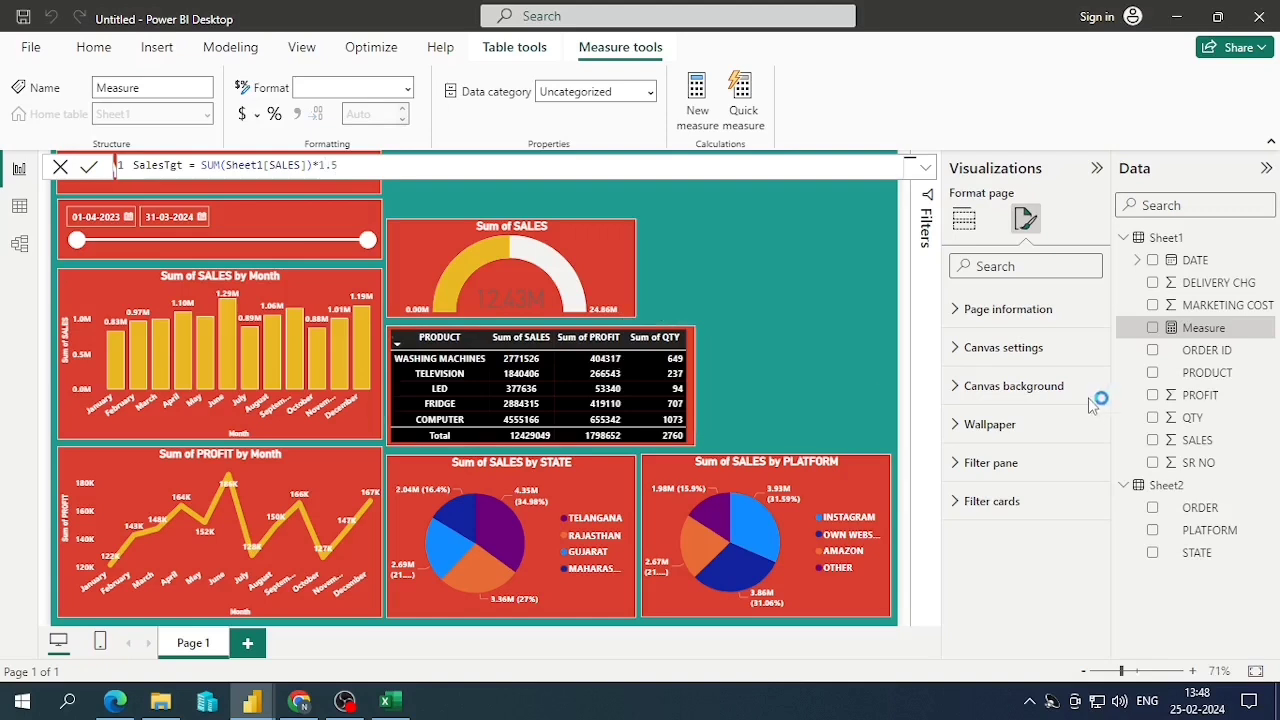
{"action": "key", "text": "Return"}
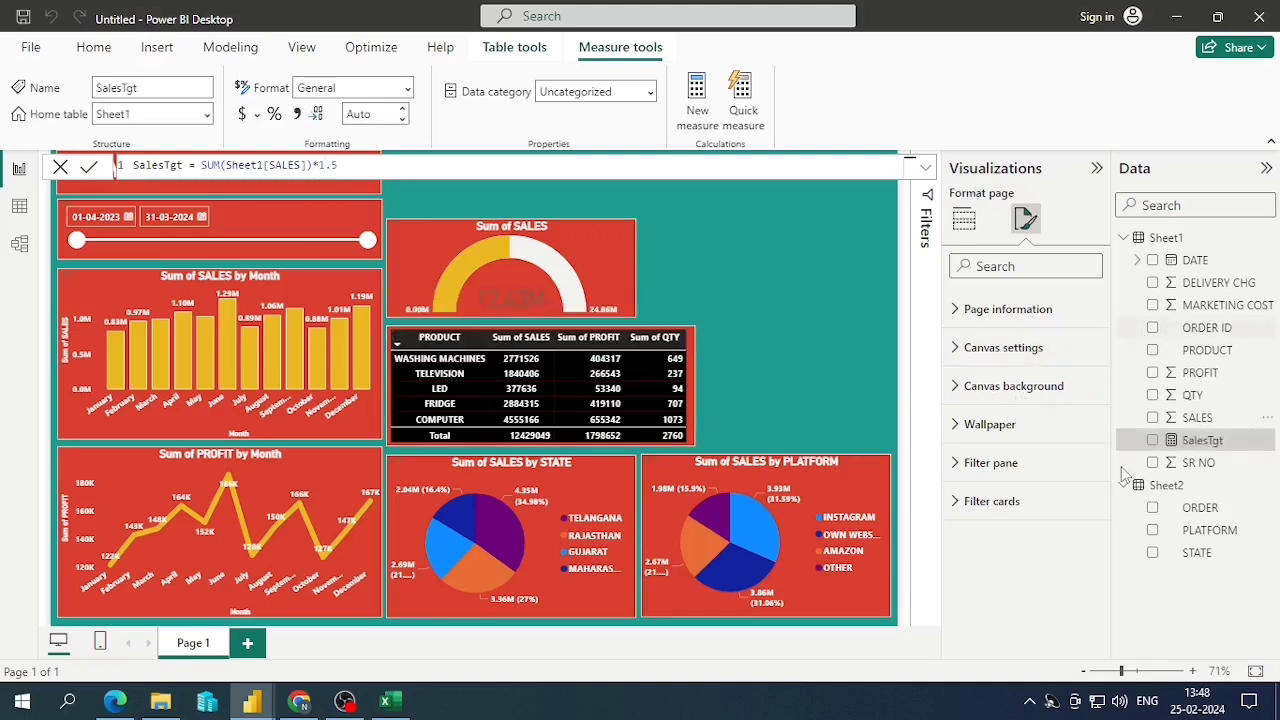
Add the SalesTgt measure as the sales gauge's target value
{"action": "left_click", "coordinate": [627, 254]}
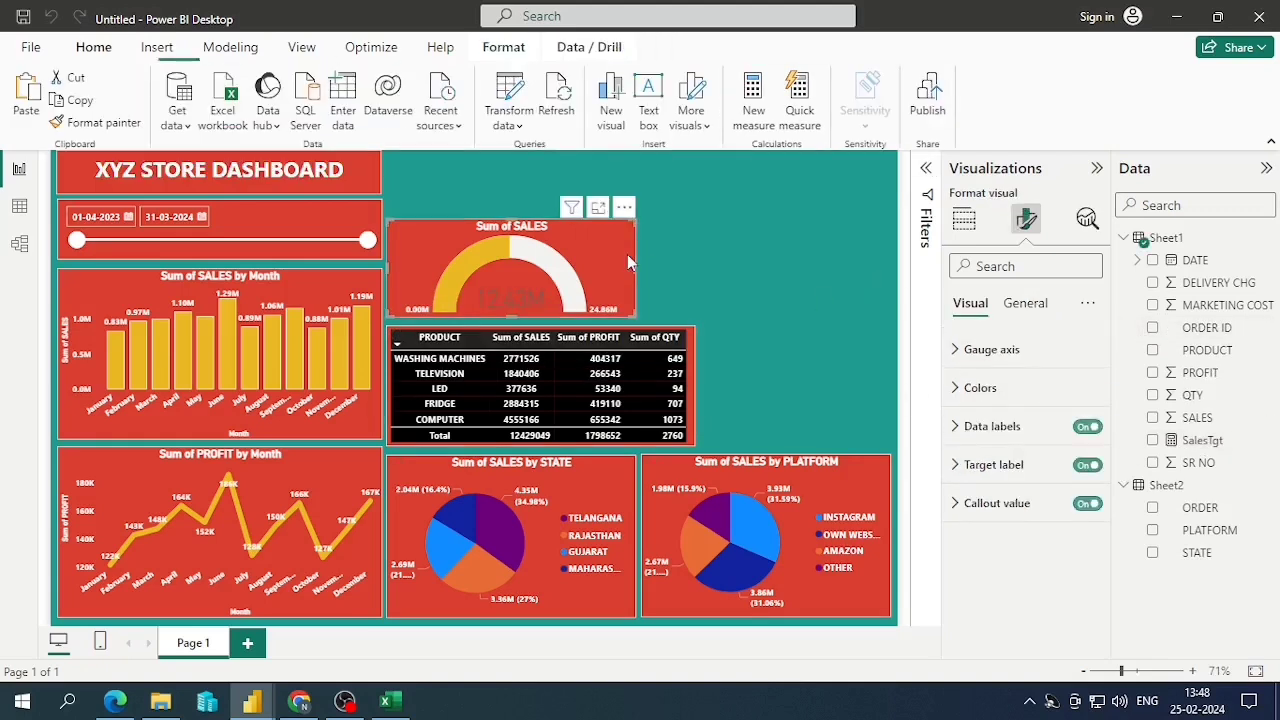
{"action": "left_click", "coordinate": [964, 219]}
{"action": "left_click_drag", "start_coordinate": [1161, 449], "coordinate": [990, 478]}
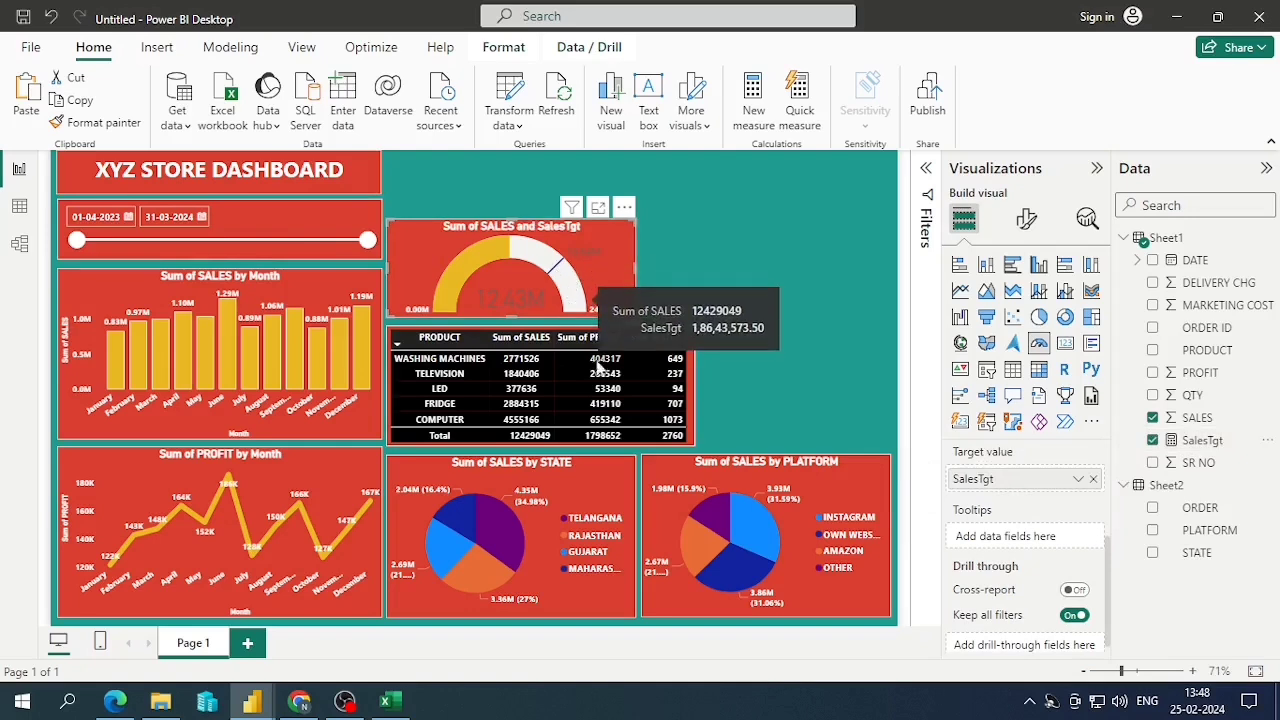
Format the sales gauge's callout value in white (#FFFFFF) and bold, keeping its display units on Auto
{"action": "left_click", "coordinate": [1027, 222]}
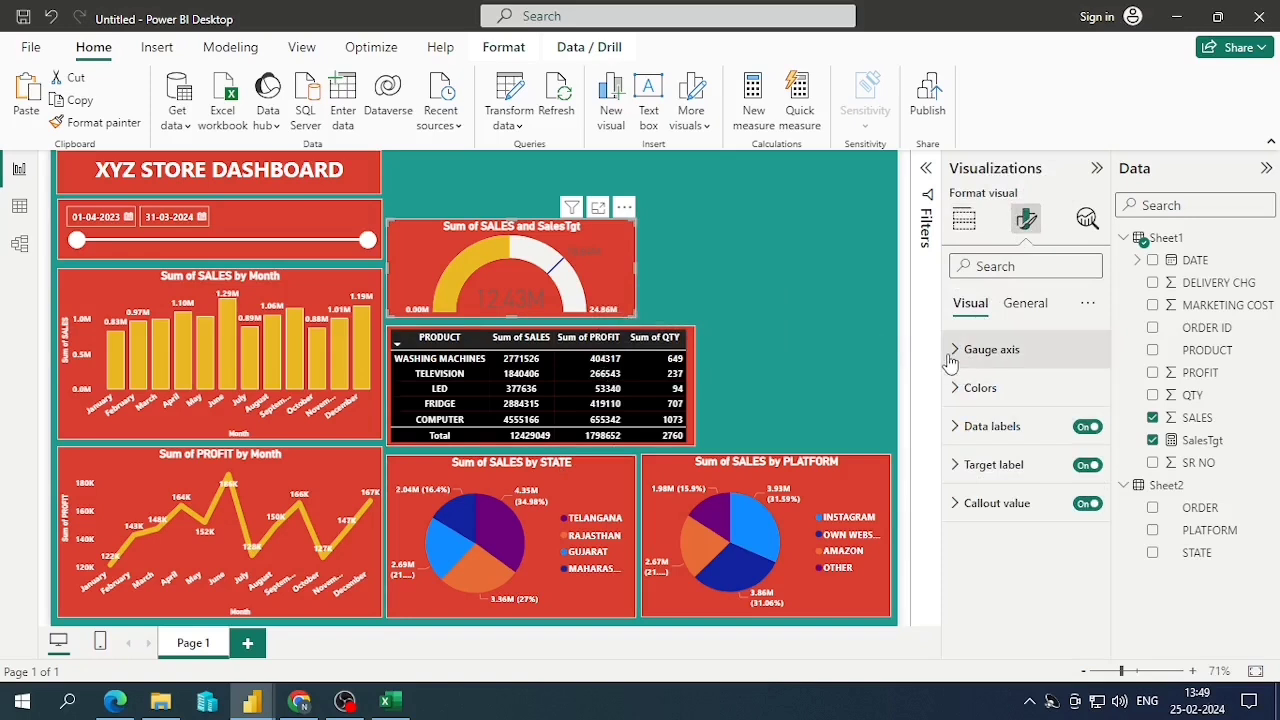
{"action": "left_click", "coordinate": [962, 426]}
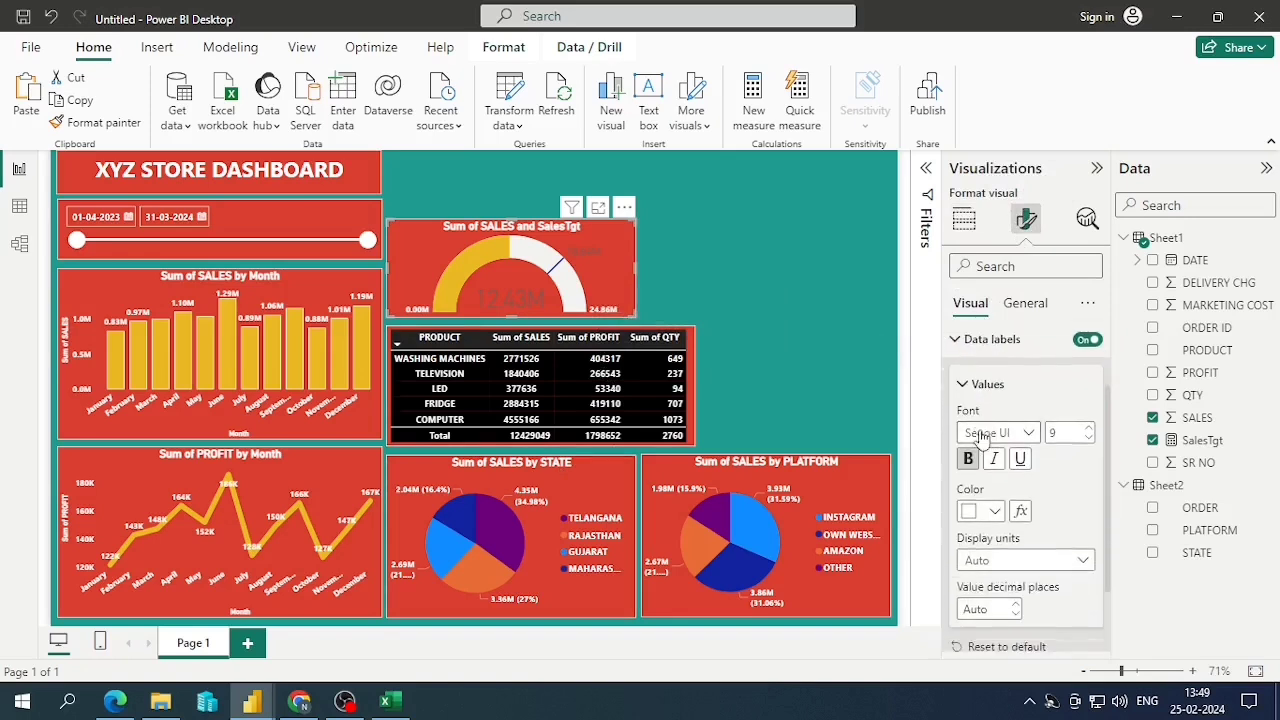
{"action": "scroll", "coordinate": [985, 470], "scroll_direction": "down", "scroll_amount": 2}
{"action": "scroll", "coordinate": [988, 481], "scroll_direction": "down", "scroll_amount": 1}
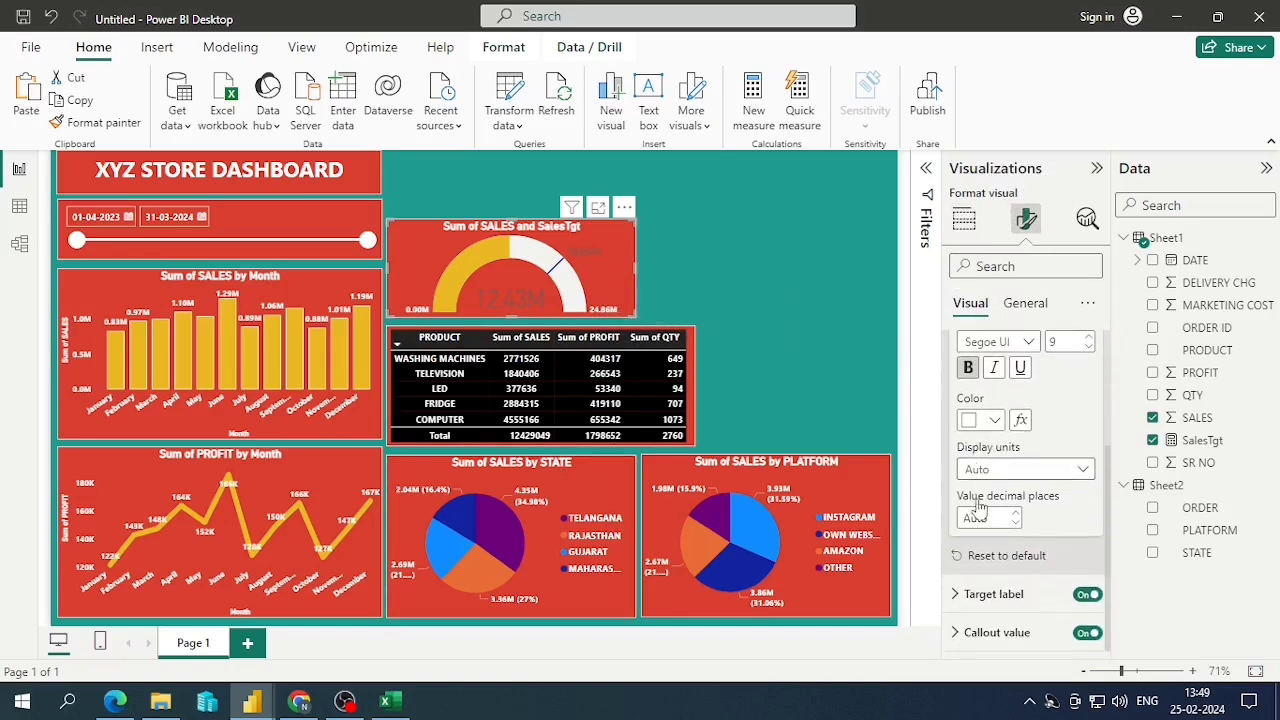
{"action": "left_click", "coordinate": [978, 633]}
{"action": "scroll", "coordinate": [990, 560], "scroll_direction": "down", "scroll_amount": 2}
{"action": "scroll", "coordinate": [1000, 545], "scroll_direction": "down", "scroll_amount": 1}
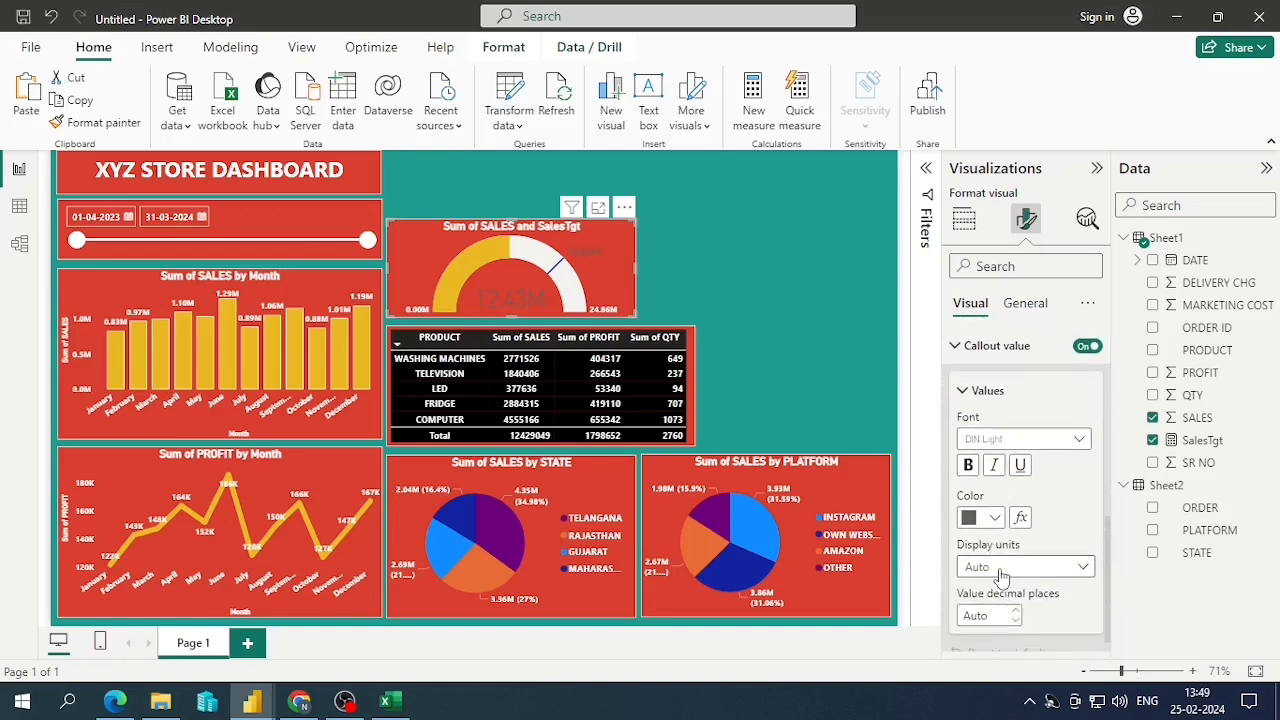
{"action": "left_click", "coordinate": [998, 518]}
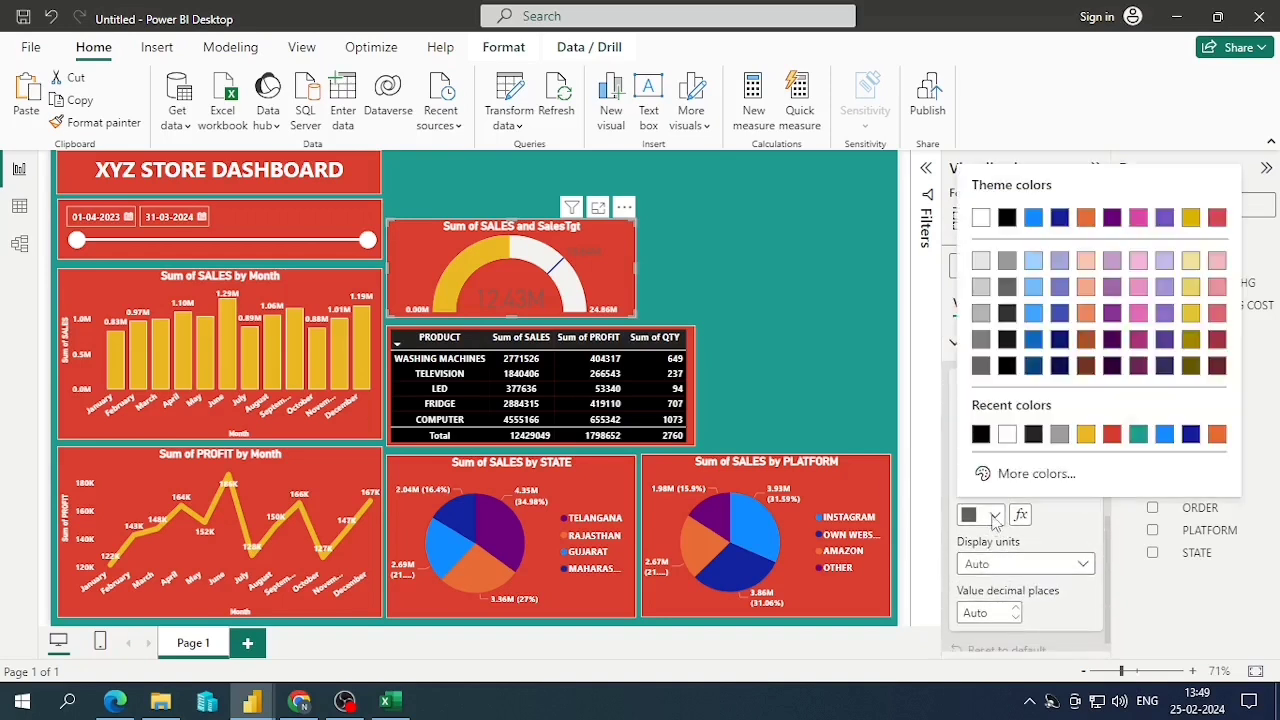
{"action": "left_click", "coordinate": [1006, 436]}
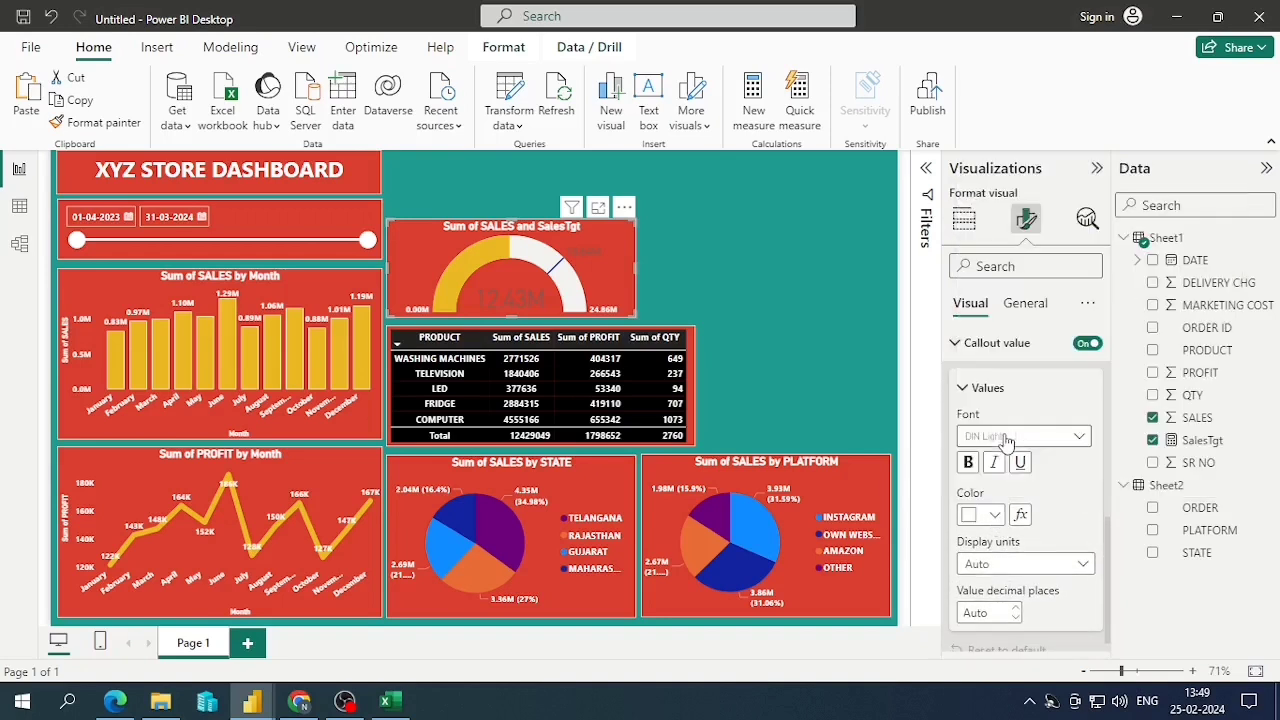
{"action": "left_click", "coordinate": [997, 565]}
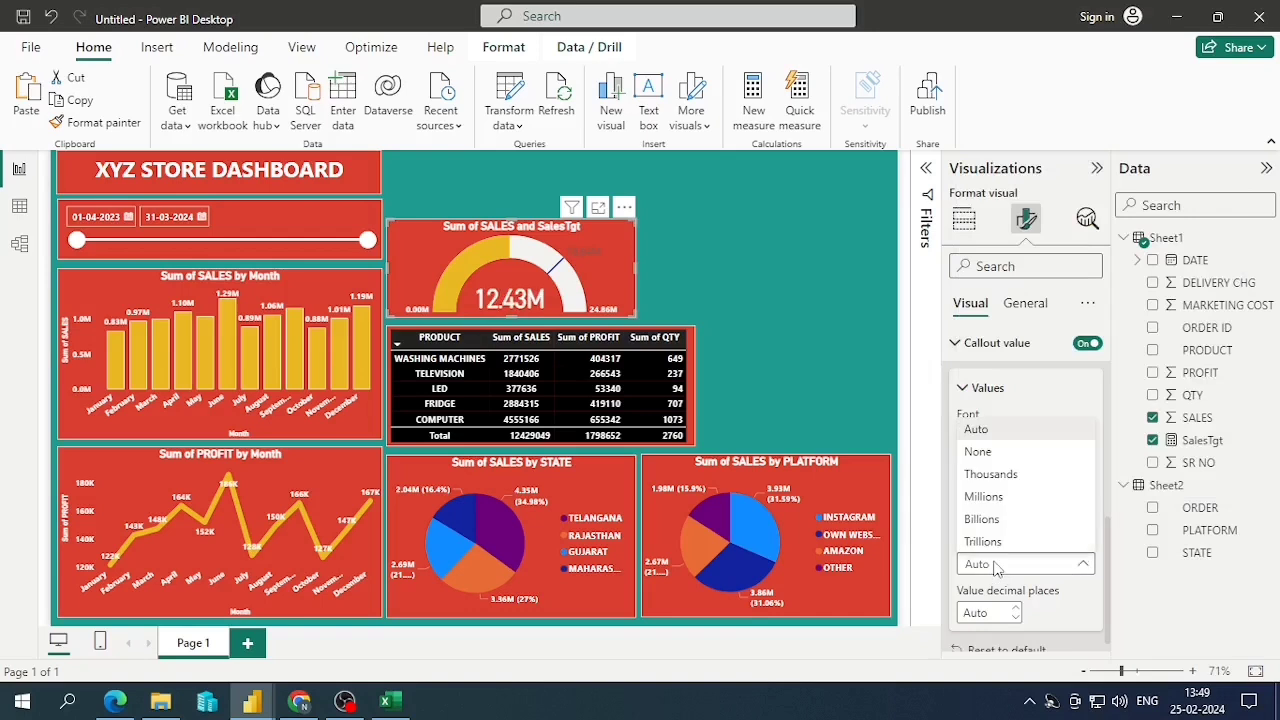
{"action": "left_click", "coordinate": [995, 564]}
{"action": "scroll", "coordinate": [996, 566], "scroll_direction": "down", "scroll_amount": 1}
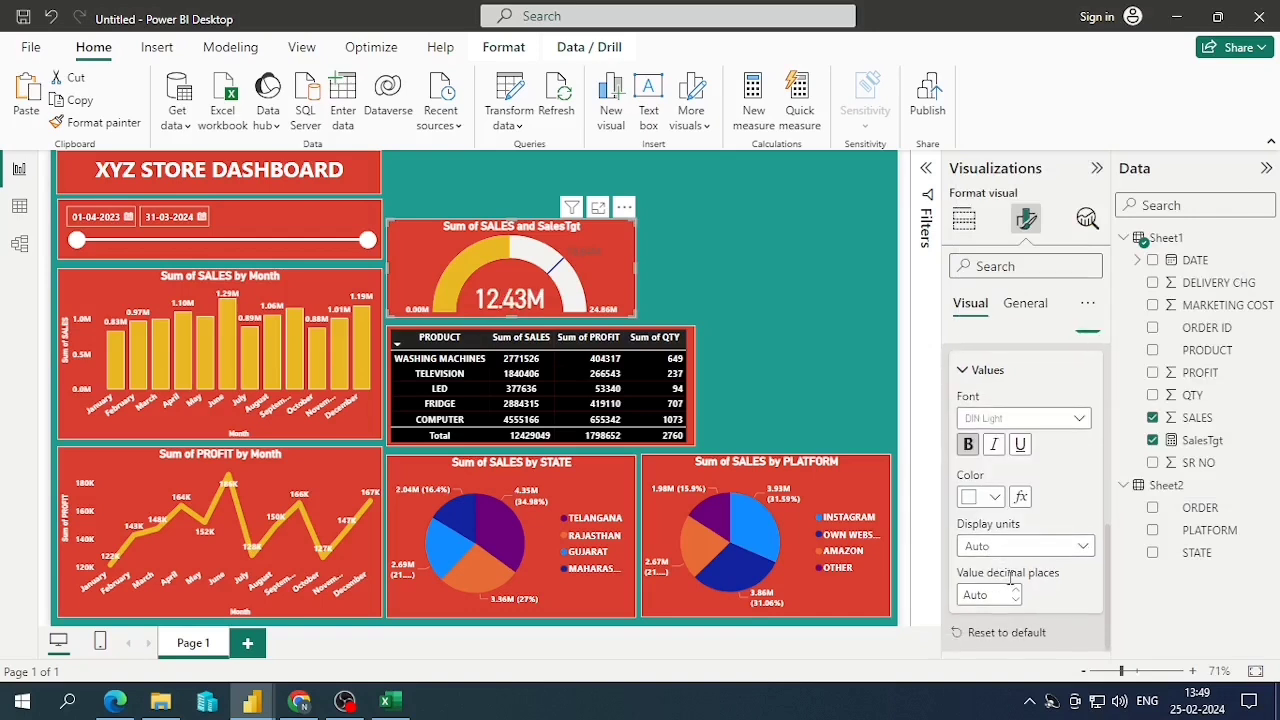
Set the gauge callout value's decimal places to 0 and deselect the gauge
{"action": "left_click", "coordinate": [1015, 590]}
{"action": "left_click", "coordinate": [1015, 593]}
{"action": "left_click", "coordinate": [1015, 593]}
{"action": "left_click", "coordinate": [1017, 600]}
{"action": "left_click", "coordinate": [1017, 600]}
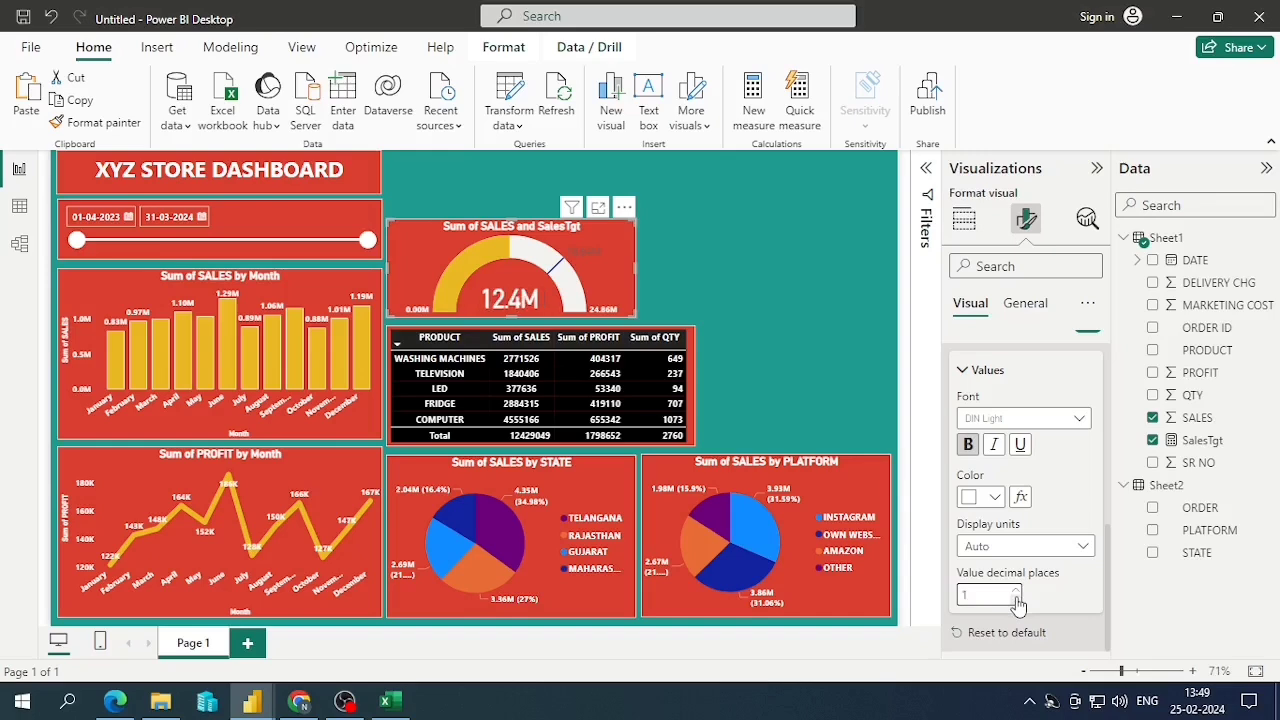
{"action": "left_click", "coordinate": [1017, 600]}
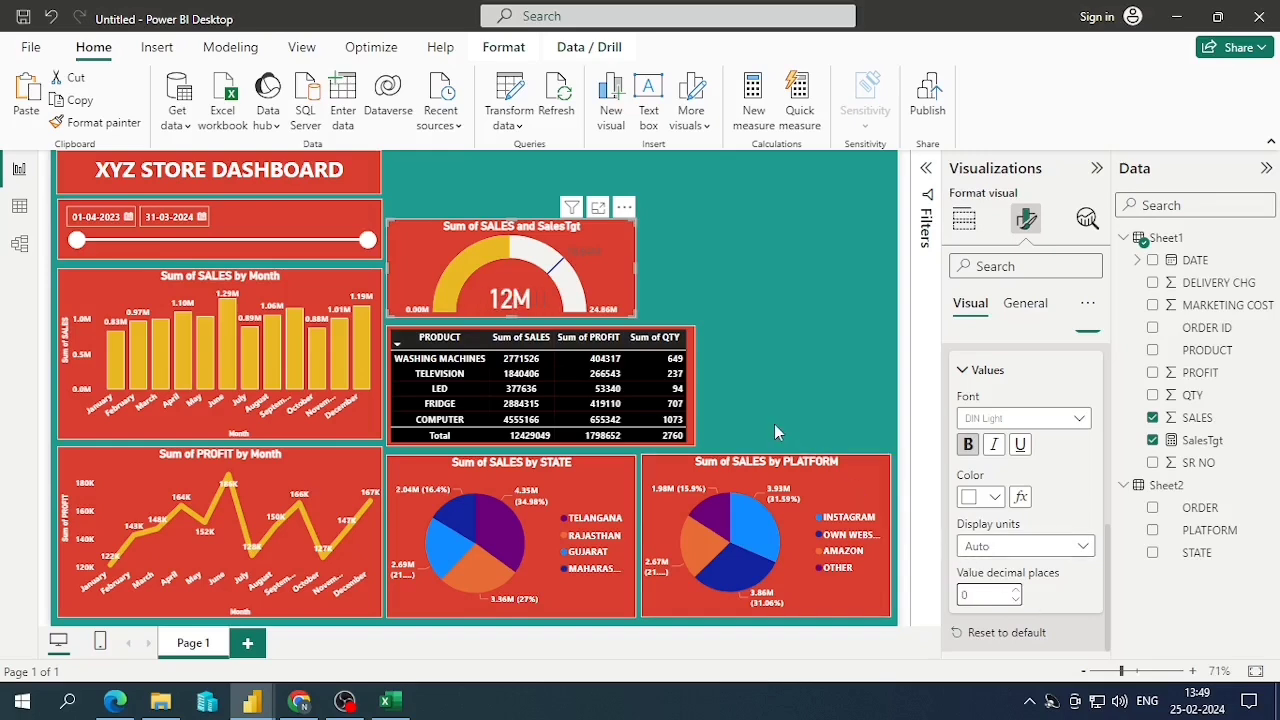
{"action": "left_click", "coordinate": [765, 380]}
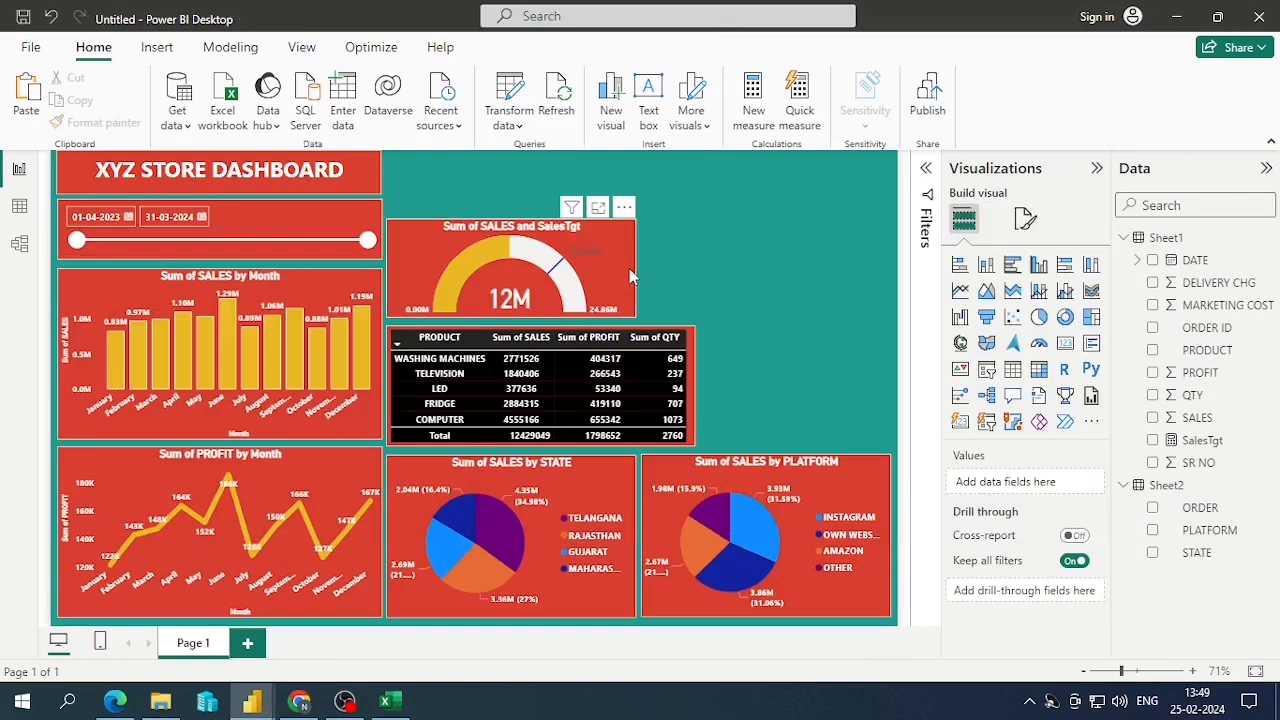
Nudge the sales gauge down close to the product table, then reduce its width to about two thirds and trim its height slightly
{"action": "left_click", "coordinate": [630, 270]}
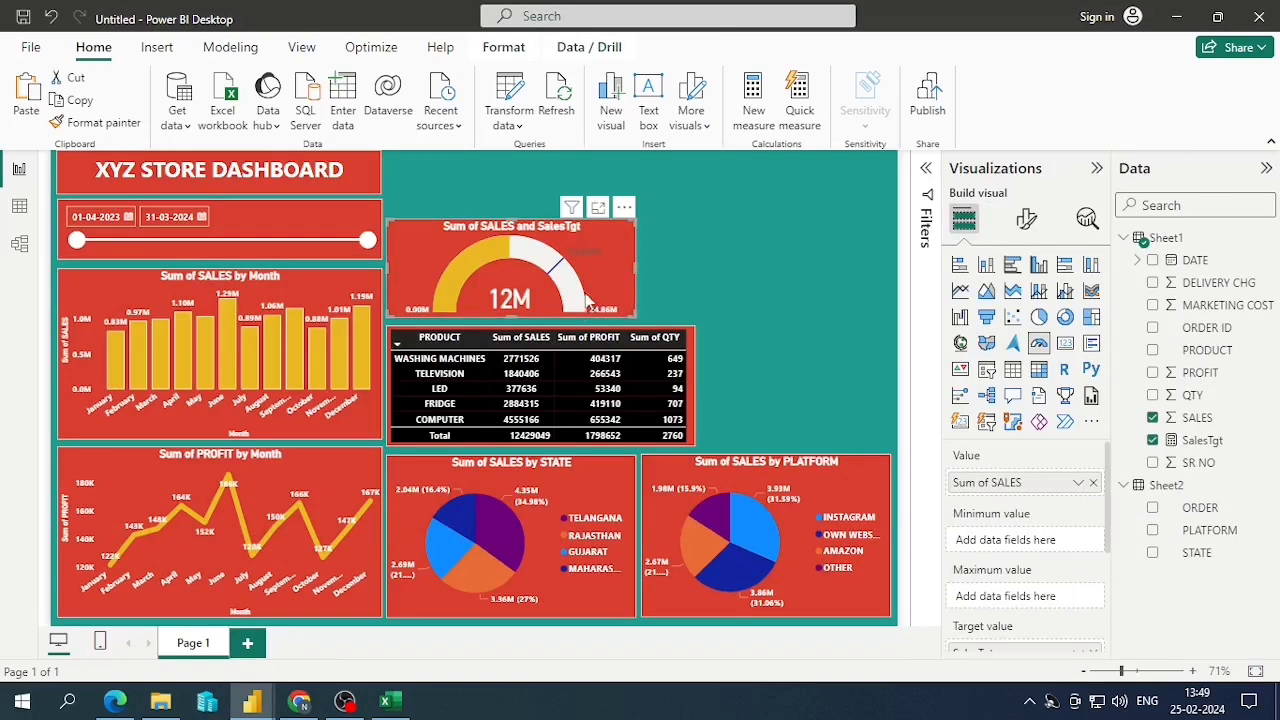
{"action": "key", "text": "Down"}
{"action": "key", "text": "Down"}
{"action": "key", "text": "Down"}
{"action": "key", "text": "Down"}
{"action": "key", "text": "Down"}
{"action": "key", "text": "Down"}
{"action": "key", "text": "Down"}
{"action": "key", "text": "Down"}
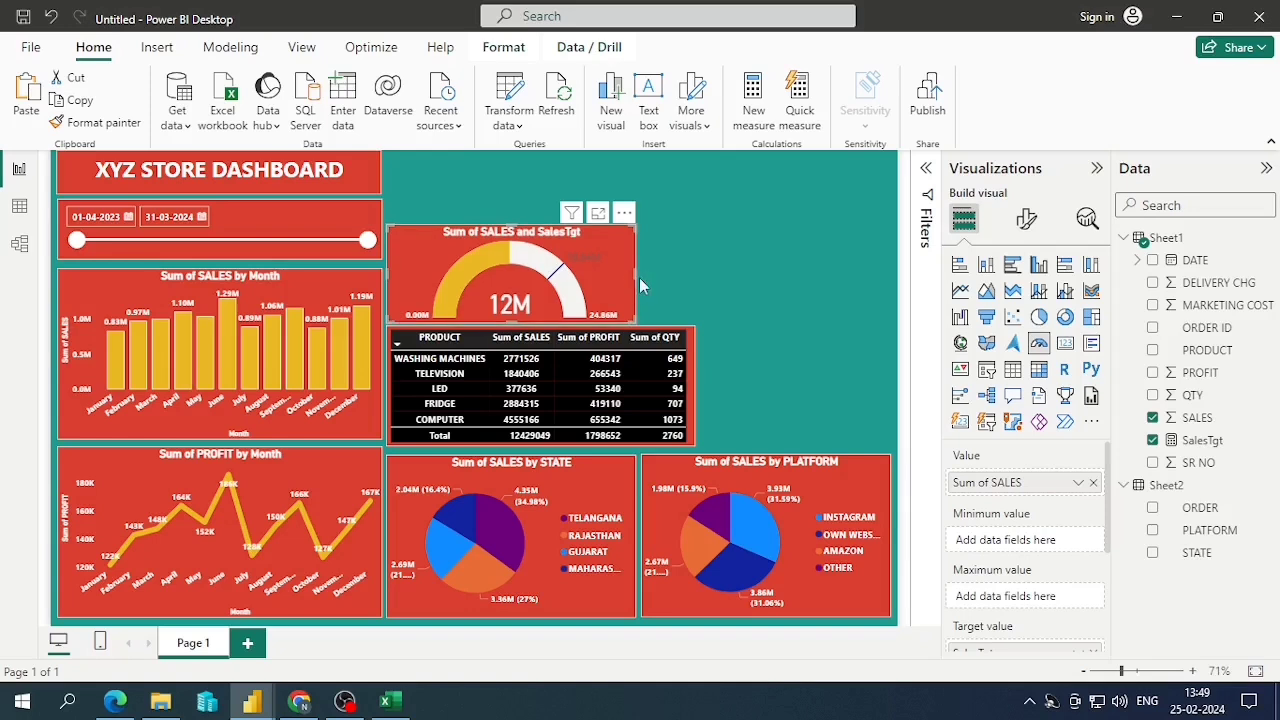
{"action": "left_click_drag", "start_coordinate": [639, 275], "coordinate": [555, 278]}
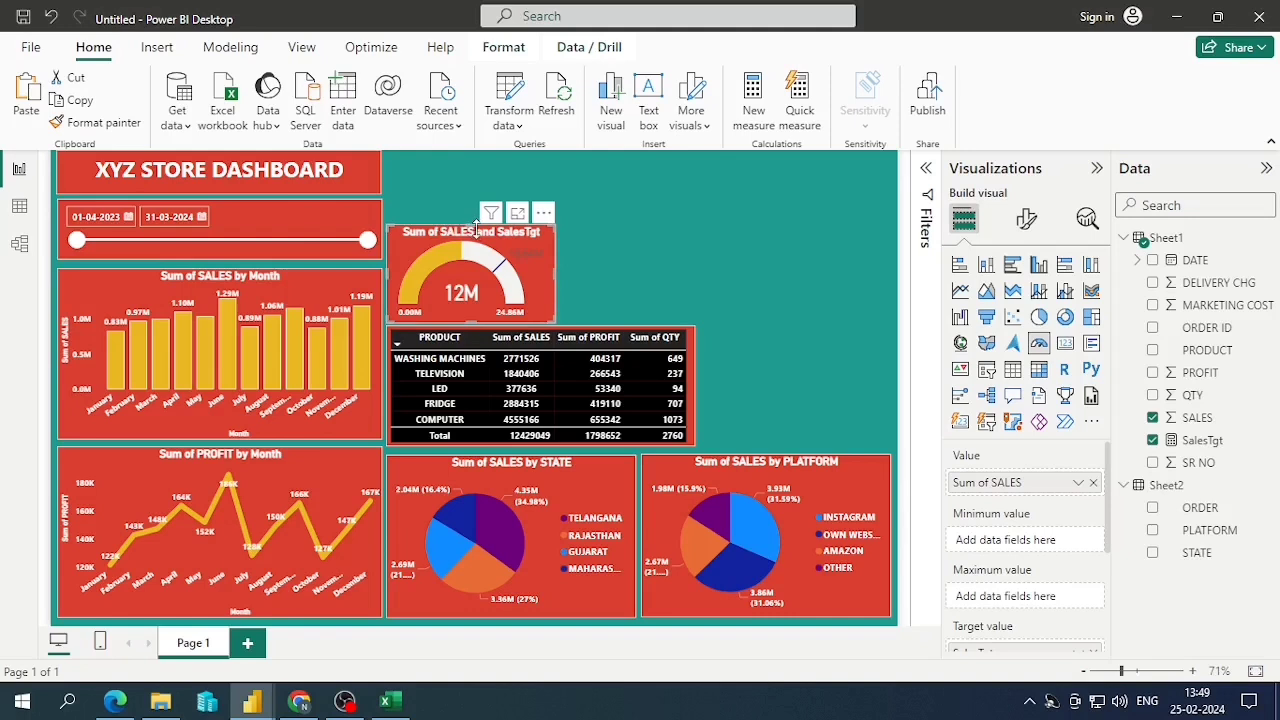
{"action": "left_click_drag", "start_coordinate": [476, 226], "coordinate": [476, 232]}
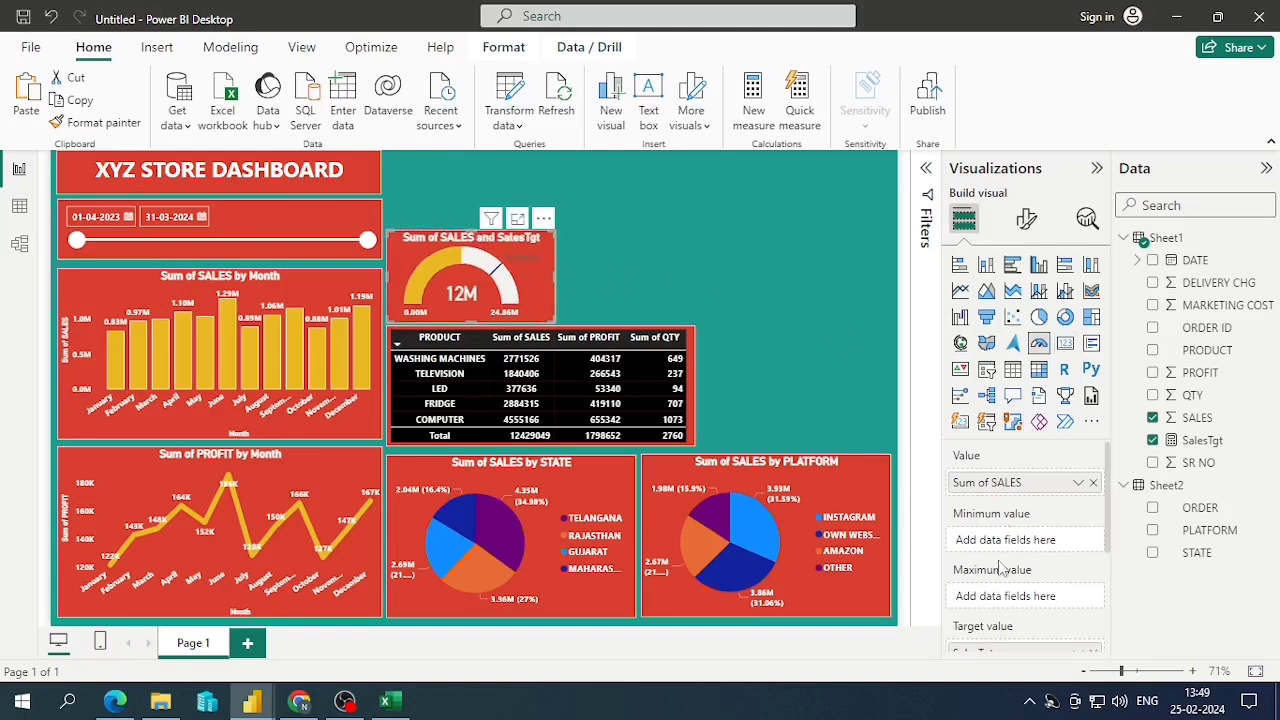
Format the sales gauge's target label in white (#FFFFFF) and bold with 0 decimal places
{"action": "left_click", "coordinate": [1026, 220]}
{"action": "left_click", "coordinate": [985, 464]}
{"action": "scroll", "coordinate": [997, 462], "scroll_direction": "down", "scroll_amount": 1}
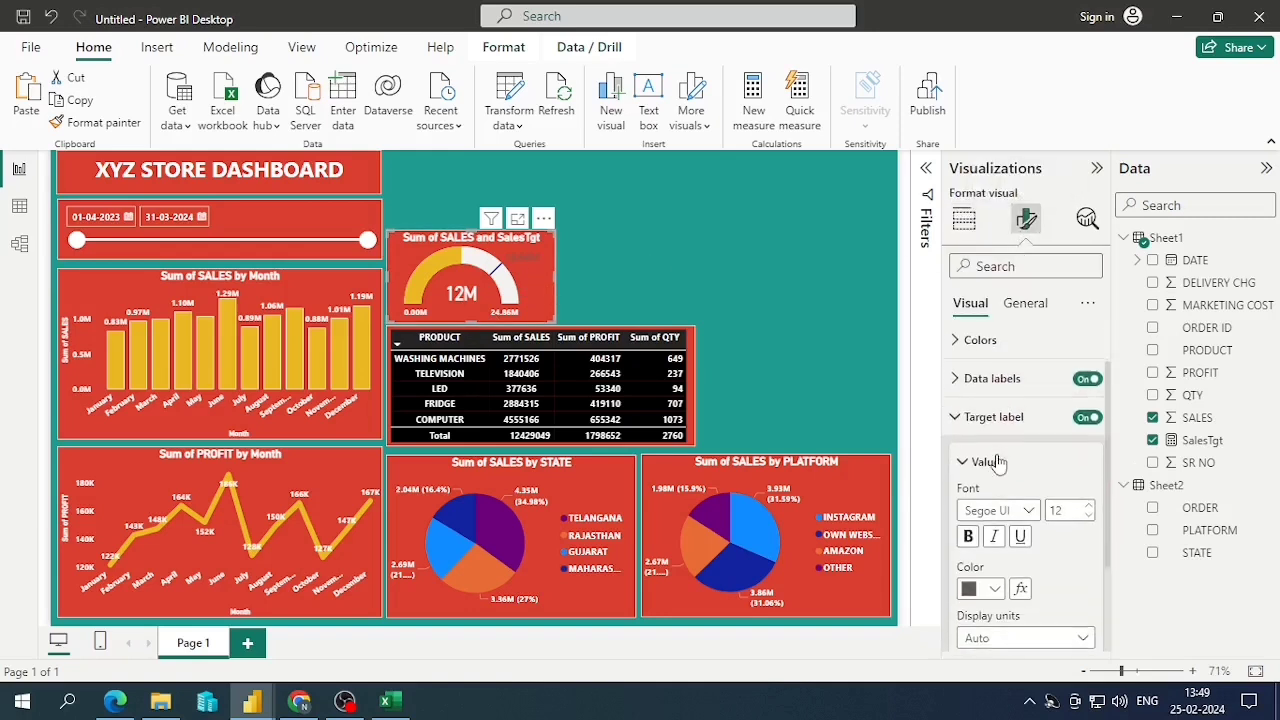
{"action": "scroll", "coordinate": [997, 462], "scroll_direction": "down", "scroll_amount": 2}
{"action": "left_click", "coordinate": [988, 458]}
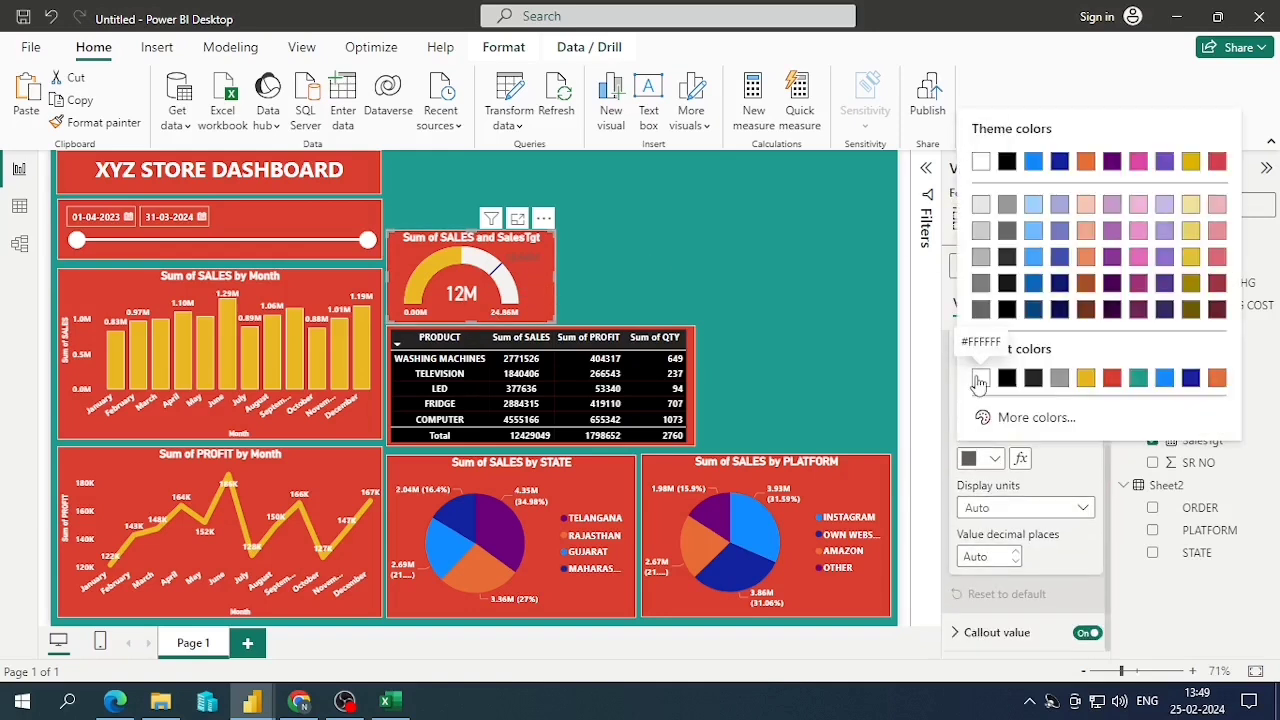
{"action": "left_click", "coordinate": [980, 380]}
{"action": "left_click", "coordinate": [1015, 561]}
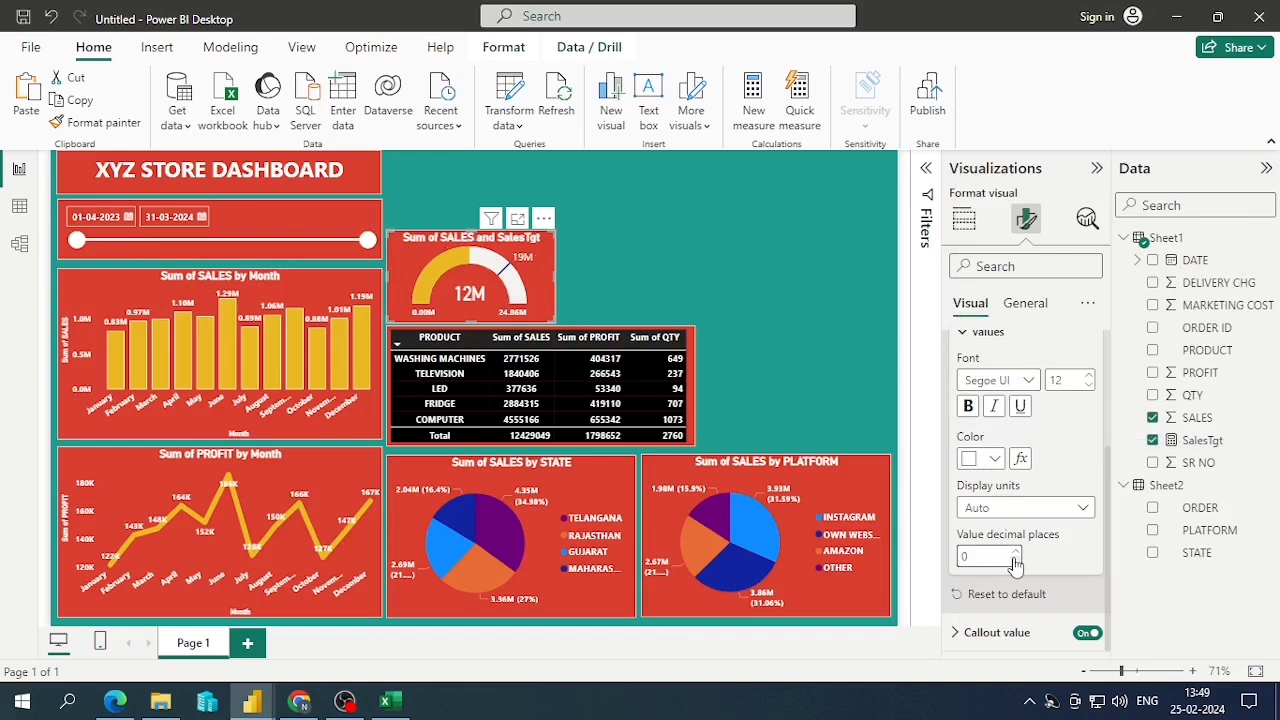
{"action": "left_click", "coordinate": [968, 407]}
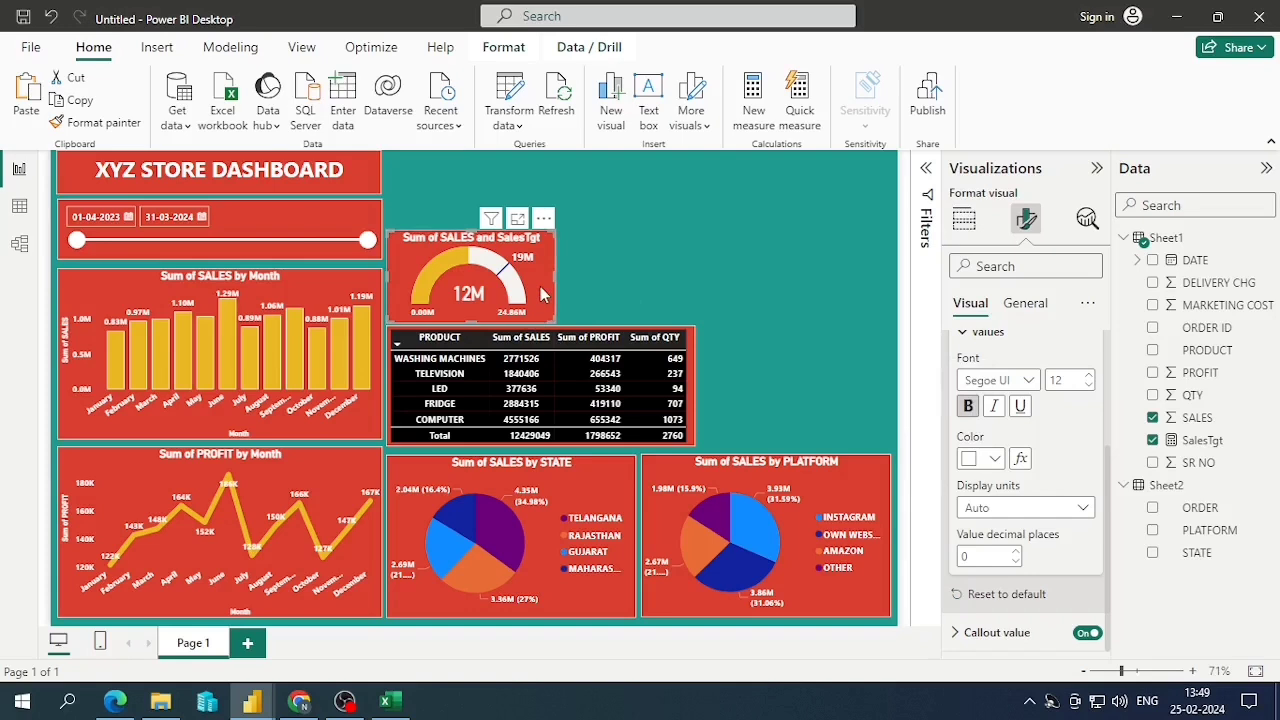
Duplicate the sales gauge and place the copy directly to the right of the original
{"action": "key", "text": "ctrl+c"}
{"action": "key", "text": "ctrl+v"}
{"action": "left_click_drag", "start_coordinate": [545, 284], "coordinate": [697, 288]}
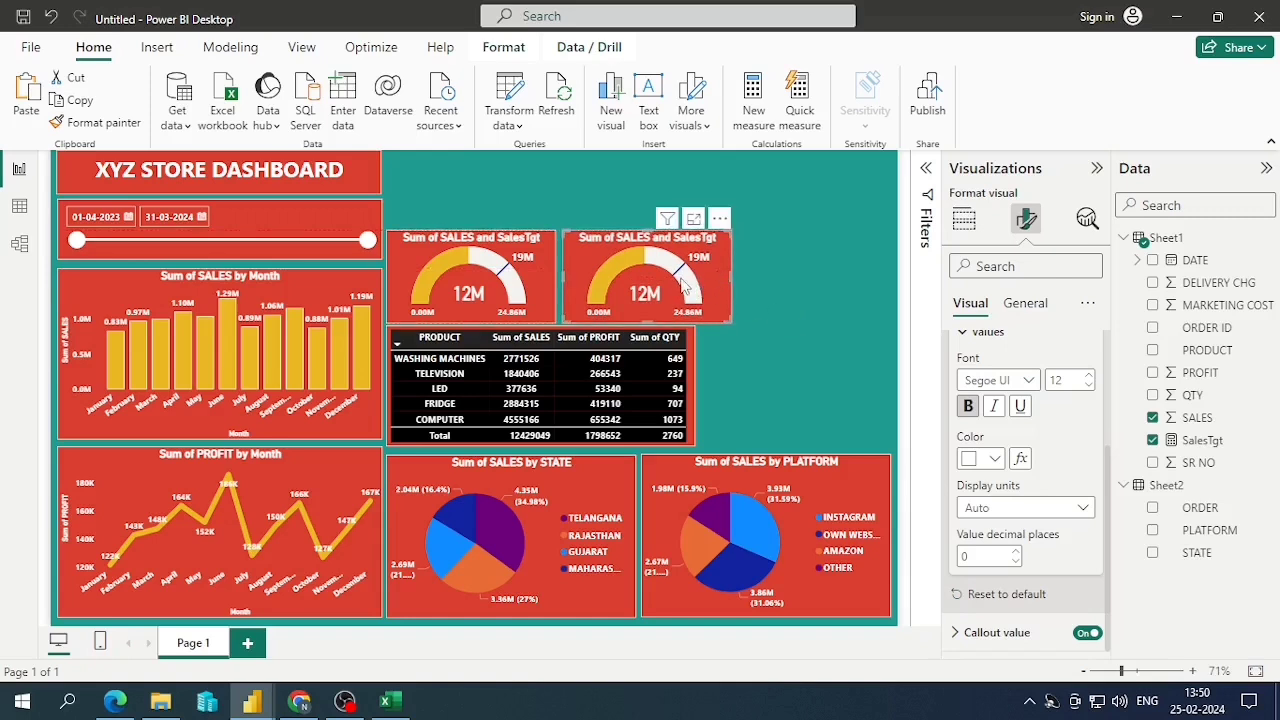
Replace the copied gauge's SALES and SalesTgt fields with PROFIT as its value
{"action": "left_click", "coordinate": [1154, 418]}
{"action": "left_click", "coordinate": [1154, 443]}
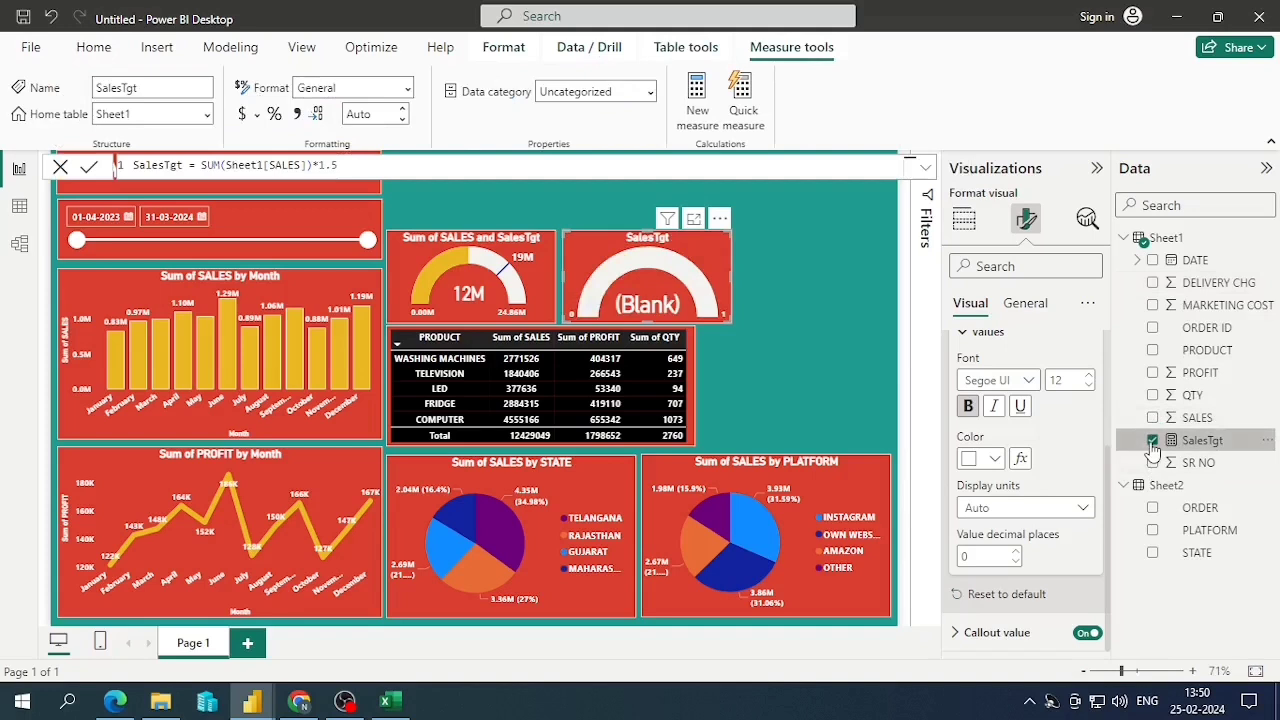
{"action": "left_click", "coordinate": [1153, 441]}
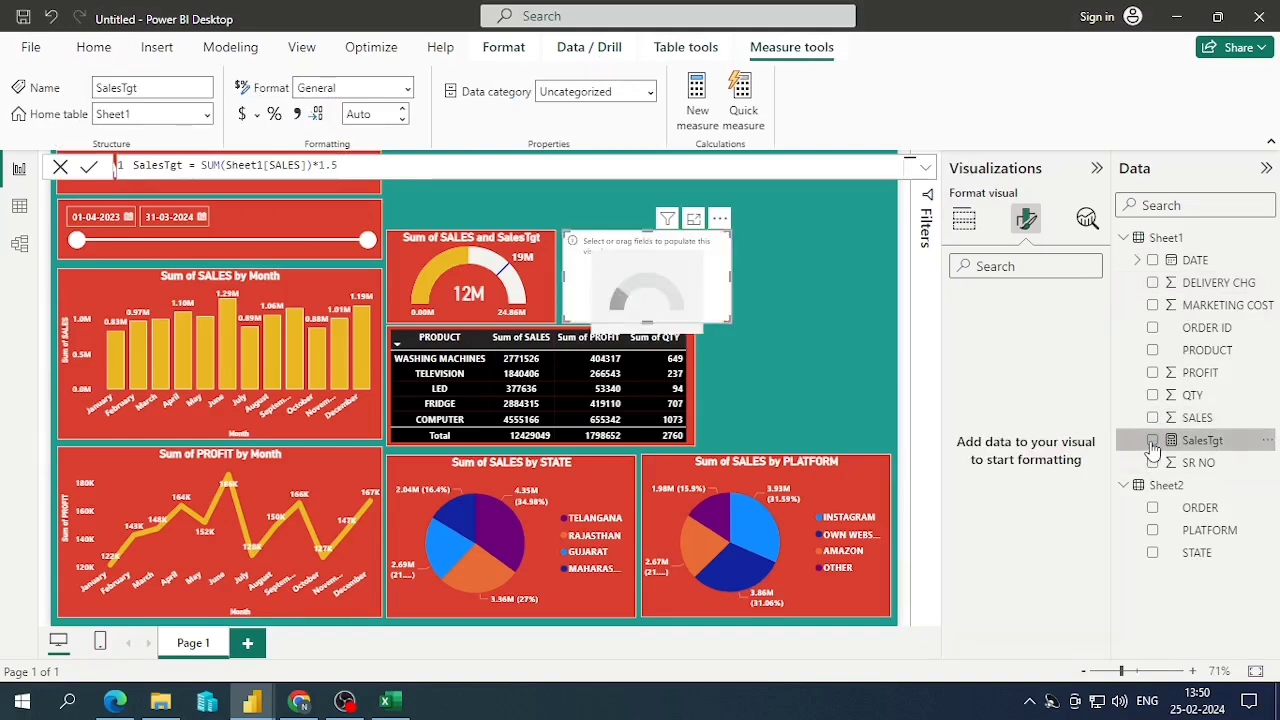
{"action": "left_click", "coordinate": [1153, 373]}
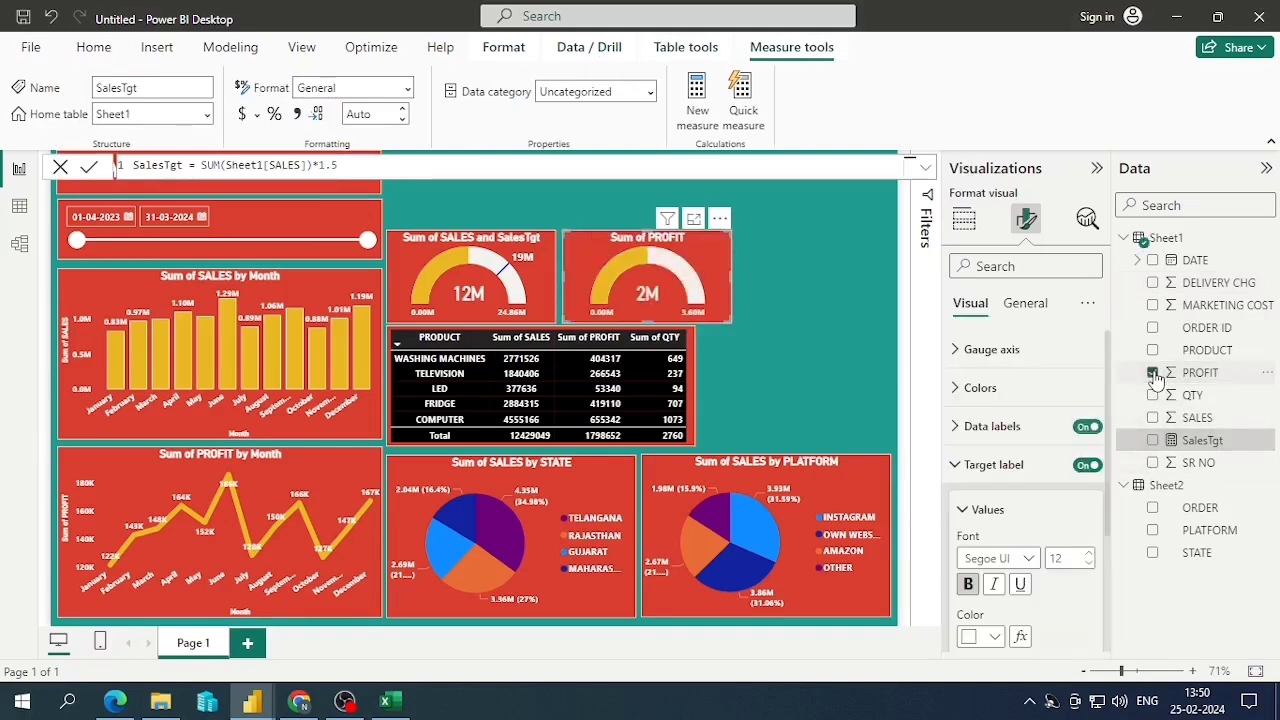
Create a new measure in Sheet1 and name it ProfitTgt
{"action": "right_click", "coordinate": [1175, 255]}
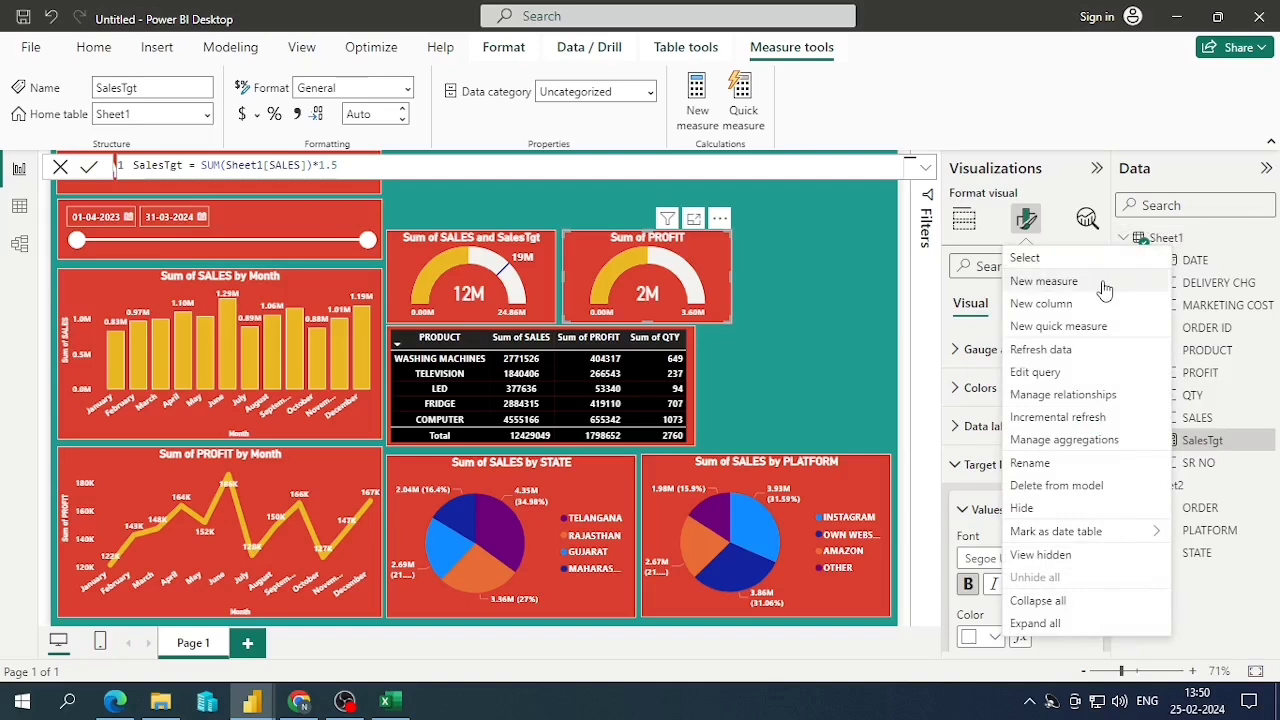
{"action": "key", "text": "Escape"}
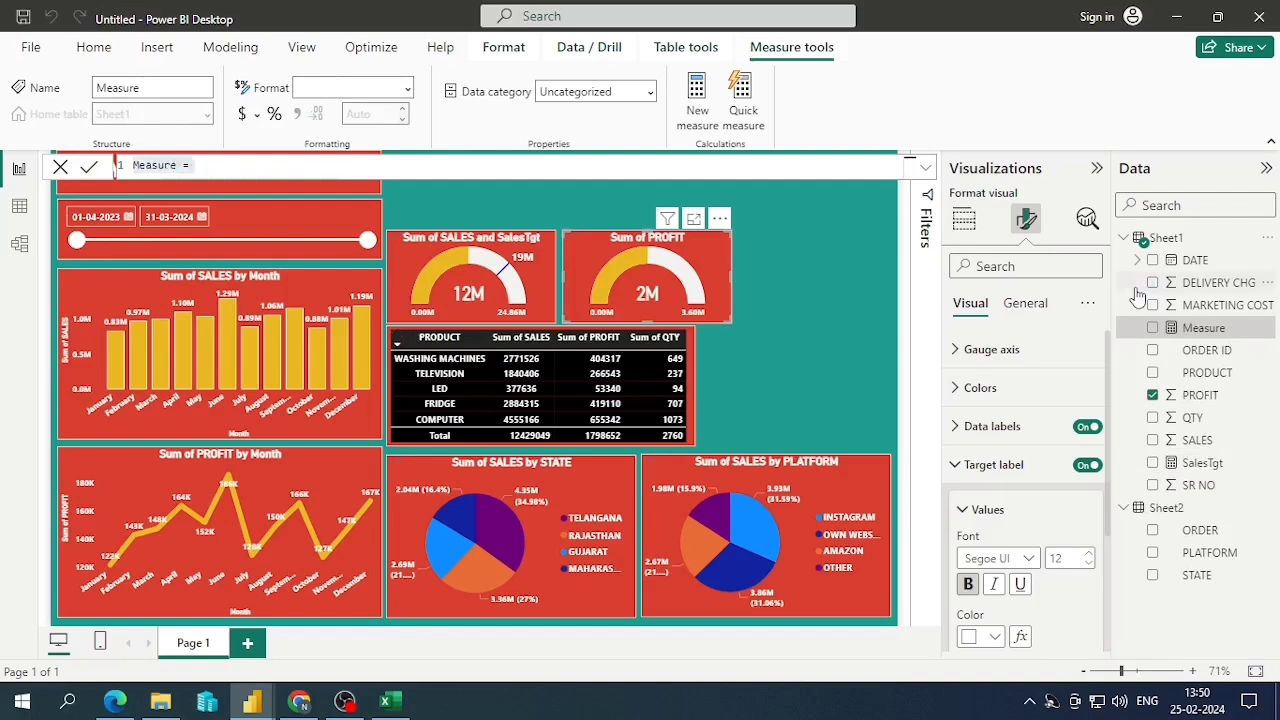
{"action": "key", "text": "Left"}
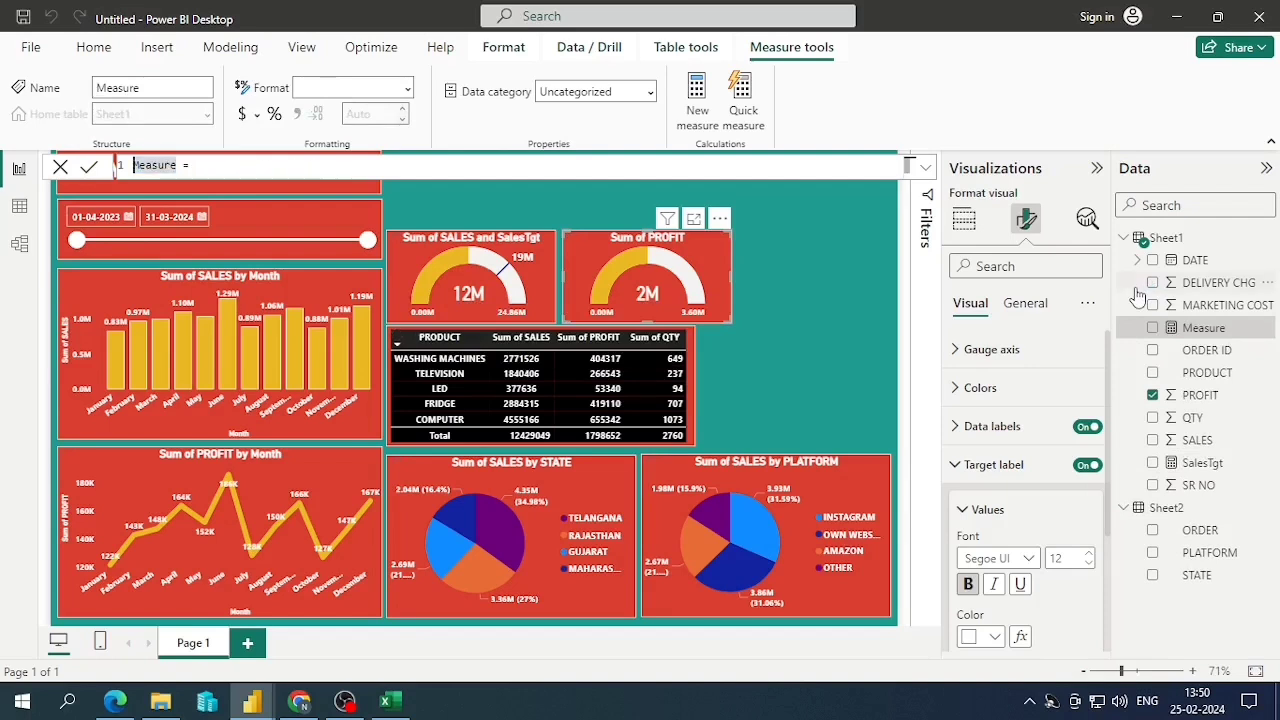
{"action": "key", "text": "Delete"}
{"action": "key", "text": "Delete"}
{"action": "key", "text": "Delete"}
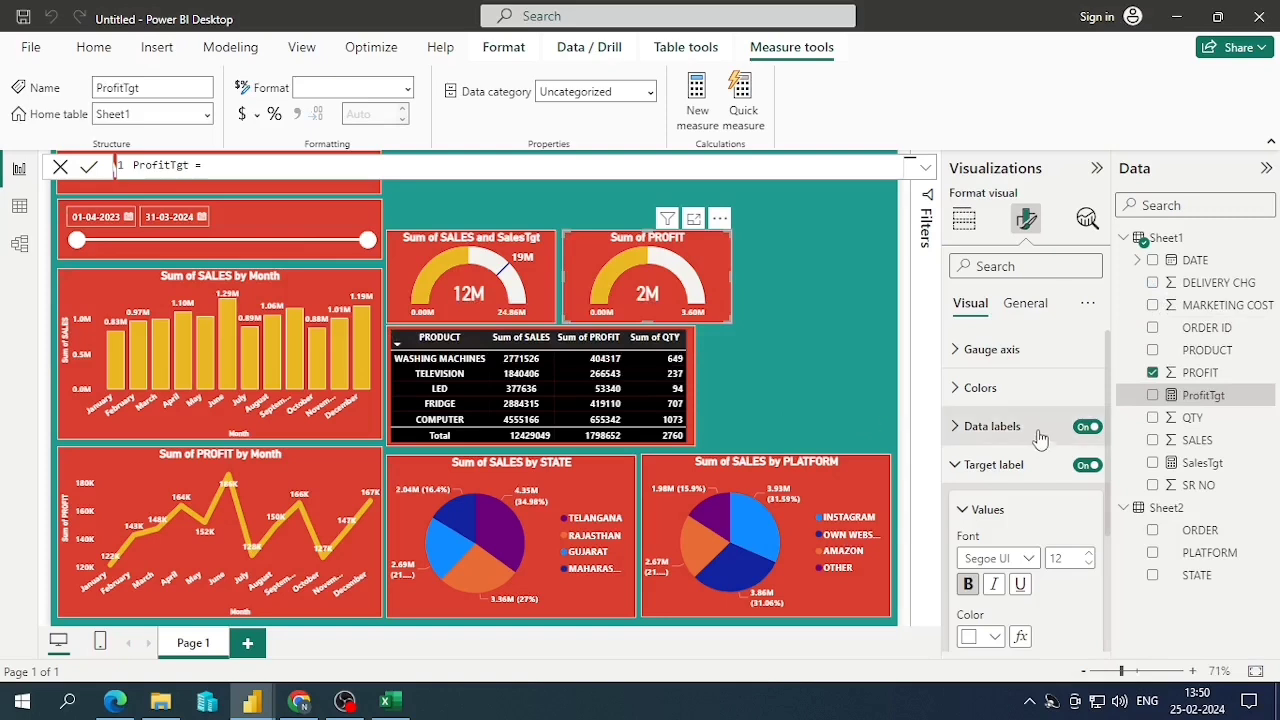
Add the ProfitTgt measure as the profit gauge's target value
{"action": "scroll", "coordinate": [1020, 490], "scroll_direction": "down", "scroll_amount": 3}
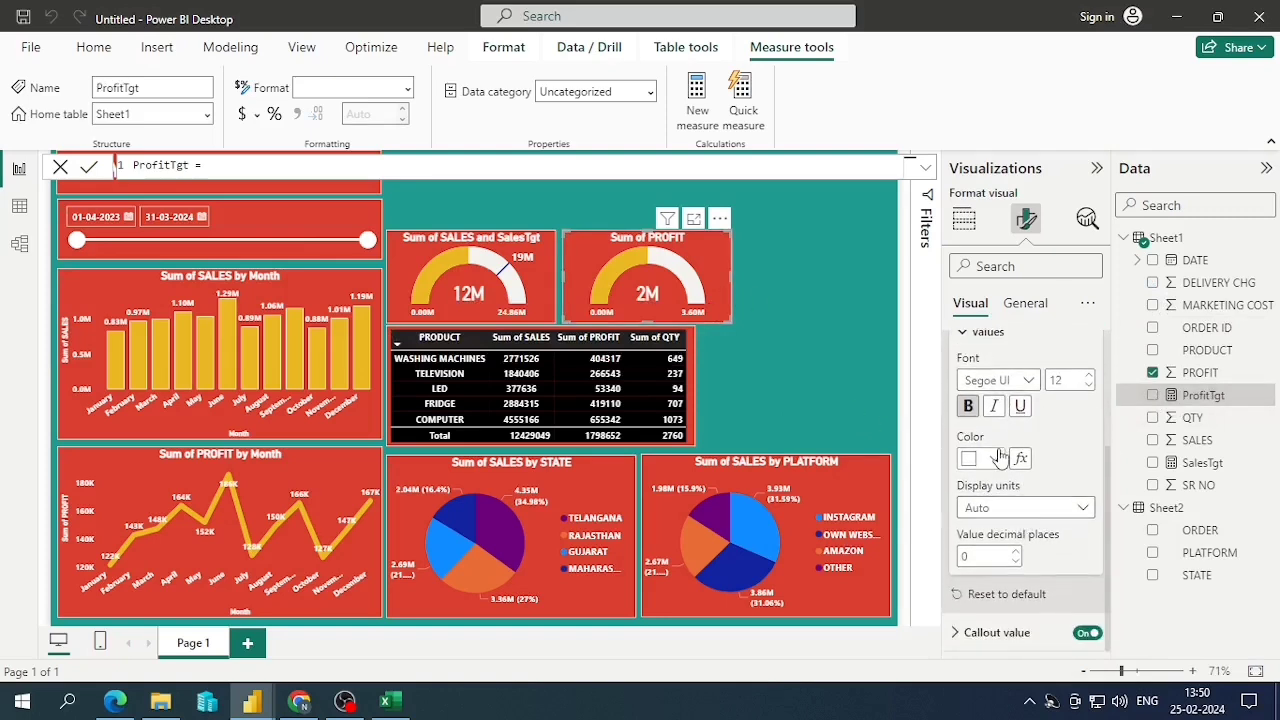
{"action": "left_click", "coordinate": [964, 218]}
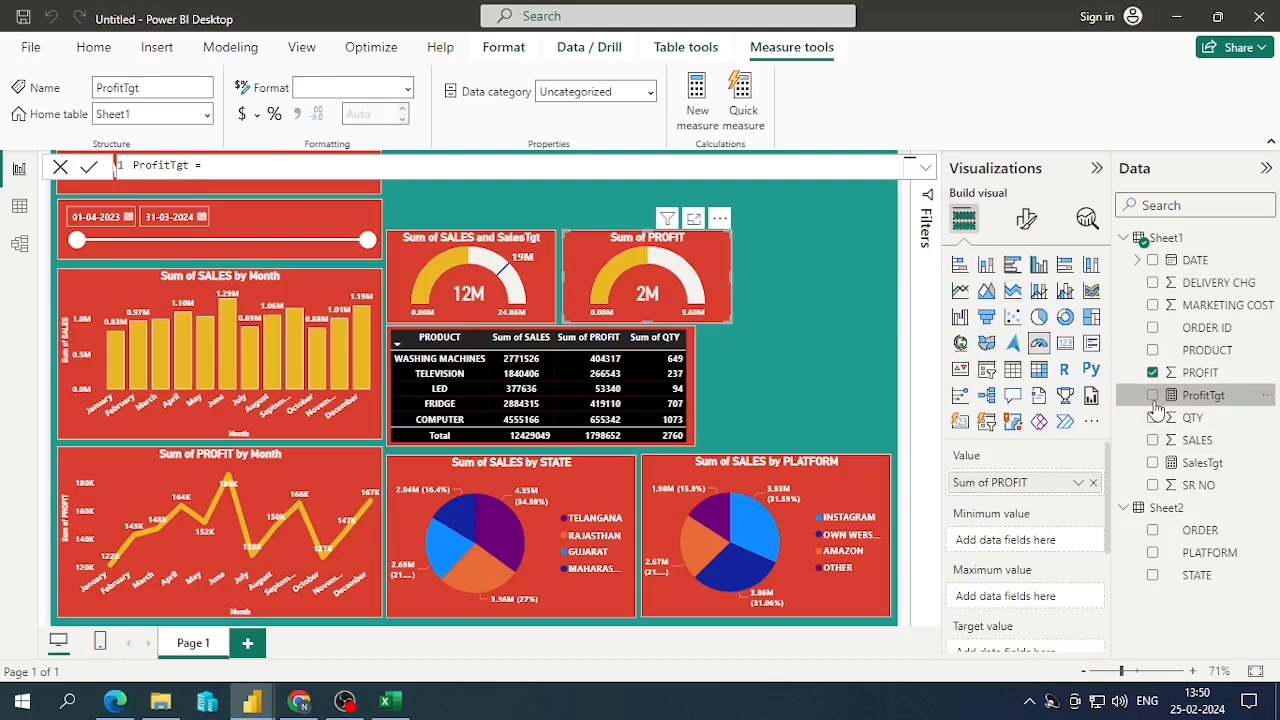
{"action": "left_click_drag", "start_coordinate": [1150, 398], "coordinate": [1015, 508]}
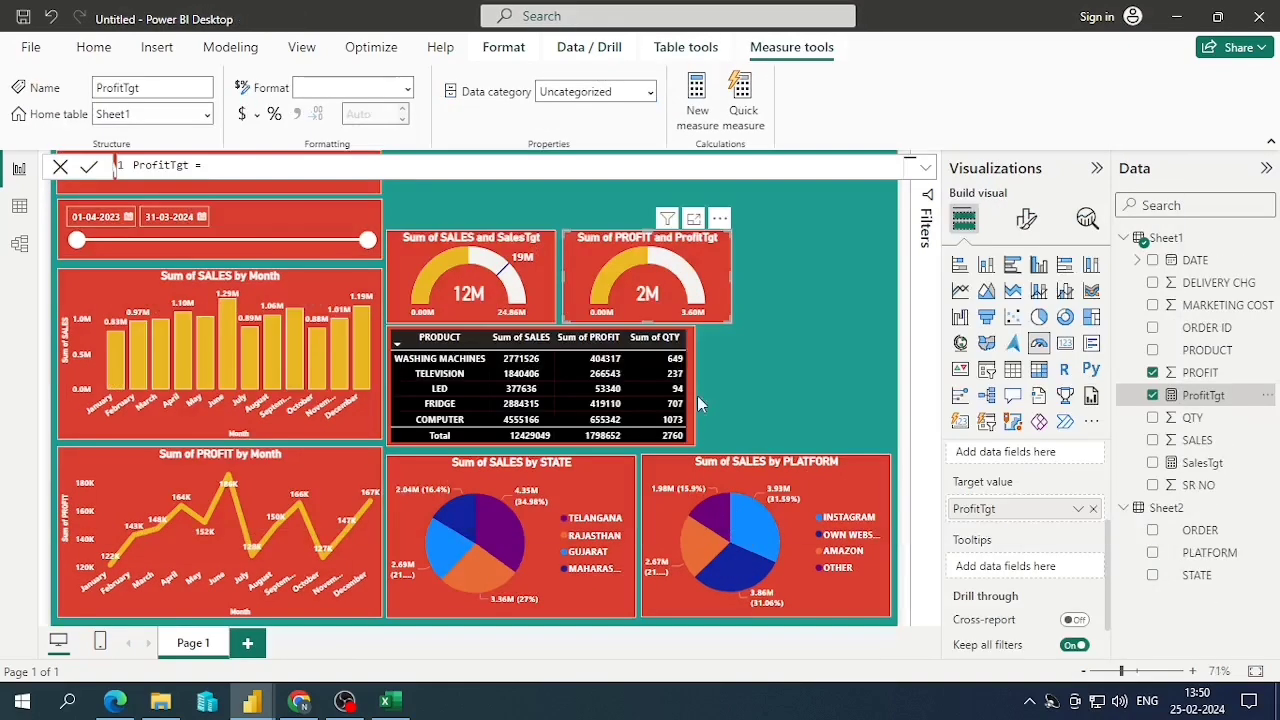
Widen the product table slightly and narrow the profit gauge from its right edge
{"action": "left_click", "coordinate": [699, 399]}
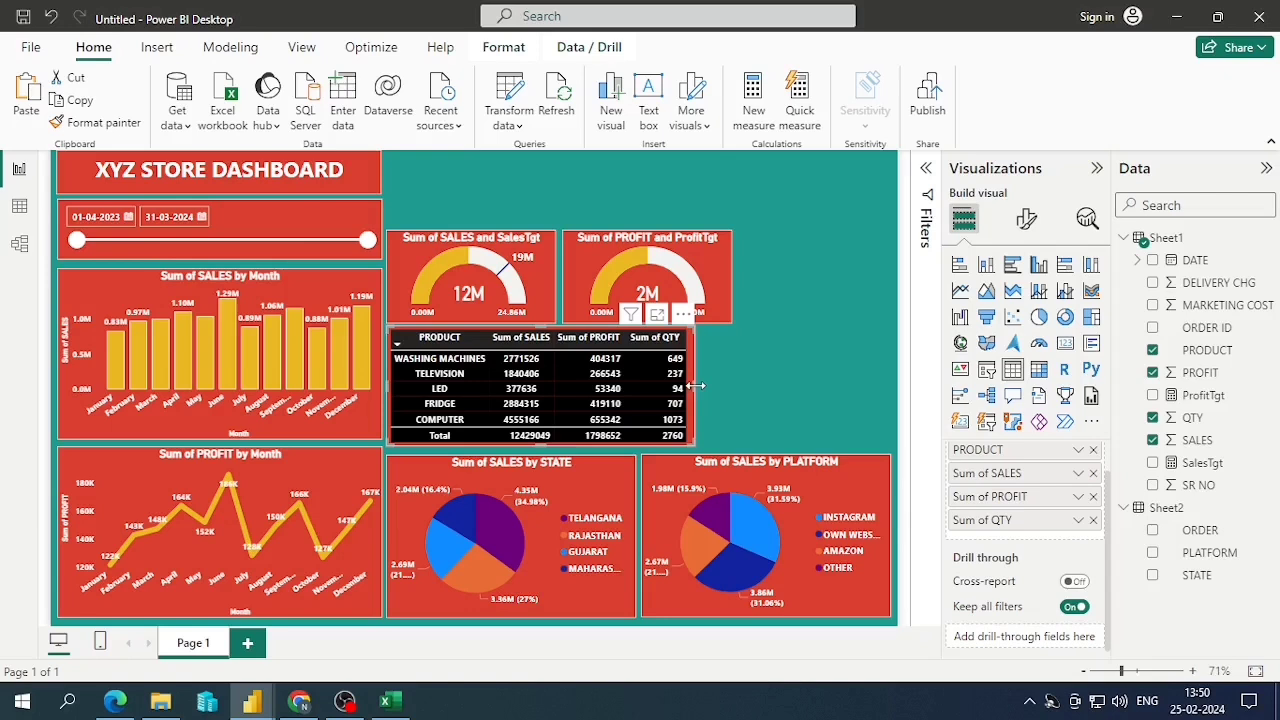
{"action": "mouse_move", "coordinate": [697, 385]}
{"action": "left_mouse_down"}
{"action": "mouse_move", "coordinate": [722, 390]}
{"action": "mouse_move", "coordinate": [697, 386]}
{"action": "left_mouse_up"}
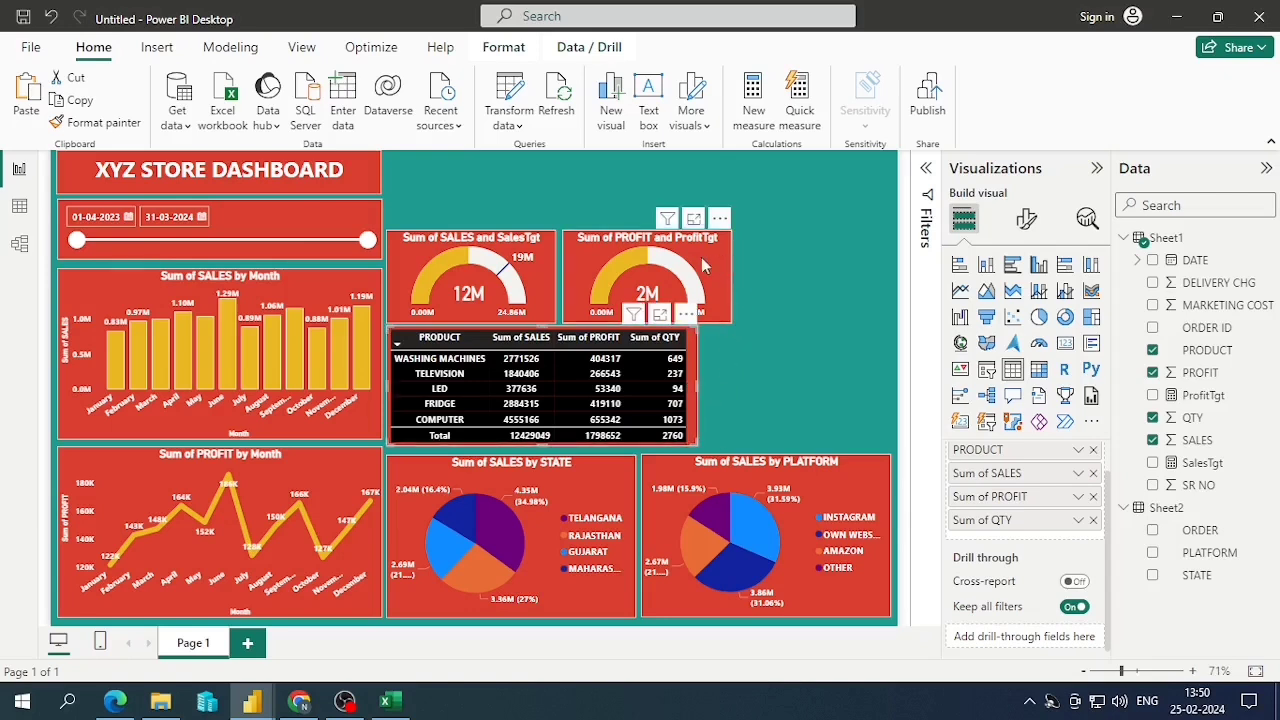
{"action": "left_click", "coordinate": [703, 265]}
{"action": "left_click_drag", "start_coordinate": [731, 280], "coordinate": [714, 283]}
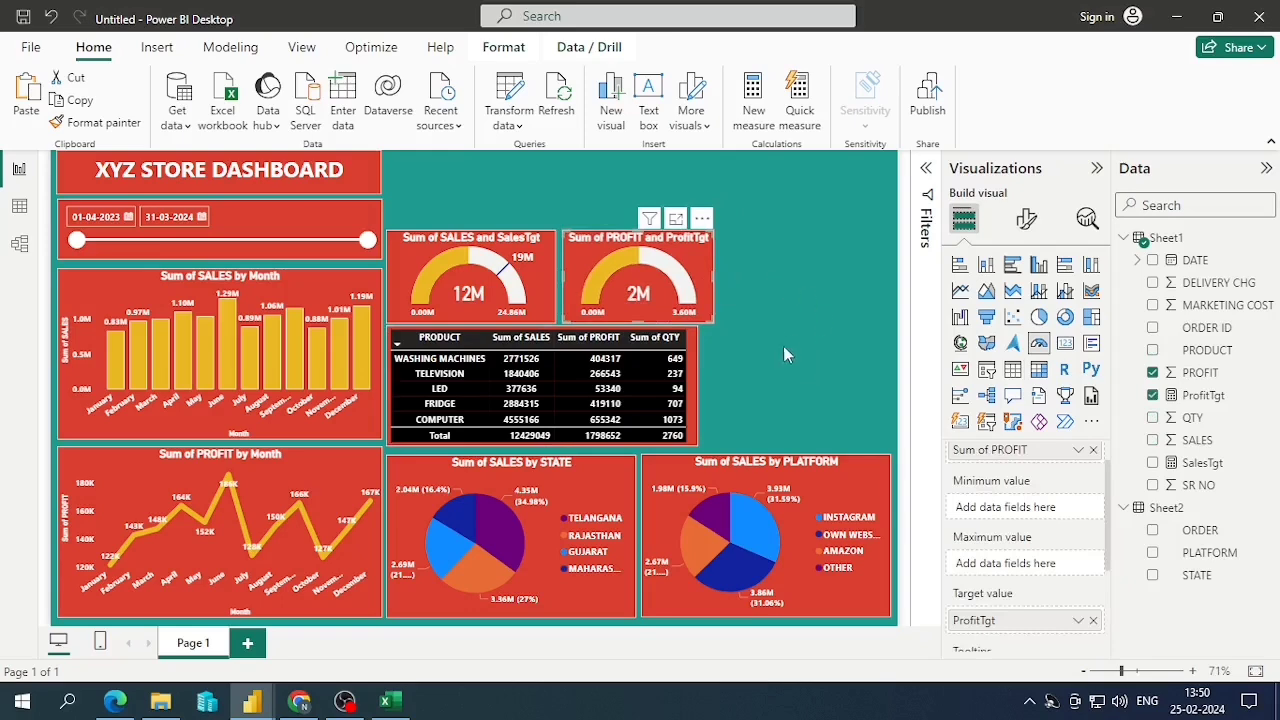
Examine the row of KPI cards and their fields on Page 1 of the finished pro3 report
{"action": "key", "text": "alt+Tab"}
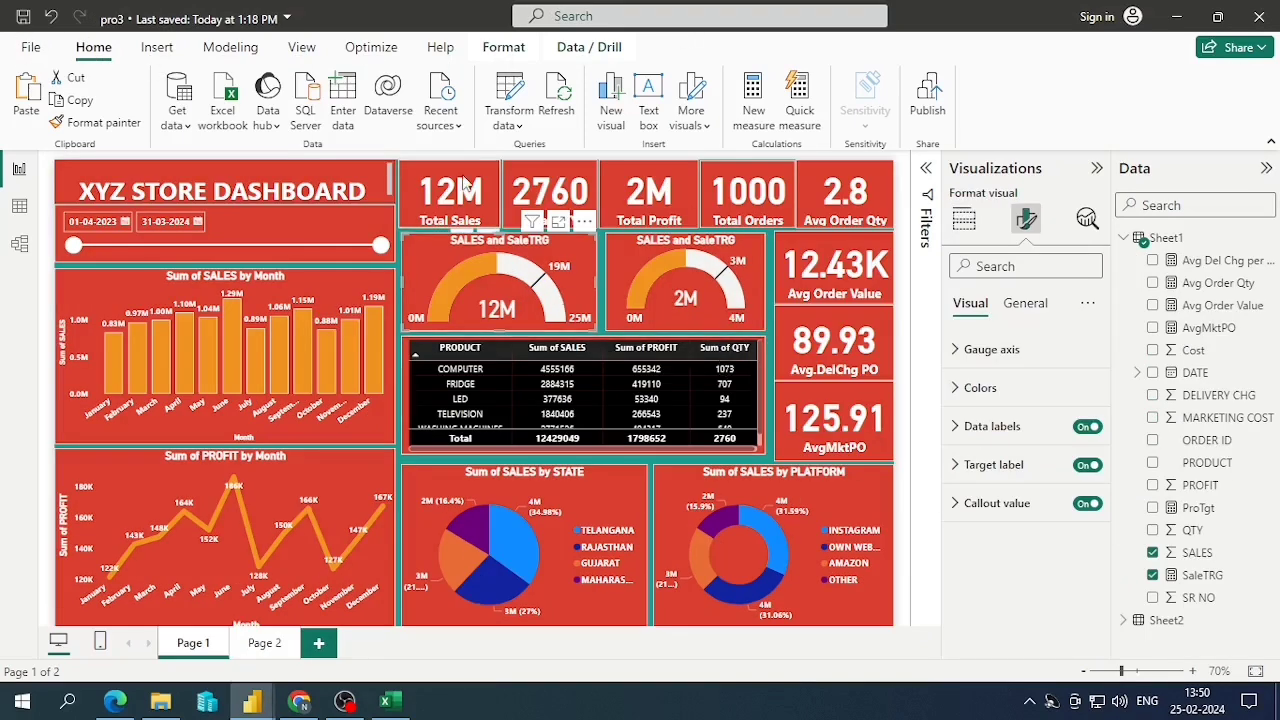
{"action": "left_click", "coordinate": [465, 183]}
{"action": "left_click", "coordinate": [550, 190]}
{"action": "left_click", "coordinate": [648, 190]}
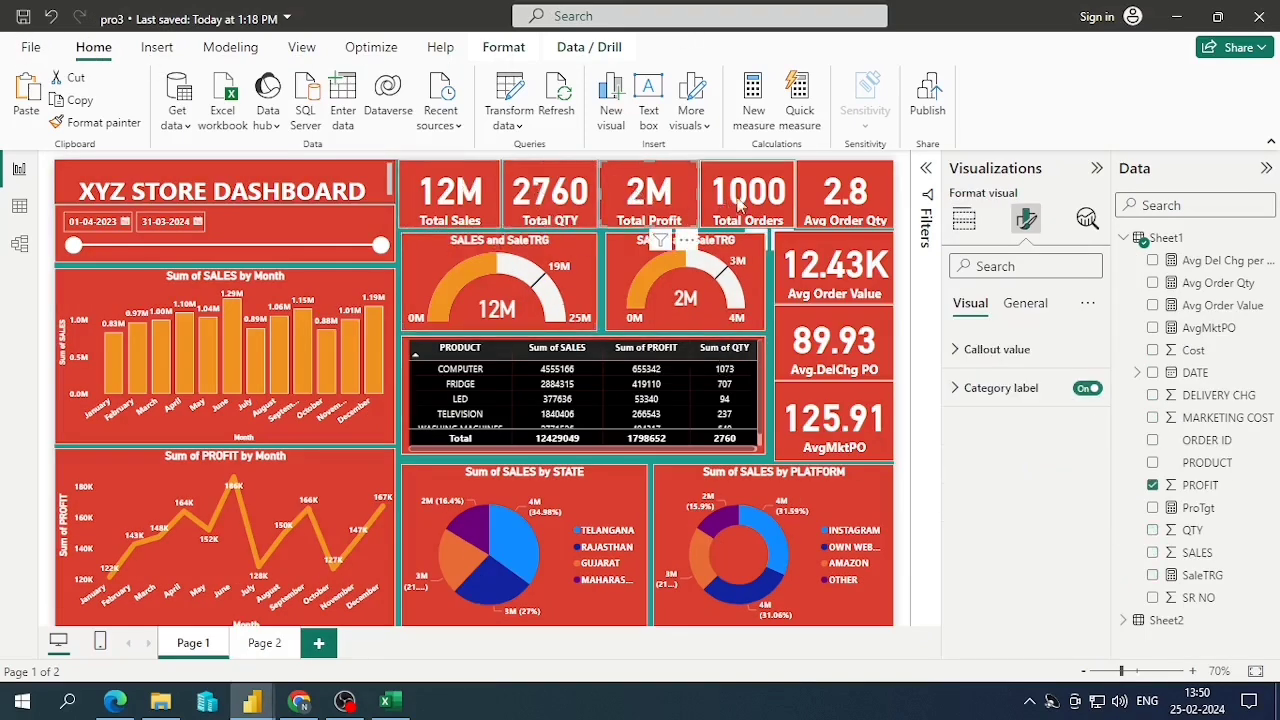
{"action": "left_click", "coordinate": [740, 200]}
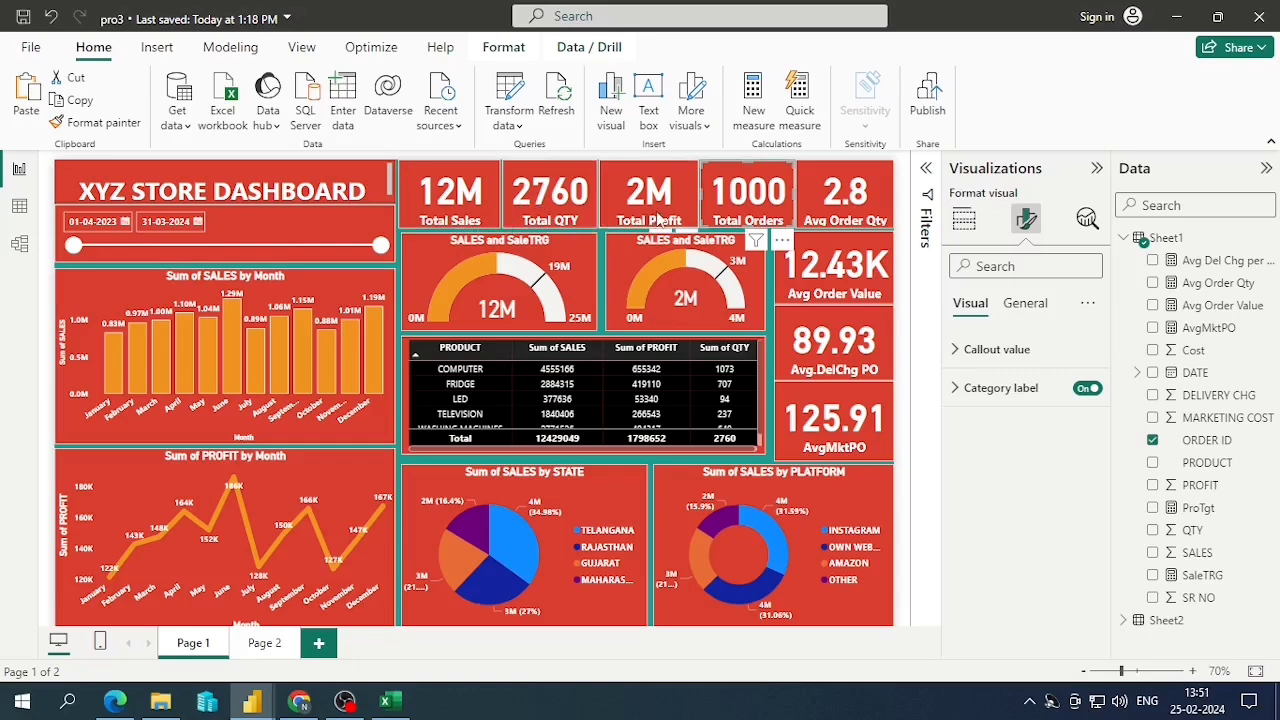
{"action": "key", "text": "alt+Tab"}
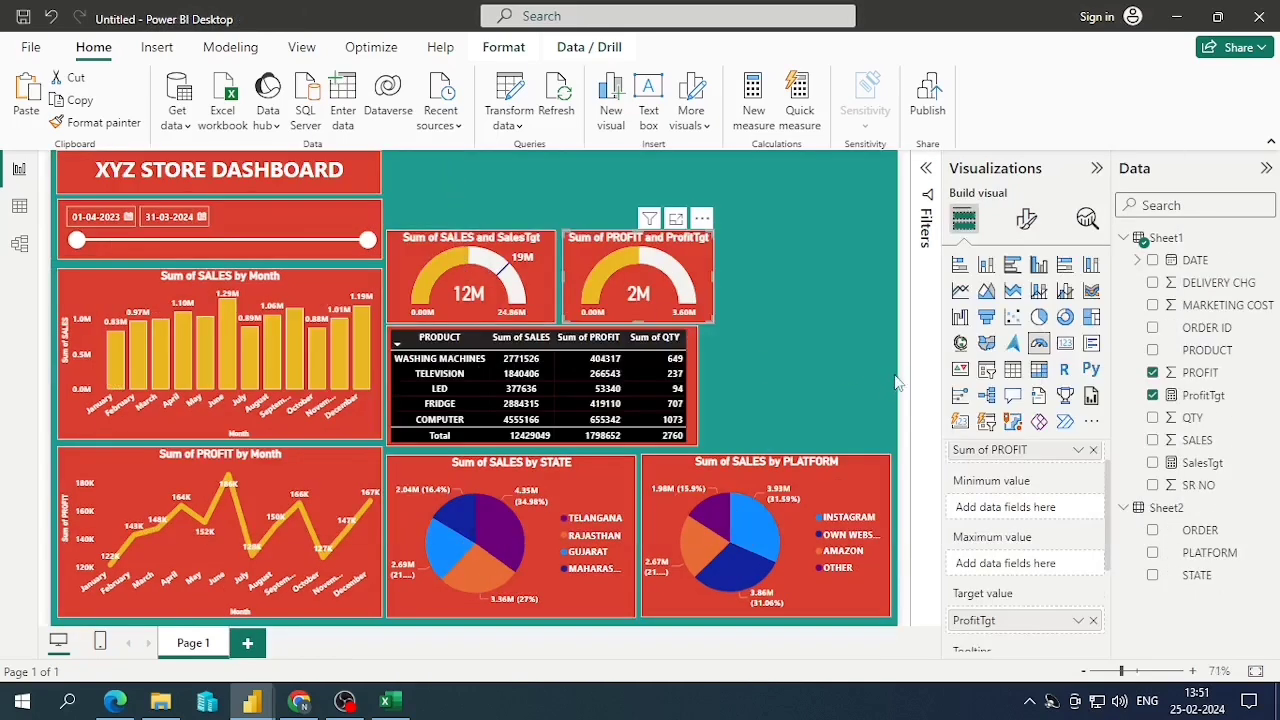
Add a card visual with the SALES field, place it above the sales gauge and reduce its height
{"action": "left_click", "coordinate": [897, 382]}
{"action": "left_click", "coordinate": [1065, 343]}
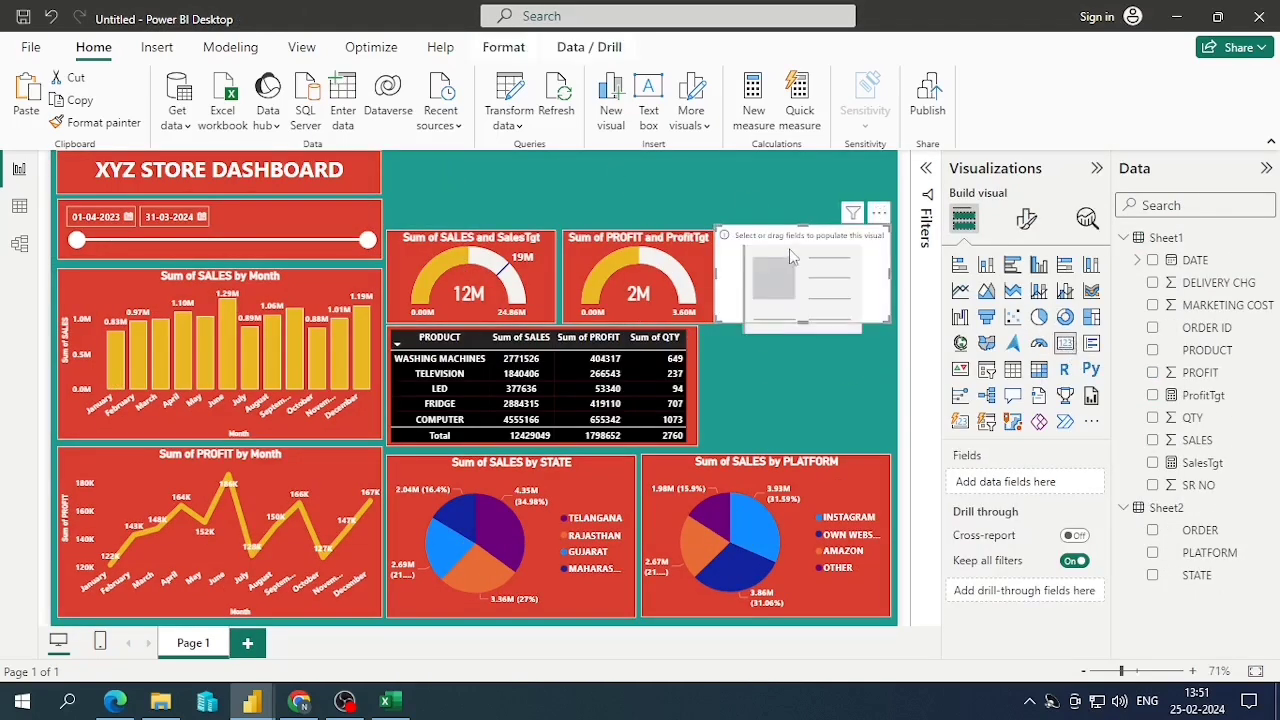
{"action": "left_click_drag", "start_coordinate": [790, 257], "coordinate": [312, 230]}
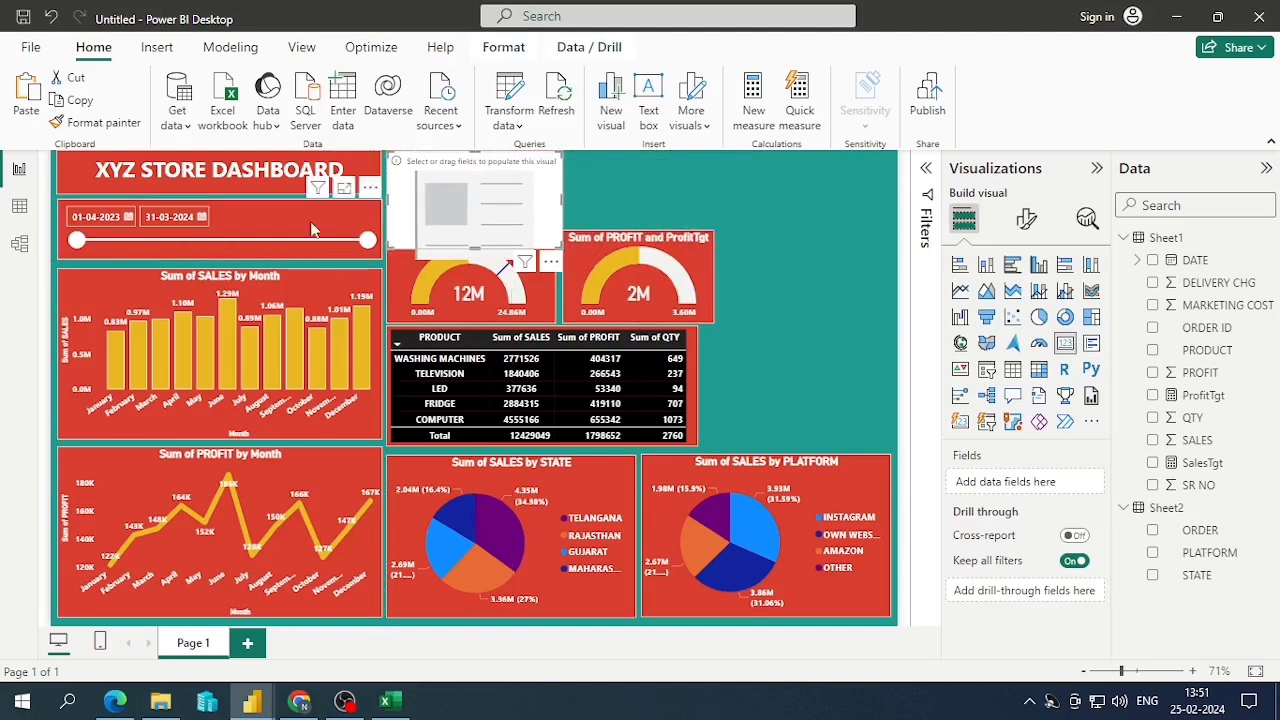
{"action": "left_click", "coordinate": [335, 297]}
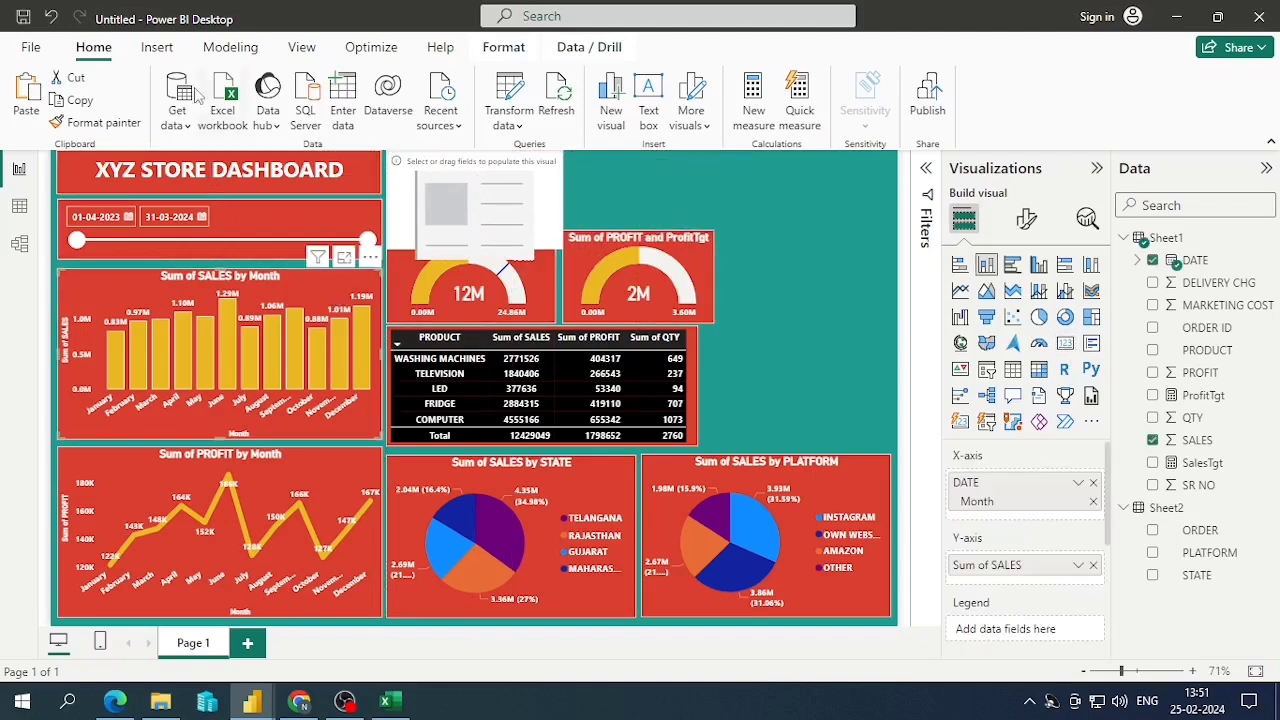
{"action": "left_click", "coordinate": [460, 185]}
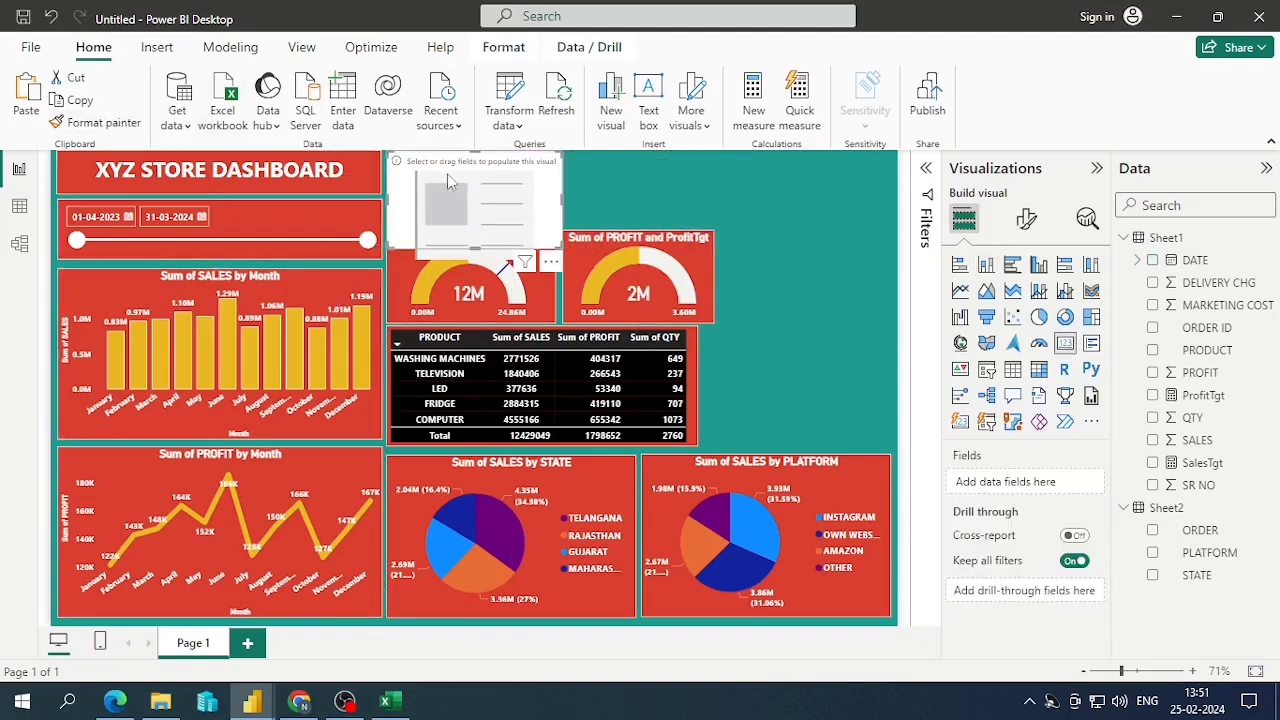
{"action": "left_click", "coordinate": [1152, 442]}
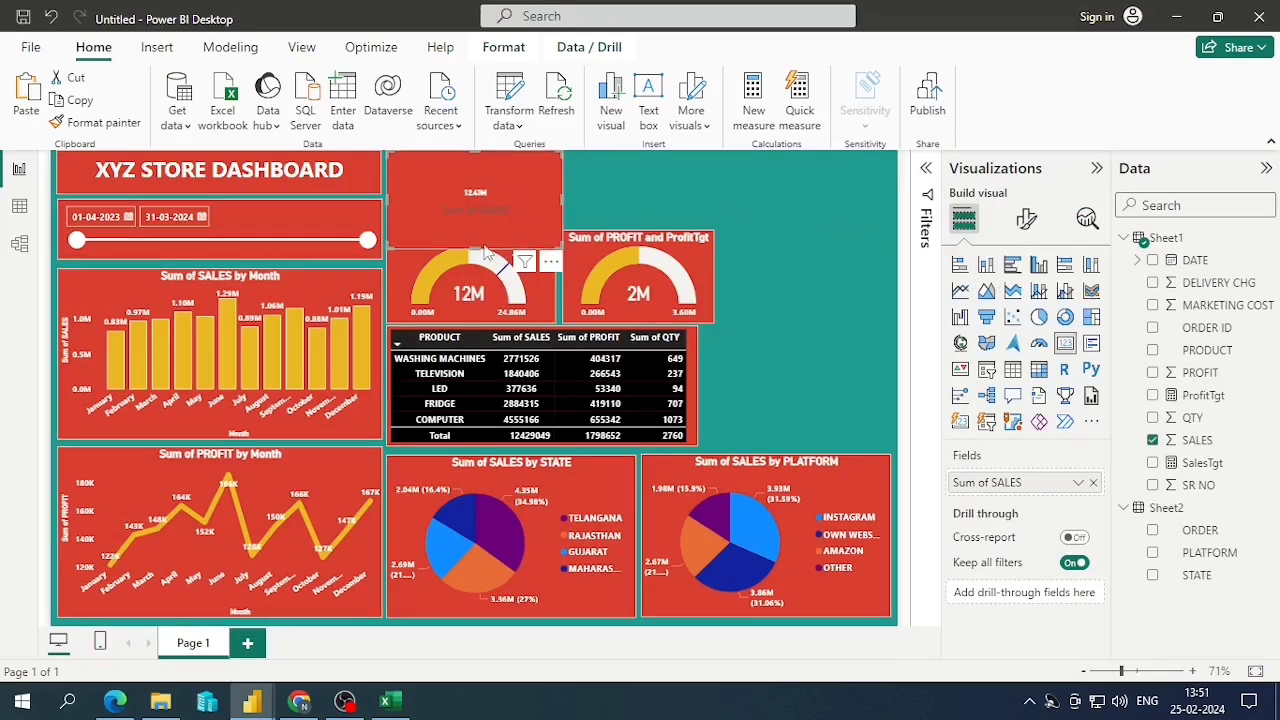
{"action": "left_click_drag", "start_coordinate": [475, 249], "coordinate": [475, 195]}
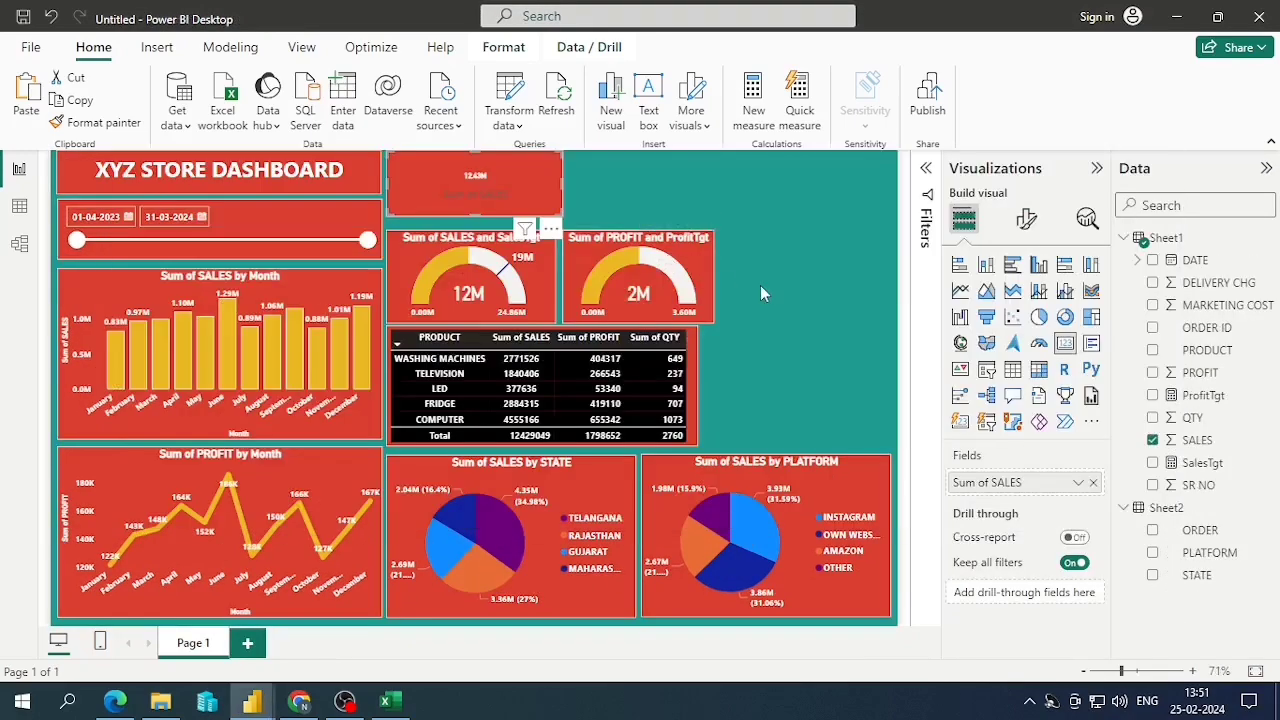
Increase the SALES card's callout value font size to just under 30
{"action": "left_click", "coordinate": [1026, 218]}
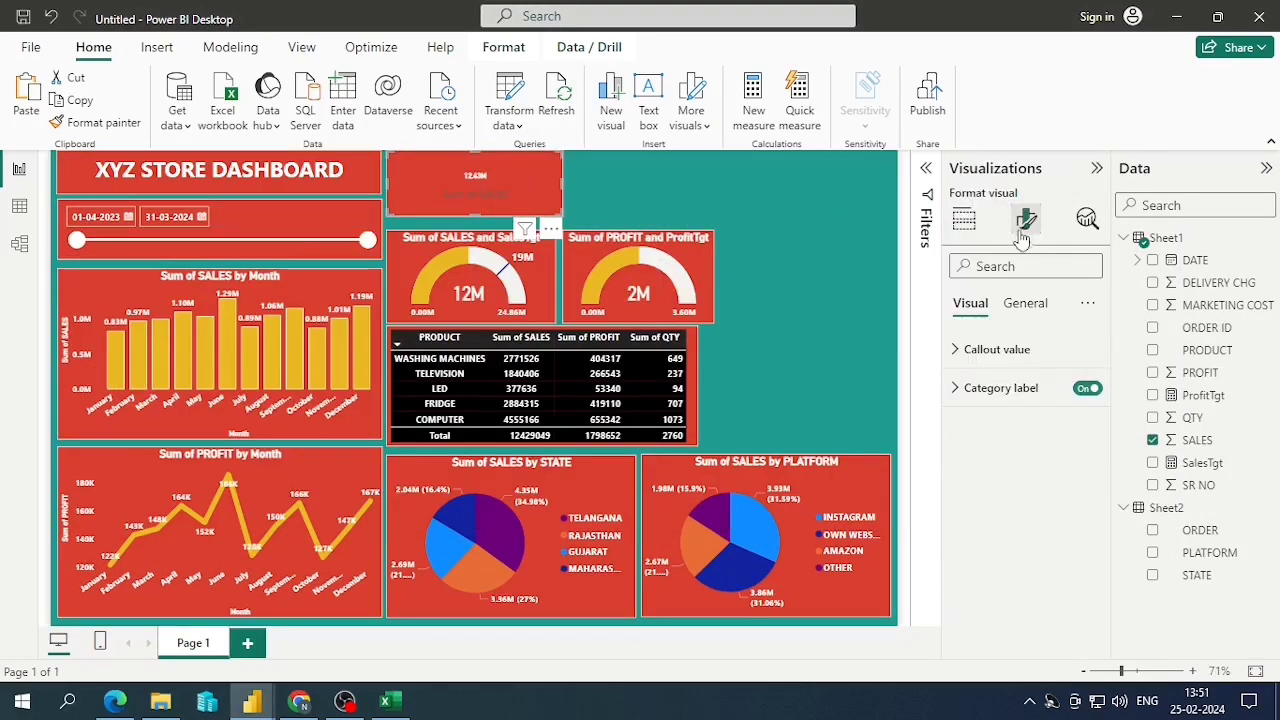
{"action": "left_click", "coordinate": [966, 349]}
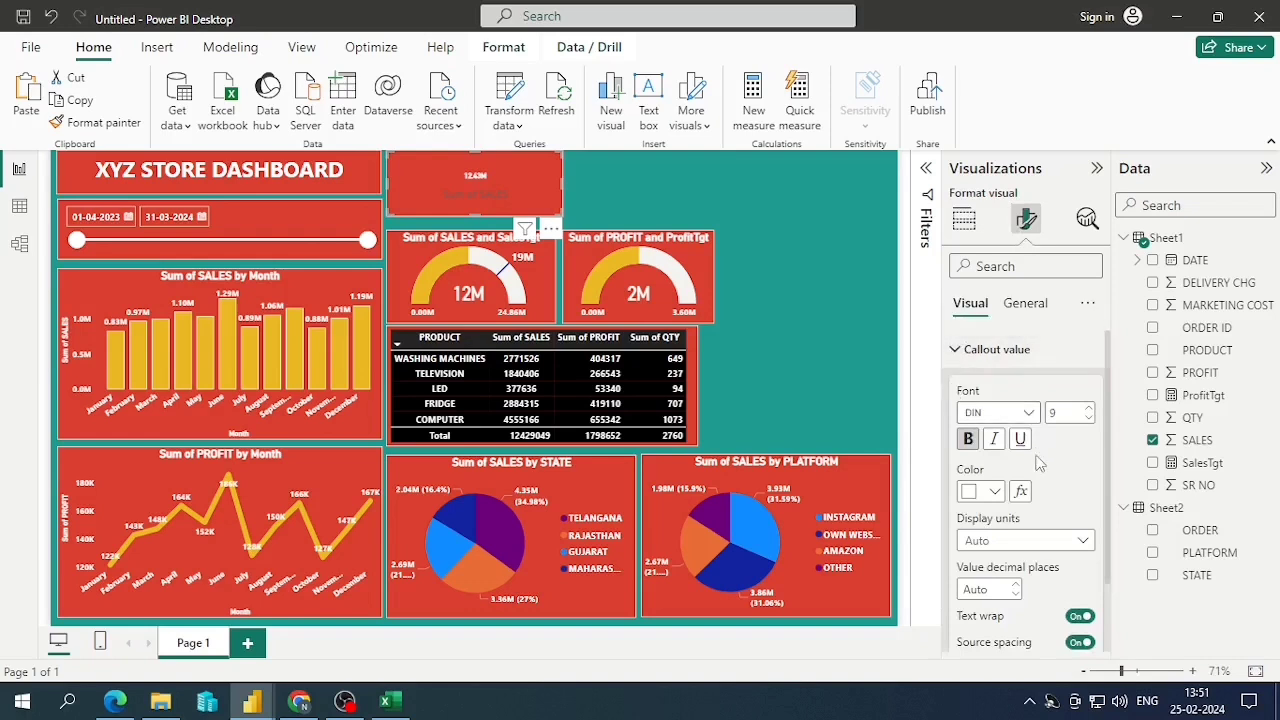
{"action": "left_click", "coordinate": [1090, 410]}
{"action": "left_click", "coordinate": [1090, 411]}
{"action": "left_click", "coordinate": [1090, 411]}
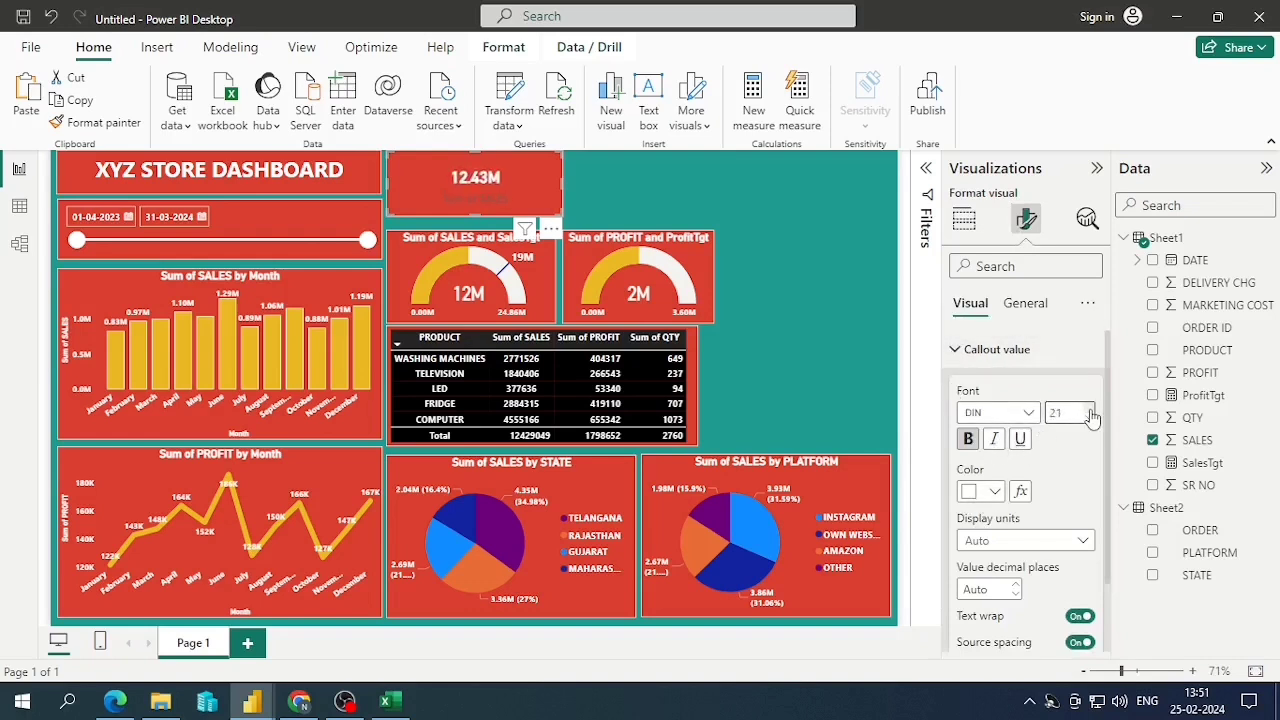
{"action": "left_click", "coordinate": [1090, 411]}
{"action": "left_click", "coordinate": [1090, 411]}
{"action": "left_click", "coordinate": [1090, 410]}
{"action": "left_click", "coordinate": [1090, 410]}
{"action": "left_click", "coordinate": [1090, 410]}
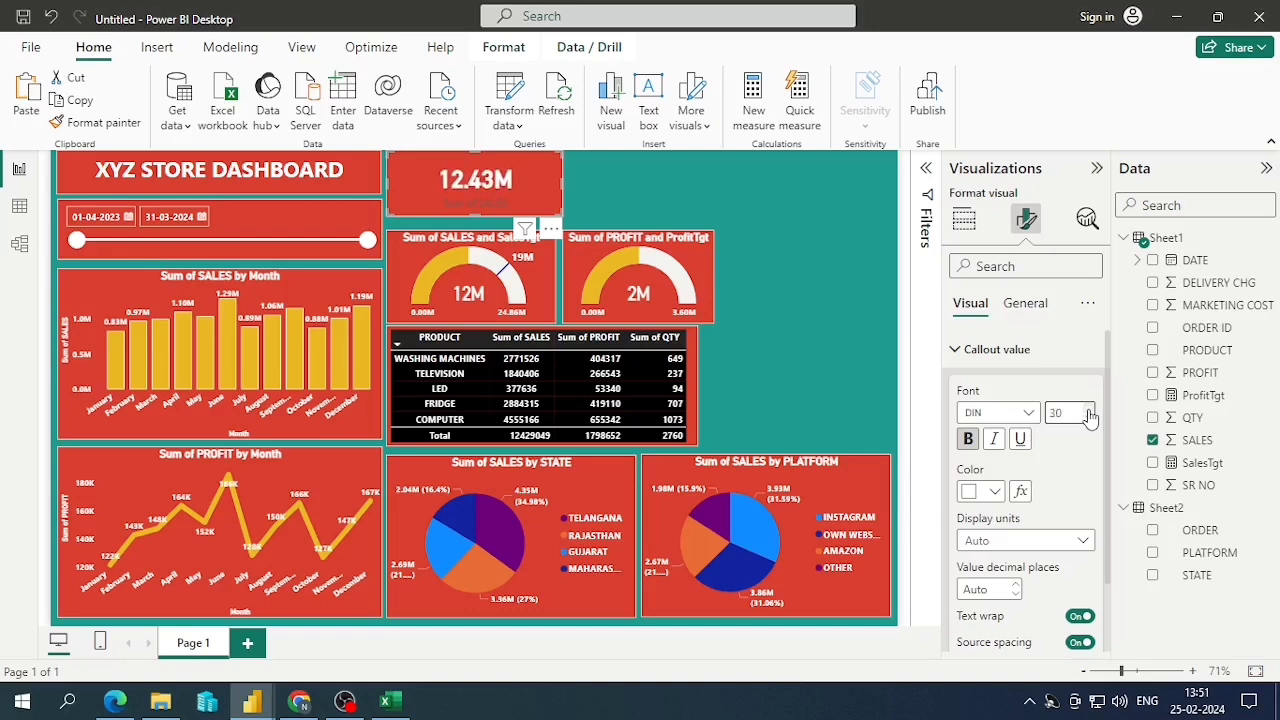
{"action": "left_click", "coordinate": [1090, 410]}
{"action": "left_click", "coordinate": [1090, 410]}
{"action": "left_click", "coordinate": [1086, 424]}
{"action": "left_click", "coordinate": [960, 355]}
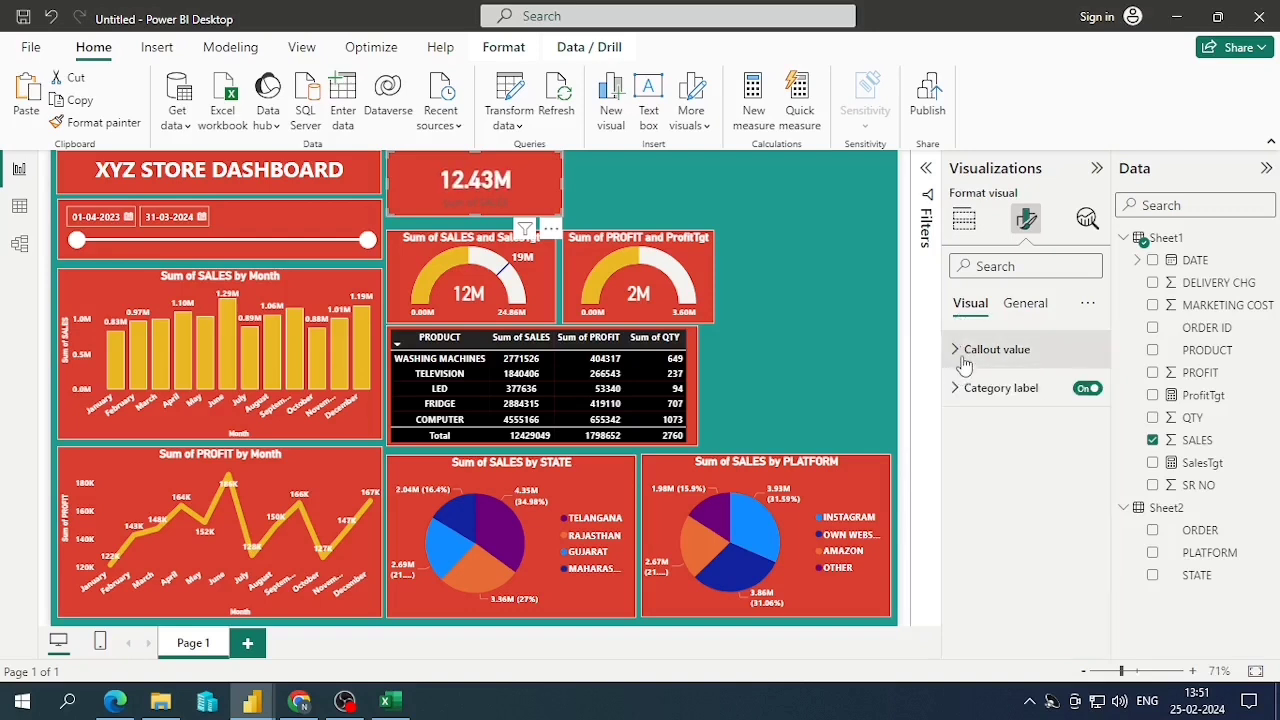
Format the SALES card's category label in white and bold
{"action": "left_click", "coordinate": [1020, 303]}
{"action": "left_click", "coordinate": [975, 387]}
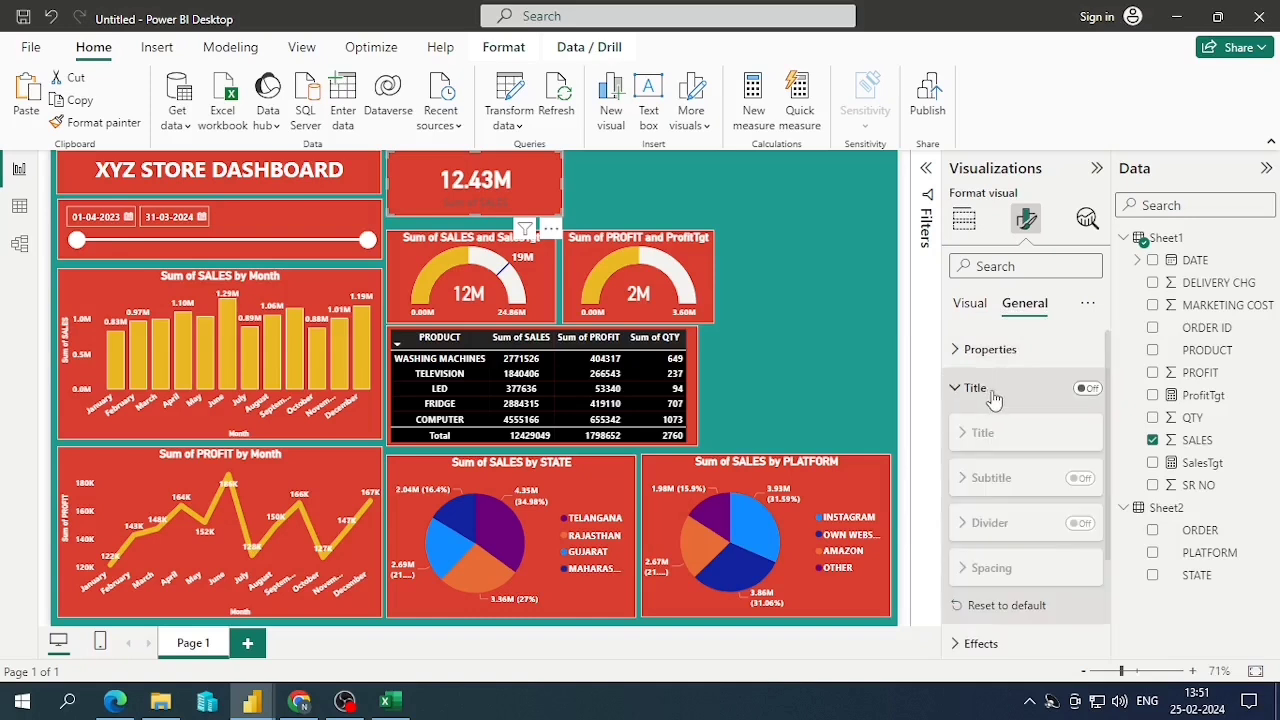
{"action": "left_click", "coordinate": [985, 346]}
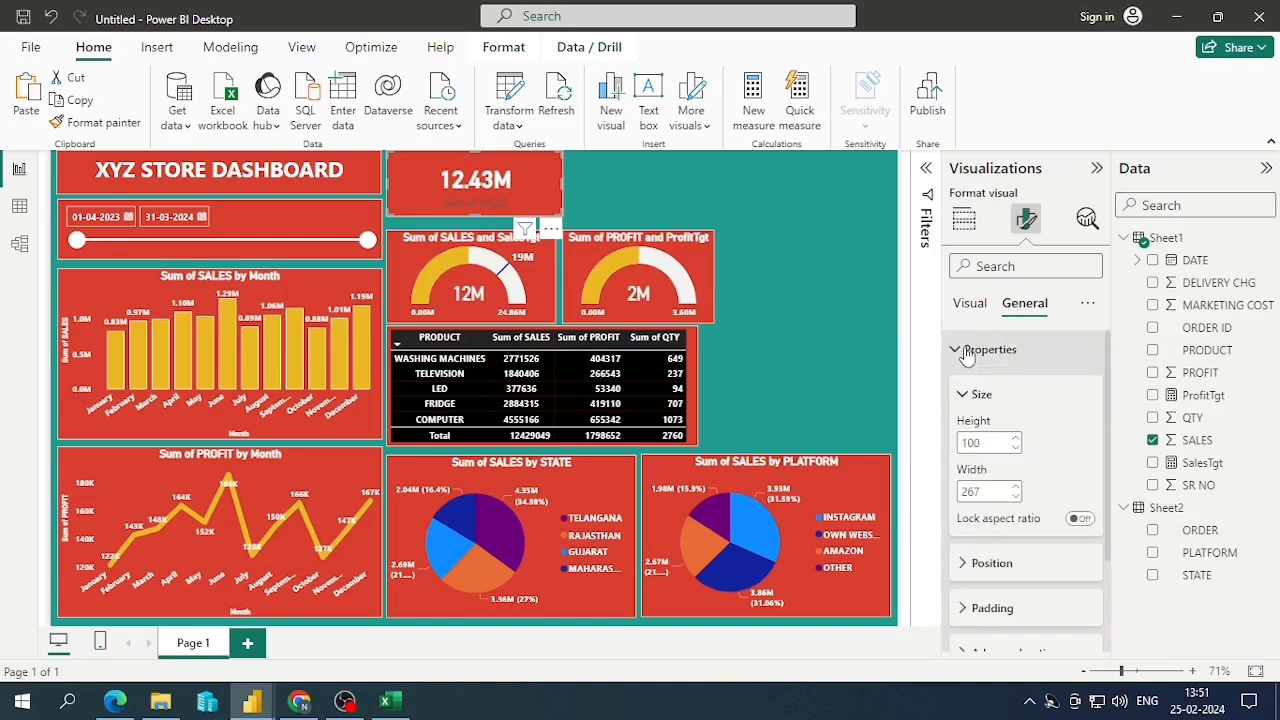
{"action": "left_click", "coordinate": [969, 303]}
{"action": "left_click", "coordinate": [990, 388]}
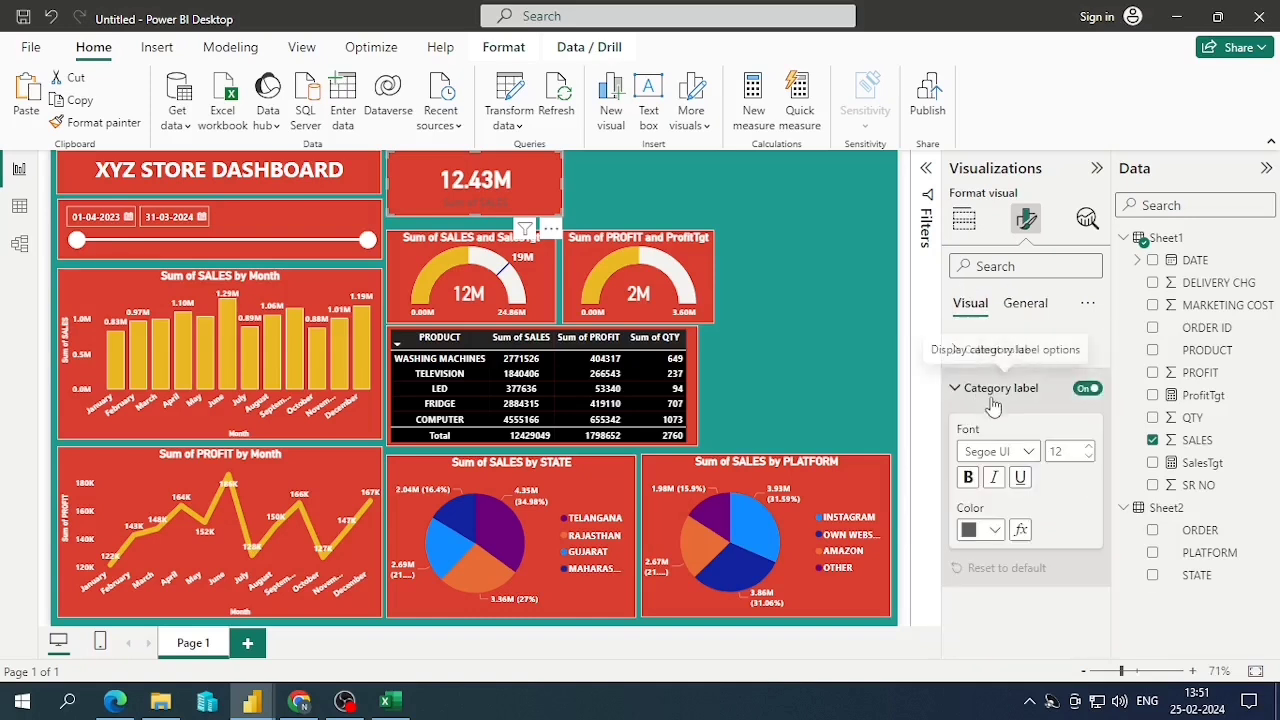
{"action": "left_click", "coordinate": [993, 530]}
{"action": "left_click", "coordinate": [980, 449]}
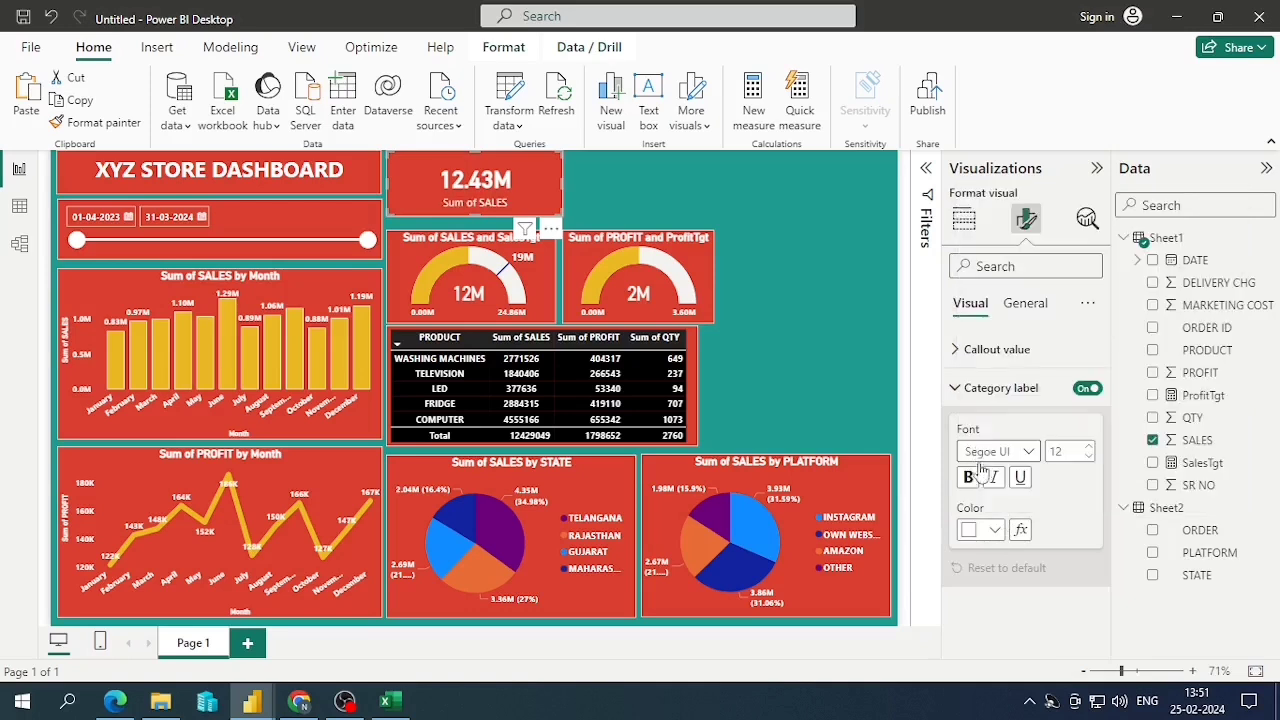
{"action": "left_click", "coordinate": [968, 478]}
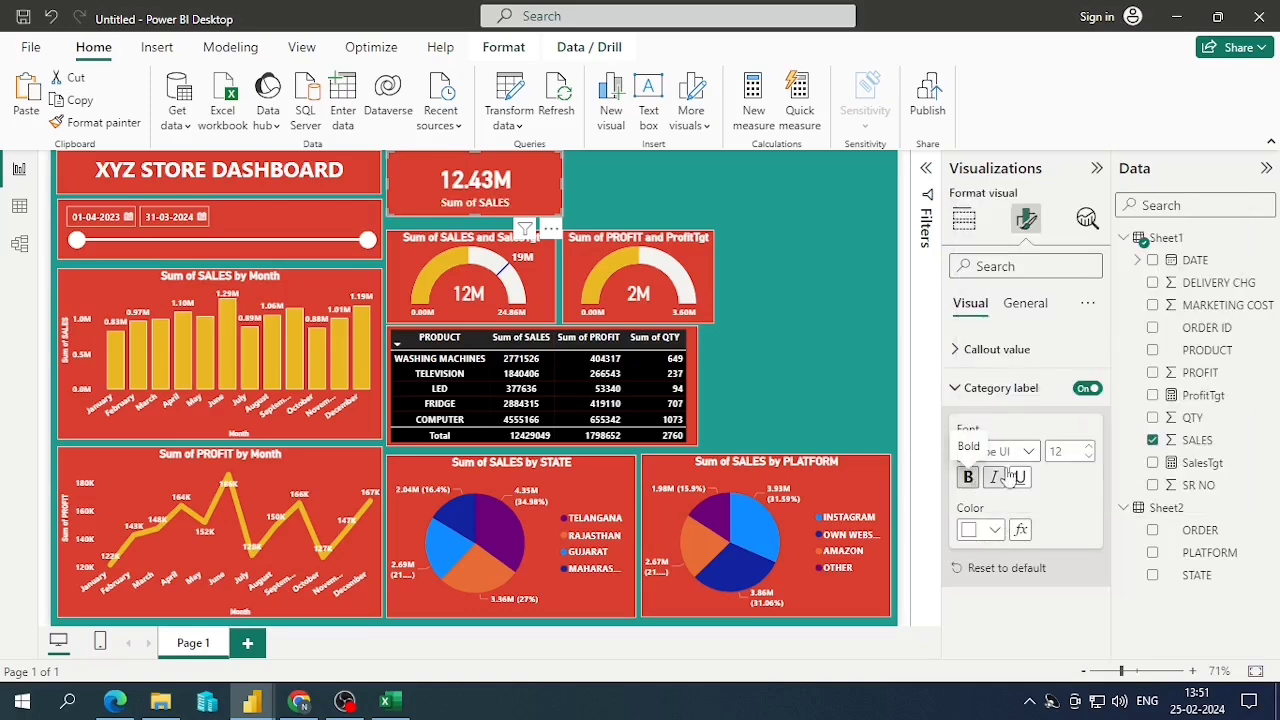
Rename the card's Sum of SALES field to Total Sales for this visual
{"action": "left_click", "coordinate": [964, 218]}
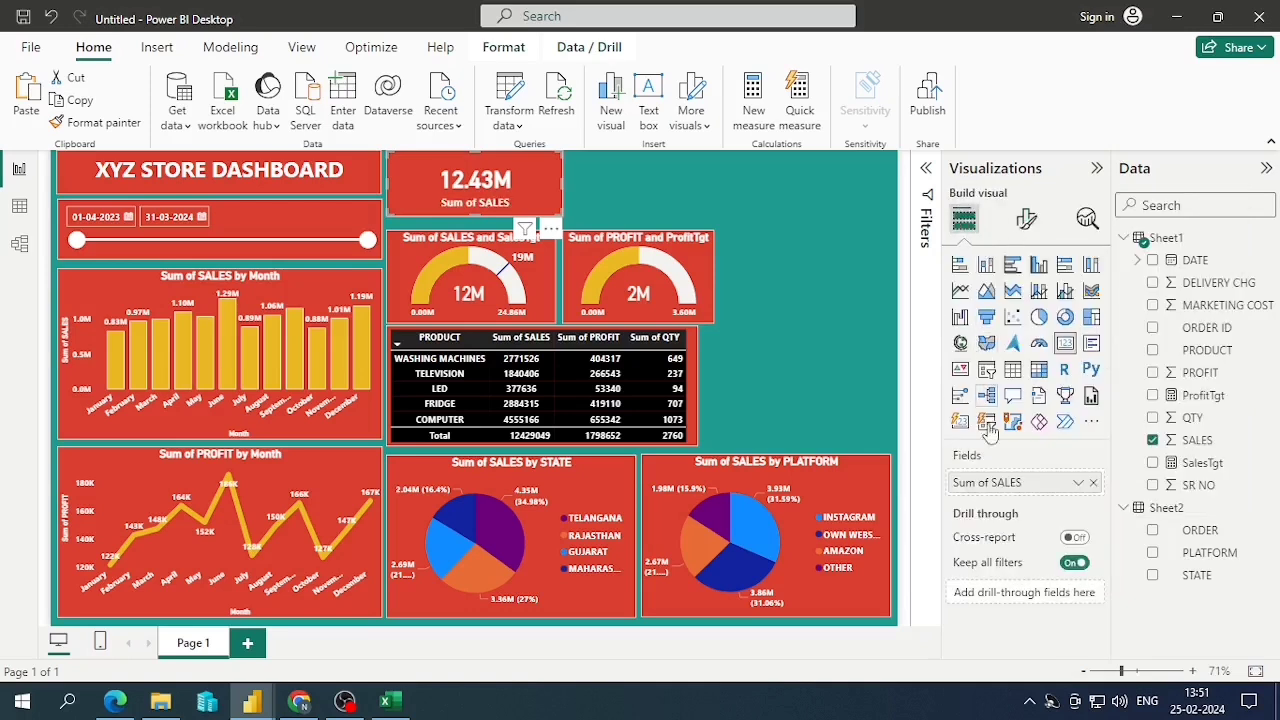
{"action": "right_click", "coordinate": [982, 485]}
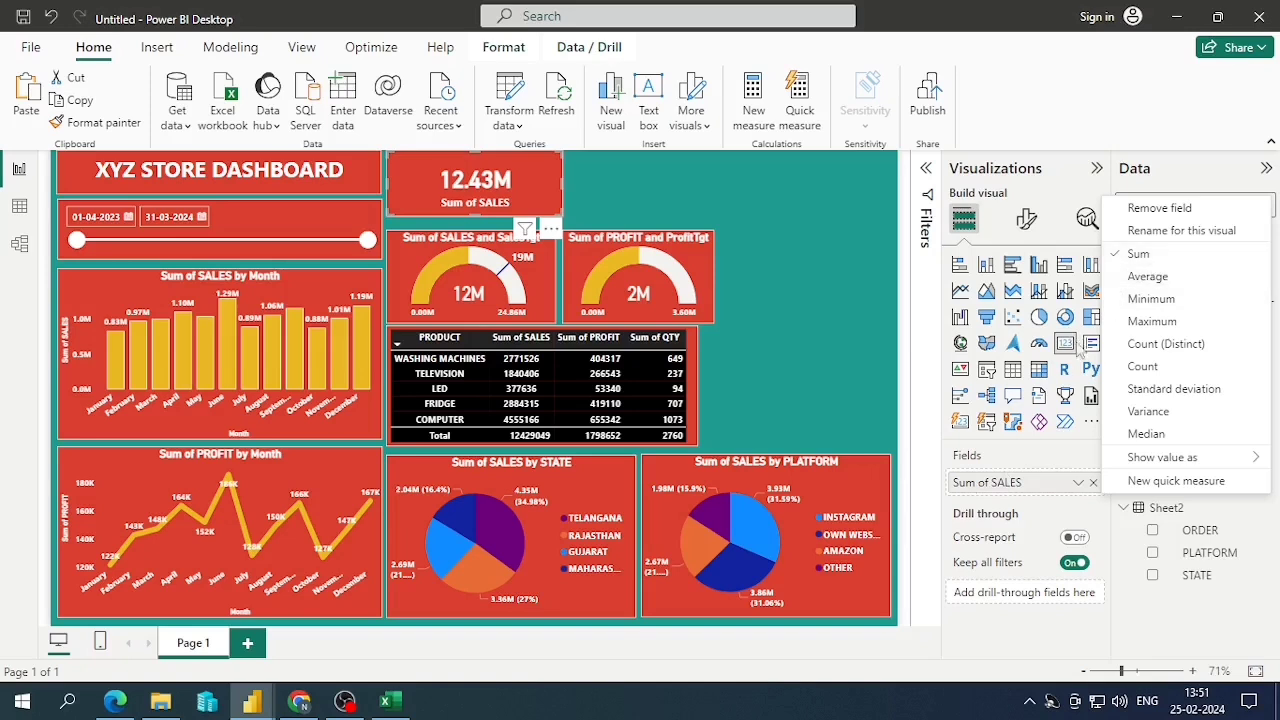
{"action": "left_click", "coordinate": [1140, 231]}
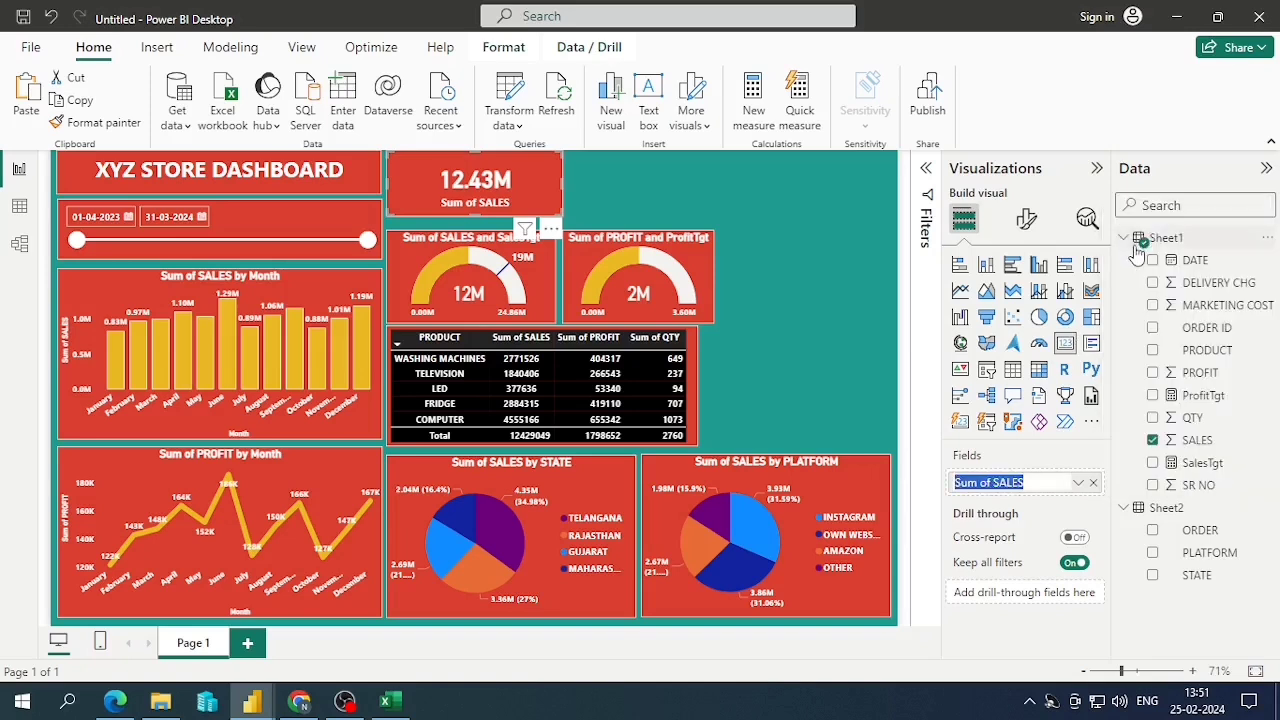
{"action": "type", "text": "Total Sales"}
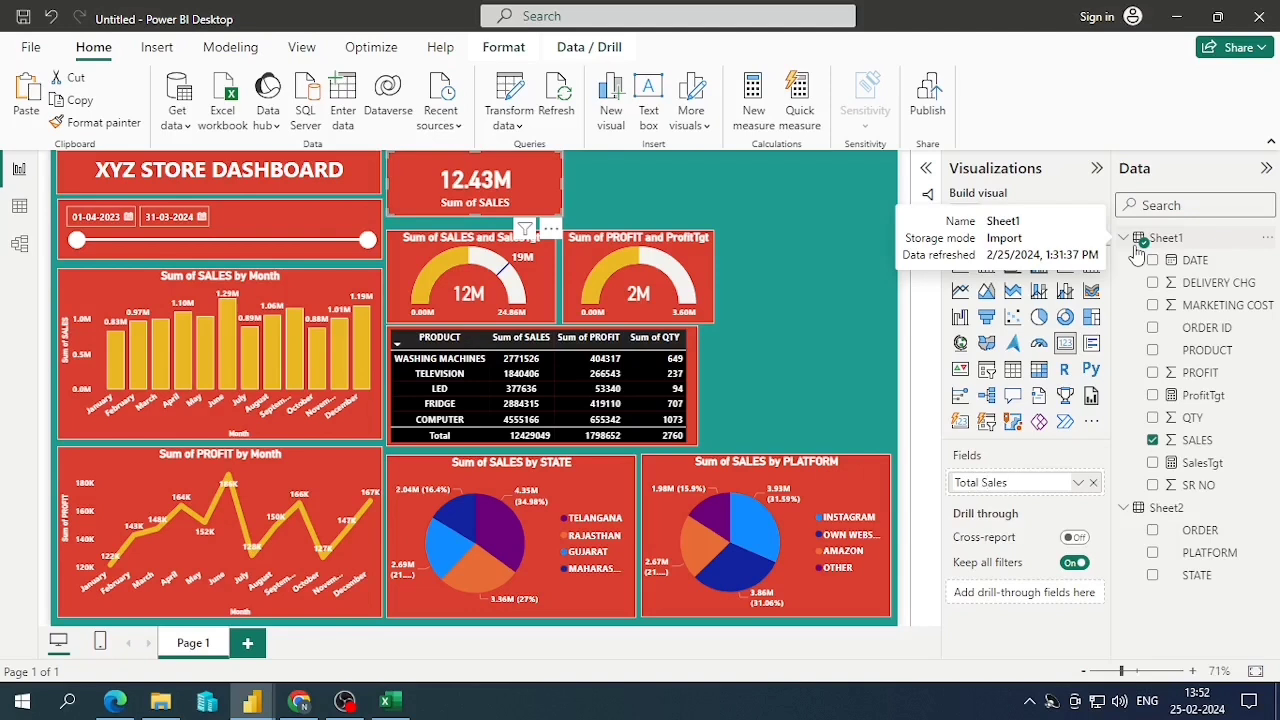
{"action": "key", "text": "Return"}
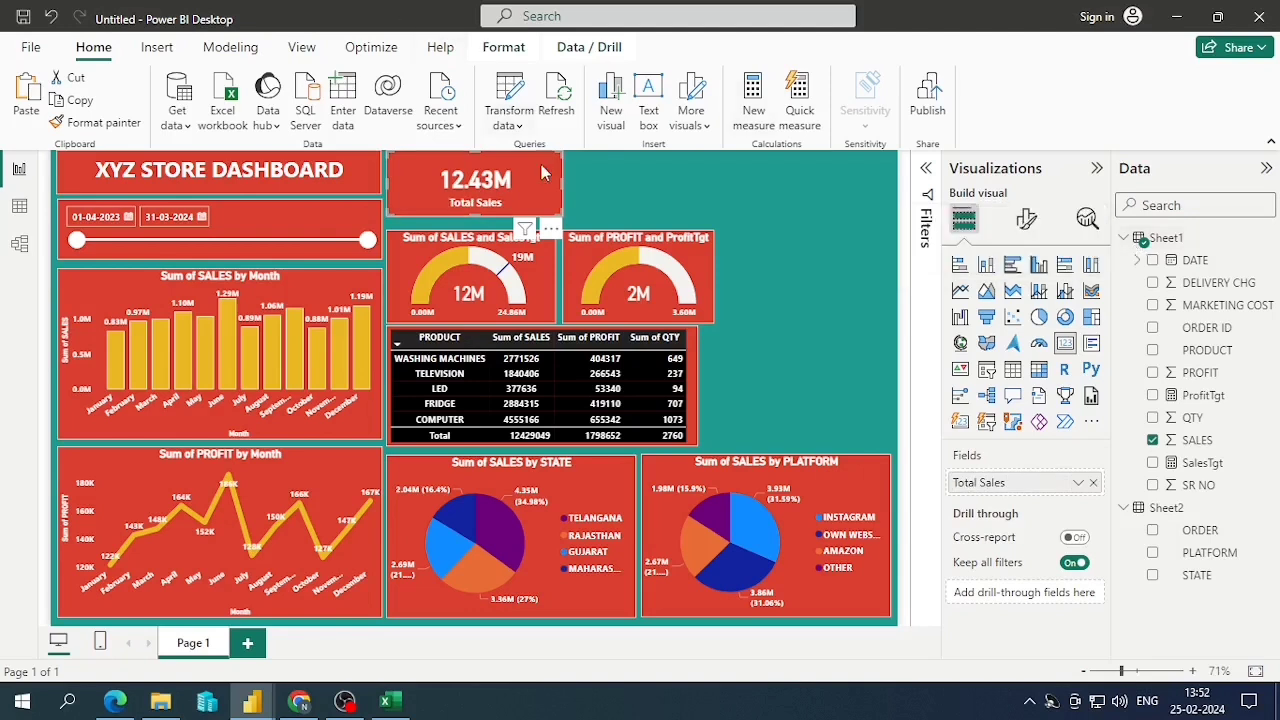
Make the Total Sales card slightly taller and much narrower, and nudge it down to just above the sales gauge
{"action": "left_click", "coordinate": [588, 203]}
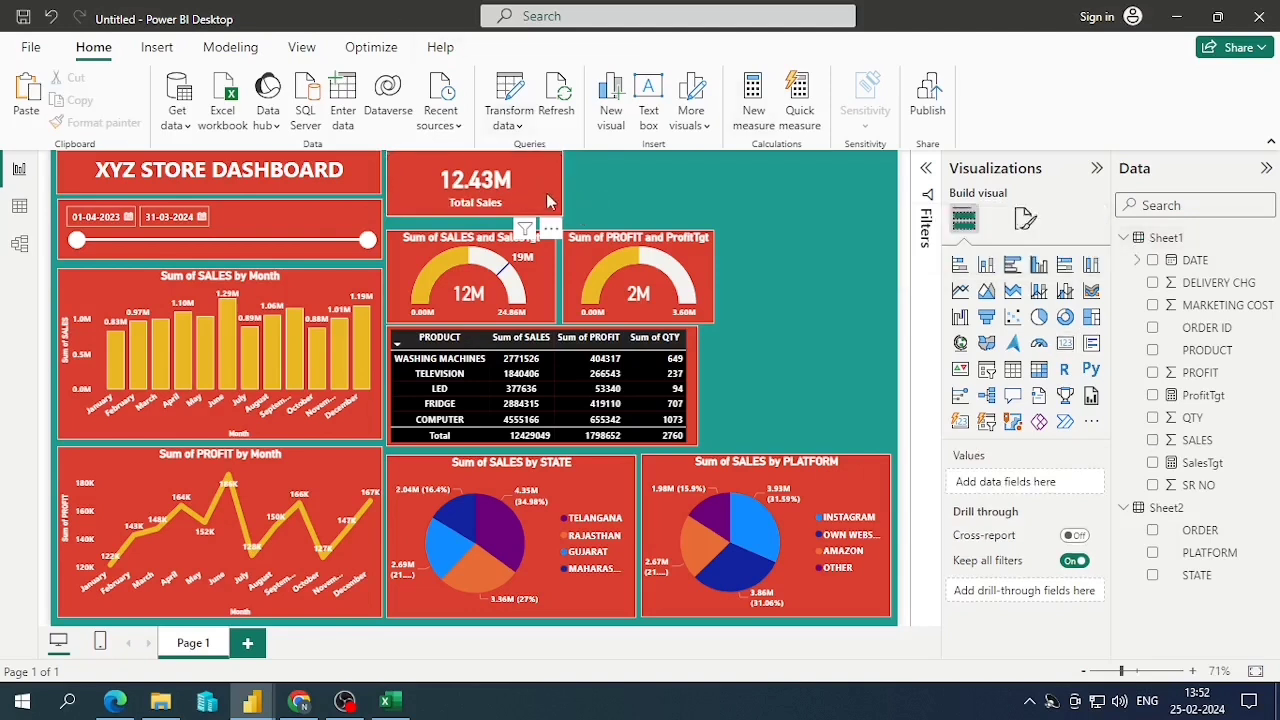
{"action": "left_click", "coordinate": [476, 216]}
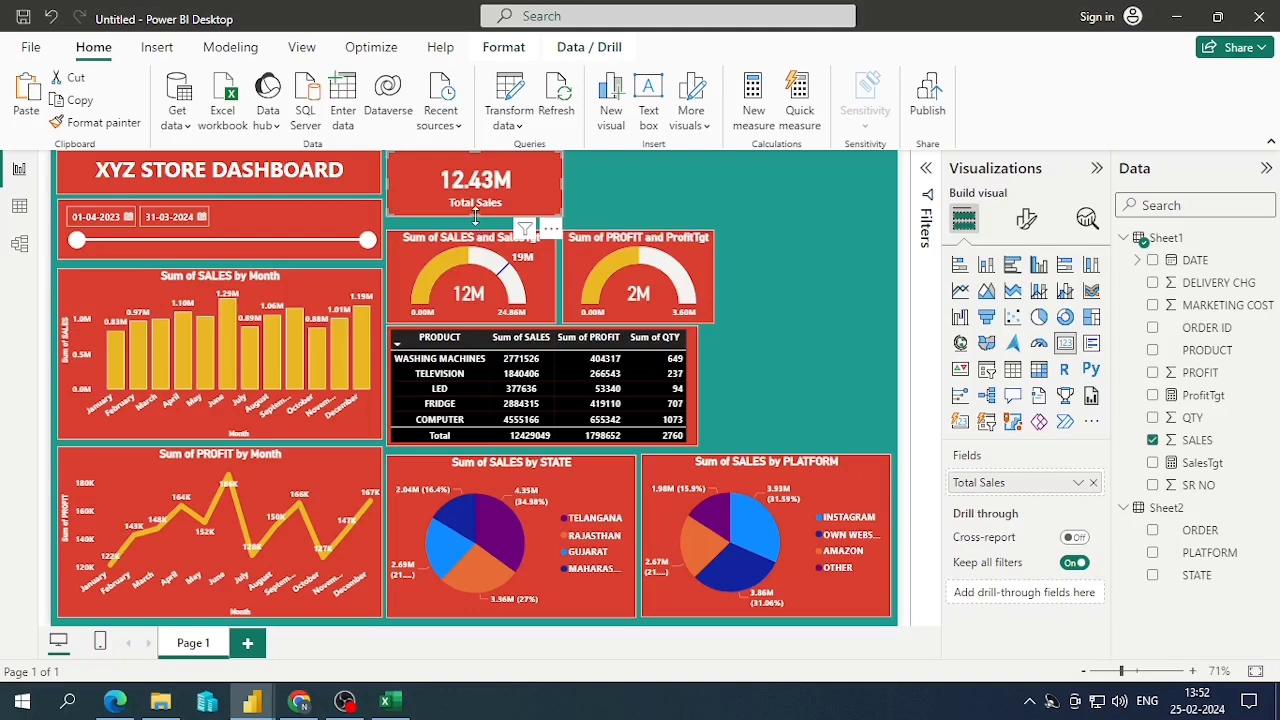
{"action": "left_click_drag", "start_coordinate": [476, 217], "coordinate": [477, 224]}
{"action": "left_click_drag", "start_coordinate": [561, 197], "coordinate": [488, 188]}
{"action": "key", "text": "Down"}
{"action": "key", "text": "Down"}
{"action": "key", "text": "Down"}
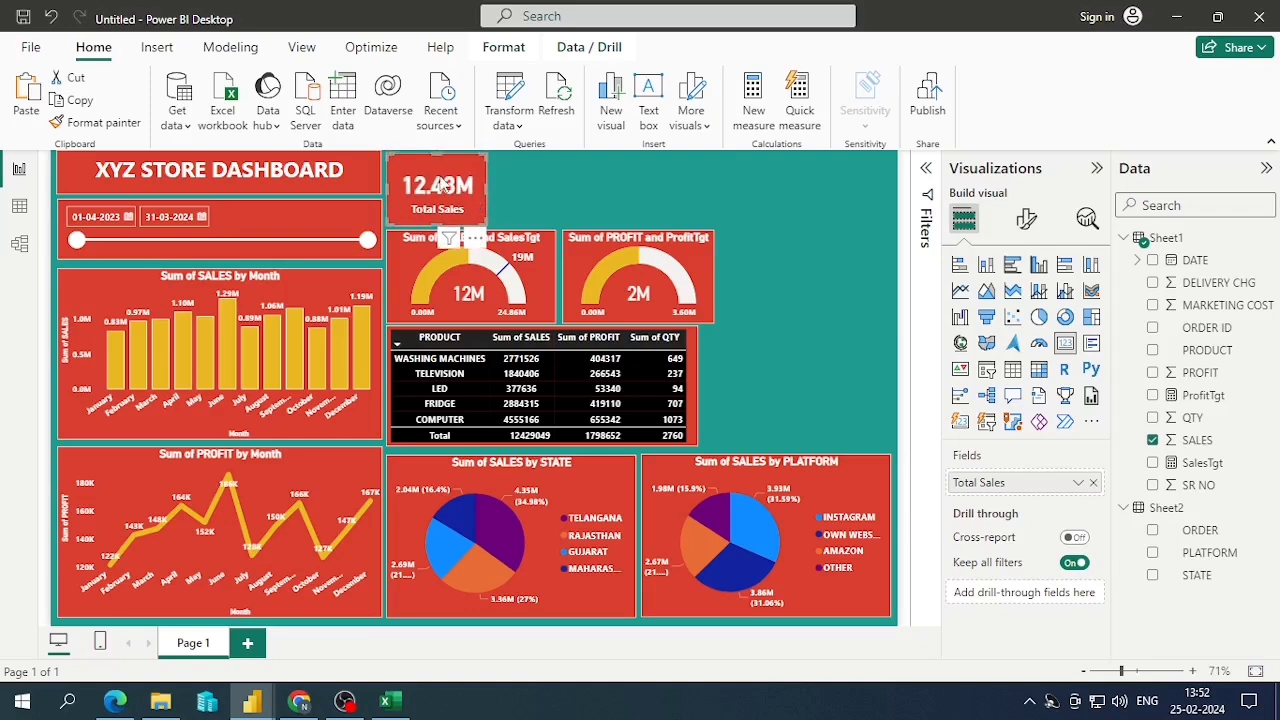
Duplicate the Total Sales card and place the copy directly beside the original
{"action": "left_click", "coordinate": [557, 179]}
{"action": "left_click", "coordinate": [459, 198]}
{"action": "key", "text": "ctrl+v"}
{"action": "left_click_drag", "start_coordinate": [463, 193], "coordinate": [566, 194]}
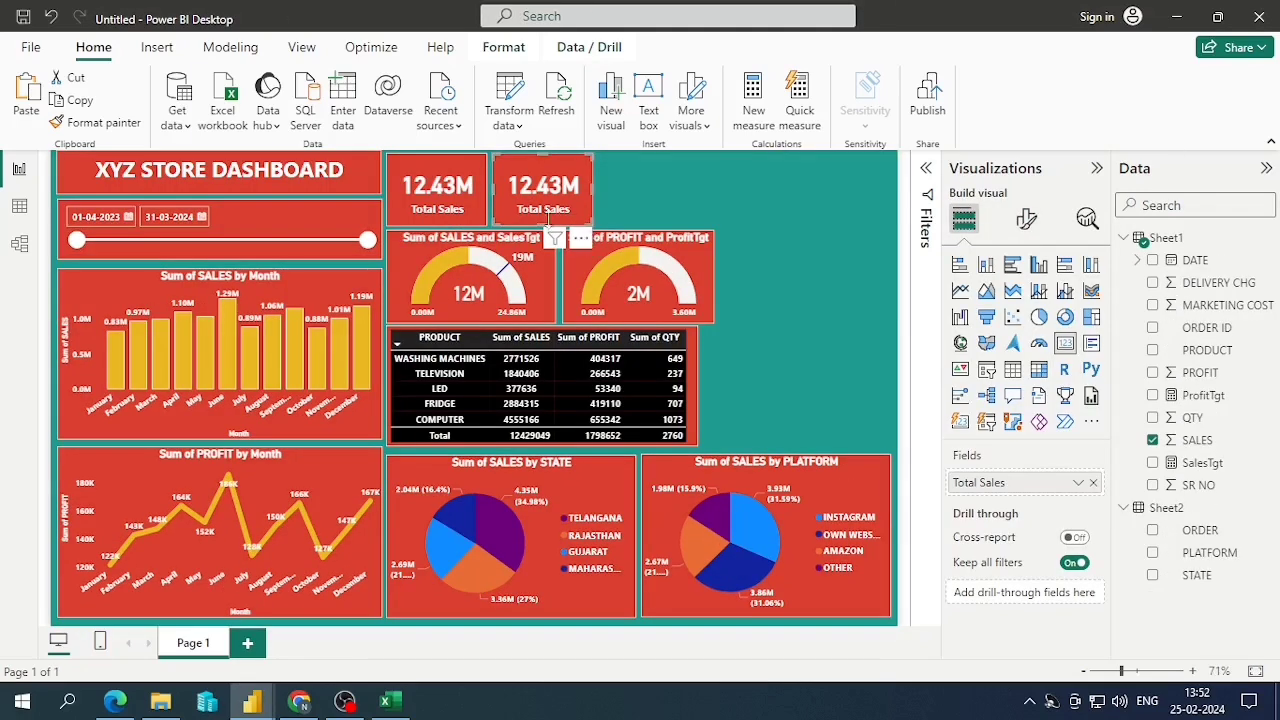
Set the original Total Sales card's callout value decimal places to 0
{"action": "left_click", "coordinate": [479, 205]}
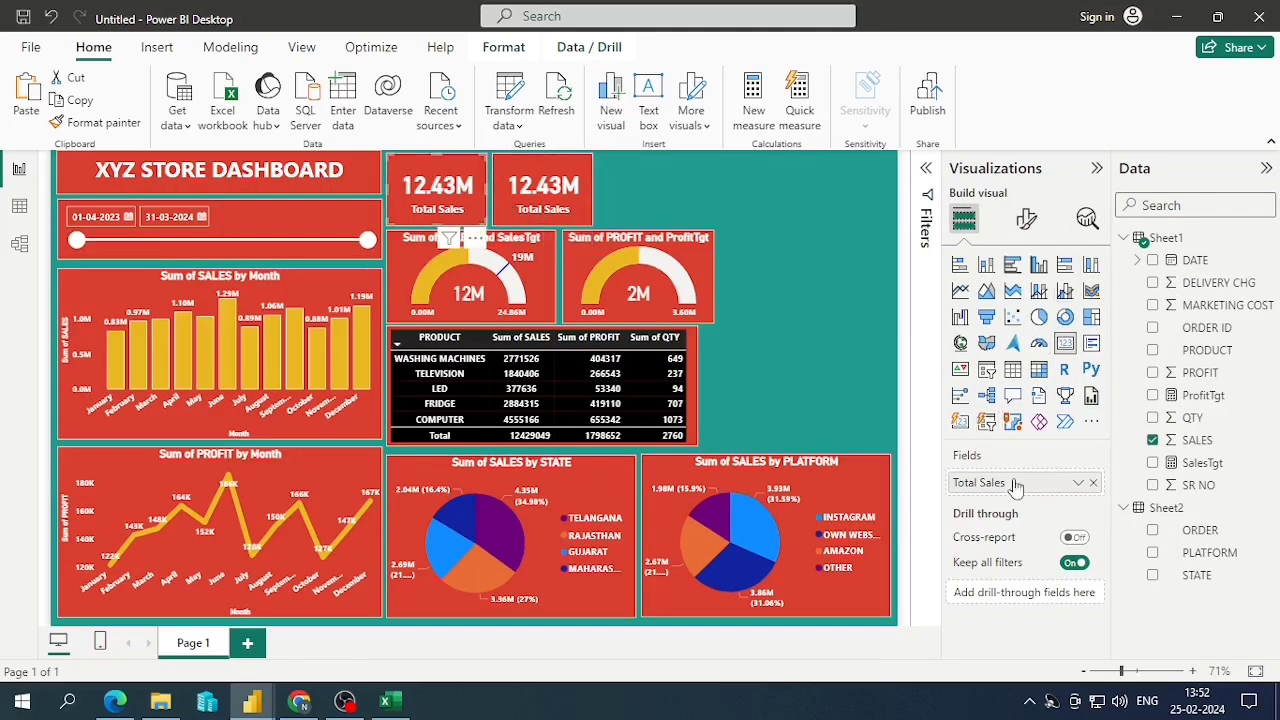
{"action": "left_click", "coordinate": [1025, 220]}
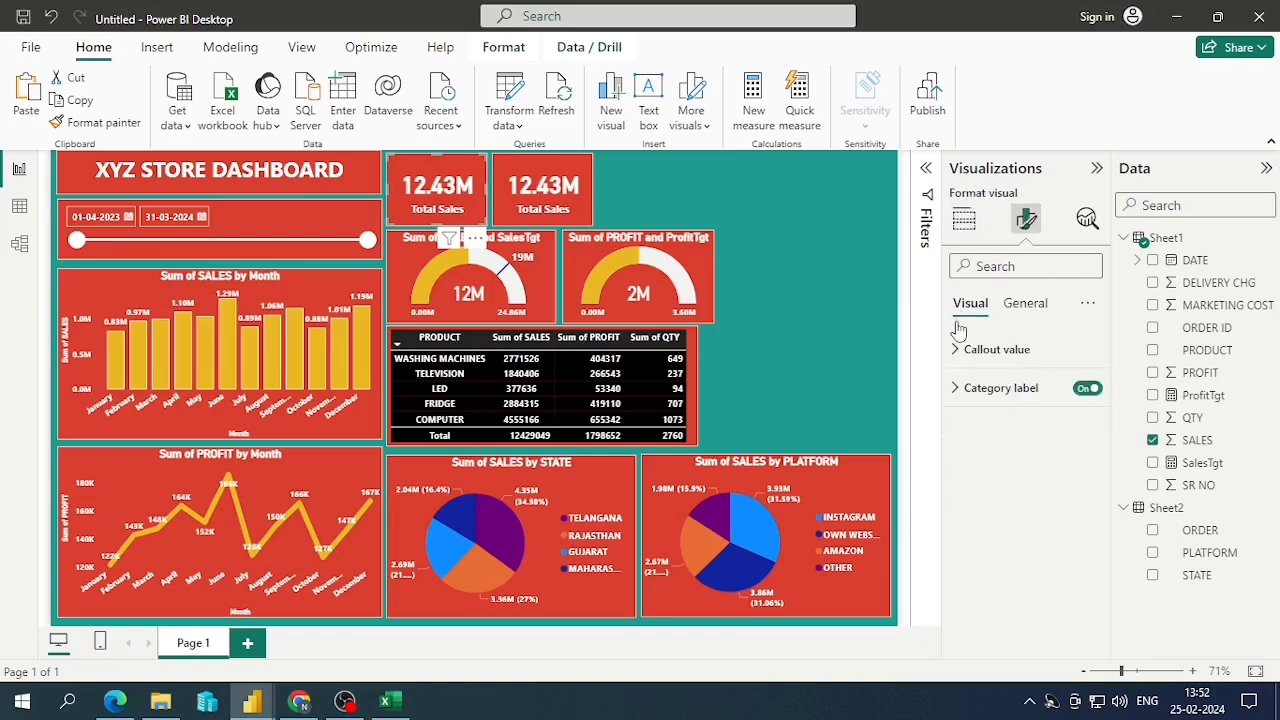
{"action": "left_click", "coordinate": [962, 360]}
{"action": "scroll", "coordinate": [1010, 480], "scroll_direction": "down", "scroll_amount": 2}
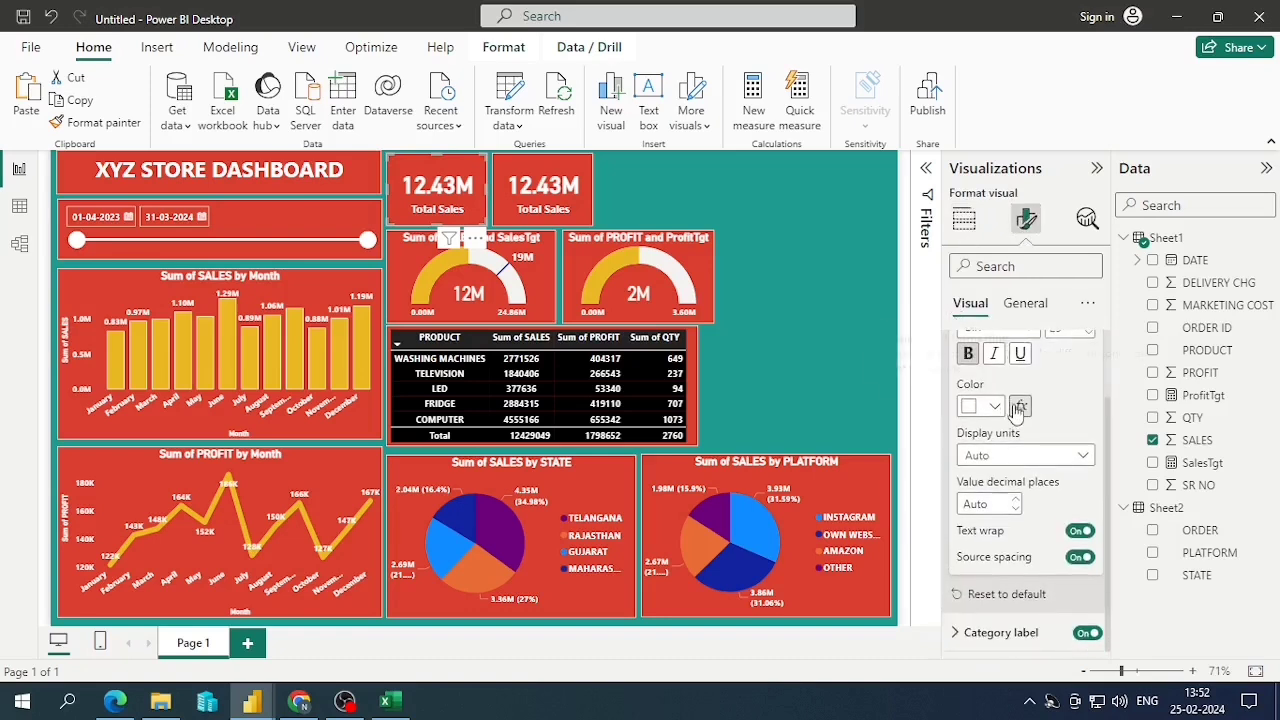
{"action": "left_click", "coordinate": [1017, 508]}
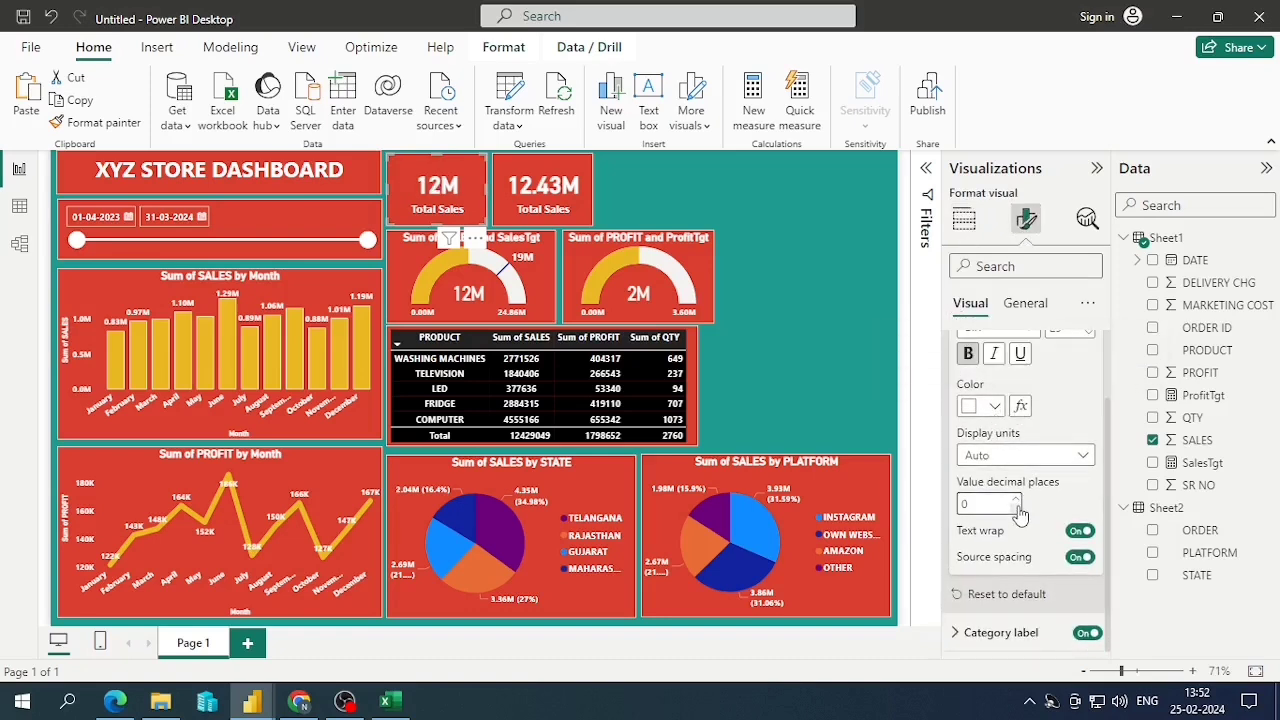
Replace the SALES field with QTY in the second KPI card, beside the Total Sales card
{"action": "left_click", "coordinate": [543, 192]}
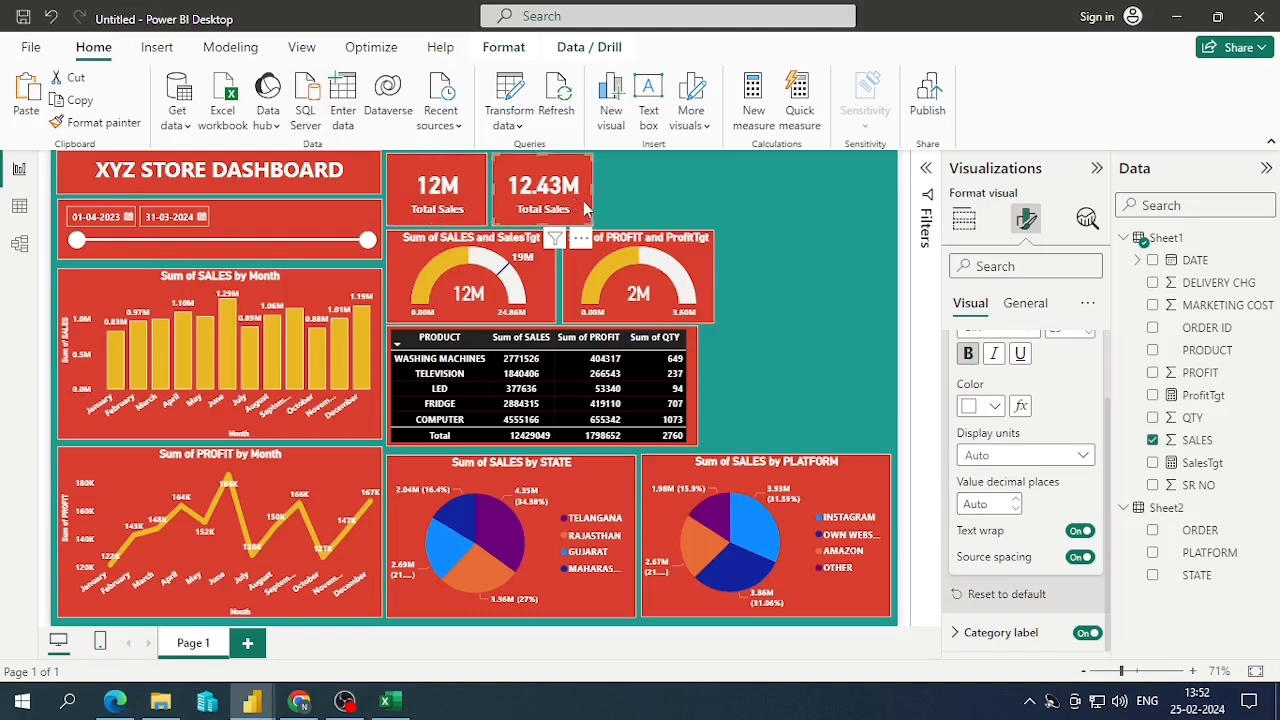
{"action": "left_click", "coordinate": [1163, 446]}
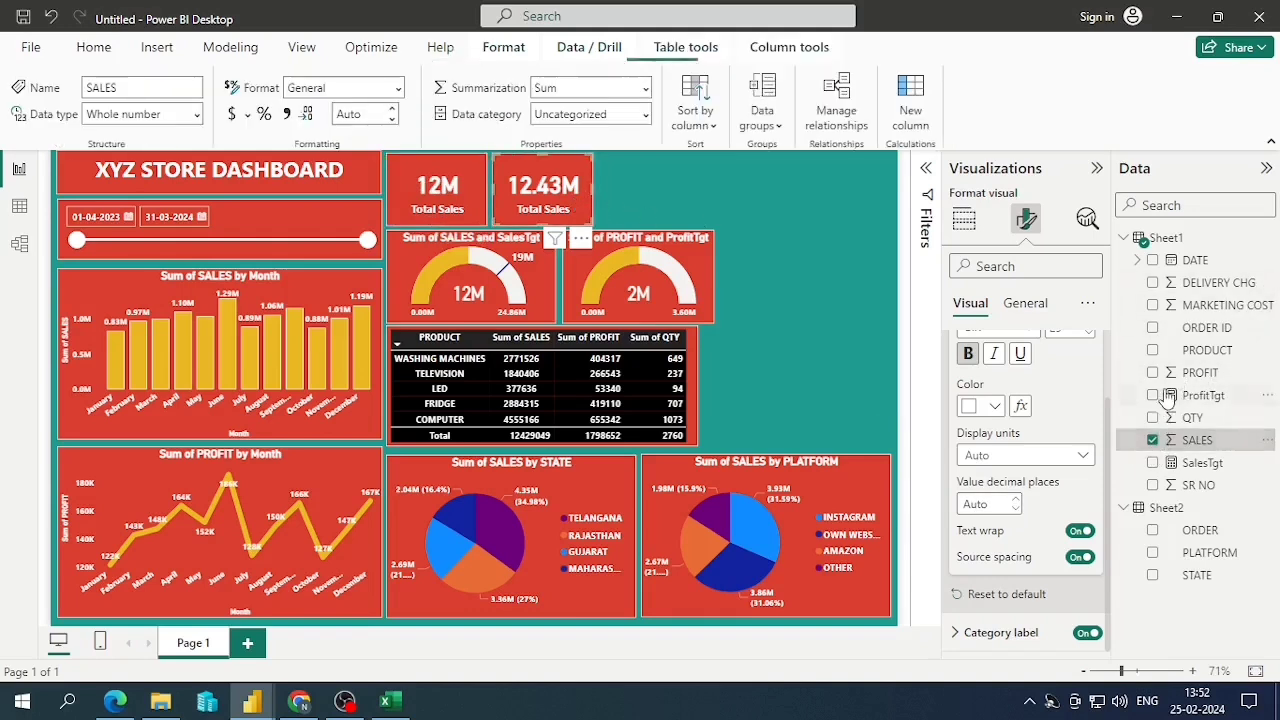
{"action": "left_click", "coordinate": [1153, 440]}
{"action": "left_click", "coordinate": [1153, 418]}
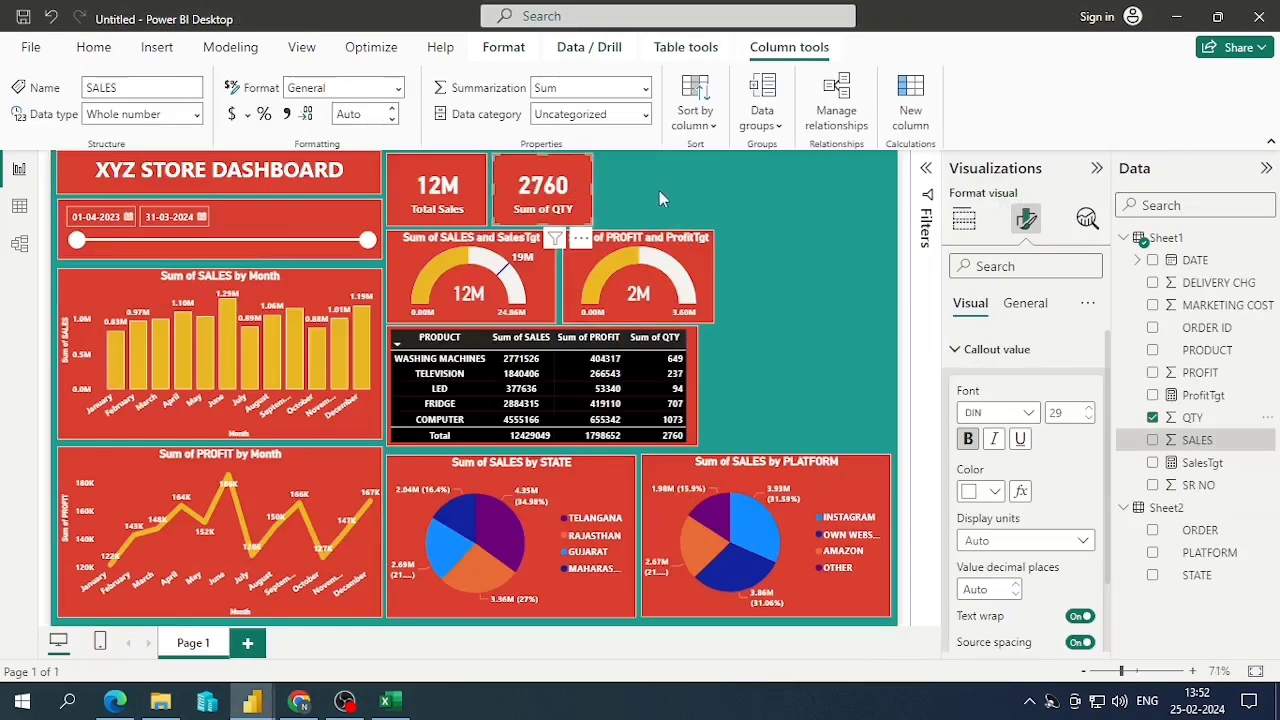
Duplicate the Sum of QTY card and place the copy directly beside it as the third KPI card
{"action": "left_click", "coordinate": [582, 183]}
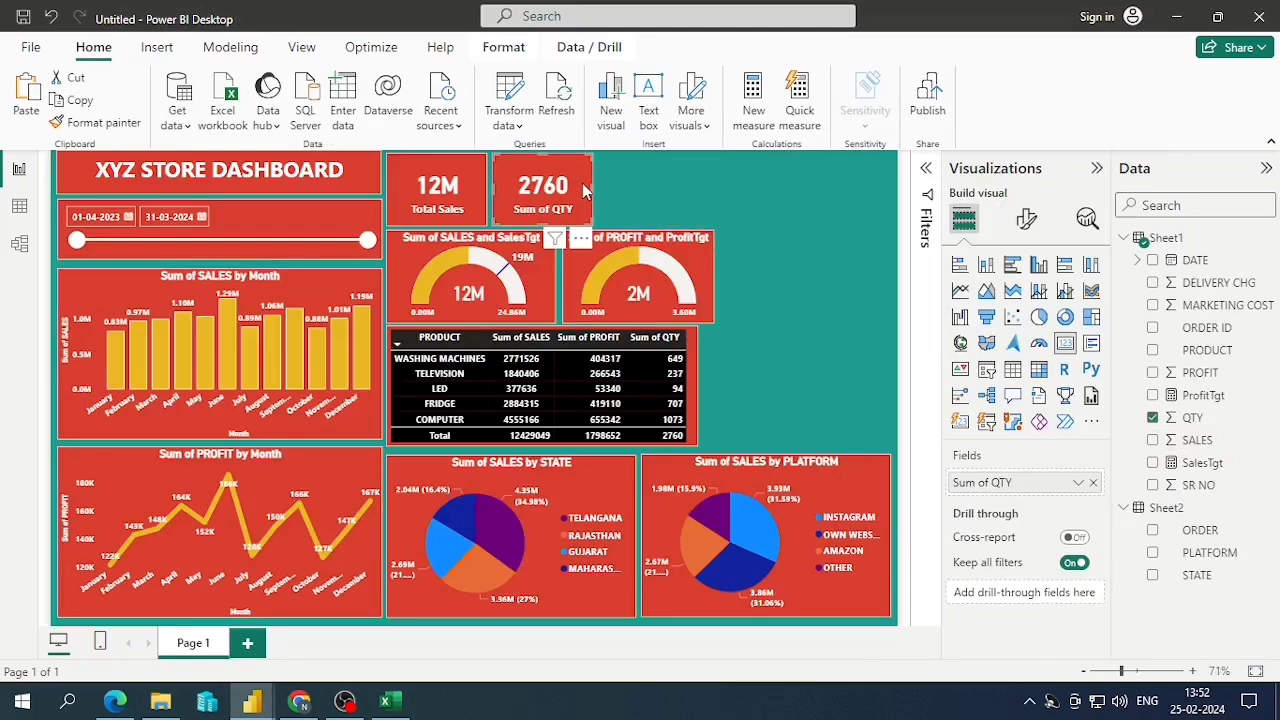
{"action": "key", "text": "ctrl+c"}
{"action": "key", "text": "ctrl+v"}
{"action": "left_click_drag", "start_coordinate": [582, 190], "coordinate": [672, 190]}
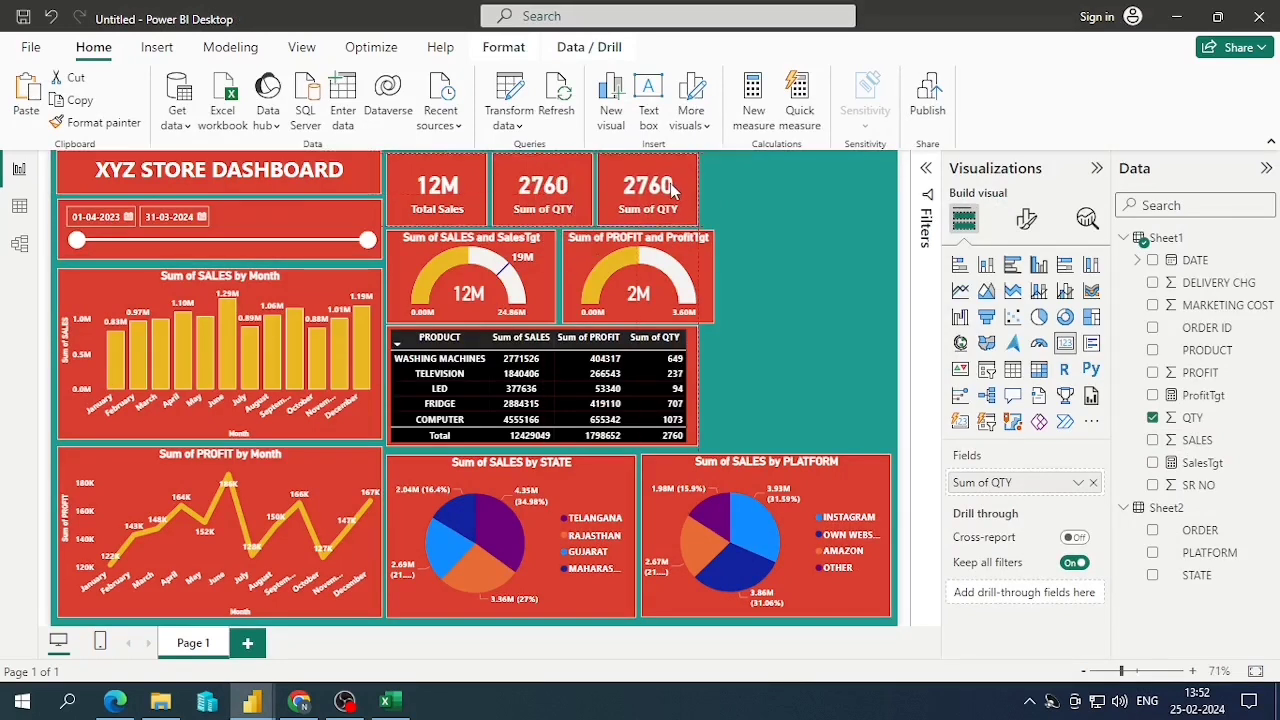
Replace QTY with PROFIT in the third KPI card and set its callout value decimal places to 0
{"action": "left_click", "coordinate": [1026, 218]}
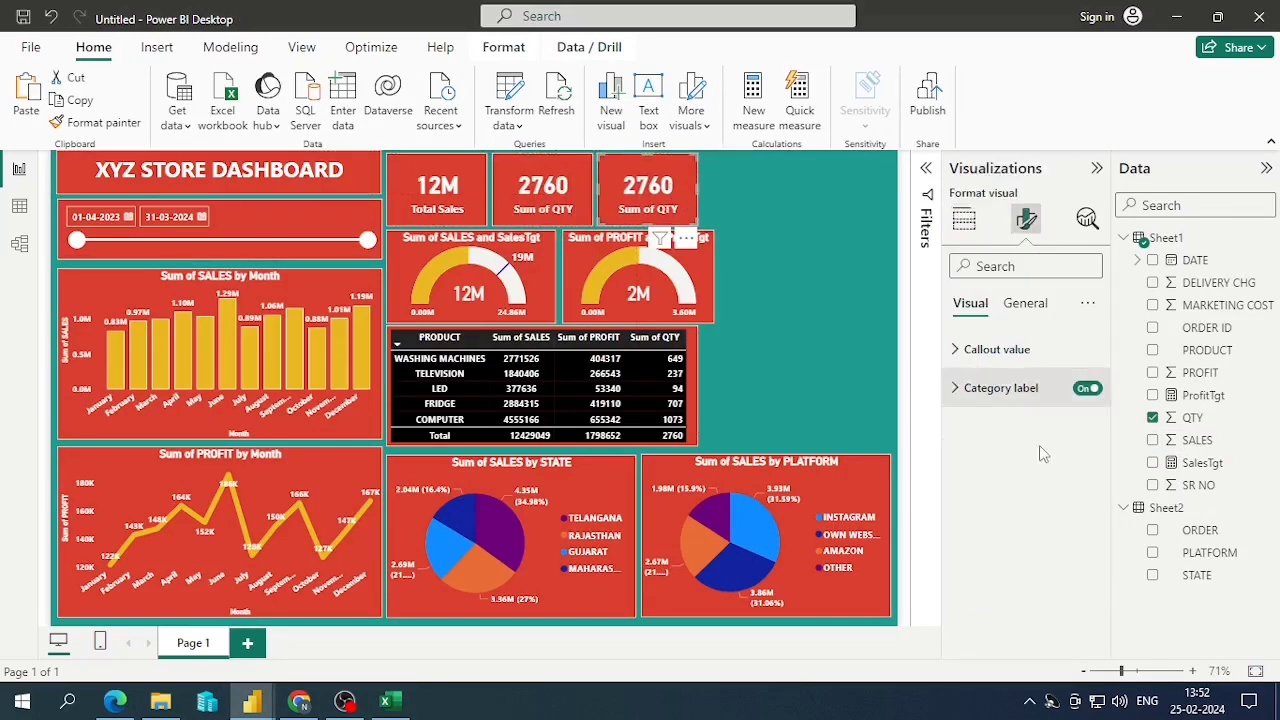
{"action": "left_click", "coordinate": [975, 349]}
{"action": "scroll", "coordinate": [1042, 448], "scroll_direction": "down", "scroll_amount": 1}
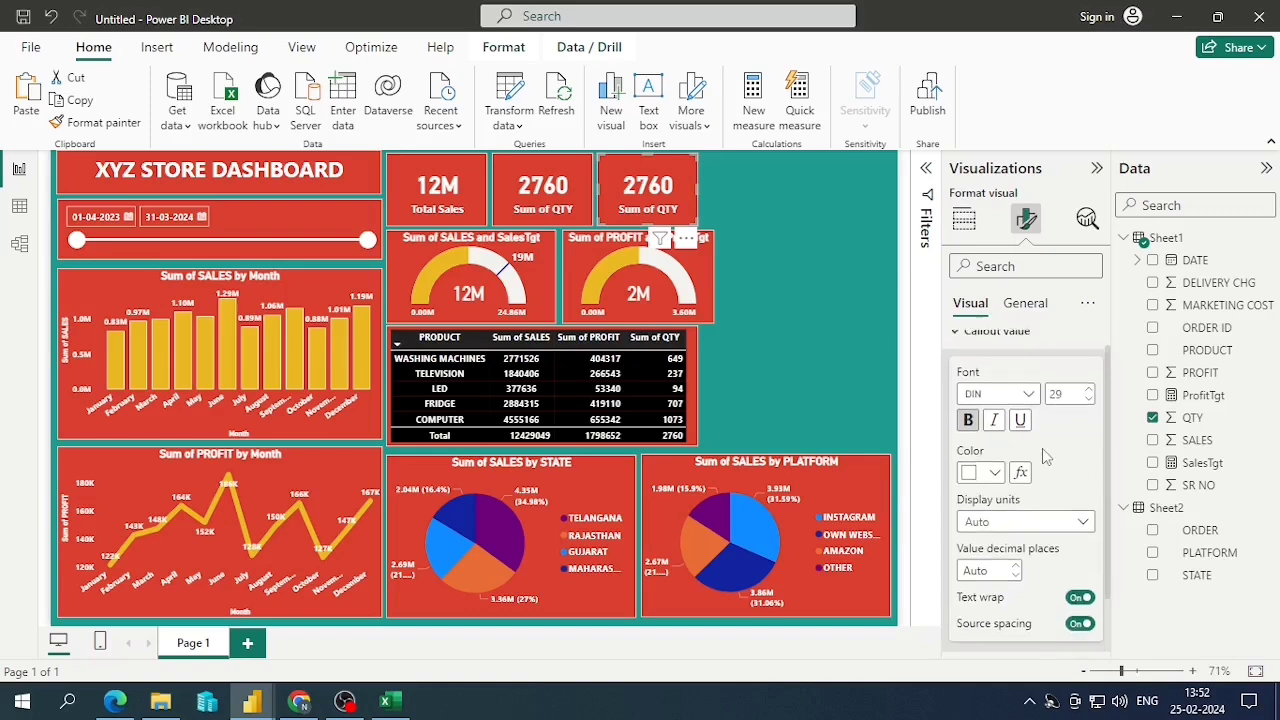
{"action": "scroll", "coordinate": [1042, 448], "scroll_direction": "up", "scroll_amount": 1}
{"action": "left_click", "coordinate": [1183, 420]}
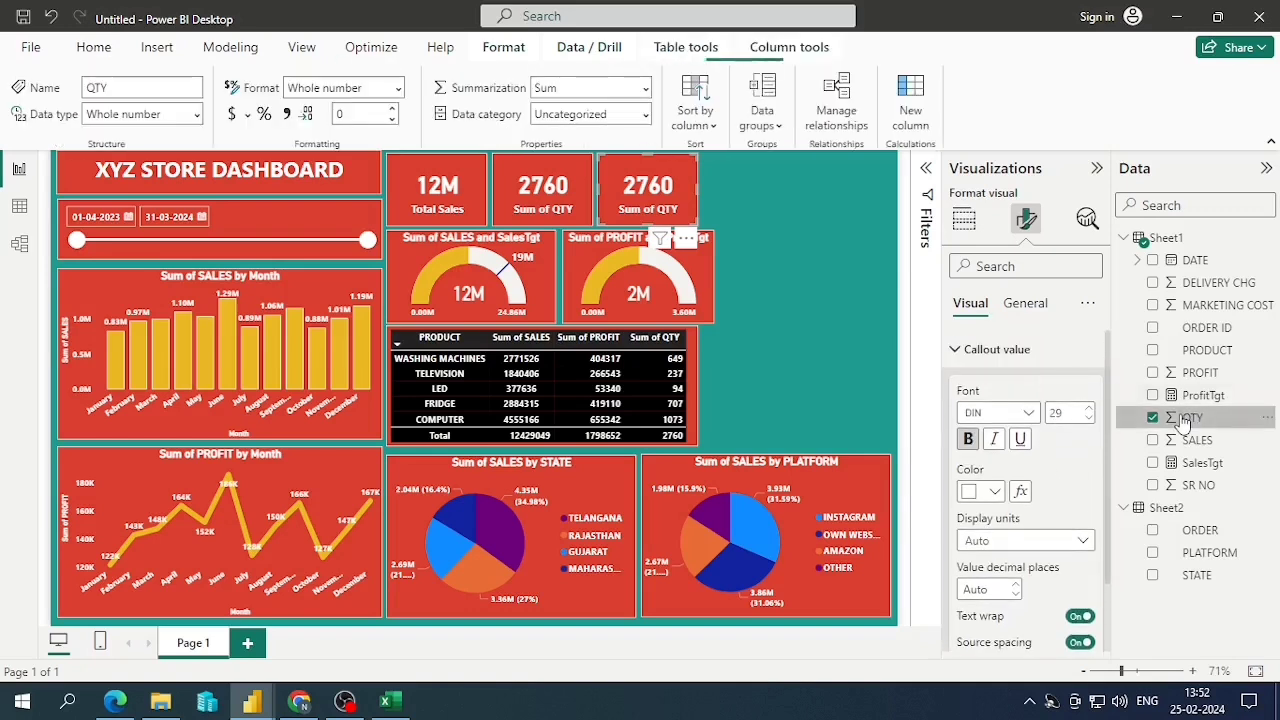
{"action": "left_click", "coordinate": [1153, 417]}
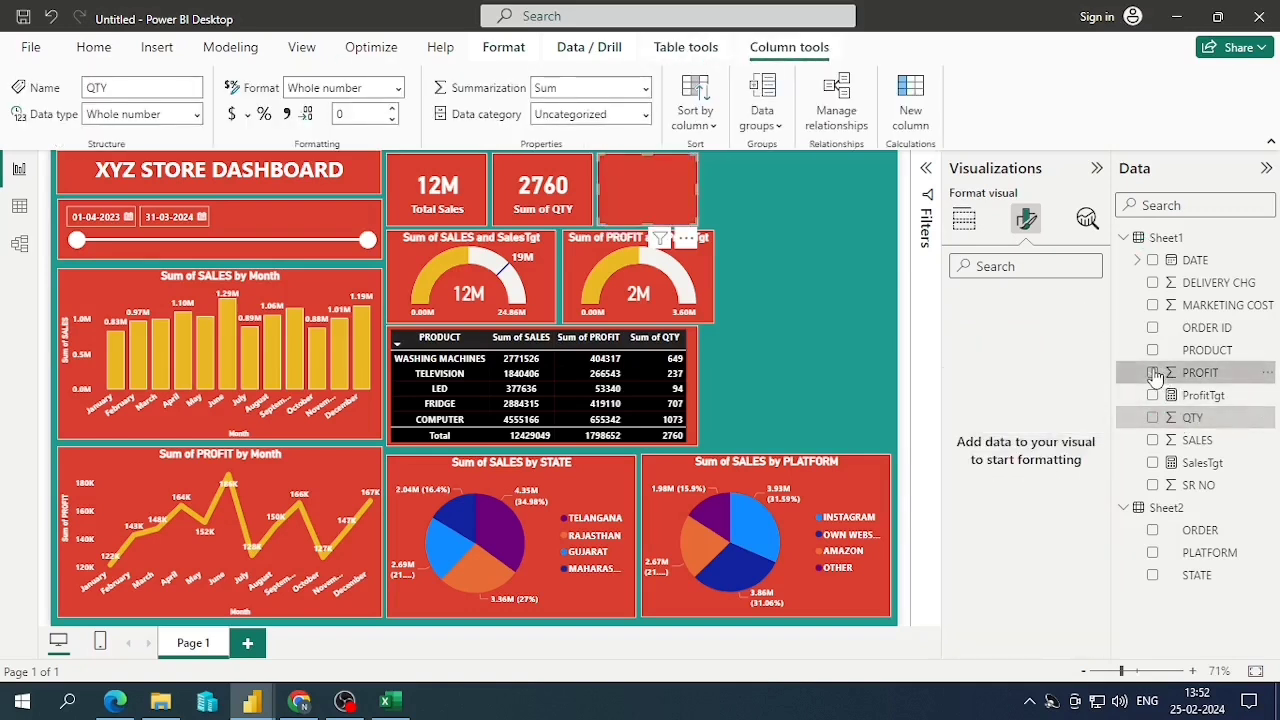
{"action": "left_click", "coordinate": [1153, 372]}
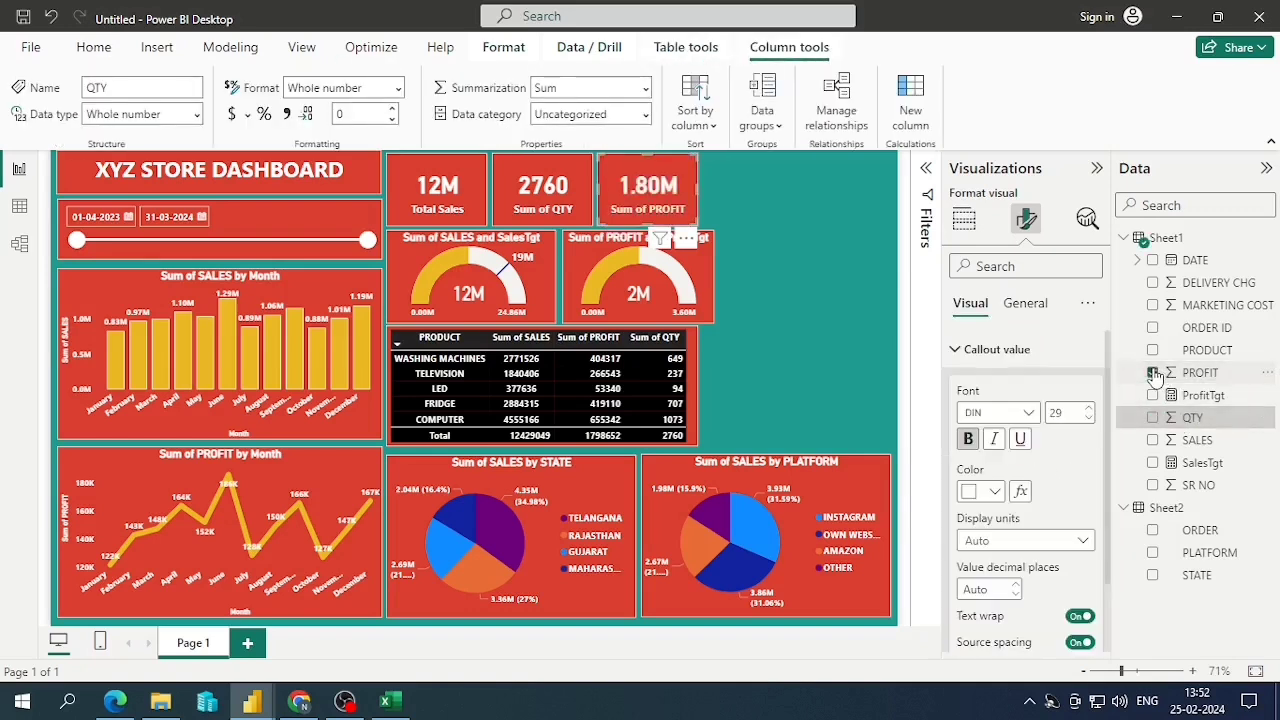
{"action": "left_click", "coordinate": [1016, 594]}
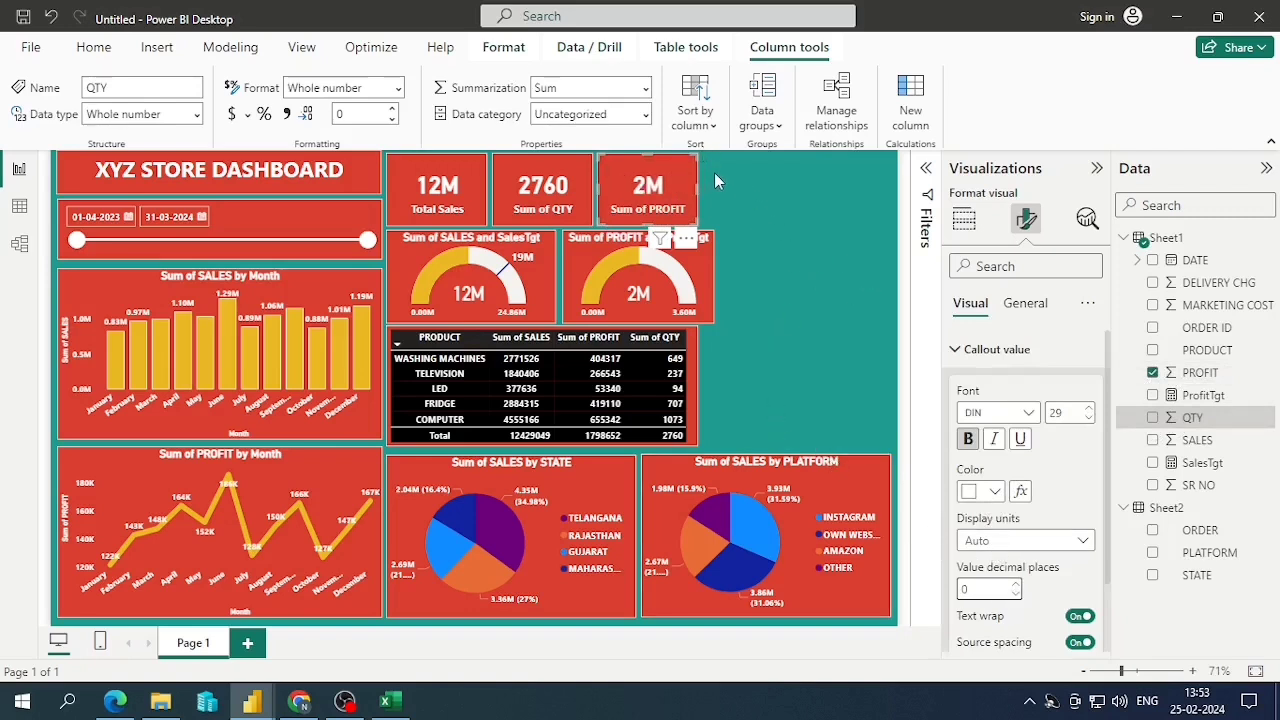
Duplicate the Sum of PROFIT card and place the copy directly beside it as the fourth KPI card
{"action": "key", "text": "ctrl+c"}
{"action": "key", "text": "ctrl+v"}
{"action": "left_click_drag", "start_coordinate": [690, 190], "coordinate": [783, 189]}
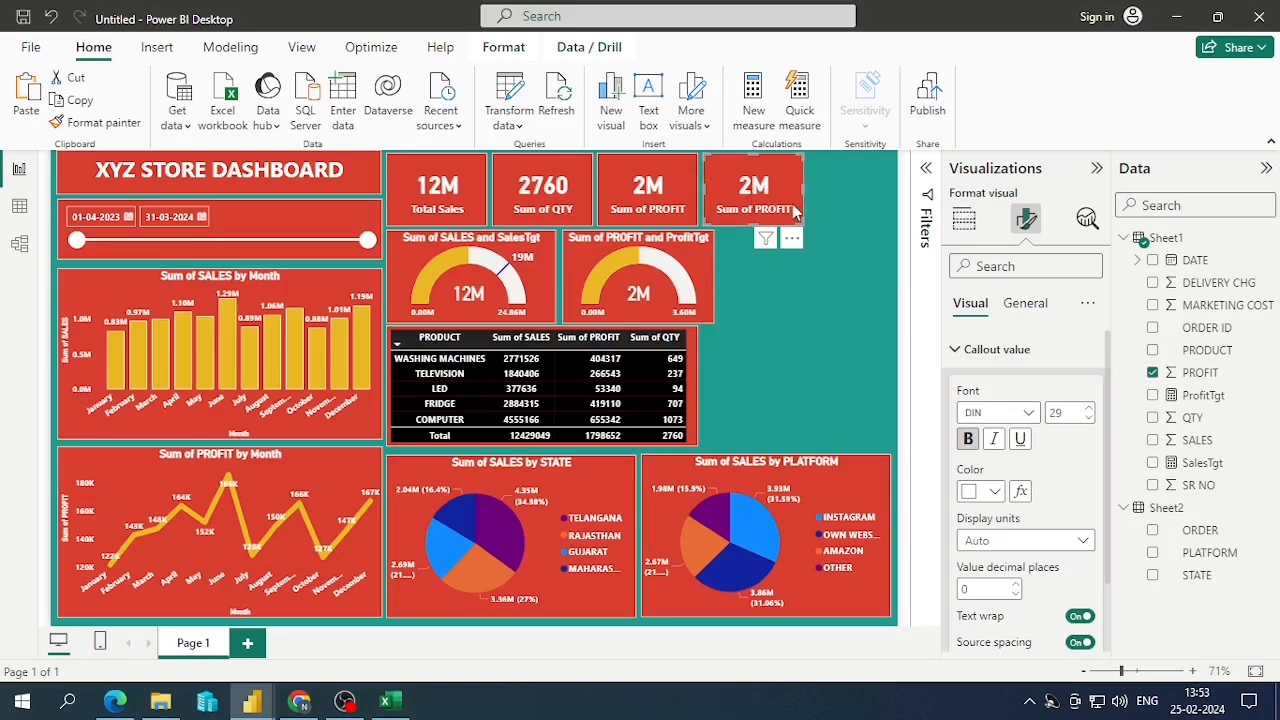
Replace PROFIT with ORDER ID in the fourth KPI card and summarize it as Count (Distinct)
{"action": "left_click", "coordinate": [1152, 372]}
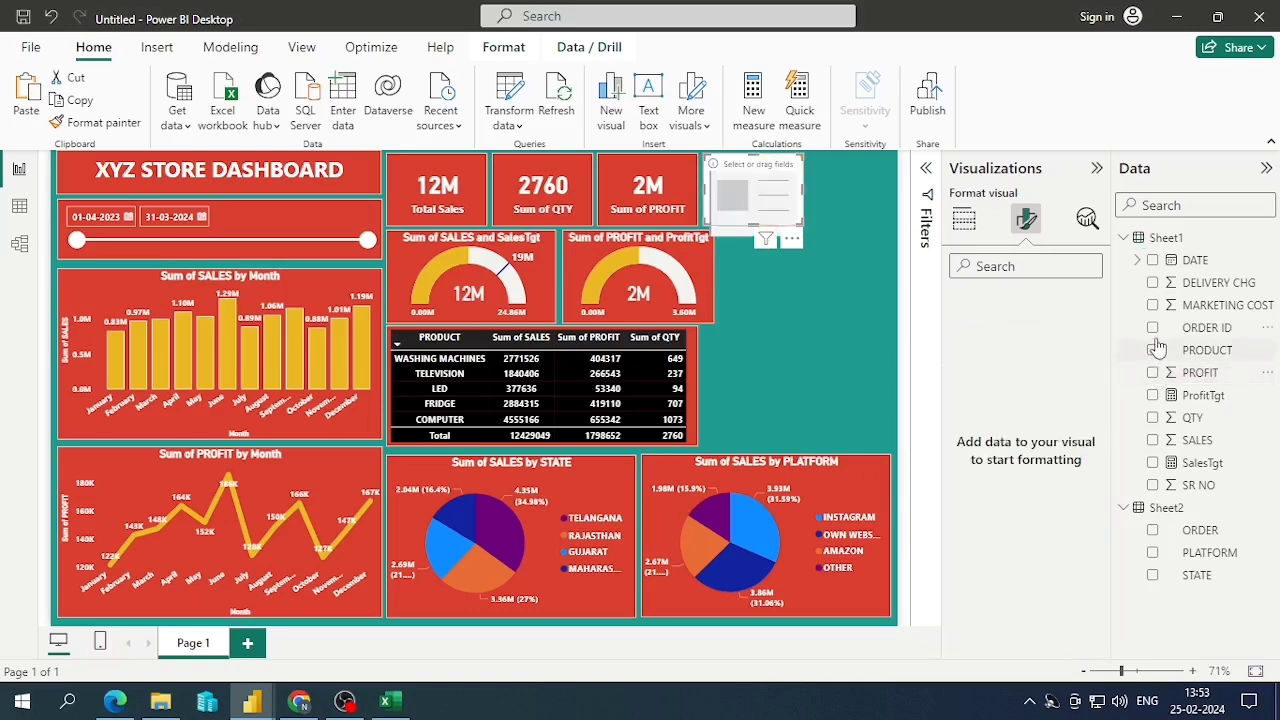
{"action": "left_click", "coordinate": [1153, 330]}
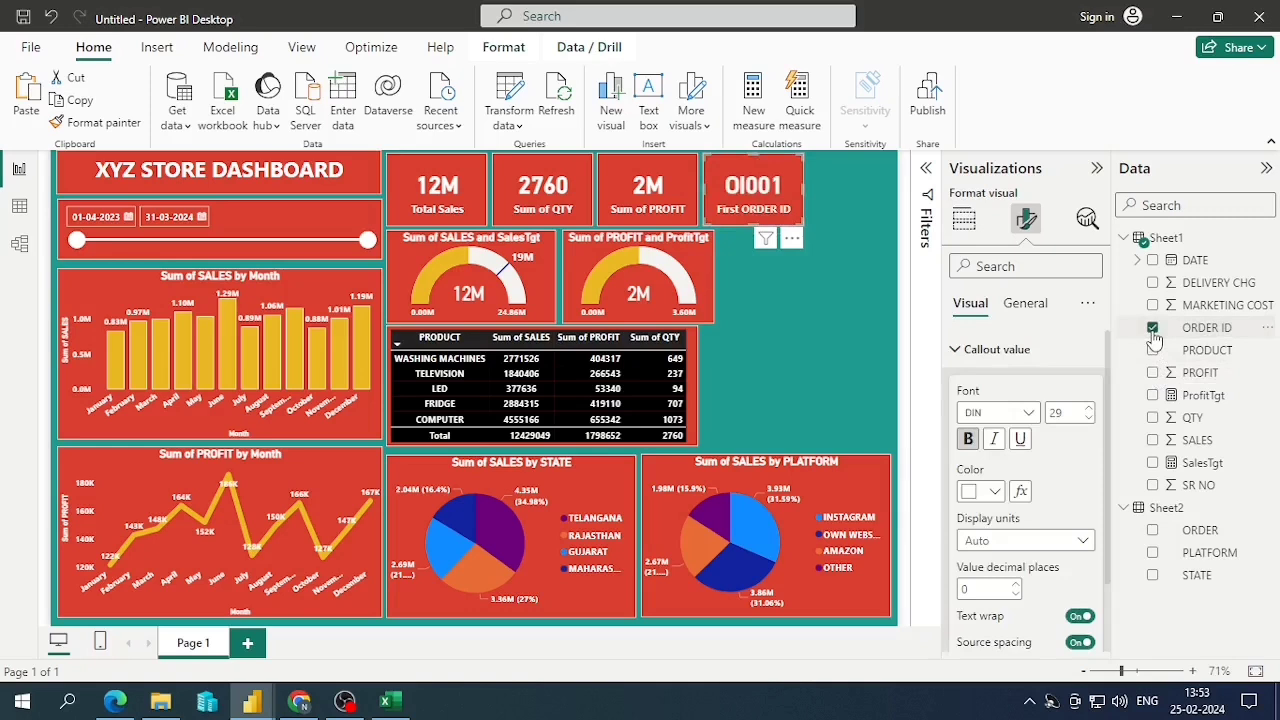
{"action": "left_click", "coordinate": [964, 222]}
{"action": "left_click", "coordinate": [1078, 483]}
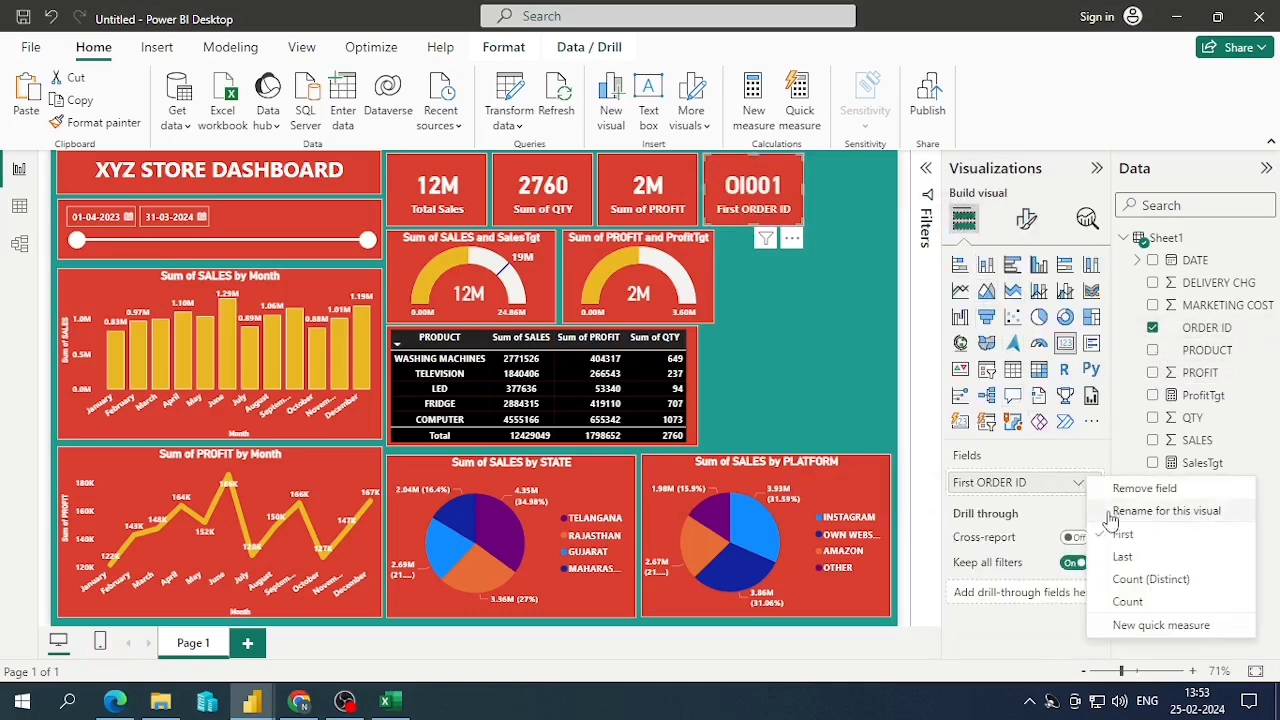
{"action": "left_click", "coordinate": [1131, 579]}
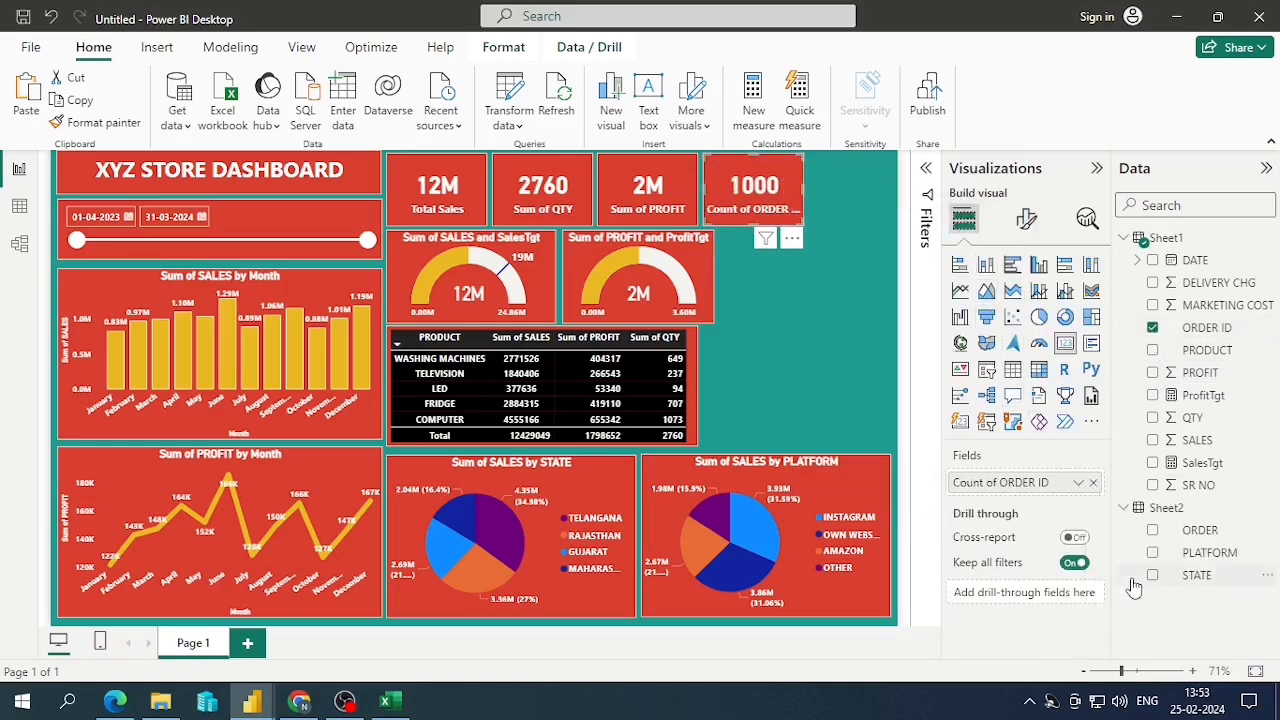
Rename the fourth card's Count of ORDER ID field to Orders for this visual
{"action": "right_click", "coordinate": [983, 486]}
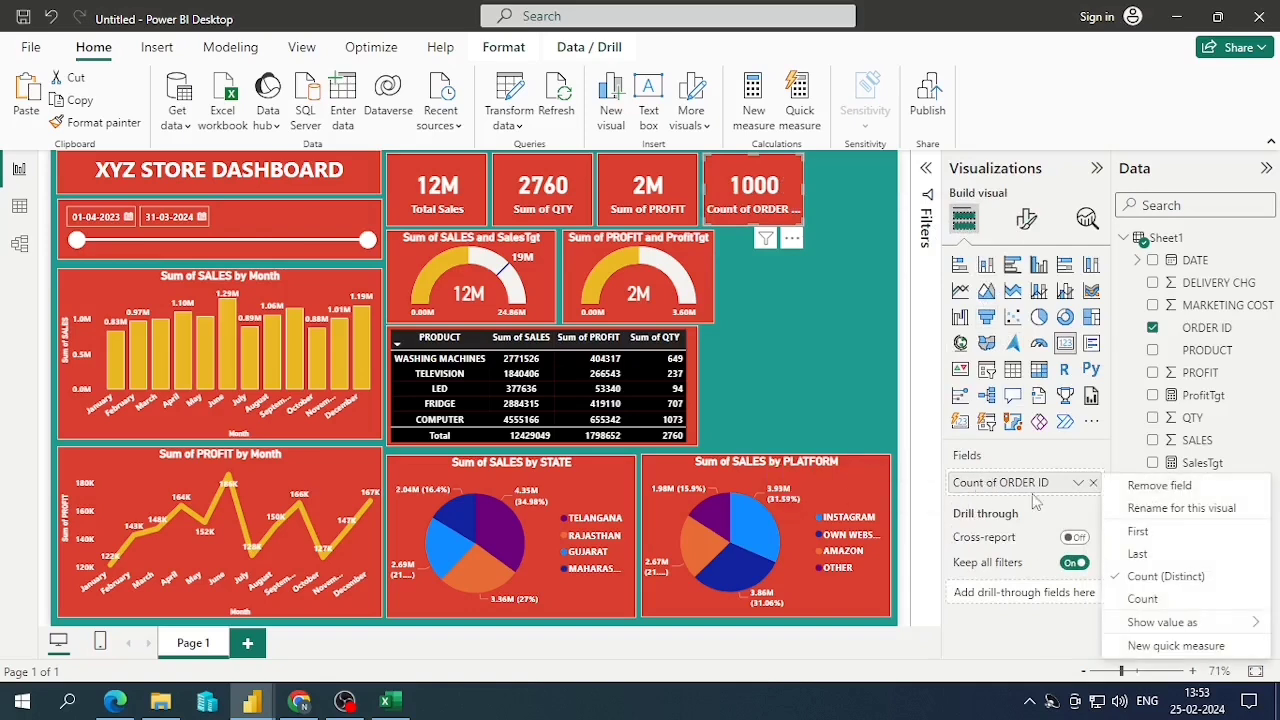
{"action": "left_click", "coordinate": [1131, 510]}
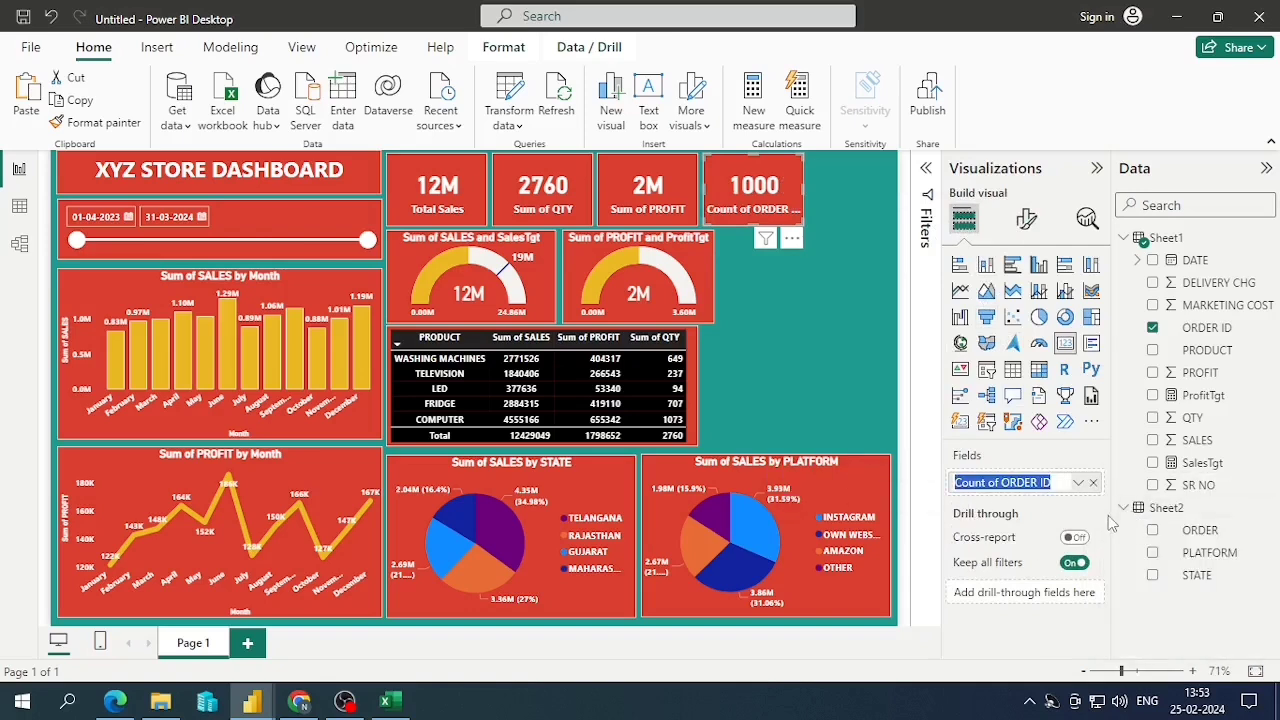
{"action": "type", "text": "Orders"}
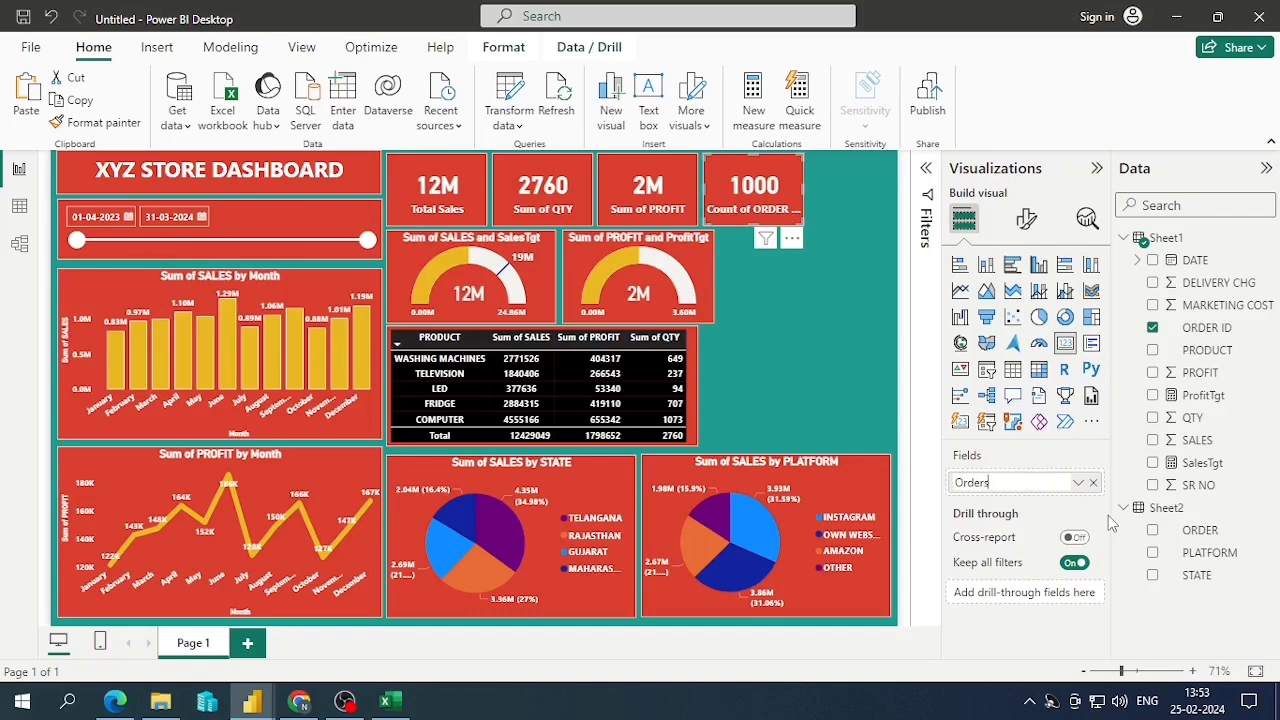
{"action": "key", "text": "Return"}
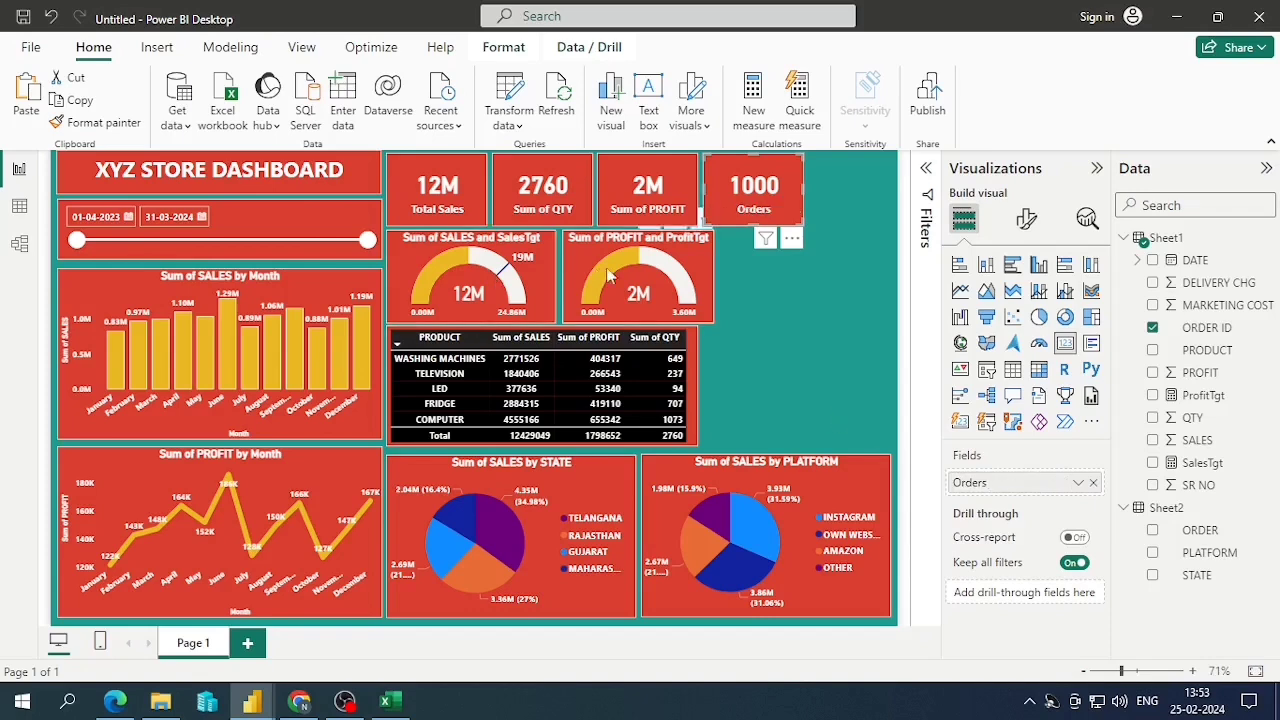
Rename the third card's Sum of PROFIT field to Profit for this visual
{"action": "left_click", "coordinate": [672, 191]}
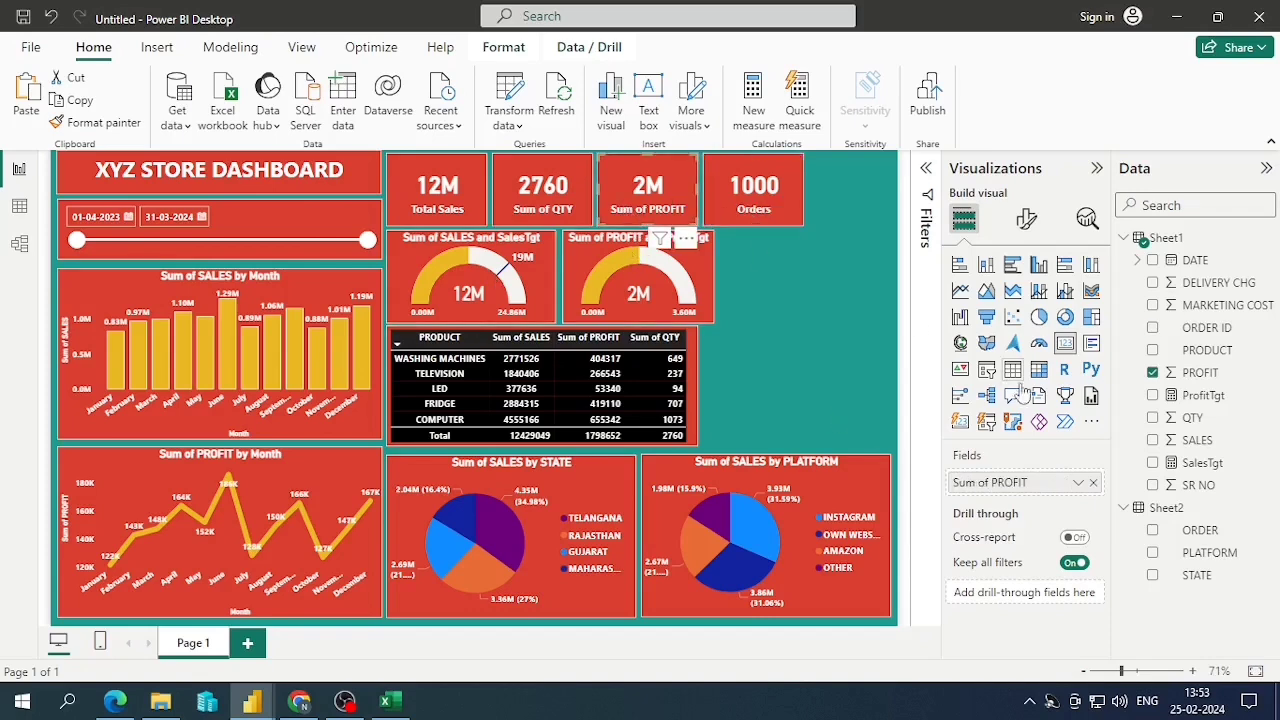
{"action": "right_click", "coordinate": [1008, 484]}
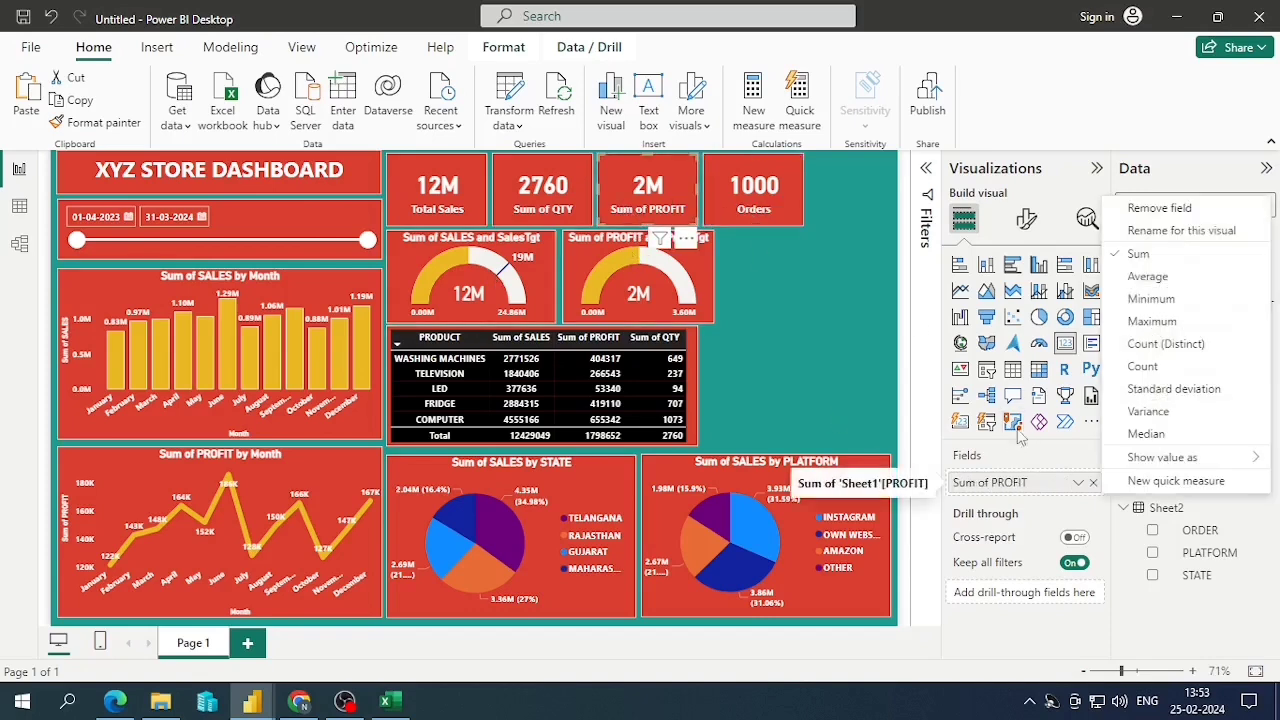
{"action": "left_click", "coordinate": [1168, 231]}
{"action": "type", "text": "Profit"}
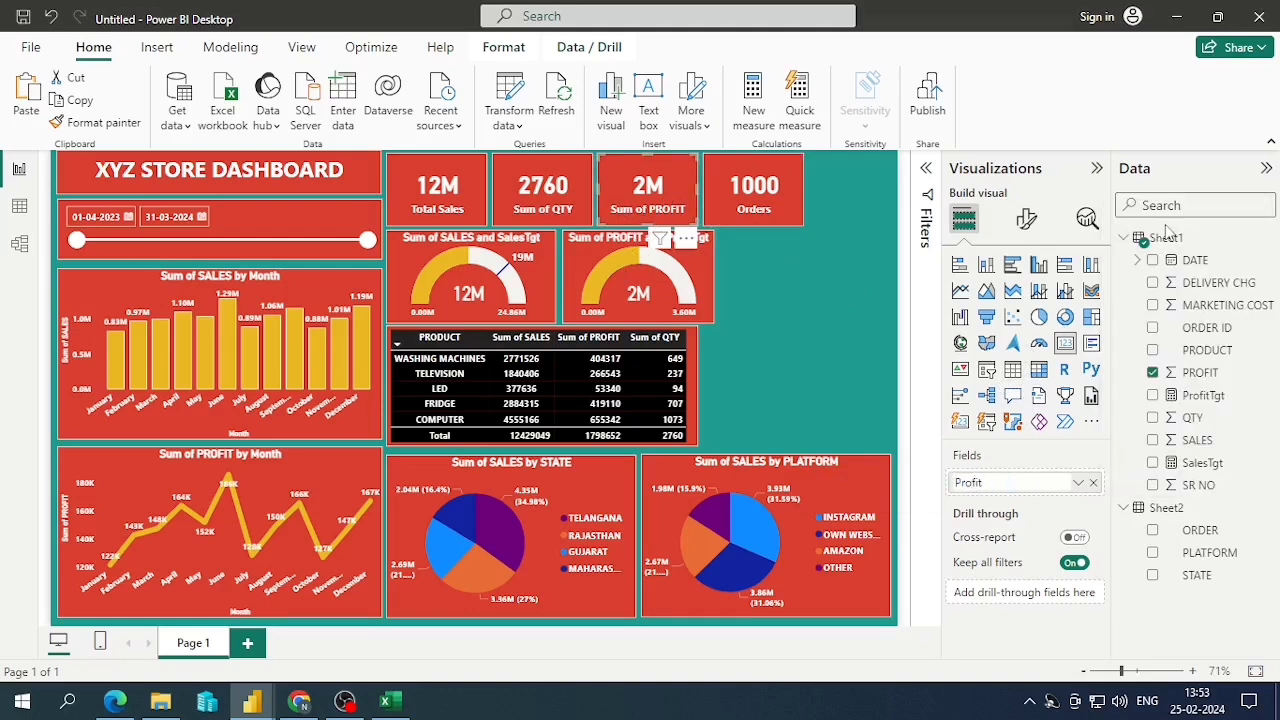
{"action": "key", "text": "Return"}
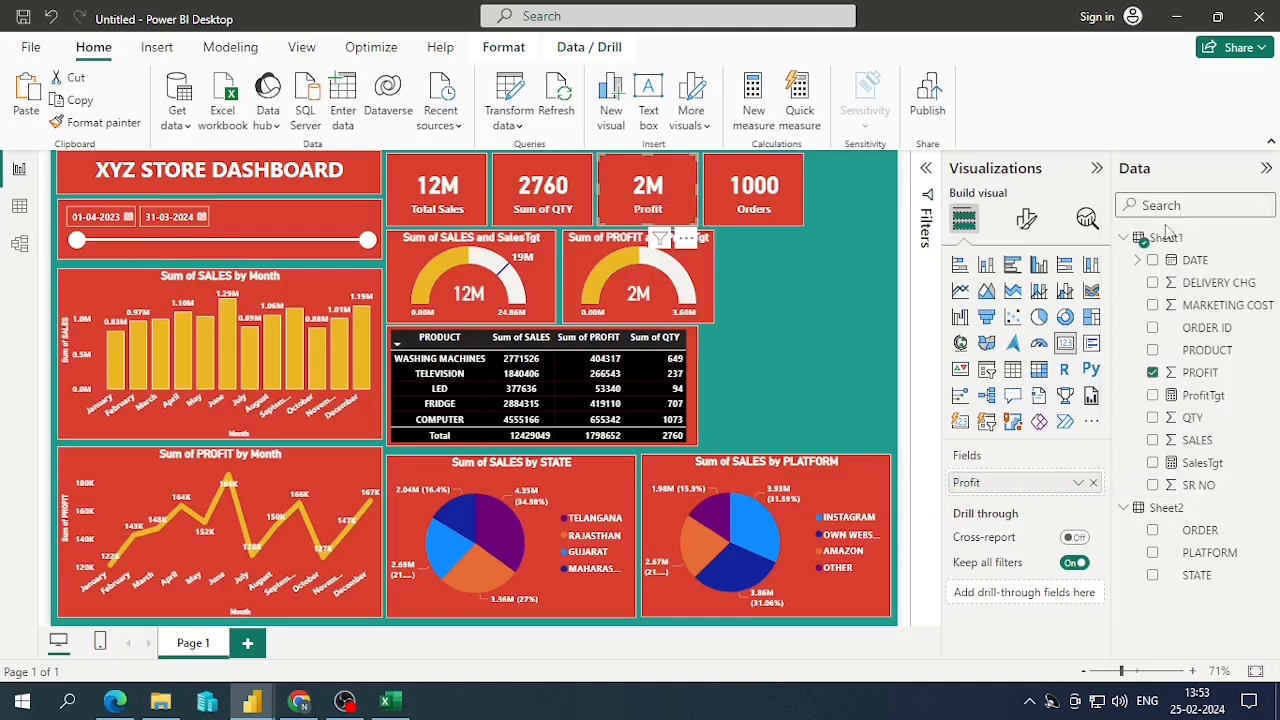
Rename the second card's Sum of QTY field to Total QTY for this visual
{"action": "right_click", "coordinate": [577, 207]}
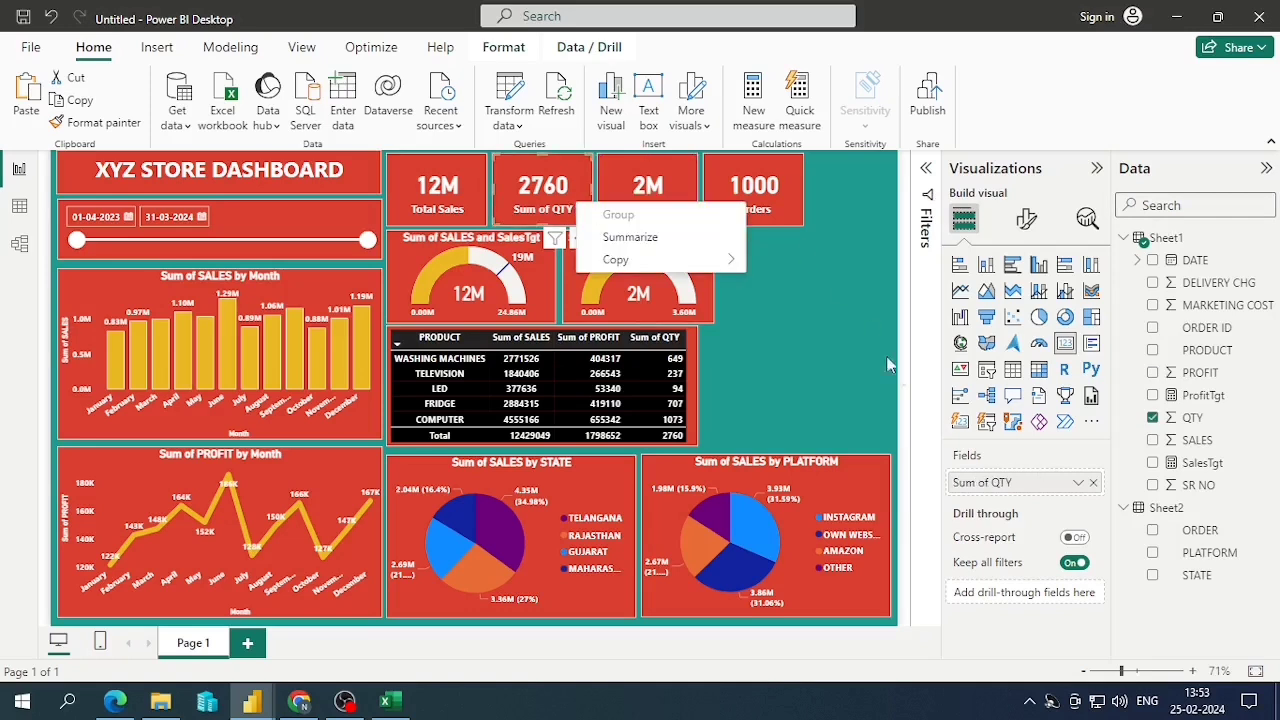
{"action": "right_click", "coordinate": [976, 484]}
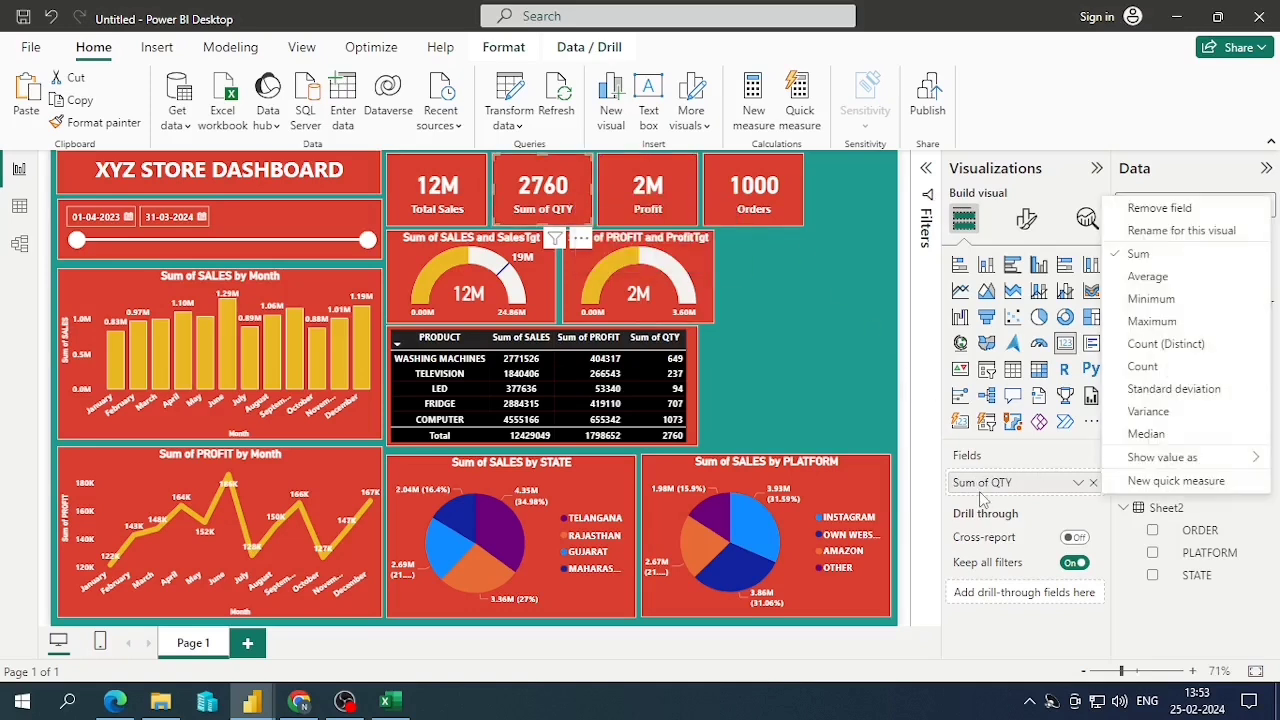
{"action": "left_click", "coordinate": [1155, 230]}
{"action": "type", "text": "Total QT"}
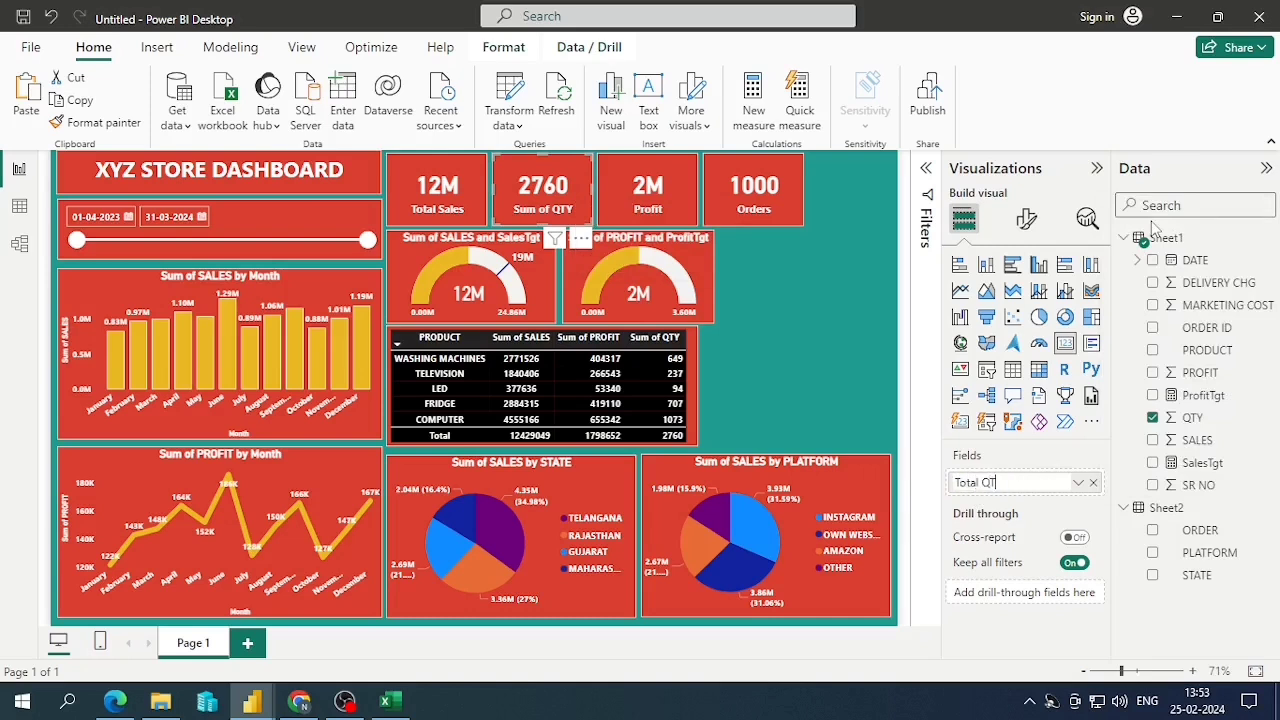
{"action": "type", "text": "Y"}
{"action": "key", "text": "Return"}
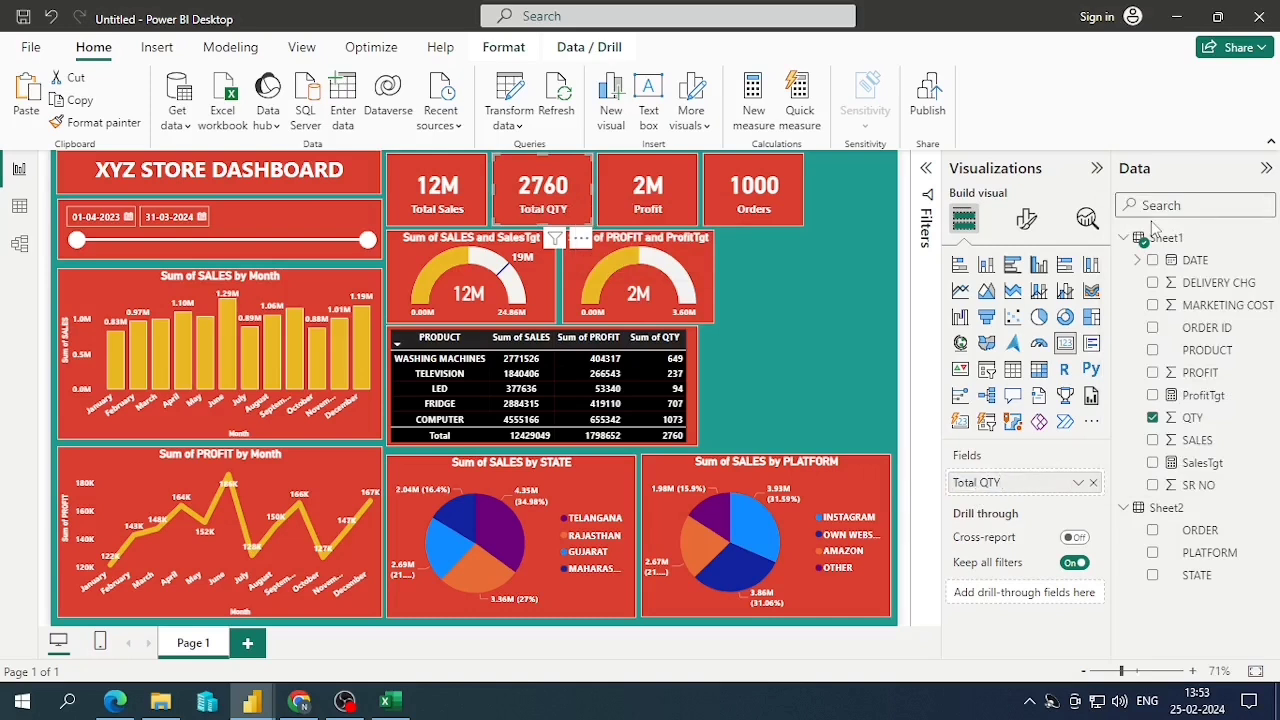
Narrow the Total Sales and Total QTY cards slightly and move Total QTY over to sit directly beside Total Sales
{"action": "left_click", "coordinate": [744, 292]}
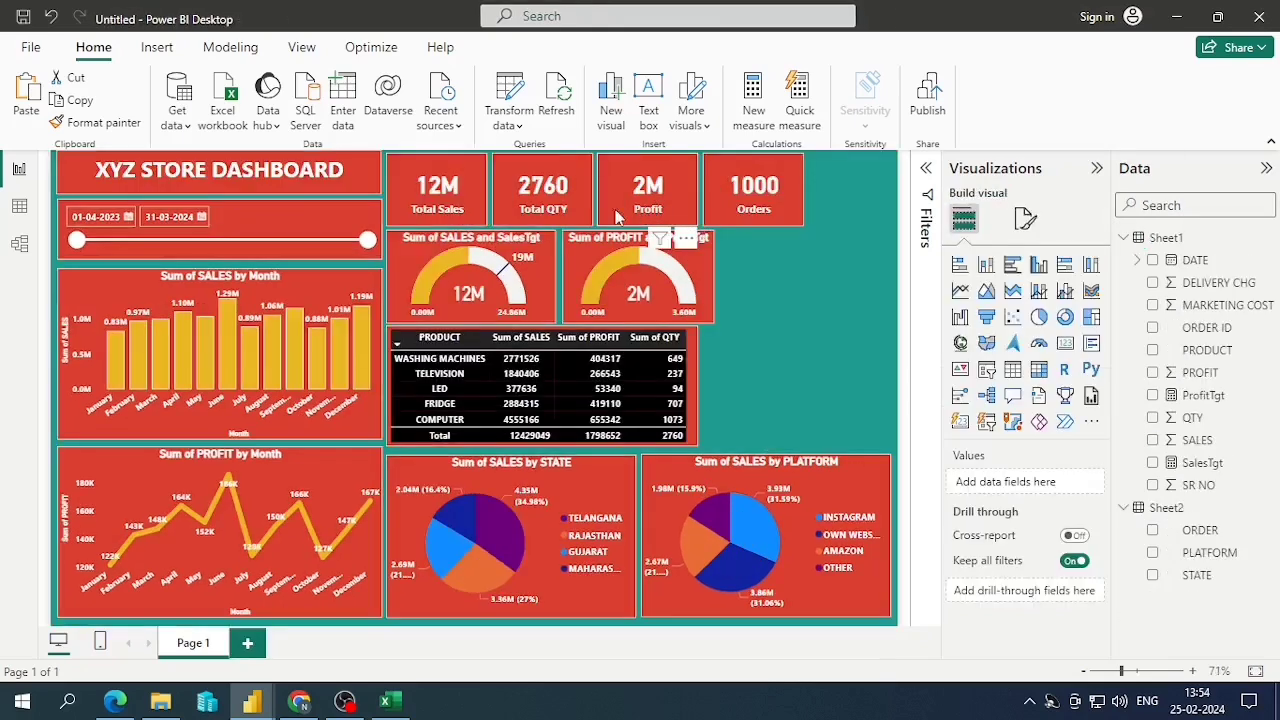
{"action": "left_click", "coordinate": [540, 208]}
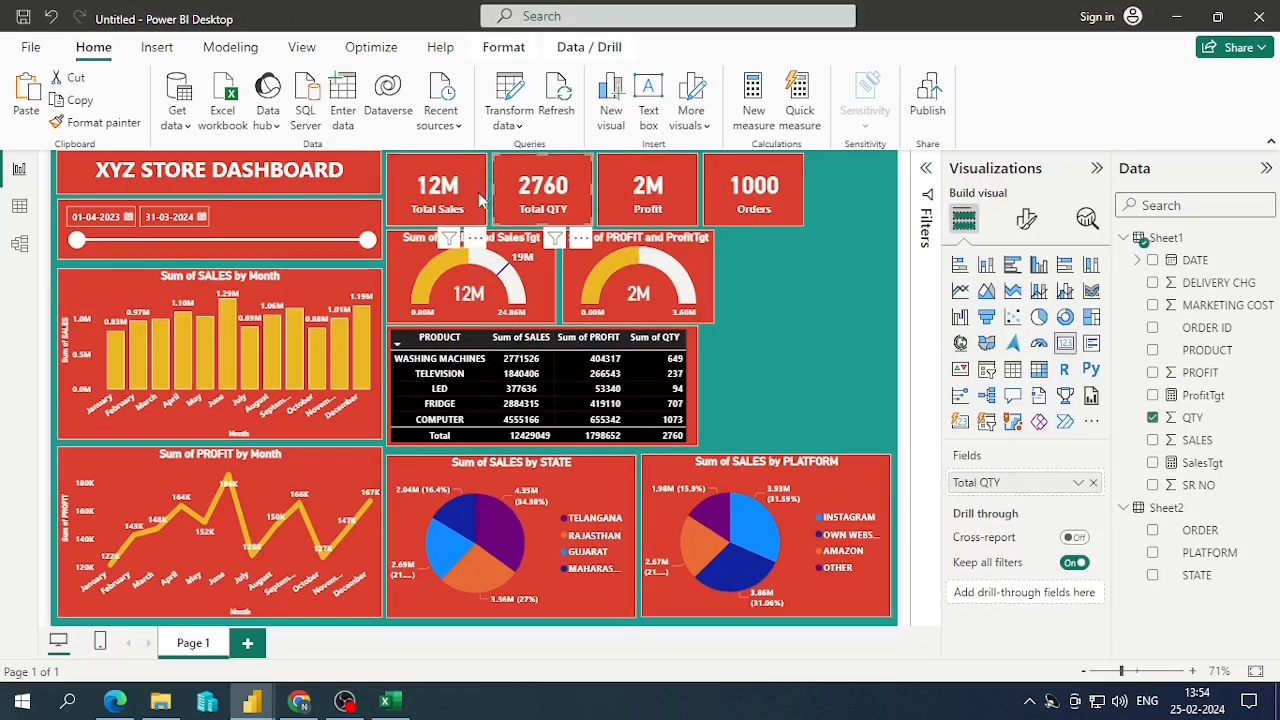
{"action": "left_click", "coordinate": [487, 197]}
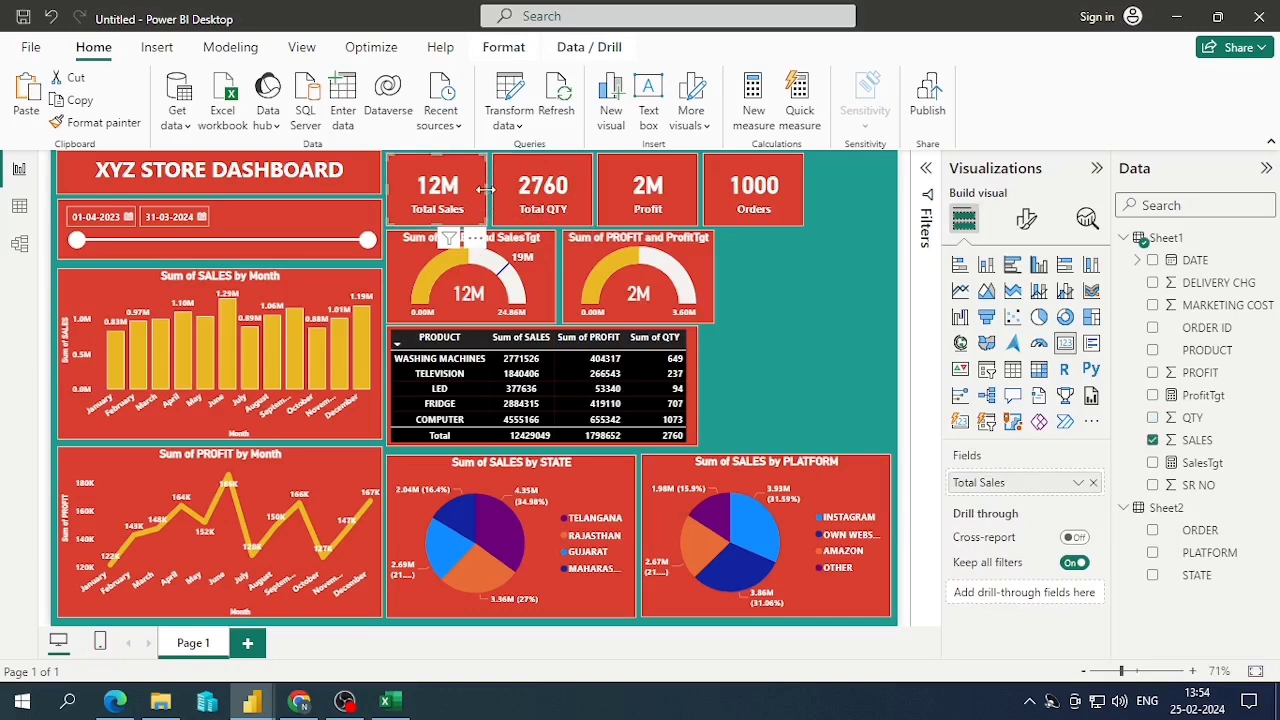
{"action": "left_click_drag", "start_coordinate": [486, 191], "coordinate": [481, 191]}
{"action": "left_click", "coordinate": [570, 200]}
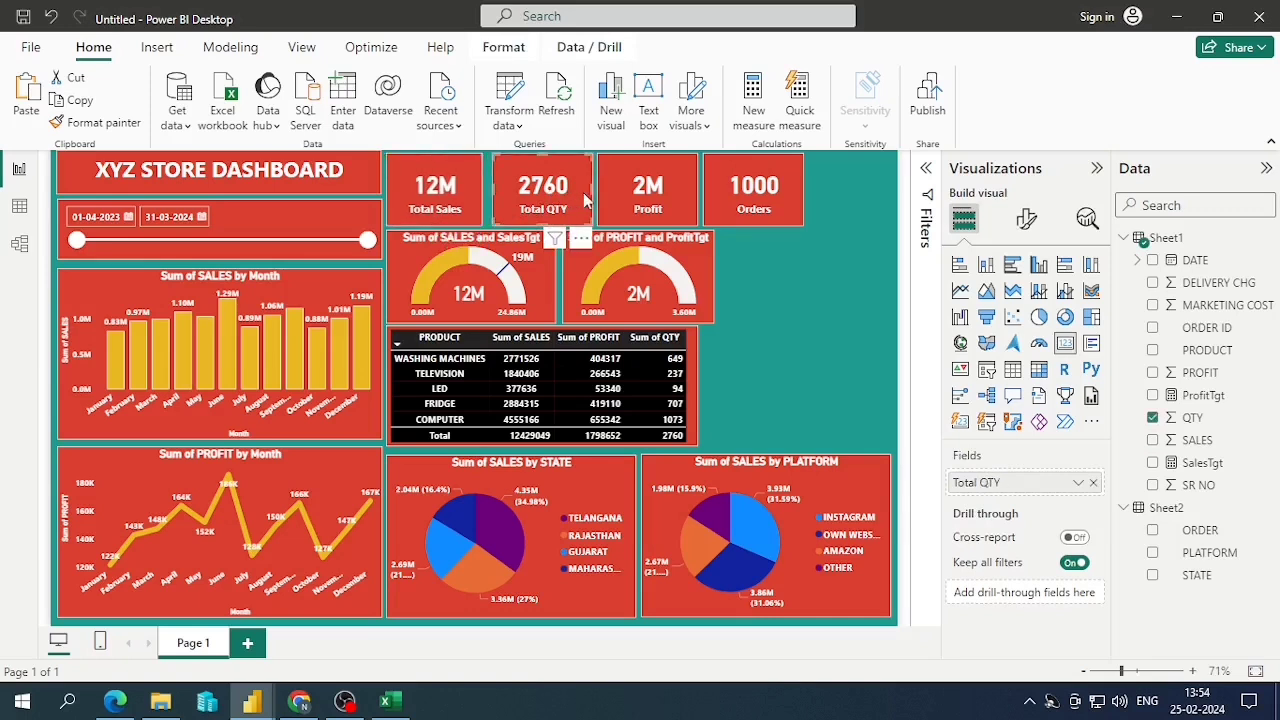
{"action": "left_click_drag", "start_coordinate": [592, 196], "coordinate": [555, 207]}
Move the Profit card directly beside Total QTY and narrow it slightly to match the neighbouring cards
{"action": "left_click", "coordinate": [613, 198]}
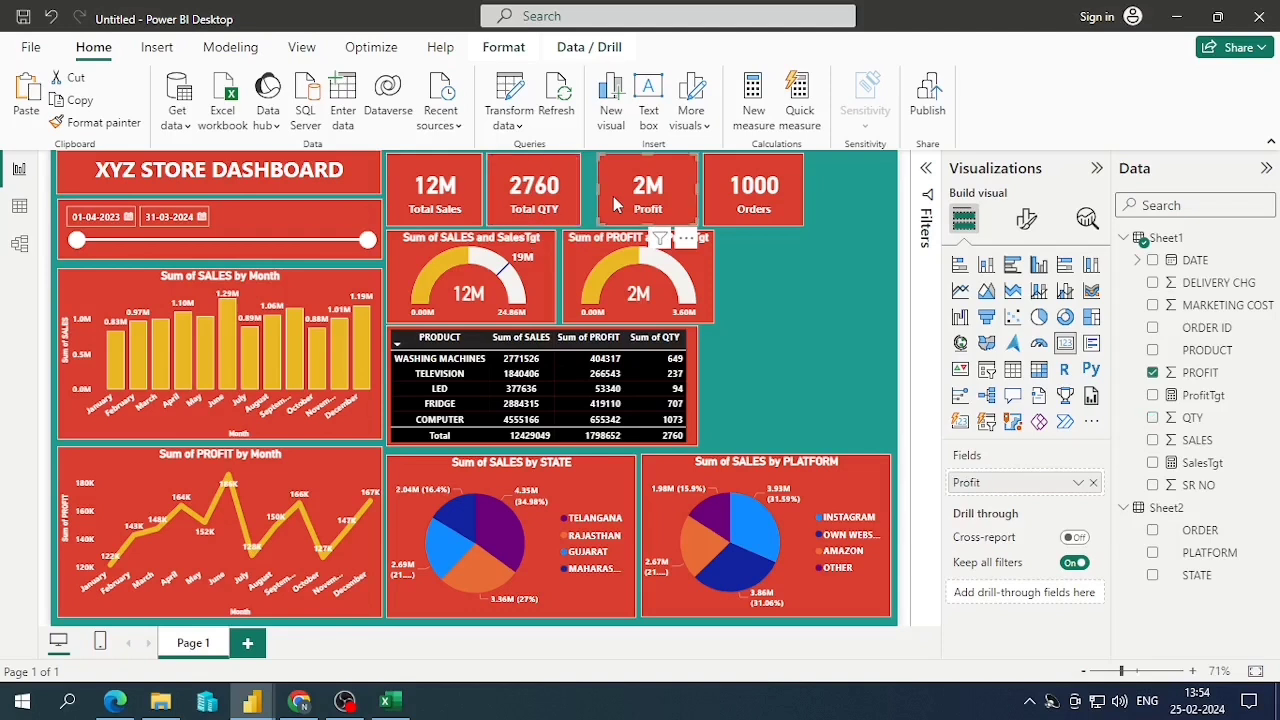
{"action": "left_click_drag", "start_coordinate": [676, 202], "coordinate": [666, 202]}
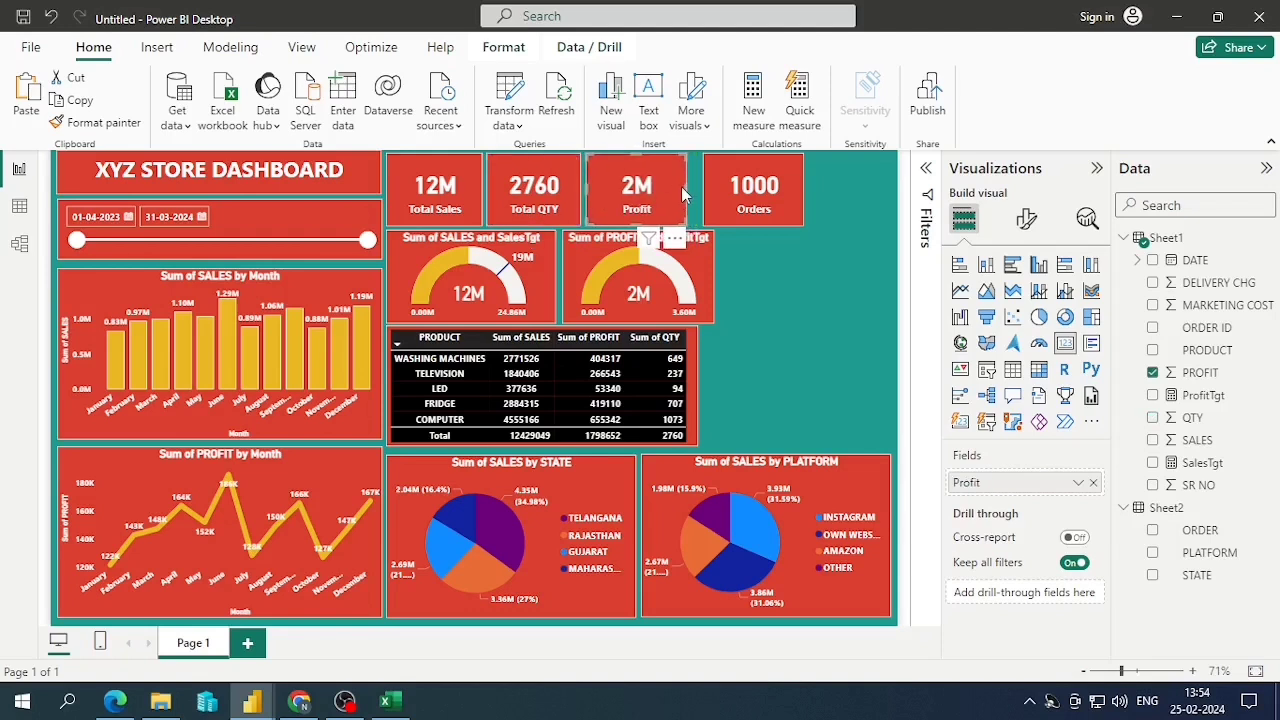
{"action": "left_click_drag", "start_coordinate": [687, 188], "coordinate": [709, 184]}
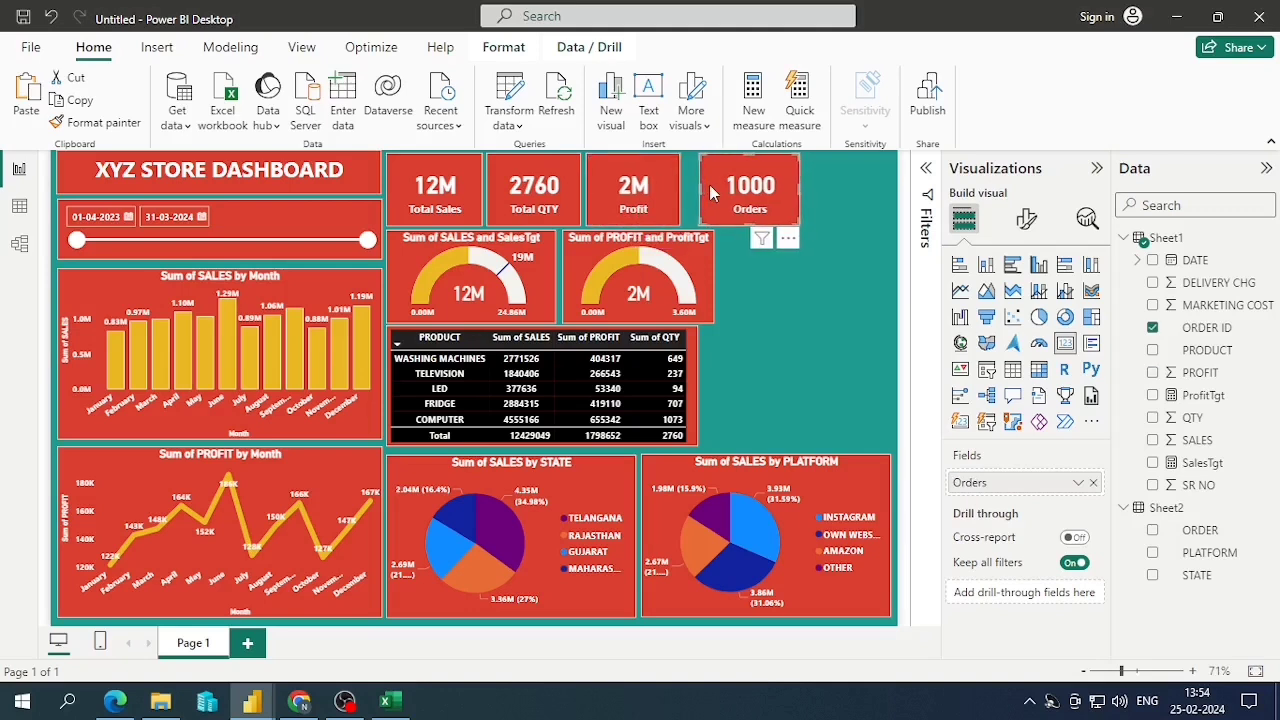
Nudge the Orders card over until it sits directly beside the Profit card
{"action": "key", "text": "Left"}
{"action": "key", "text": "Left"}
{"action": "key", "text": "Left"}
{"action": "key", "text": "Left"}
{"action": "key", "text": "Left"}
{"action": "key", "text": "Left"}
{"action": "key", "text": "Left"}
{"action": "key", "text": "Left"}
{"action": "key", "text": "Left"}
{"action": "key", "text": "Left"}
{"action": "key", "text": "Left"}
{"action": "key", "text": "Left"}
{"action": "key", "text": "Left"}
{"action": "key", "text": "Left"}
{"action": "key", "text": "Left"}
{"action": "key", "text": "Left"}
{"action": "key", "text": "Left"}
{"action": "key", "text": "Left"}
{"action": "key", "text": "Left"}
{"action": "key", "text": "Left"}
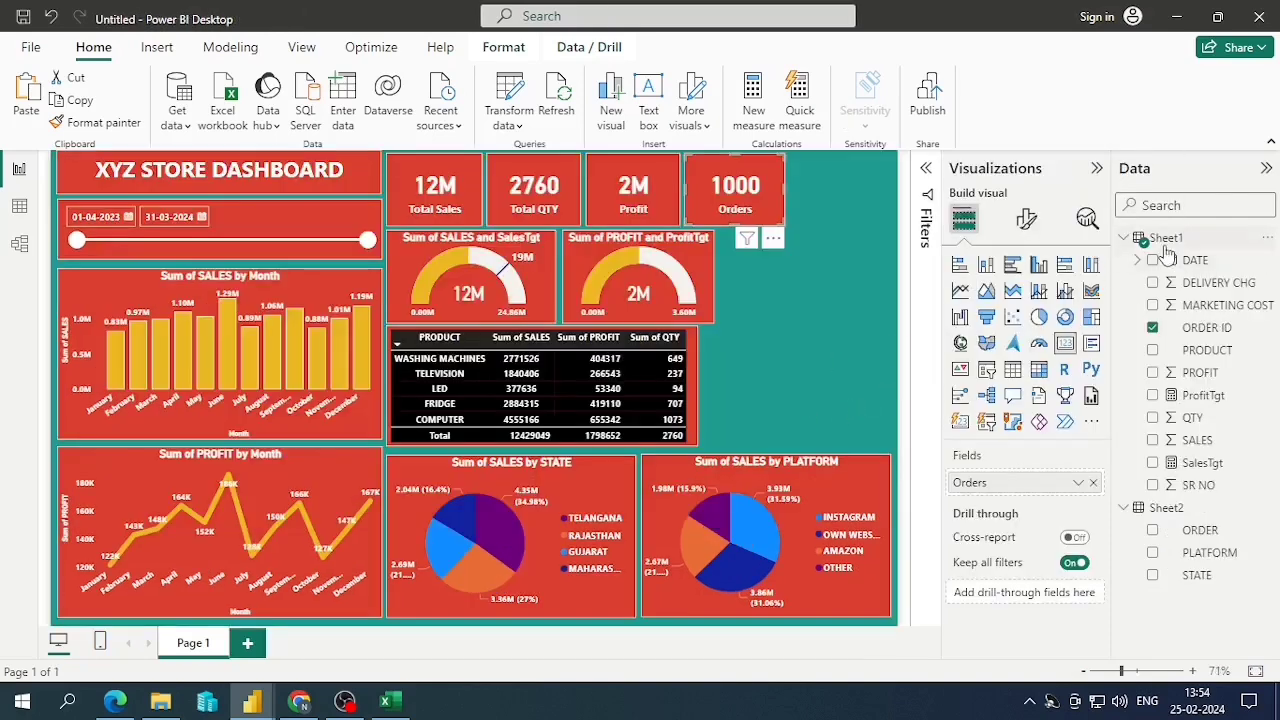
Add a new measure to the Sheet1 table and name it Avg Order QTY
{"action": "right_click", "coordinate": [1164, 242]}
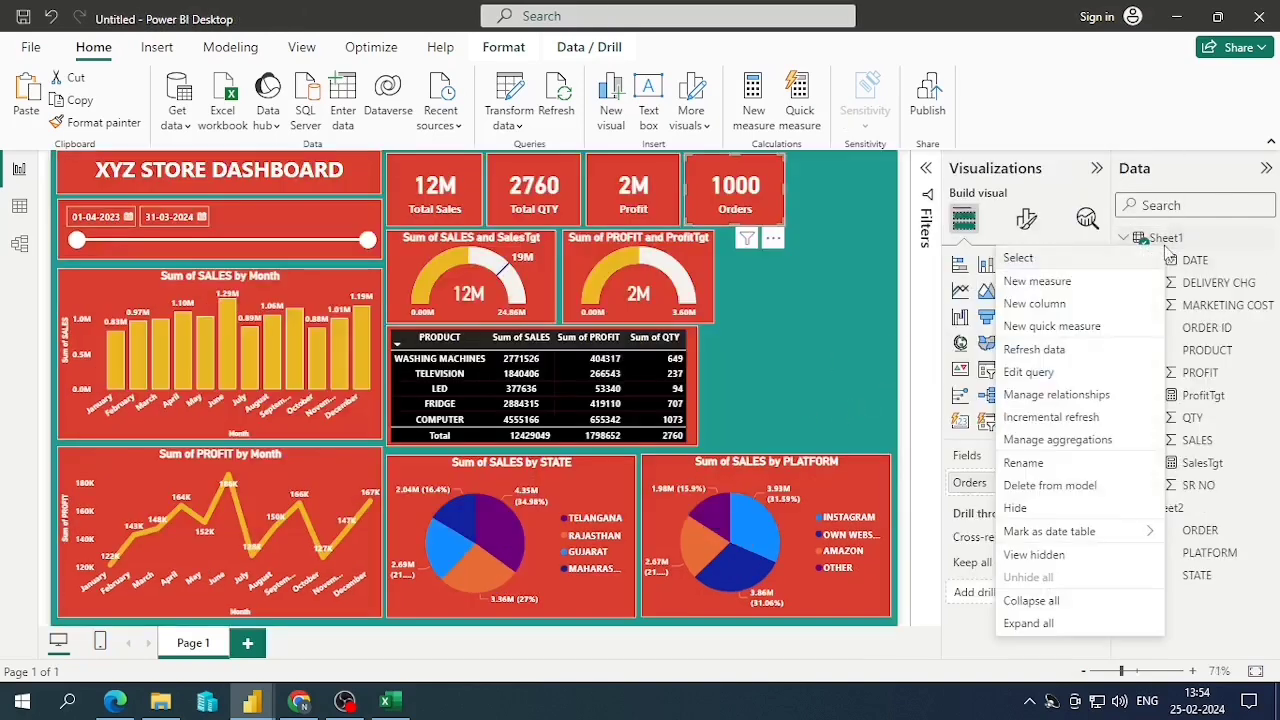
{"action": "left_click", "coordinate": [1074, 290]}
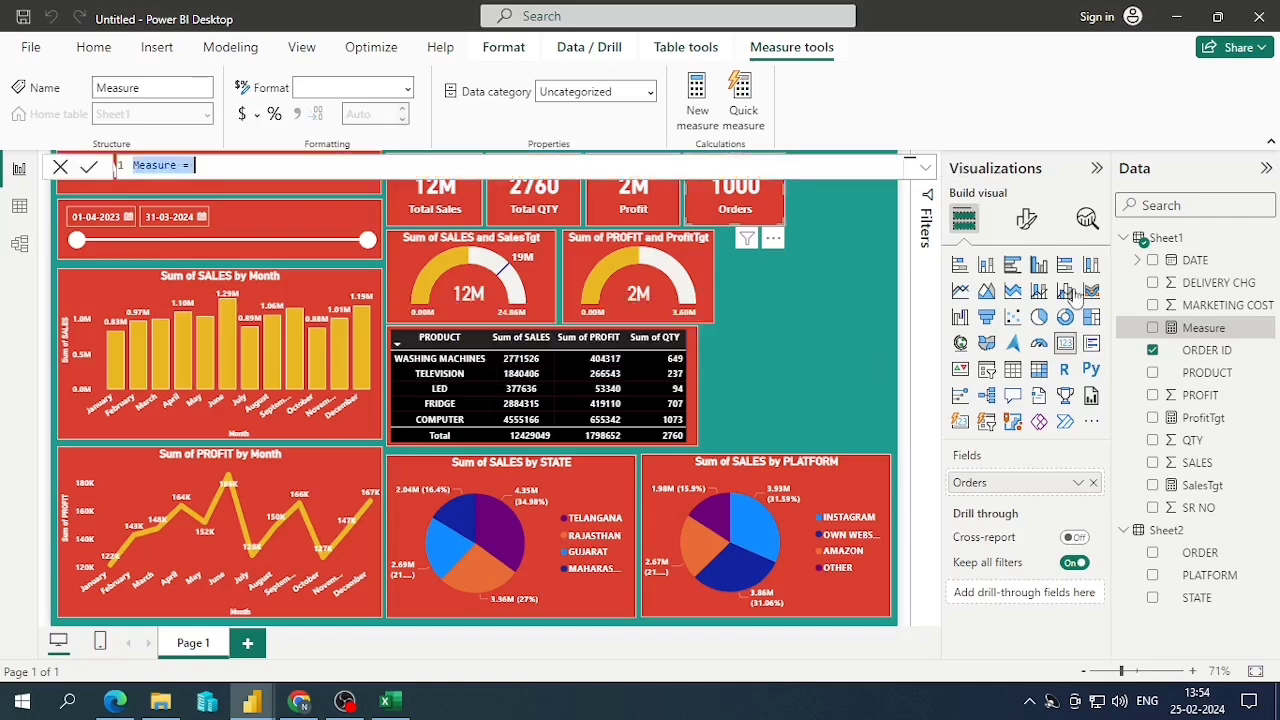
{"action": "key", "text": "Home"}
{"action": "key", "text": "Delete"}
{"action": "key", "text": "Delete"}
{"action": "key", "text": "Delete"}
{"action": "key", "text": "Delete"}
{"action": "key", "text": "Delete"}
{"action": "key", "text": "Delete"}
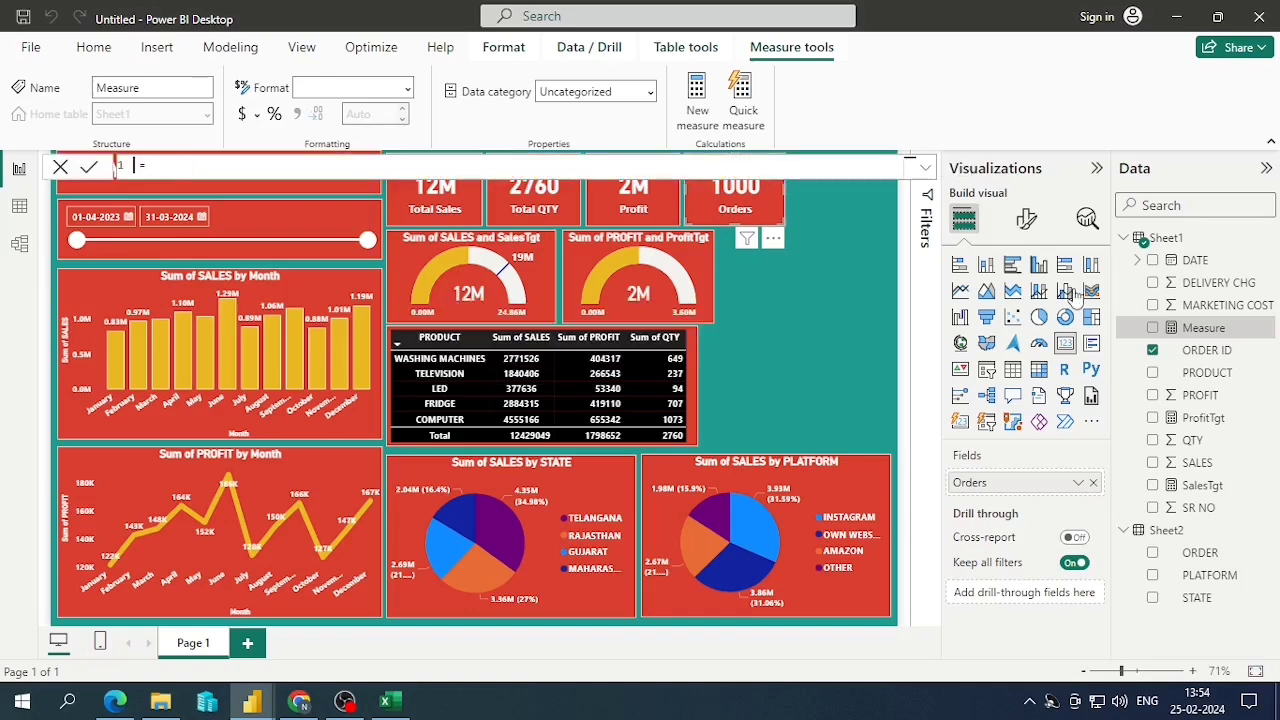
{"action": "type", "text": "AVg"}
{"action": "type", "text": "vg"}
{"action": "type", "text": " Order Q"}
{"action": "type", "text": "TY"}
Enter SUM(Sheet1[QTY]) as the first part of the Avg Order QTY formula
{"action": "type", "text": "sum"}
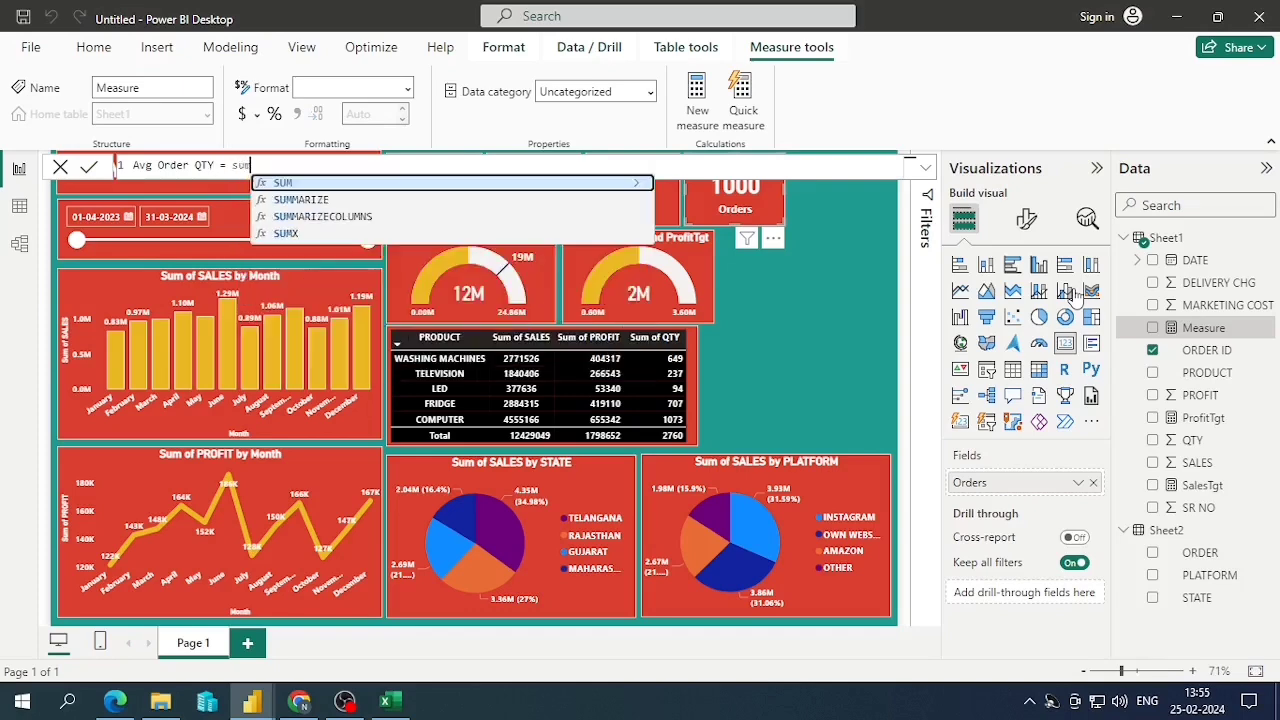
{"action": "key", "text": "Tab"}
{"action": "key", "text": "Down"}
{"action": "key", "text": "Down"}
{"action": "key", "text": "Down"}
{"action": "key", "text": "Down"}
{"action": "key", "text": "Down"}
{"action": "key", "text": "Down"}
{"action": "key", "text": "Down"}
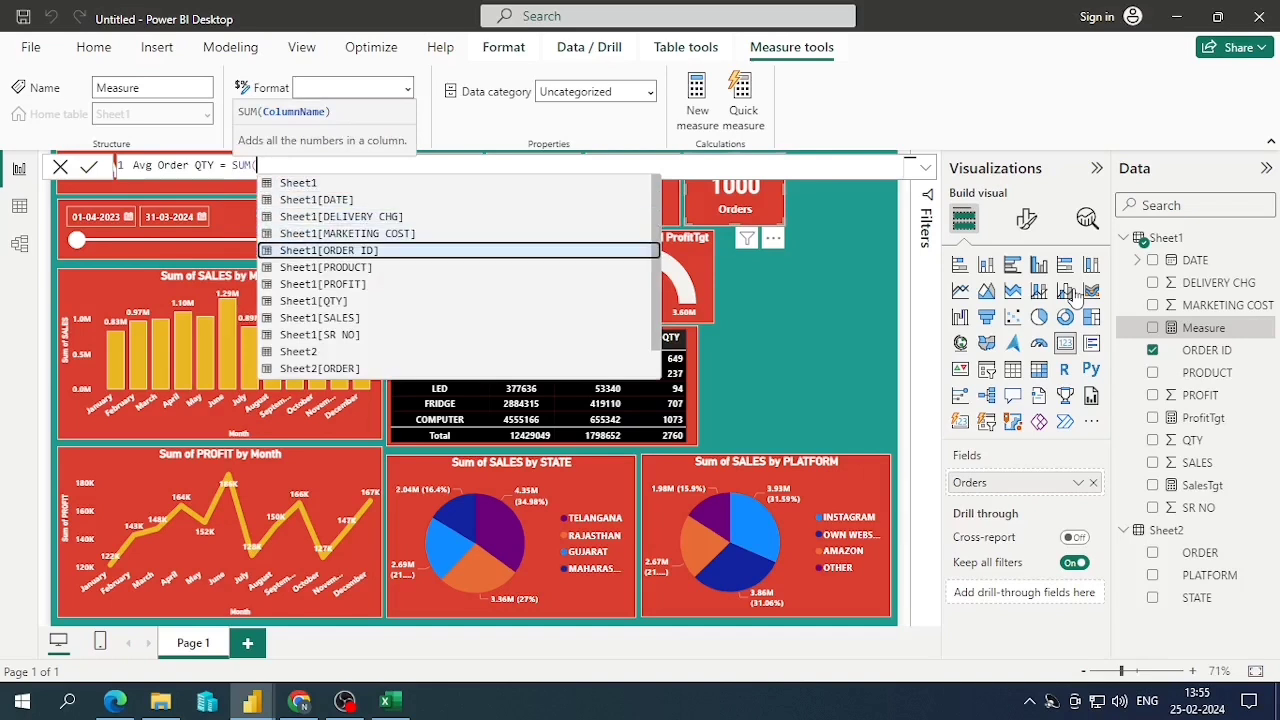
{"action": "key", "text": "Tab"}
{"action": "type", "text": ")"}
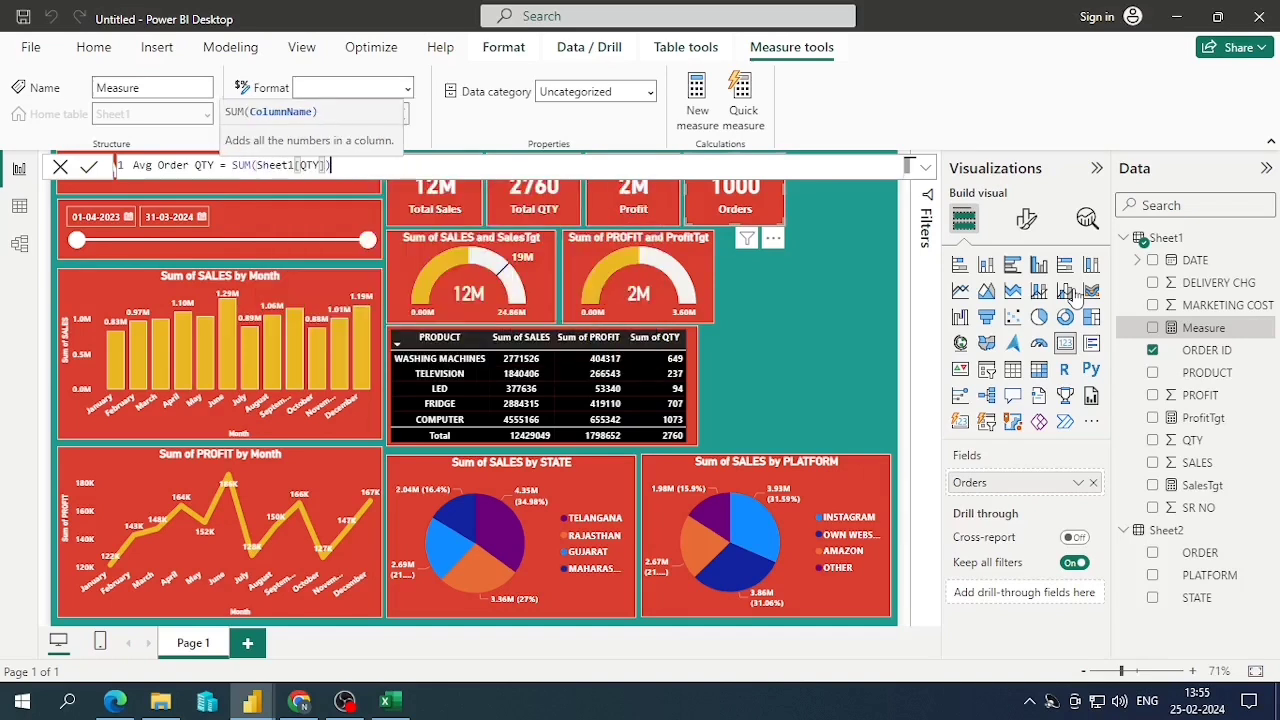
Divide the sum by COUNT(Sheet1[ORDER ID]) and commit the Avg Order QTY measure
{"action": "type", "text": "/"}
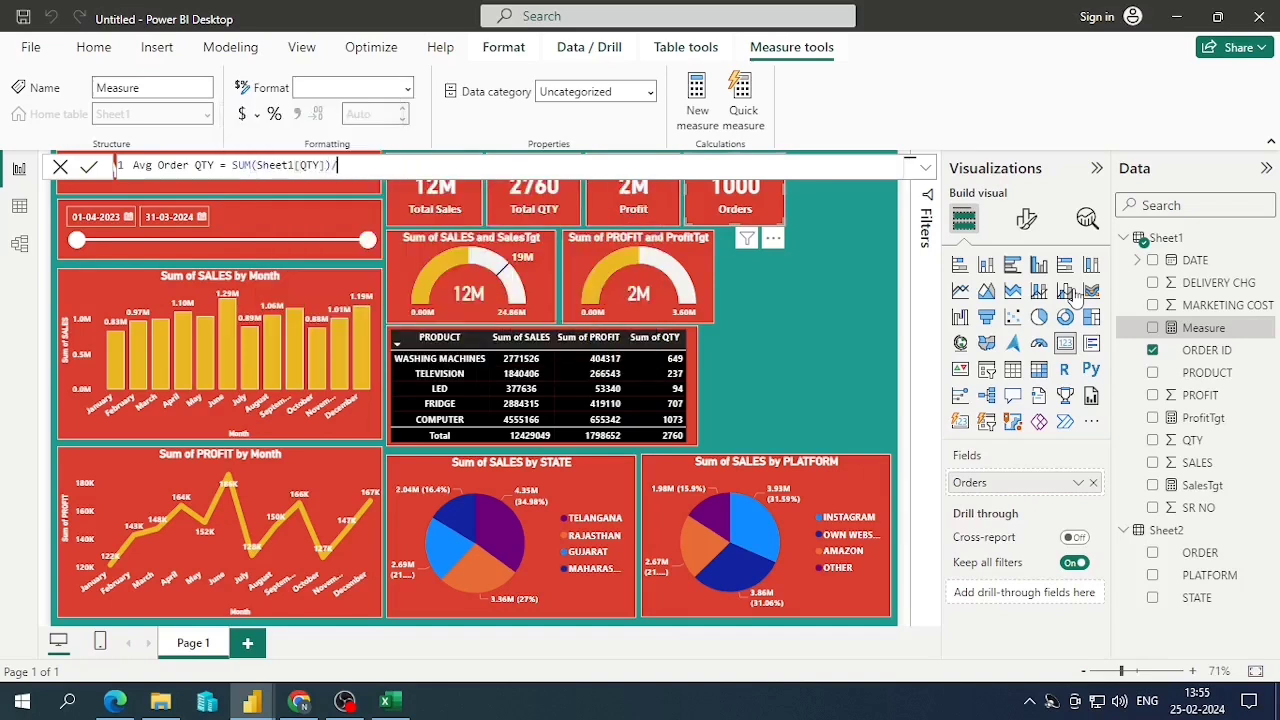
{"action": "type", "text": "count"}
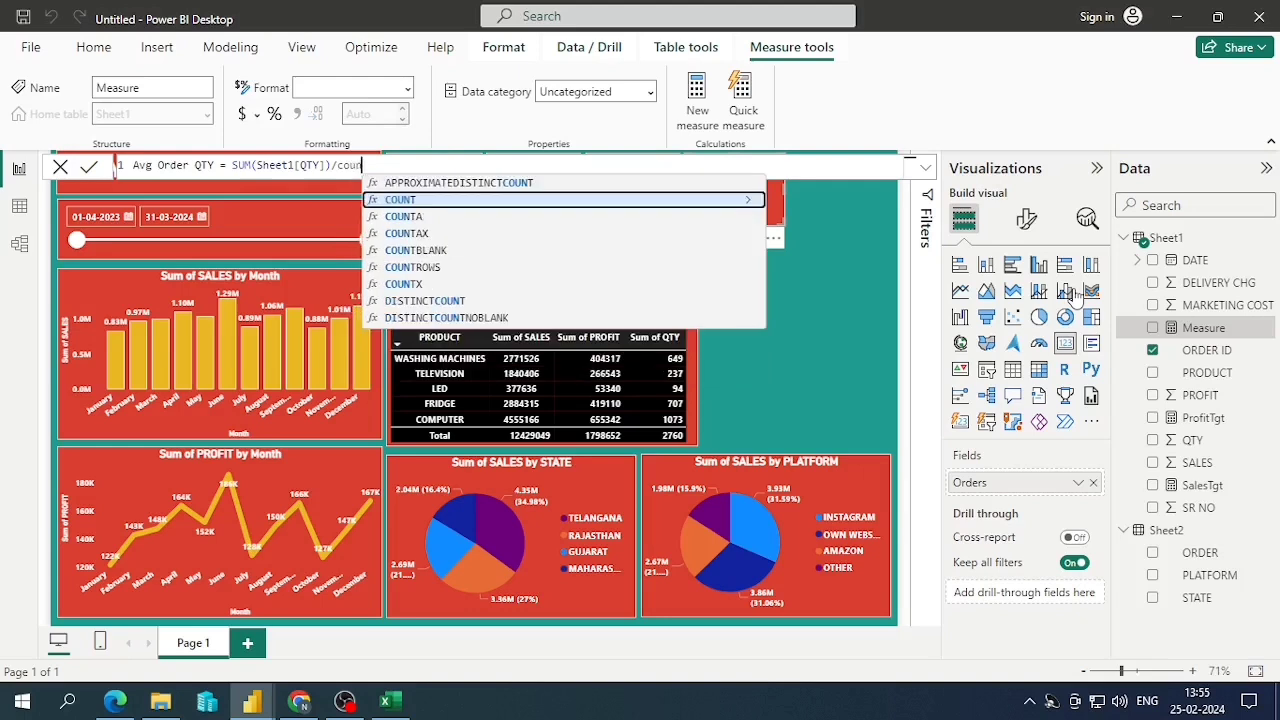
{"action": "key", "text": "Tab"}
{"action": "key", "text": "Down"}
{"action": "key", "text": "Down"}
{"action": "key", "text": "Down"}
{"action": "key", "text": "Down"}
{"action": "key", "text": "Down"}
{"action": "key", "text": "Down"}
{"action": "key", "text": "Down"}
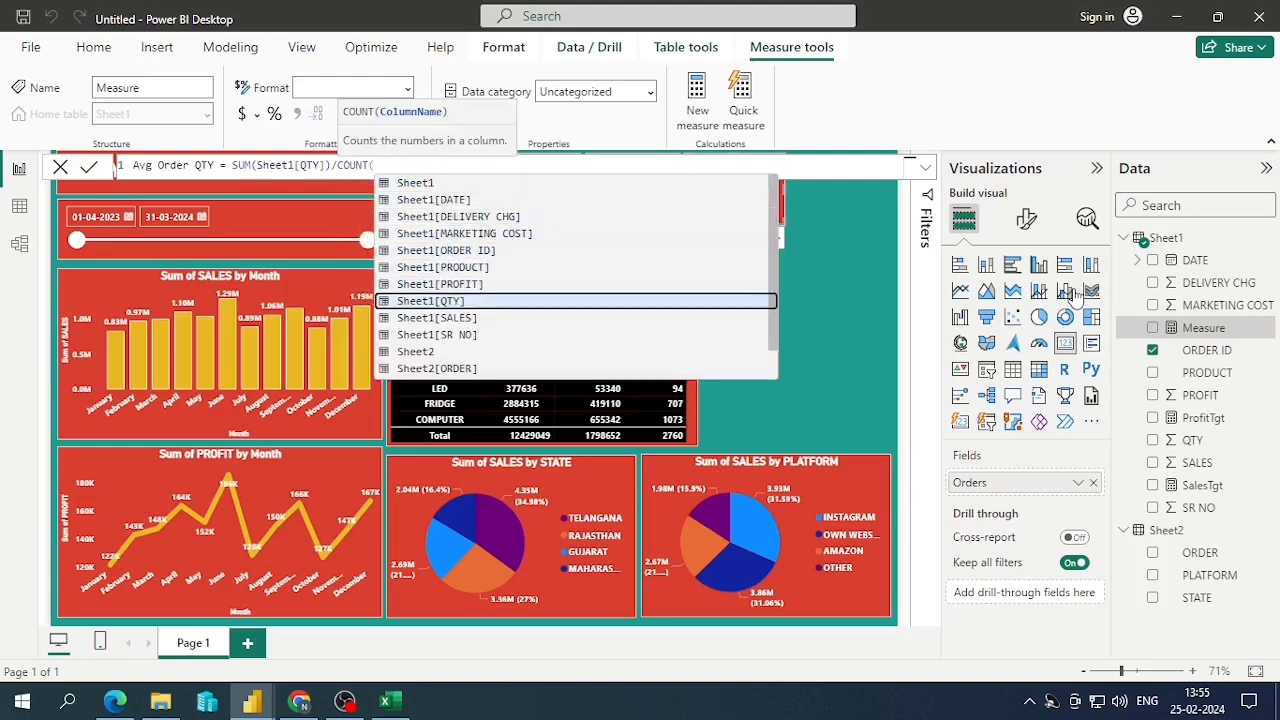
{"action": "key", "text": "Up"}
{"action": "key", "text": "Up"}
{"action": "key", "text": "Up"}
{"action": "key", "text": "Tab"}
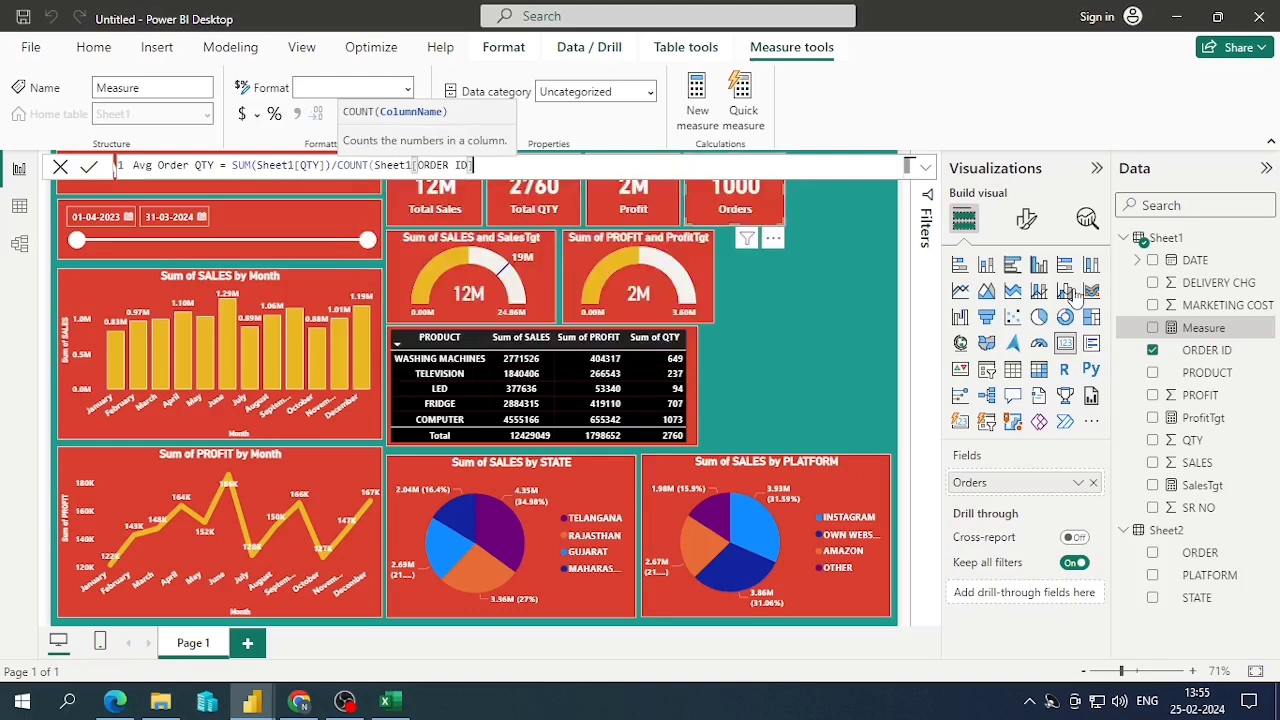
{"action": "type", "text": ")"}
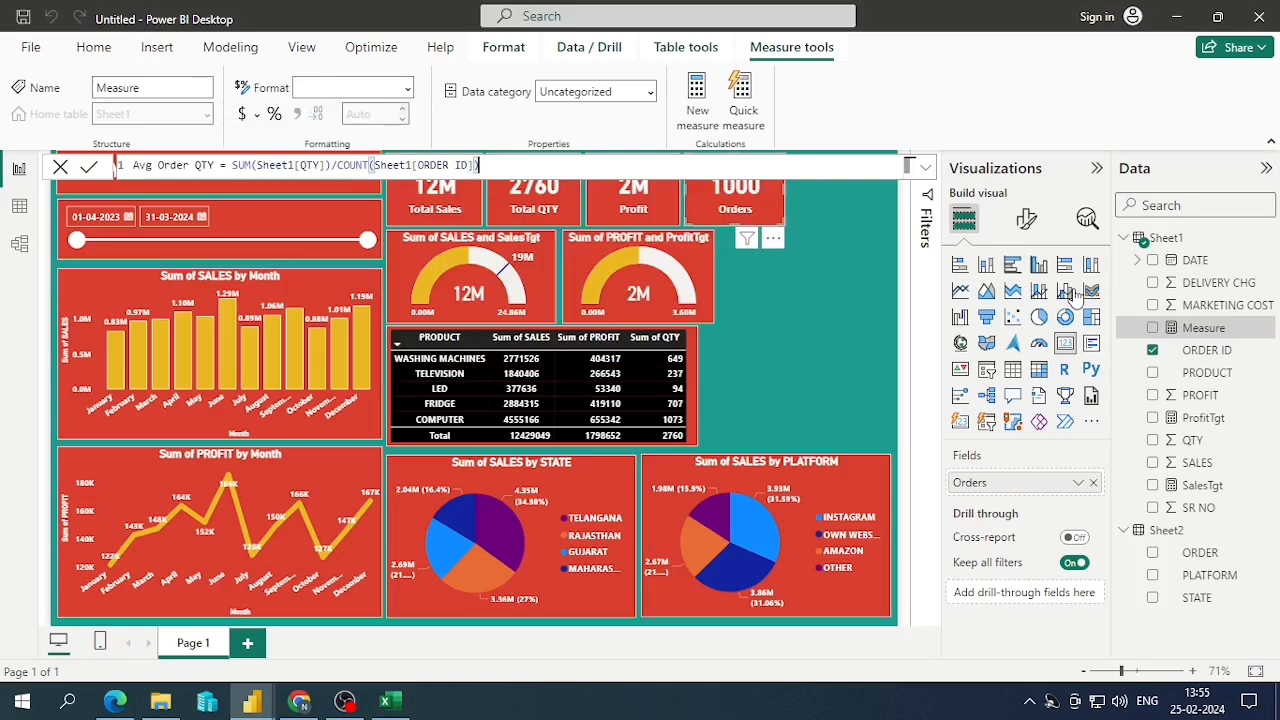
{"action": "key", "text": "Return"}
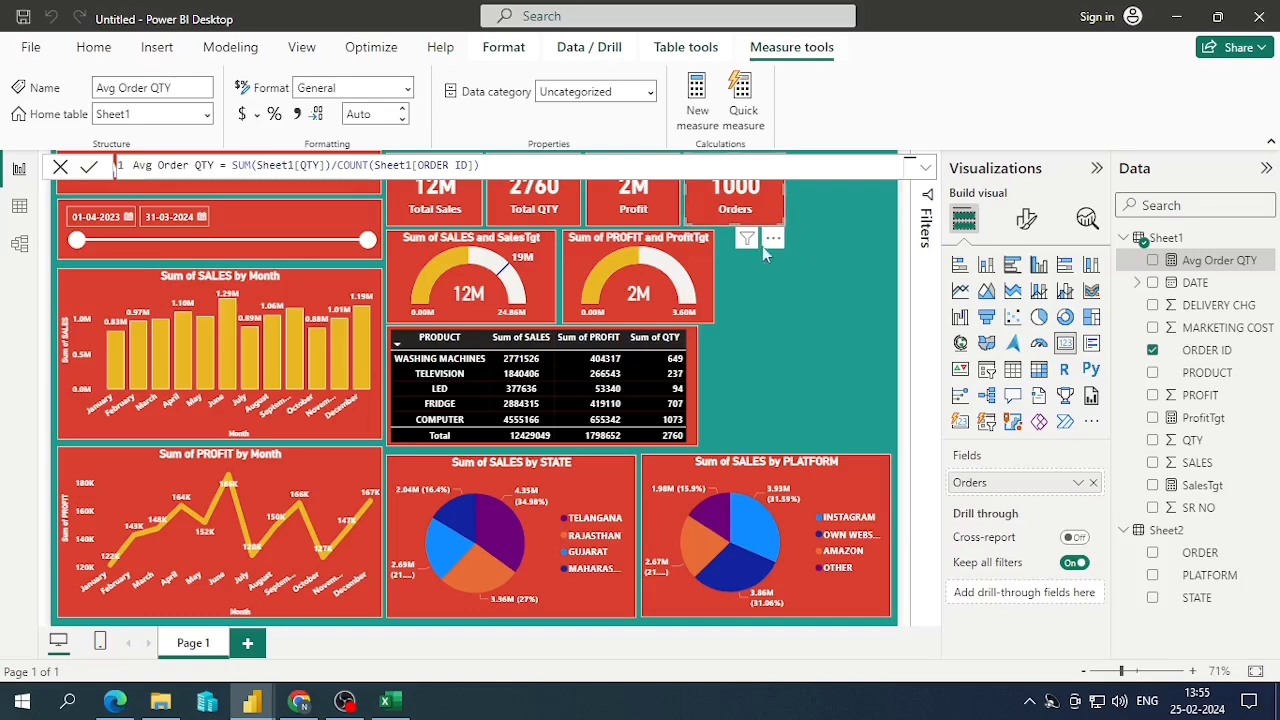
Duplicate the Orders card into the free space at the row's end and replace the copy's field with Avg Order QTY
{"action": "left_click", "coordinate": [811, 303]}
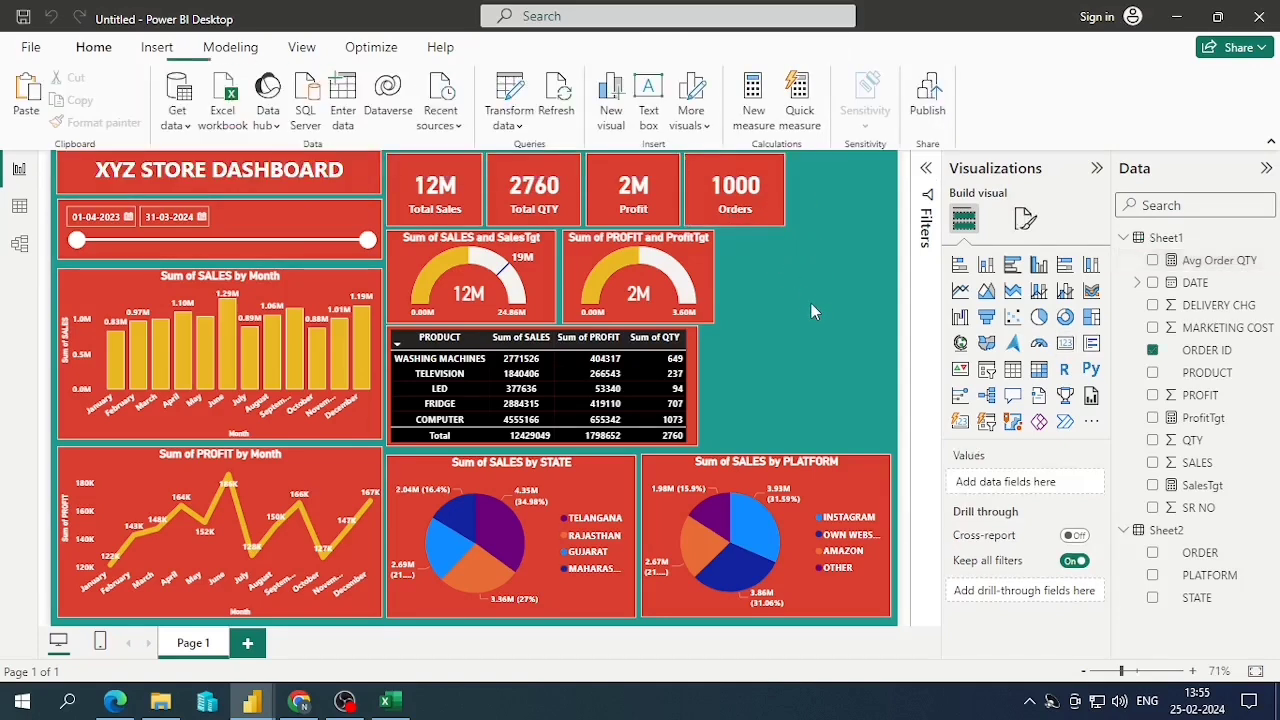
{"action": "left_click", "coordinate": [768, 187]}
{"action": "key", "text": "ctrl+c"}
{"action": "key", "text": "ctrl+v"}
{"action": "left_click_drag", "start_coordinate": [768, 187], "coordinate": [850, 211]}
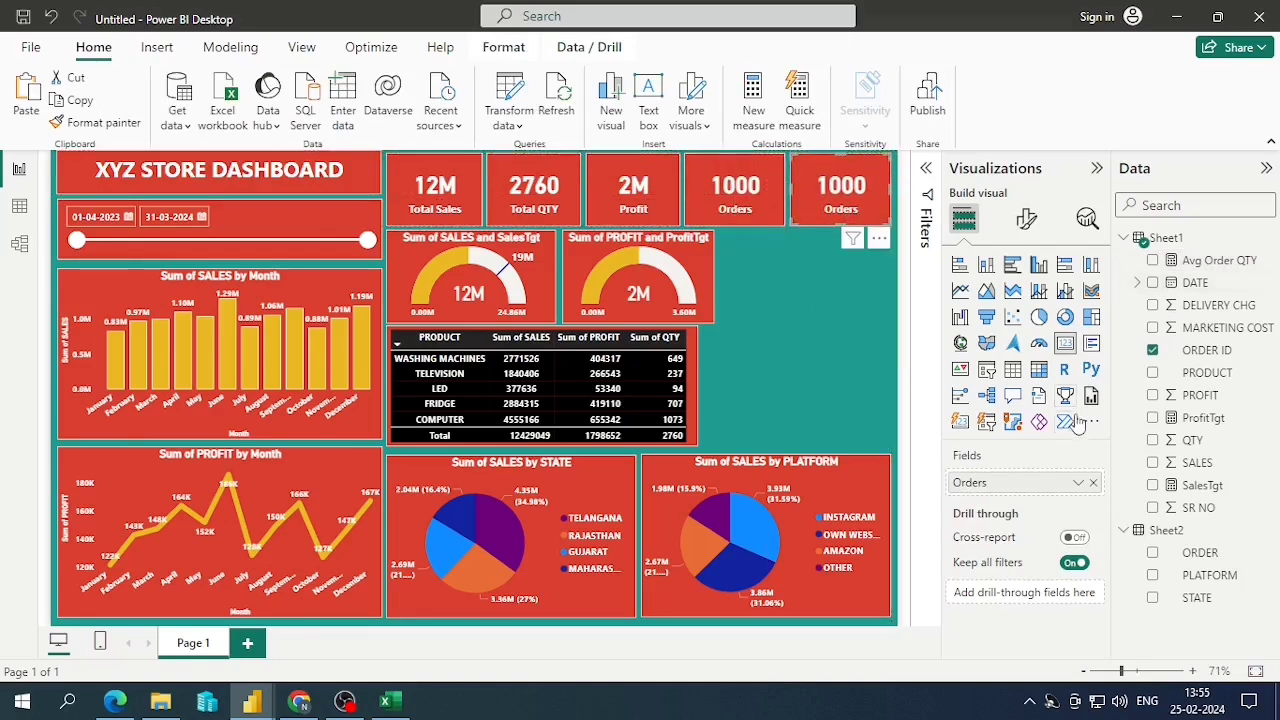
{"action": "left_click", "coordinate": [1093, 482]}
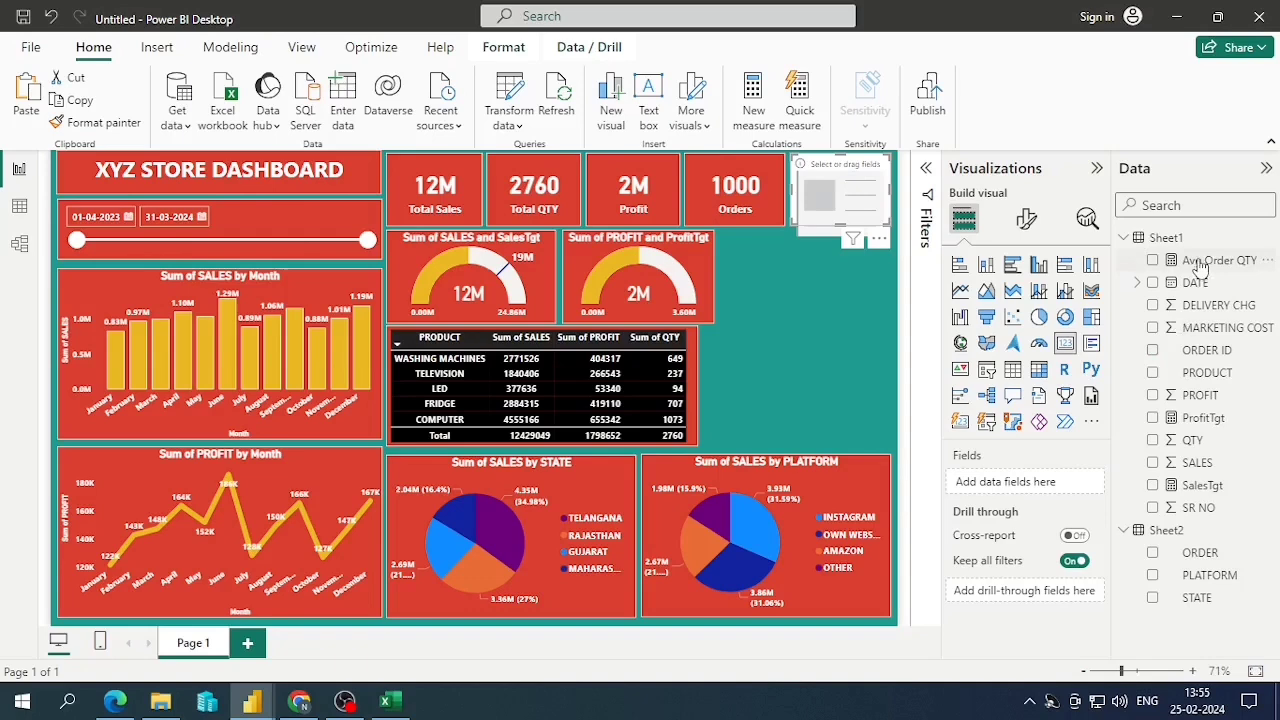
{"action": "left_click", "coordinate": [1153, 260]}
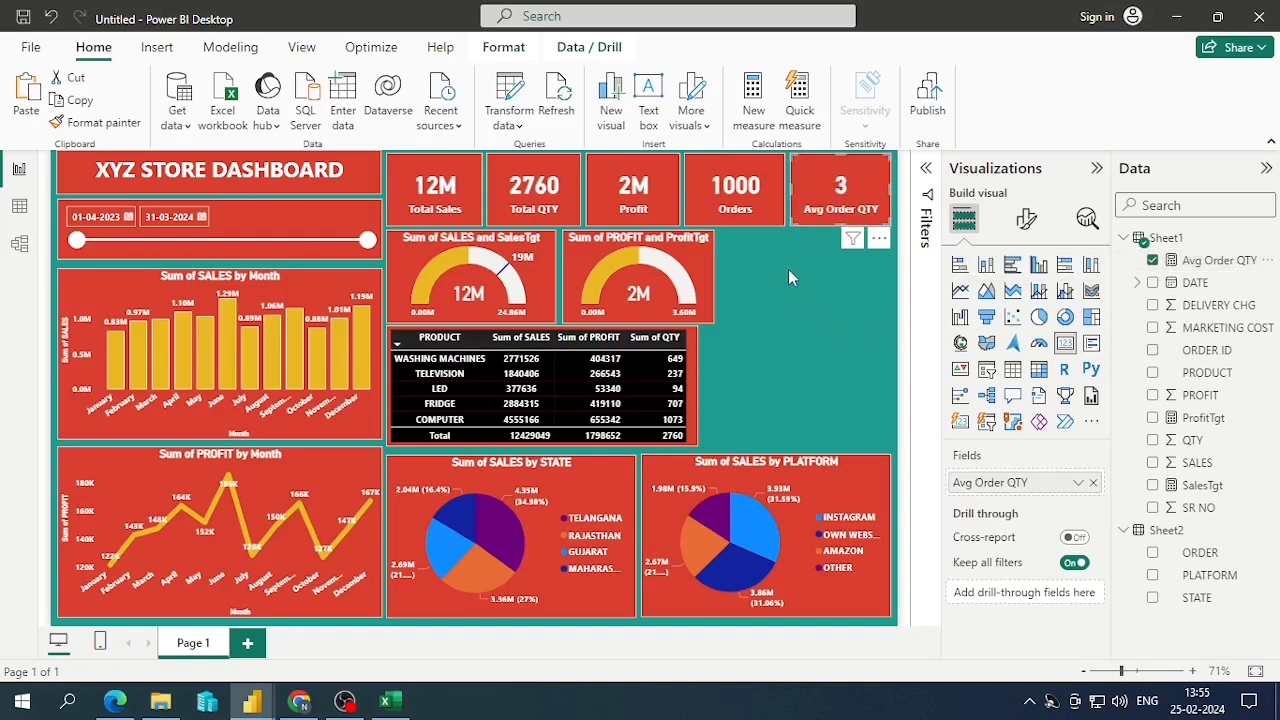
Compare with the pro3 reference dashboard and set the Avg Order QTY card's callout value to 1 decimal place
{"action": "key", "text": "alt+Tab"}
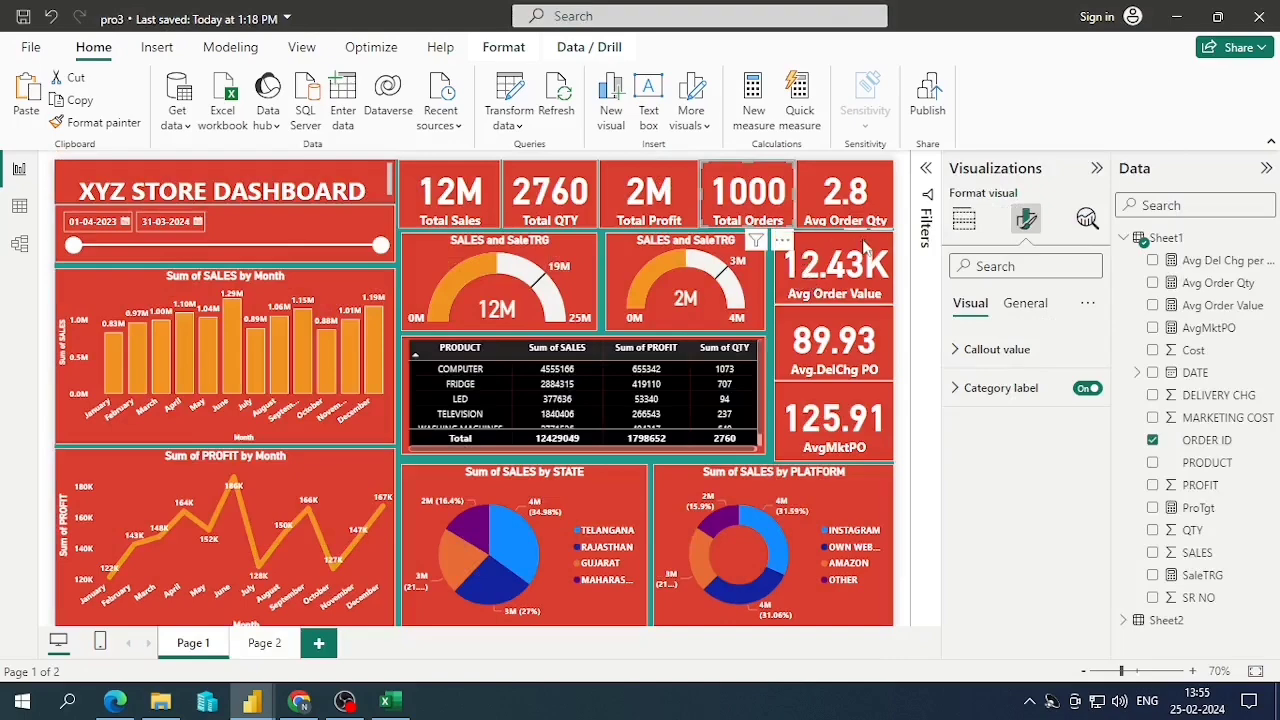
{"action": "key", "text": "alt+Tab"}
{"action": "key", "text": "alt+Tab"}
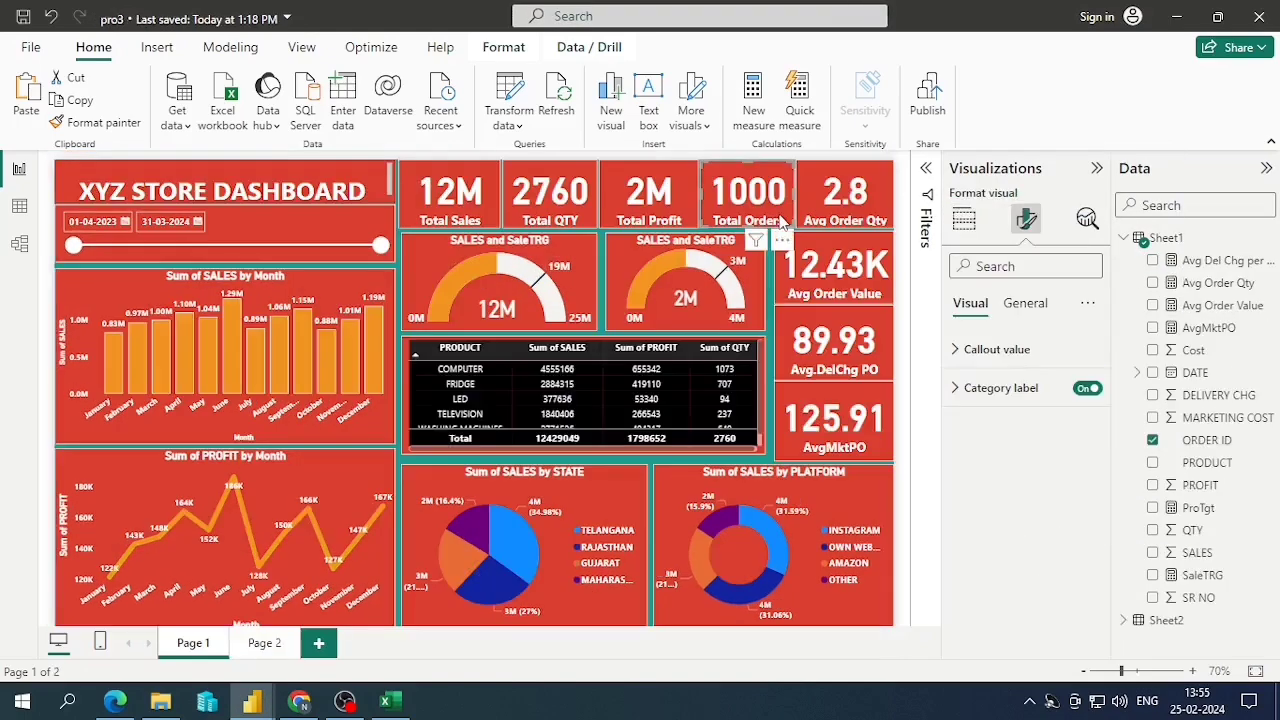
{"action": "key", "text": "alt+Tab"}
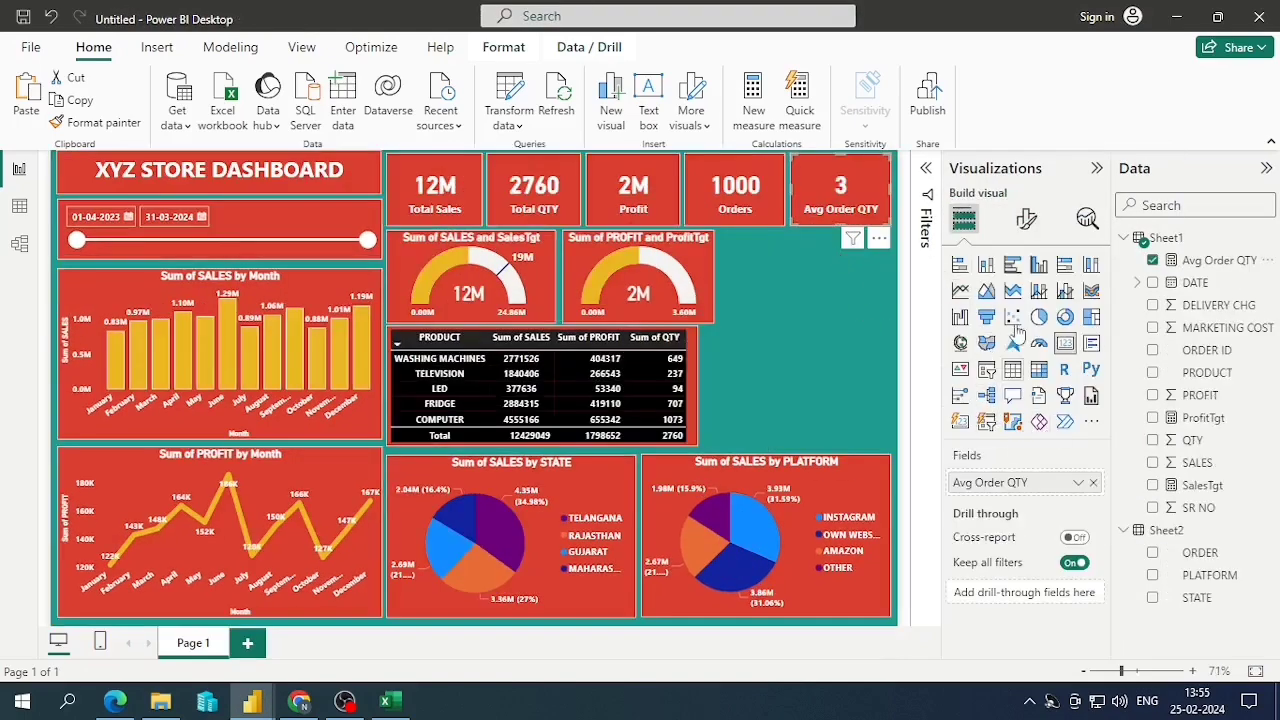
{"action": "left_click", "coordinate": [1026, 218]}
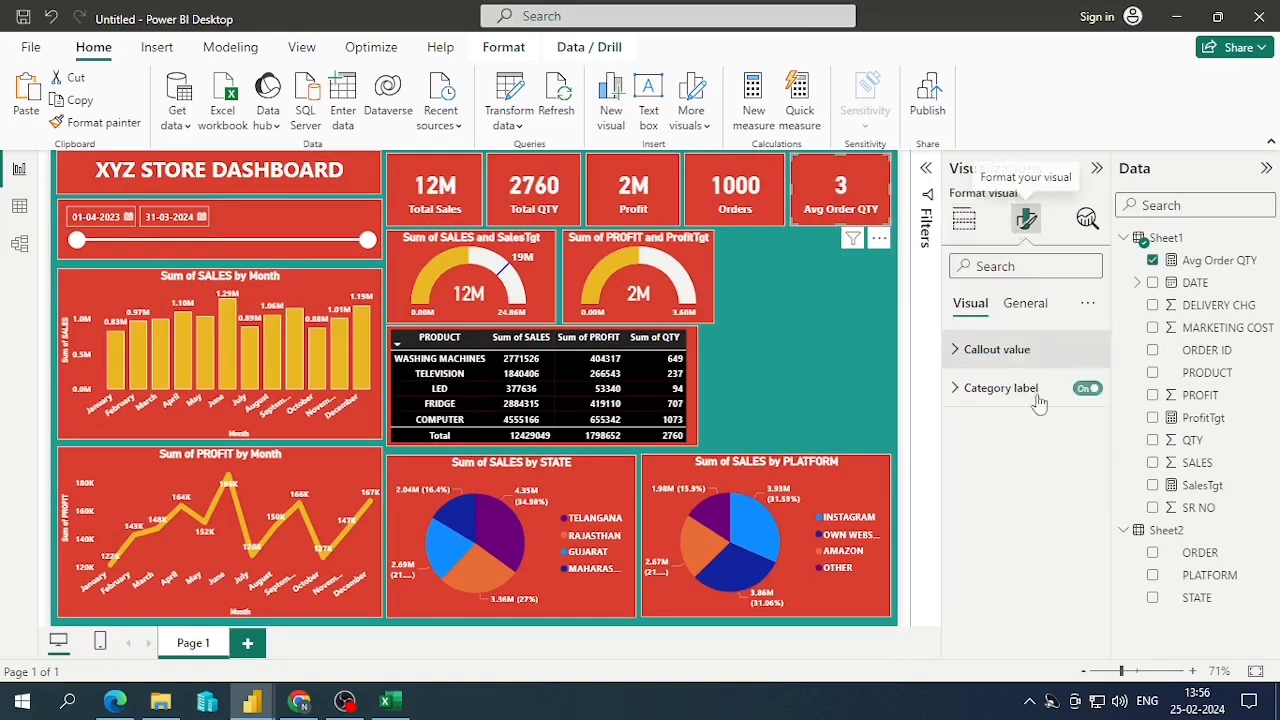
{"action": "left_click", "coordinate": [957, 352]}
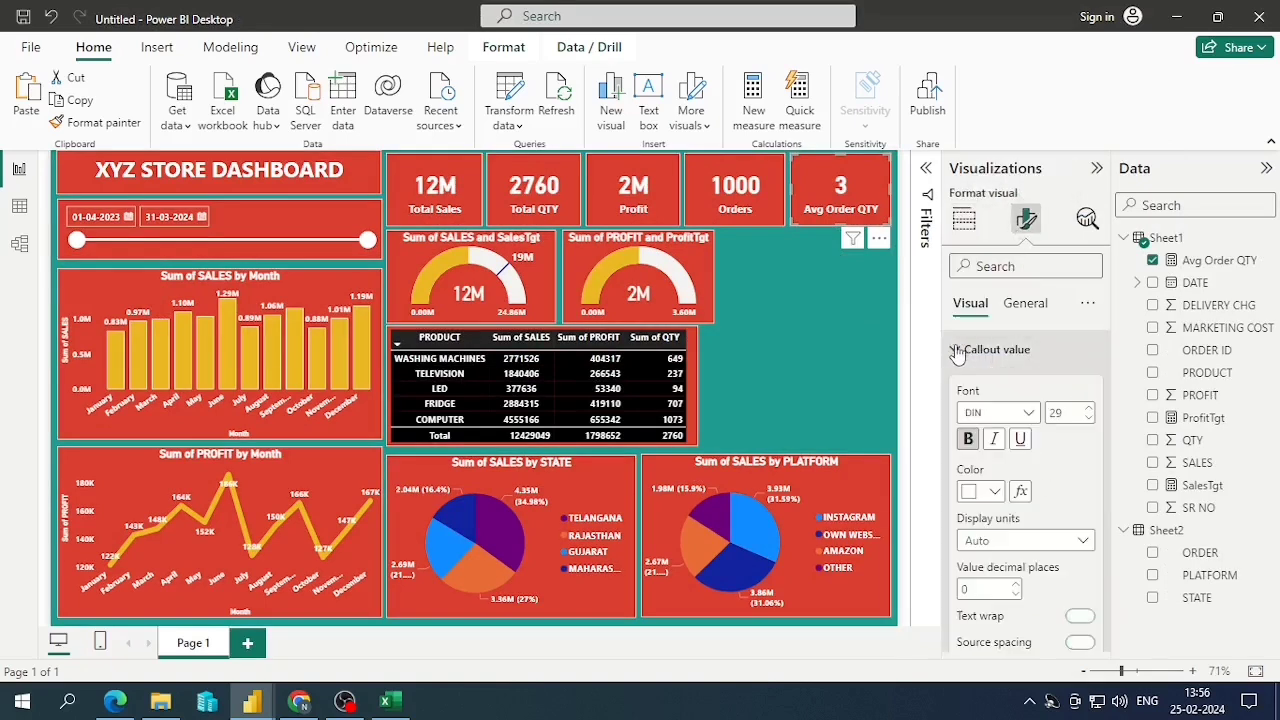
{"action": "left_click", "coordinate": [1014, 595]}
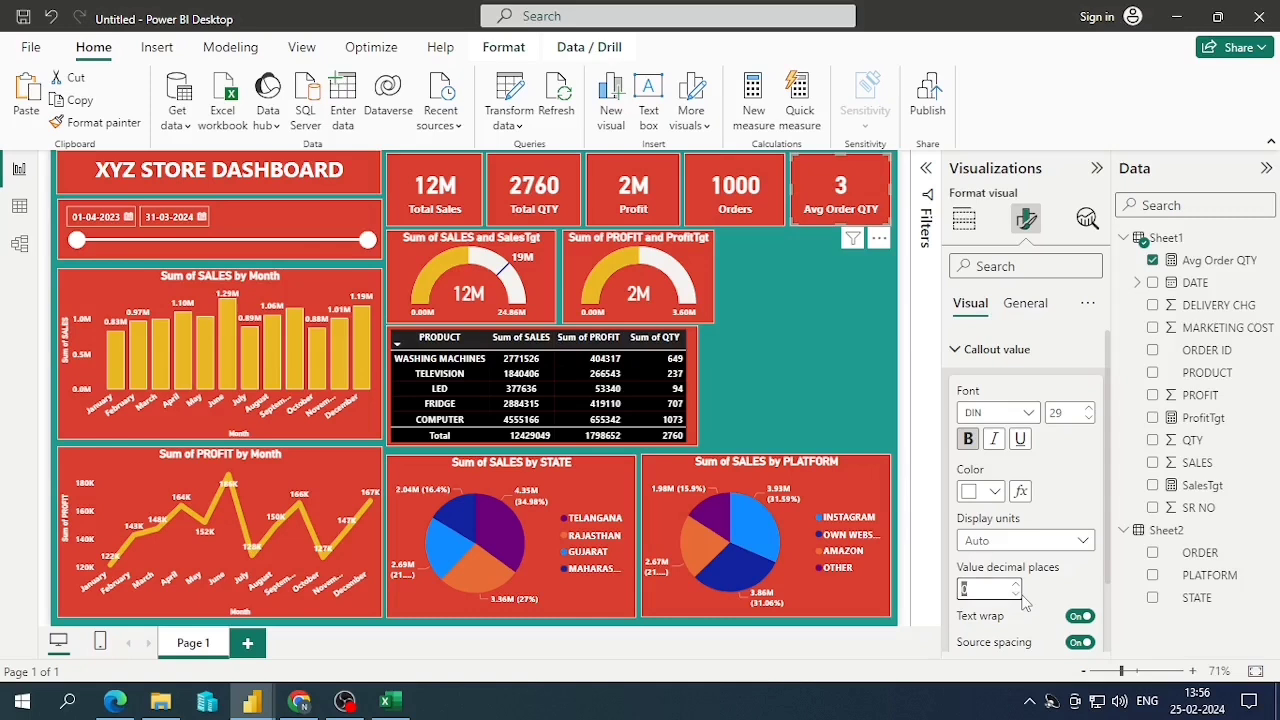
{"action": "left_click", "coordinate": [1014, 586]}
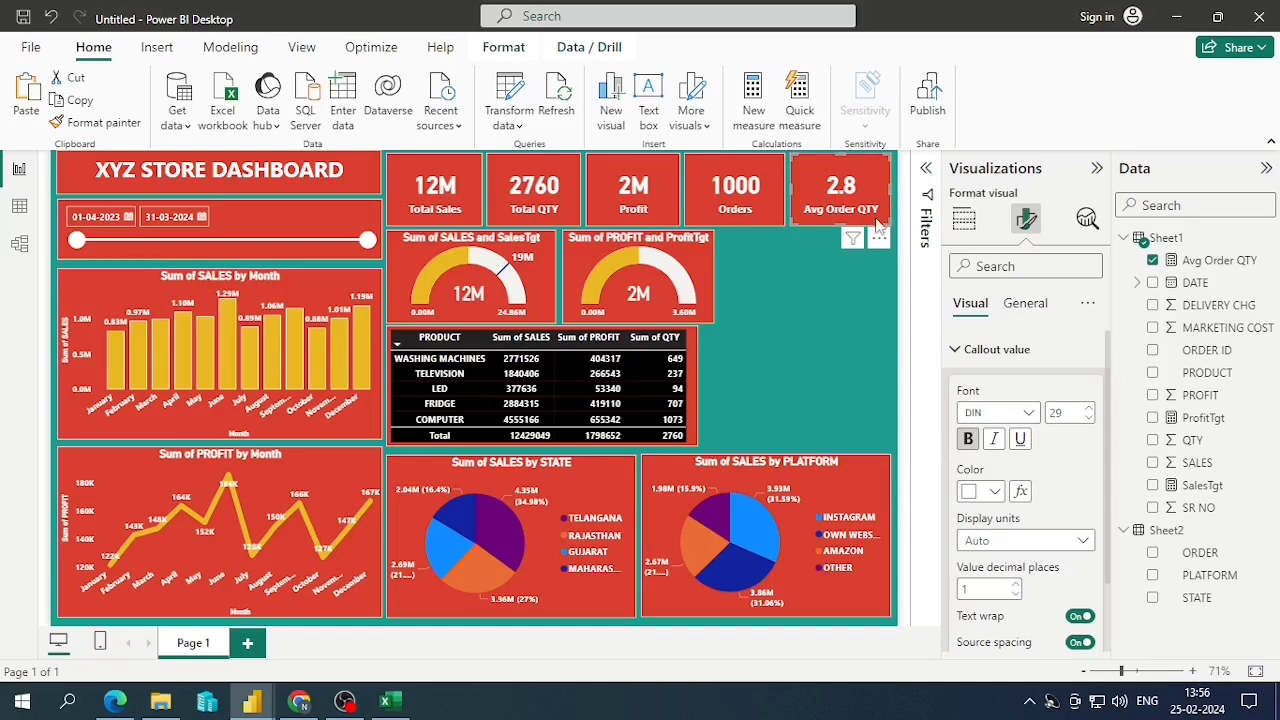
{"action": "left_click", "coordinate": [806, 276]}
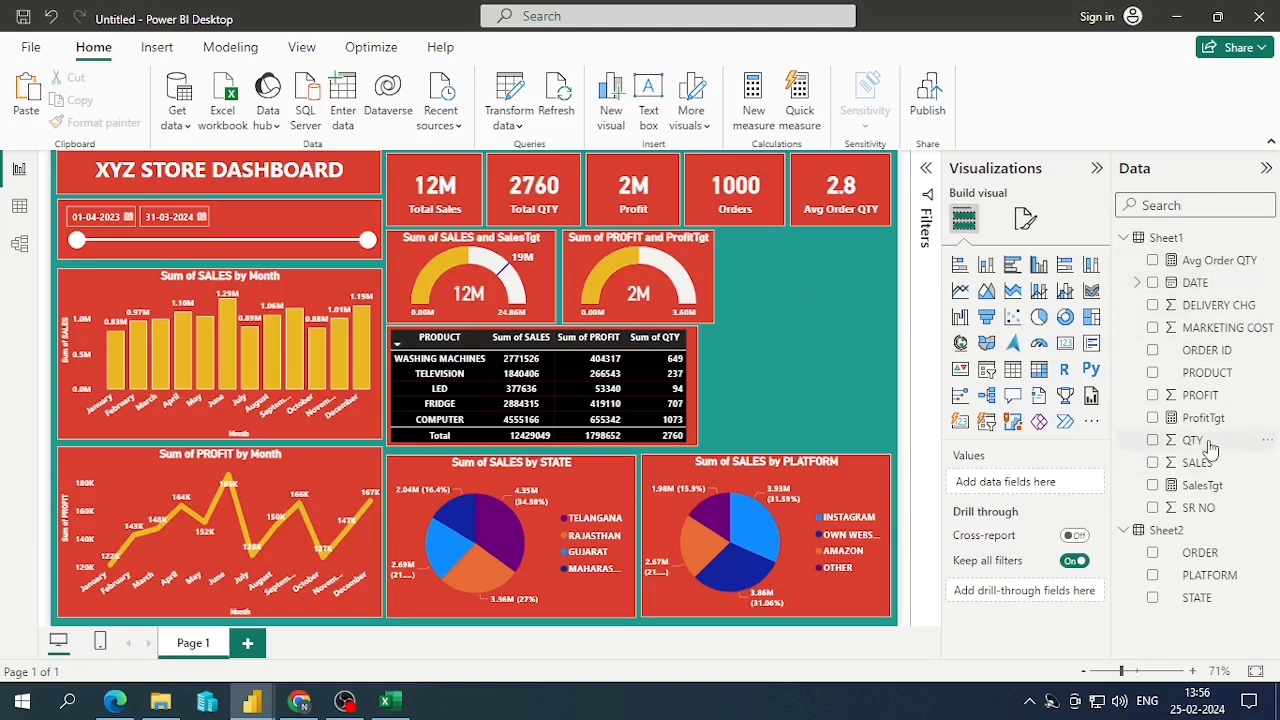
Duplicate the Avg Order QTY card, place the copy directly below the original and widen it toward the profit gauge
{"action": "left_click", "coordinate": [818, 218]}
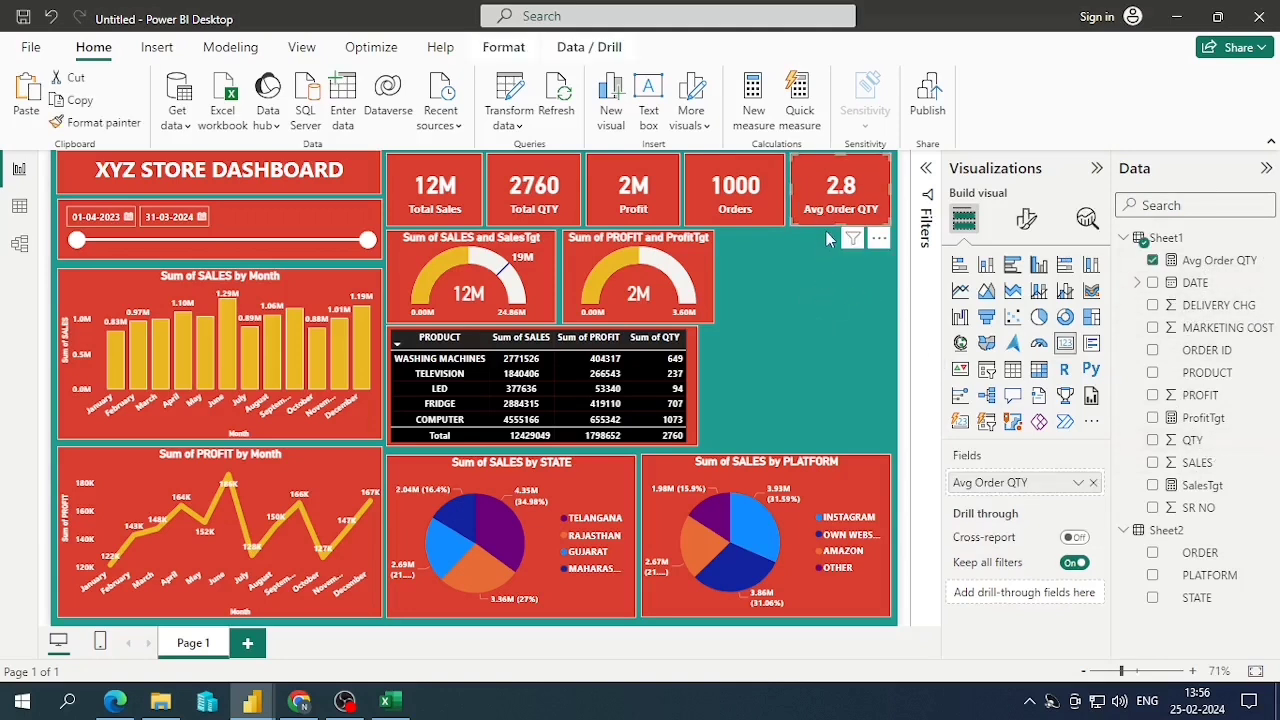
{"action": "key", "text": "ctrl+c"}
{"action": "key", "text": "ctrl+v"}
{"action": "mouse_move", "coordinate": [838, 270]}
{"action": "left_mouse_down"}
{"action": "mouse_move", "coordinate": [834, 300]}
{"action": "mouse_move", "coordinate": [826, 291]}
{"action": "left_mouse_up"}
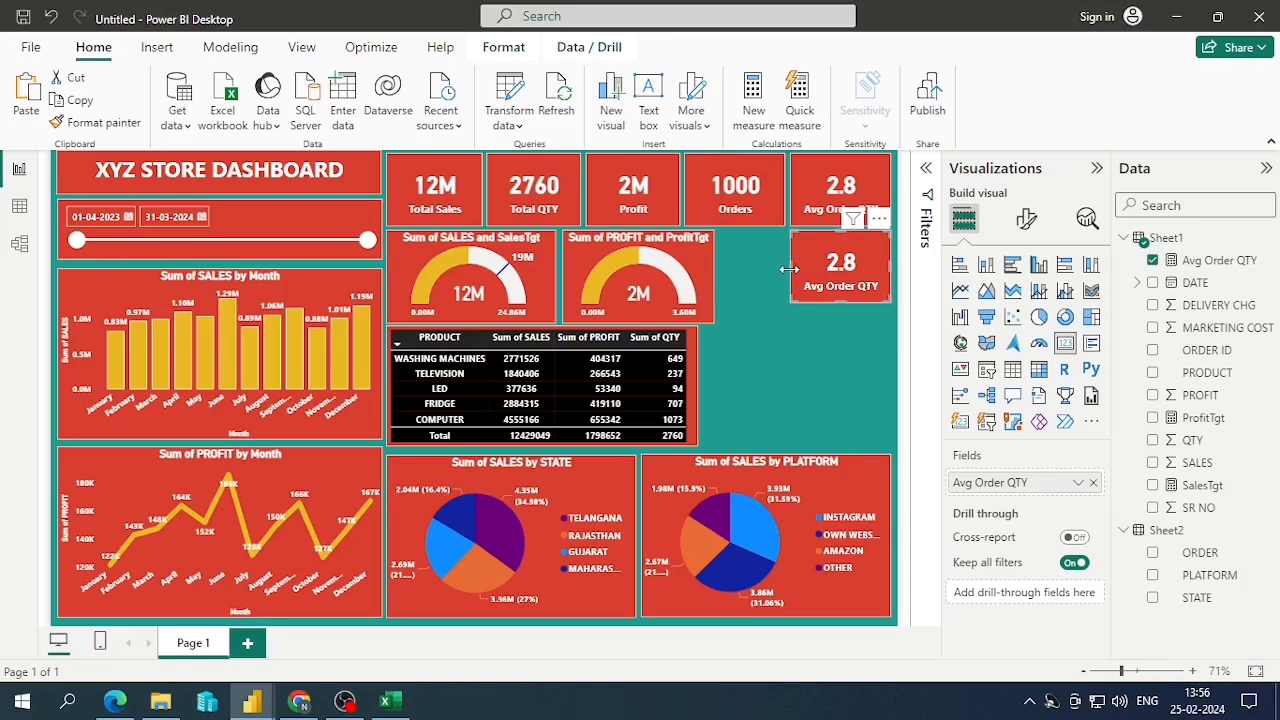
{"action": "left_click_drag", "start_coordinate": [790, 268], "coordinate": [755, 290]}
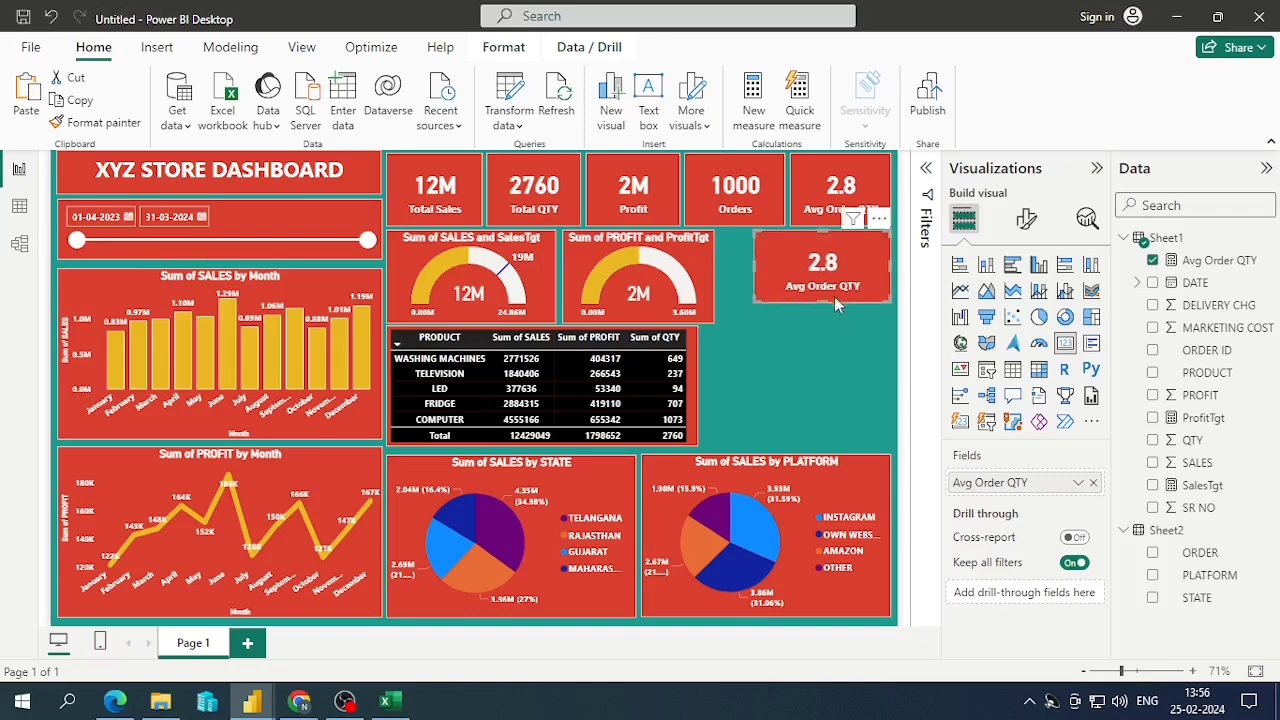
{"action": "left_click", "coordinate": [895, 257]}
{"action": "left_click", "coordinate": [857, 262]}
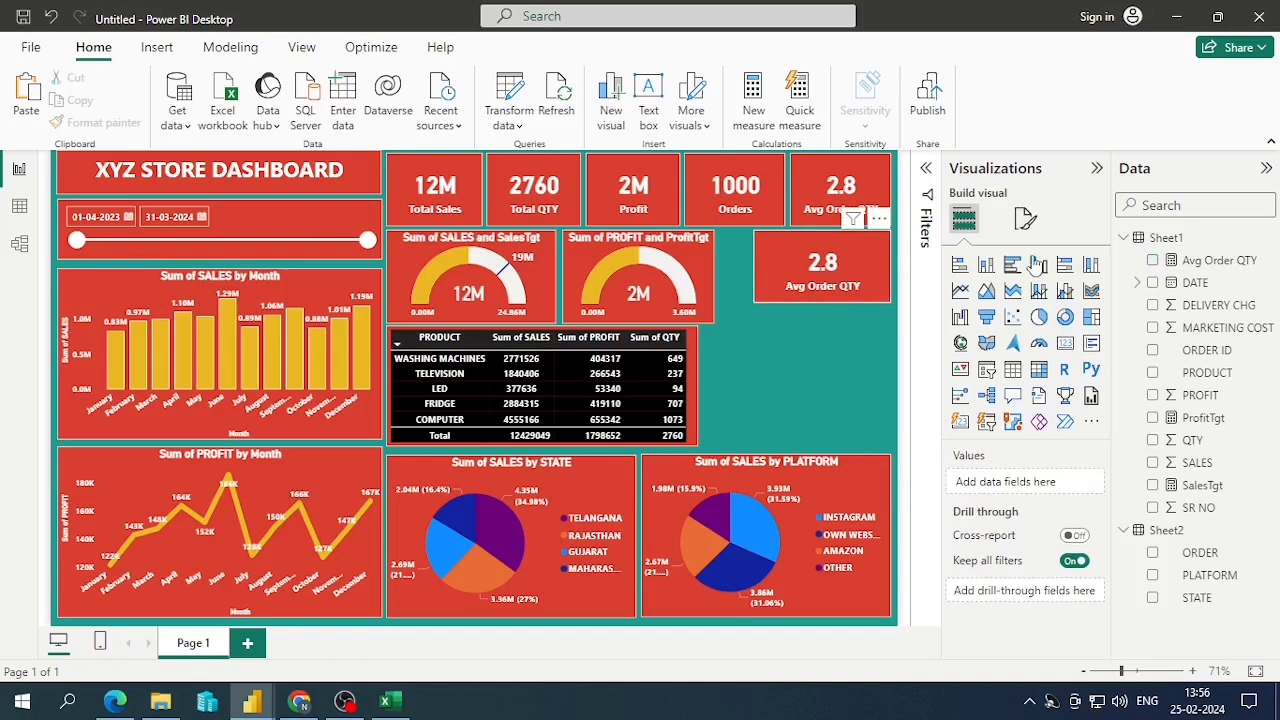
{"action": "left_click", "coordinate": [1162, 259]}
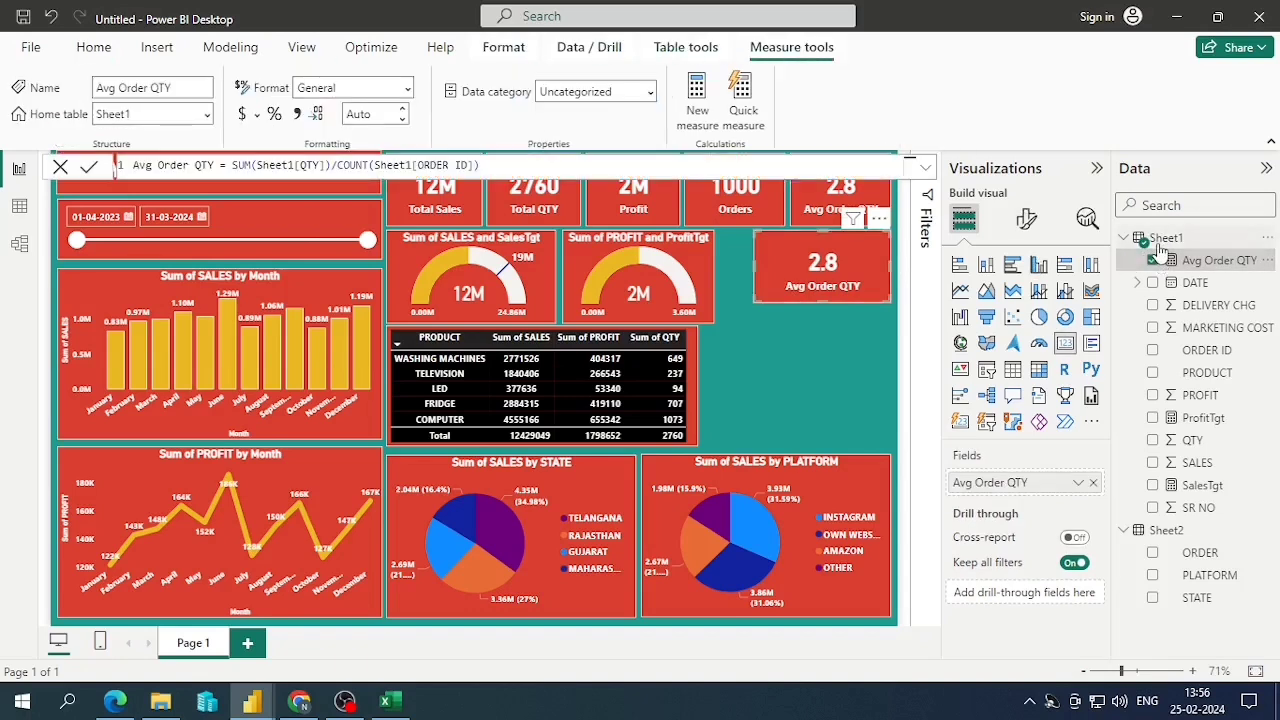
{"action": "left_click", "coordinate": [833, 337]}
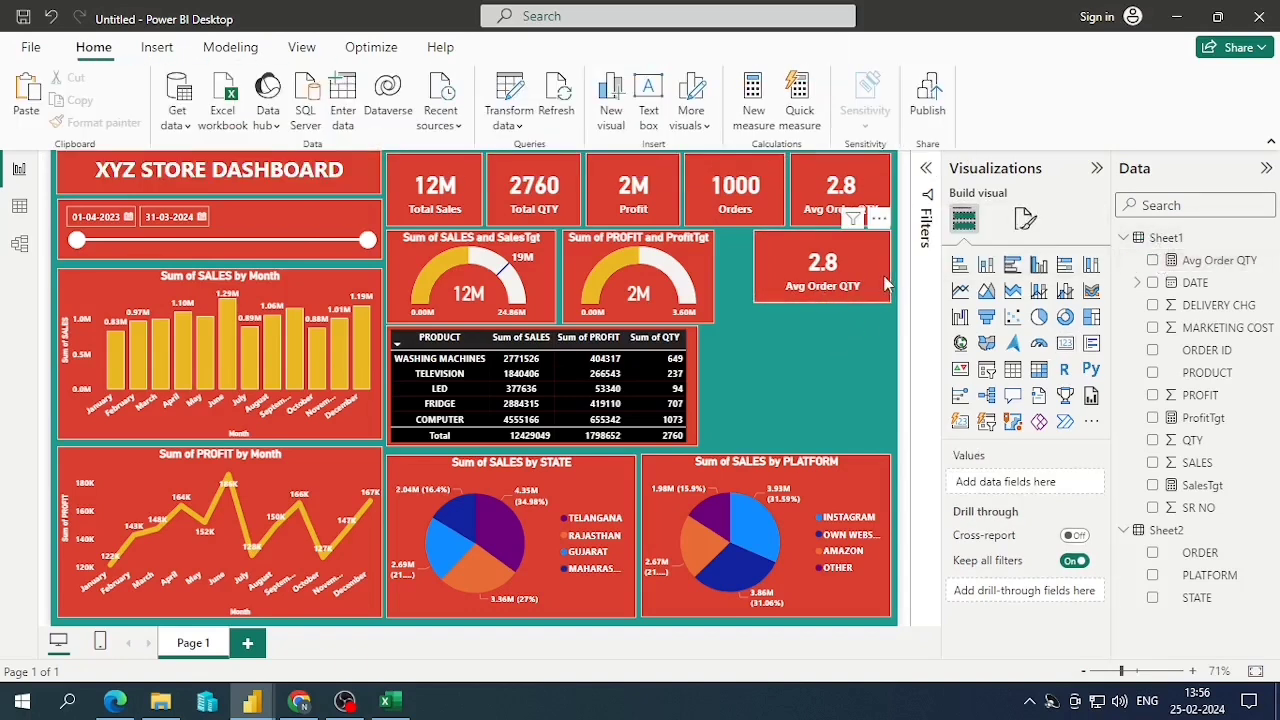
Create a new measure in the Sheet1 table and name it AOV
{"action": "right_click", "coordinate": [1183, 240]}
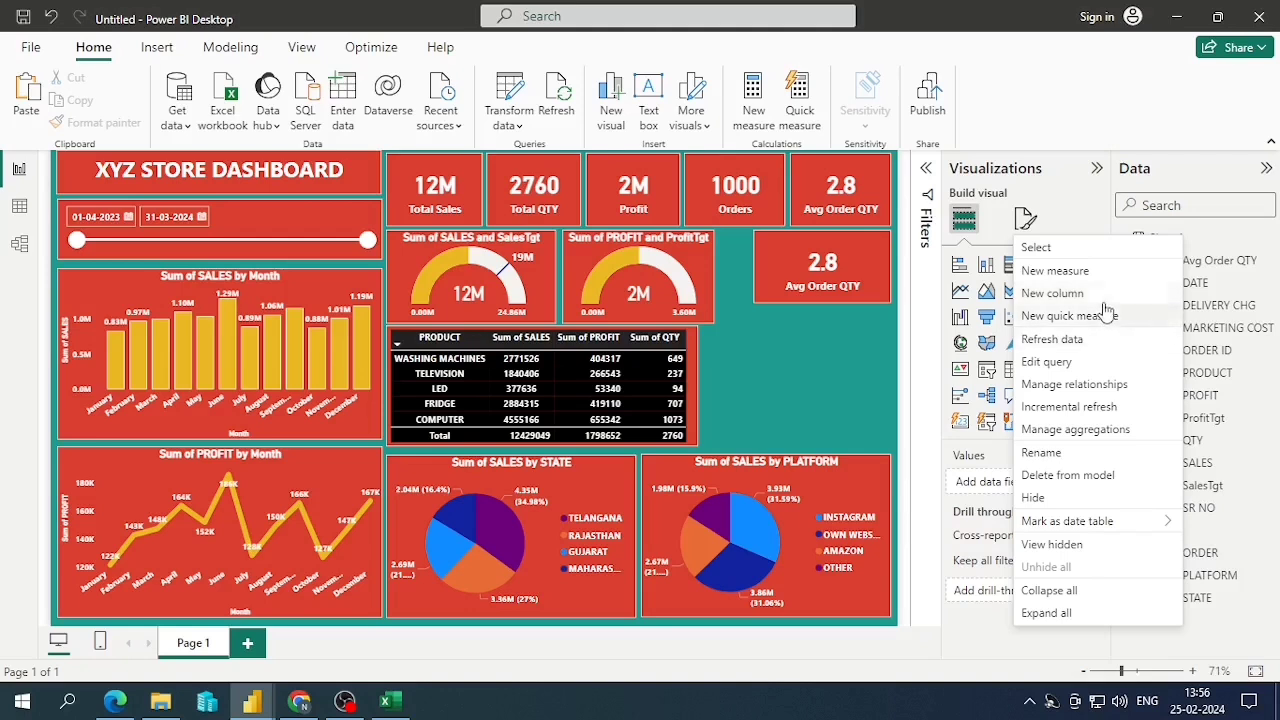
{"action": "left_click", "coordinate": [1098, 278]}
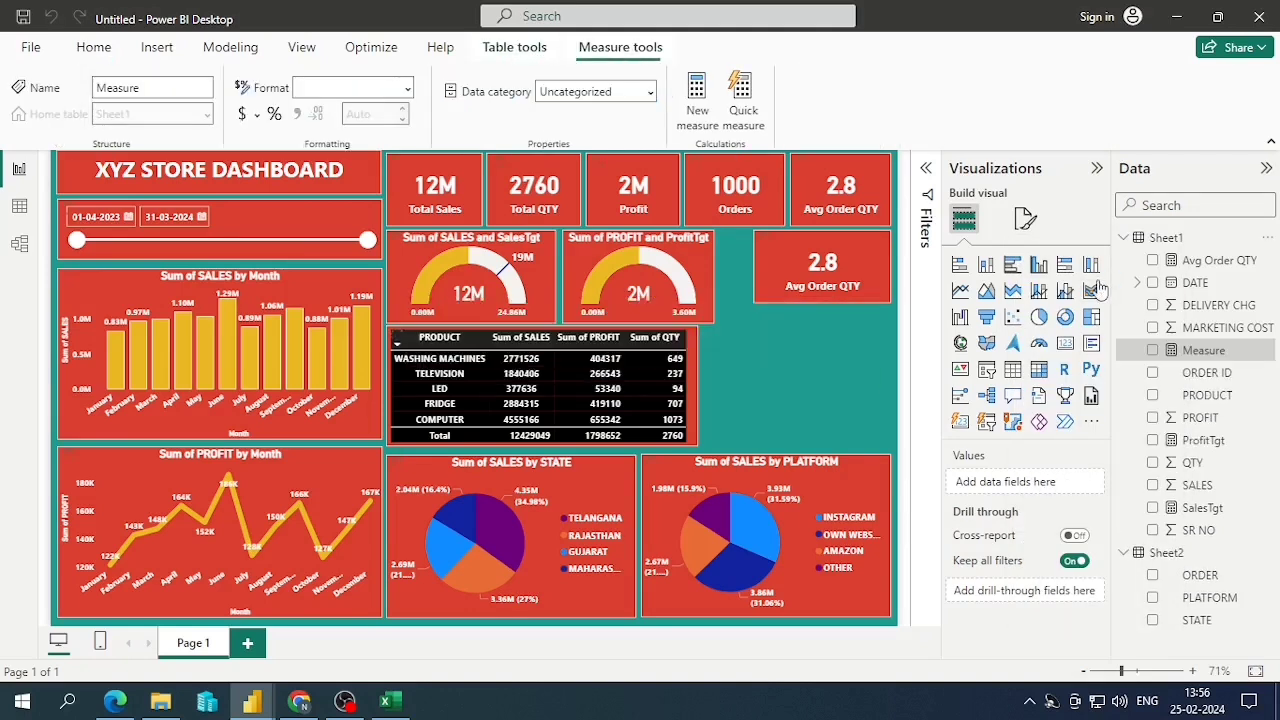
{"action": "key", "text": "Home"}
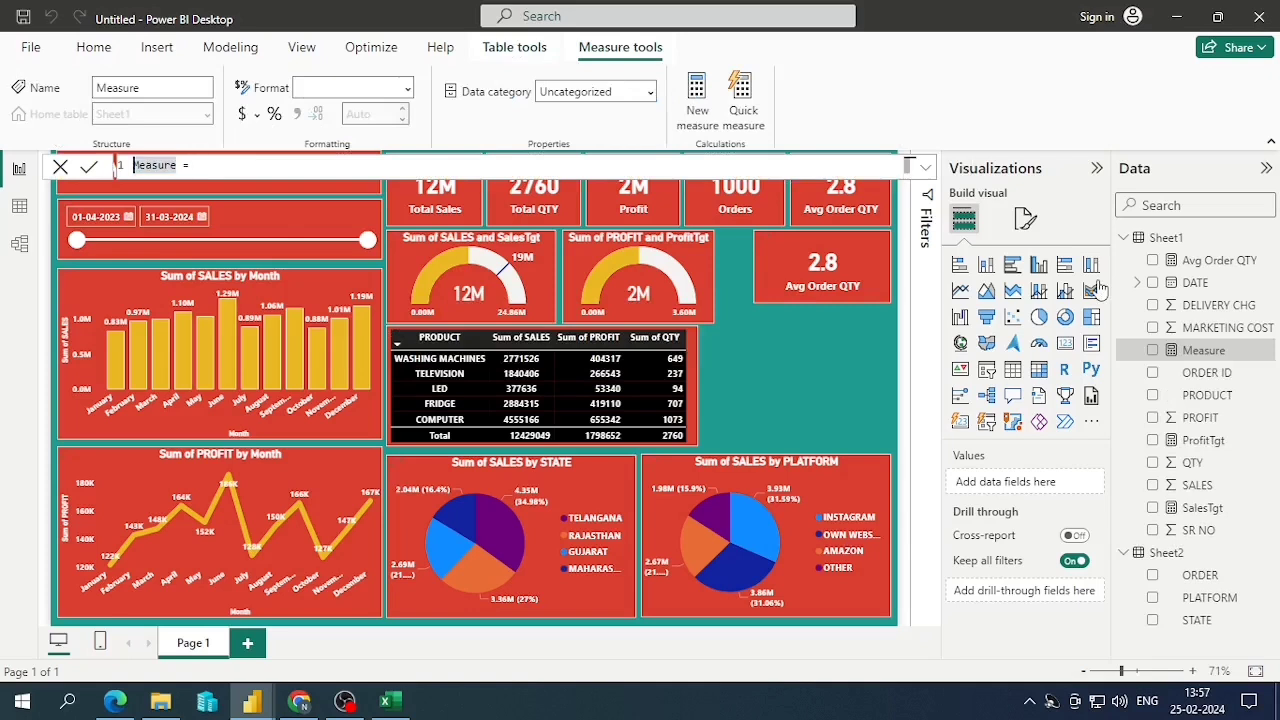
{"action": "key", "text": "Delete"}
{"action": "key", "text": "Delete"}
{"action": "key", "text": "Delete"}
{"action": "key", "text": "Delete"}
{"action": "key", "text": "Delete"}
{"action": "type", "text": "AOV"}
Start the AOV formula with the sum of Sheet1[SALES]
{"action": "key", "text": "End"}
{"action": "type", "text": "SUM("}
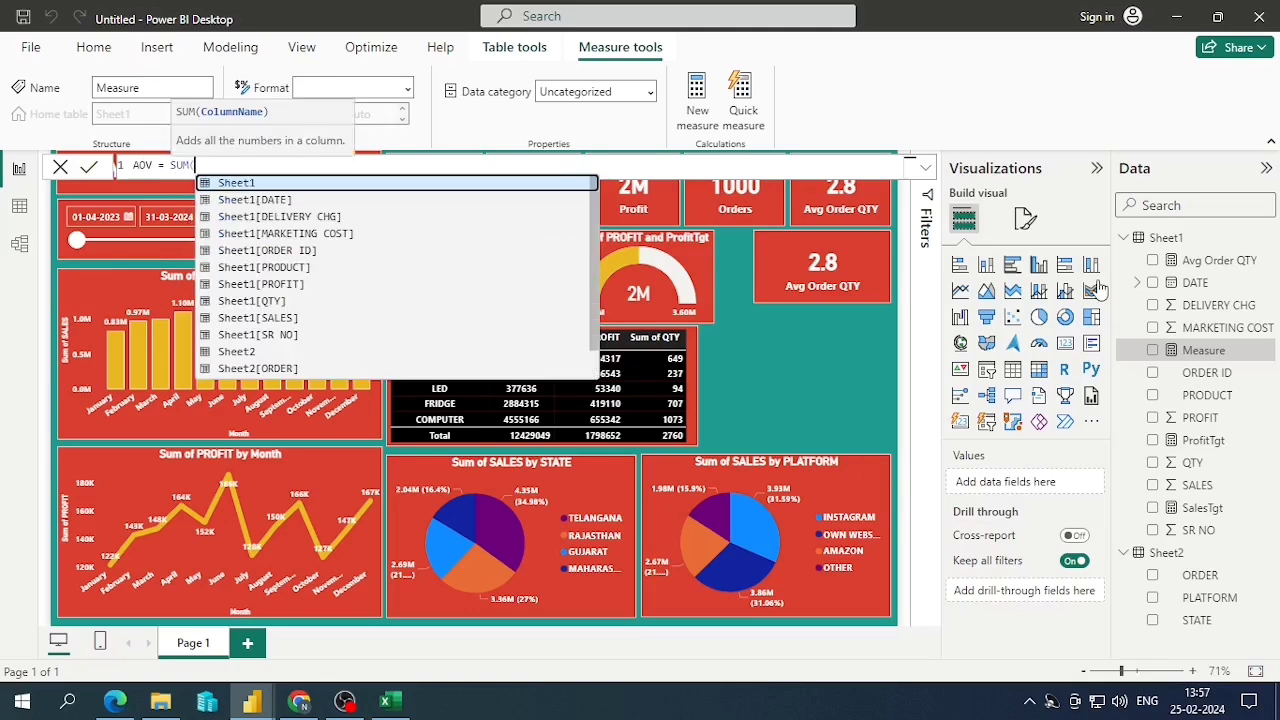
{"action": "key", "text": "Down"}
{"action": "key", "text": "Down"}
{"action": "key", "text": "Down"}
{"action": "key", "text": "Down"}
{"action": "key", "text": "Down"}
{"action": "key", "text": "Down"}
{"action": "key", "text": "Down"}
{"action": "key", "text": "Down"}
{"action": "key", "text": "Tab"}
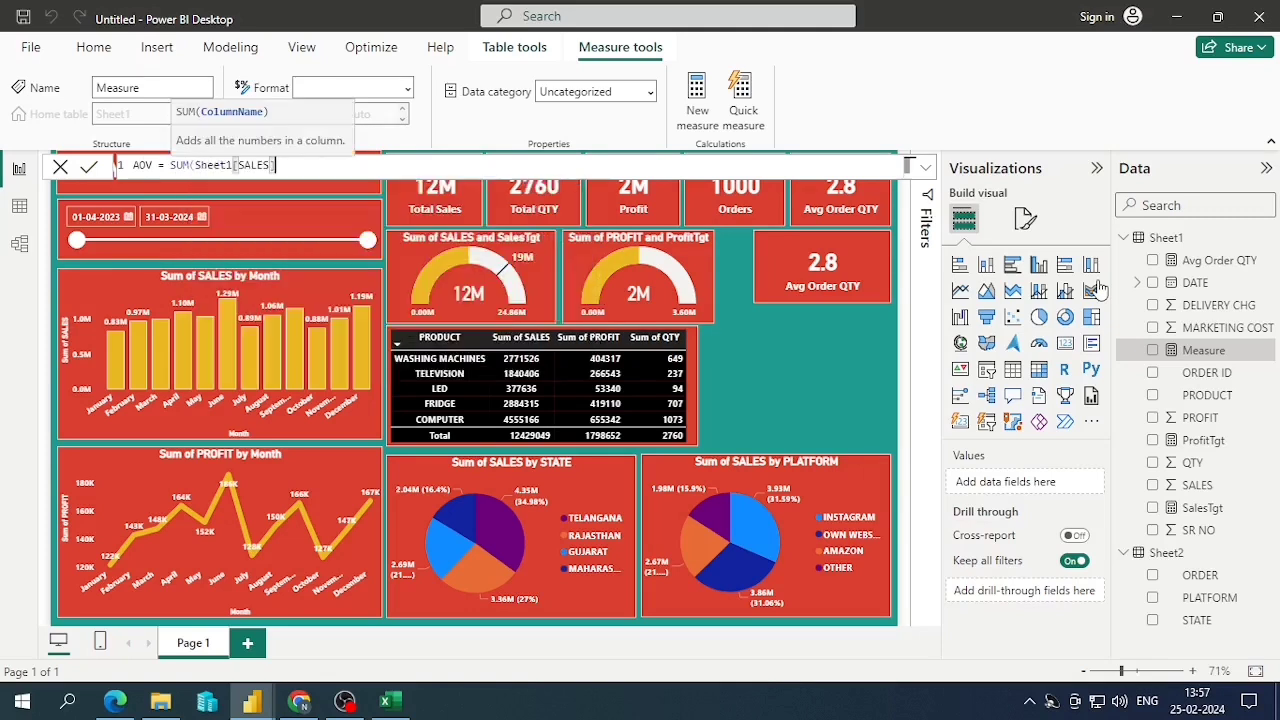
Divide the sales sum by COUNT(Sheet1[ORDER ID]) and commit the AOV measure
{"action": "type", "text": ")/"}
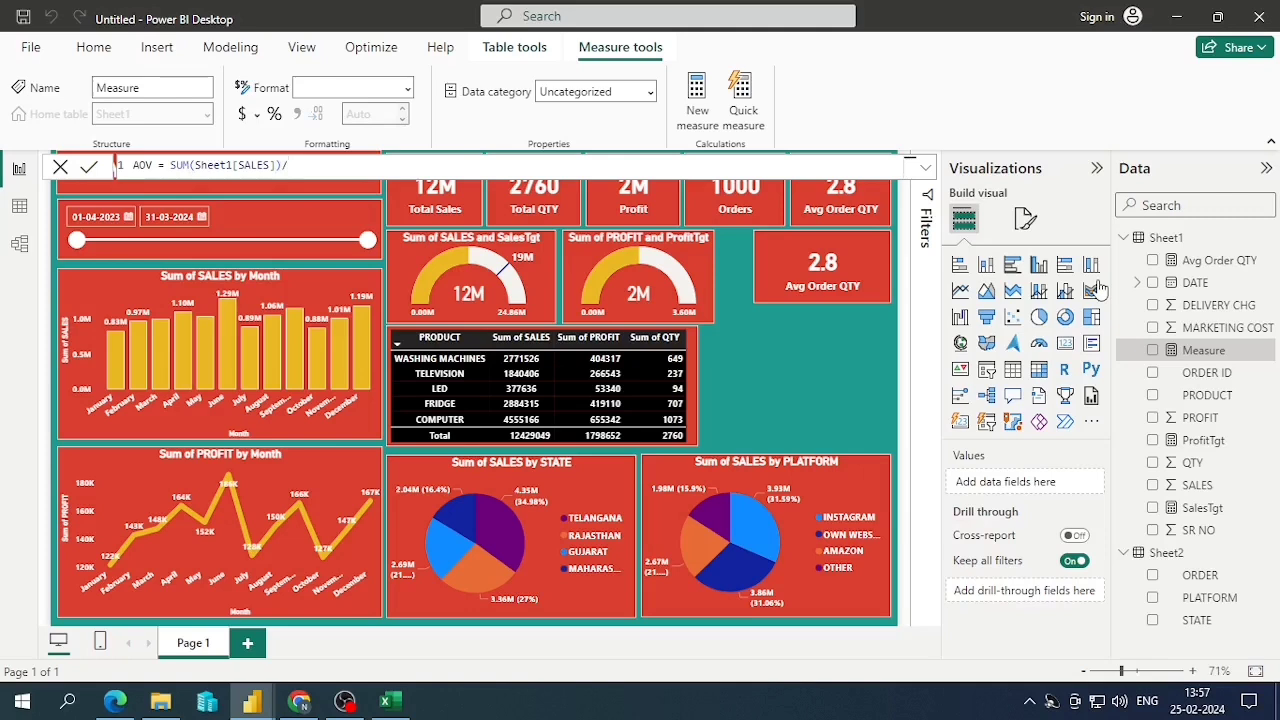
{"action": "type", "text": "COU"}
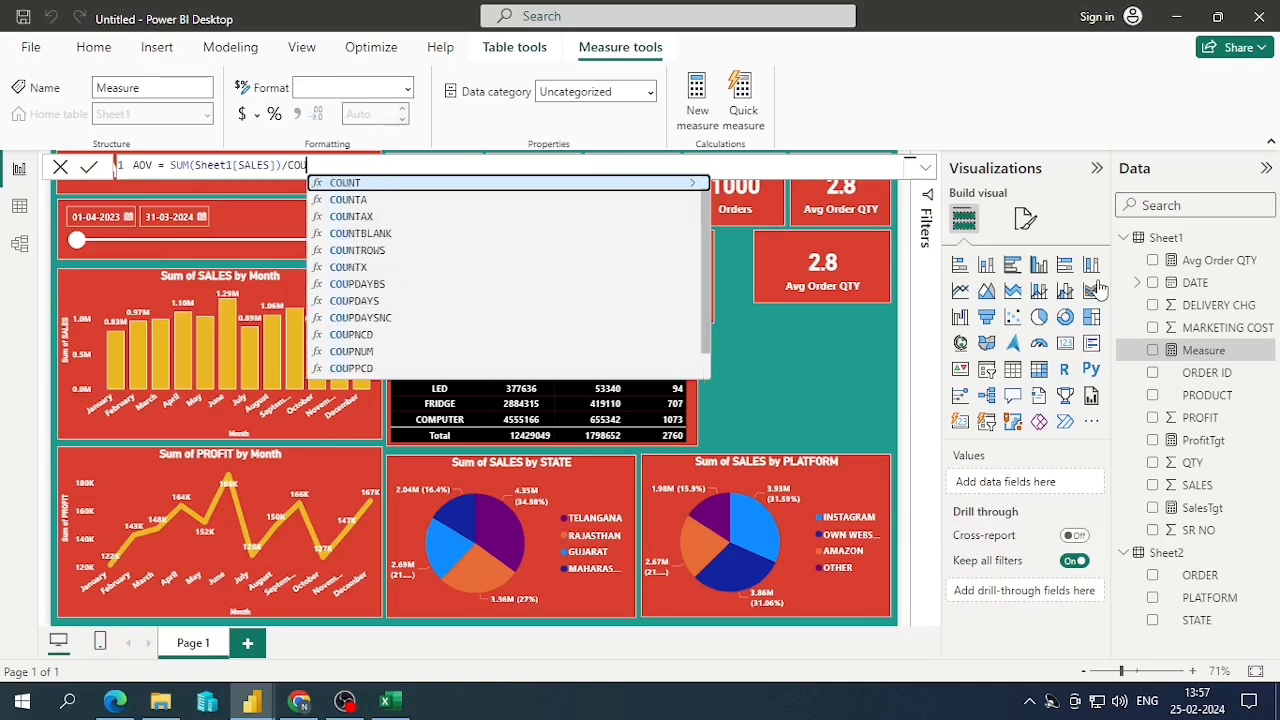
{"action": "key", "text": "Tab"}
{"action": "key", "text": "Down"}
{"action": "key", "text": "Down"}
{"action": "key", "text": "Down"}
{"action": "key", "text": "Down"}
{"action": "key", "text": "Down"}
{"action": "key", "text": "Down"}
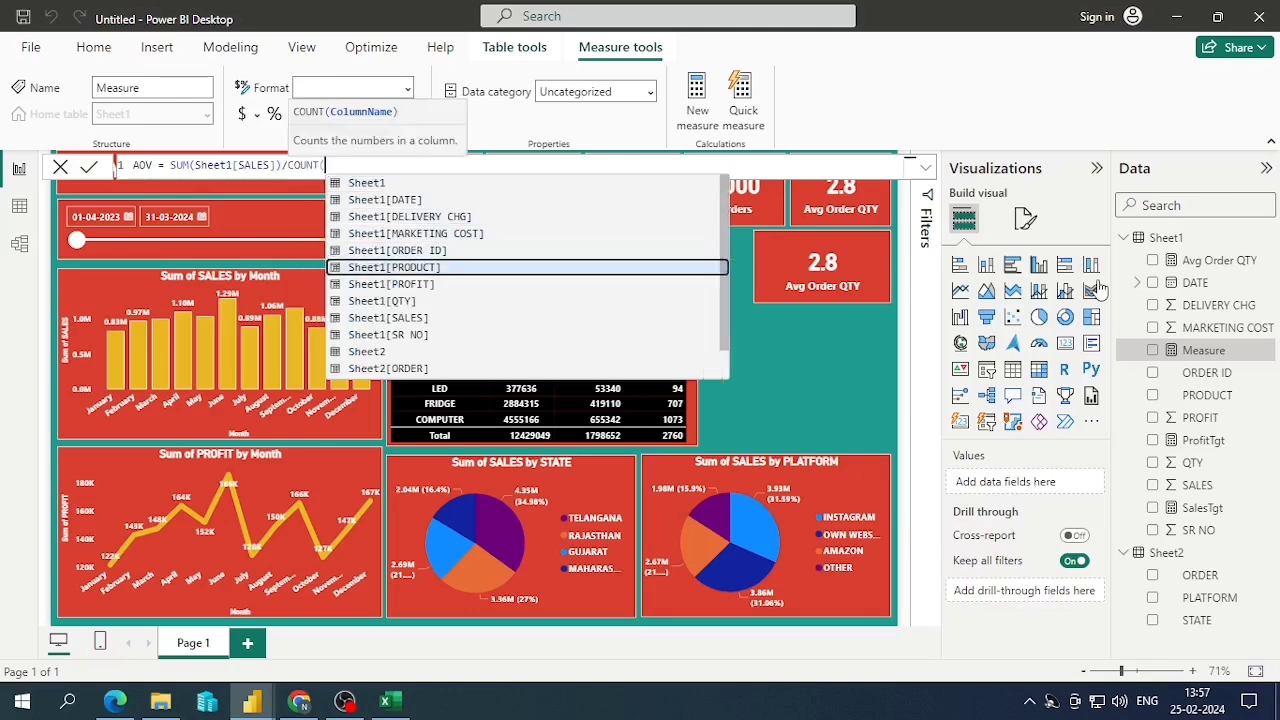
{"action": "key", "text": "Up"}
{"action": "key", "text": "Up"}
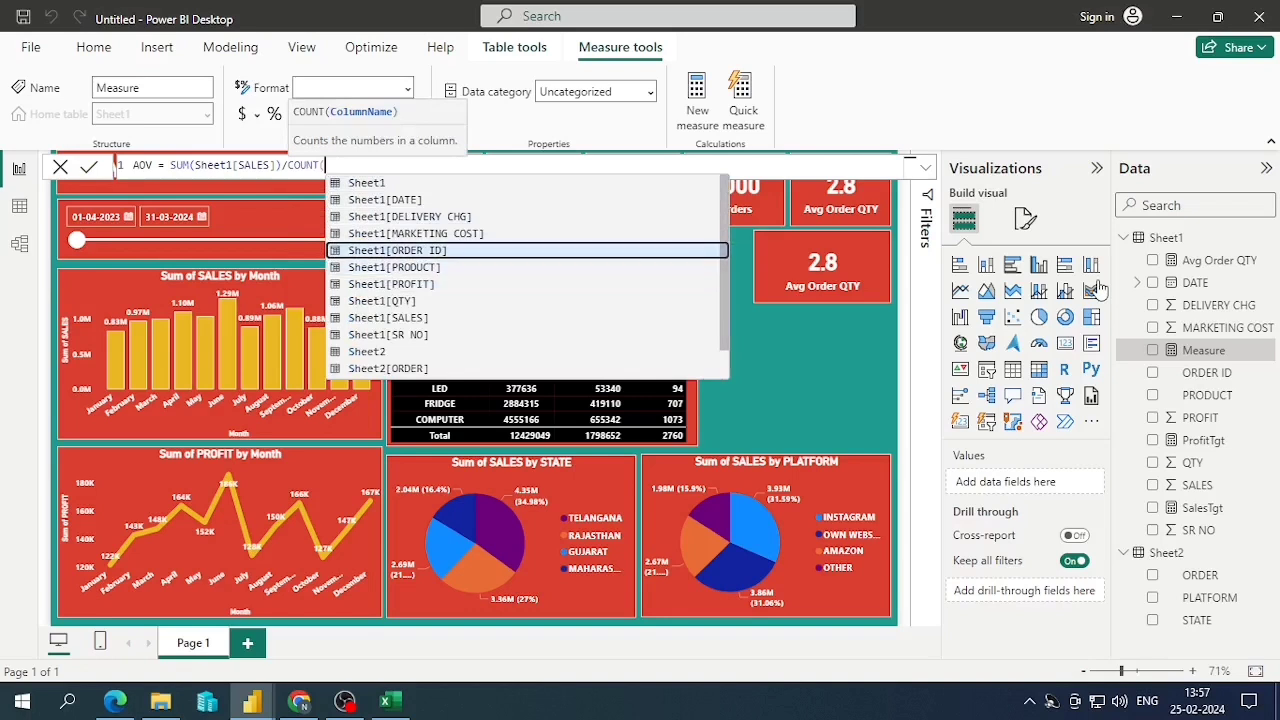
{"action": "key", "text": "Tab"}
{"action": "type", "text": ")"}
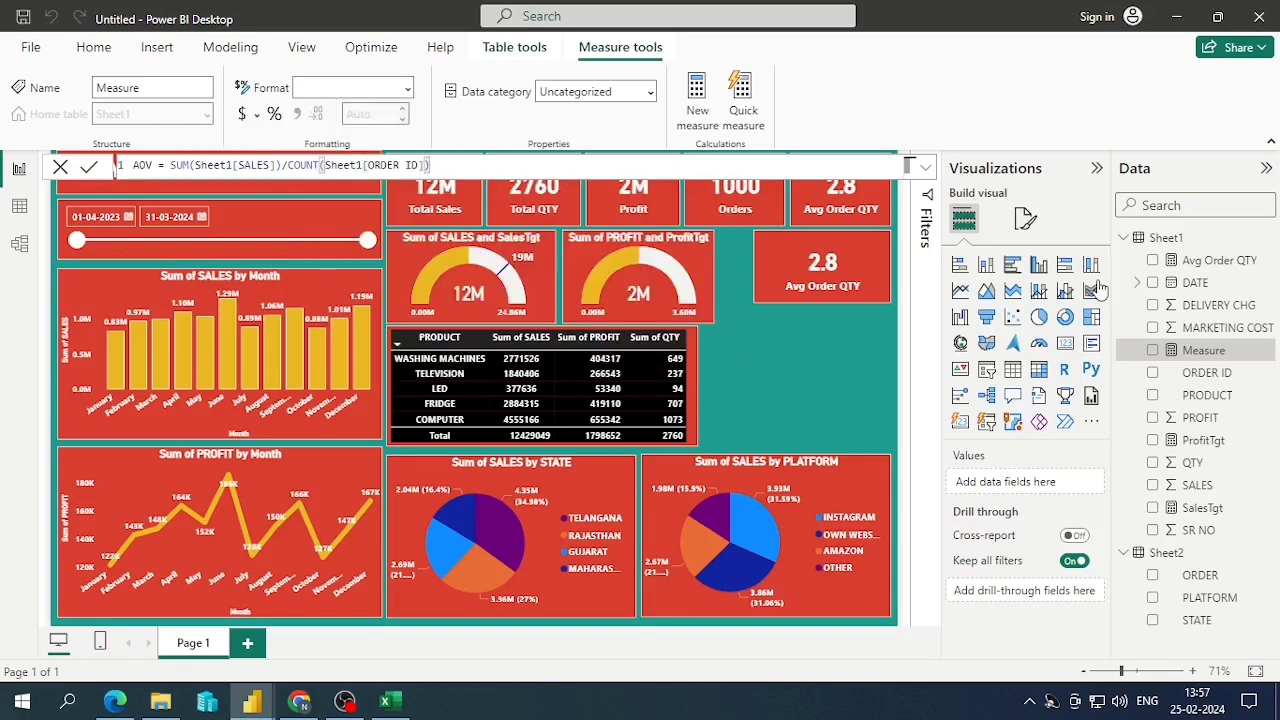
{"action": "key", "text": "Return"}
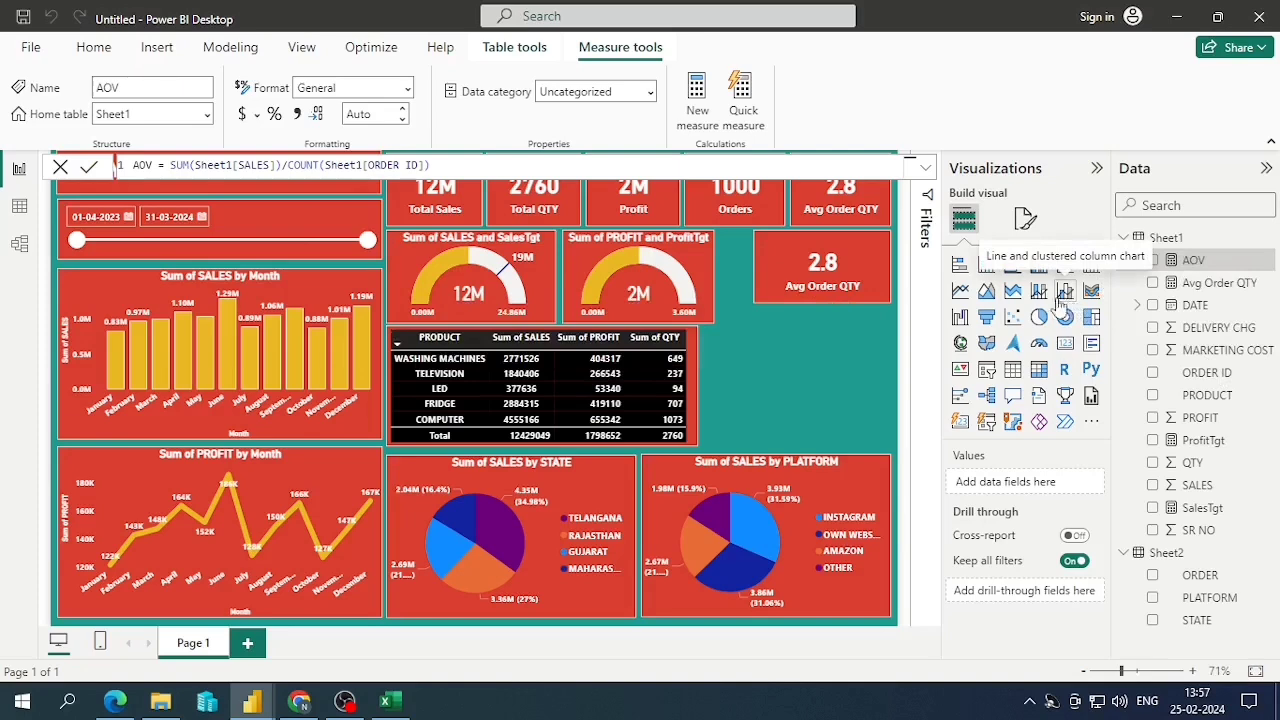
Replace the field of the duplicated Avg Order QTY card beside the profit gauge with the AOV measure
{"action": "left_click", "coordinate": [865, 262]}
{"action": "left_click", "coordinate": [1093, 482]}
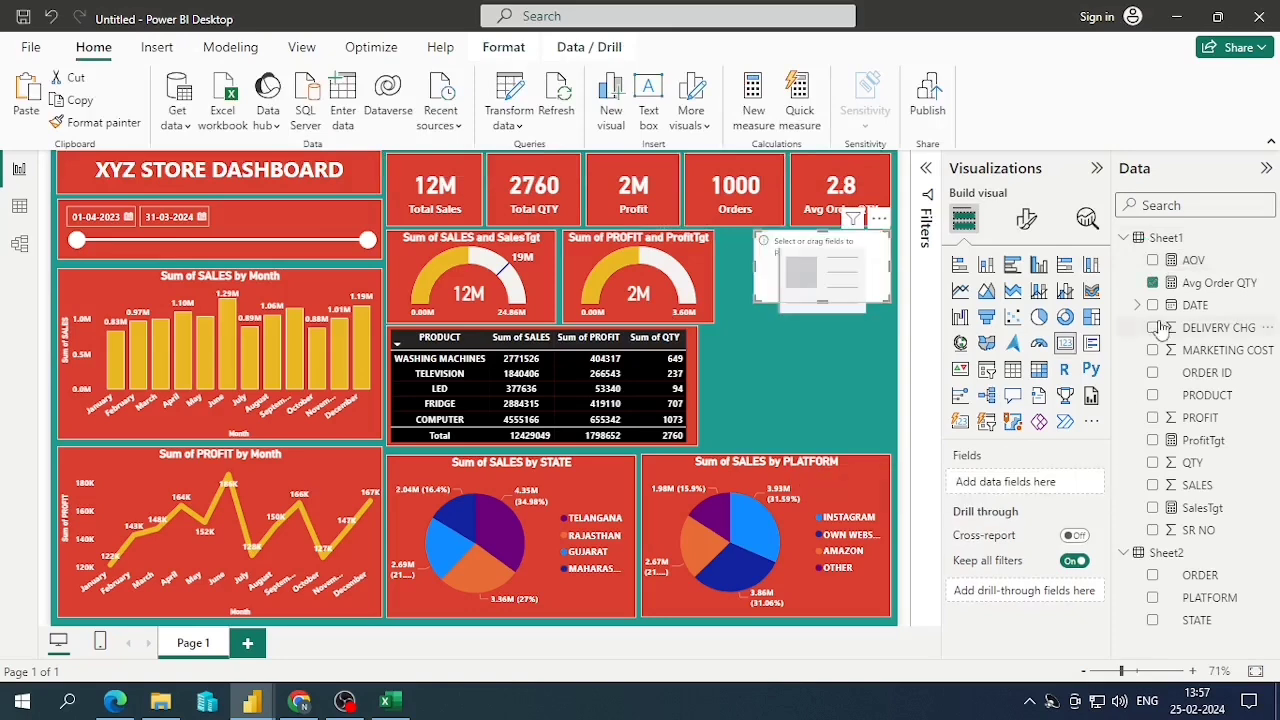
{"action": "left_click", "coordinate": [1153, 260]}
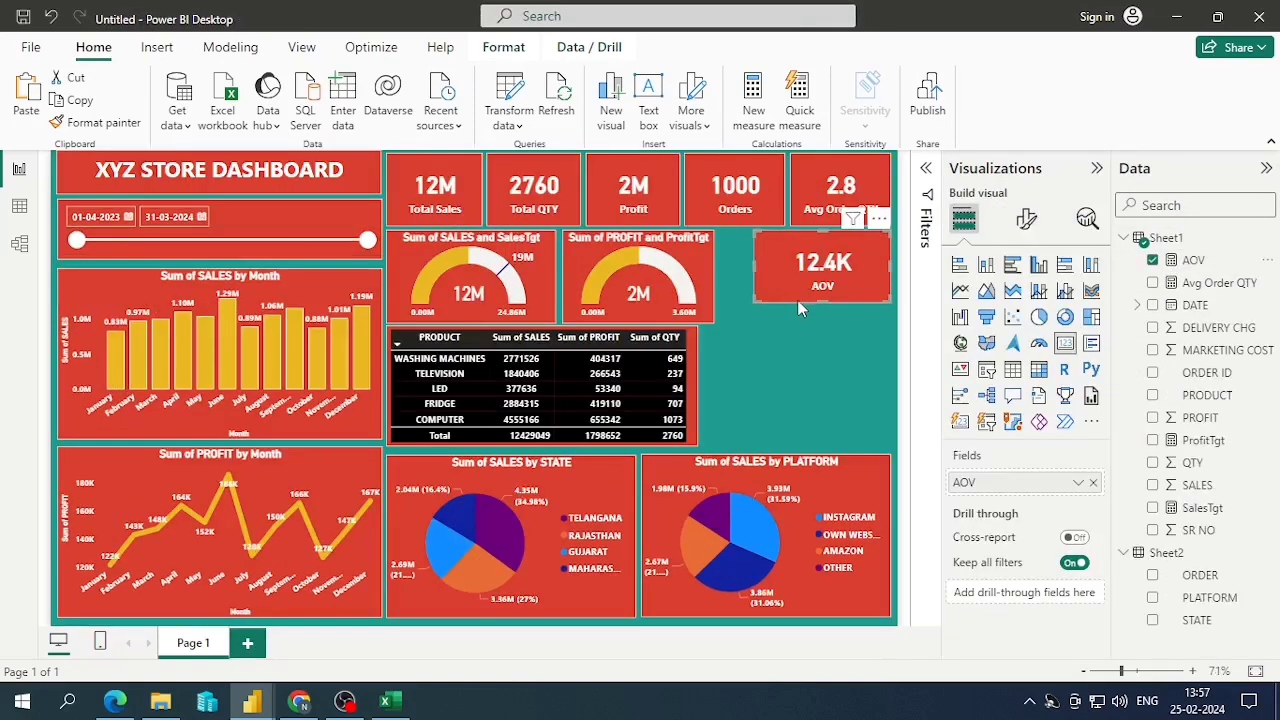
Set the AOV card's callout value to 2 decimal places
{"action": "left_click", "coordinate": [1026, 218]}
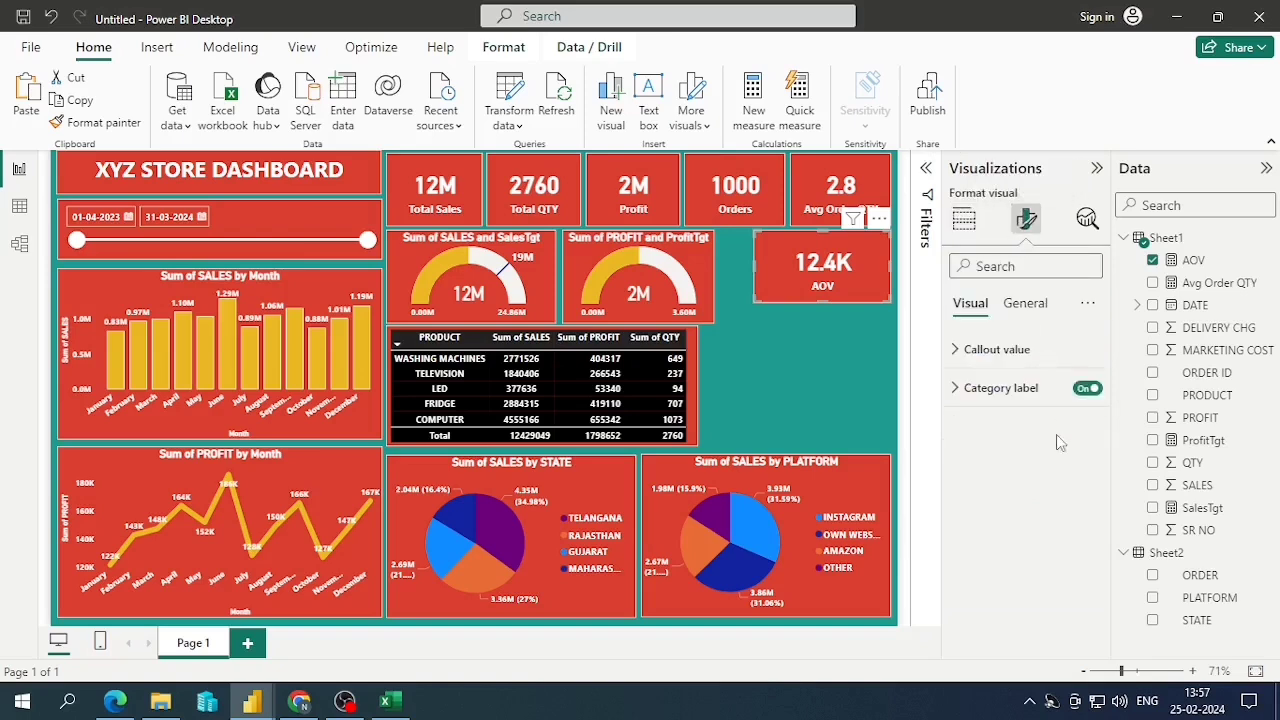
{"action": "left_click", "coordinate": [983, 350]}
{"action": "scroll", "coordinate": [1024, 455], "scroll_direction": "down", "scroll_amount": 1}
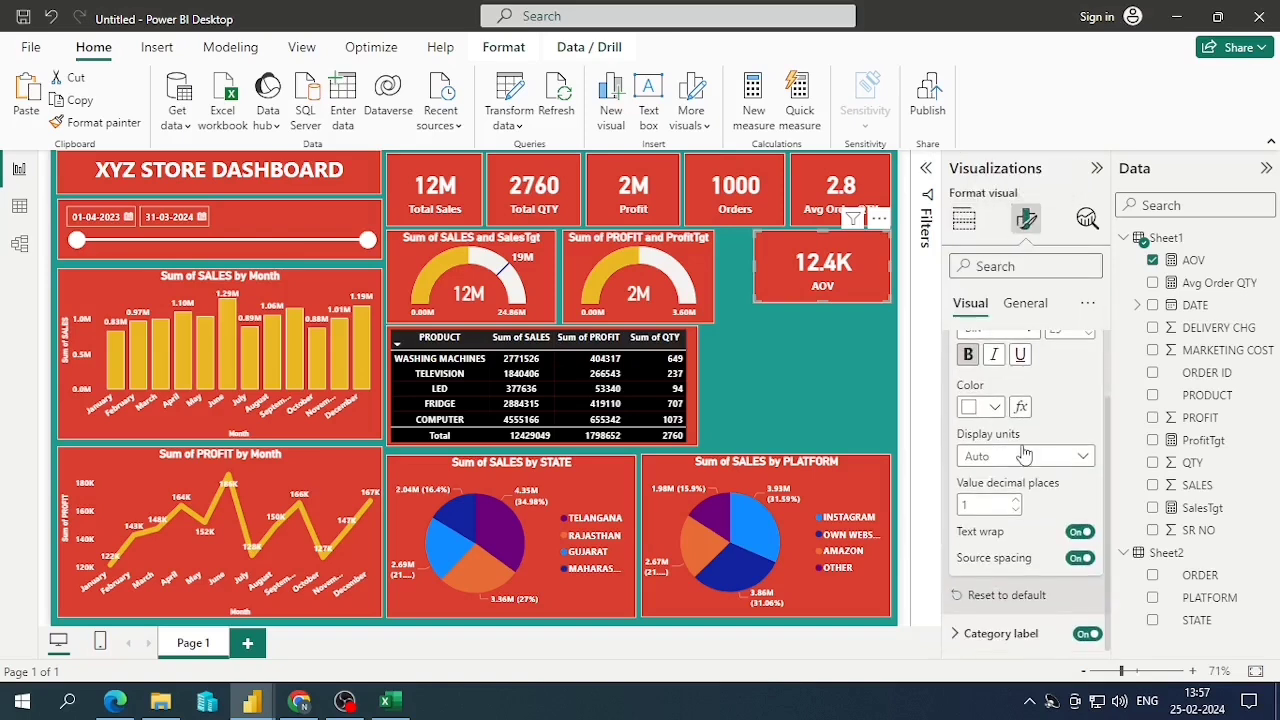
{"action": "left_click", "coordinate": [1015, 499]}
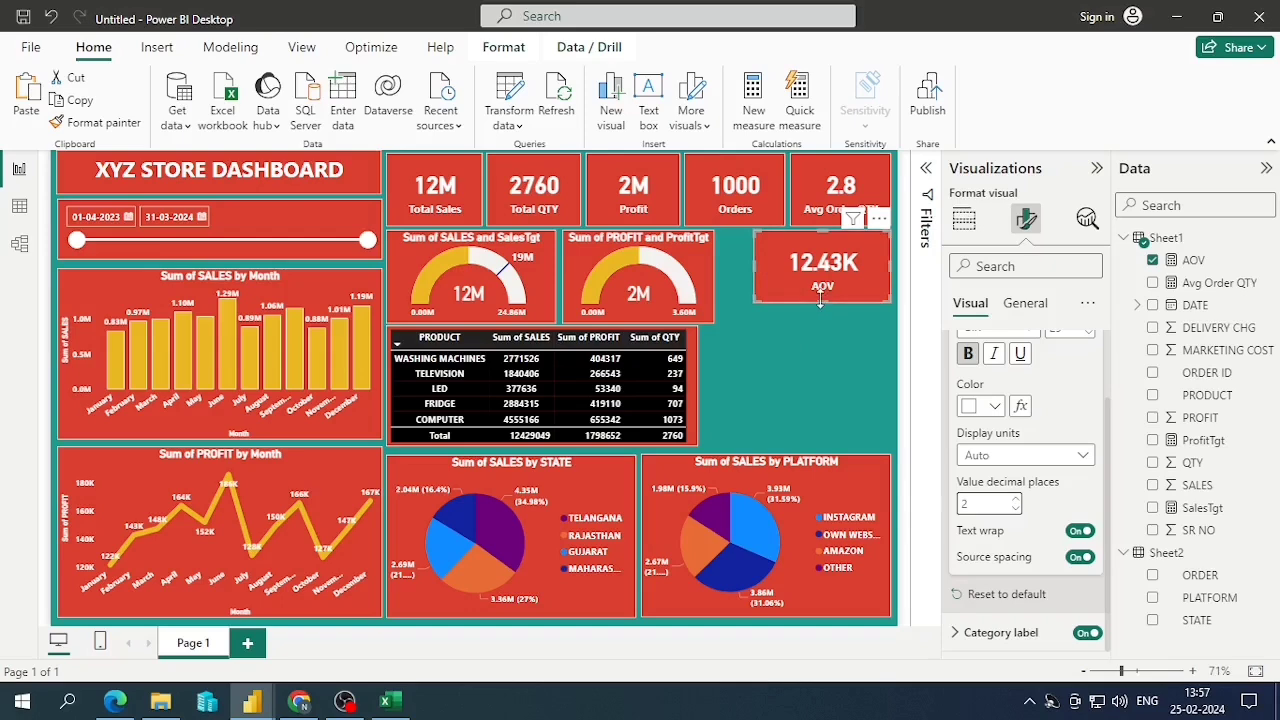
Switch to the NEW DATA FOR PROJ 3 workbook in Excel, examine the DELIVERY CHG and MARKETING COST columns, and return to Power BI
{"action": "left_click", "coordinate": [400, 705]}
{"action": "left_click", "coordinate": [628, 258]}
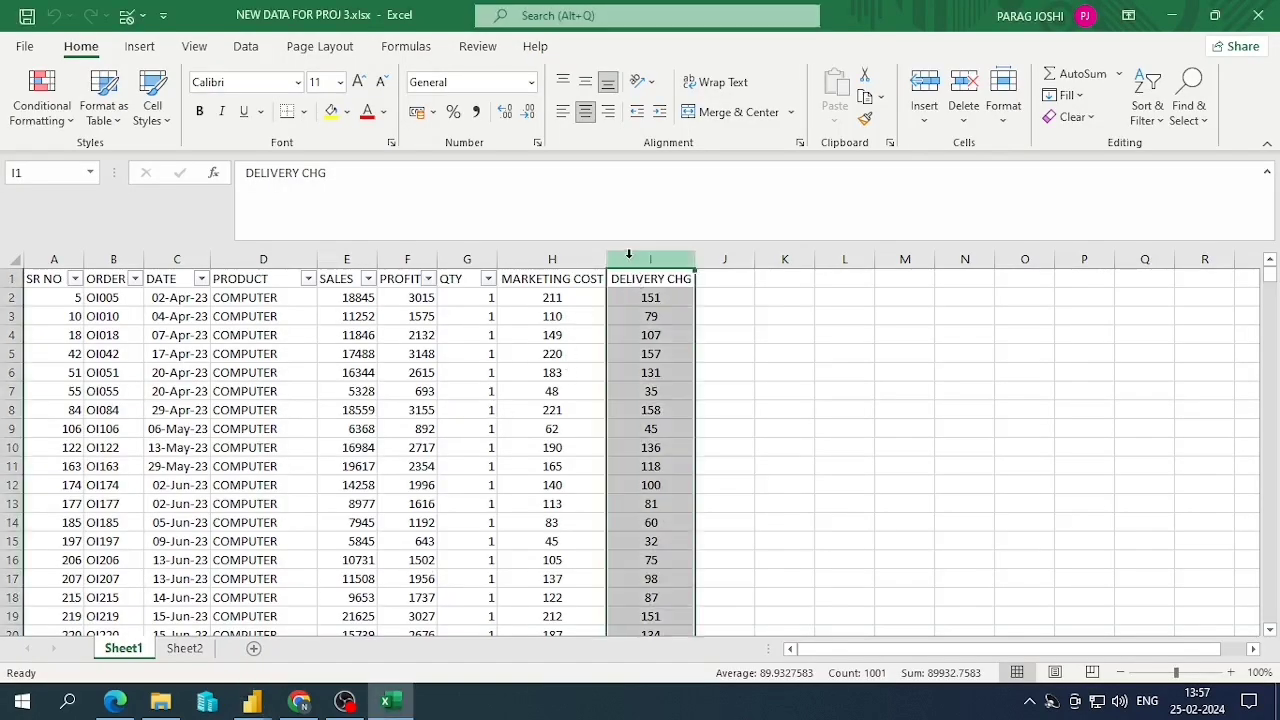
{"action": "left_click", "coordinate": [560, 258]}
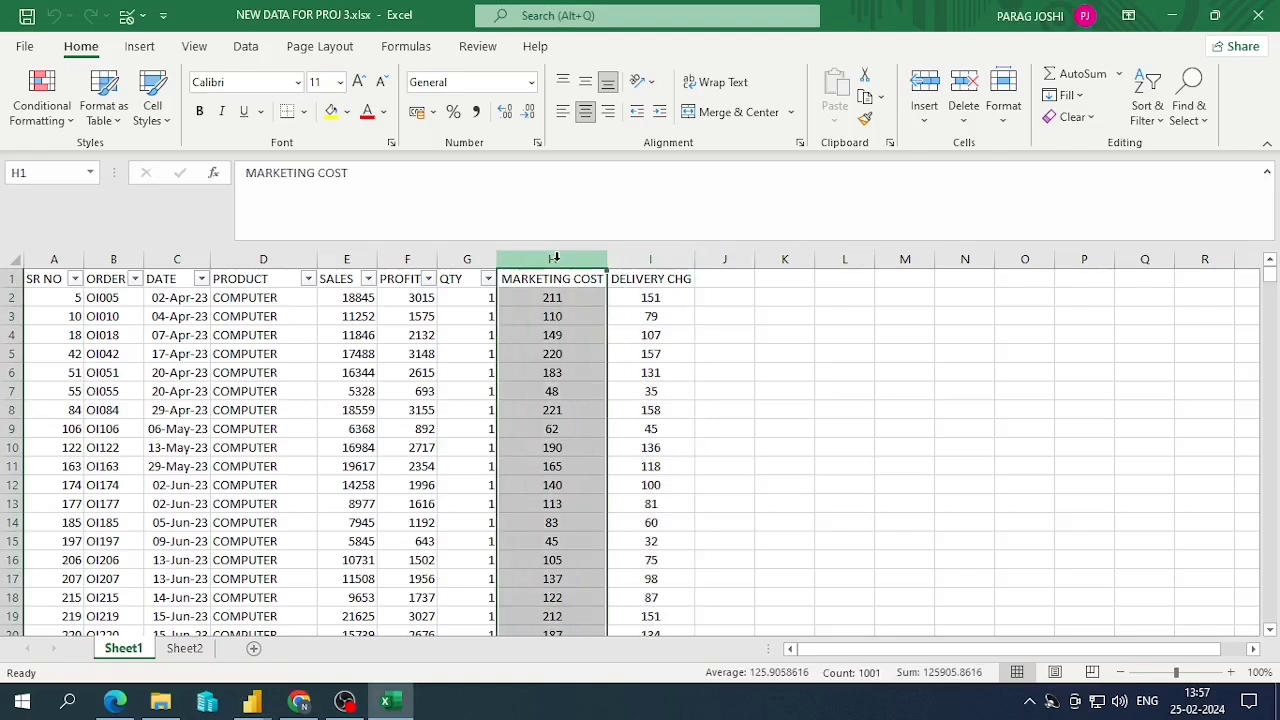
{"action": "left_click", "coordinate": [646, 259]}
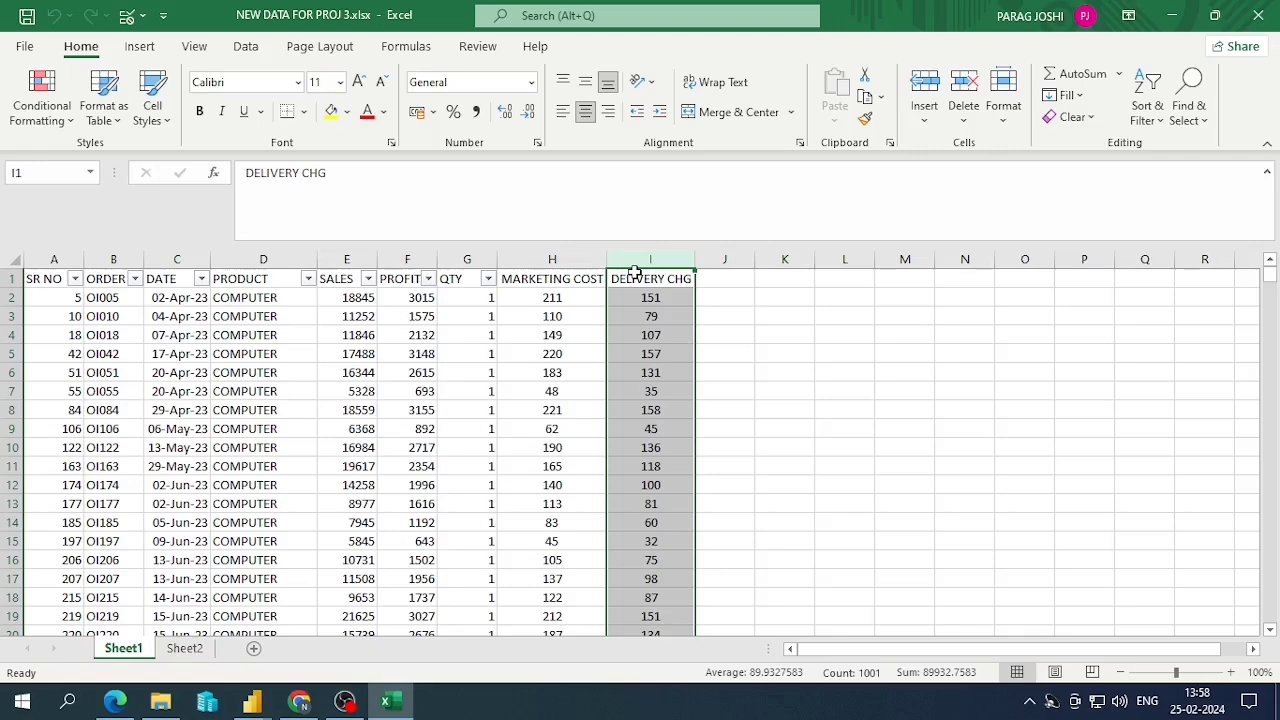
{"action": "left_click", "coordinate": [571, 259]}
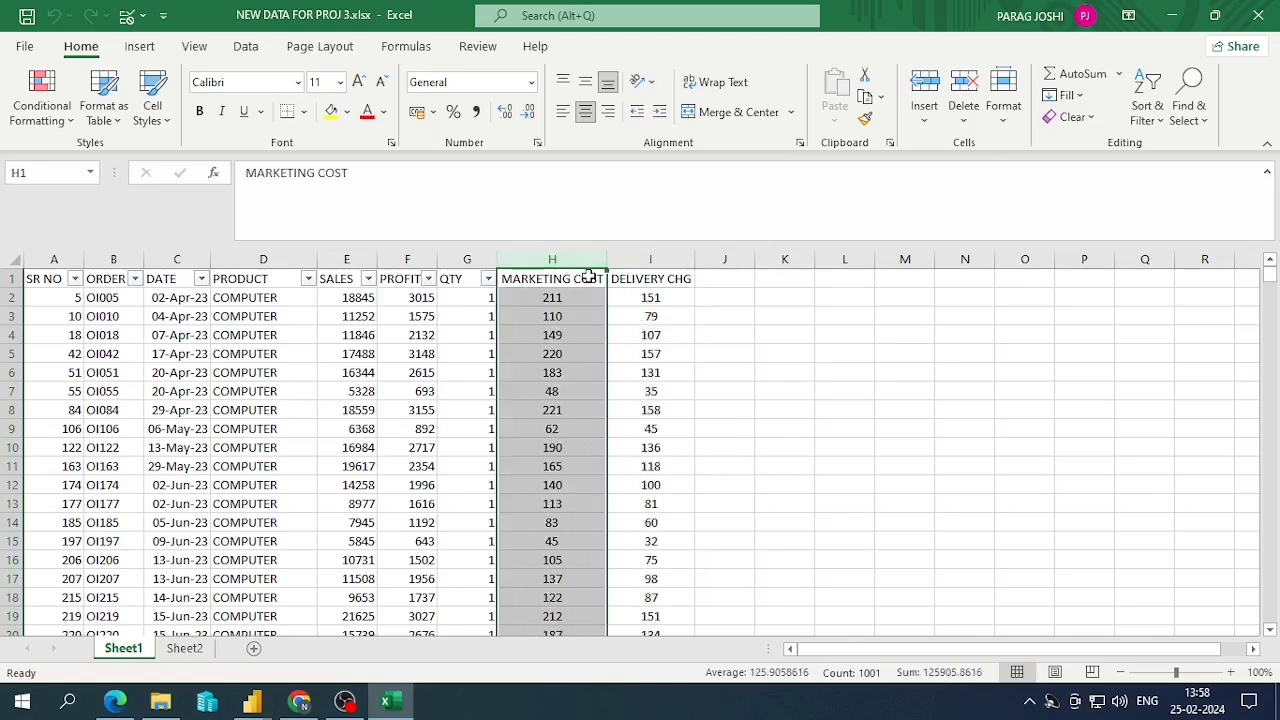
{"action": "key", "text": "alt+Tab"}
Duplicate the AOV card and place the copy below the original
{"action": "left_click", "coordinate": [827, 320]}
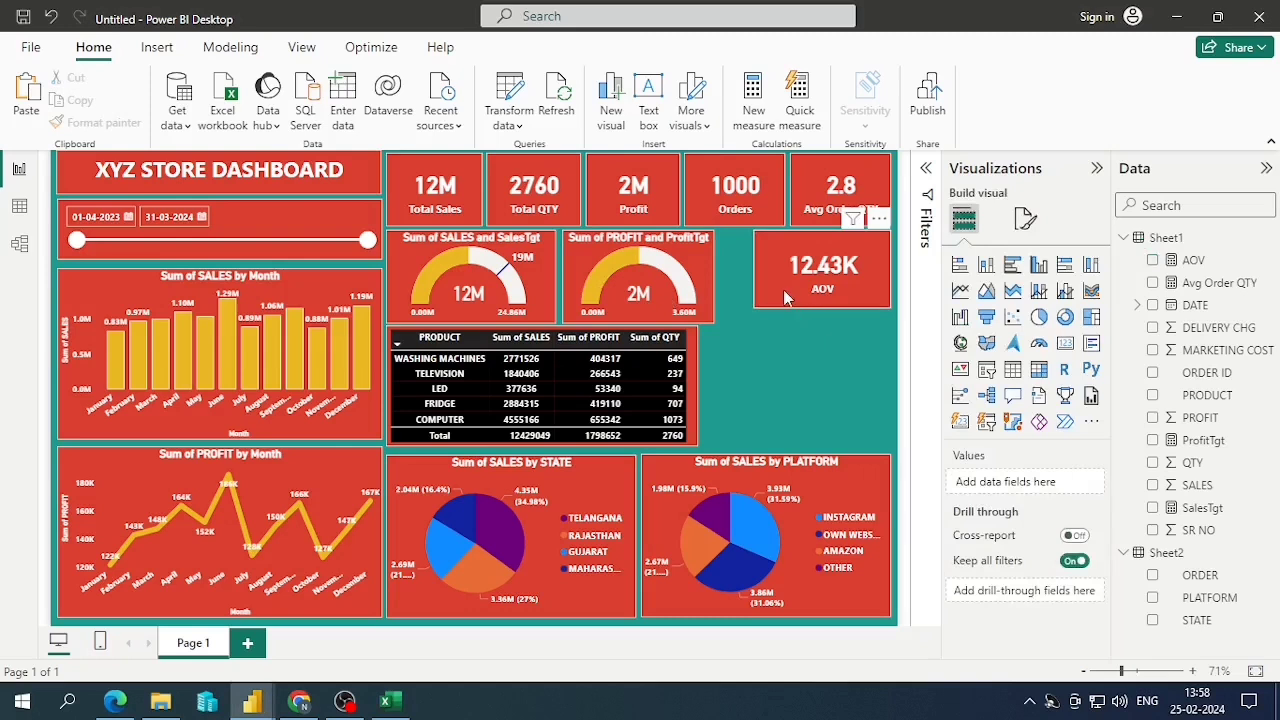
{"action": "left_click", "coordinate": [783, 289]}
{"action": "left_click_drag", "start_coordinate": [783, 289], "coordinate": [795, 370]}
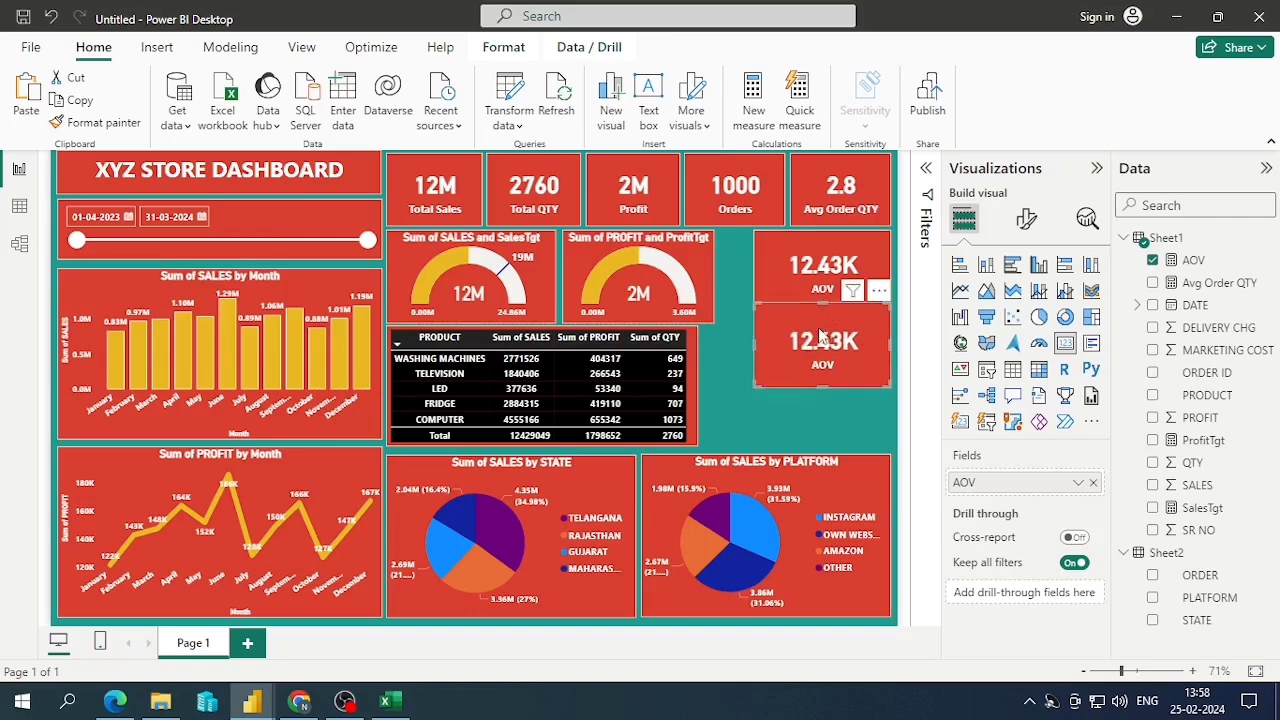
{"action": "left_click_drag", "start_coordinate": [825, 323], "coordinate": [816, 340]}
Reduce the height of both AOV cards slightly and move the copy up directly beneath the original
{"action": "left_click", "coordinate": [821, 316]}
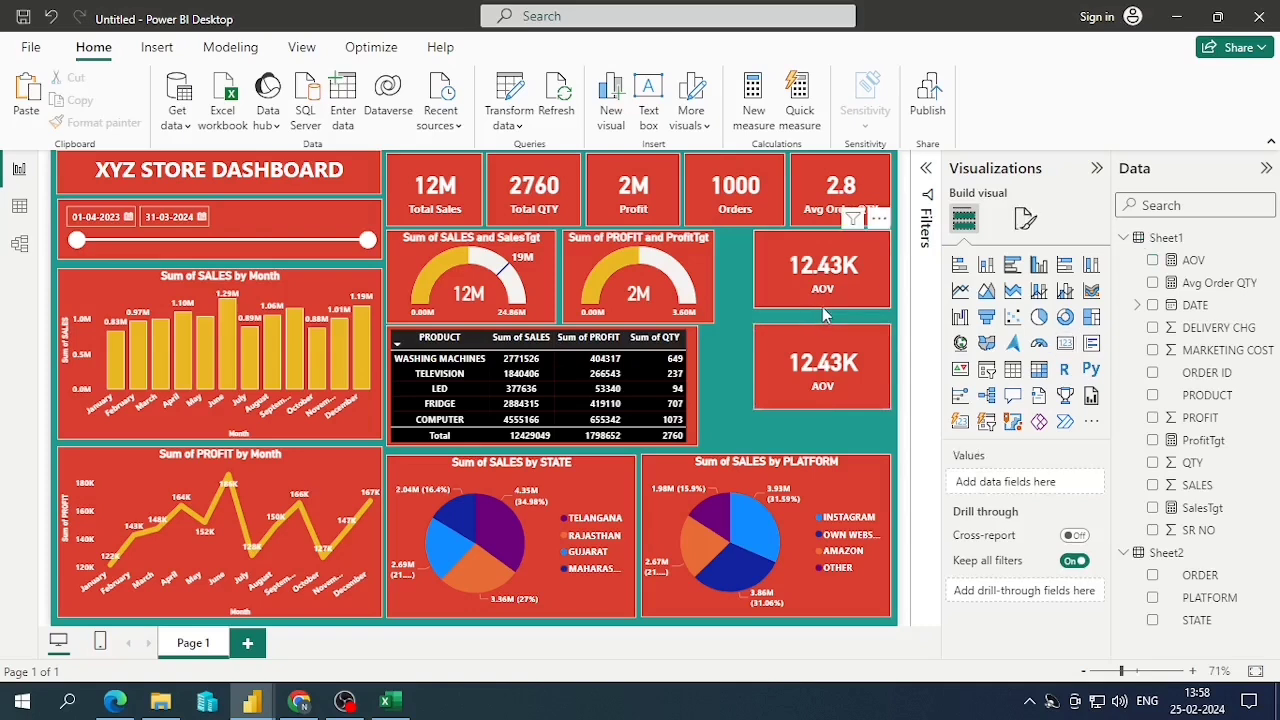
{"action": "left_click", "coordinate": [823, 302]}
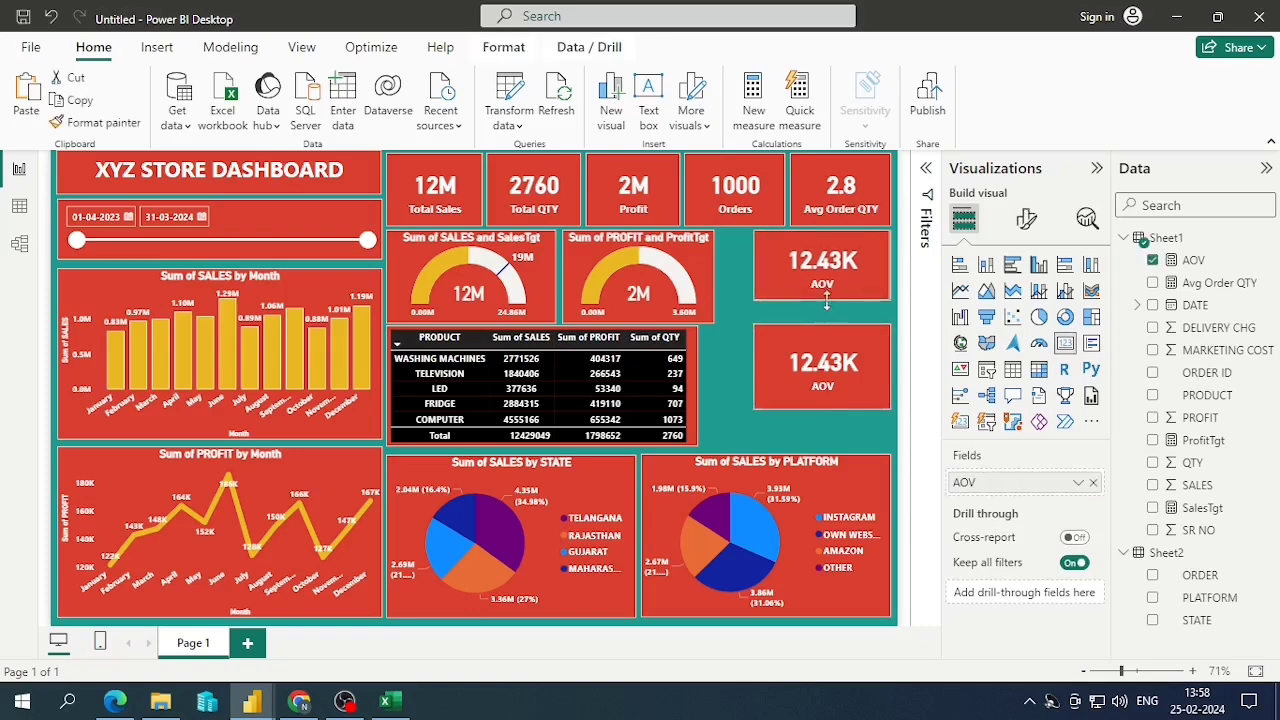
{"action": "left_click", "coordinate": [817, 350]}
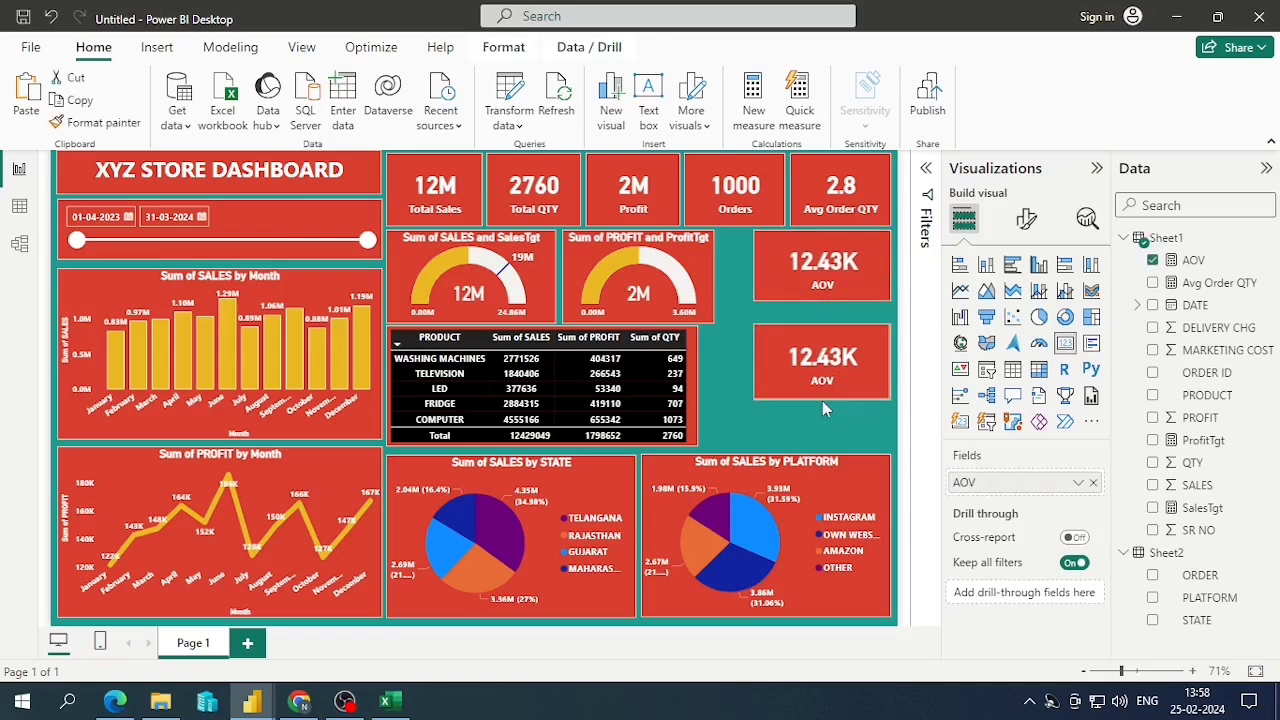
{"action": "left_click_drag", "start_coordinate": [822, 400], "coordinate": [816, 351]}
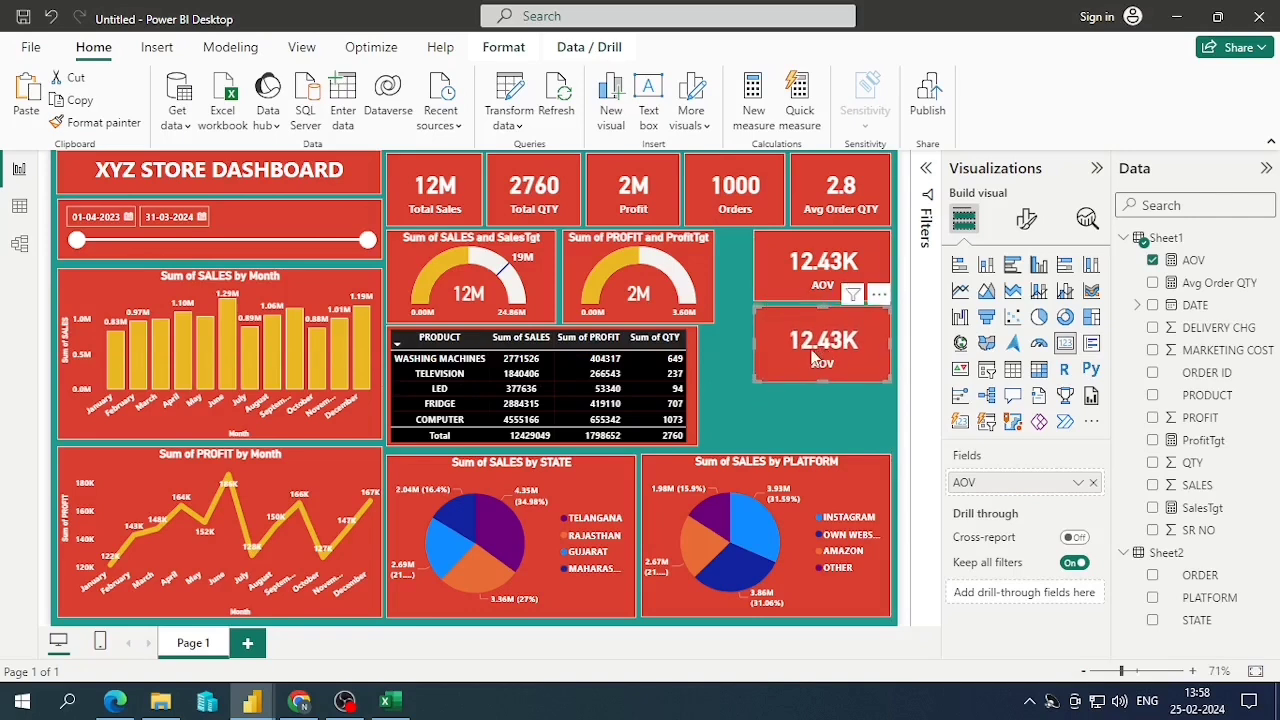
{"action": "left_click", "coordinate": [841, 422]}
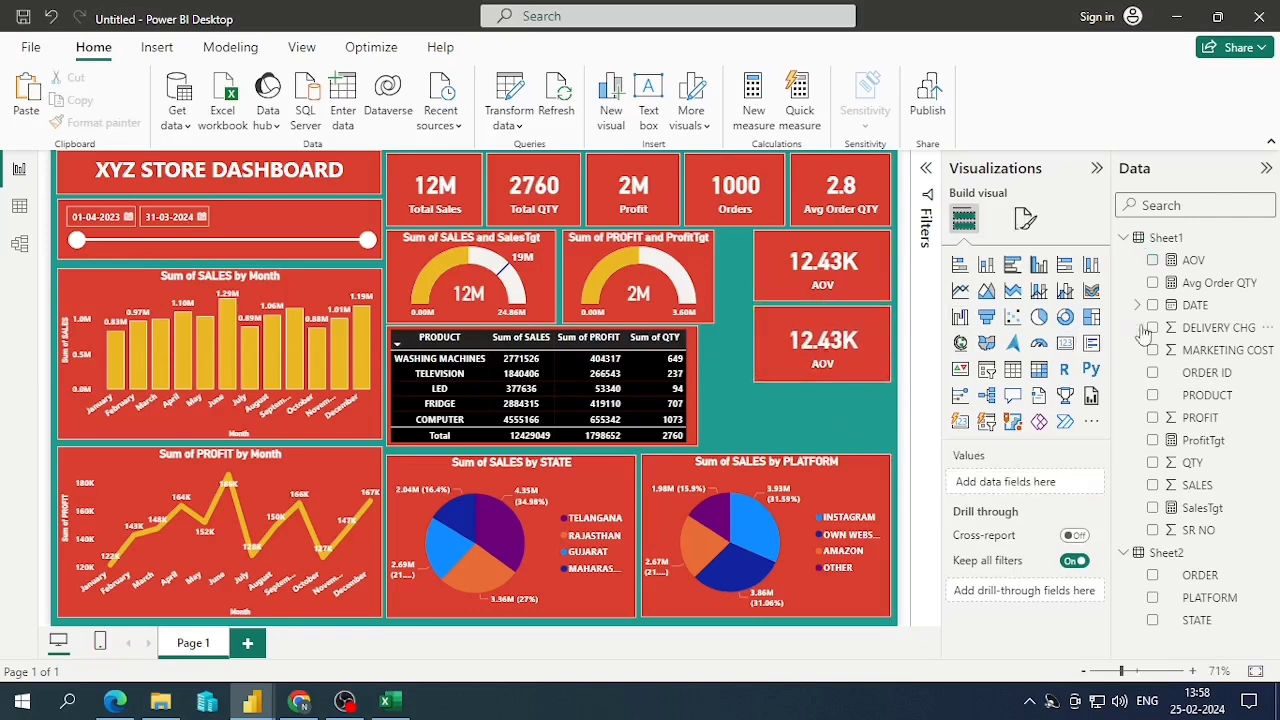
Create another new measure in the Sheet1 table and name it Avg Del Cost
{"action": "right_click", "coordinate": [1166, 240]}
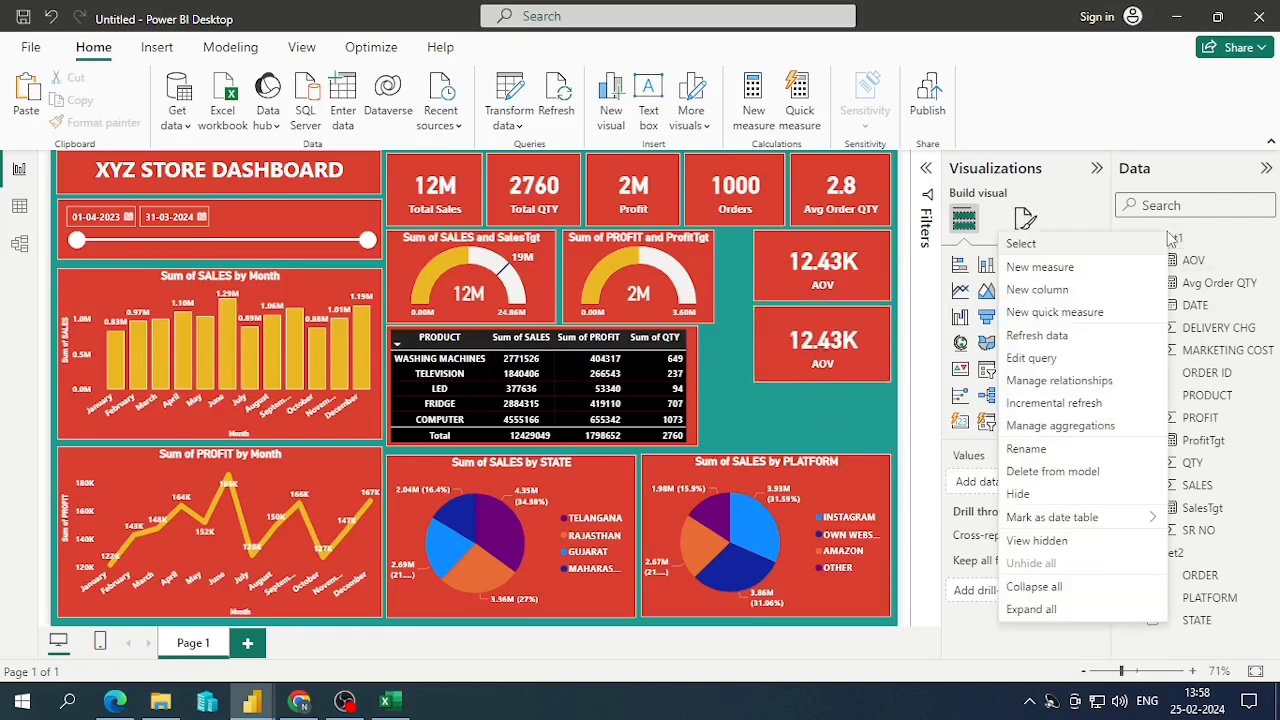
{"action": "left_click", "coordinate": [1075, 269]}
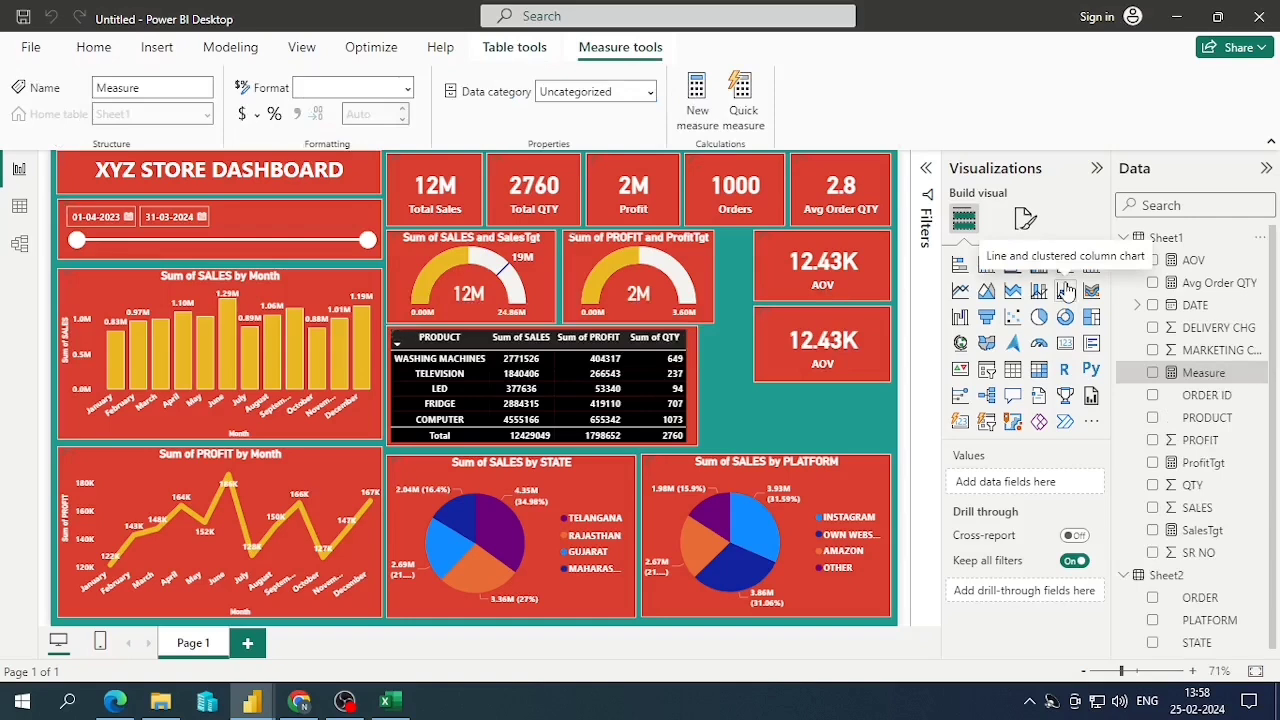
{"action": "key", "text": "Left"}
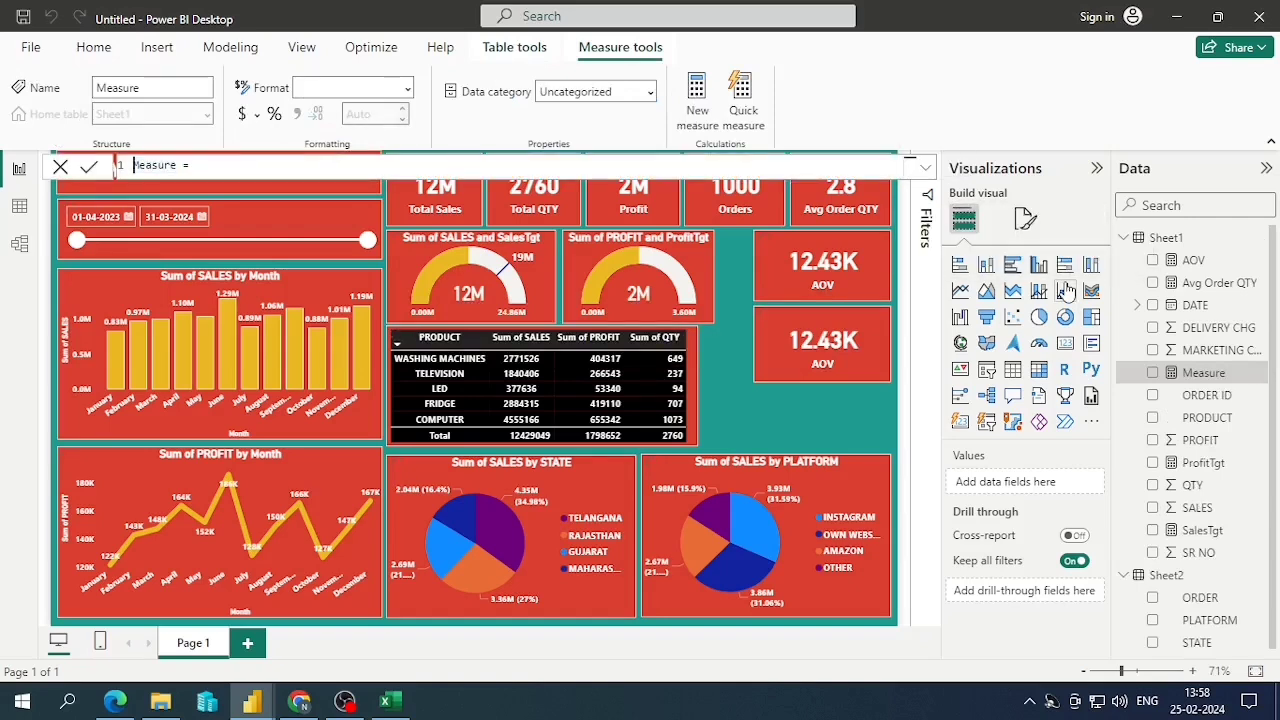
{"action": "key", "text": "Delete"}
{"action": "key", "text": "Delete"}
{"action": "key", "text": "Delete"}
{"action": "key", "text": "Delete"}
{"action": "key", "text": "Delete"}
{"action": "key", "text": "Delete"}
{"action": "type", "text": "a"}
{"action": "key", "text": "BackSpace"}
{"action": "type", "text": "a"}
{"action": "key", "text": "BackSpace"}
{"action": "type", "text": "A"}
{"action": "type", "text": "ve"}
{"action": "type", "text": " DE"}
{"action": "type", "text": "l Cost"}
{"action": "type", "text": "u"}
{"action": "key", "text": "BackSpace"}
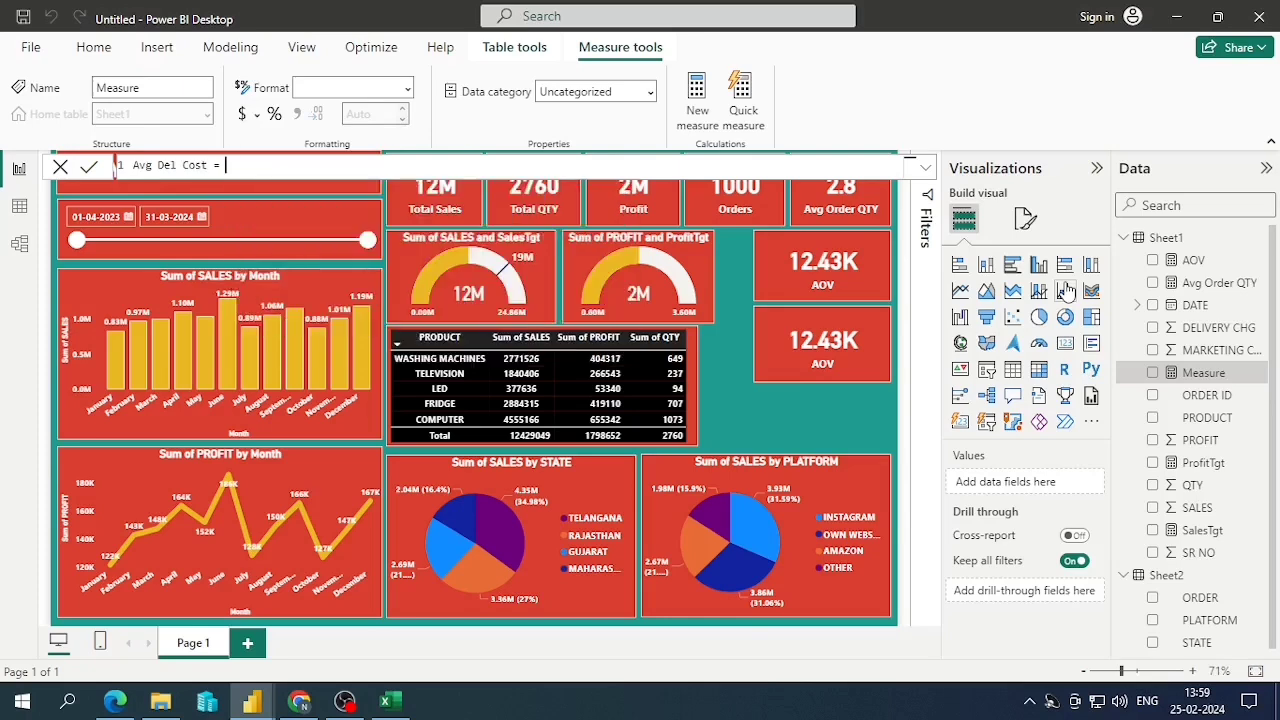
Start the Avg Del Cost formula with SUM(Sheet1[DELIVERY CHG])
{"action": "type", "text": "sum"}
{"action": "key", "text": "Tab"}
{"action": "key", "text": "Down"}
{"action": "key", "text": "Down"}
{"action": "key", "text": "Down"}
{"action": "key", "text": "Down"}
{"action": "key", "text": "Down"}
{"action": "key", "text": "Down"}
{"action": "key", "text": "Down"}
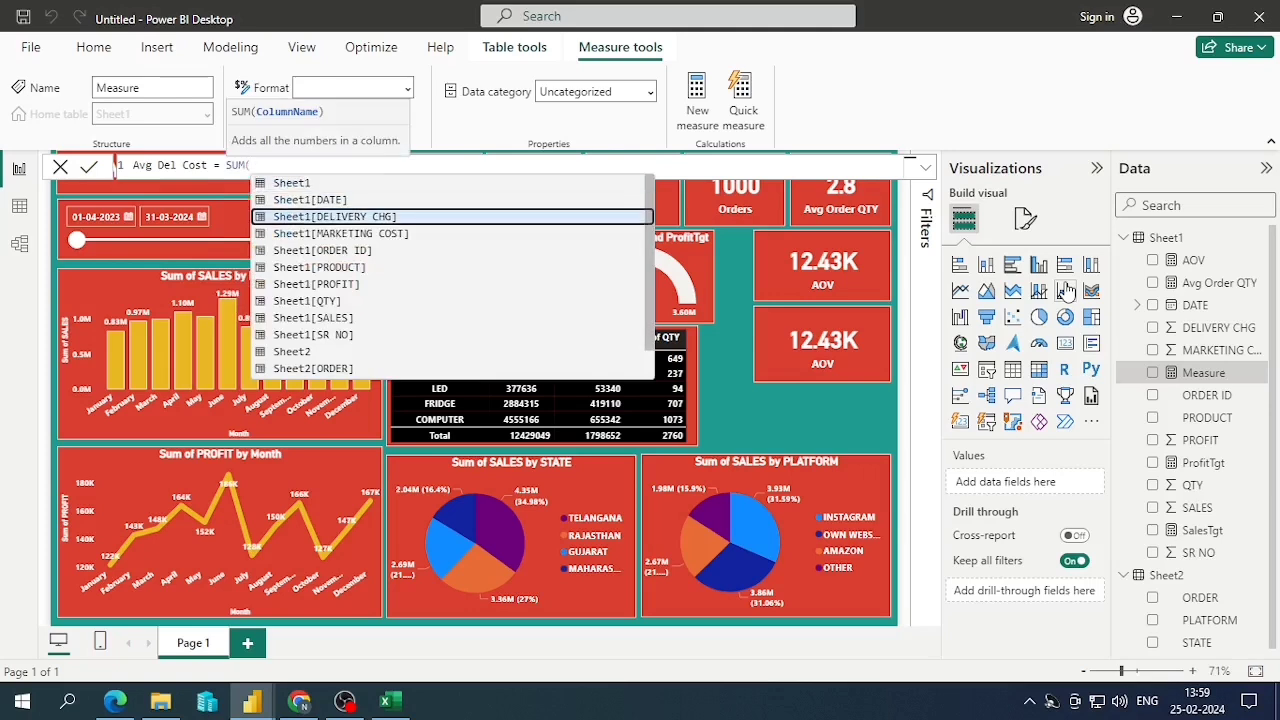
{"action": "key", "text": "Up"}
{"action": "key", "text": "Up"}
{"action": "key", "text": "Up"}
{"action": "key", "text": "Up"}
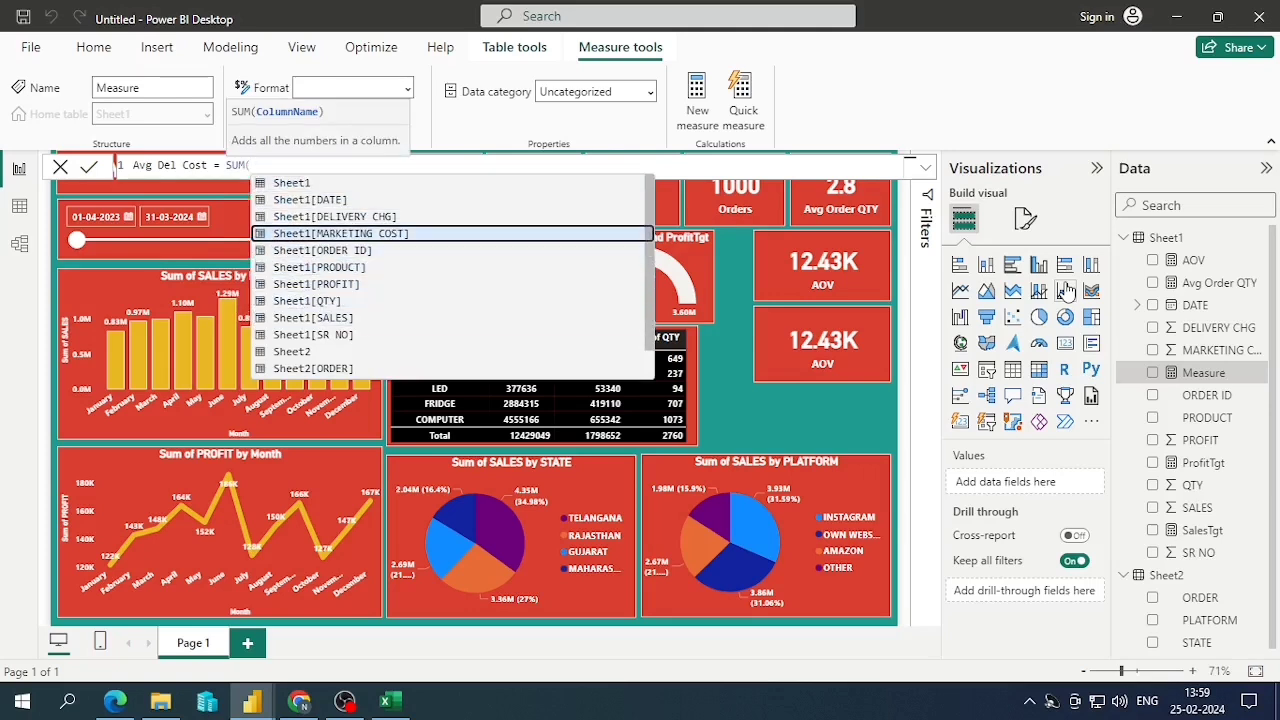
{"action": "key", "text": "Up"}
{"action": "key", "text": "Tab"}
{"action": "type", "text": ")"}
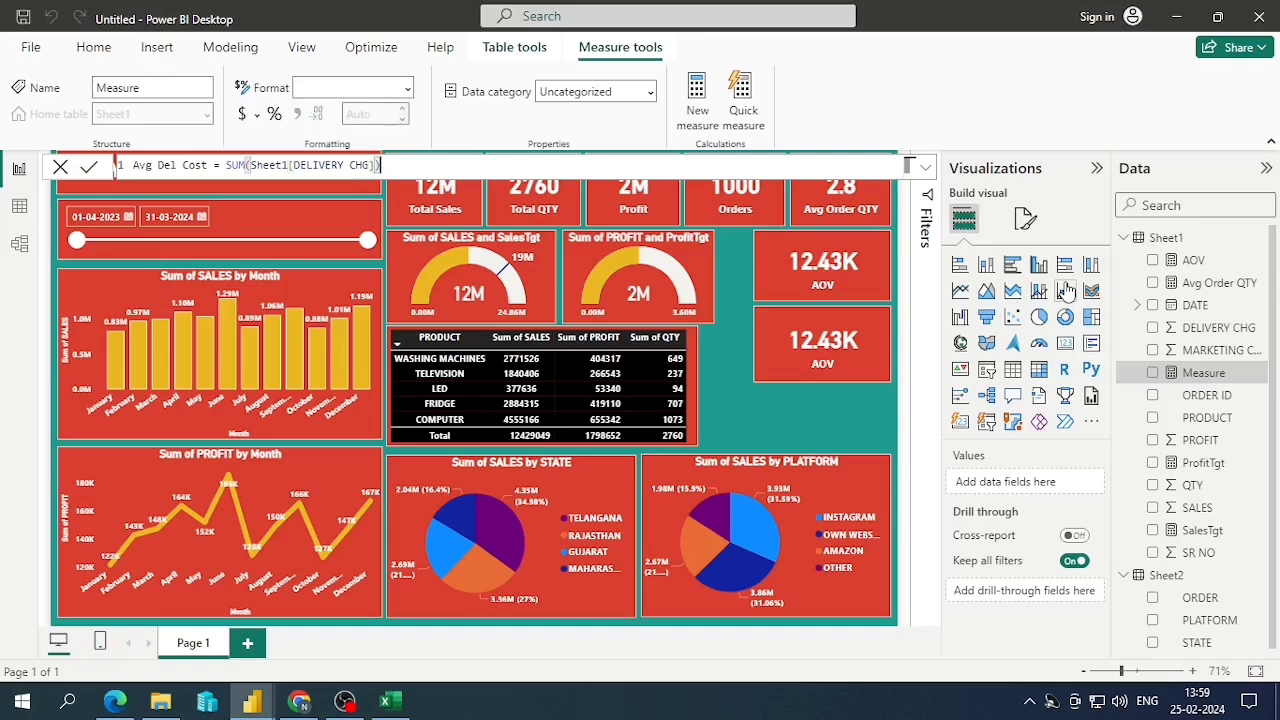
Divide the delivery charge sum by COUNT(Sheet1[ORDER ID]) and commit the Avg Del Cost measure
{"action": "type", "text": "/co"}
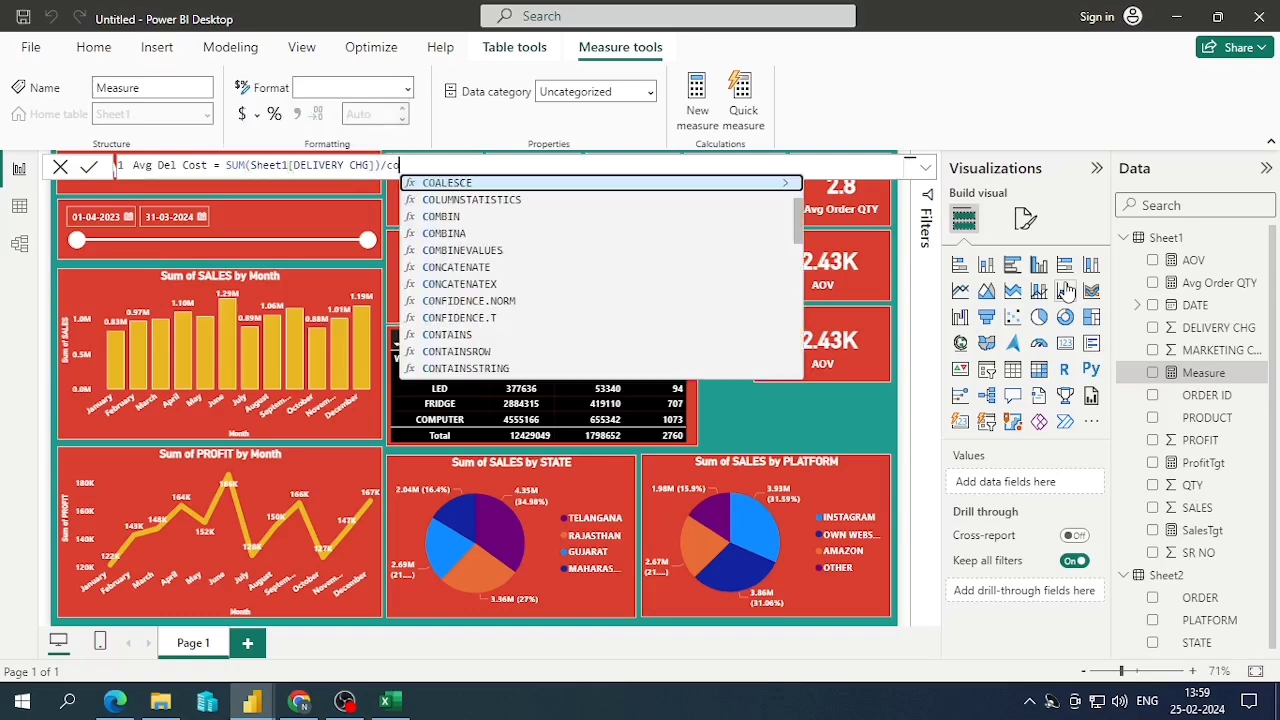
{"action": "key", "text": "Down"}
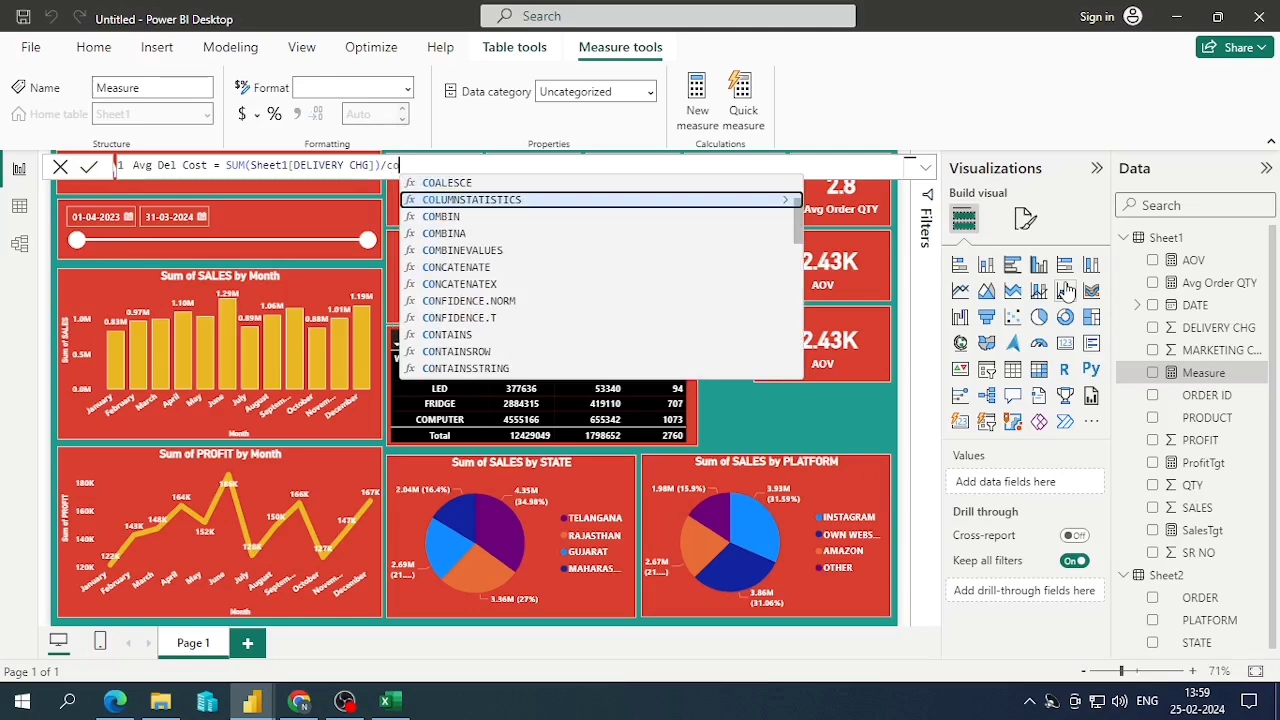
{"action": "type", "text": "unt"}
{"action": "key", "text": "Down"}
{"action": "key", "text": "Down"}
{"action": "key", "text": "Down"}
{"action": "key", "text": "Down"}
{"action": "key", "text": "Down"}
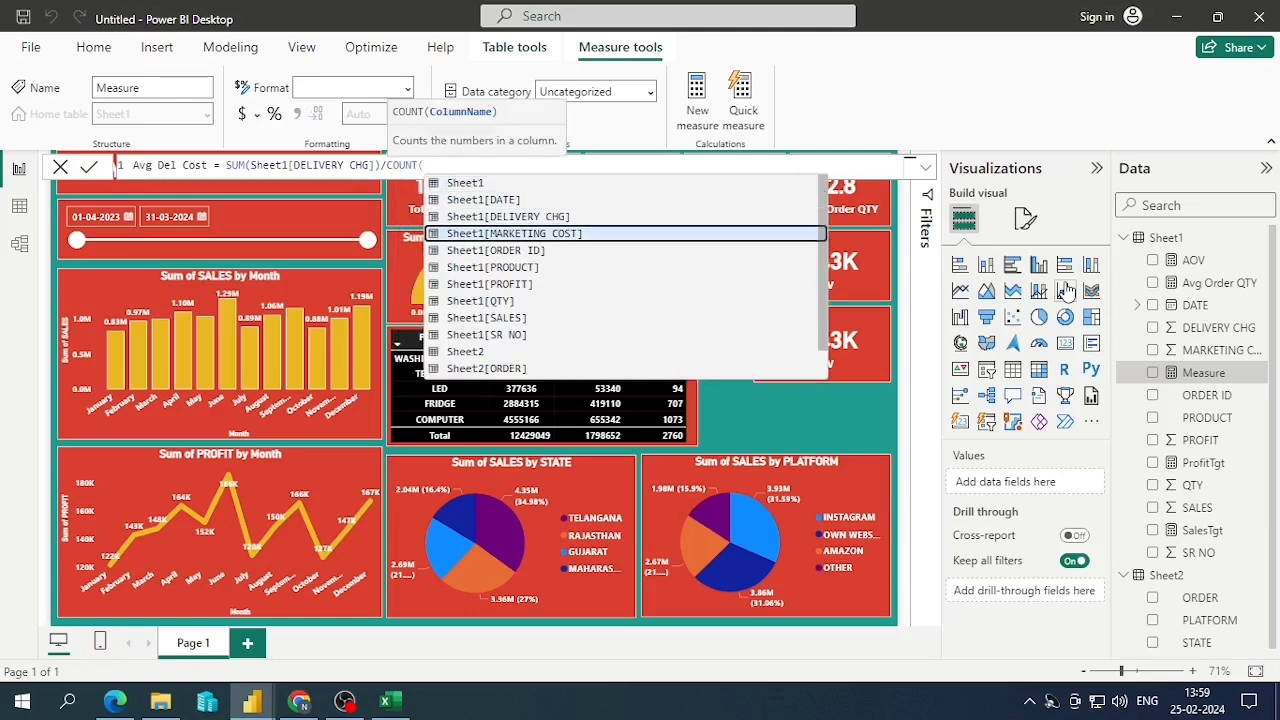
{"action": "key", "text": "Up"}
{"action": "key", "text": "Tab"}
{"action": "type", "text": ")"}
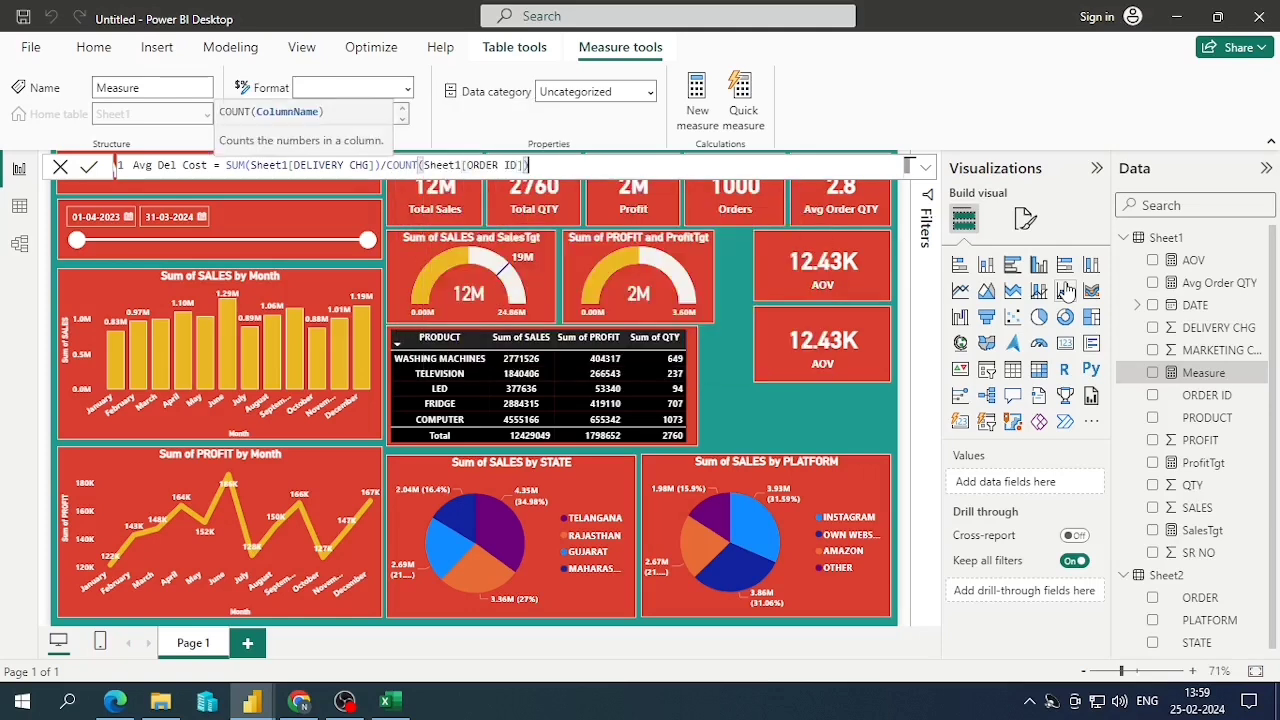
{"action": "key", "text": "Return"}
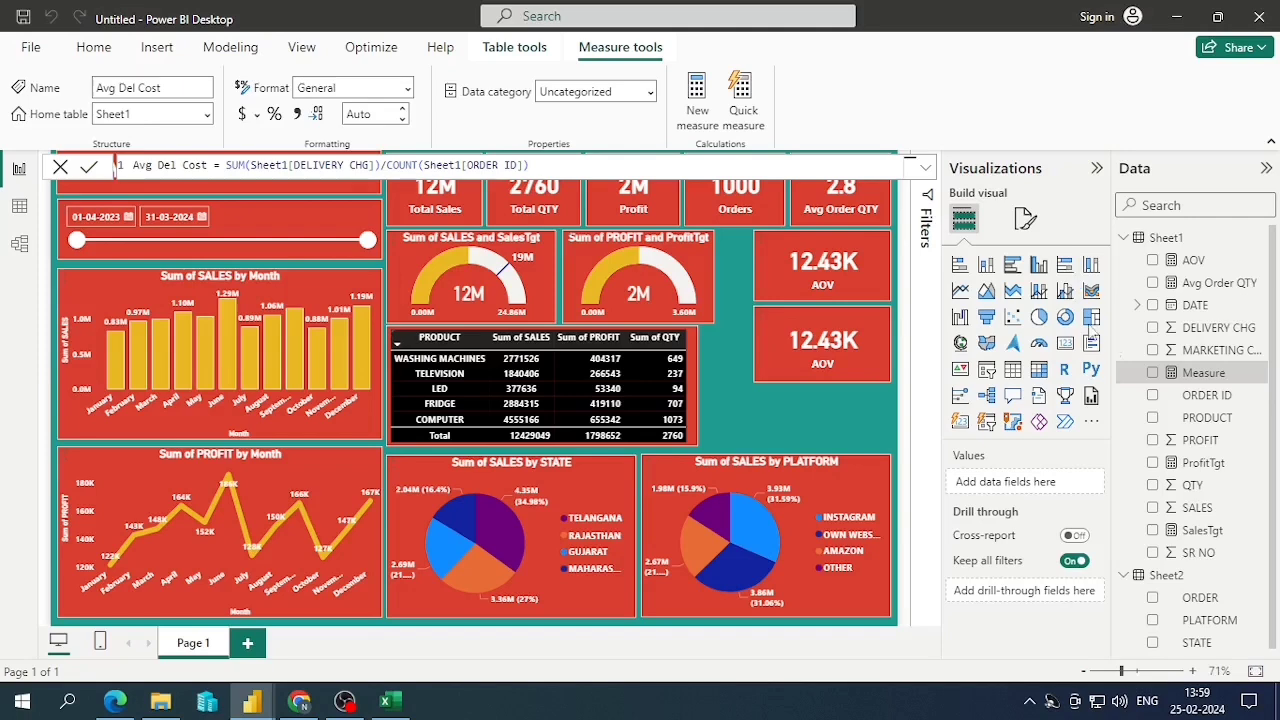
Replace the AOV field in the lower AOV card with Avg Order QTY
{"action": "left_click", "coordinate": [872, 360]}
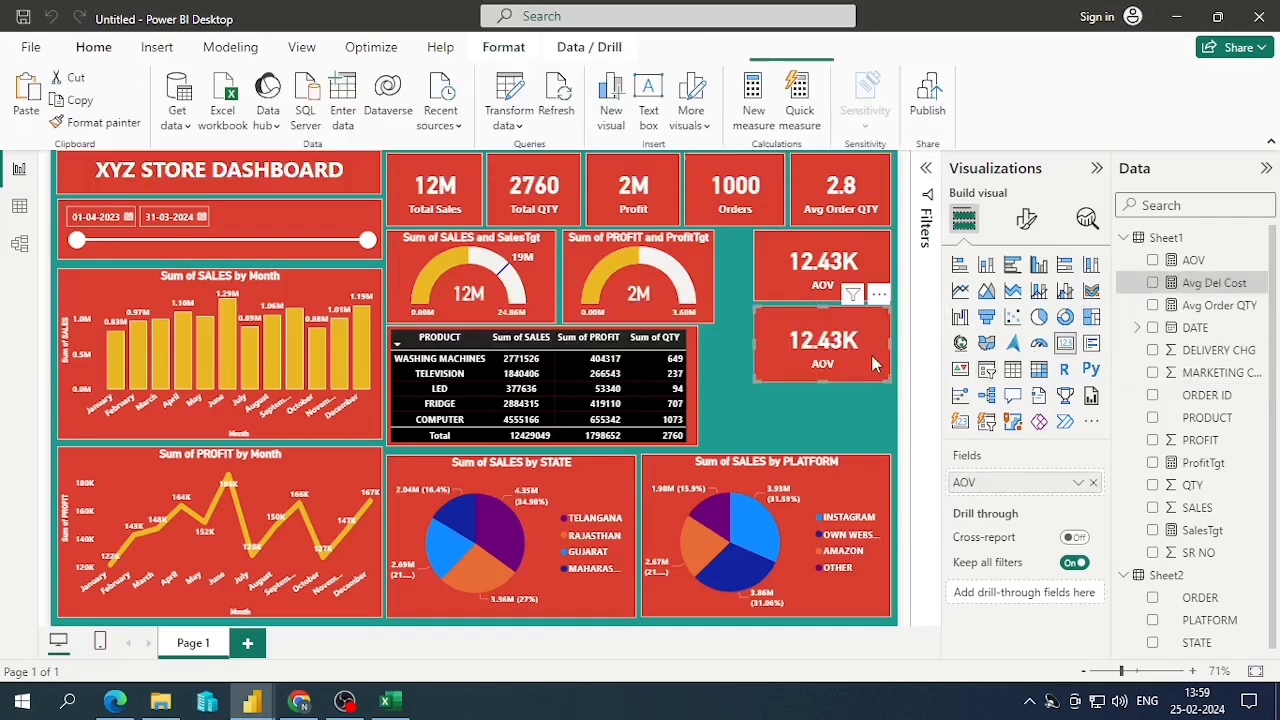
{"action": "left_click", "coordinate": [1093, 483]}
{"action": "left_click", "coordinate": [1152, 305]}
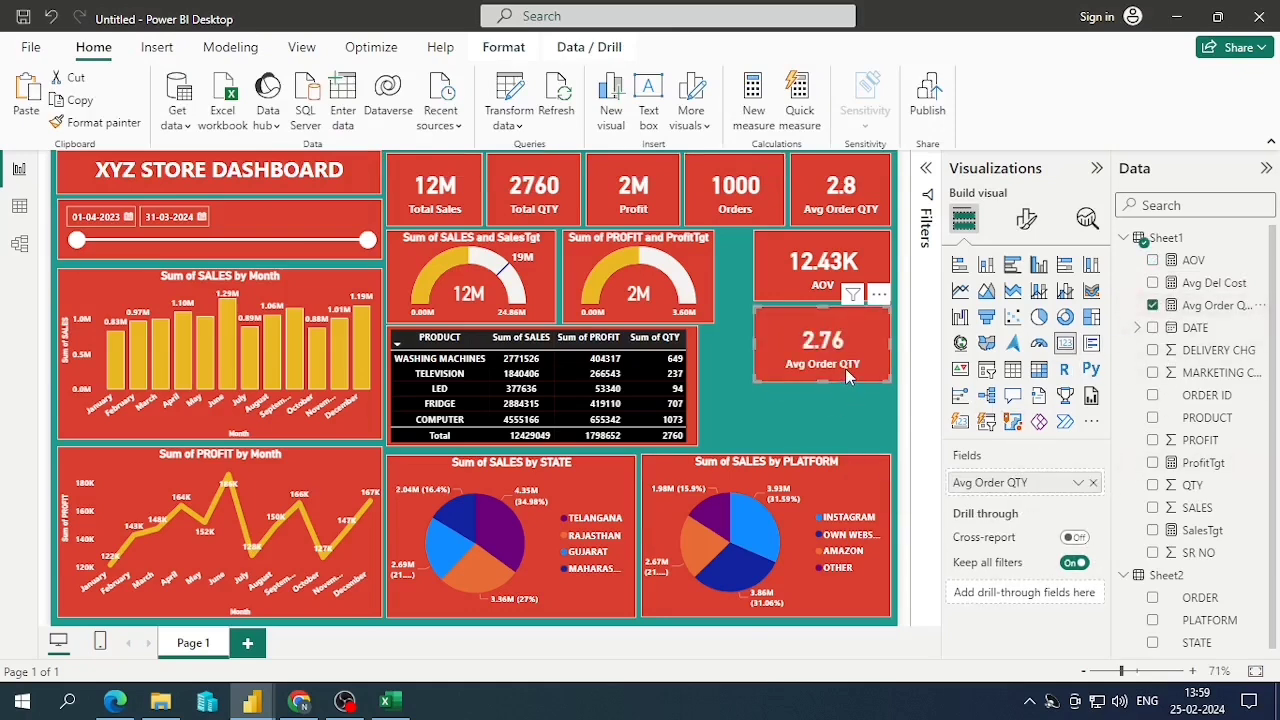
Switch to the pro3 reference report, check the average delivery charge card, and return to the untitled report
{"action": "key", "text": "alt+Tab"}
{"action": "key", "text": "alt+Tab"}
{"action": "key", "text": "alt+Tab"}
{"action": "key", "text": "Tab"}
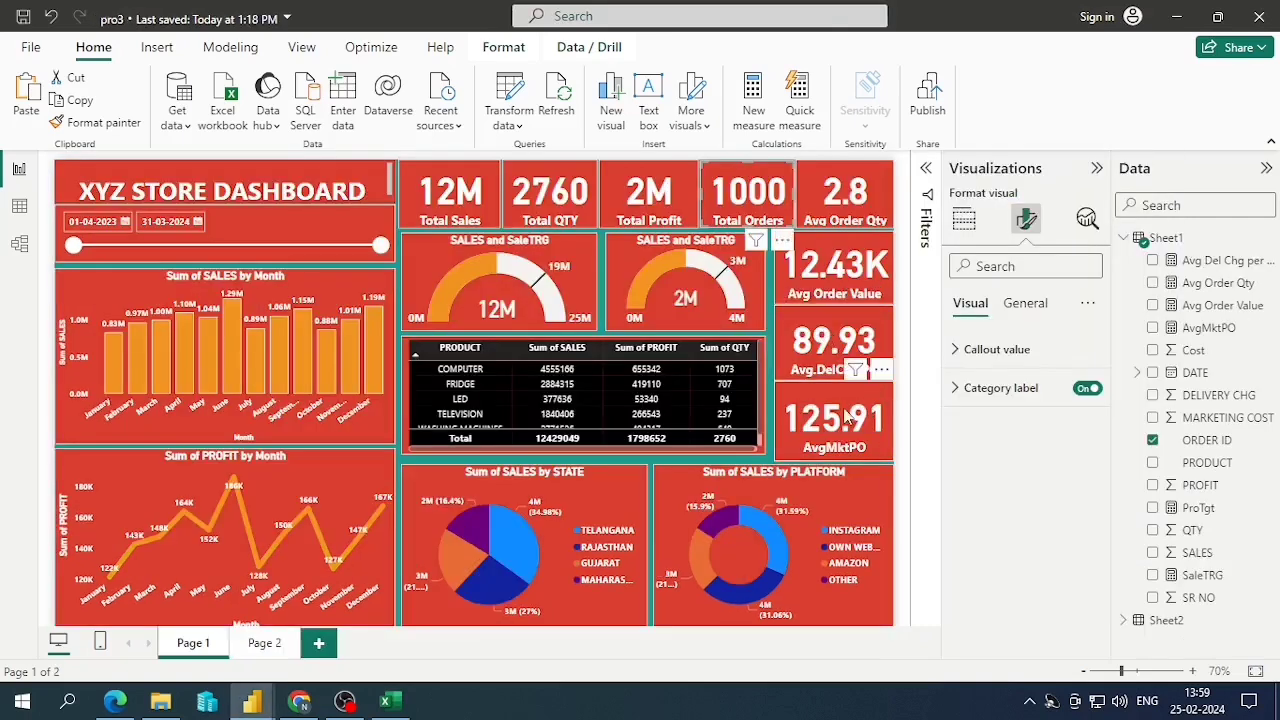
{"action": "left_click", "coordinate": [825, 352]}
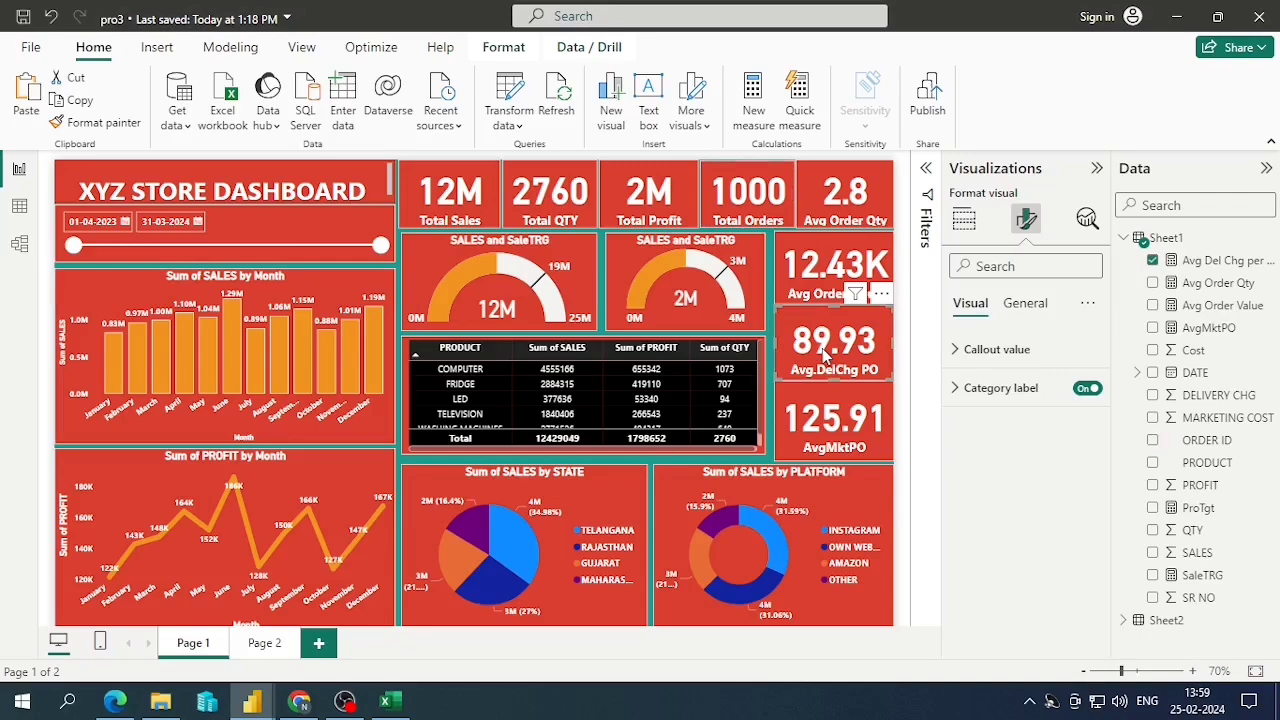
{"action": "key", "text": "alt+Tab"}
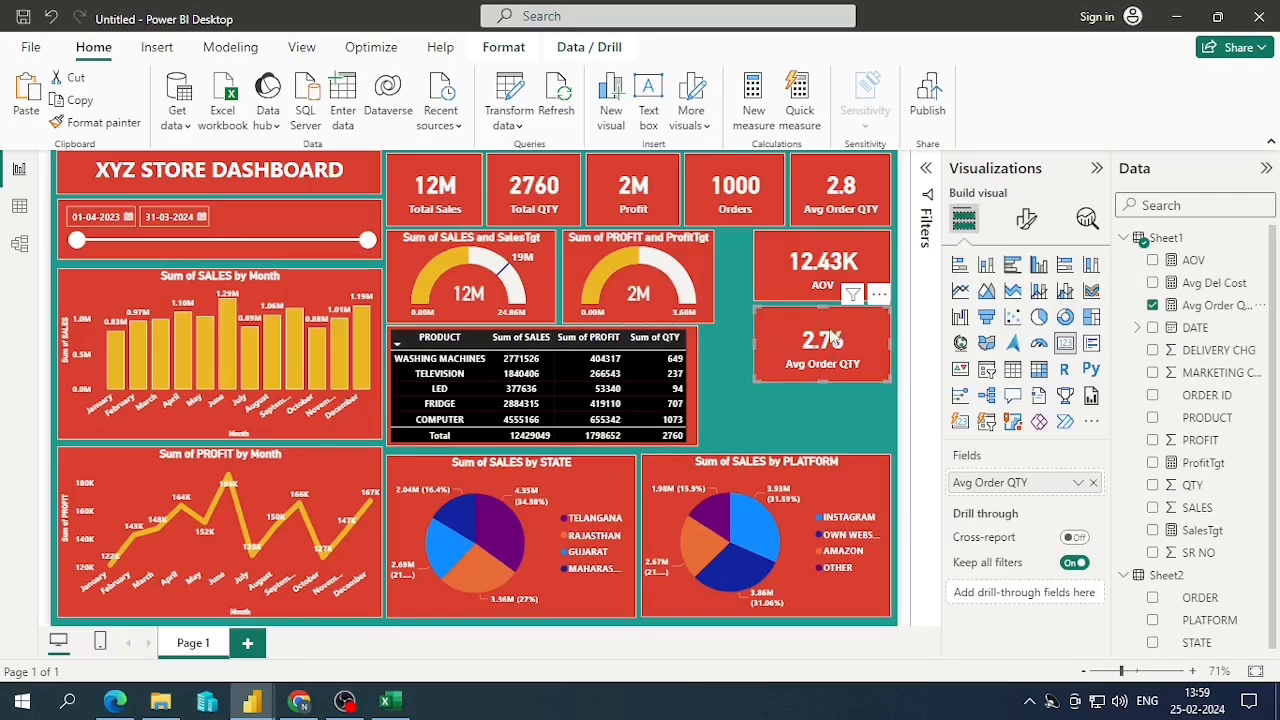
{"action": "key", "text": "alt+Tab"}
{"action": "key", "text": "alt+Tab"}
Replace the Avg Order QTY field in the card below AOV with Avg Del Cost
{"action": "left_click", "coordinate": [1094, 483]}
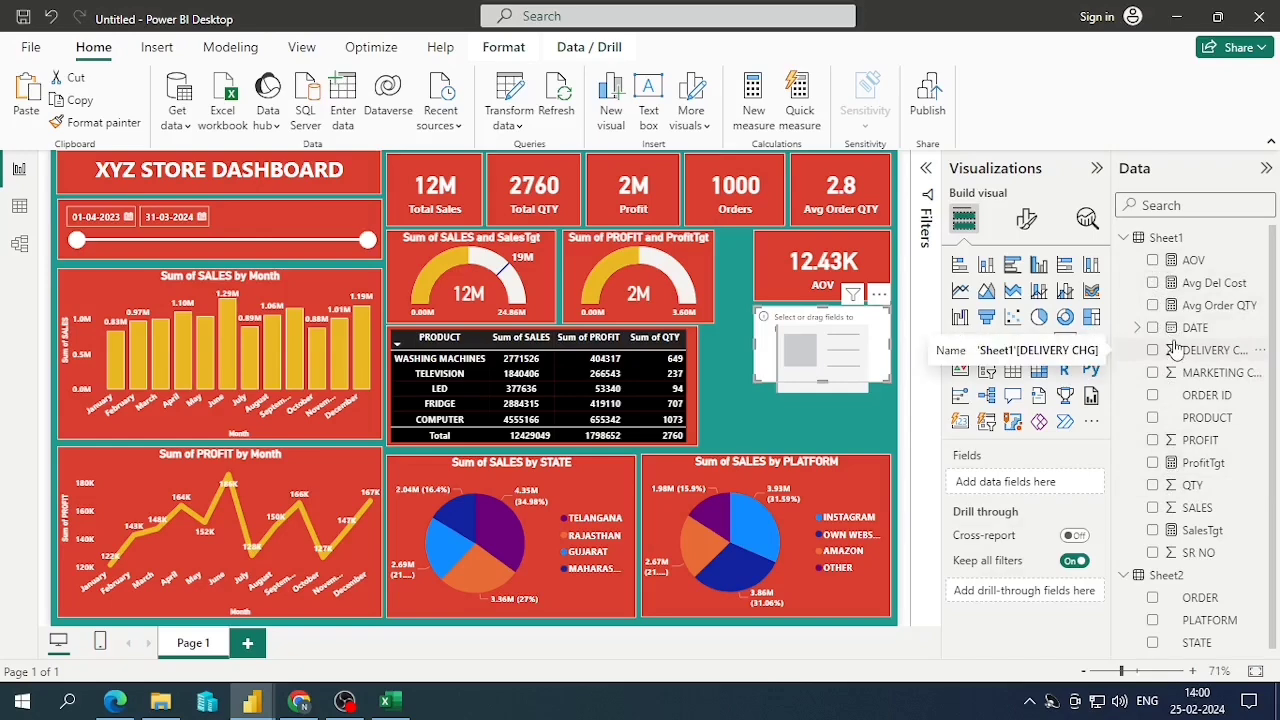
{"action": "left_click", "coordinate": [1153, 284]}
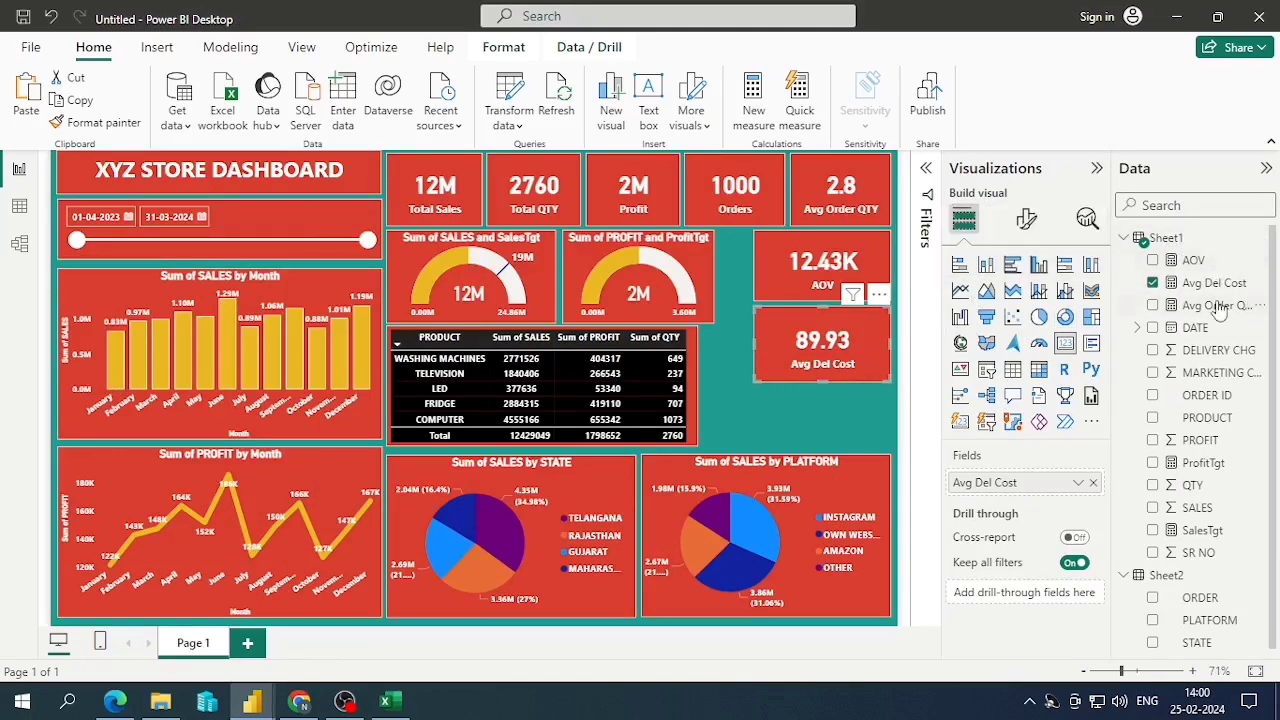
Create another new measure in the Sheet1 table, name it Avg Mrkt Cost and begin its formula with sum
{"action": "right_click", "coordinate": [1166, 238]}
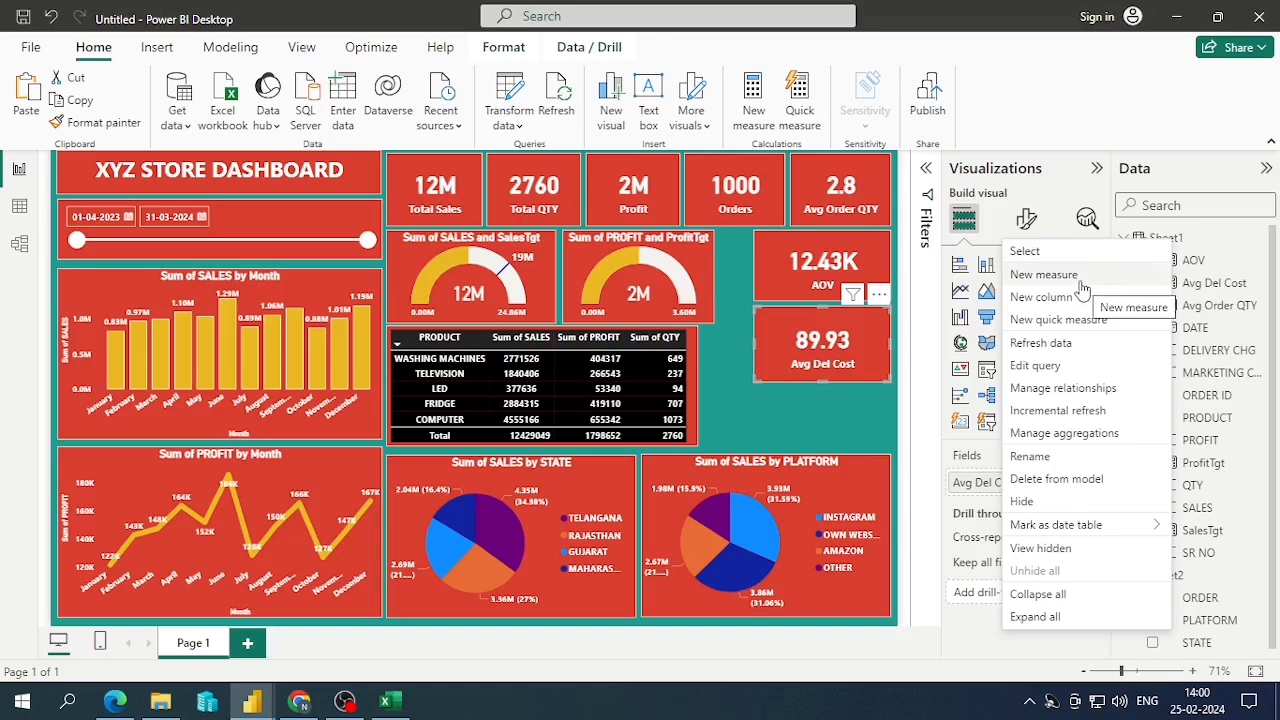
{"action": "left_click", "coordinate": [1081, 285]}
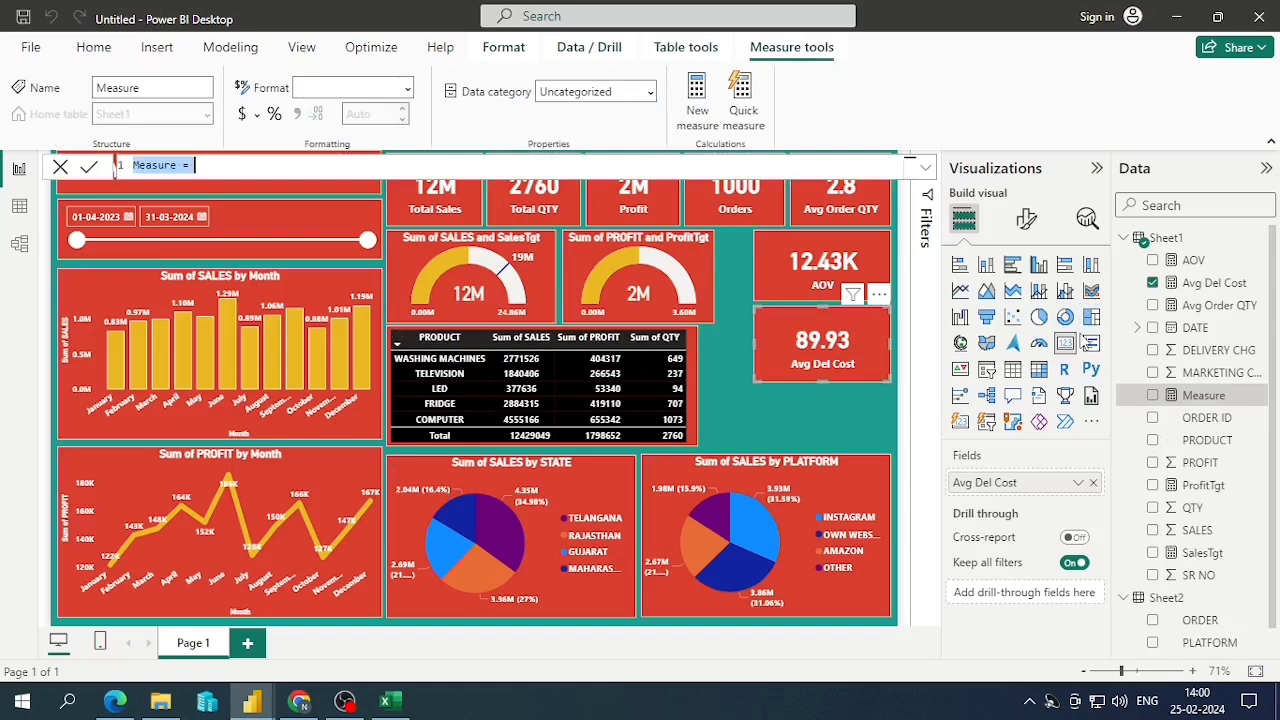
{"action": "left_click", "coordinate": [115, 167]}
{"action": "key", "text": "Delete"}
{"action": "key", "text": "Delete"}
{"action": "key", "text": "Delete"}
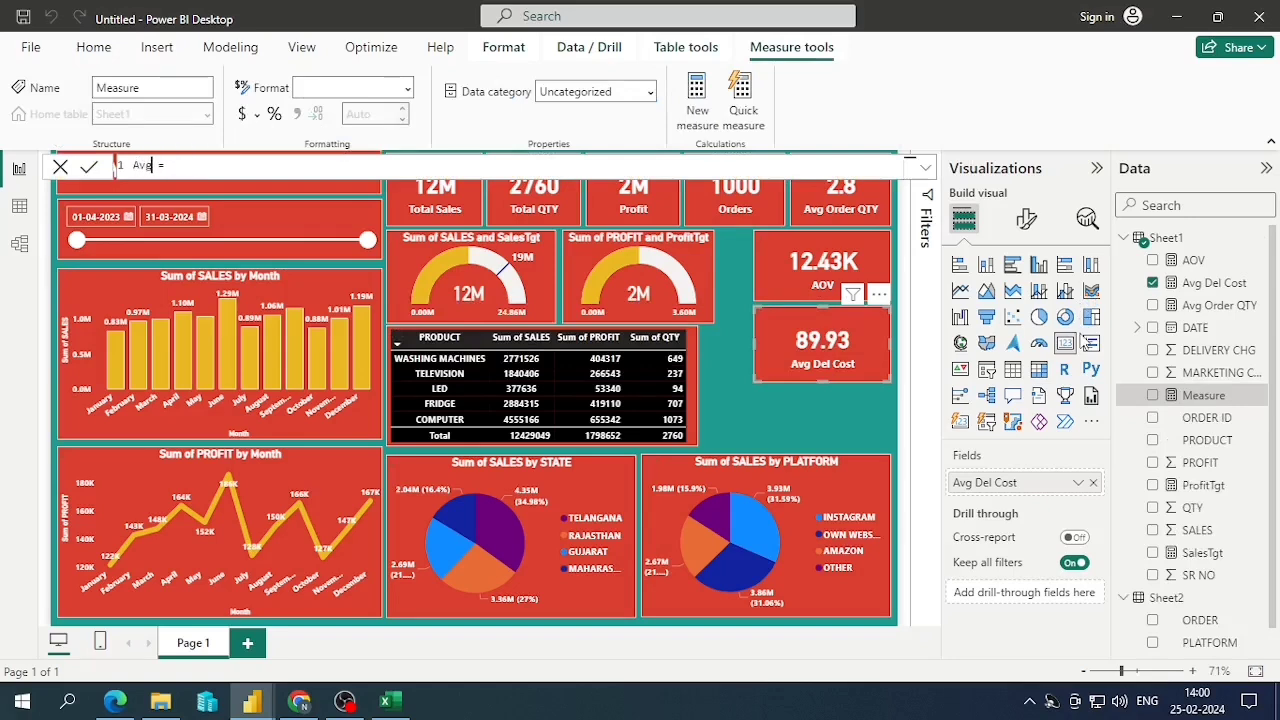
{"action": "type", "text": "Avg Mrkt Cost = sum"}
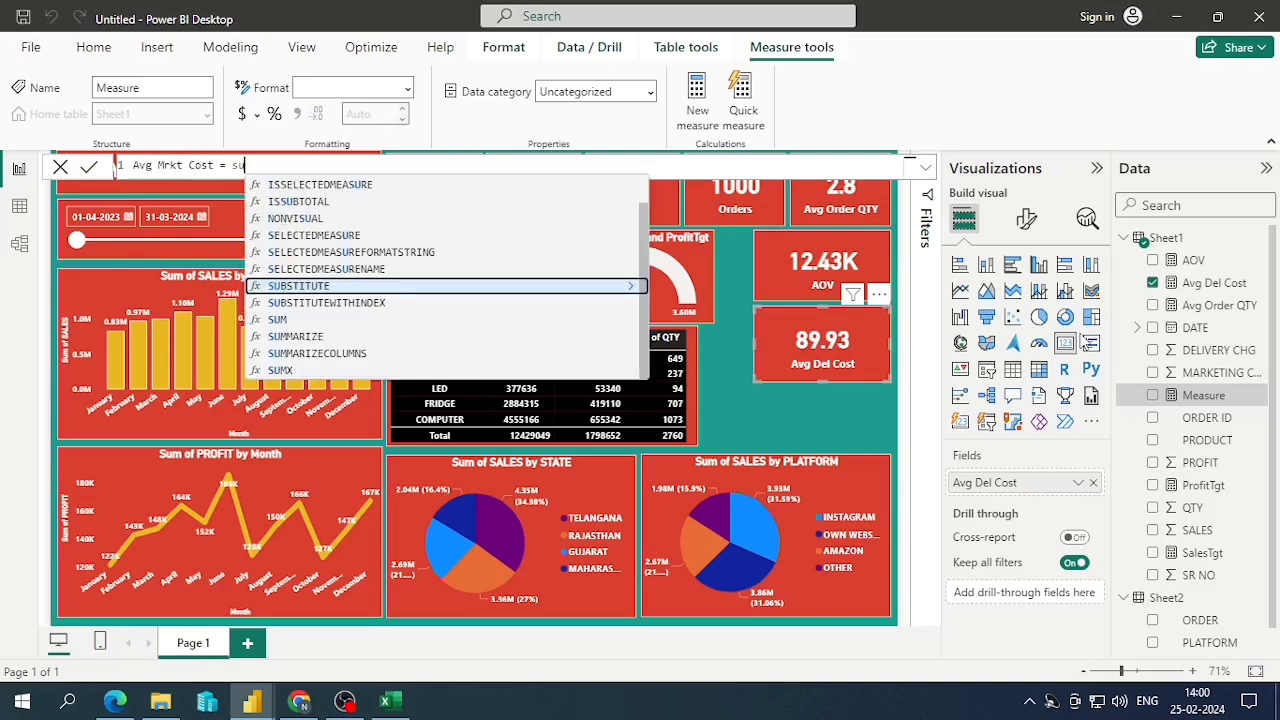
Complete the sum as SUM(Sheet1[MARKETING COST]) and follow it with a division sign
{"action": "key", "text": "Tab"}
{"action": "key", "text": "Down"}
{"action": "key", "text": "Down"}
{"action": "key", "text": "Down"}
{"action": "key", "text": "Down"}
{"action": "key", "text": "Up"}
{"action": "key", "text": "Up"}
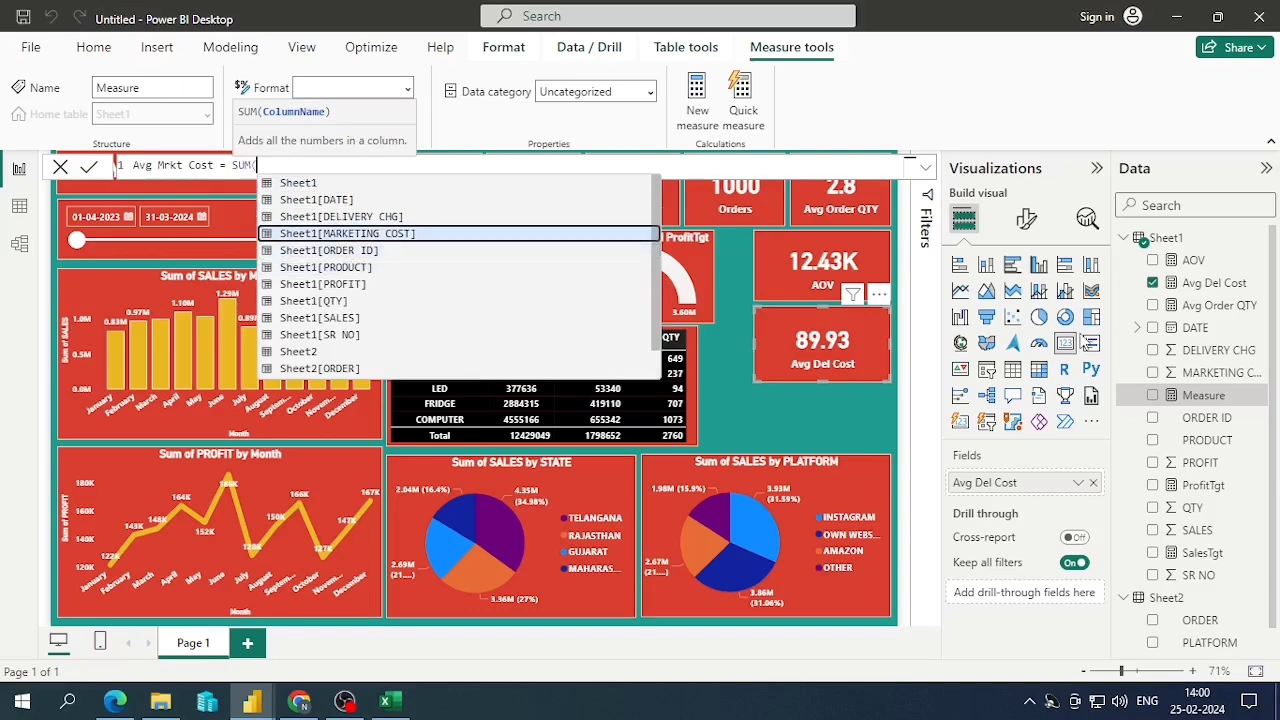
{"action": "key", "text": "Tab"}
{"action": "type", "text": ")/"}
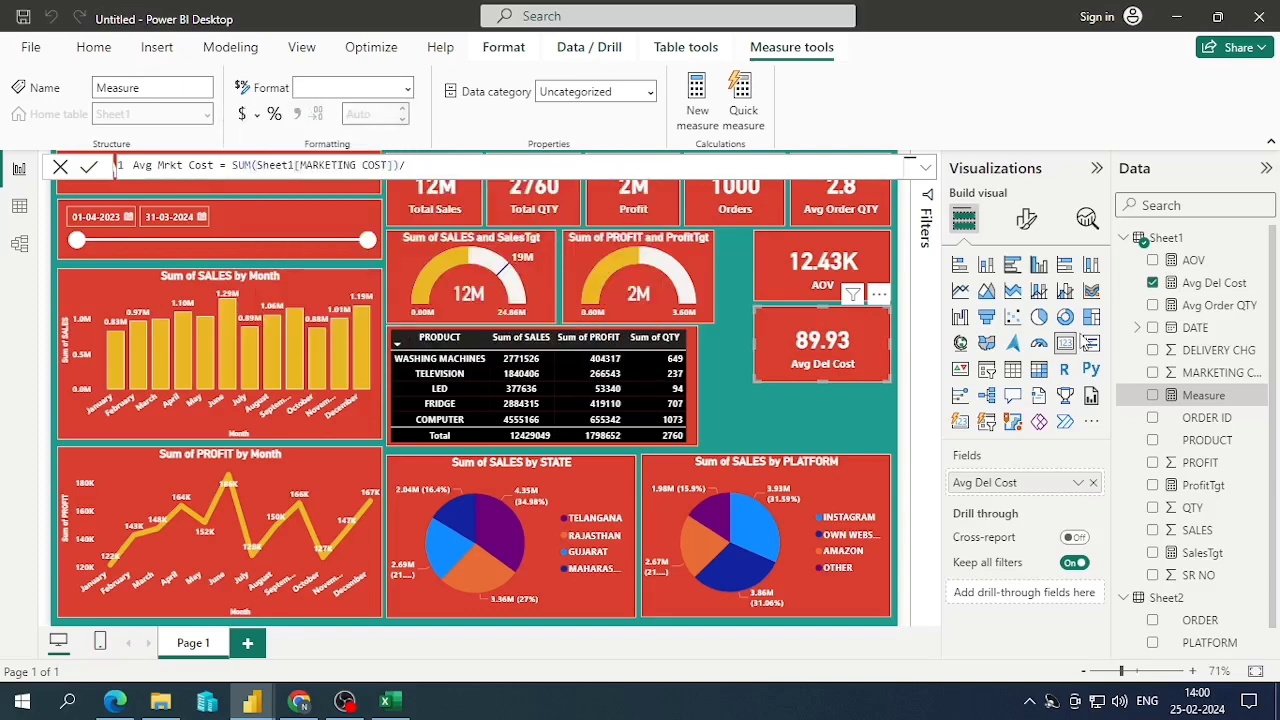
Enter COUNT(Sheet1[ORDER ID]) as the divisor and commit the Avg Mrkt Cost measure
{"action": "type", "text": "count"}
{"action": "key", "text": "Tab"}
{"action": "key", "text": "Down"}
{"action": "key", "text": "Down"}
{"action": "key", "text": "Down"}
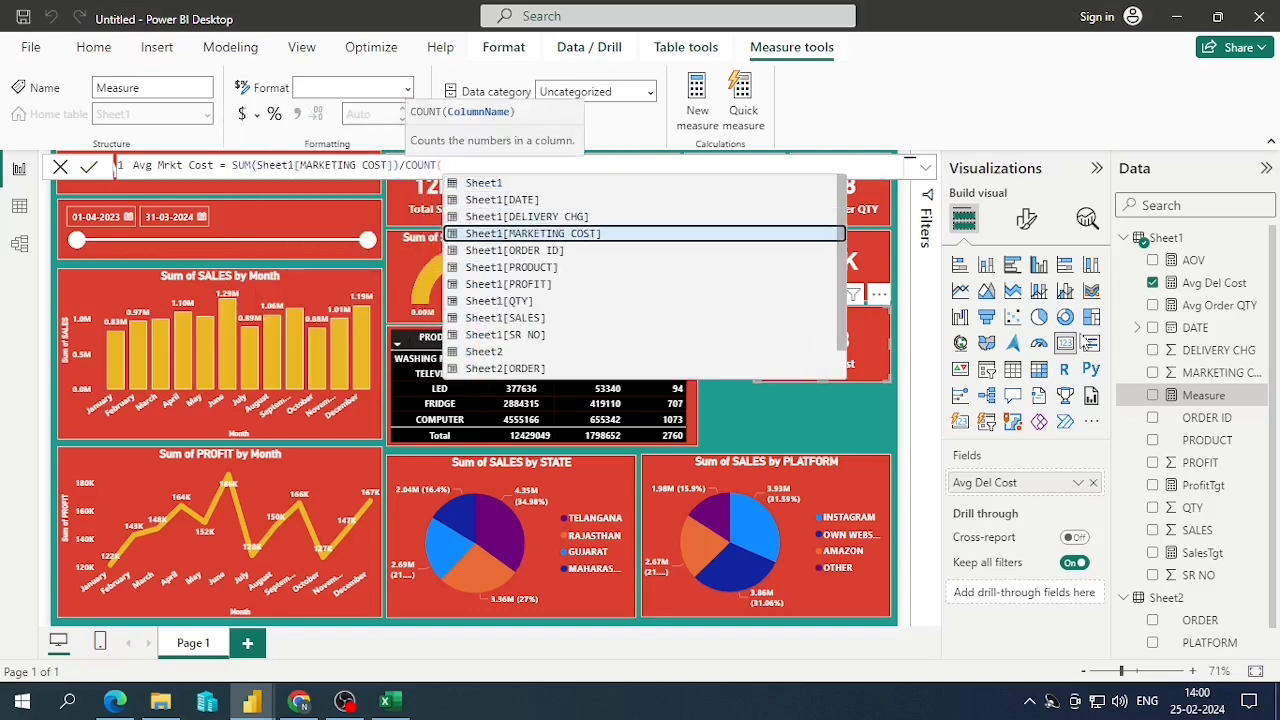
{"action": "key", "text": "Down"}
{"action": "key", "text": "Tab"}
{"action": "type", "text": ")"}
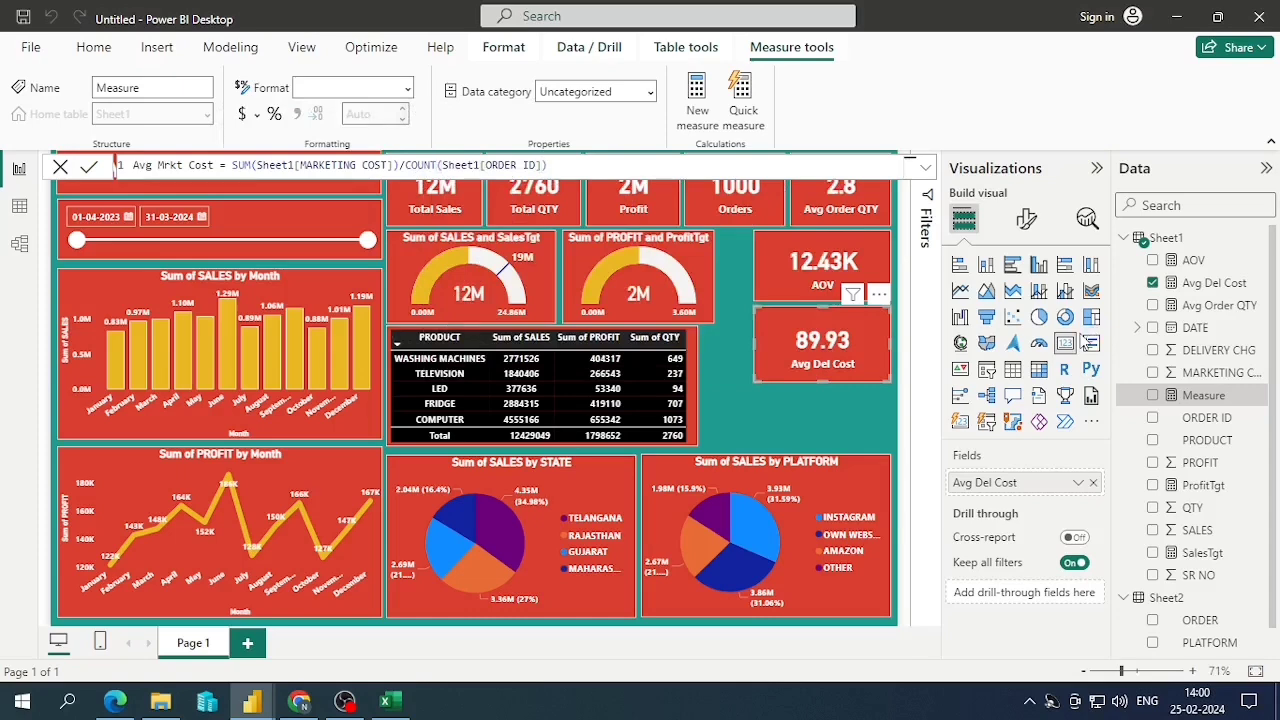
{"action": "key", "text": "Return"}
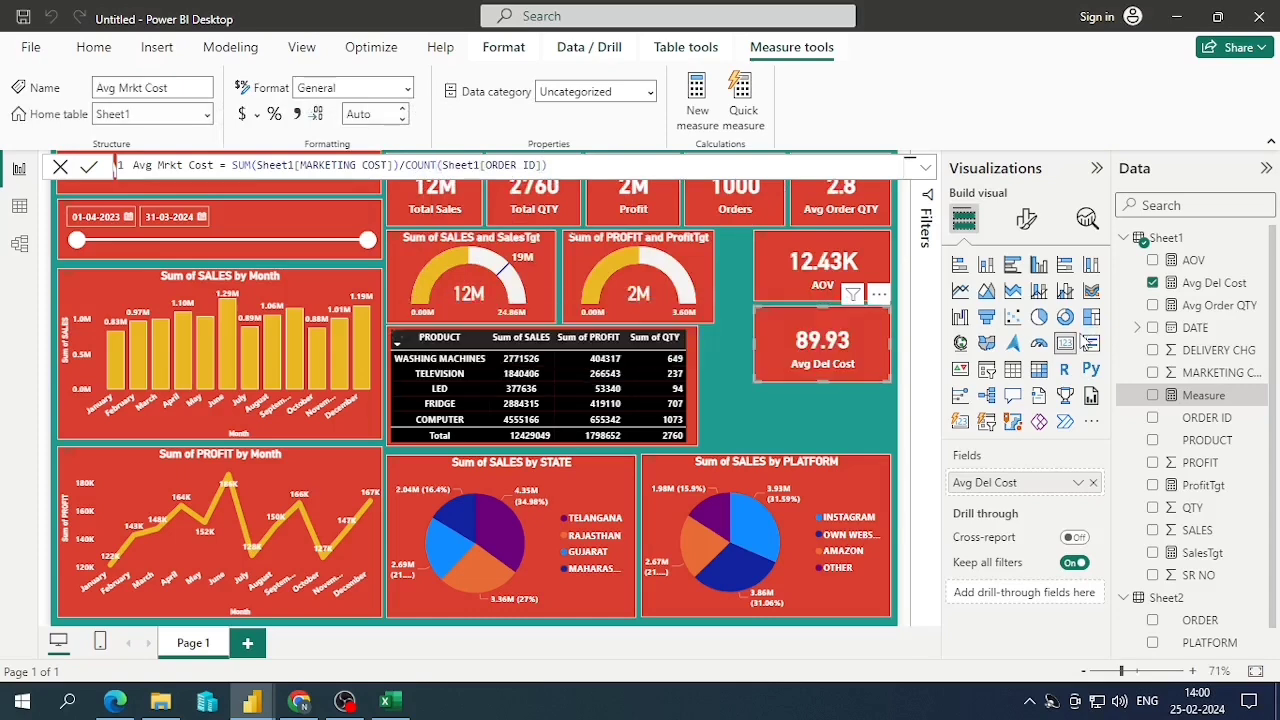
Duplicate the Avg Del Cost card and move the copy below the original
{"action": "left_click", "coordinate": [865, 382]}
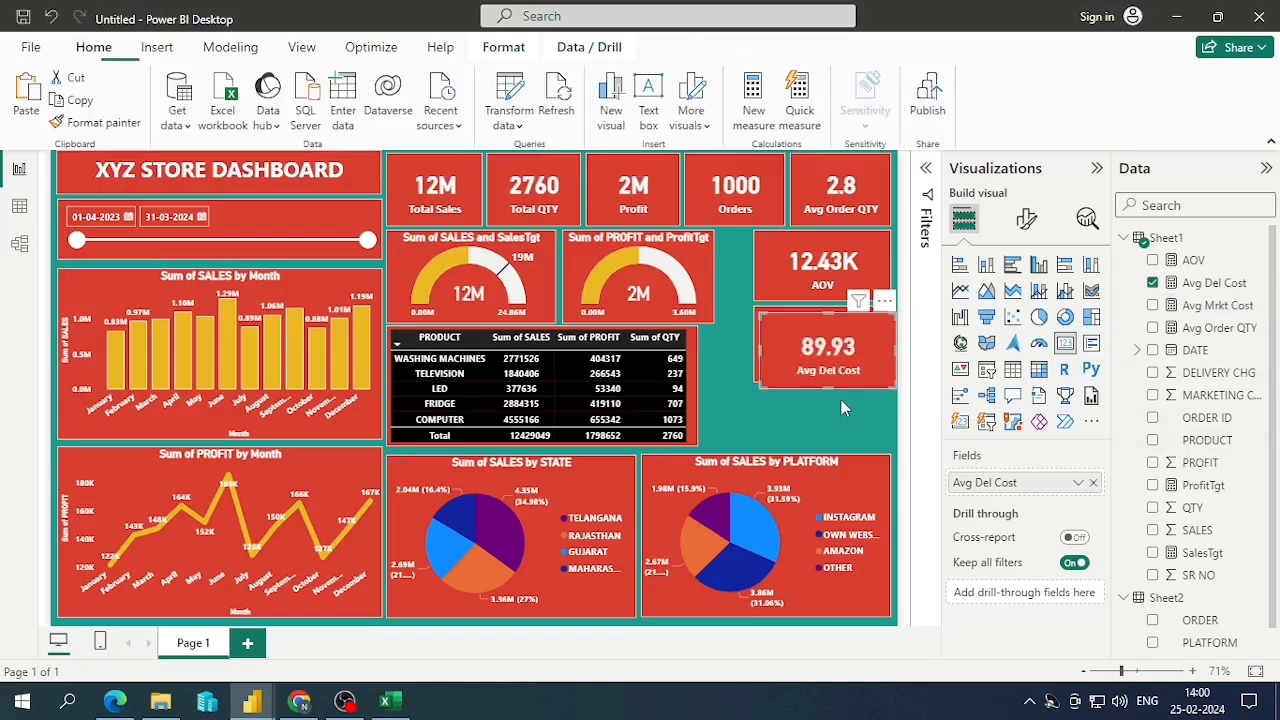
{"action": "left_click_drag", "start_coordinate": [843, 340], "coordinate": [848, 346]}
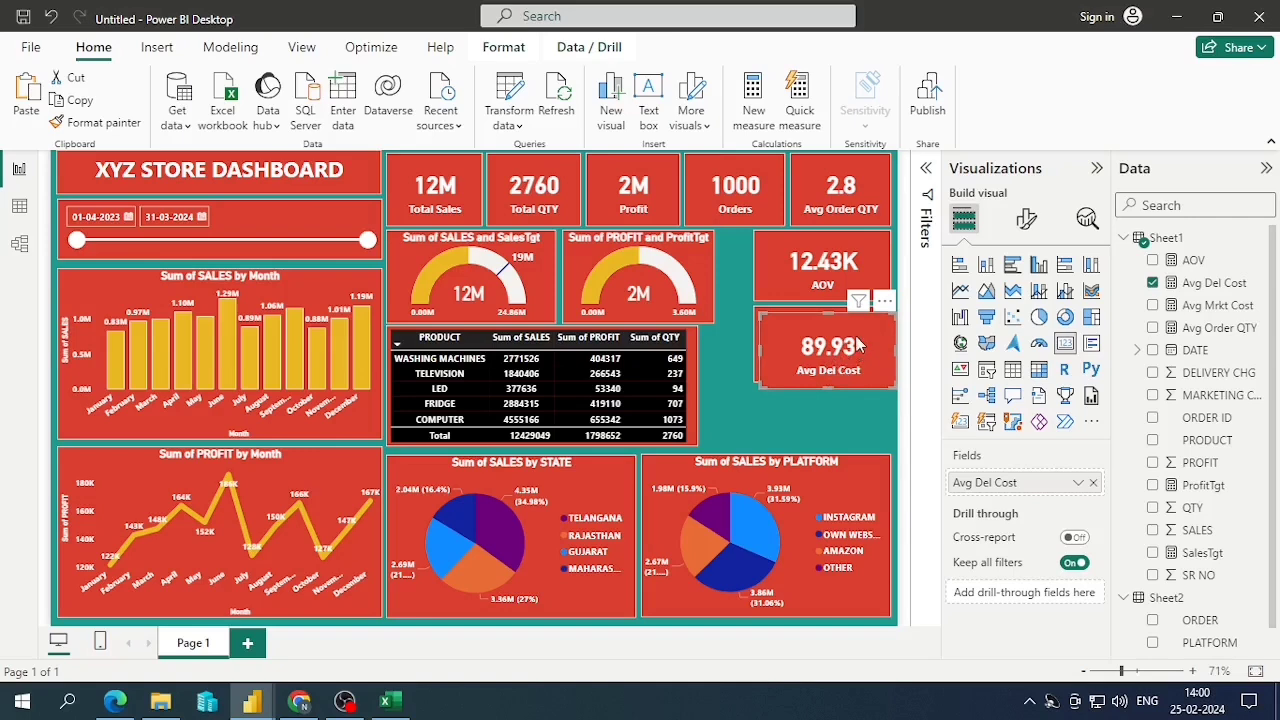
{"action": "left_click", "coordinate": [848, 440]}
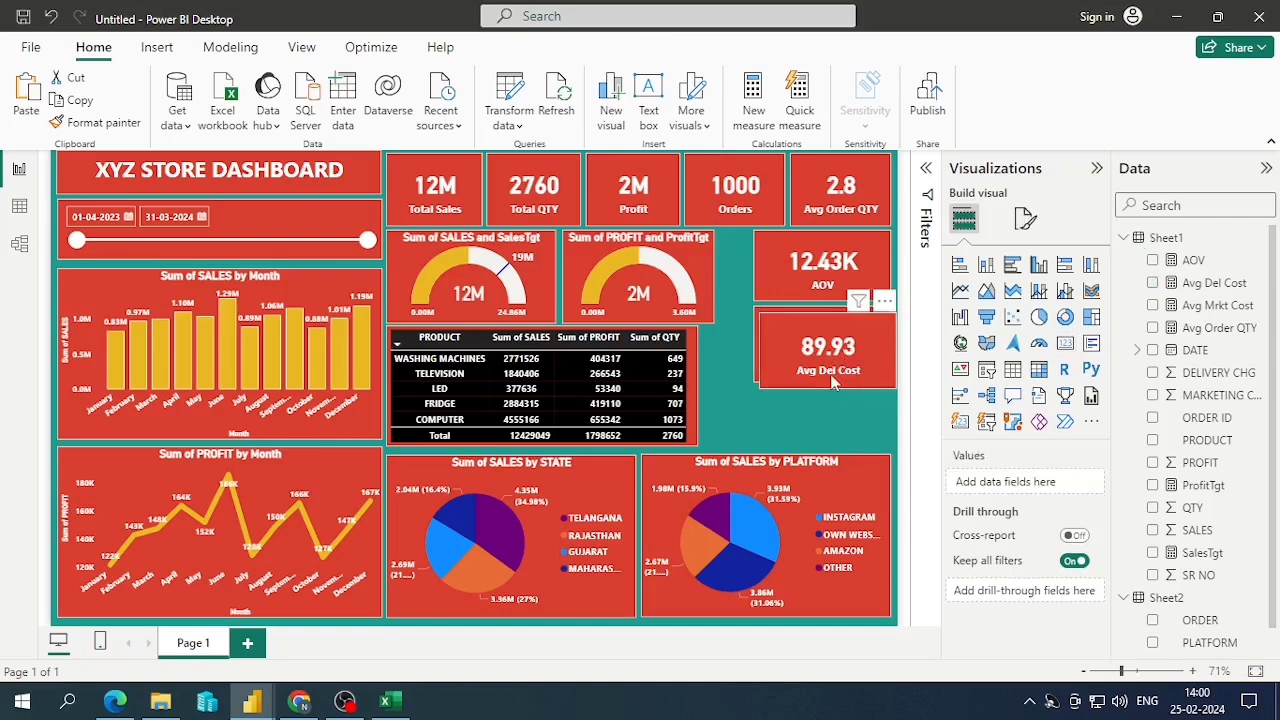
{"action": "left_click", "coordinate": [769, 348]}
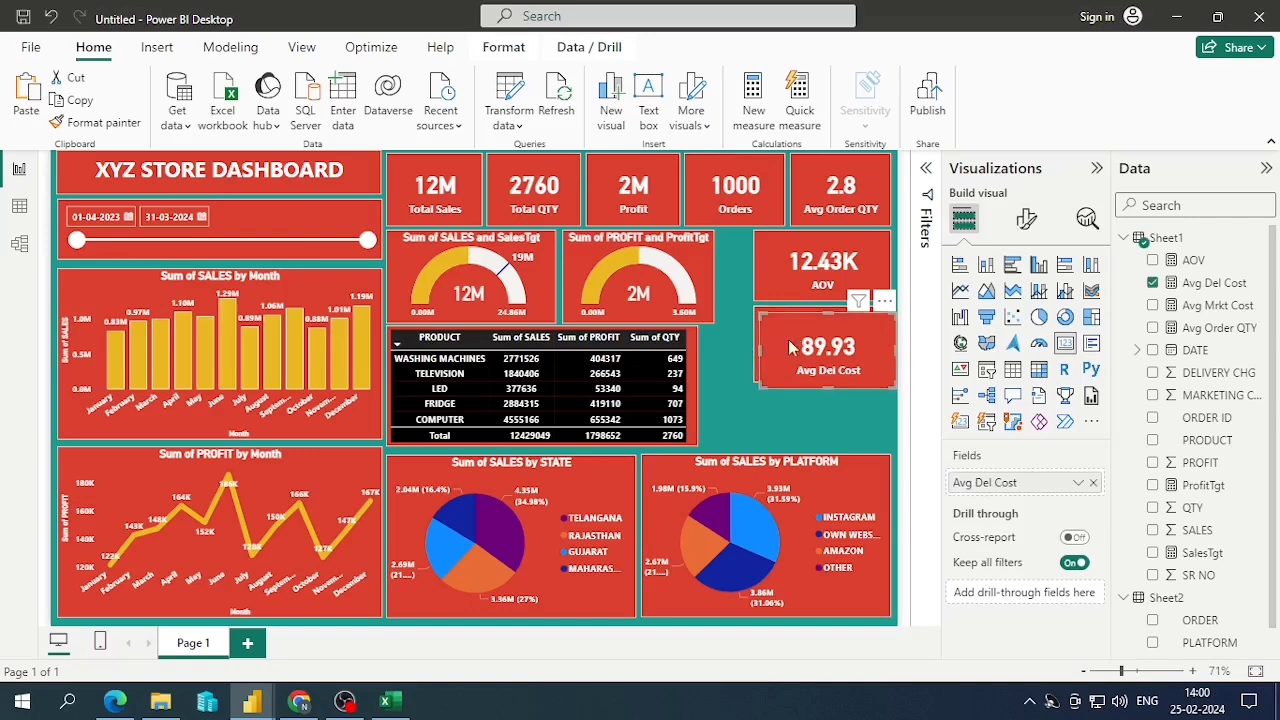
{"action": "left_click", "coordinate": [755, 375]}
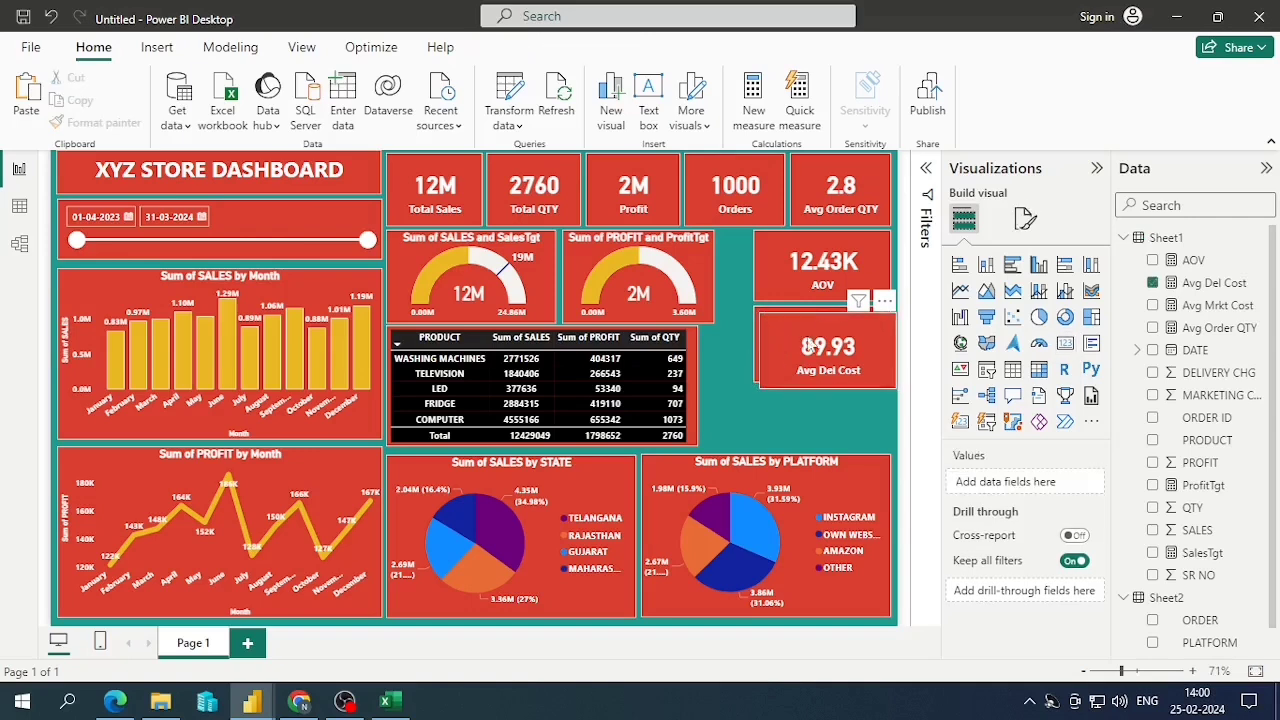
{"action": "left_click", "coordinate": [768, 346]}
{"action": "left_click_drag", "start_coordinate": [822, 320], "coordinate": [824, 397]}
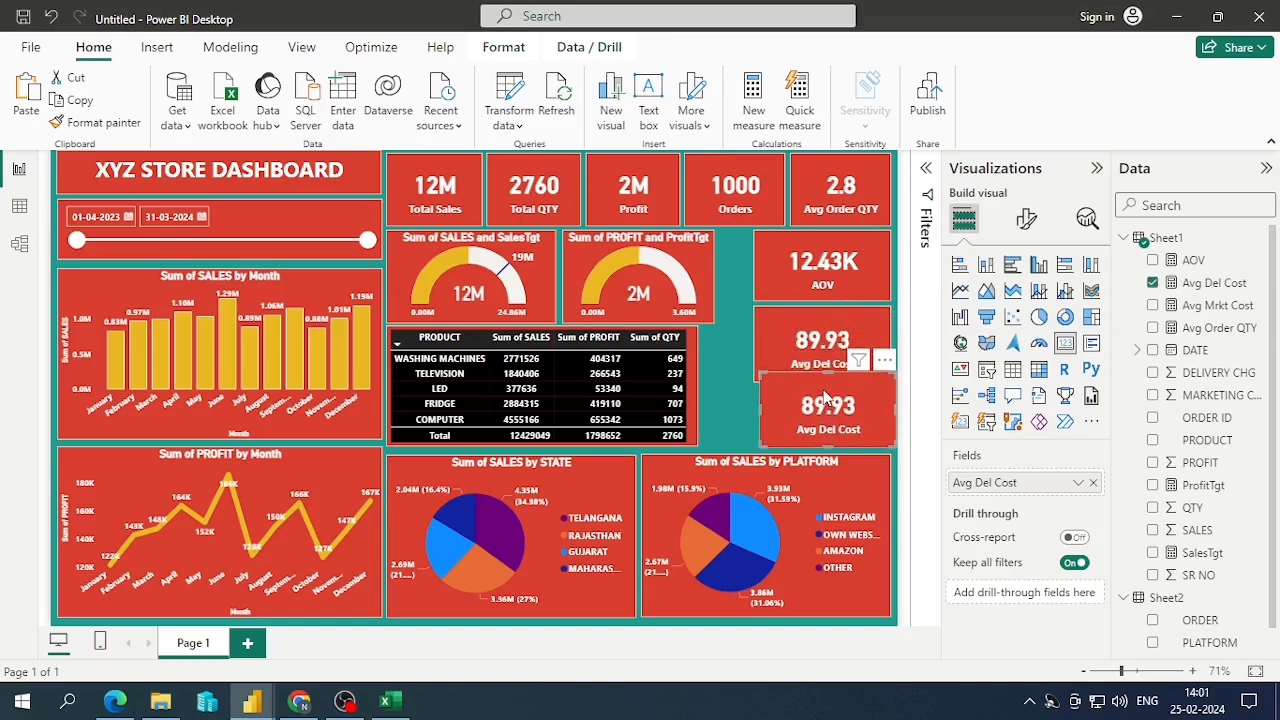
Nudge the copied card down until it clears the original, and shift the original Avg Del Cost card up slightly
{"action": "key", "text": "Down"}
{"action": "key", "text": "Down"}
{"action": "key", "text": "Down"}
{"action": "key", "text": "Down"}
{"action": "key", "text": "Down"}
{"action": "key", "text": "Down"}
{"action": "key", "text": "Down"}
{"action": "key", "text": "Down"}
{"action": "key", "text": "Down"}
{"action": "key", "text": "Down"}
{"action": "key", "text": "Down"}
{"action": "key", "text": "Down"}
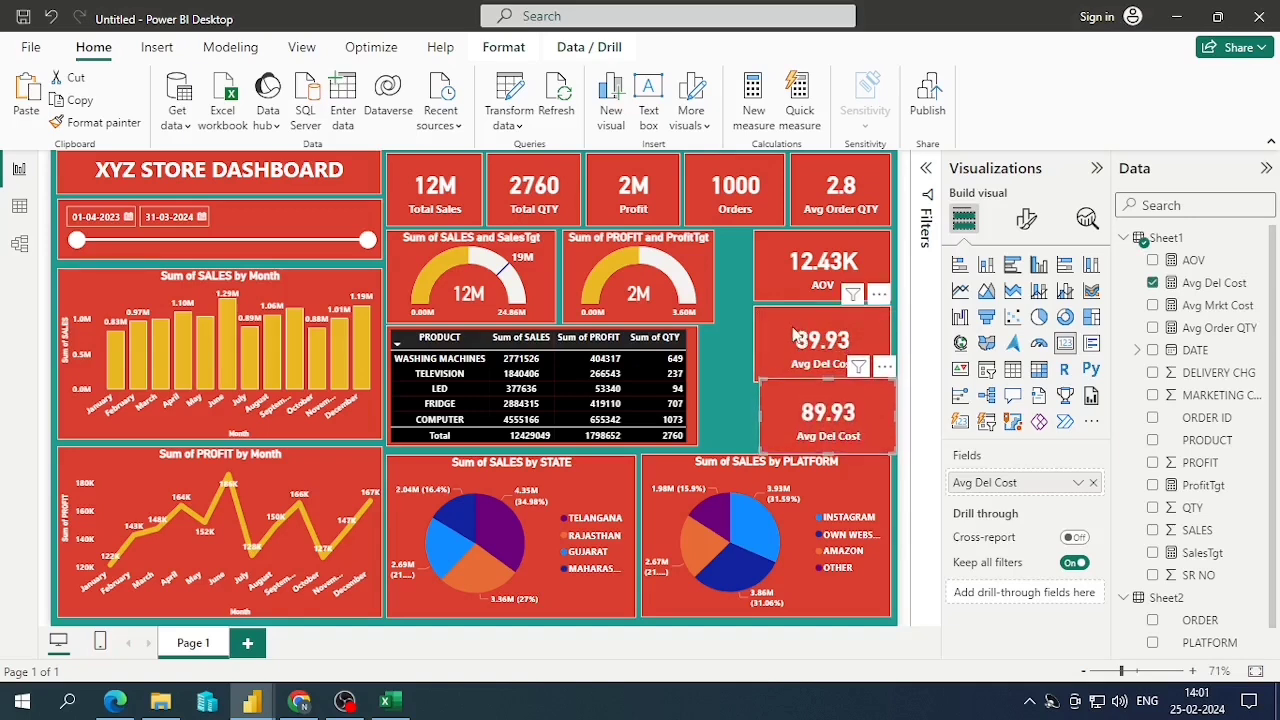
{"action": "left_click", "coordinate": [777, 326]}
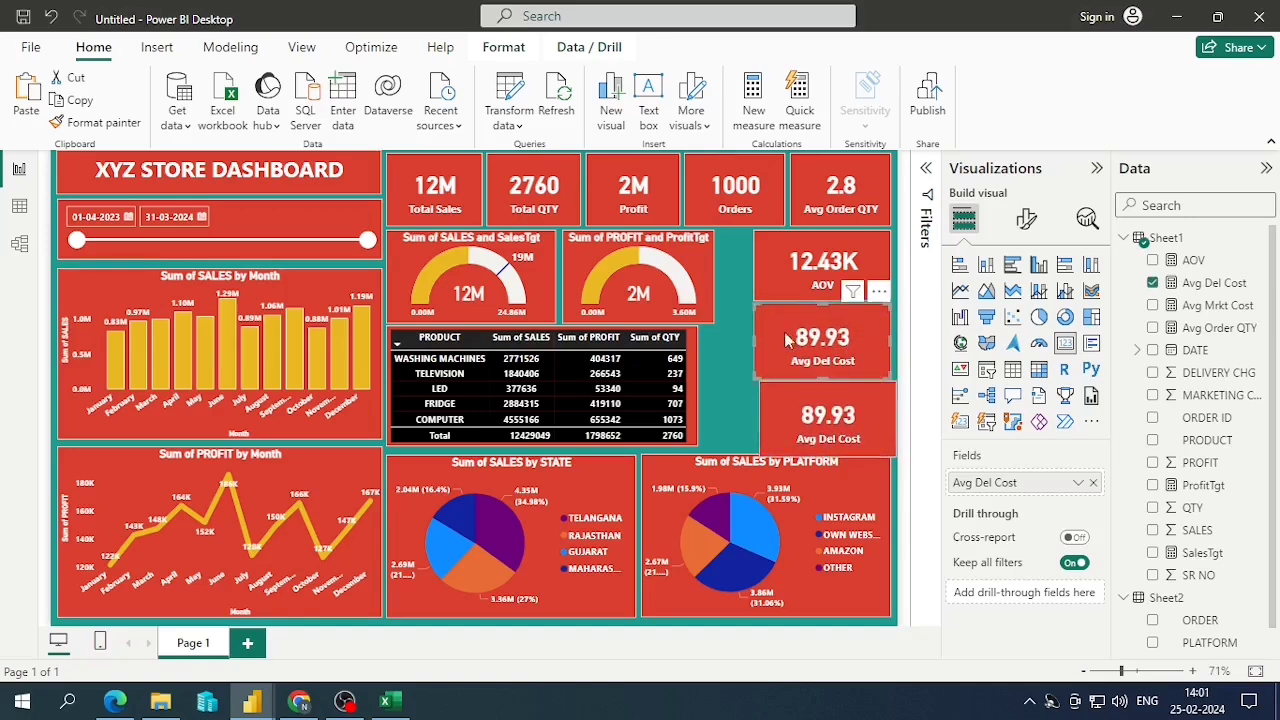
Nudge the copied card left into line with the cards above it, and select the upper Avg Del Cost card
{"action": "left_click", "coordinate": [800, 405]}
{"action": "key", "text": "Left"}
{"action": "key", "text": "Left"}
{"action": "key", "text": "Left"}
{"action": "key", "text": "Left"}
{"action": "key", "text": "Left"}
{"action": "key", "text": "Left"}
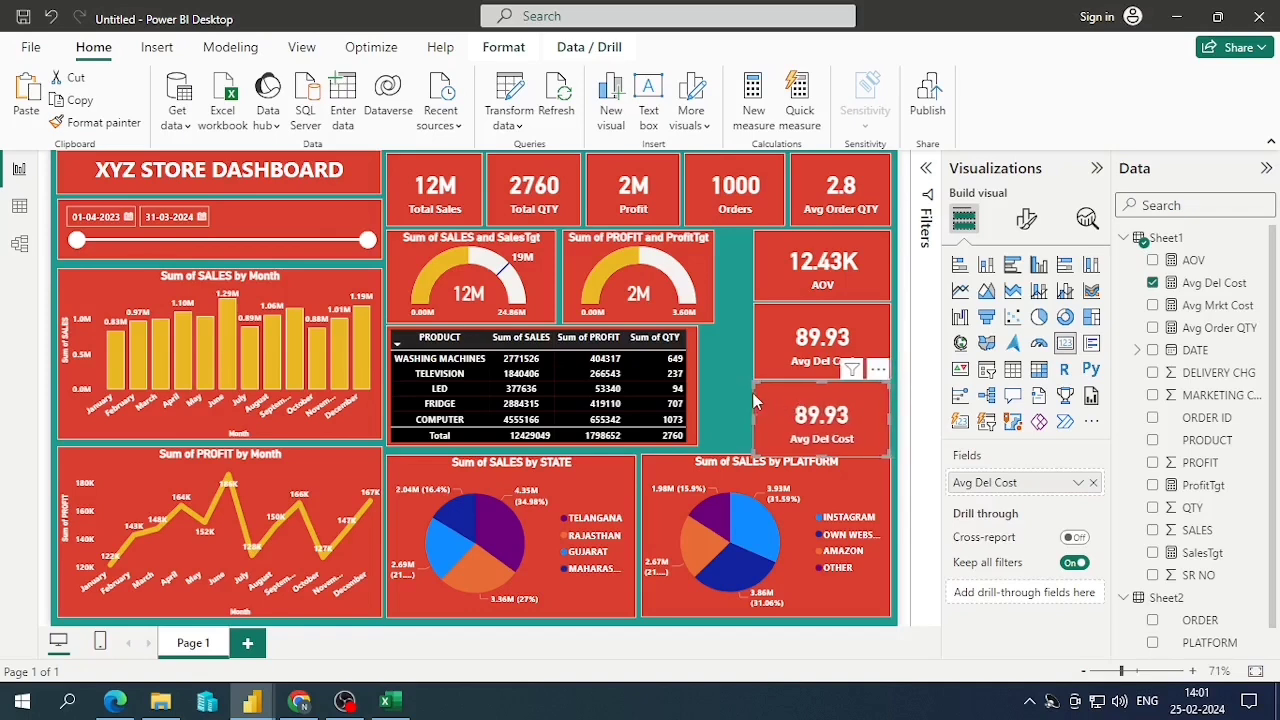
{"action": "left_click", "coordinate": [725, 387]}
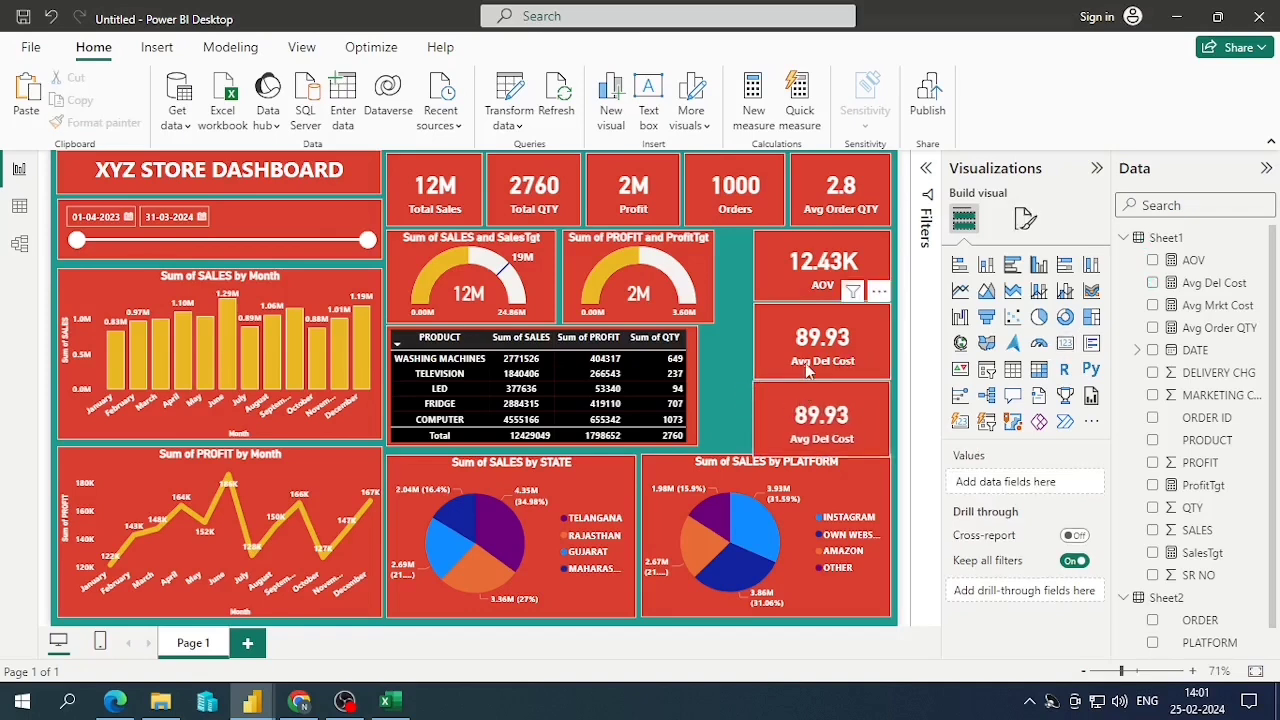
{"action": "left_click", "coordinate": [812, 370]}
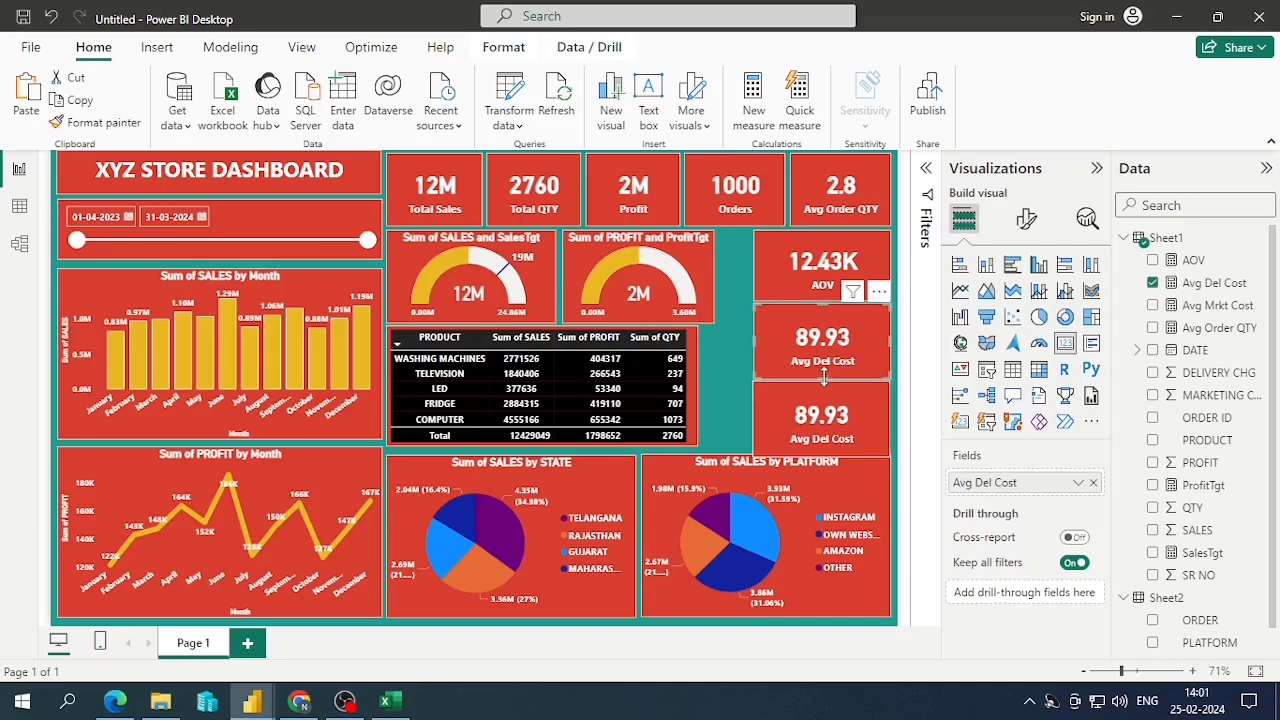
Shorten the upper Avg Del Cost card slightly and nudge the copied card below it upward
{"action": "left_click_drag", "start_coordinate": [822, 375], "coordinate": [826, 379]}
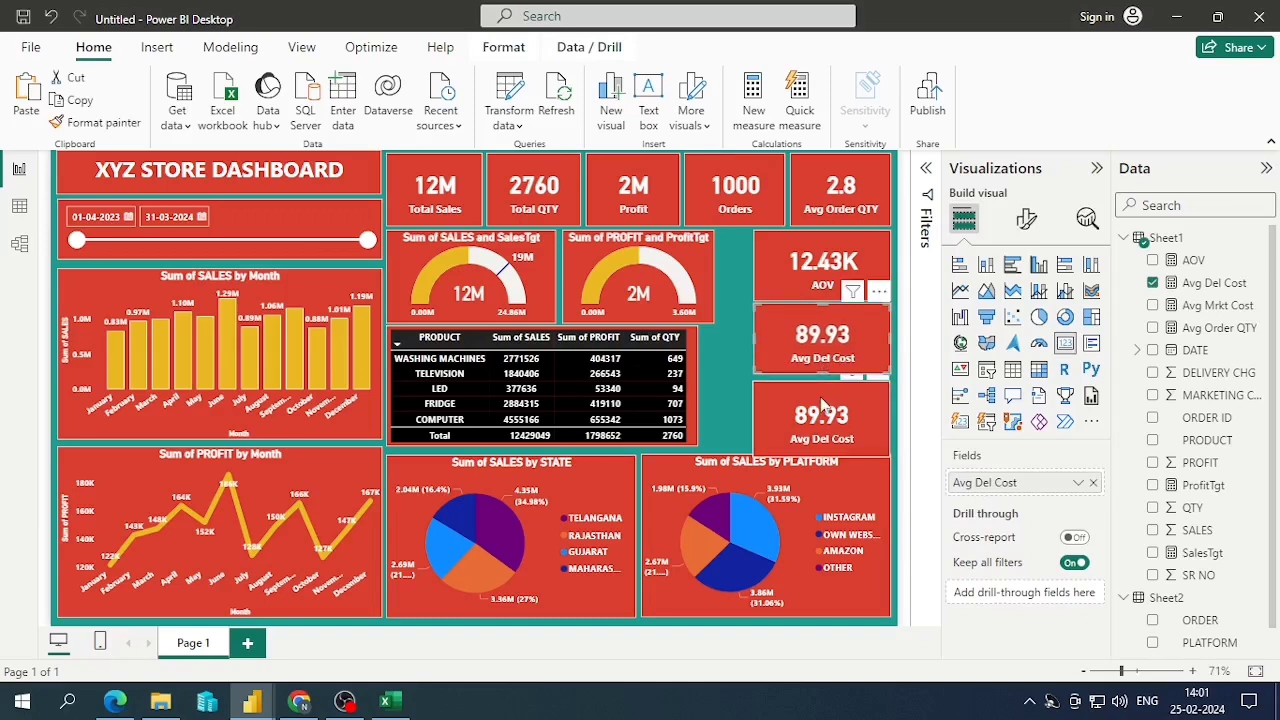
{"action": "left_click", "coordinate": [826, 409]}
{"action": "key", "text": "Up"}
{"action": "key", "text": "Up"}
{"action": "key", "text": "Up"}
{"action": "key", "text": "Up"}
{"action": "key", "text": "Up"}
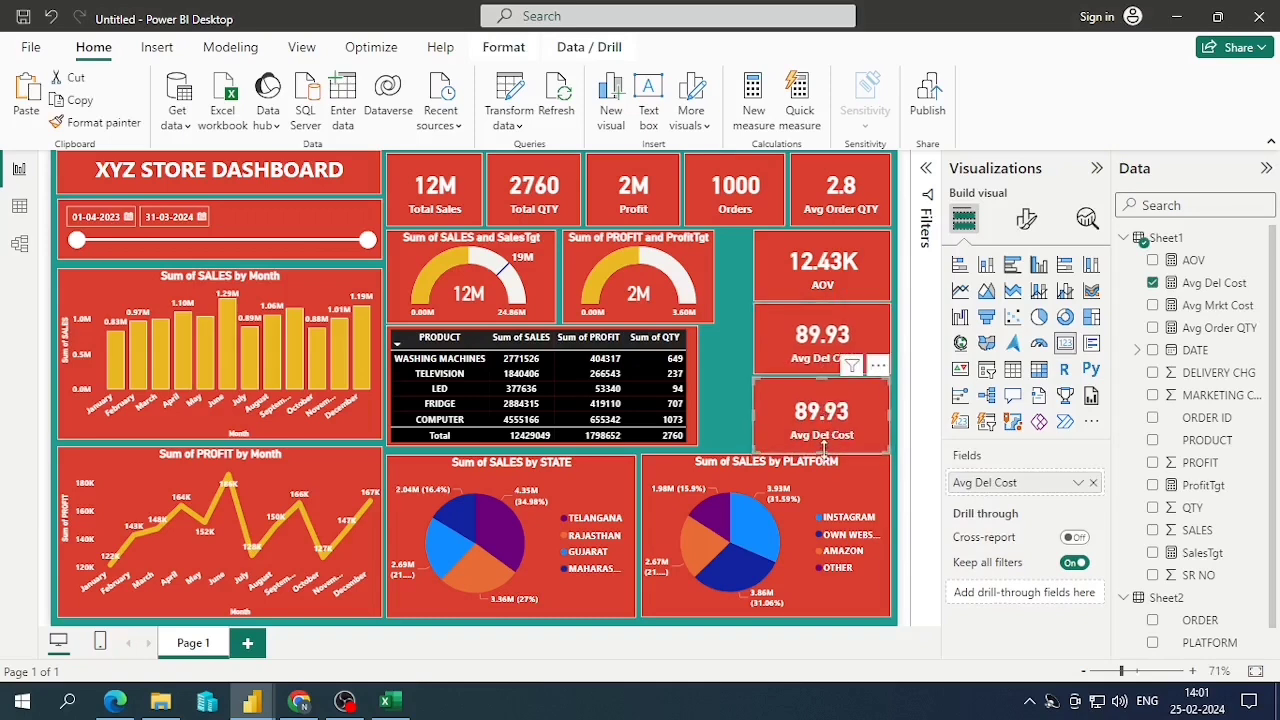
Shorten the copied Avg Del Cost card from its lower edge and nudge both Avg Del Cost cards down slightly to even the gaps
{"action": "left_click_drag", "start_coordinate": [824, 450], "coordinate": [825, 442]}
{"action": "key", "text": "Down"}
{"action": "key", "text": "Down"}
{"action": "key", "text": "Down"}
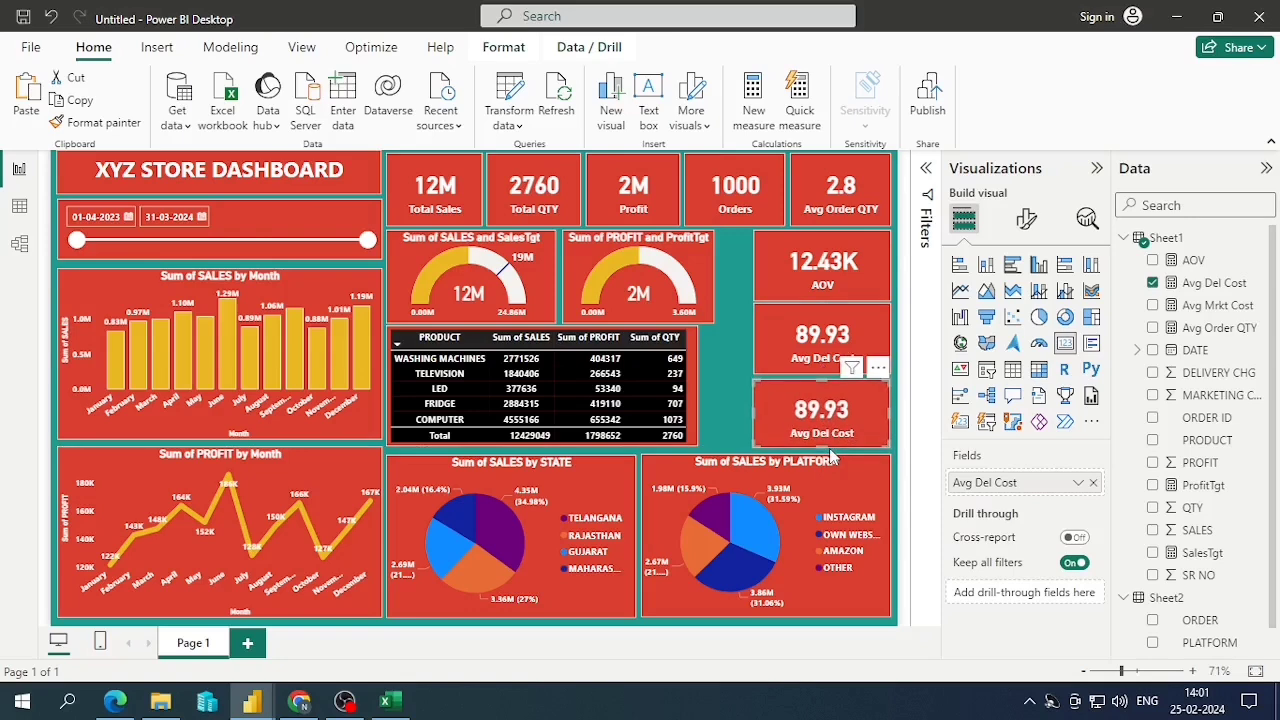
{"action": "left_click", "coordinate": [776, 362]}
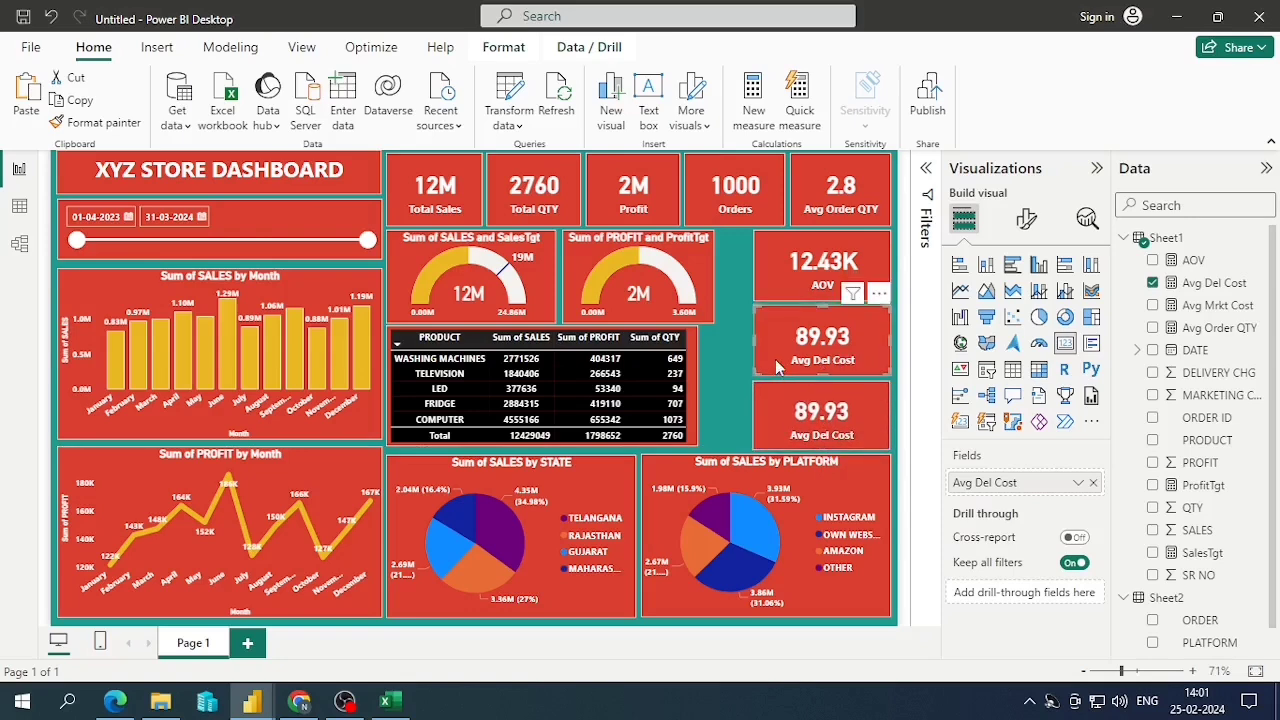
Replace the Avg Del Cost field in the lower copied card with the Avg Mrkt Cost measure
{"action": "left_click", "coordinate": [868, 418]}
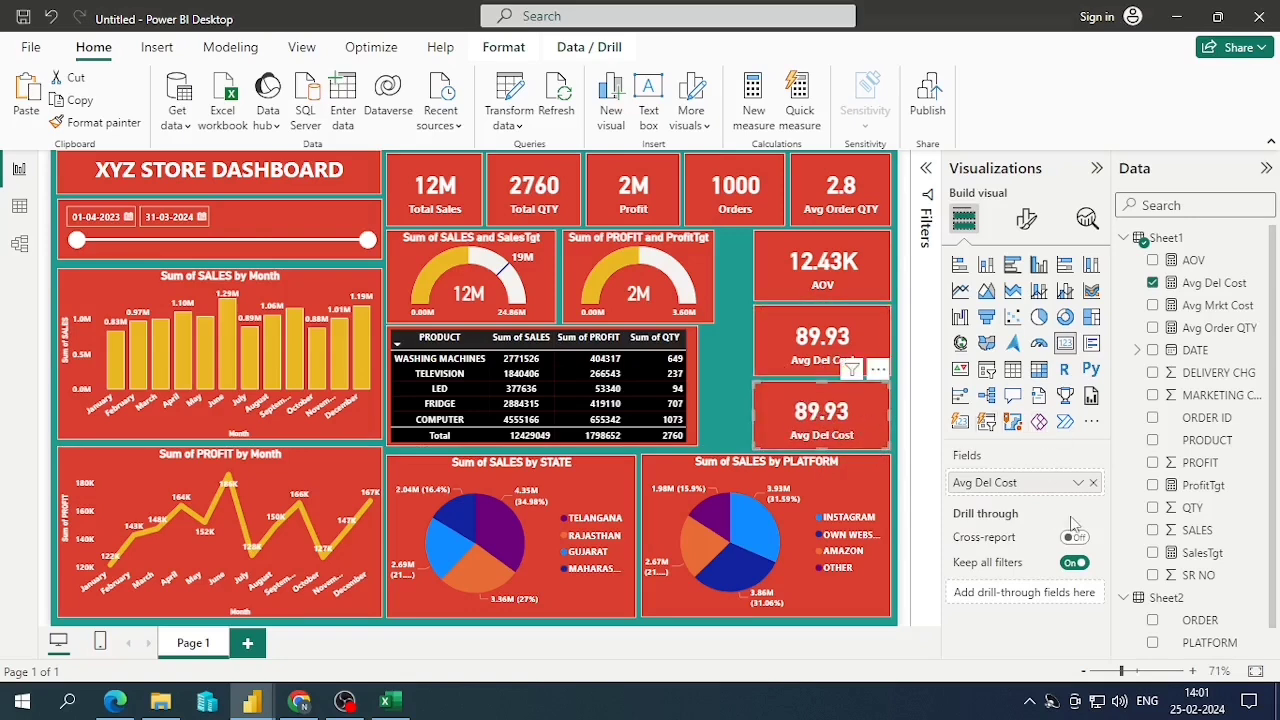
{"action": "left_click", "coordinate": [1093, 482]}
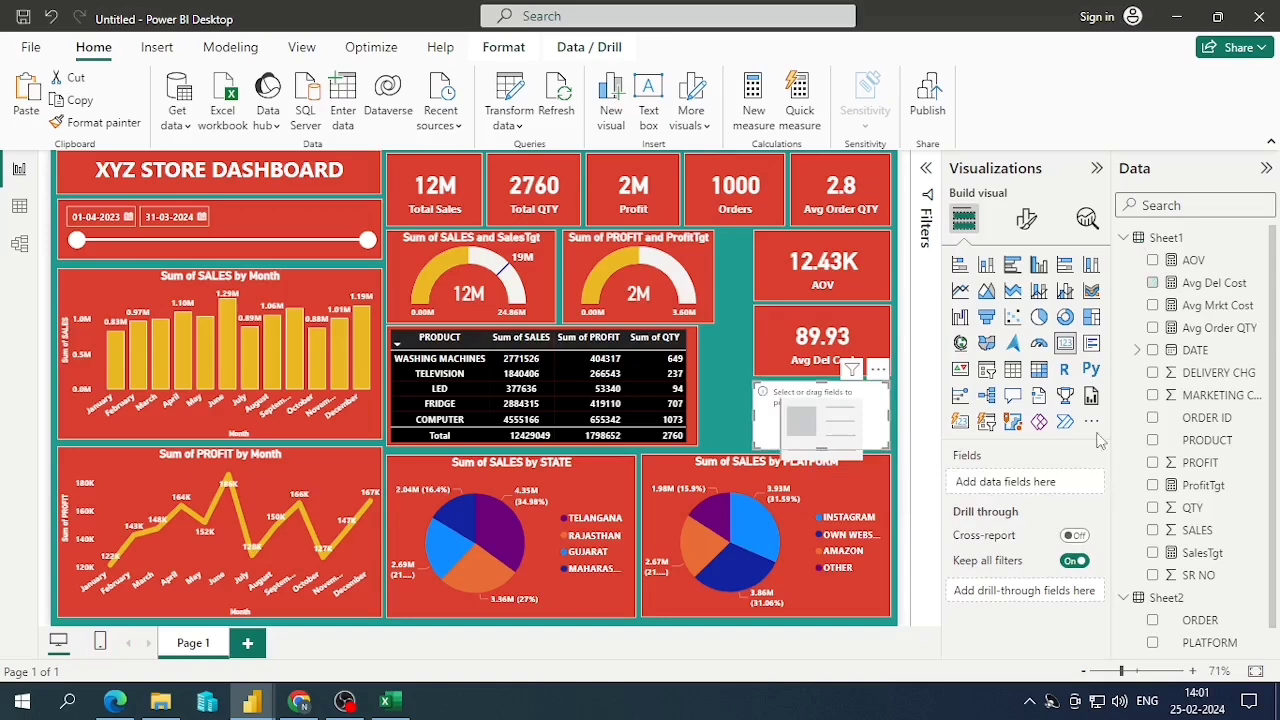
{"action": "left_click", "coordinate": [1152, 305]}
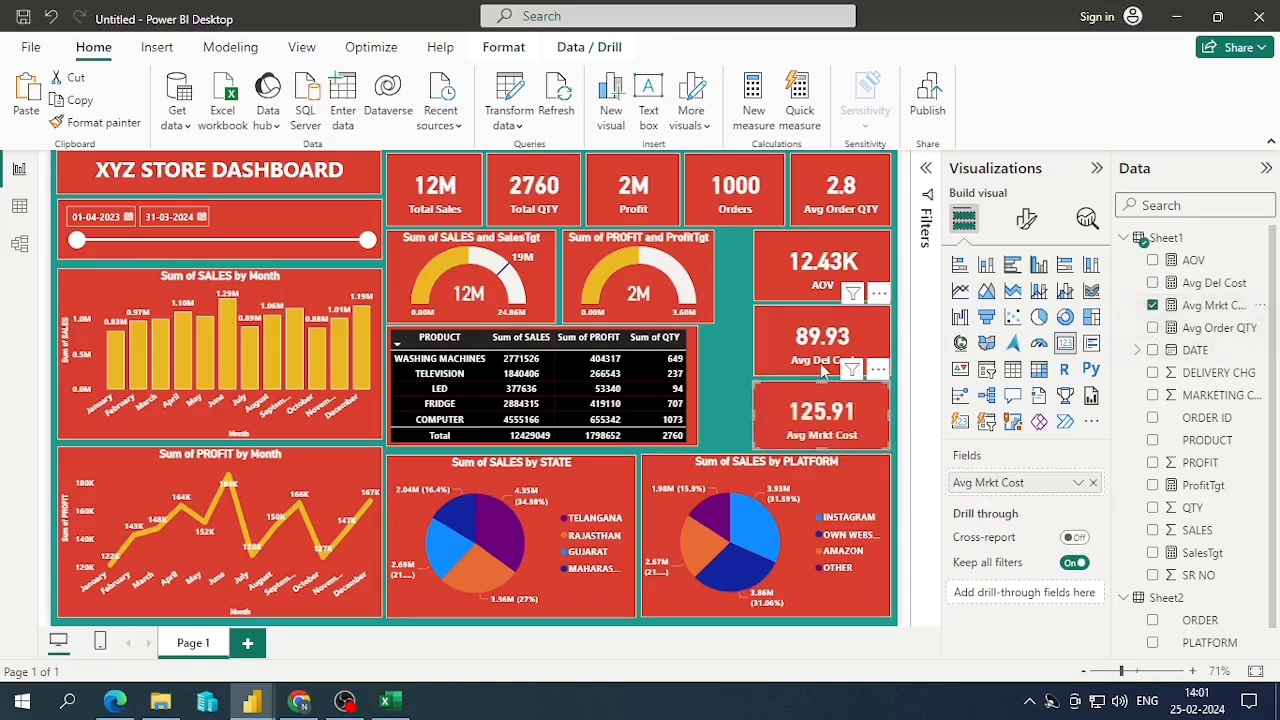
Extend the profit gauge's right edge toward the AOV card, pull its left edge in, and nudge the gauge right
{"action": "left_click", "coordinate": [700, 261]}
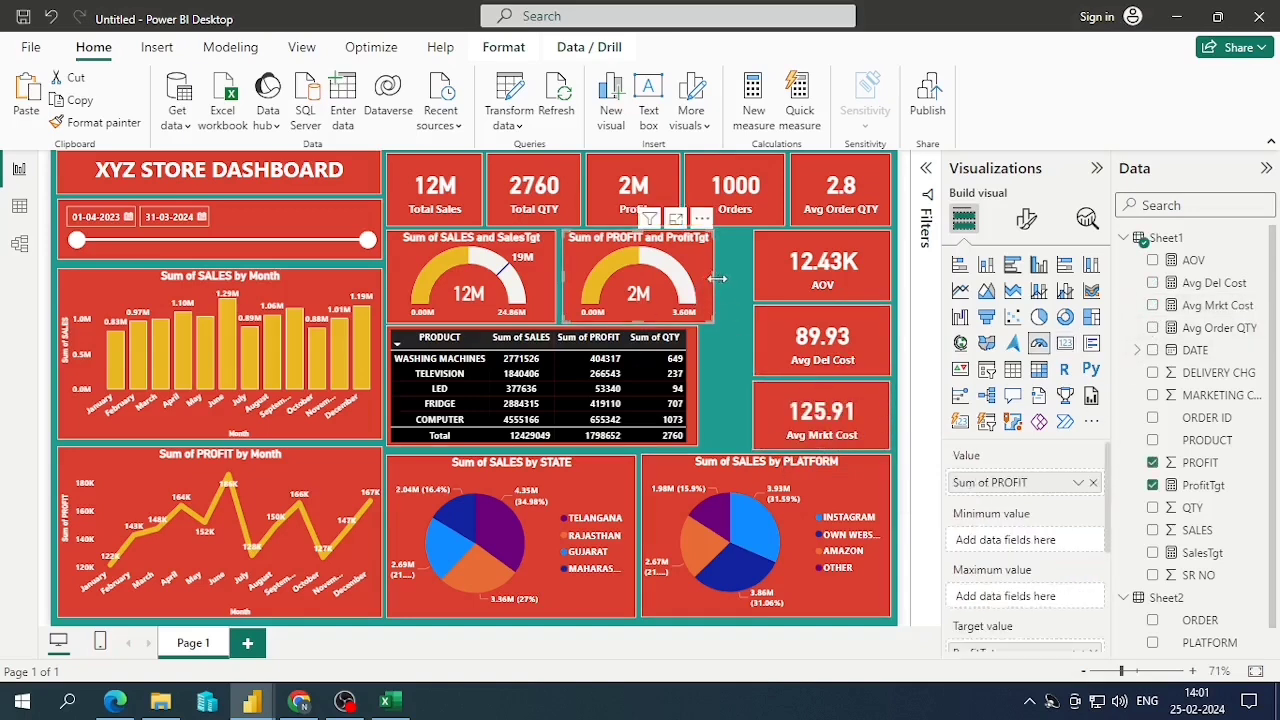
{"action": "left_click_drag", "start_coordinate": [712, 273], "coordinate": [743, 283]}
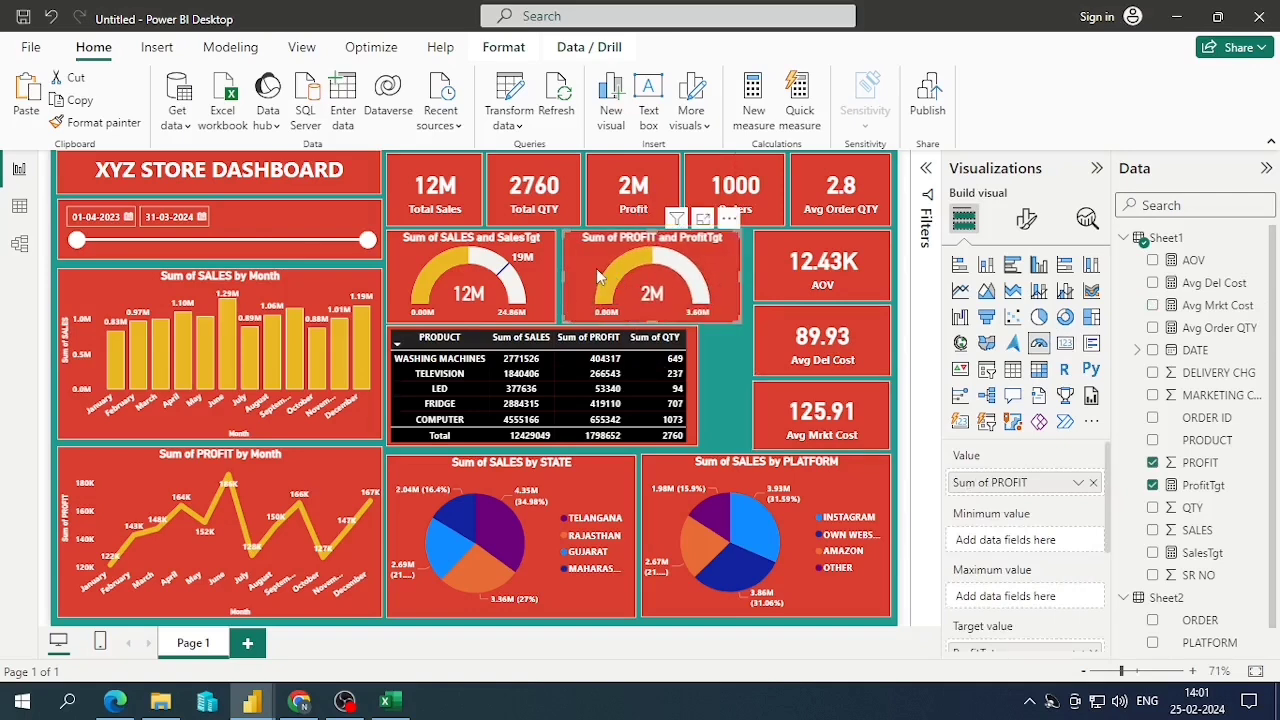
{"action": "left_click_drag", "start_coordinate": [564, 278], "coordinate": [586, 285]}
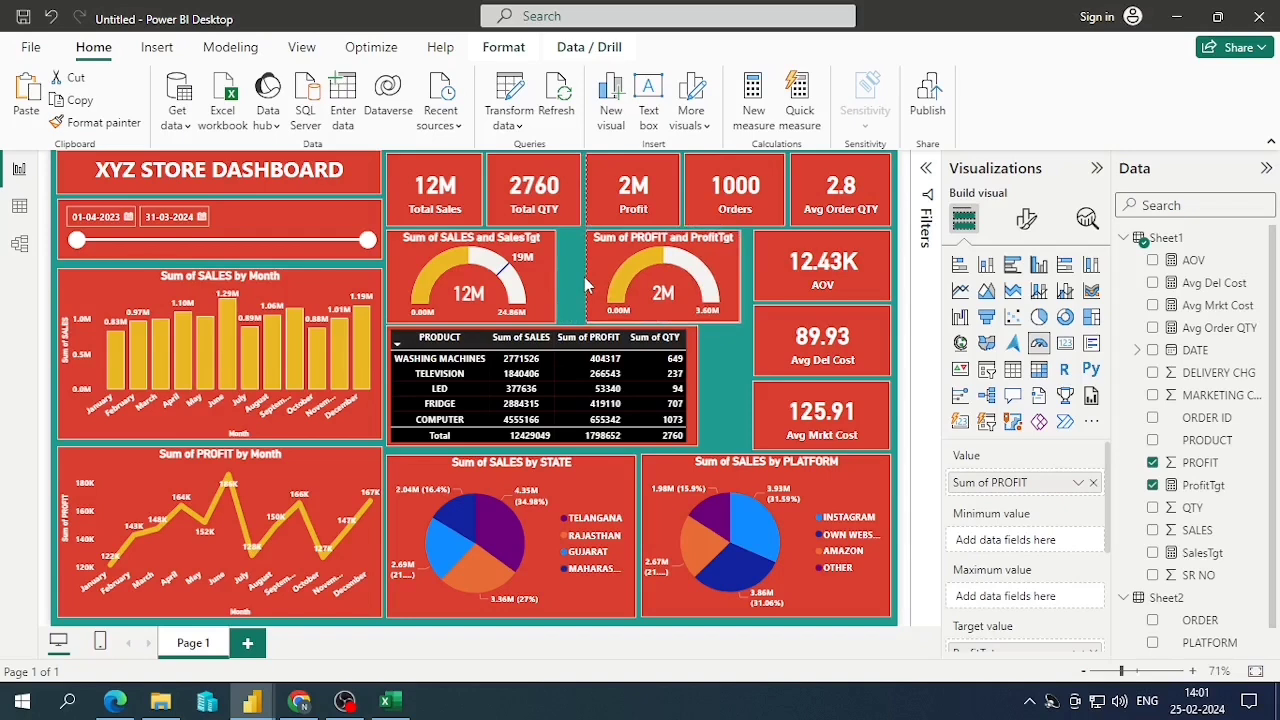
{"action": "key", "text": "Right"}
{"action": "key", "text": "Right"}
{"action": "key", "text": "Right"}
{"action": "key", "text": "Right"}
{"action": "key", "text": "Right"}
{"action": "key", "text": "Right"}
{"action": "key", "text": "Right"}
{"action": "key", "text": "Right"}
{"action": "key", "text": "Right"}
{"action": "key", "text": "Right"}
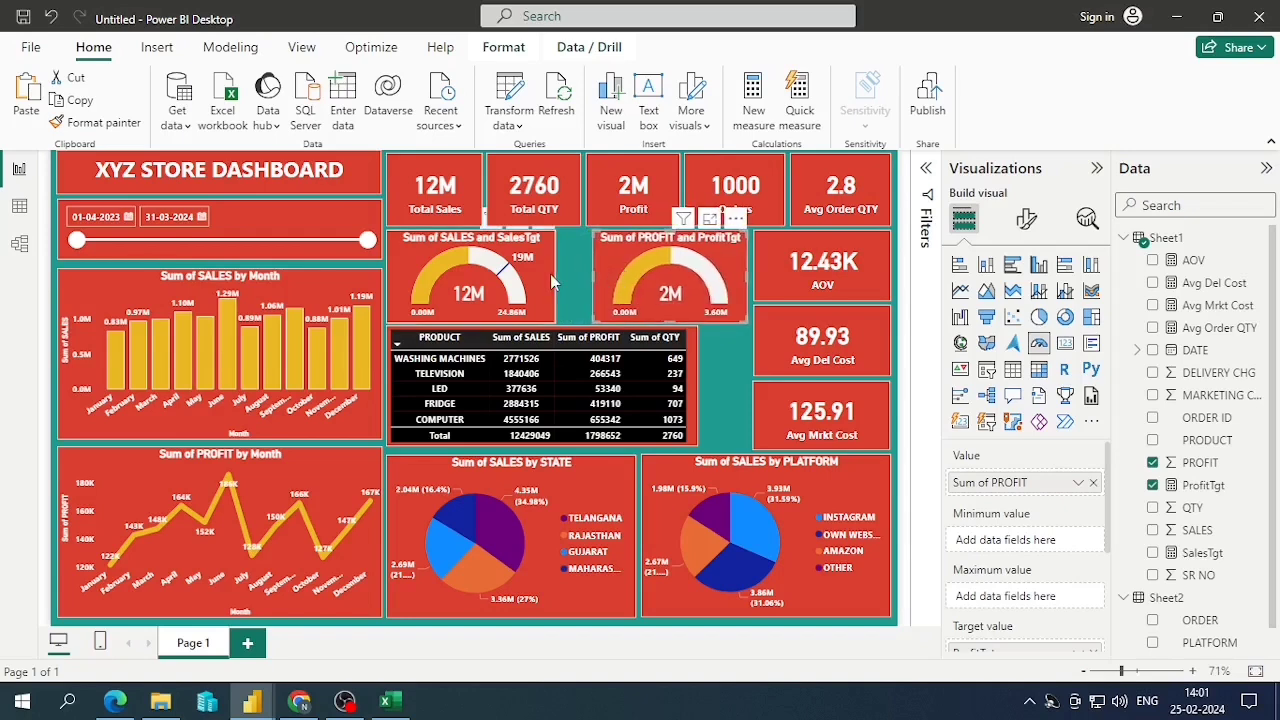
Widen the sales gauge toward the profit gauge and nudge it right
{"action": "left_click", "coordinate": [553, 283]}
{"action": "left_click_drag", "start_coordinate": [555, 284], "coordinate": [578, 287]}
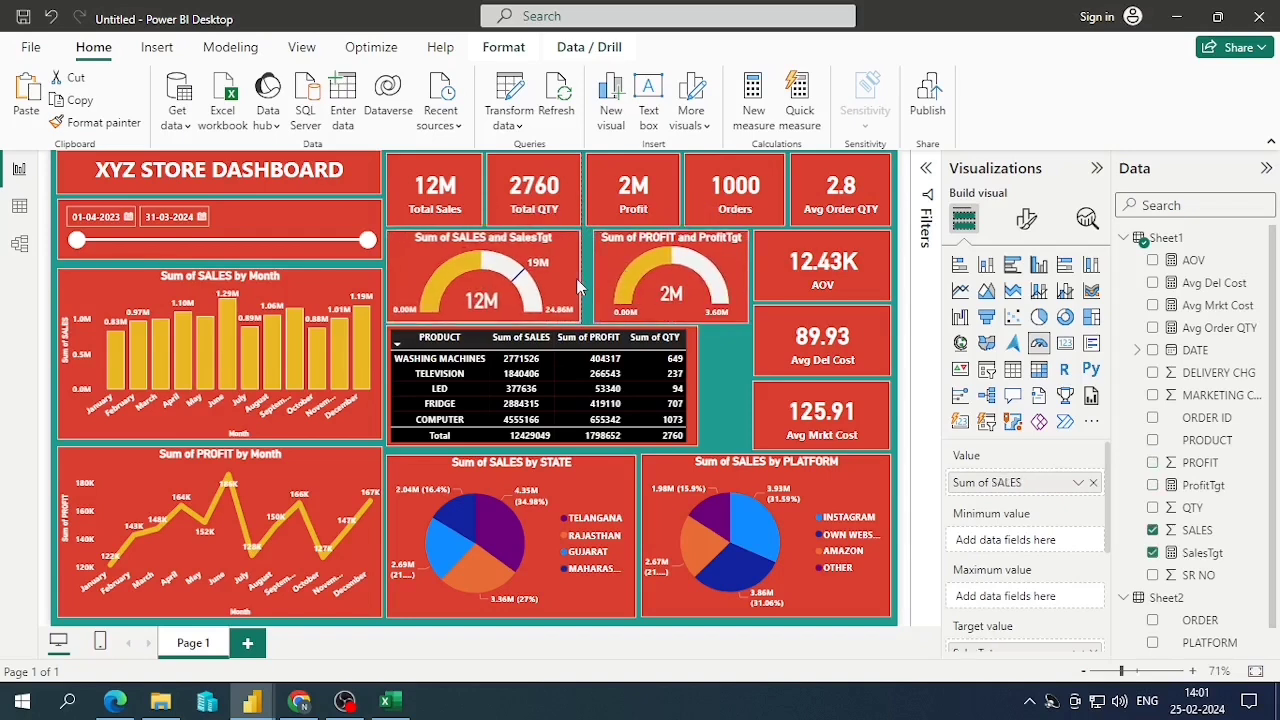
{"action": "key", "text": "Right"}
{"action": "key", "text": "Right"}
{"action": "key", "text": "Right"}
{"action": "key", "text": "Right"}
{"action": "key", "text": "Right"}
{"action": "key", "text": "Right"}
{"action": "key", "text": "Right"}
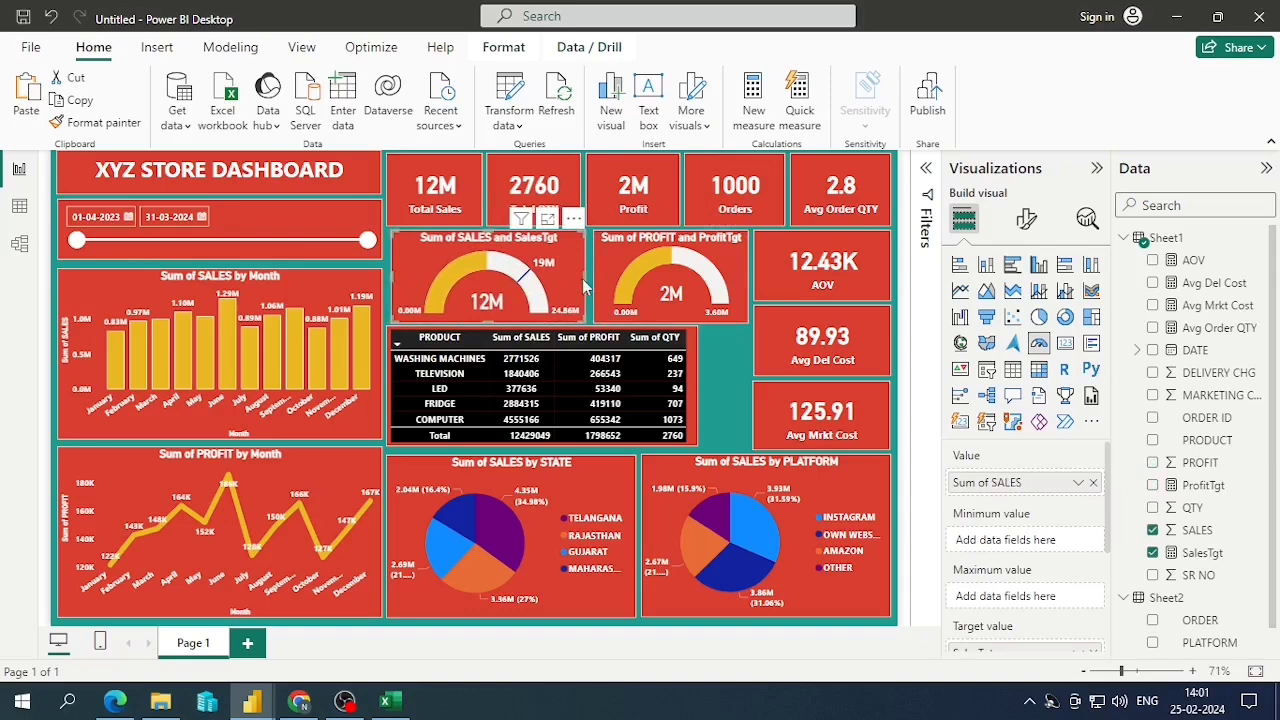
Trim the sales gauge's right edge and extend the profit gauge's left edge to tidy the gap between the two gauges
{"action": "left_click_drag", "start_coordinate": [587, 287], "coordinate": [581, 287]}
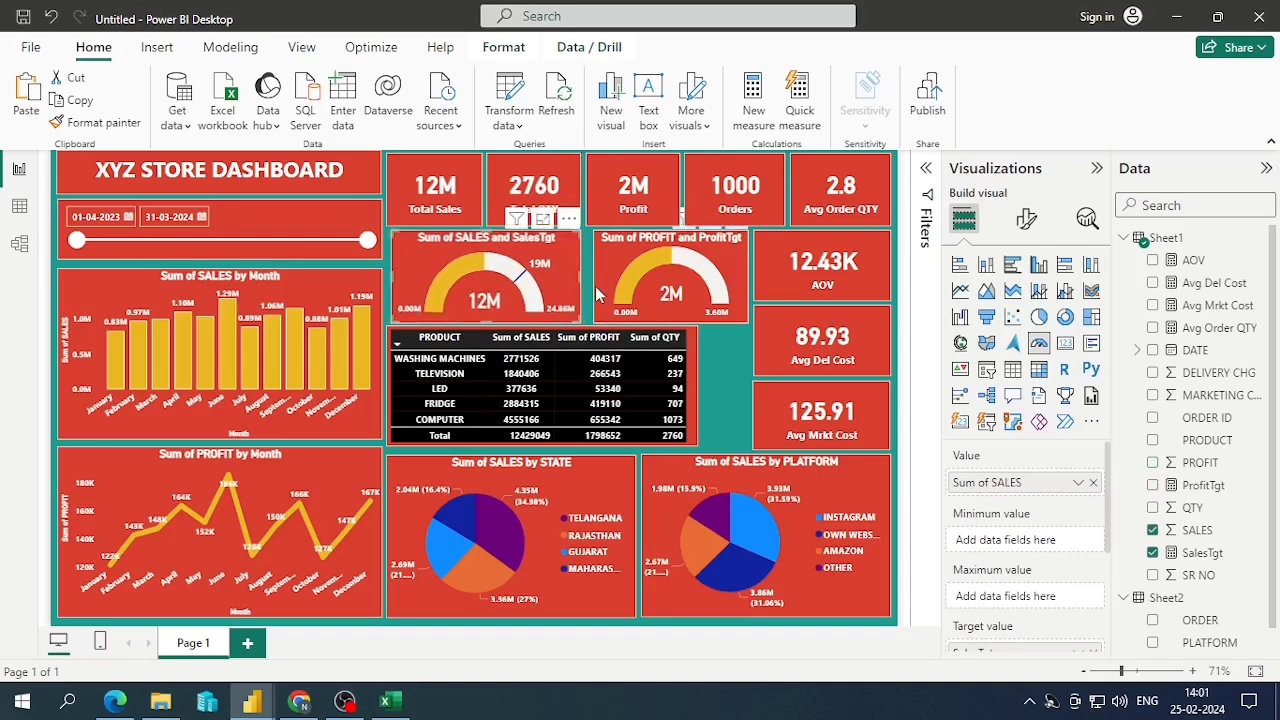
{"action": "left_click", "coordinate": [597, 283]}
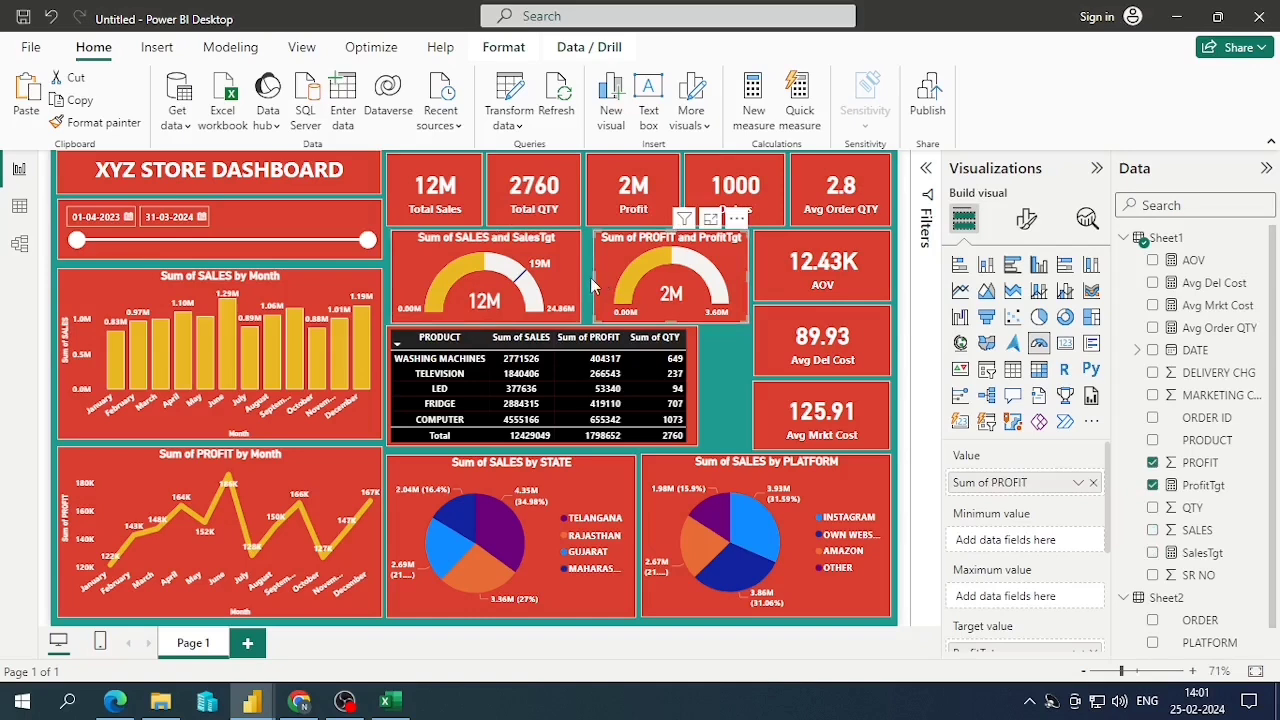
{"action": "left_click_drag", "start_coordinate": [589, 277], "coordinate": [588, 277]}
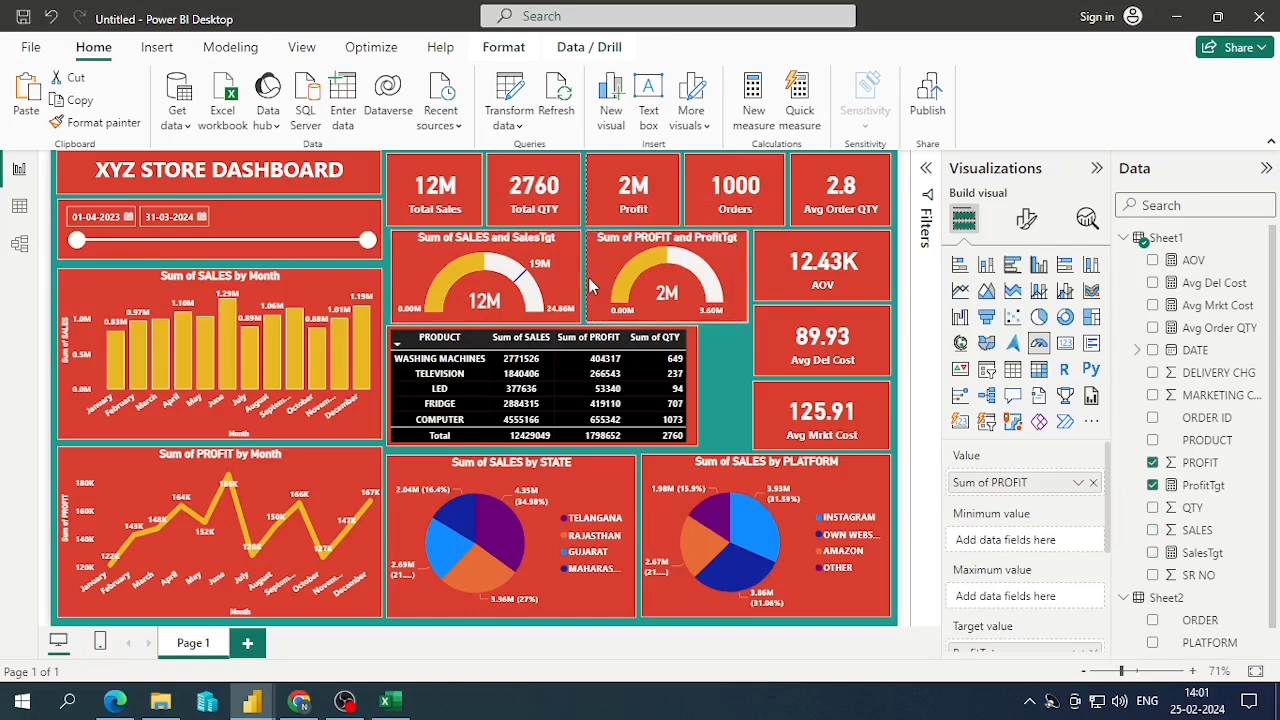
Widen the product table up to the average cost cards and set its left padding to 20 px
{"action": "left_click", "coordinate": [695, 392]}
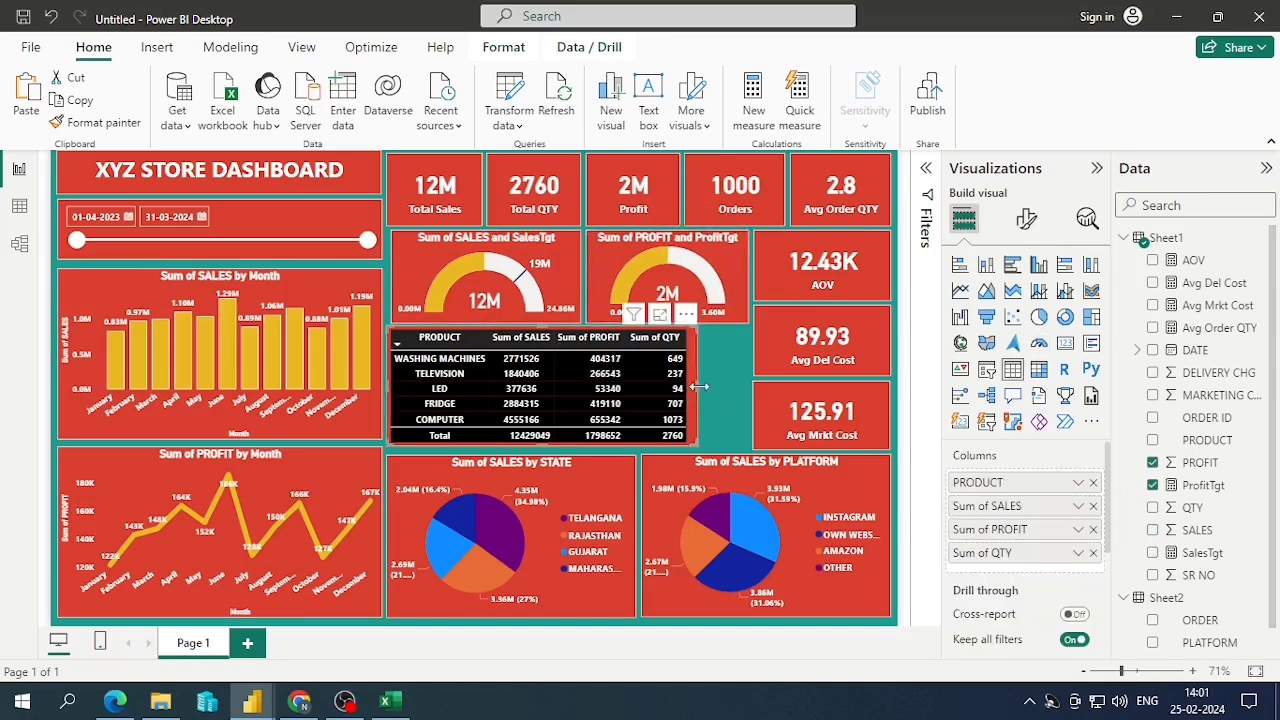
{"action": "left_click_drag", "start_coordinate": [697, 385], "coordinate": [748, 390]}
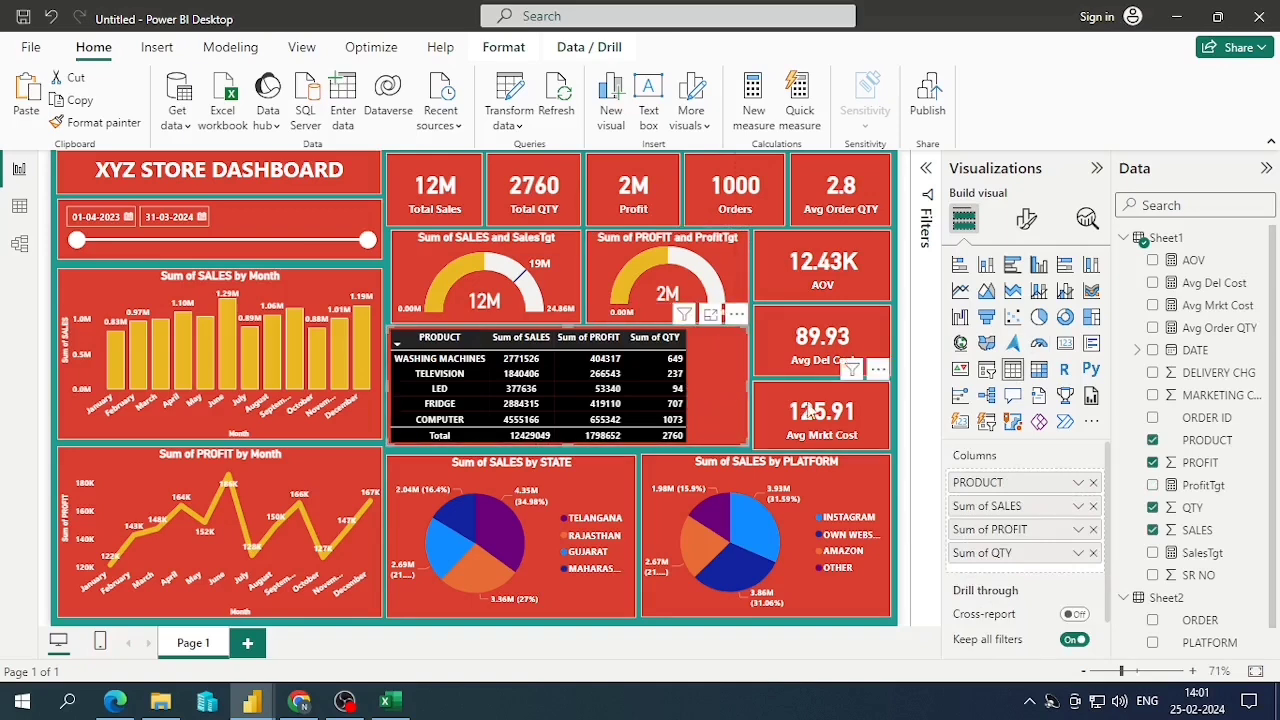
{"action": "left_click", "coordinate": [1026, 219]}
{"action": "left_click", "coordinate": [1024, 302]}
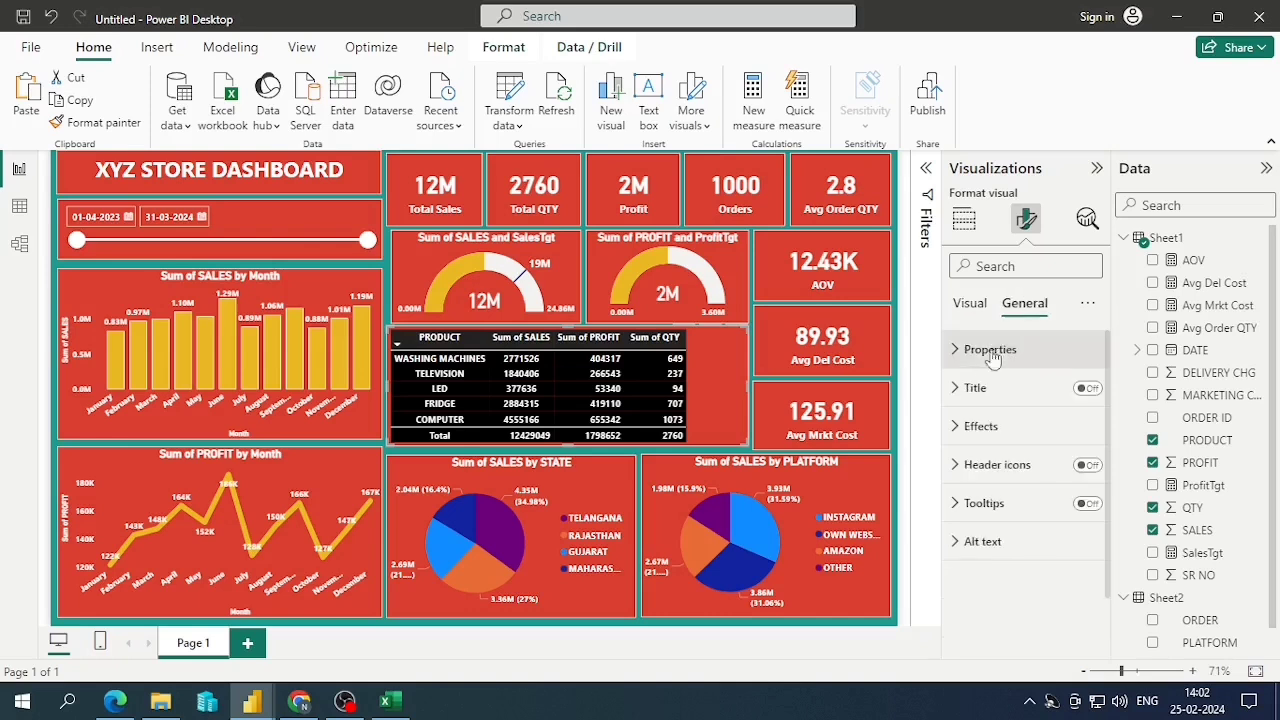
{"action": "left_click", "coordinate": [955, 348]}
{"action": "scroll", "coordinate": [1000, 510], "scroll_direction": "down", "scroll_amount": 1}
{"action": "scroll", "coordinate": [1000, 510], "scroll_direction": "down", "scroll_amount": 1}
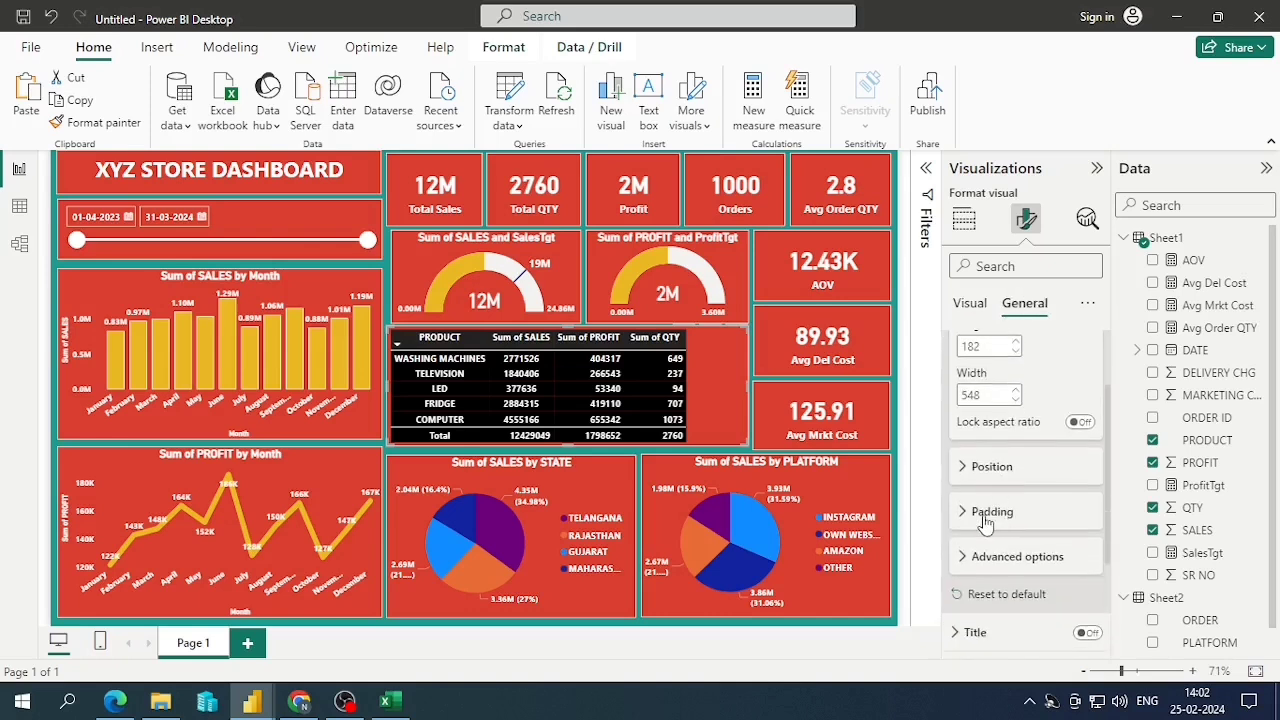
{"action": "left_click", "coordinate": [995, 511]}
{"action": "left_click", "coordinate": [993, 575]}
{"action": "left_click", "coordinate": [993, 575]}
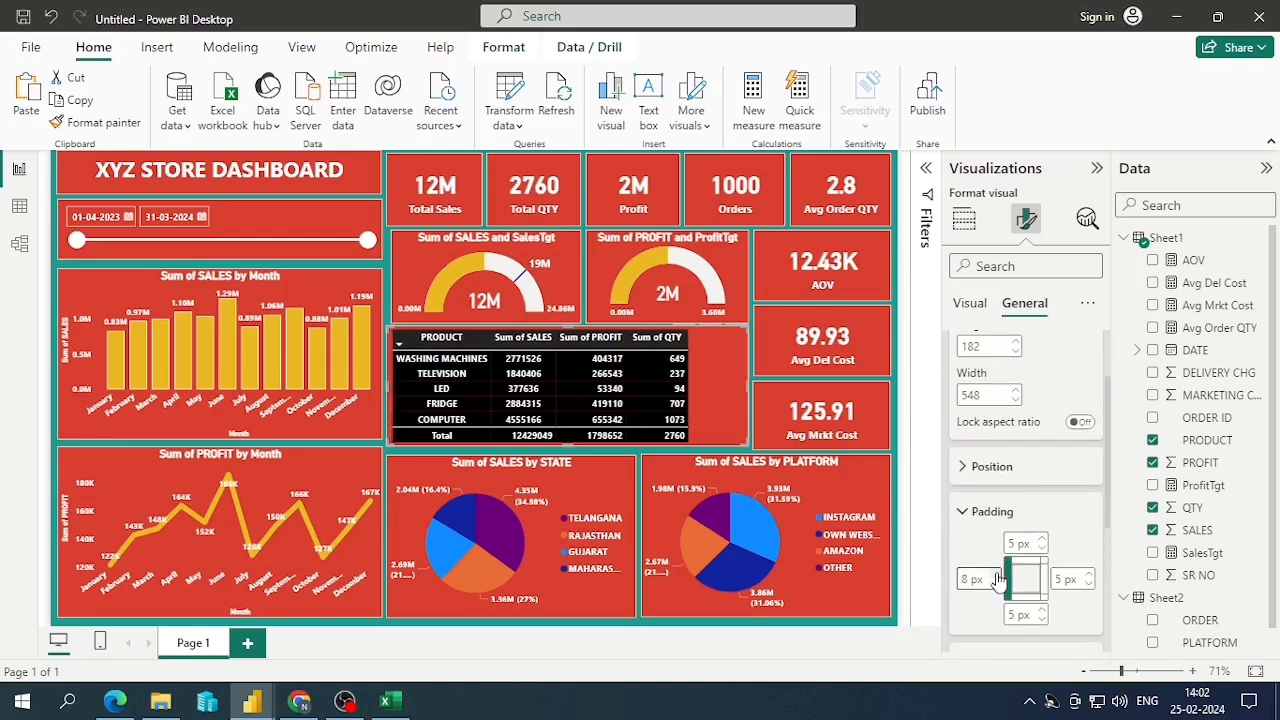
{"action": "left_click", "coordinate": [993, 575]}
{"action": "left_click", "coordinate": [993, 575]}
{"action": "left_click", "coordinate": [993, 575]}
{"action": "left_click", "coordinate": [993, 575]}
{"action": "left_click", "coordinate": [993, 575]}
{"action": "left_click", "coordinate": [993, 575]}
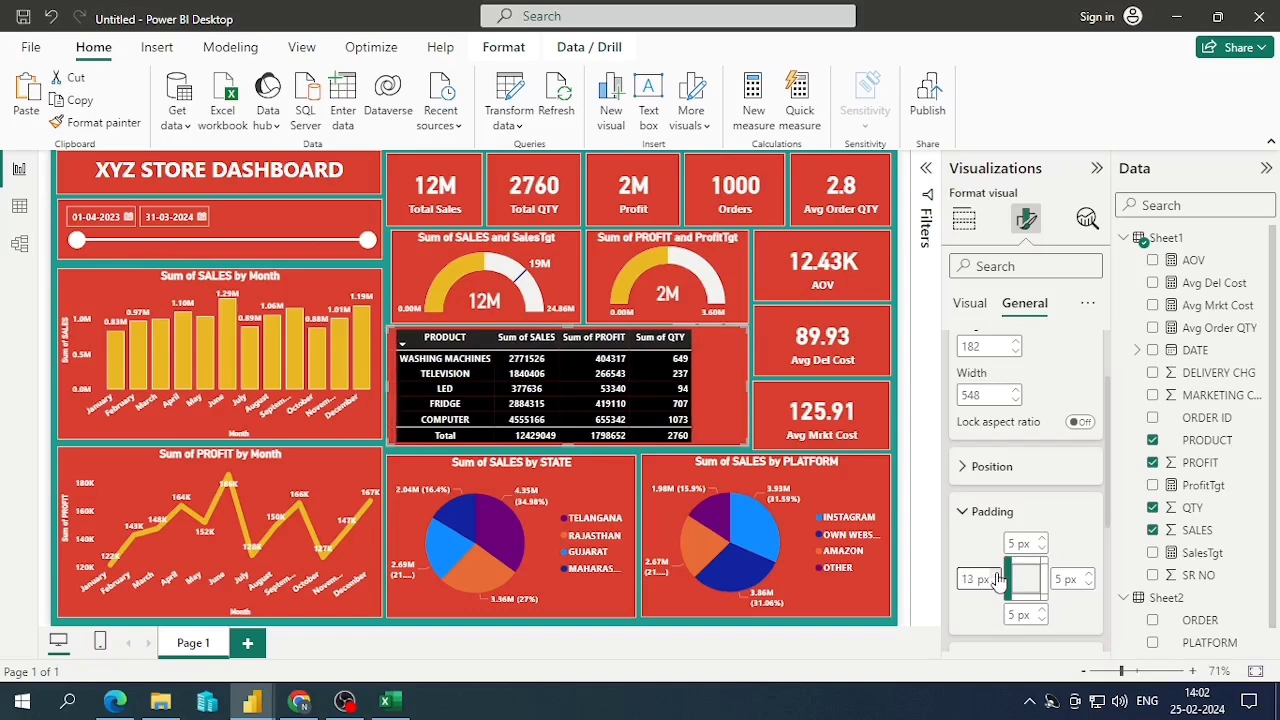
{"action": "left_click", "coordinate": [993, 575]}
{"action": "left_click", "coordinate": [993, 575]}
{"action": "left_click", "coordinate": [995, 576]}
{"action": "left_click", "coordinate": [995, 576]}
{"action": "left_click", "coordinate": [995, 576]}
{"action": "left_click", "coordinate": [995, 576]}
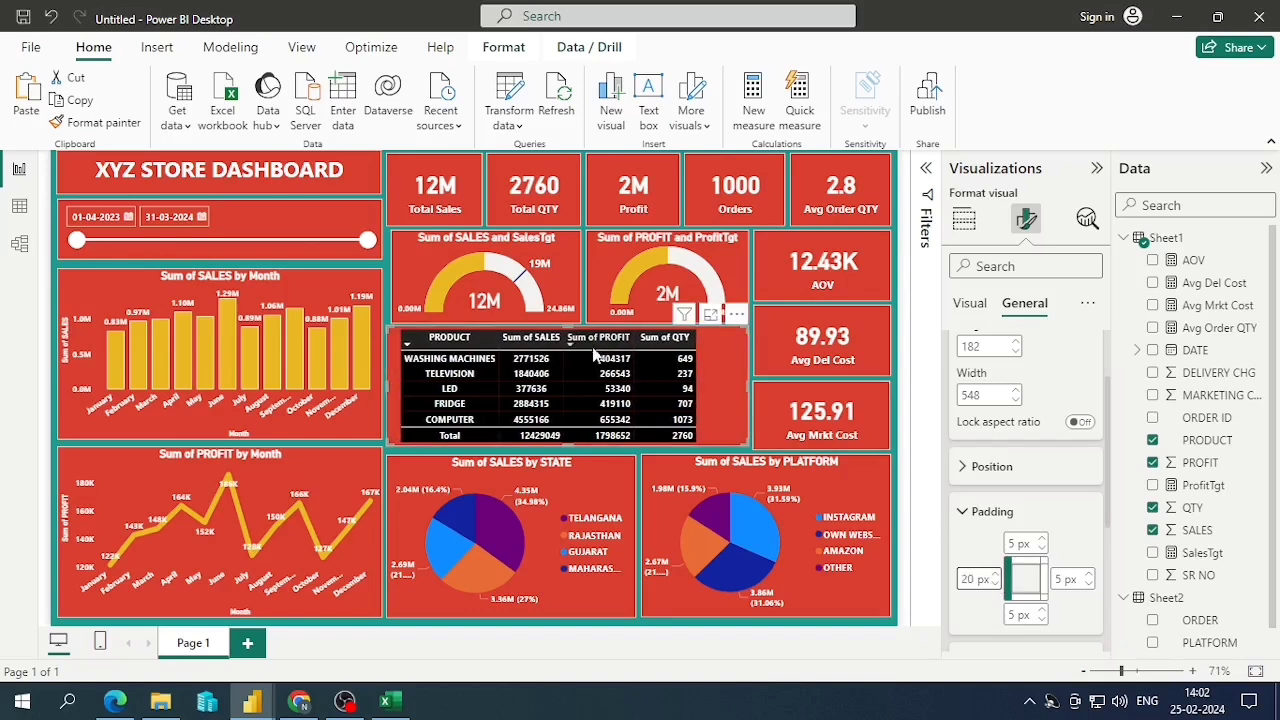
Widen the table's Sum of QTY and Sum of PROFIT columns and set the left padding to 16 px
{"action": "left_click_drag", "start_coordinate": [698, 337], "coordinate": [718, 338]}
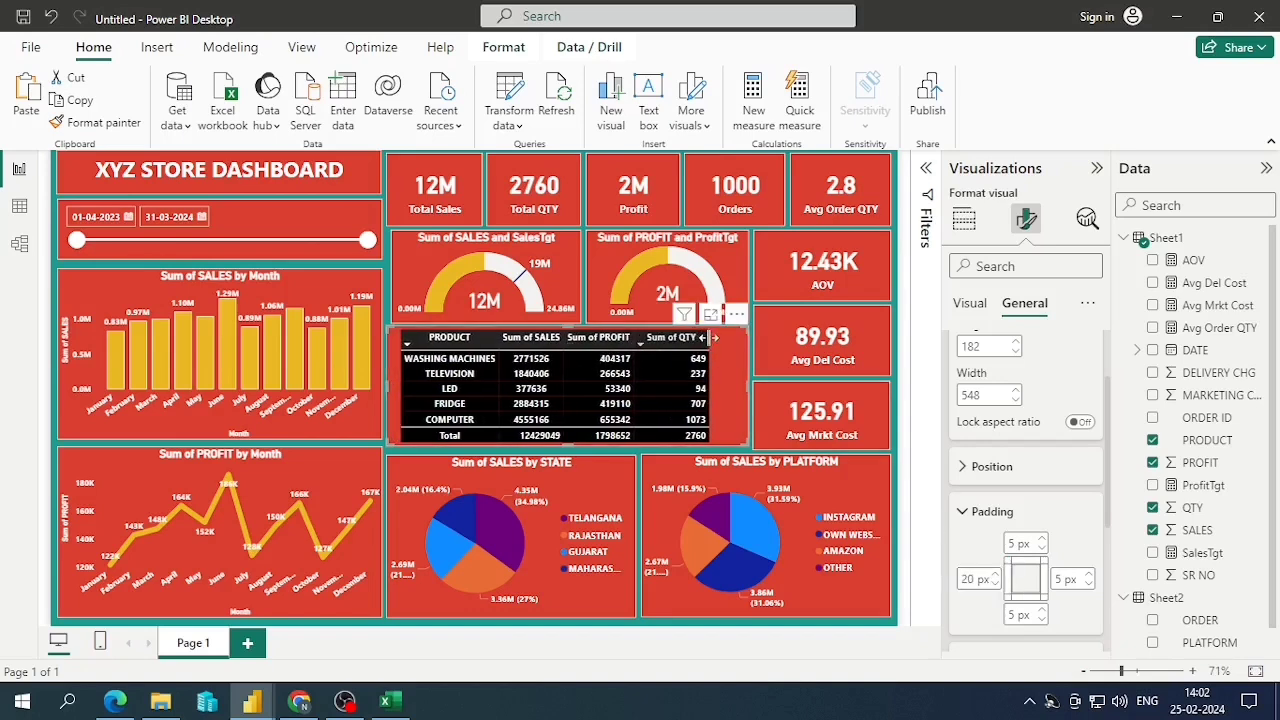
{"action": "left_click_drag", "start_coordinate": [641, 338], "coordinate": [662, 339]}
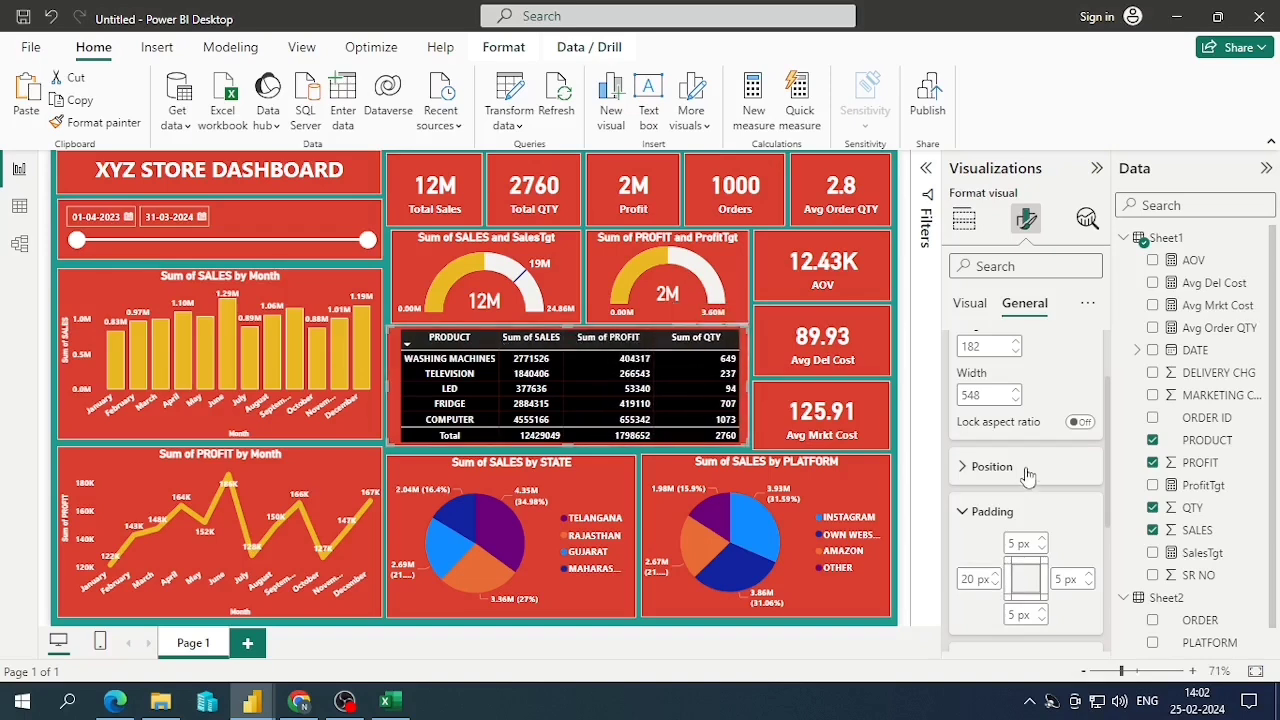
{"action": "left_click", "coordinate": [995, 585]}
{"action": "left_click", "coordinate": [995, 585]}
{"action": "left_click", "coordinate": [995, 585]}
{"action": "left_click", "coordinate": [995, 585]}
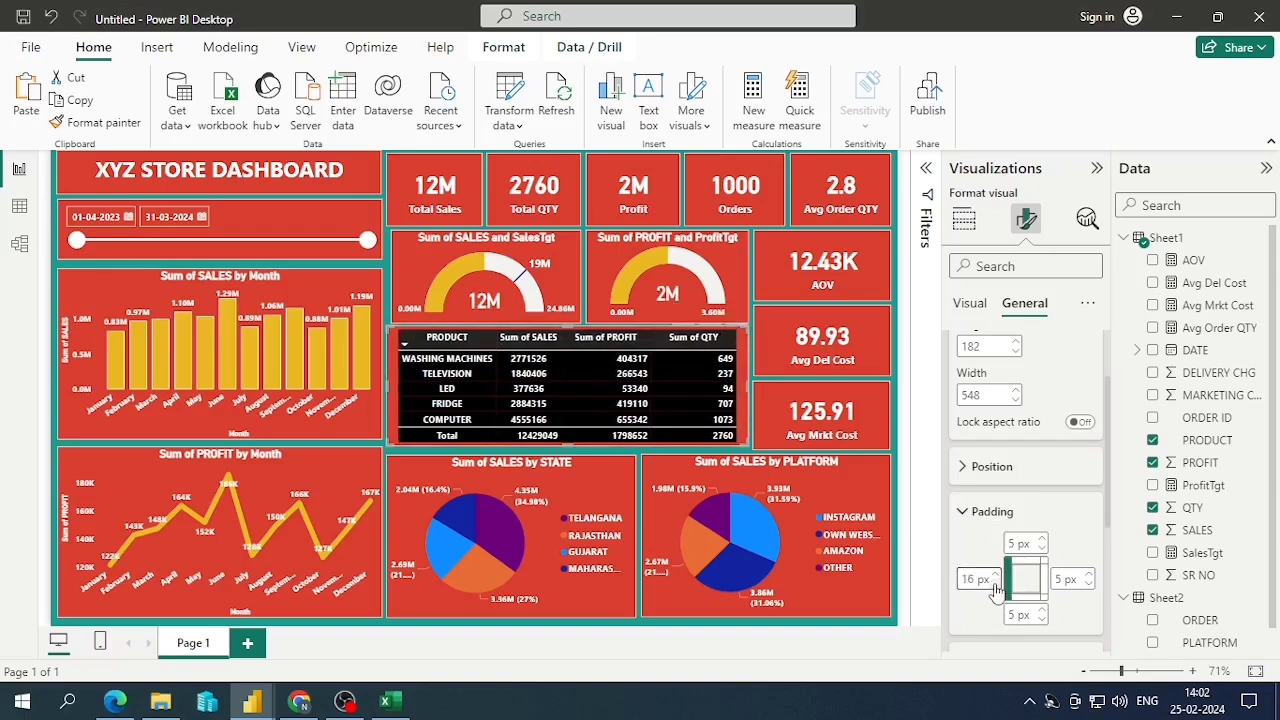
Sort the product table by PRODUCT in ascending order and widen the PRODUCT column slightly
{"action": "left_click", "coordinate": [494, 341]}
{"action": "left_click_drag", "start_coordinate": [495, 337], "coordinate": [505, 337]}
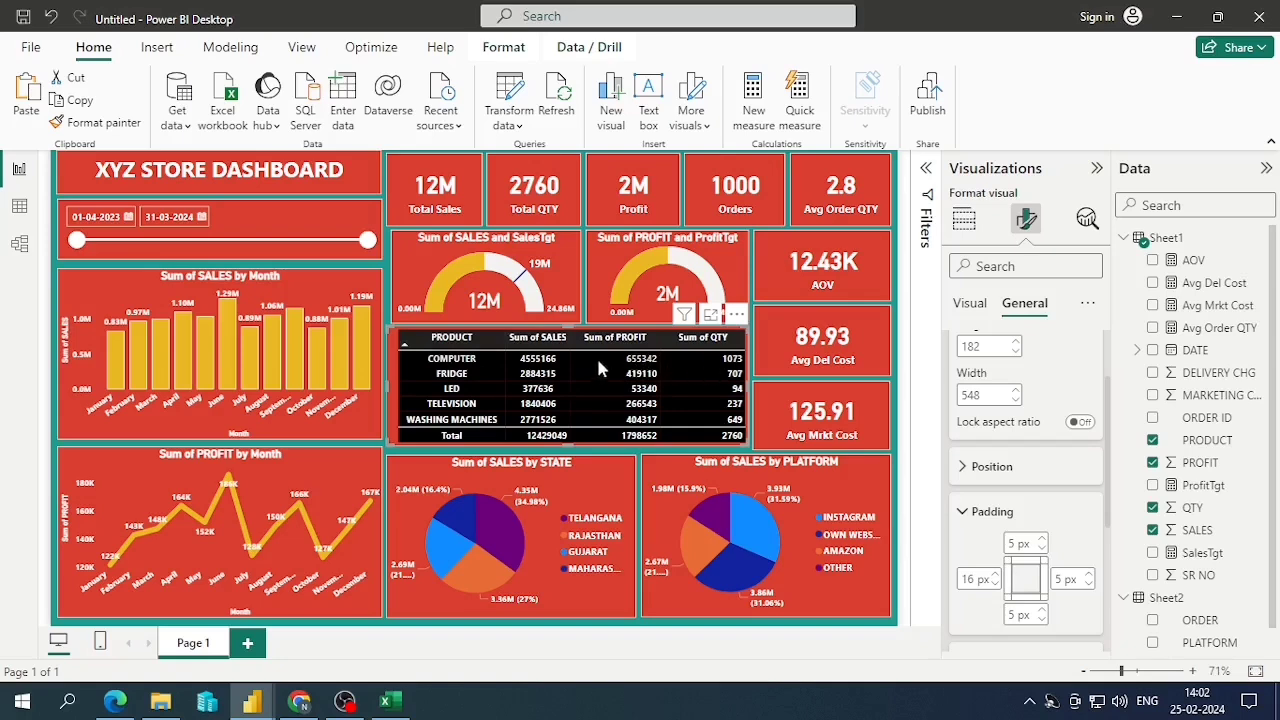
Center-align the values of the Sum of QTY column using the table's specific column settings
{"action": "scroll", "coordinate": [980, 340], "scroll_direction": "up", "scroll_amount": 2}
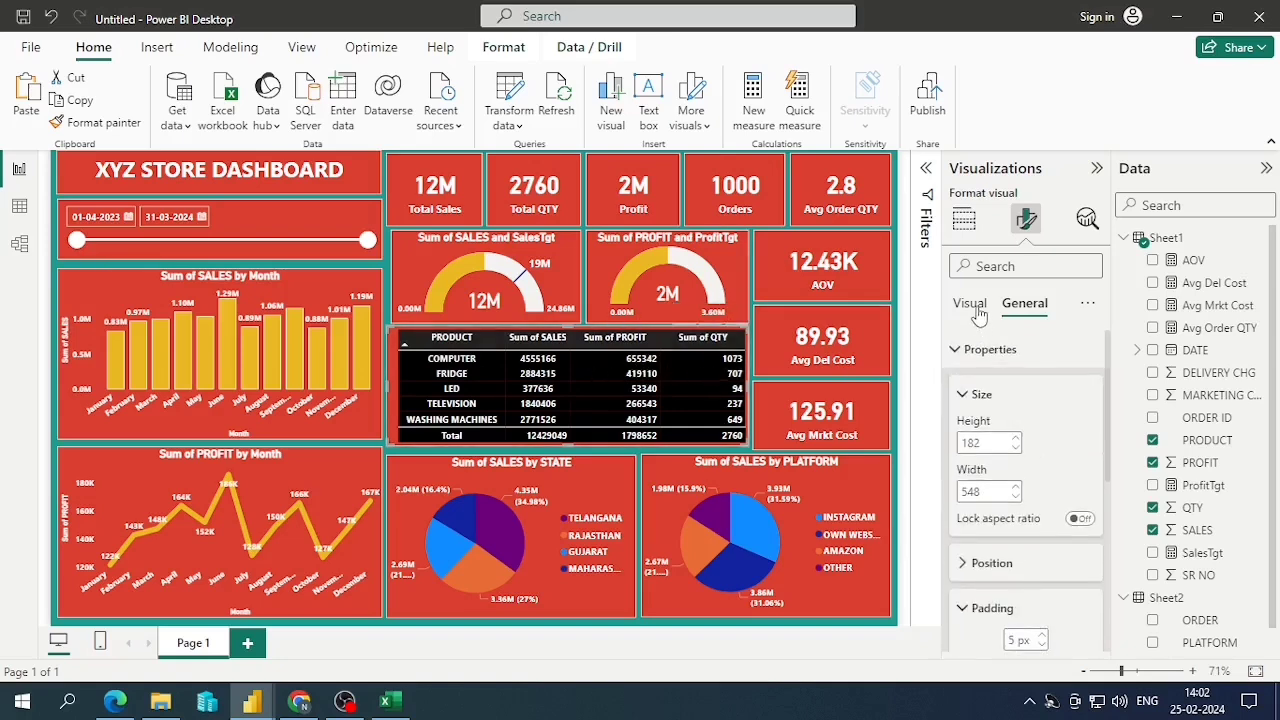
{"action": "left_click", "coordinate": [972, 308]}
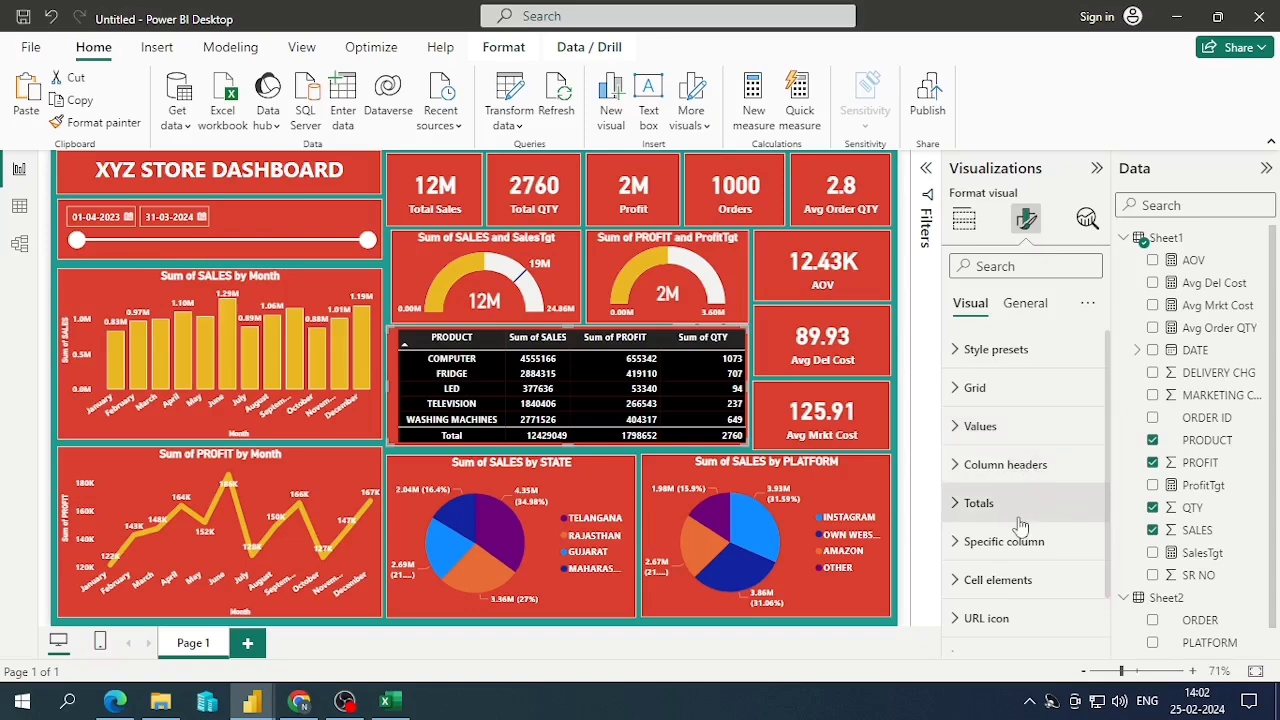
{"action": "left_click", "coordinate": [967, 472]}
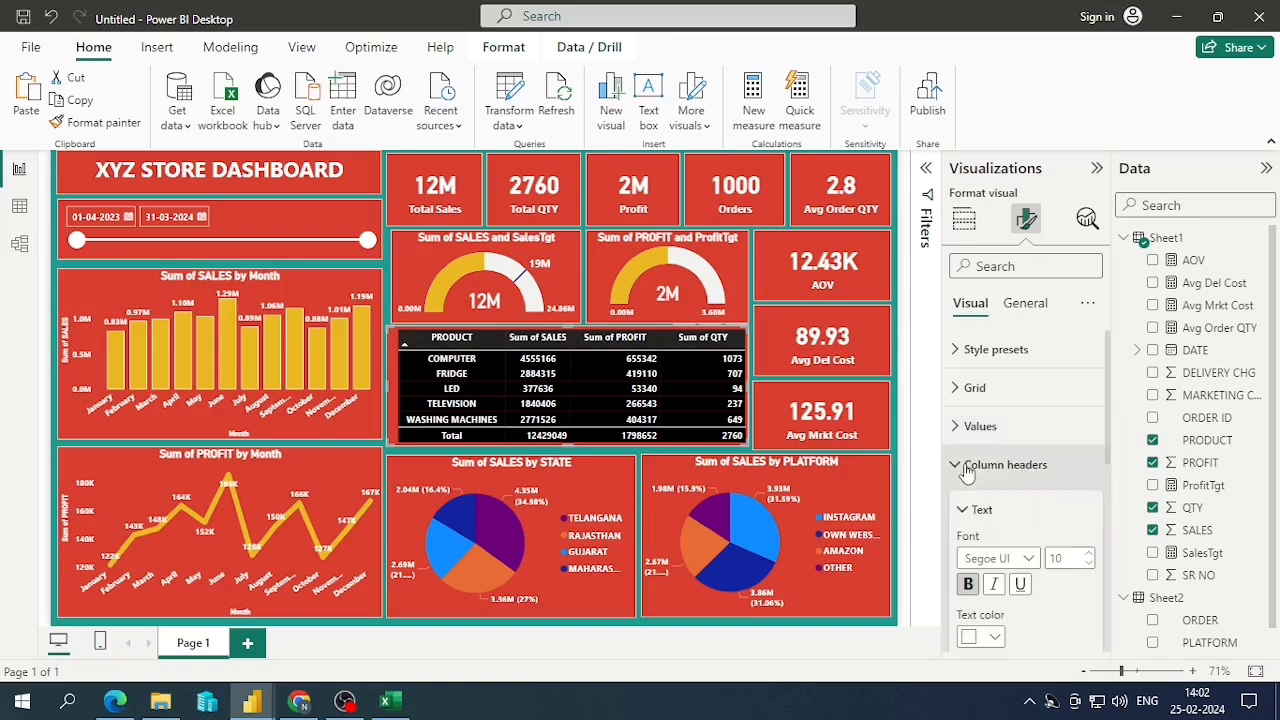
{"action": "left_click", "coordinate": [963, 473]}
{"action": "scroll", "coordinate": [965, 478], "scroll_direction": "down", "scroll_amount": 1}
{"action": "left_click", "coordinate": [966, 480]}
{"action": "scroll", "coordinate": [1000, 510], "scroll_direction": "down", "scroll_amount": 5}
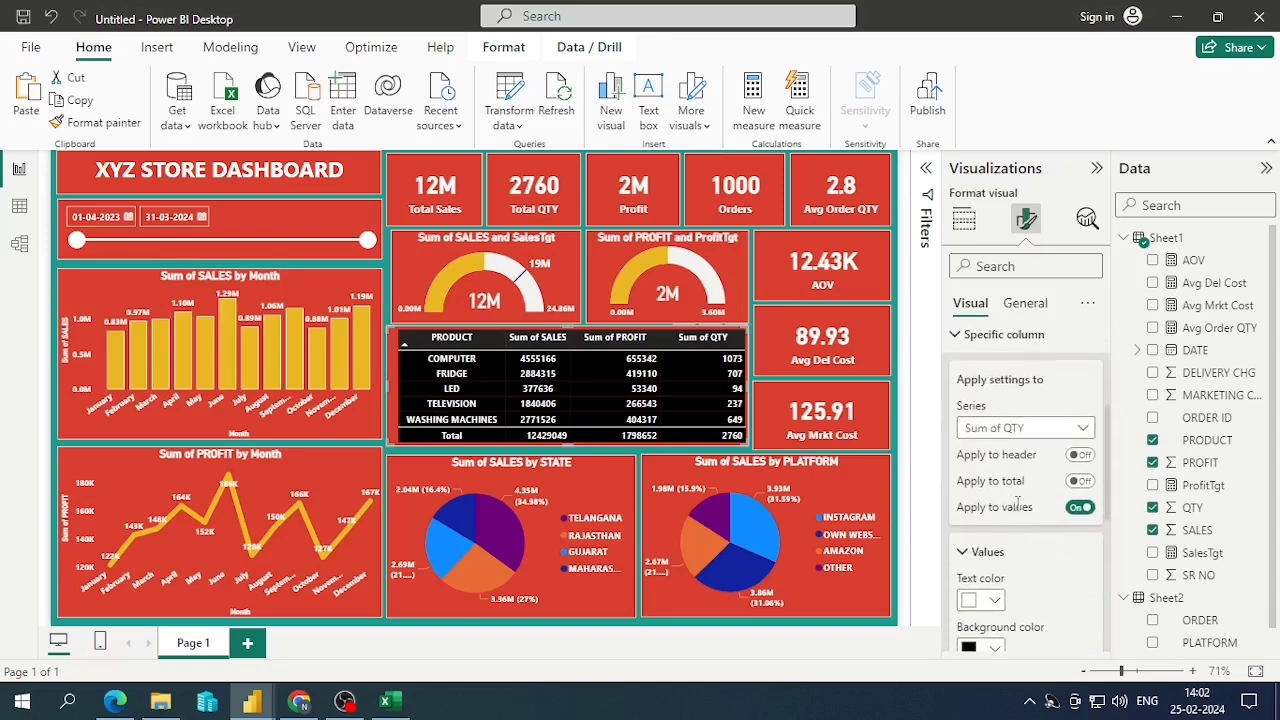
{"action": "scroll", "coordinate": [1020, 527], "scroll_direction": "down", "scroll_amount": 1}
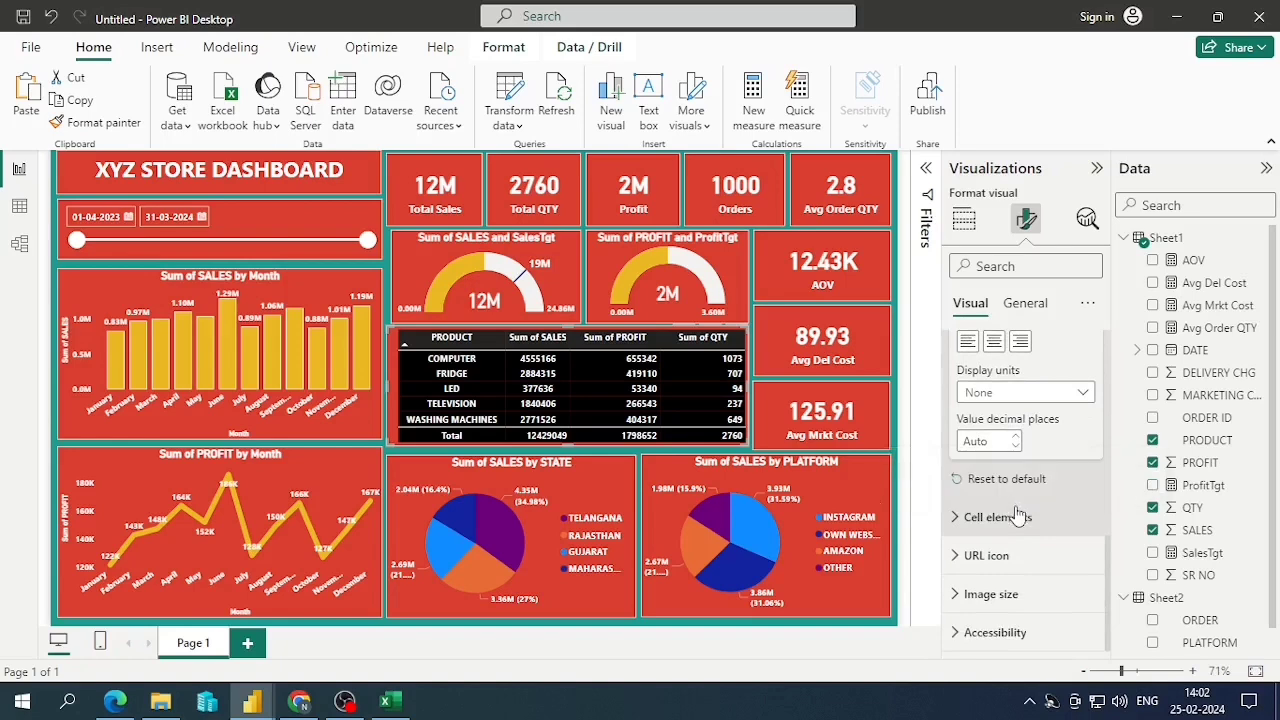
{"action": "scroll", "coordinate": [1015, 525], "scroll_direction": "up", "scroll_amount": 1}
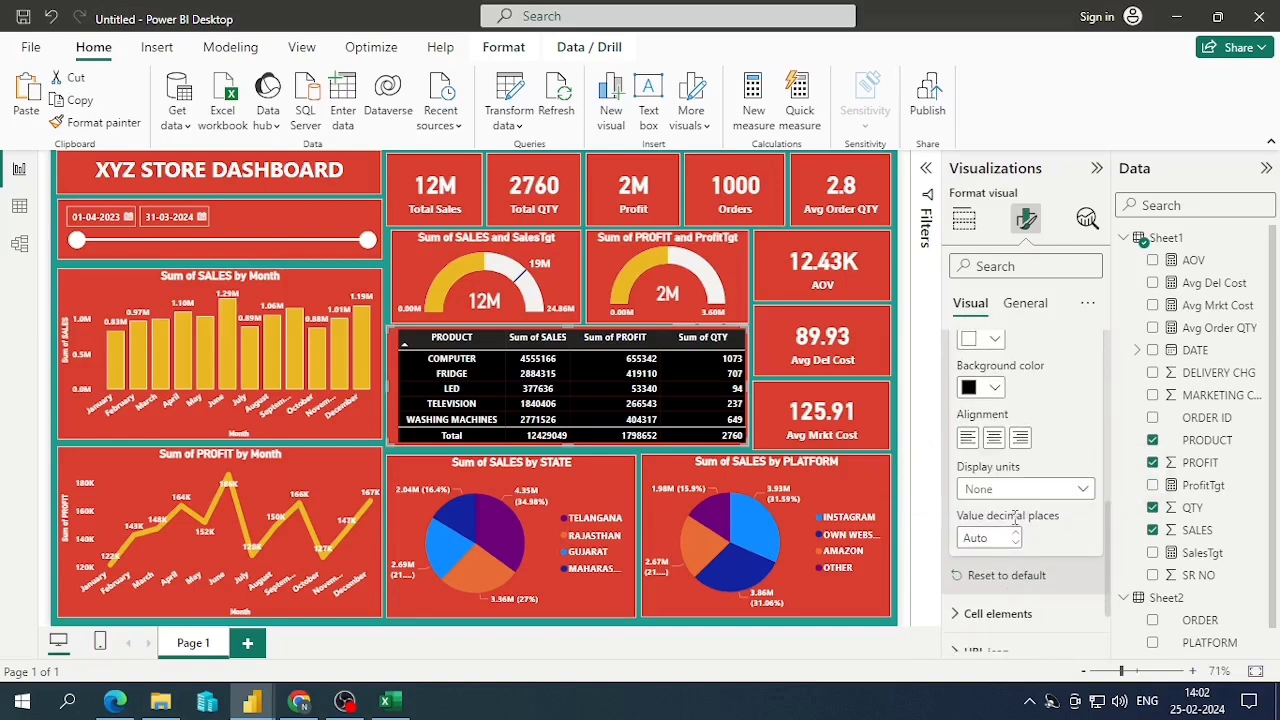
{"action": "left_click", "coordinate": [995, 440]}
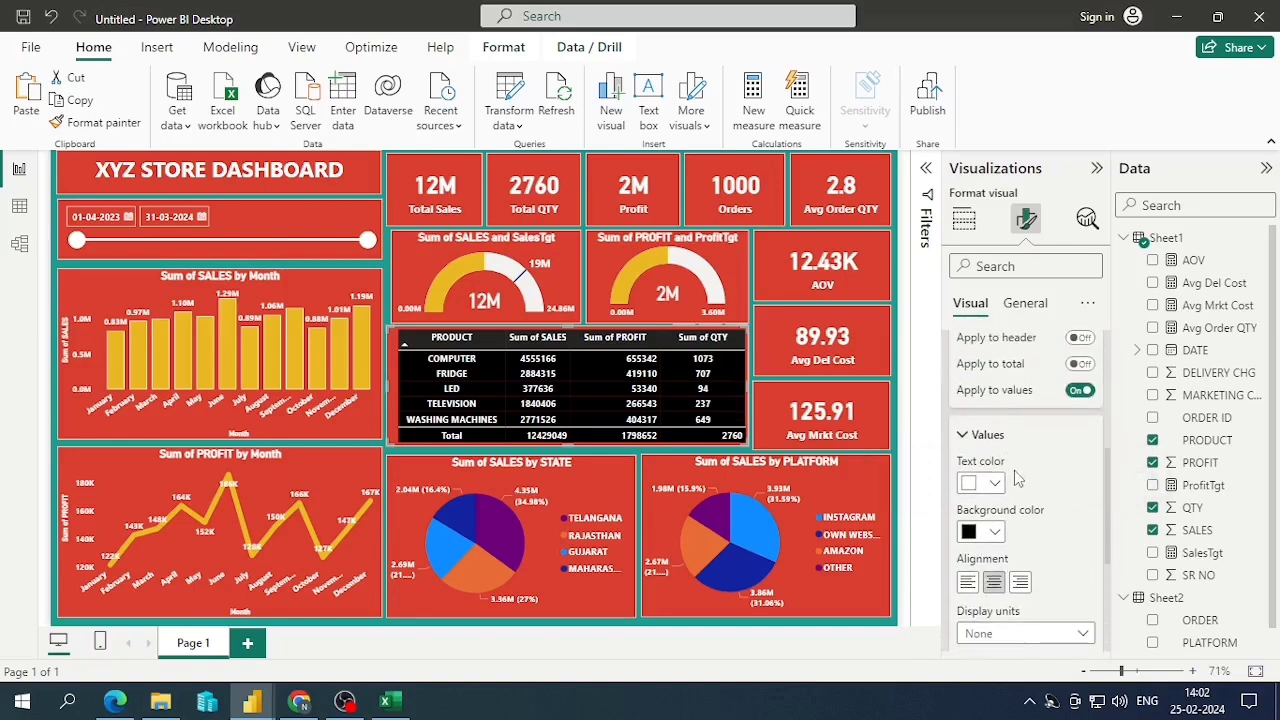
Center-align the values of the product table's Sum of PROFIT and Sum of SALES columns through the specific column settings
{"action": "scroll", "coordinate": [1017, 480], "scroll_direction": "up", "scroll_amount": 4}
{"action": "left_click", "coordinate": [1020, 456]}
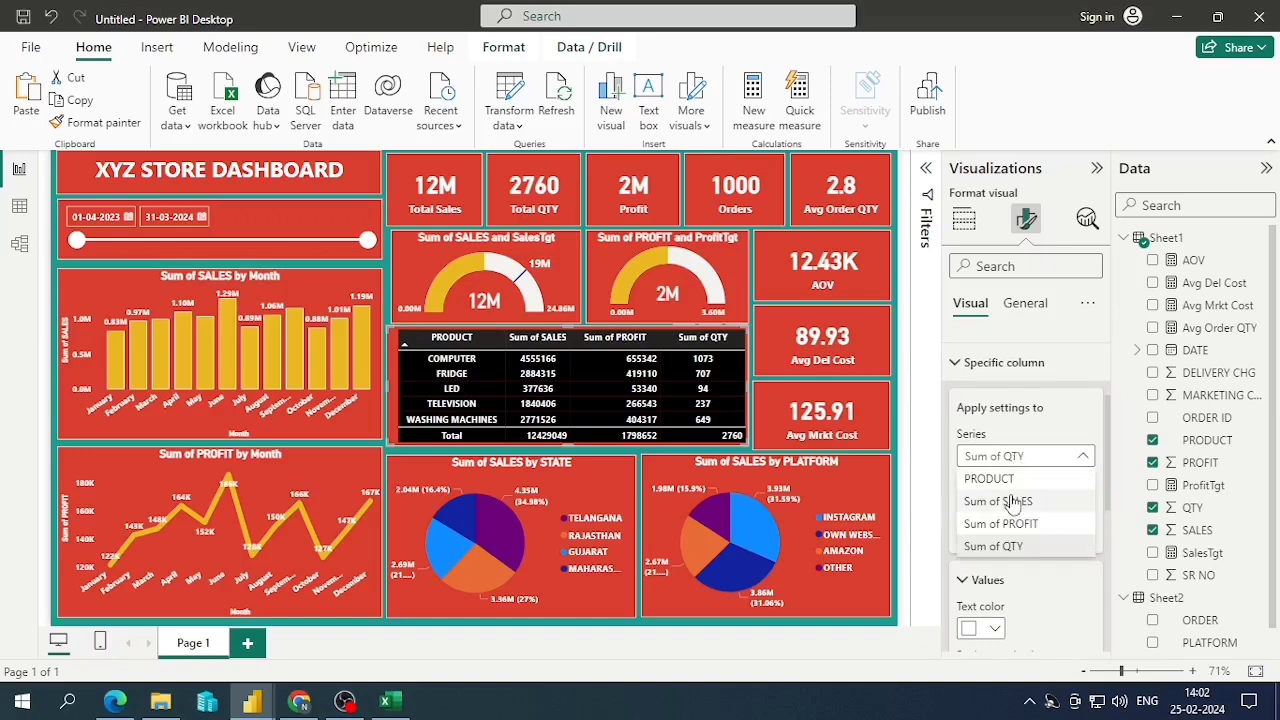
{"action": "left_click", "coordinate": [1012, 523]}
{"action": "scroll", "coordinate": [1012, 540], "scroll_direction": "down", "scroll_amount": 2}
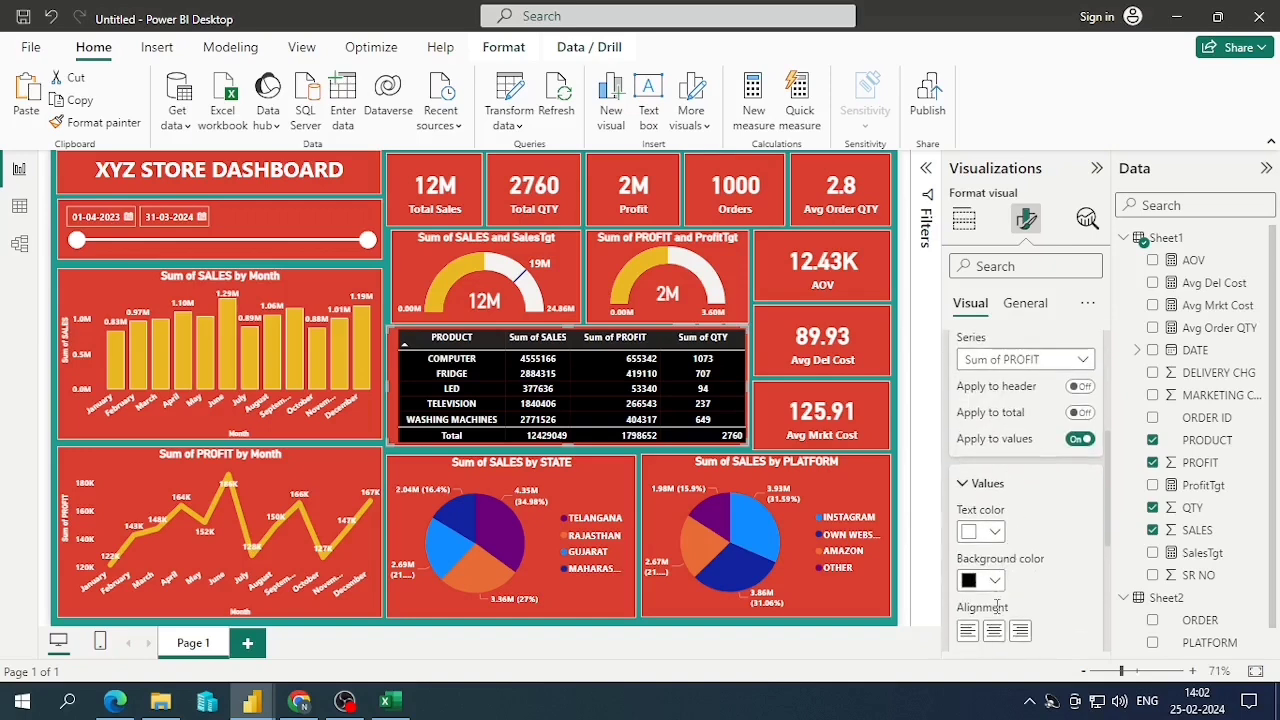
{"action": "scroll", "coordinate": [1020, 552], "scroll_direction": "up", "scroll_amount": 2}
{"action": "left_click", "coordinate": [1020, 456]}
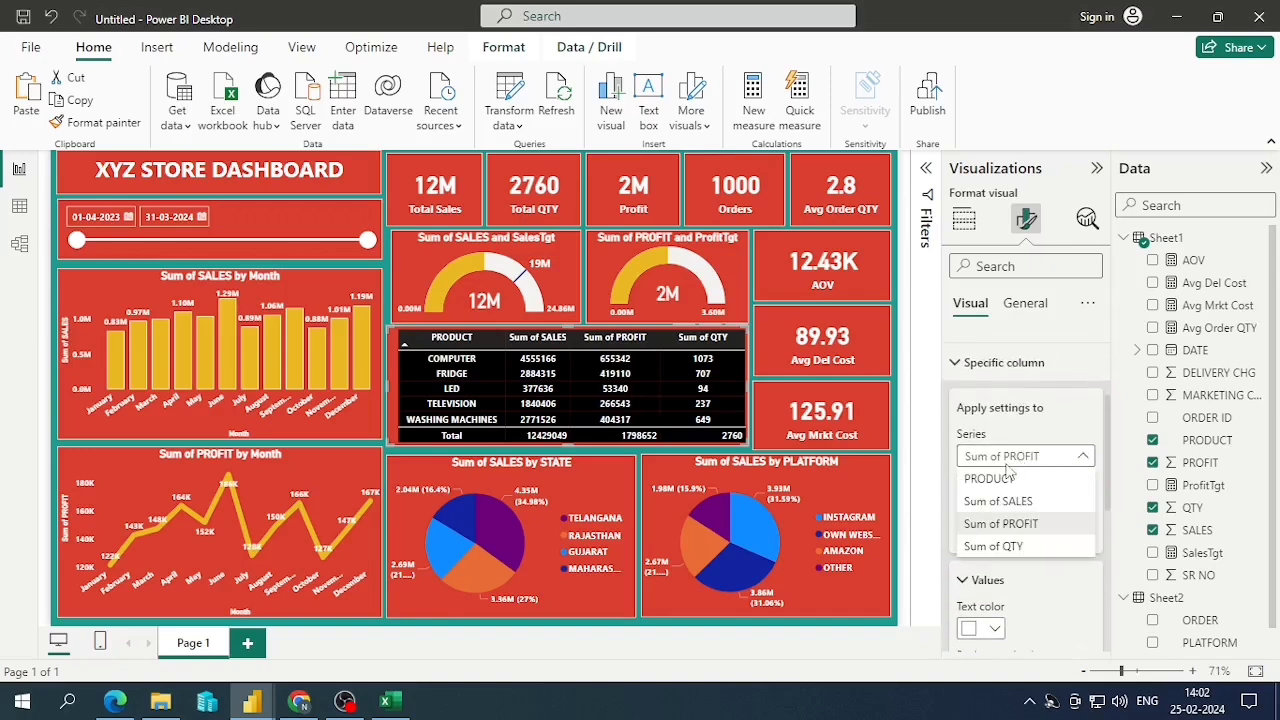
{"action": "left_click", "coordinate": [1000, 501]}
{"action": "scroll", "coordinate": [1000, 520], "scroll_direction": "down", "scroll_amount": 2}
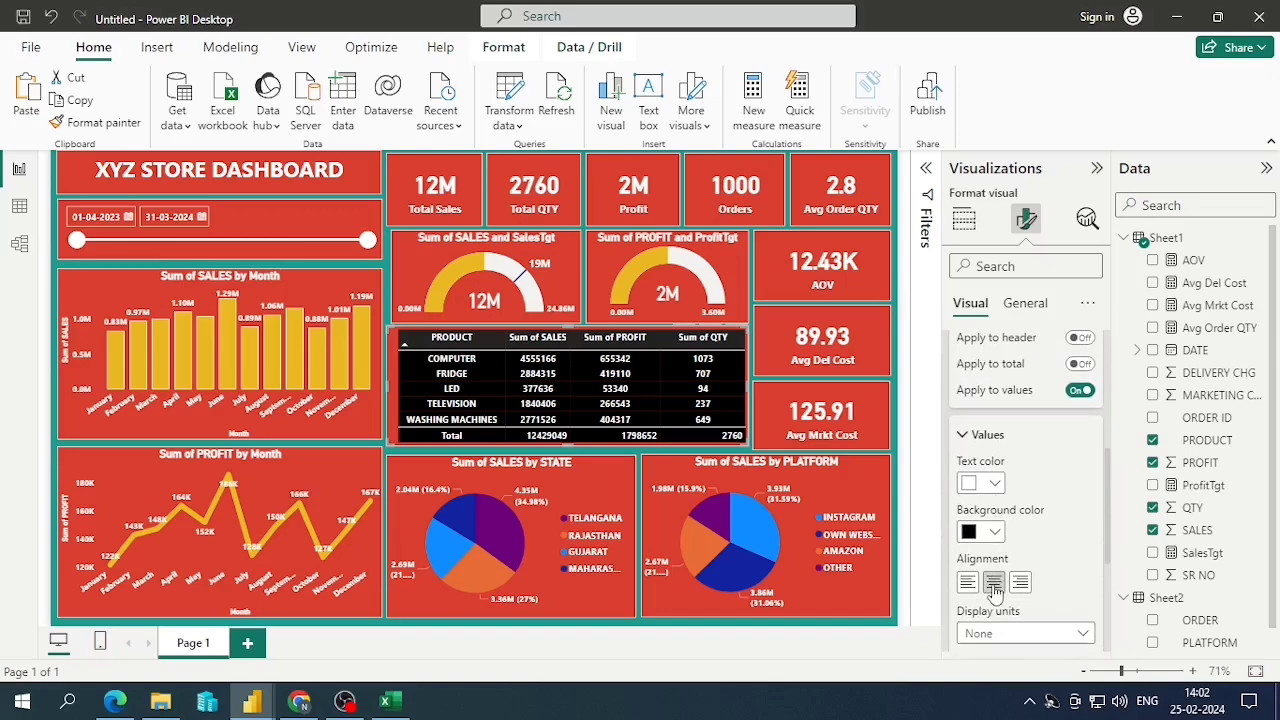
{"action": "left_click", "coordinate": [995, 586]}
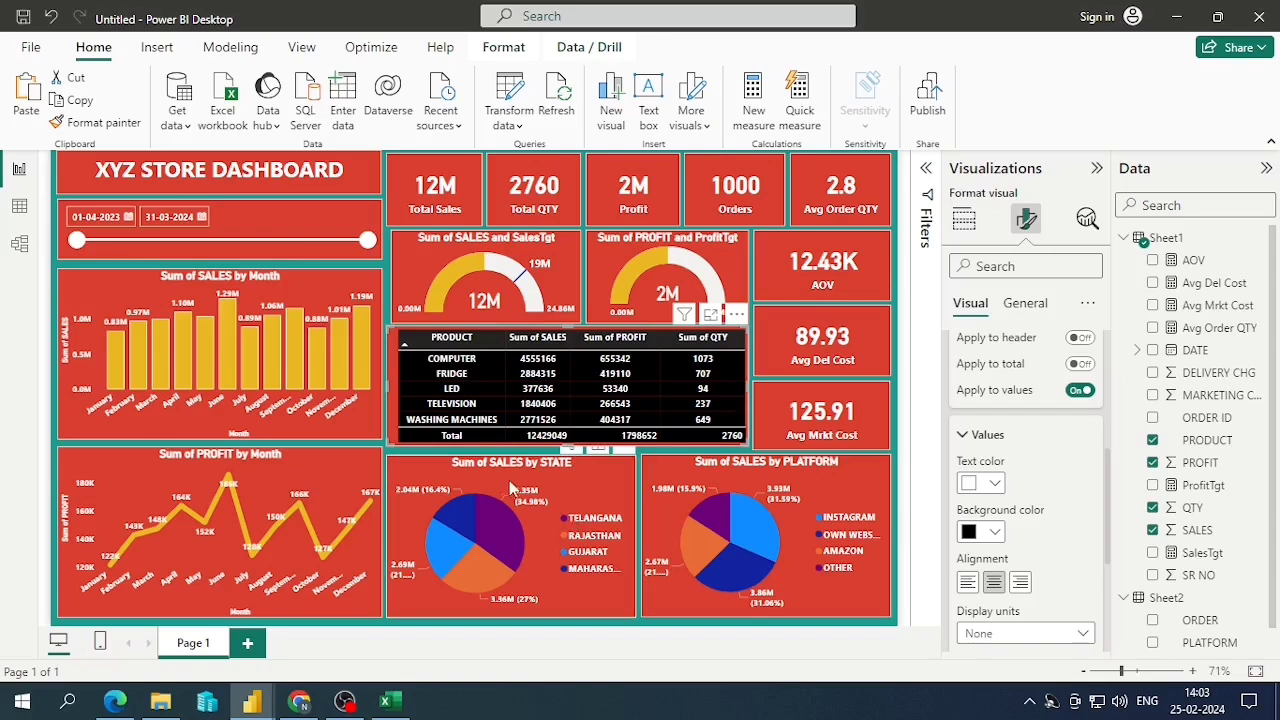
Extend the sales gauge's left edge outward to line up with the product table below it
{"action": "left_click", "coordinate": [395, 276]}
{"action": "left_click_drag", "start_coordinate": [392, 283], "coordinate": [385, 284]}
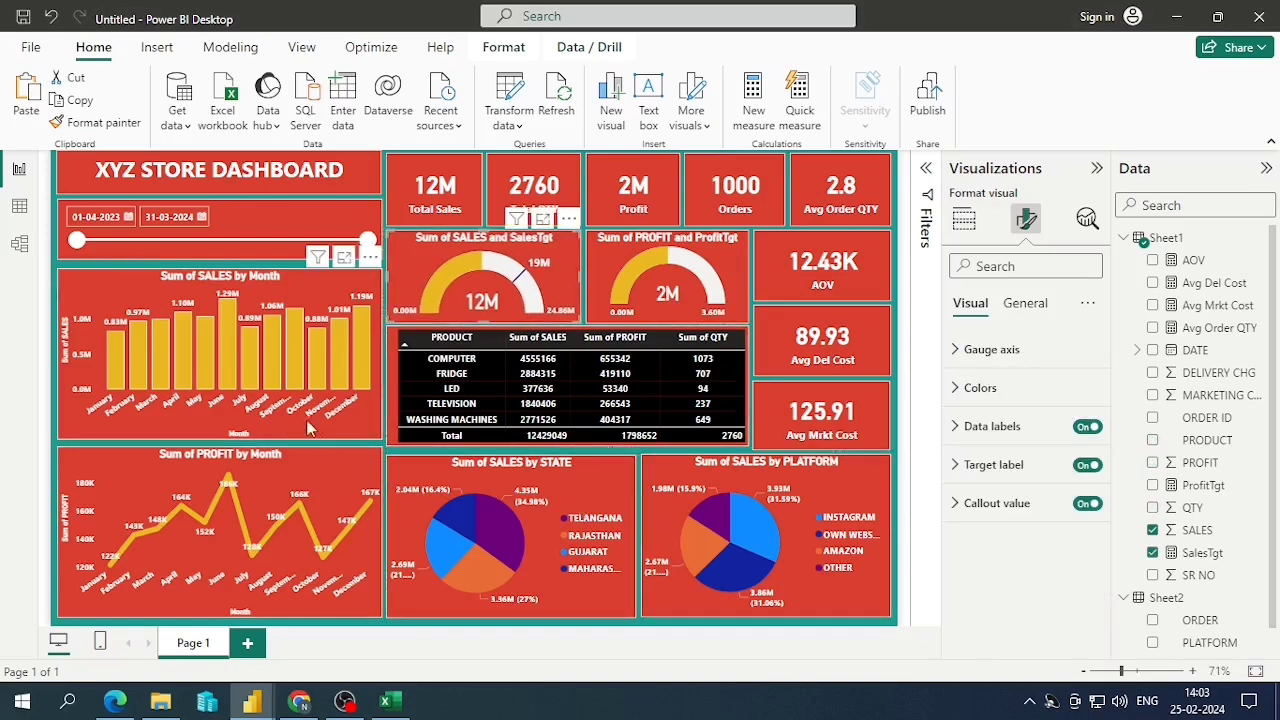
Set the date slicer's end date to 27-03-2024 with its range slider
{"action": "left_click", "coordinate": [350, 437]}
{"action": "mouse_move", "coordinate": [367, 240]}
{"action": "left_mouse_down"}
{"action": "mouse_move", "coordinate": [187, 244]}
{"action": "mouse_move", "coordinate": [159, 232]}
{"action": "mouse_move", "coordinate": [161, 254]}
{"action": "mouse_move", "coordinate": [187, 246]}
{"action": "mouse_move", "coordinate": [147, 240]}
{"action": "mouse_move", "coordinate": [363, 240]}
{"action": "left_mouse_up"}
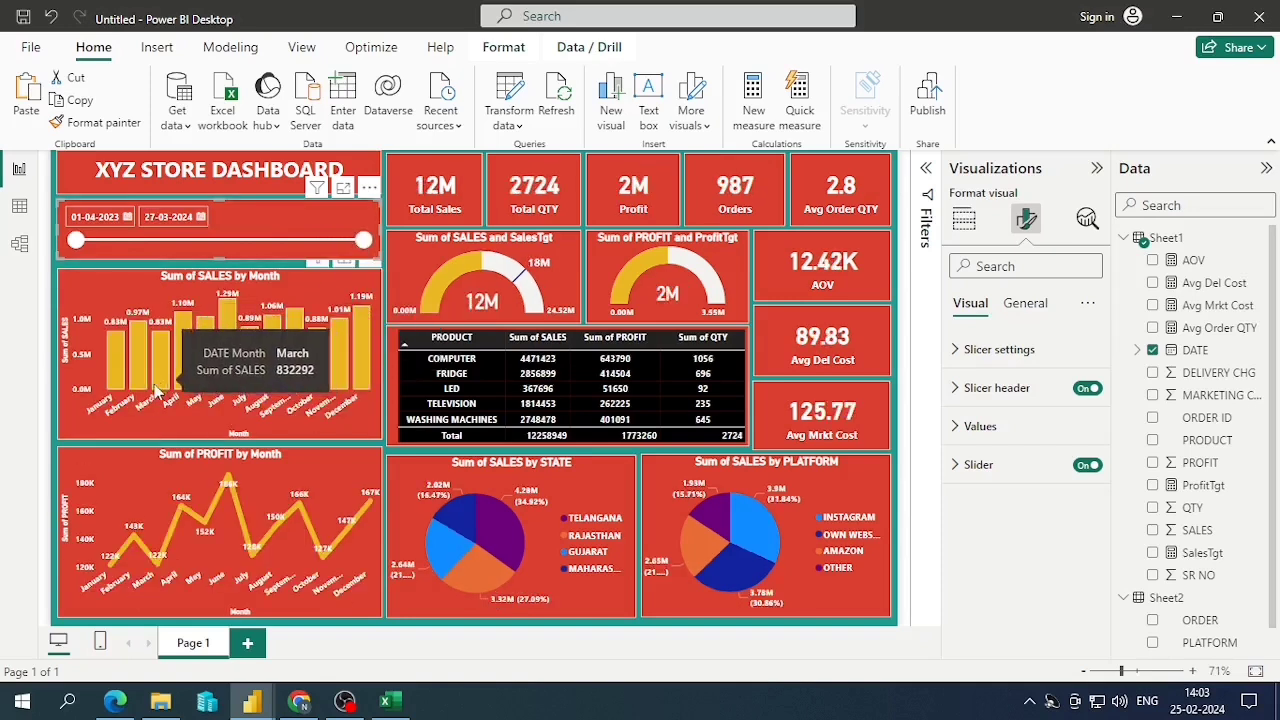
Run the Explain the decrease analysis on the July point of the Sum of PROFIT by Month line chart
{"action": "right_click", "coordinate": [252, 563]}
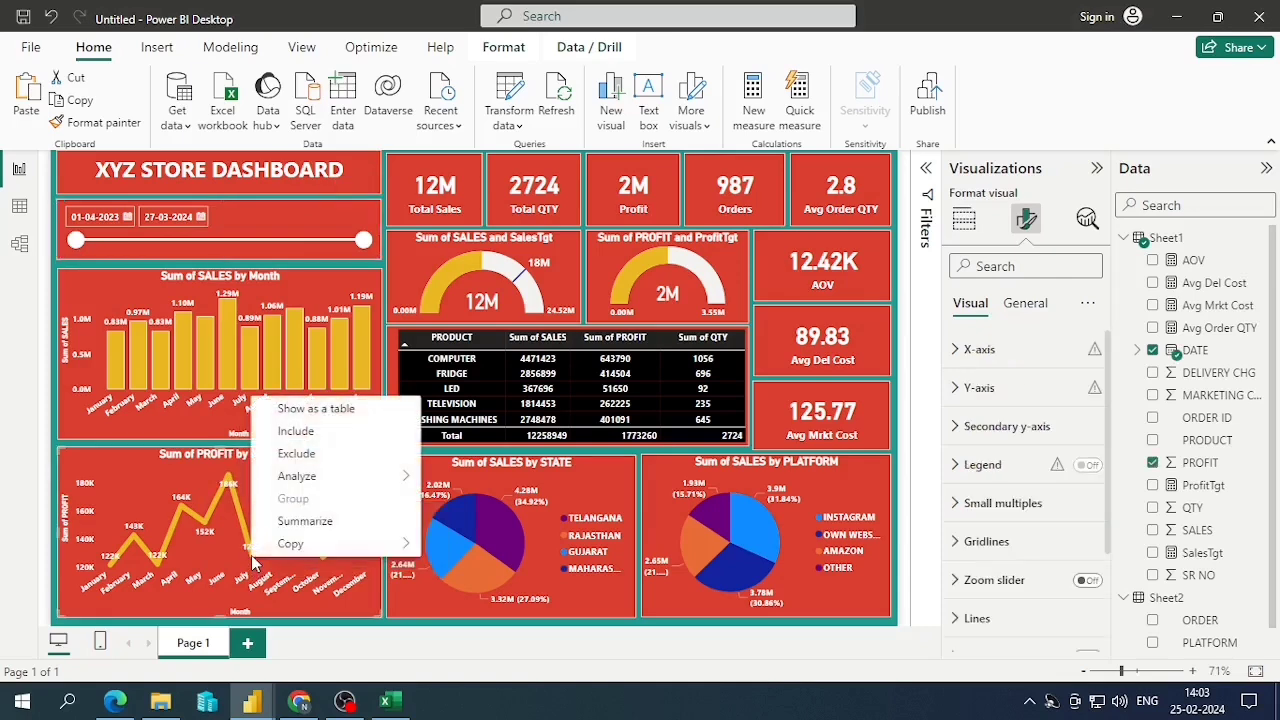
{"action": "mouse_move", "coordinate": [286, 477]}
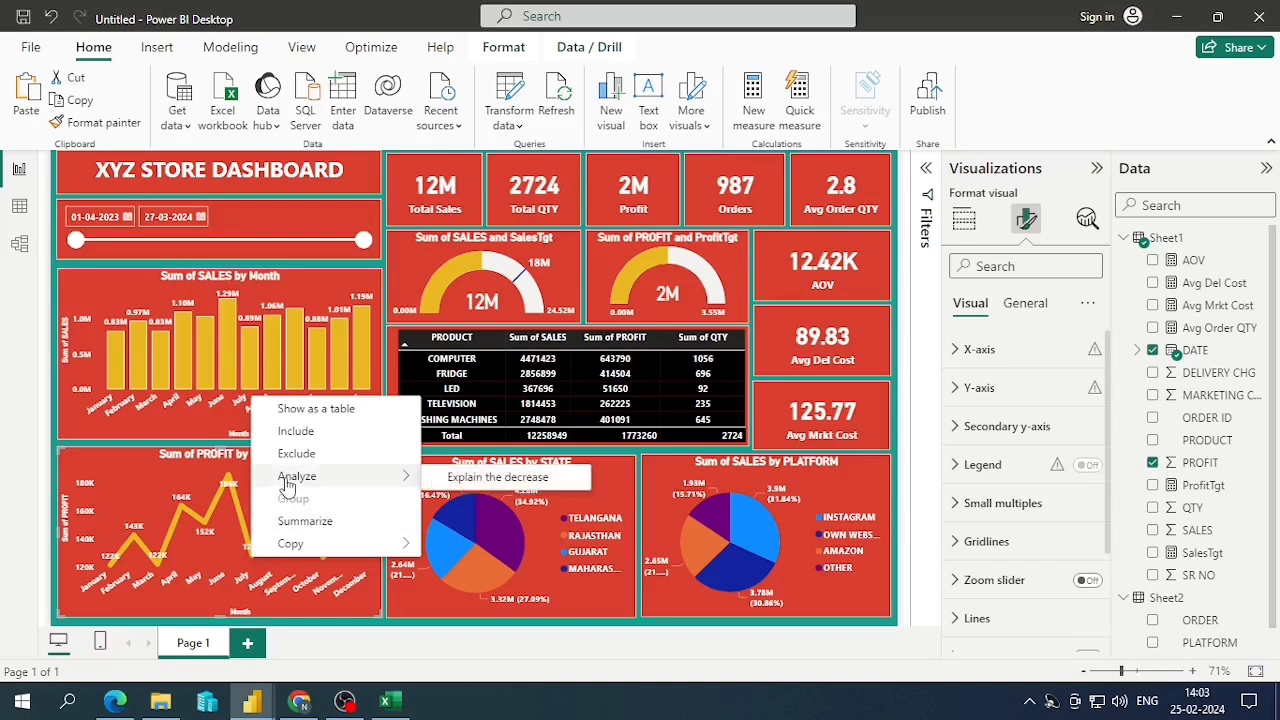
{"action": "mouse_move", "coordinate": [392, 481]}
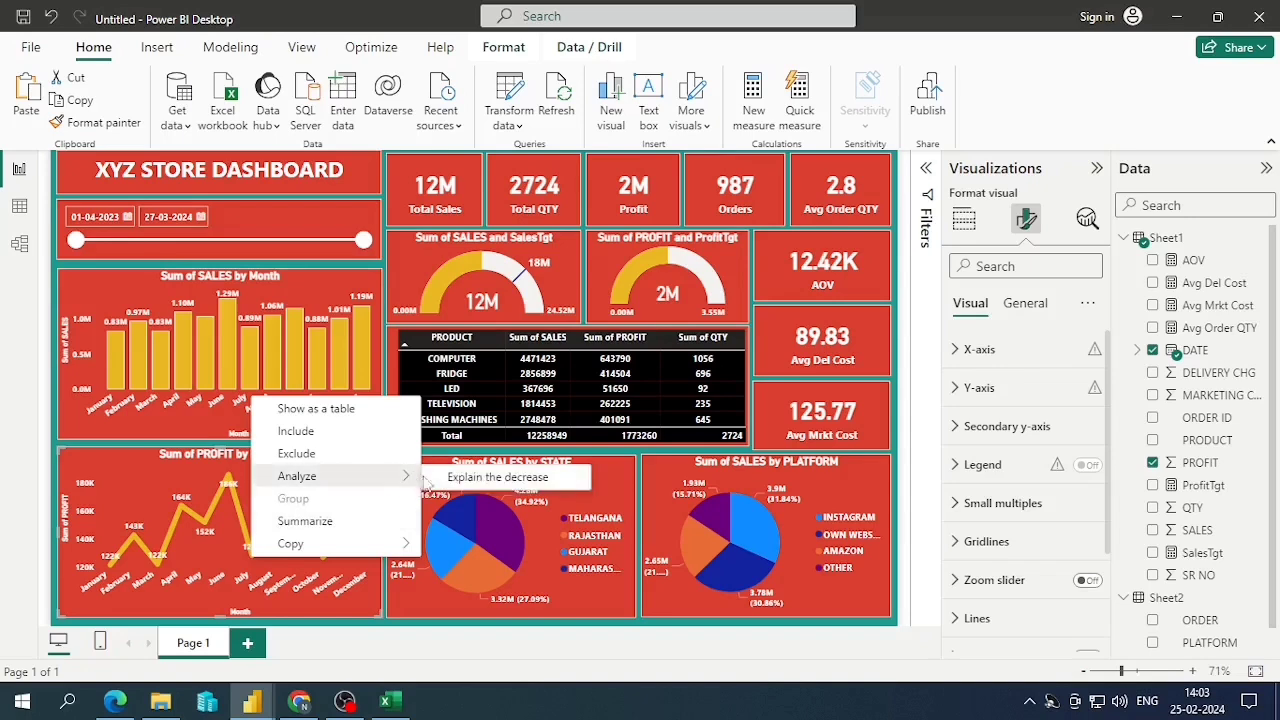
{"action": "left_click", "coordinate": [441, 485]}
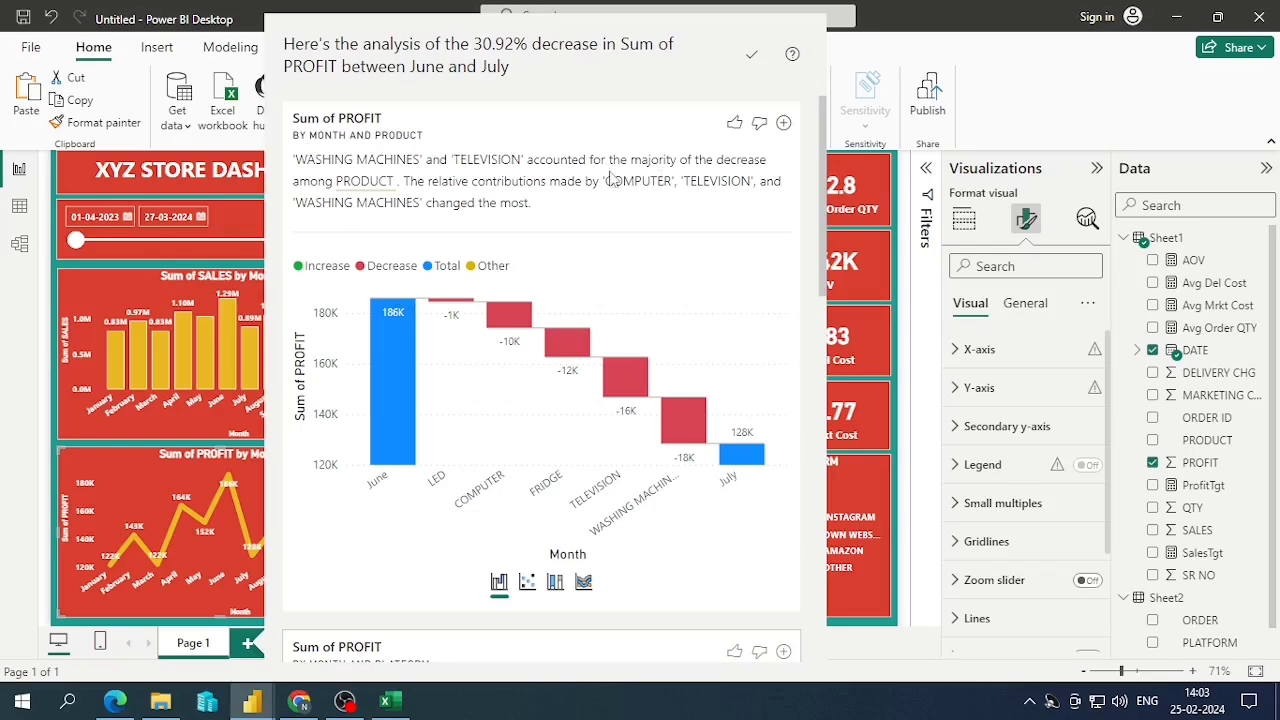
Examine the June-to-July profit decrease breakdowns by product, platform and state, and close the analysis
{"action": "scroll", "coordinate": [603, 208], "scroll_direction": "down", "scroll_amount": 3}
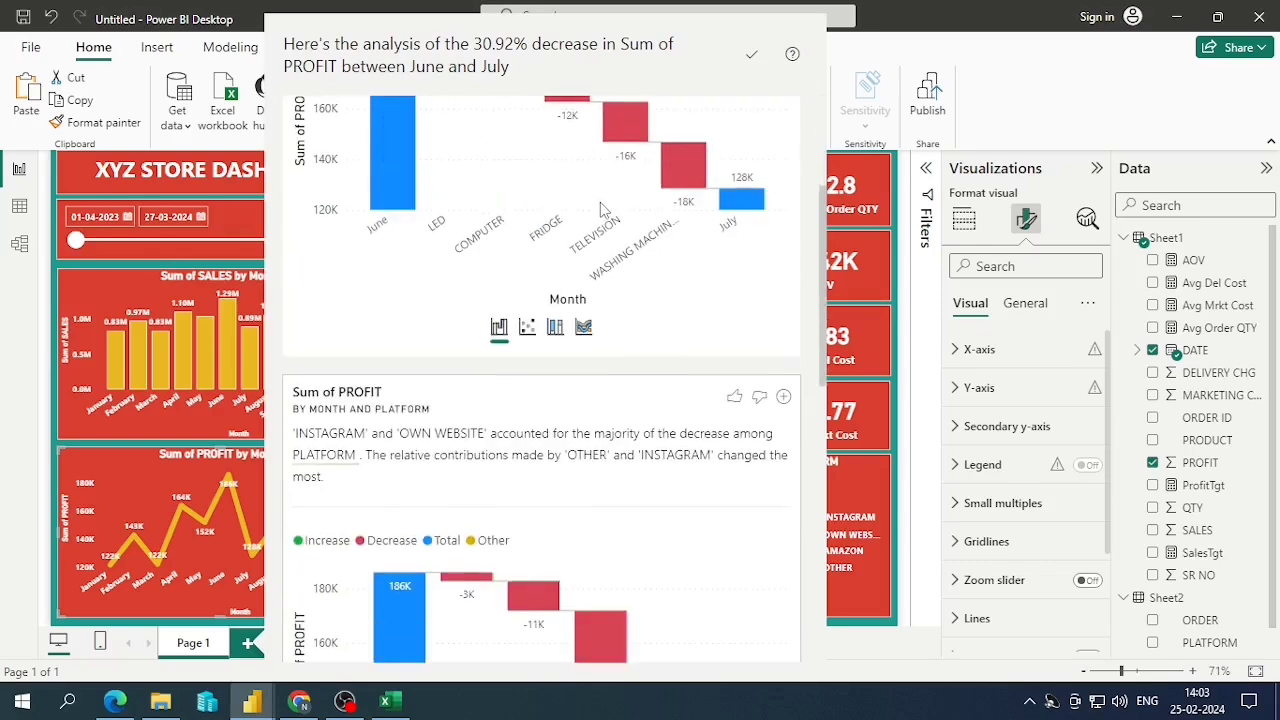
{"action": "scroll", "coordinate": [600, 202], "scroll_direction": "up", "scroll_amount": 3}
{"action": "scroll", "coordinate": [507, 284], "scroll_direction": "down", "scroll_amount": 2}
{"action": "scroll", "coordinate": [507, 284], "scroll_direction": "down", "scroll_amount": 2}
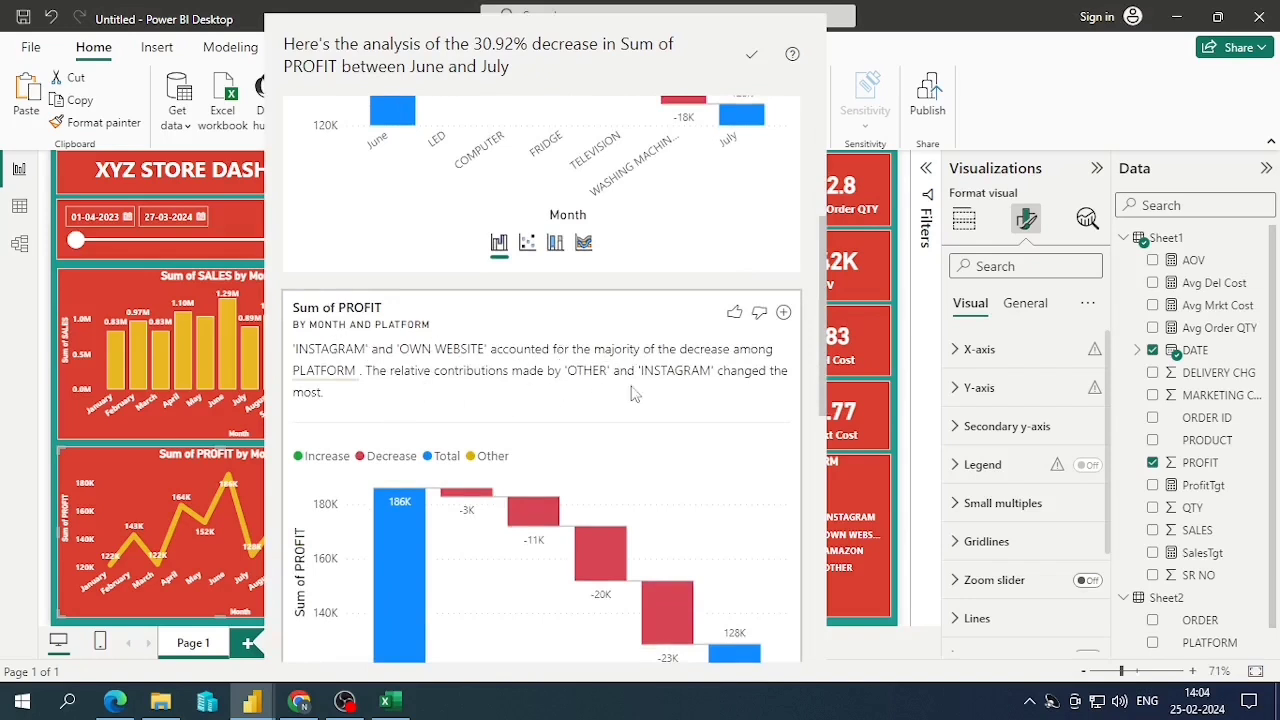
{"action": "scroll", "coordinate": [430, 400], "scroll_direction": "down", "scroll_amount": 2}
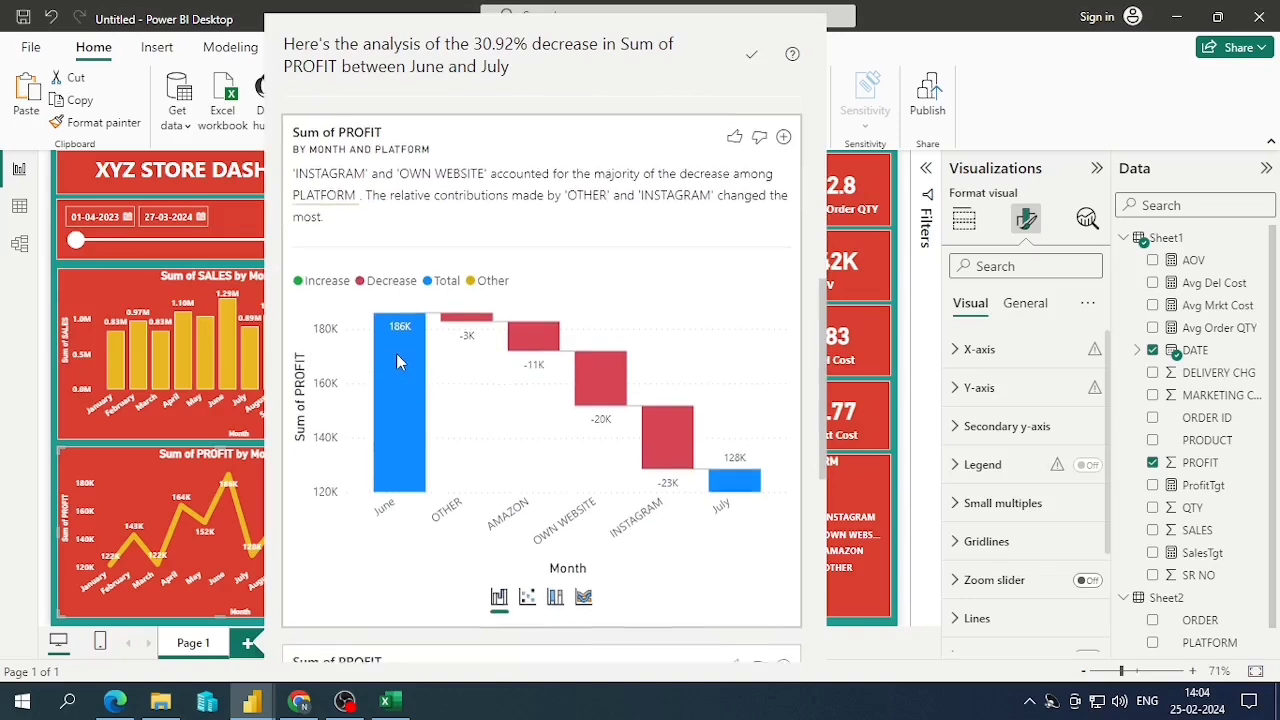
{"action": "scroll", "coordinate": [396, 353], "scroll_direction": "down", "scroll_amount": 4}
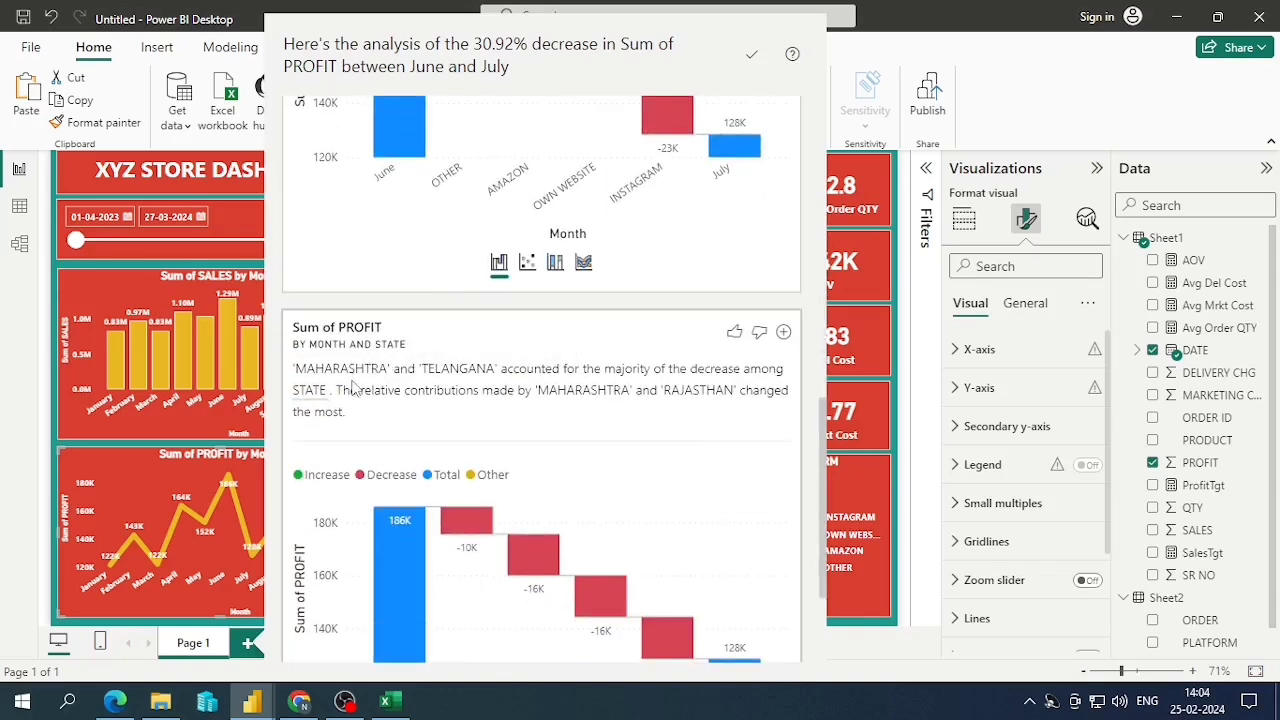
{"action": "scroll", "coordinate": [350, 395], "scroll_direction": "up", "scroll_amount": 5}
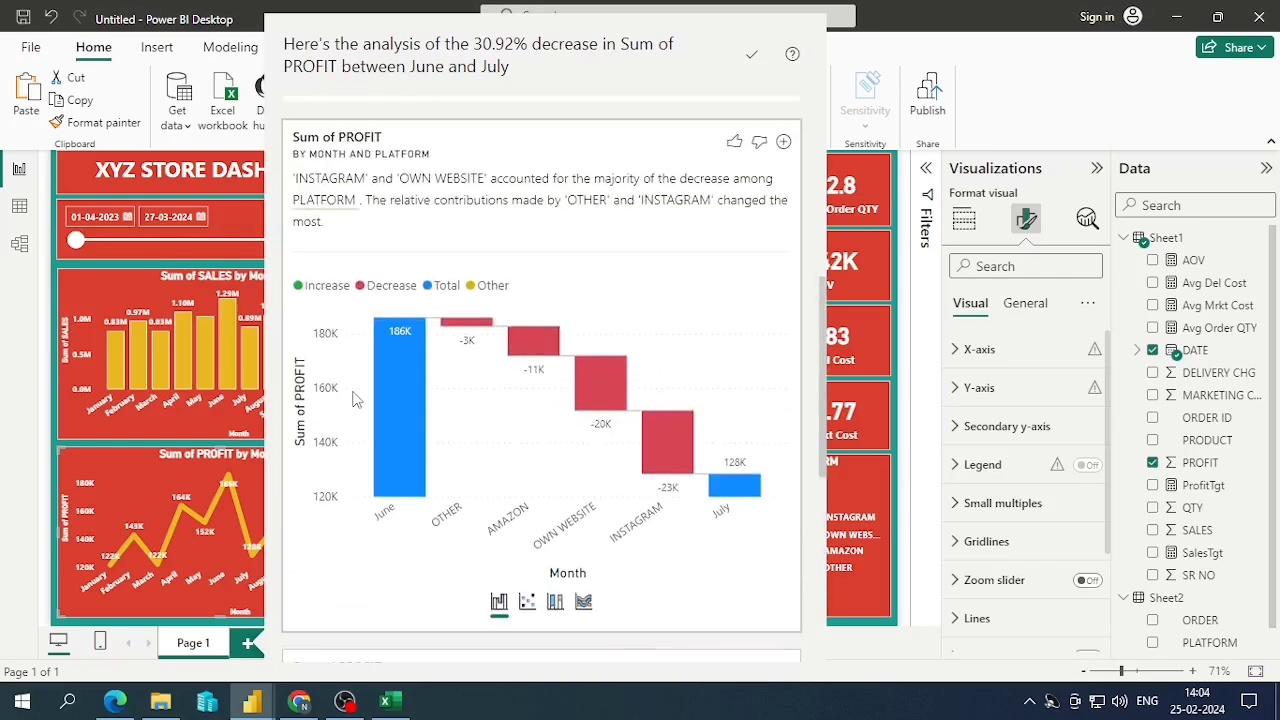
{"action": "scroll", "coordinate": [360, 393], "scroll_direction": "up", "scroll_amount": 3}
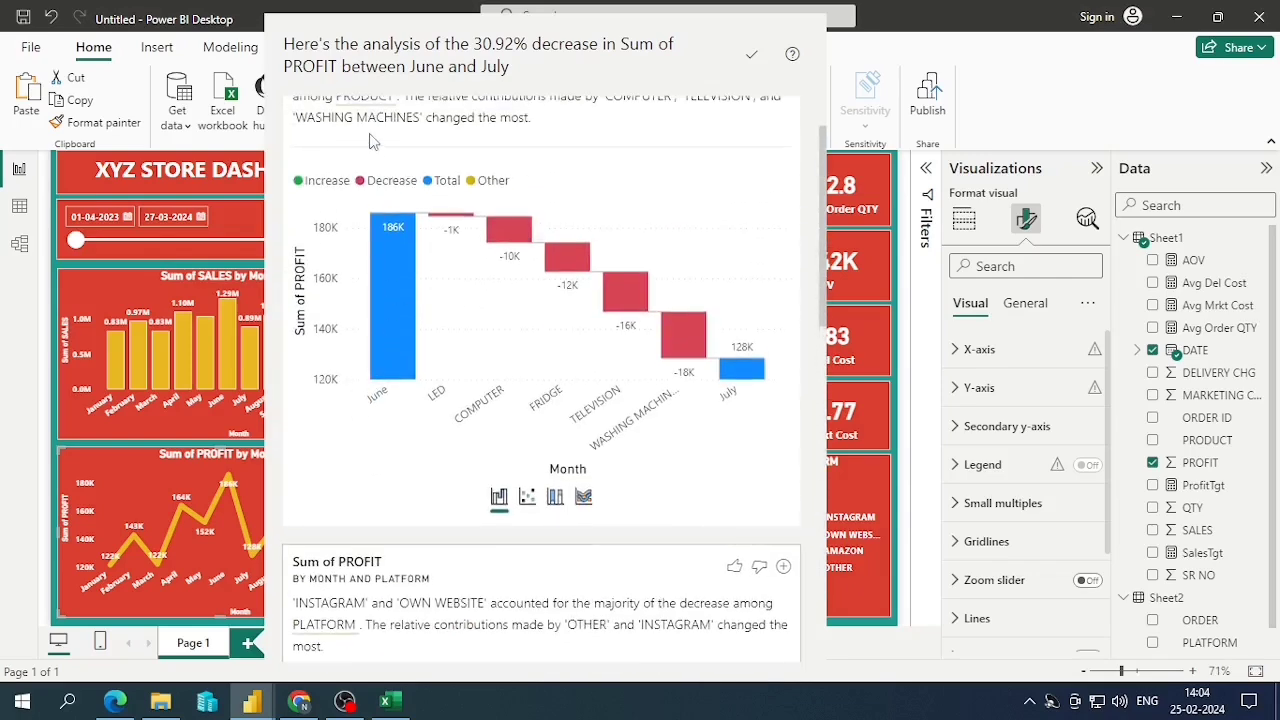
{"action": "scroll", "coordinate": [370, 207], "scroll_direction": "down", "scroll_amount": 7}
{"action": "scroll", "coordinate": [370, 207], "scroll_direction": "down", "scroll_amount": 4}
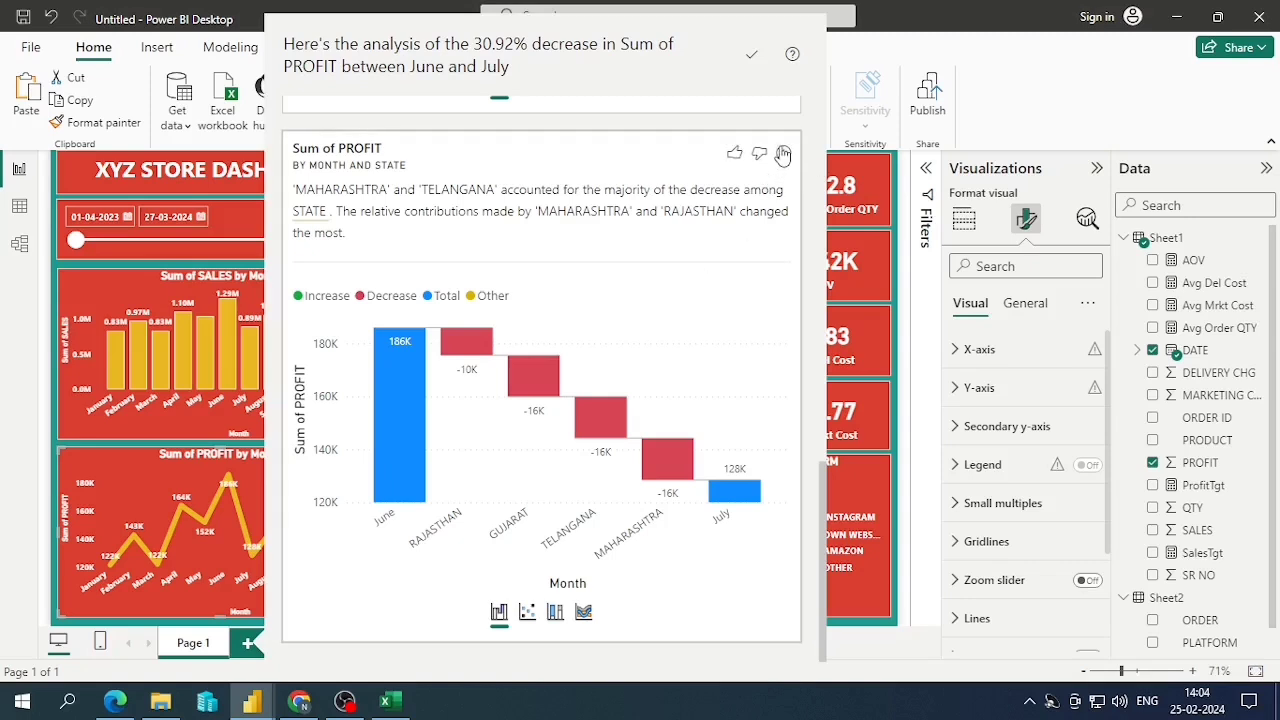
{"action": "key", "text": "Escape"}
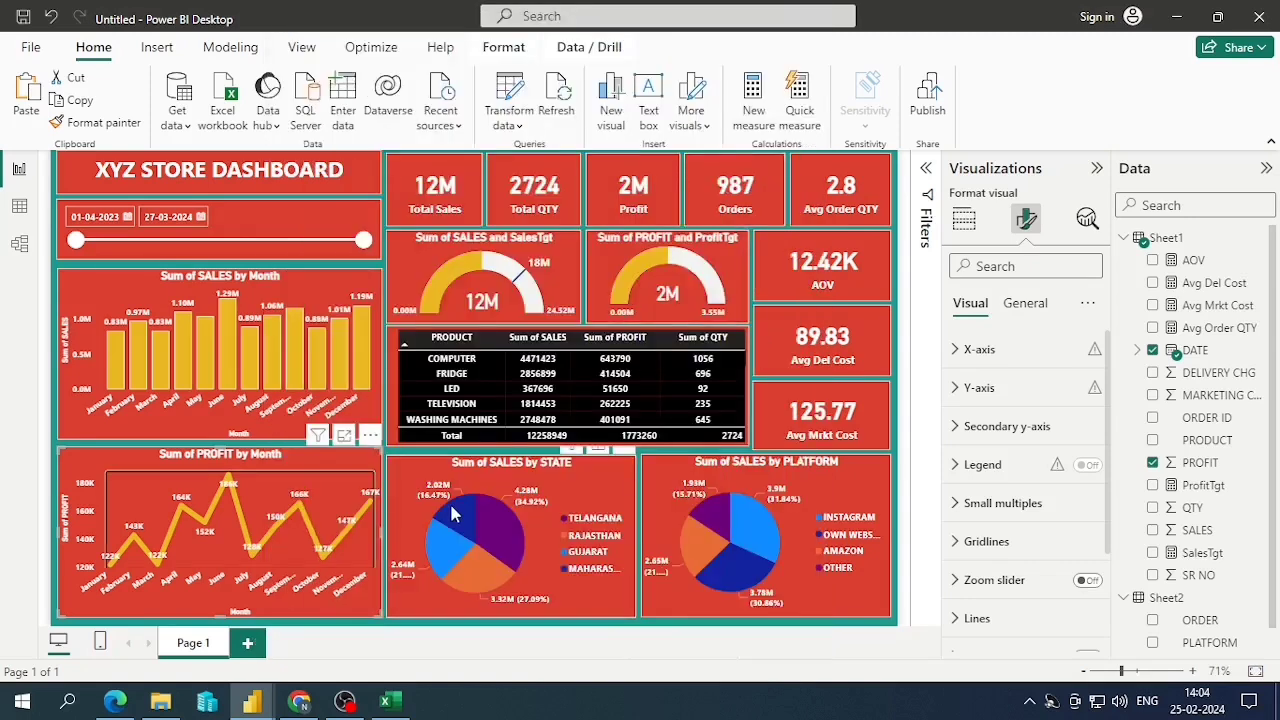
Run the increase analysis on the June point of the monthly profit chart, review its breakdowns, and close it
{"action": "right_click", "coordinate": [229, 483]}
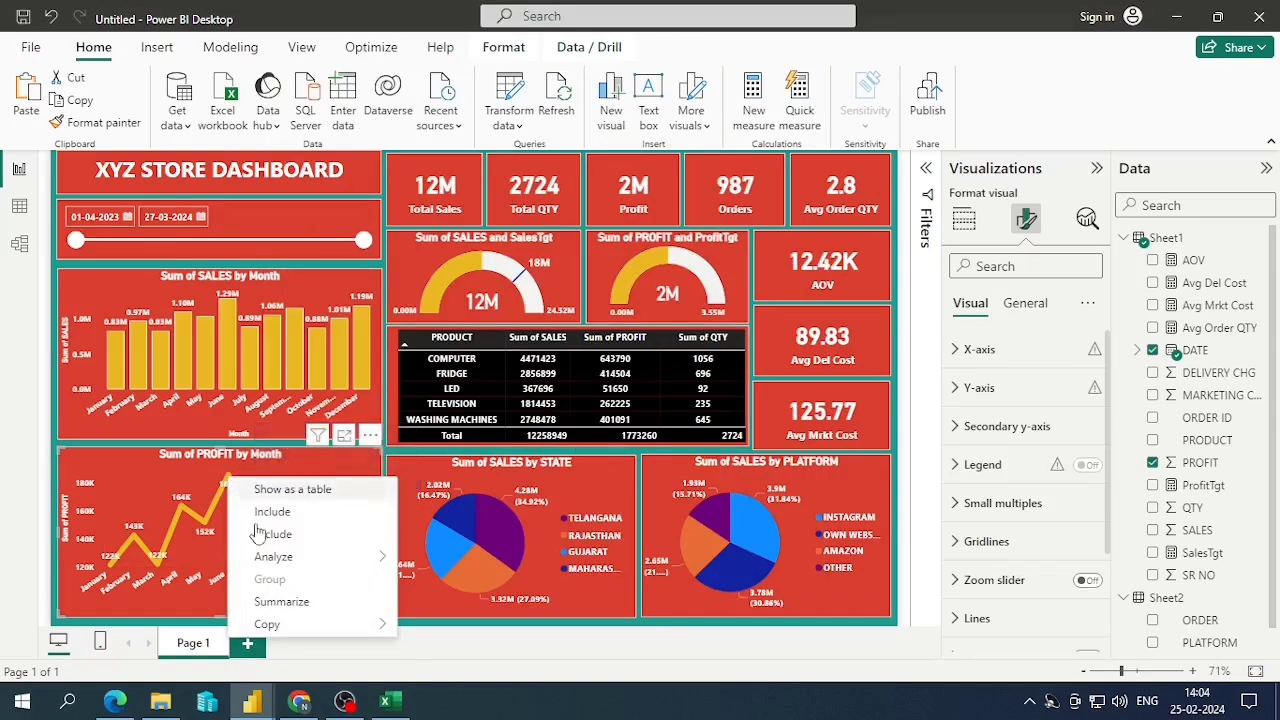
{"action": "mouse_move", "coordinate": [275, 557]}
{"action": "left_click", "coordinate": [410, 563]}
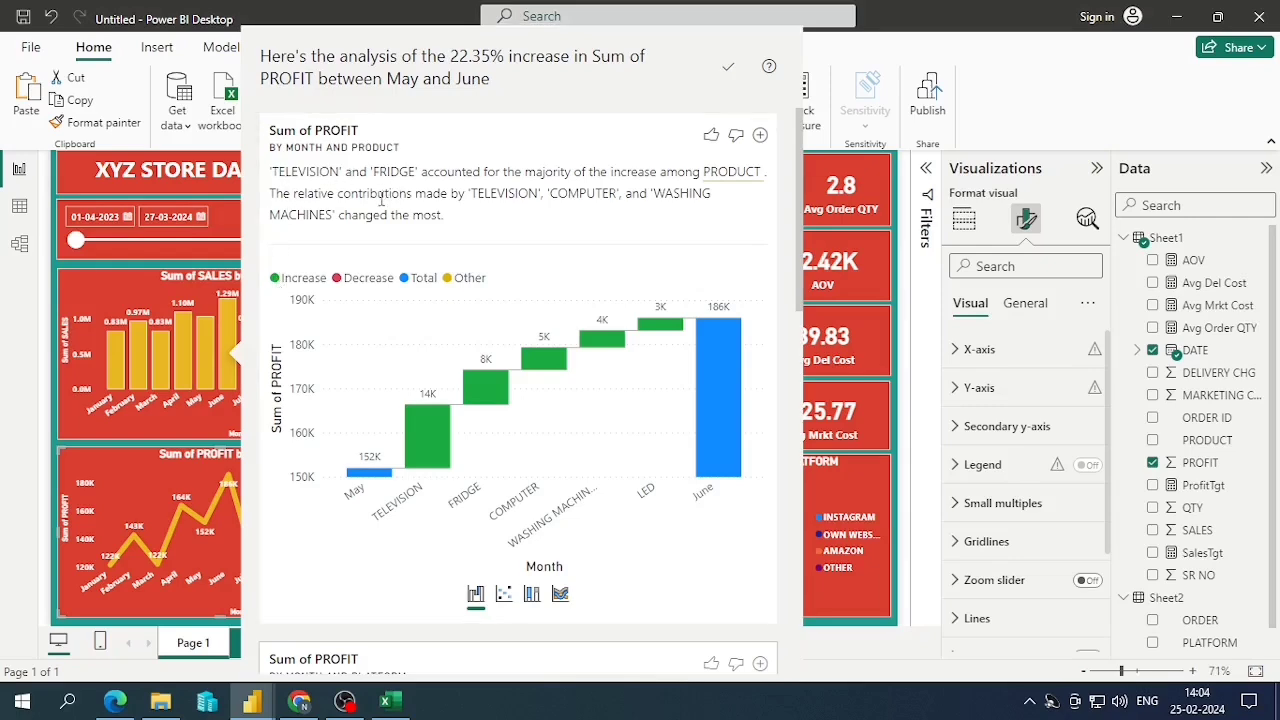
{"action": "scroll", "coordinate": [452, 408], "scroll_direction": "down", "scroll_amount": 5}
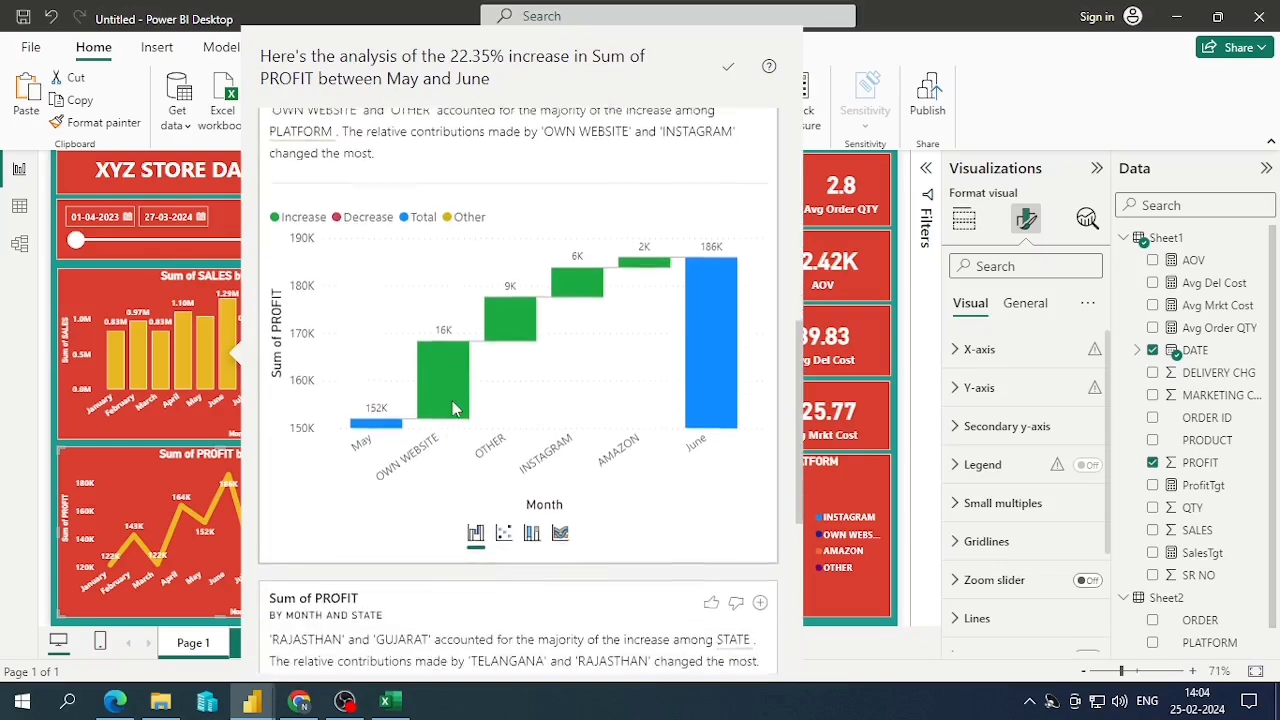
{"action": "scroll", "coordinate": [452, 408], "scroll_direction": "down", "scroll_amount": 4}
{"action": "scroll", "coordinate": [430, 335], "scroll_direction": "up", "scroll_amount": 4}
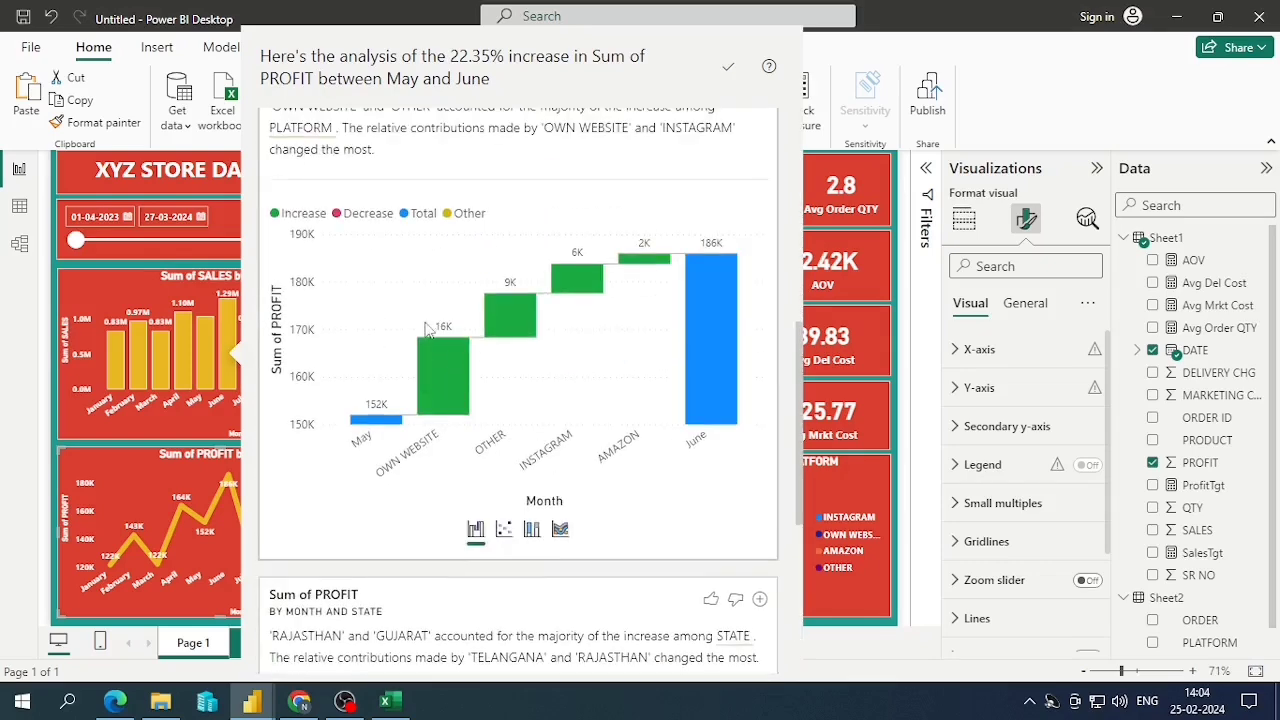
{"action": "scroll", "coordinate": [421, 298], "scroll_direction": "down", "scroll_amount": 5}
{"action": "key", "text": "Escape"}
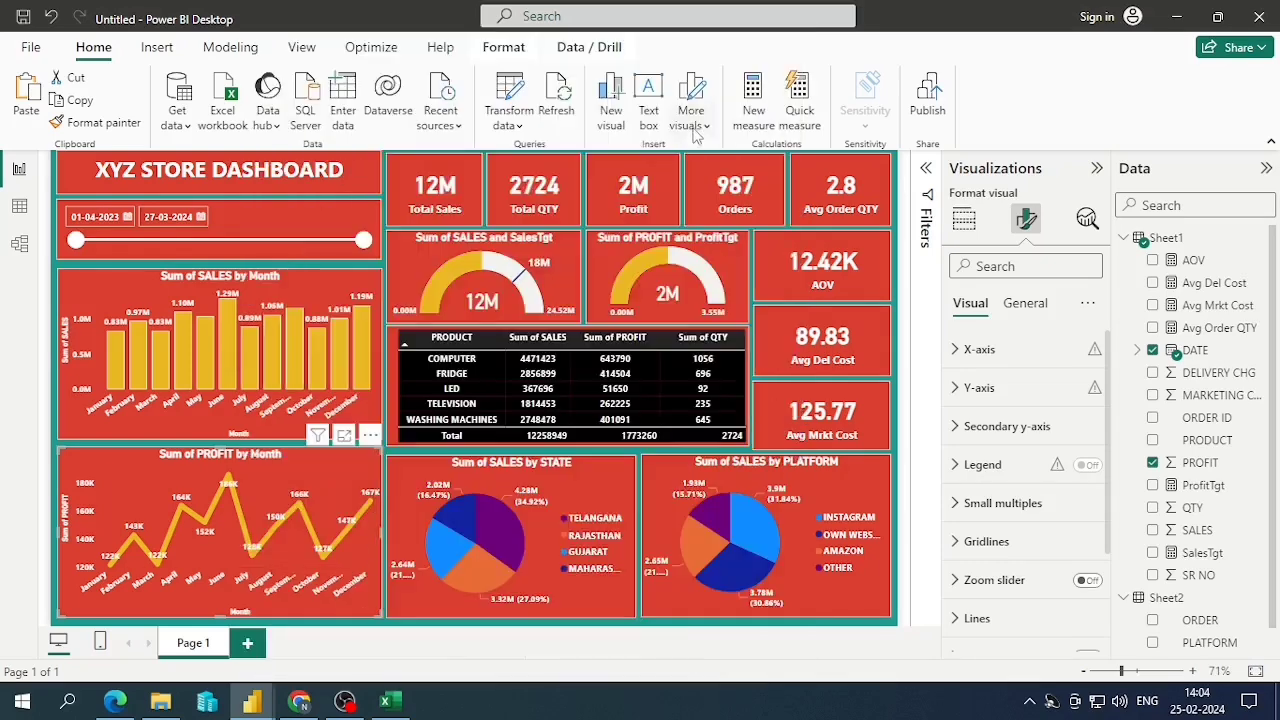
Run the Explain the increase analysis on the June bar of the Sum of SALES by Month chart, and close it
{"action": "left_click", "coordinate": [540, 452]}
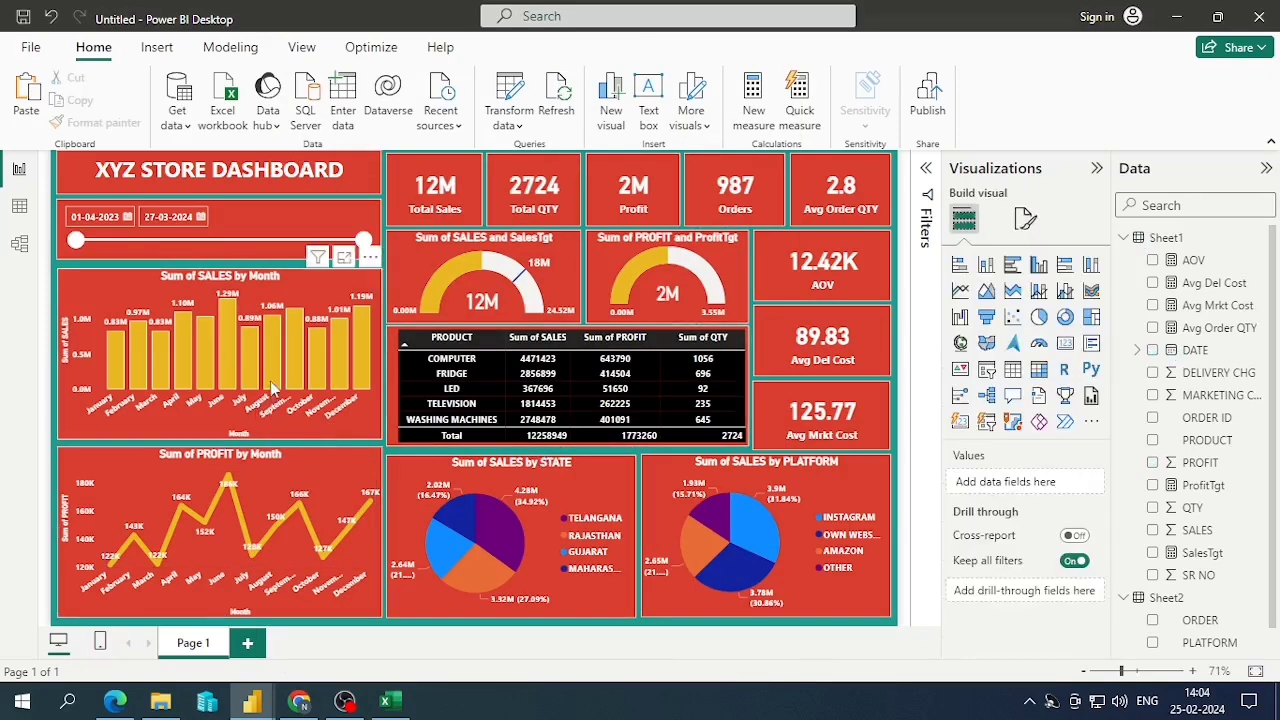
{"action": "right_click", "coordinate": [233, 333]}
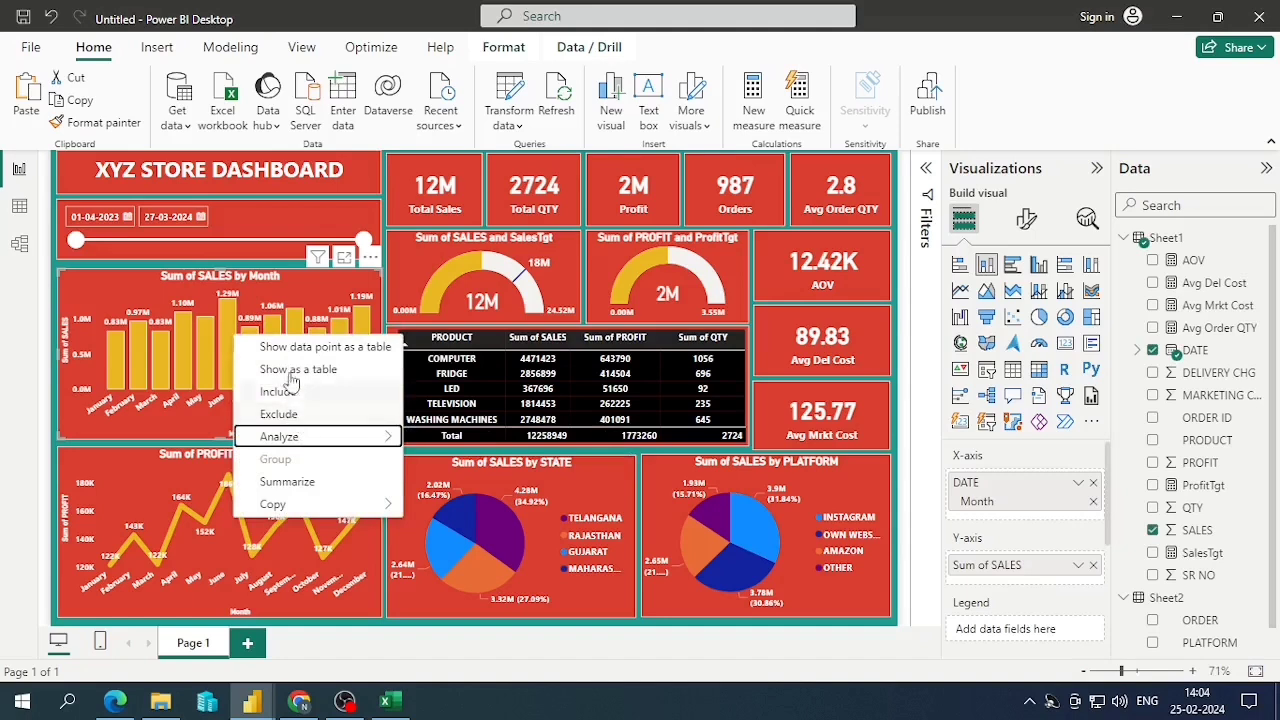
{"action": "mouse_move", "coordinate": [366, 437]}
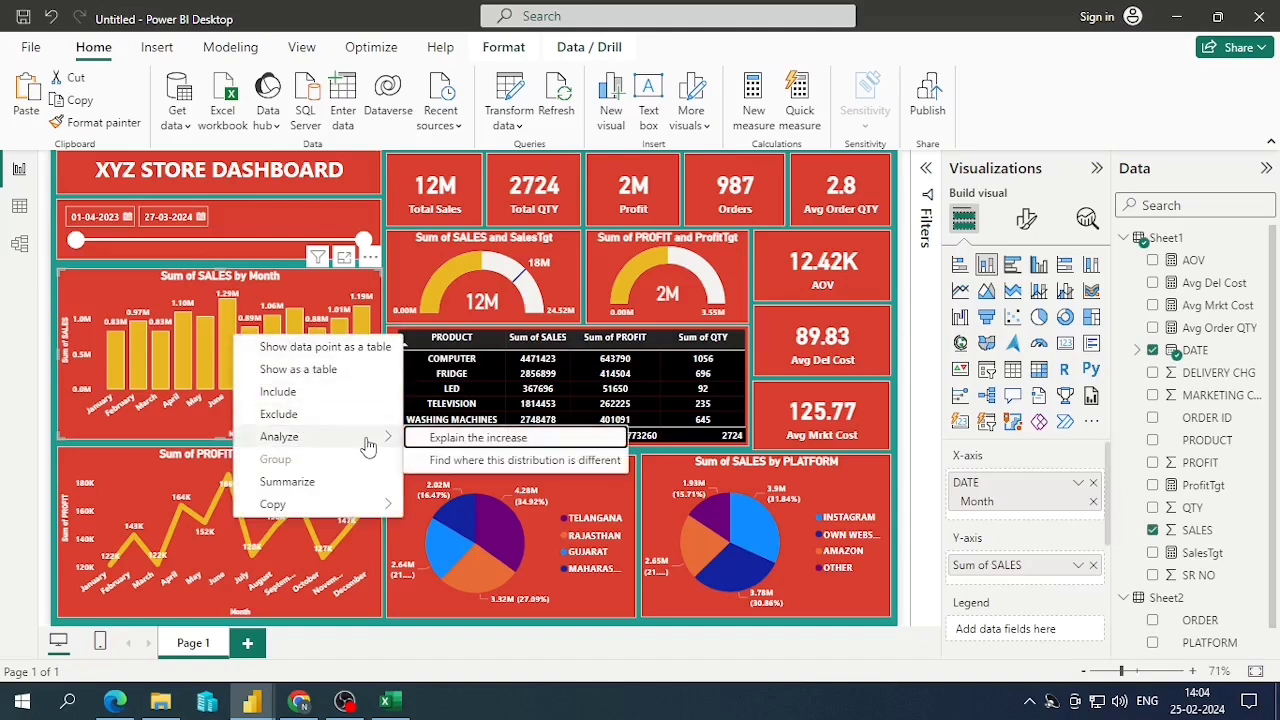
{"action": "left_click", "coordinate": [444, 442]}
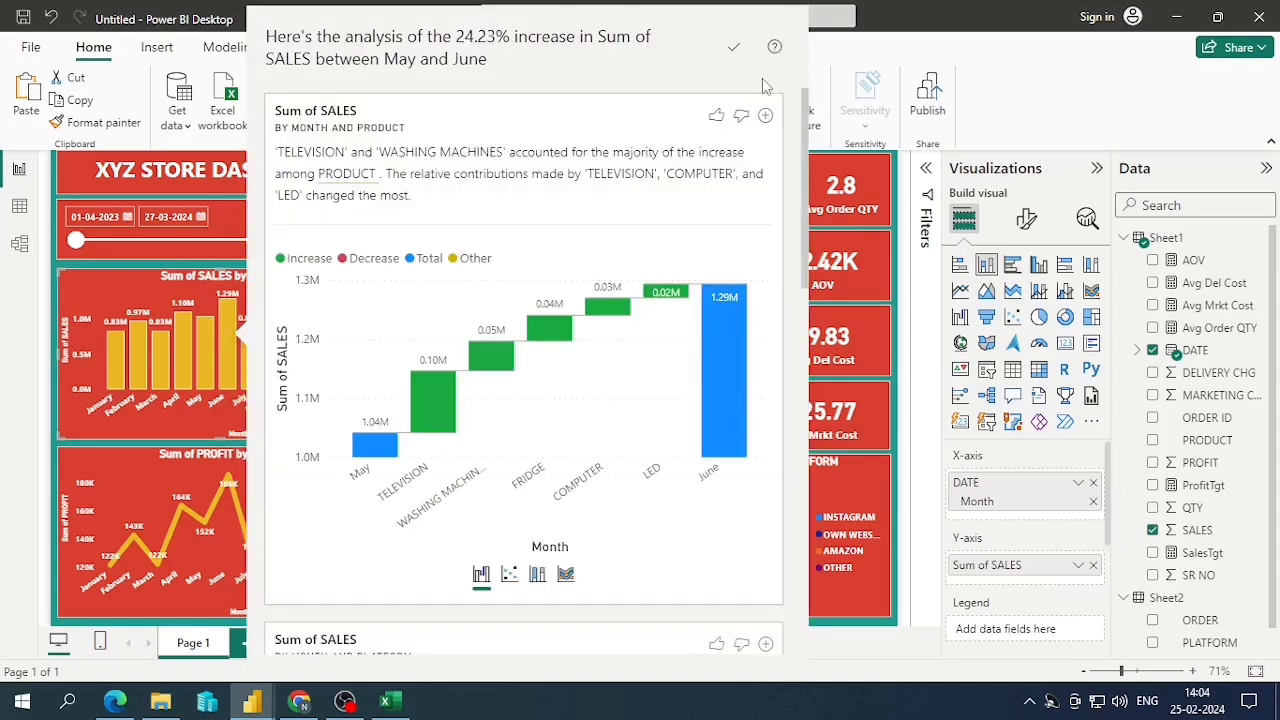
{"action": "left_click", "coordinate": [733, 52]}
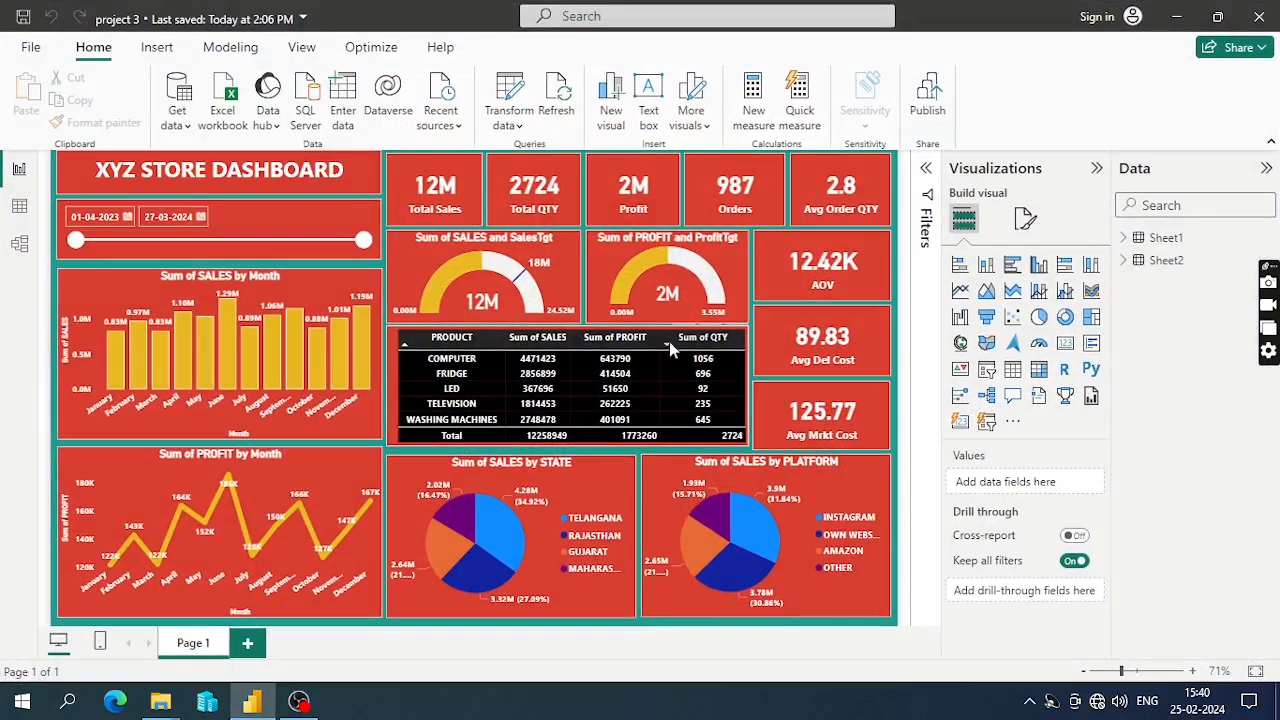
Redefine the ProfitTgt measure behind the profit gauge's target as SUM(Sheet1[PROFIT])*1.5
{"action": "left_click", "coordinate": [723, 259]}
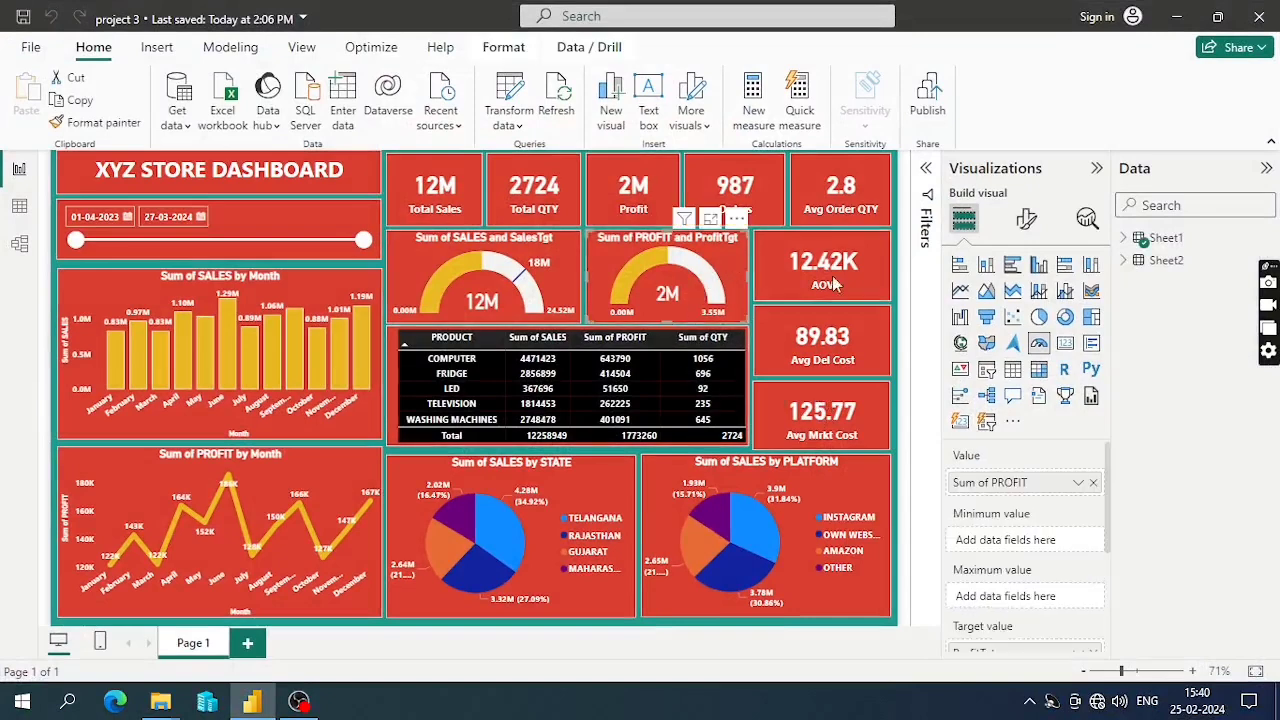
{"action": "left_click", "coordinate": [1126, 238]}
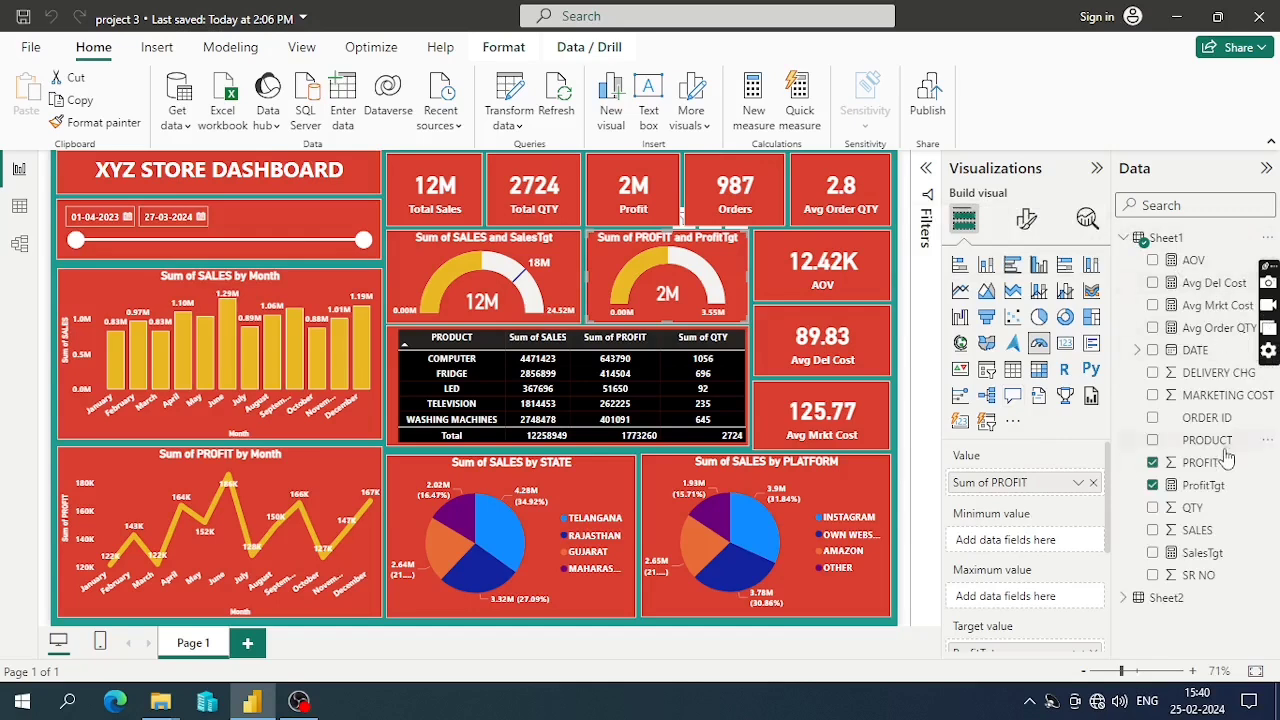
{"action": "left_click", "coordinate": [1216, 488]}
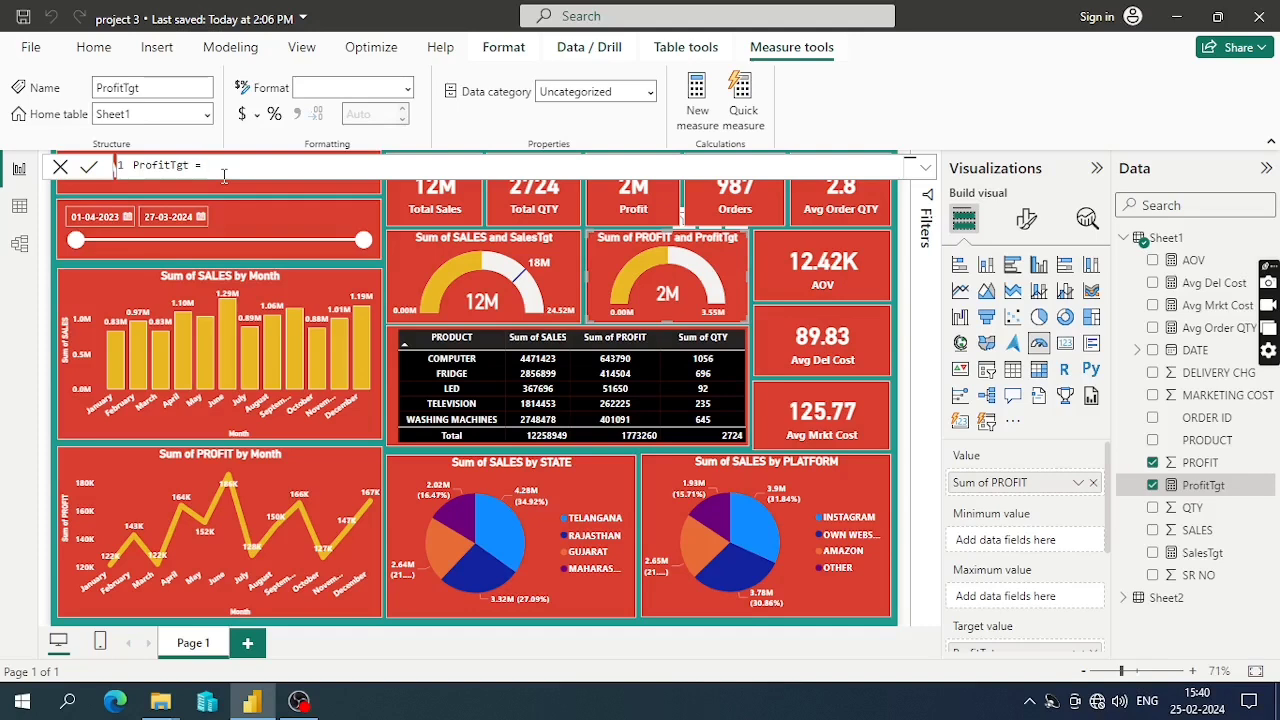
{"action": "type", "text": "sum"}
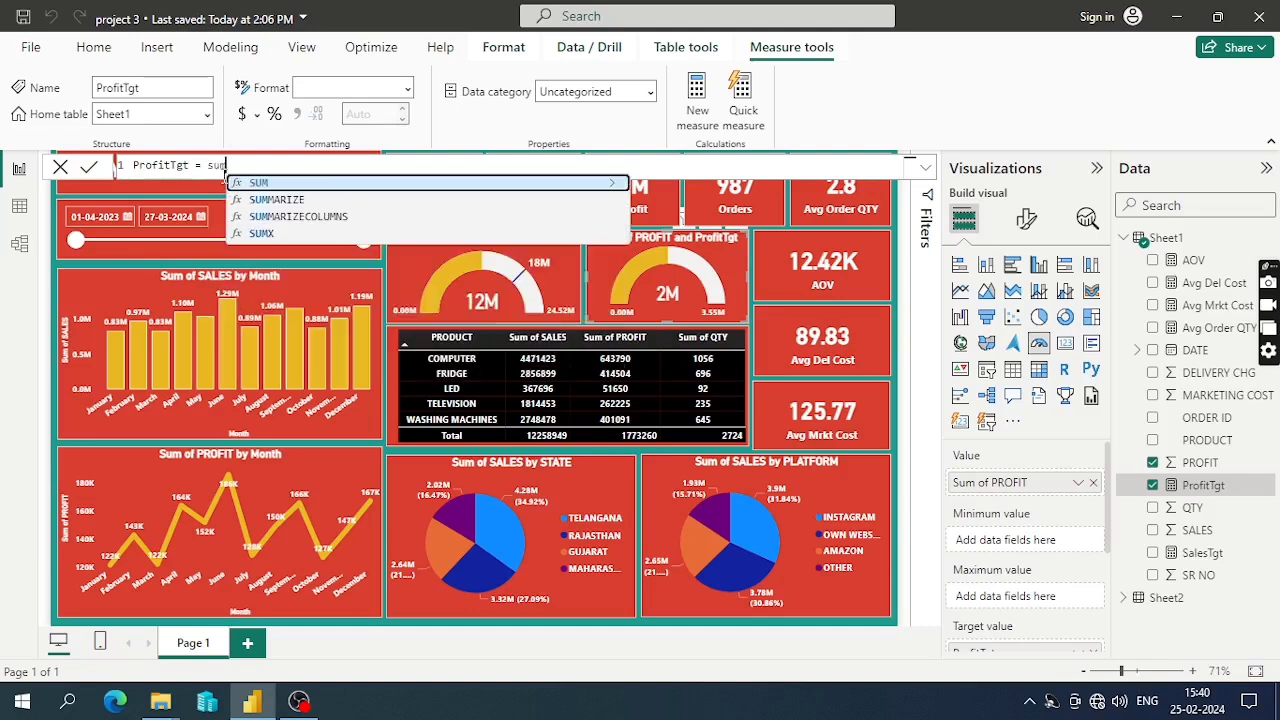
{"action": "type", "text": "("}
{"action": "key", "text": "Down"}
{"action": "key", "text": "Down"}
{"action": "key", "text": "Down"}
{"action": "key", "text": "Down"}
{"action": "key", "text": "Down"}
{"action": "key", "text": "Down"}
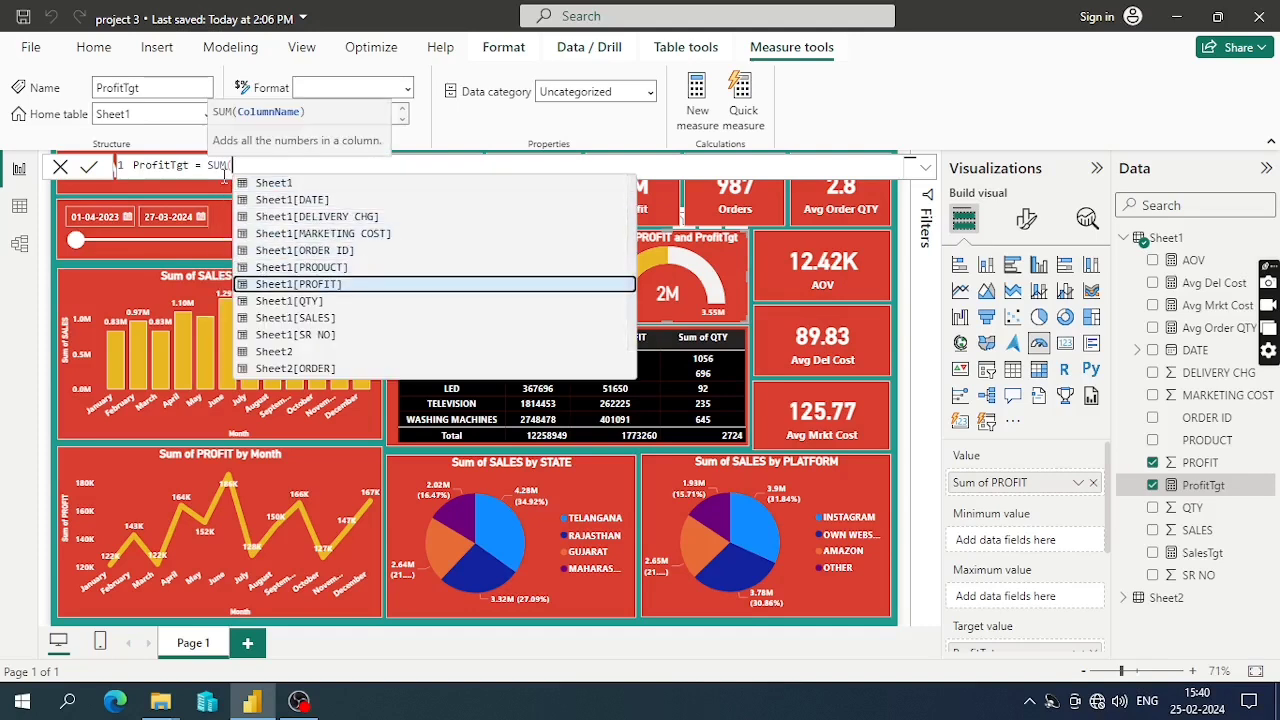
{"action": "key", "text": "Tab"}
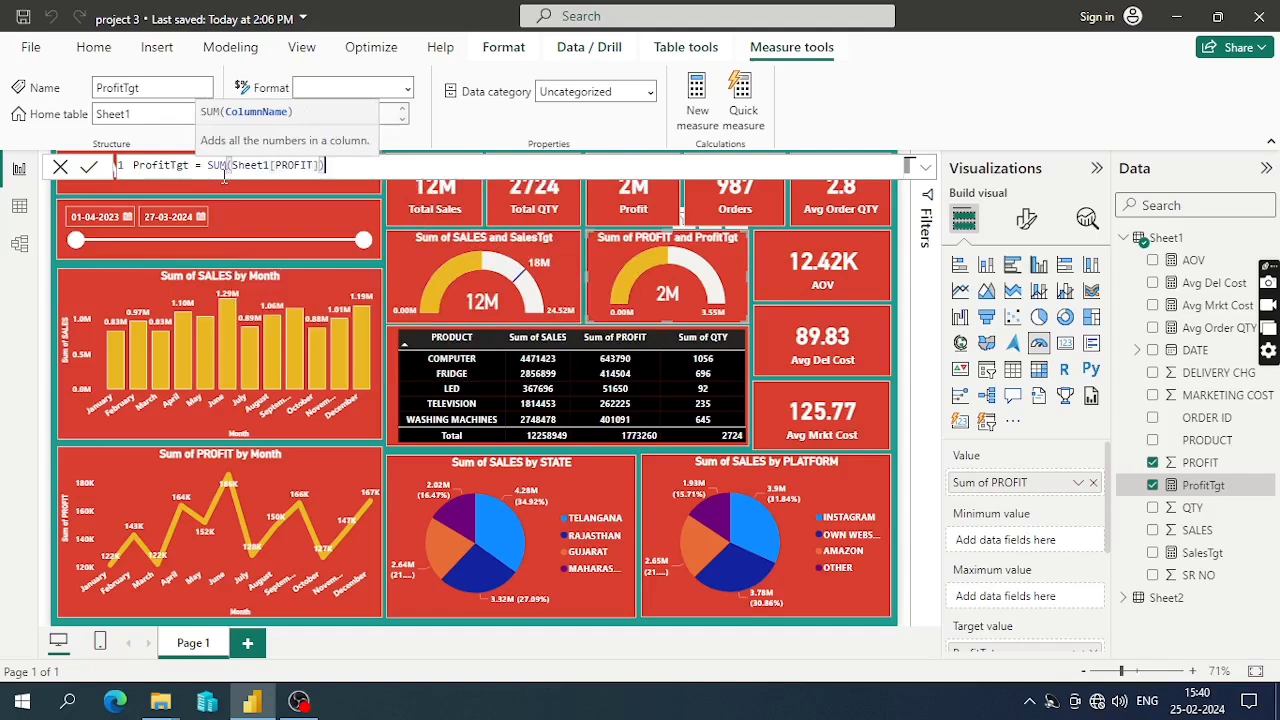
{"action": "type", "text": ")*1.5"}
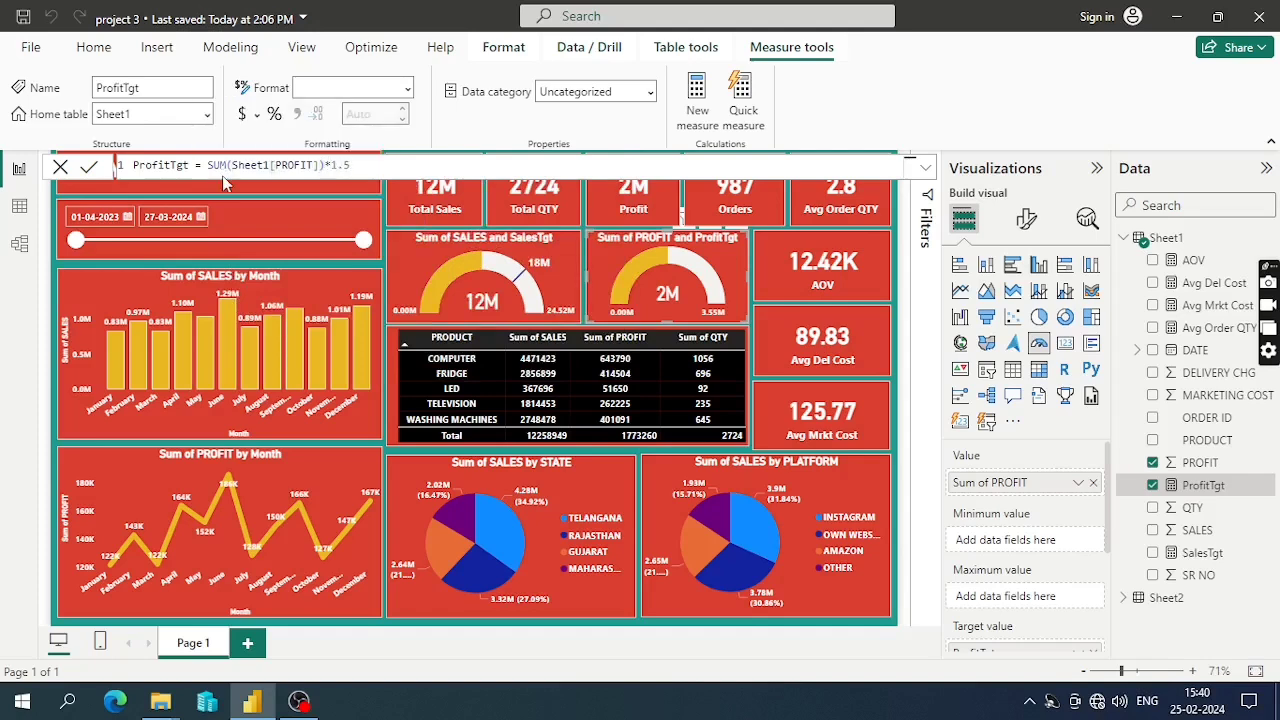
{"action": "key", "text": "Return"}
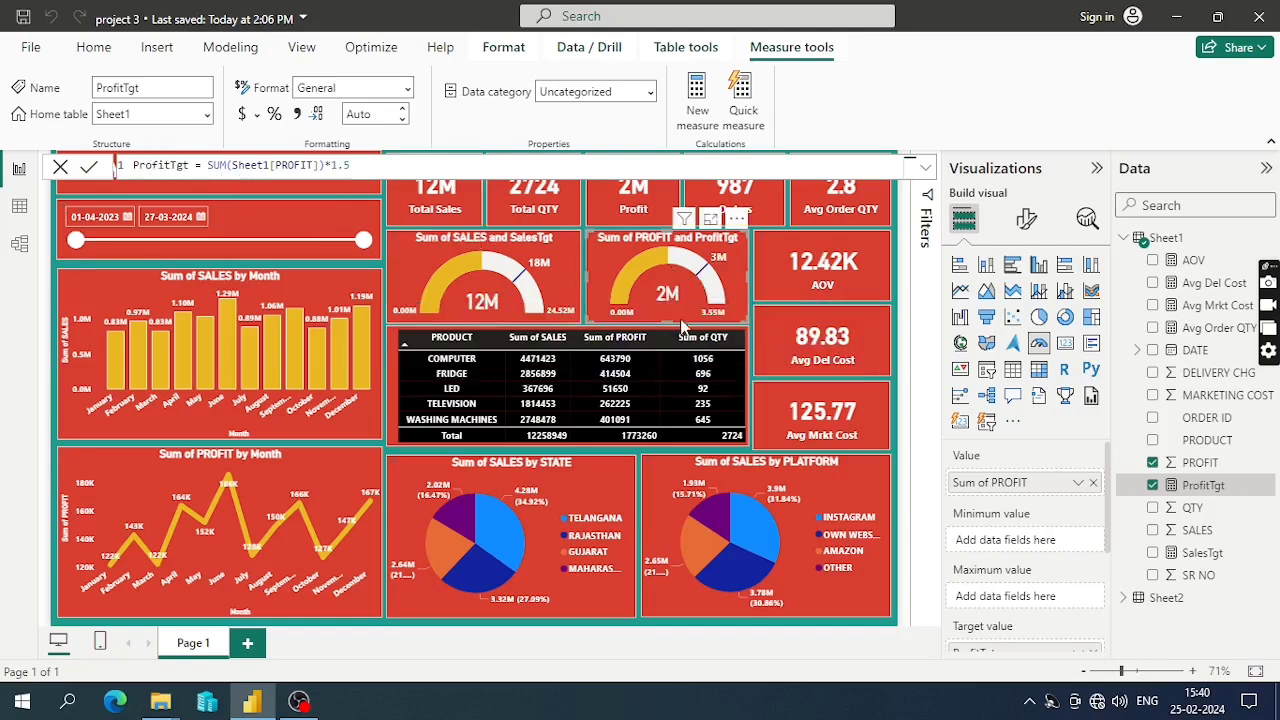
Examine the product table's Totals formatting and the Specific column settings for the PRODUCT series, including text alignment
{"action": "left_click", "coordinate": [604, 440]}
{"action": "left_click", "coordinate": [1026, 218]}
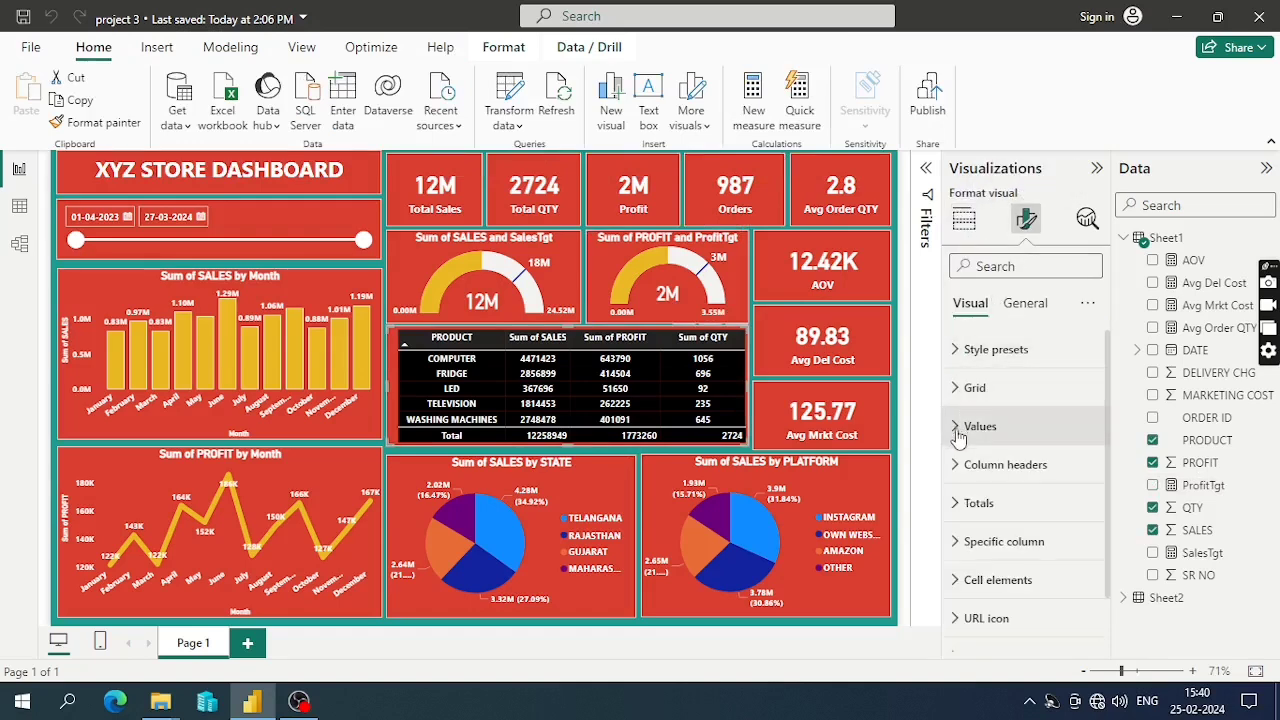
{"action": "left_click", "coordinate": [975, 541]}
{"action": "scroll", "coordinate": [990, 520], "scroll_direction": "down", "scroll_amount": 5}
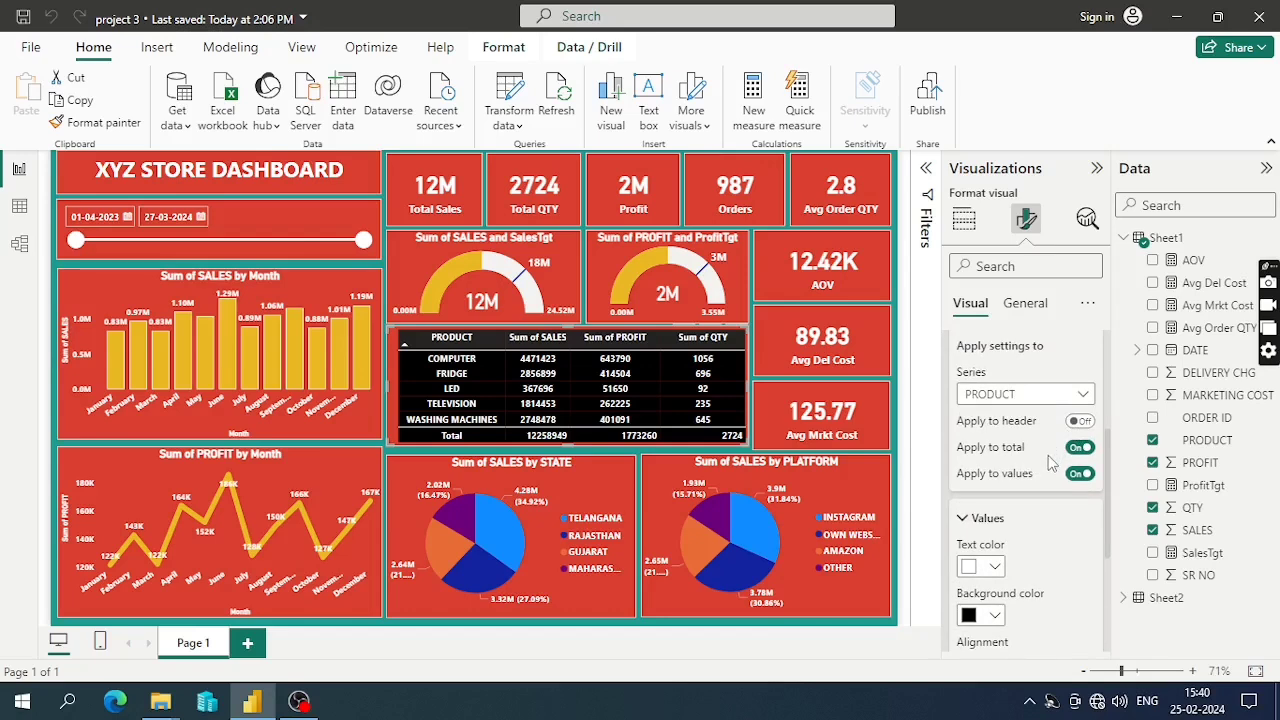
{"action": "scroll", "coordinate": [1040, 510], "scroll_direction": "down", "scroll_amount": 5}
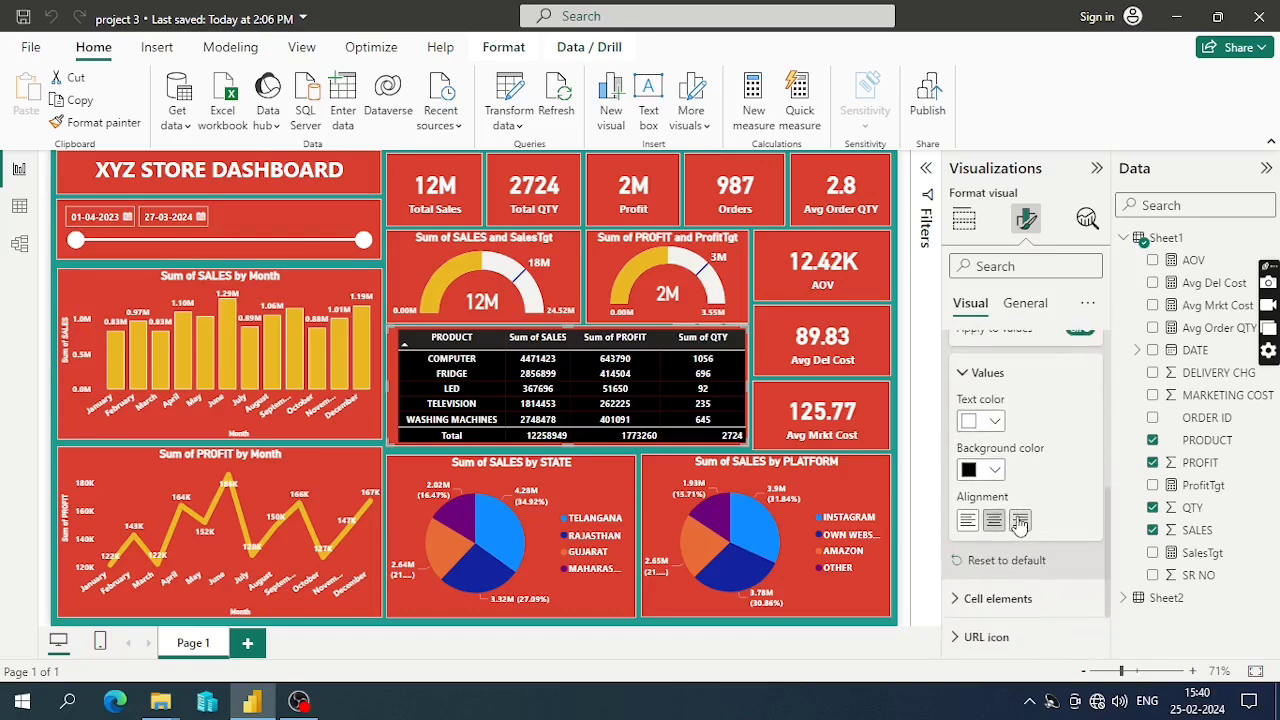
{"action": "scroll", "coordinate": [1000, 500], "scroll_direction": "up", "scroll_amount": 5}
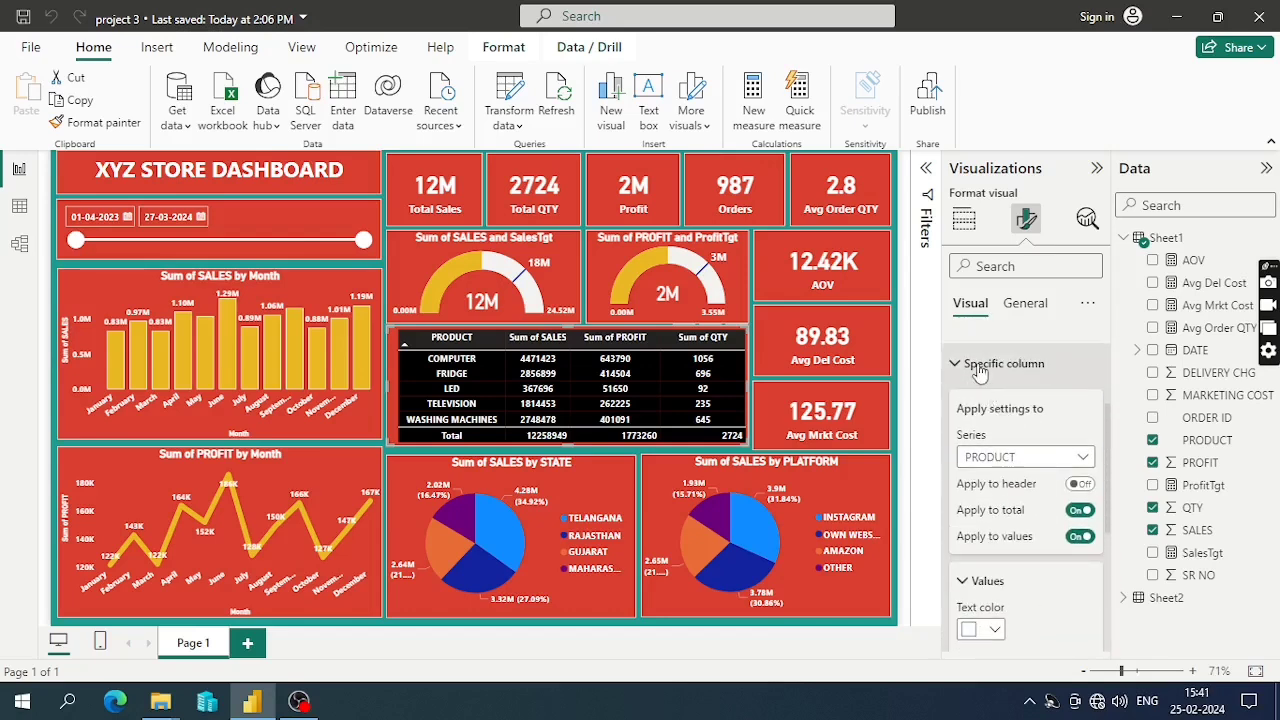
{"action": "left_click", "coordinate": [985, 368]}
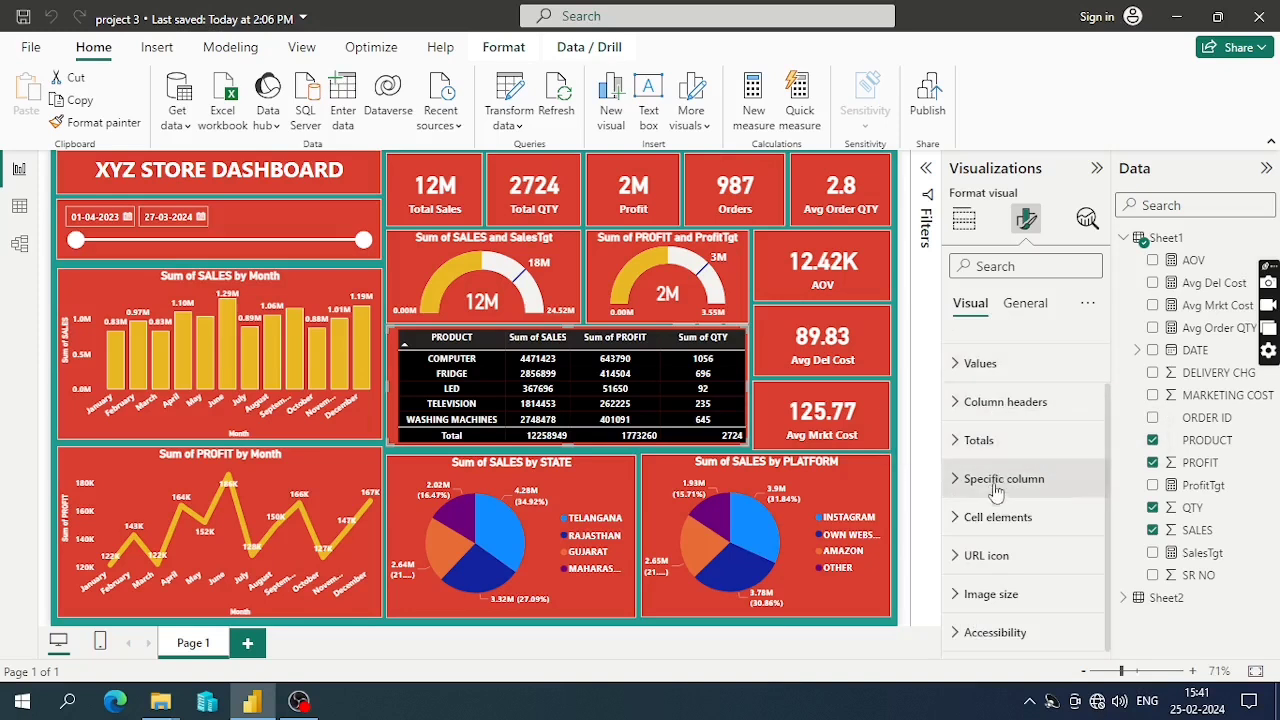
{"action": "left_click", "coordinate": [987, 445]}
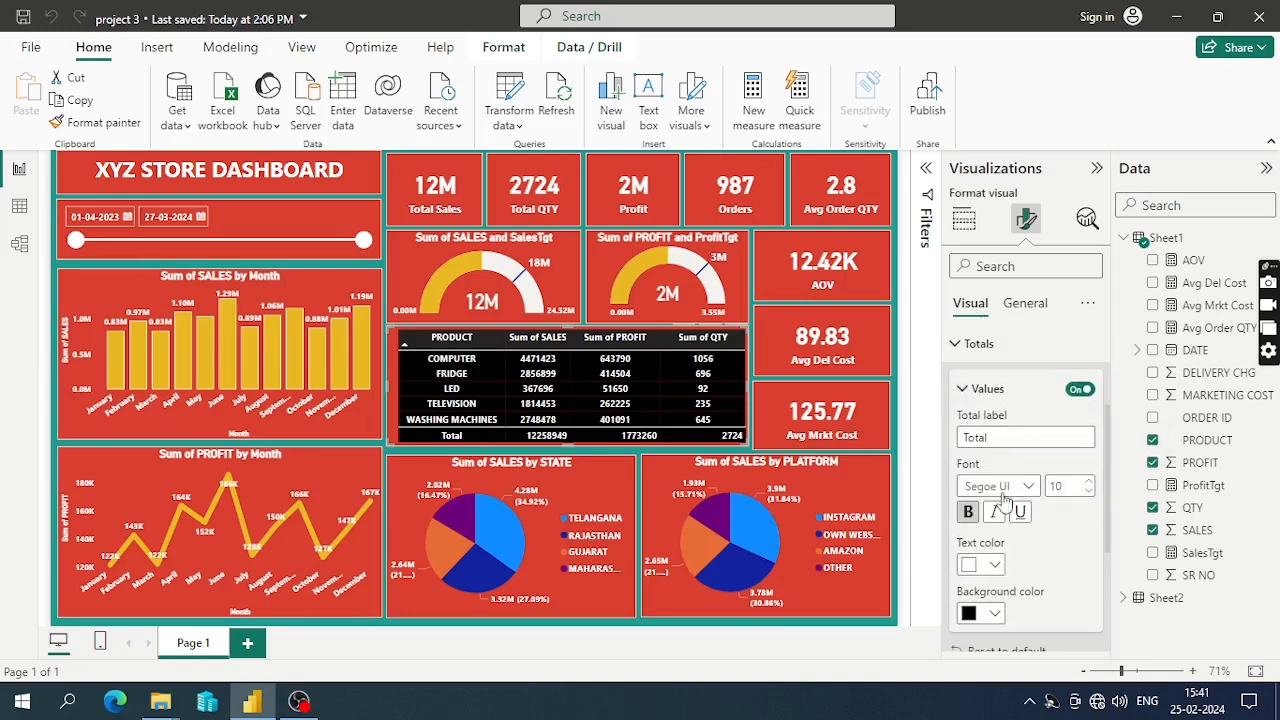
{"action": "scroll", "coordinate": [991, 540], "scroll_direction": "down", "scroll_amount": 3}
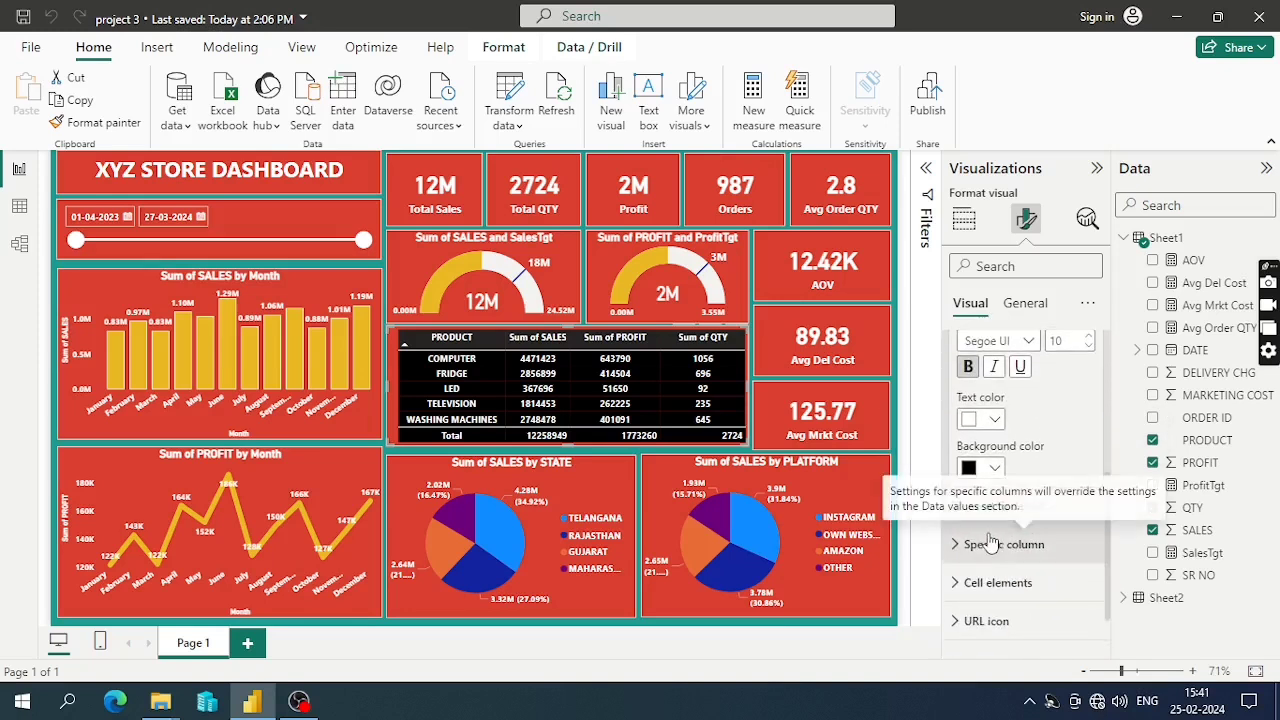
{"action": "left_click", "coordinate": [993, 543]}
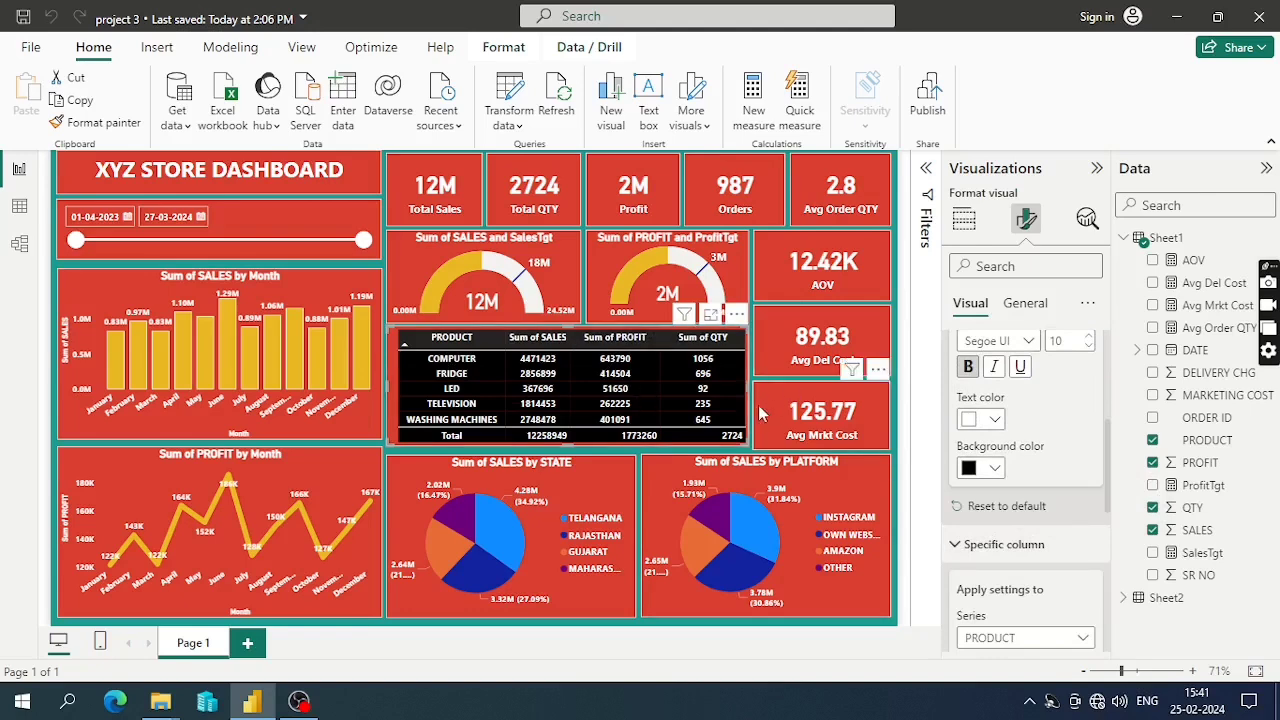
{"action": "scroll", "coordinate": [1048, 466], "scroll_direction": "up", "scroll_amount": 5}
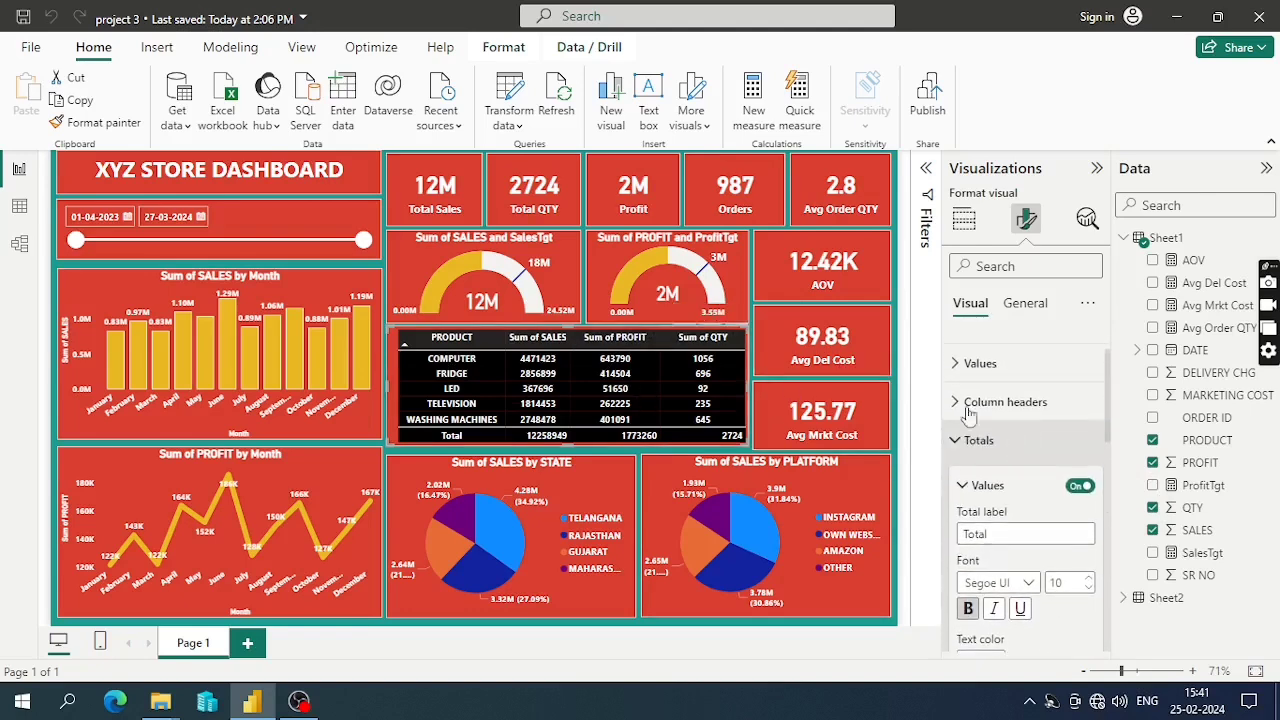
{"action": "scroll", "coordinate": [950, 415], "scroll_direction": "up", "scroll_amount": 2}
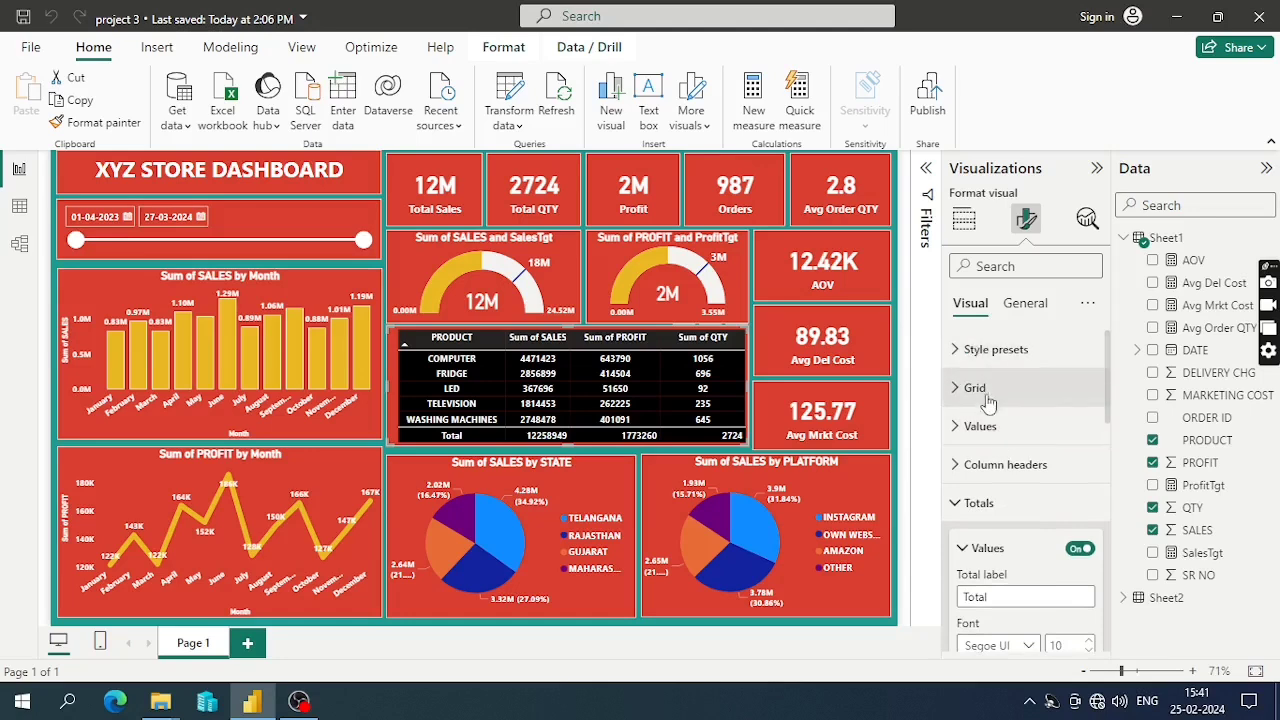
{"action": "scroll", "coordinate": [975, 400], "scroll_direction": "down", "scroll_amount": 3}
{"action": "scroll", "coordinate": [988, 440], "scroll_direction": "down", "scroll_amount": 5}
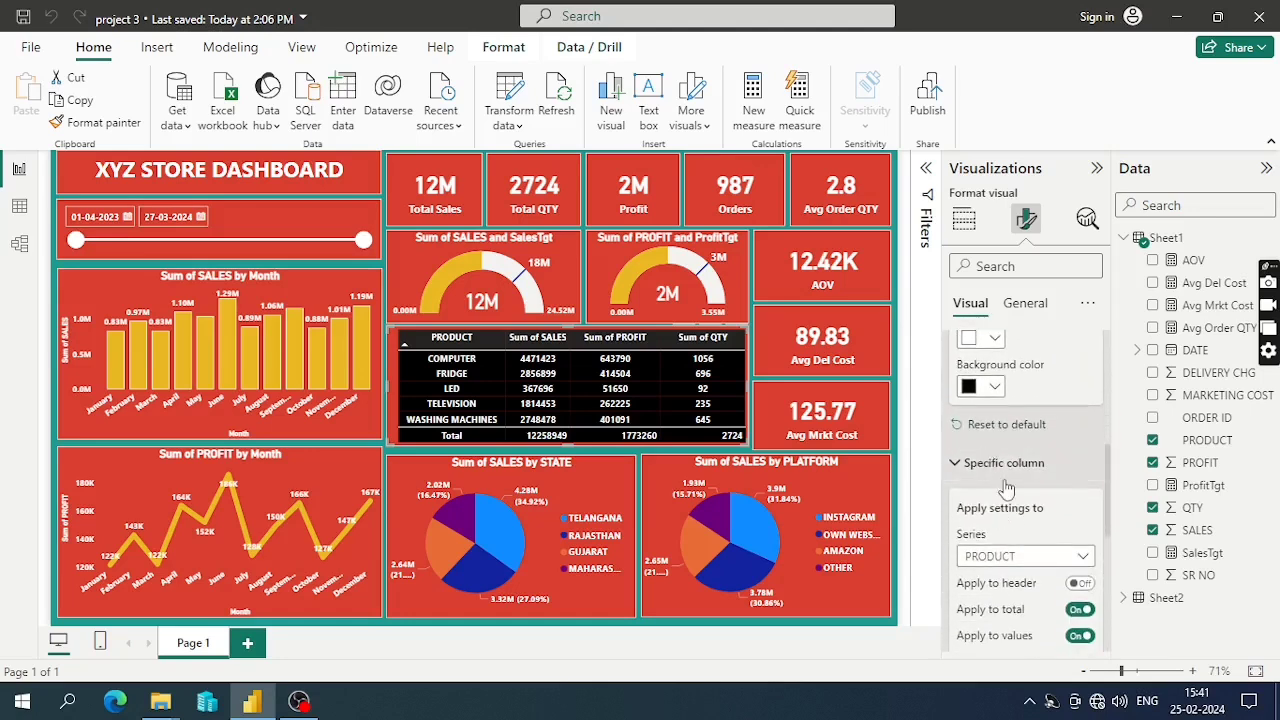
{"action": "scroll", "coordinate": [1010, 490], "scroll_direction": "down", "scroll_amount": 2}
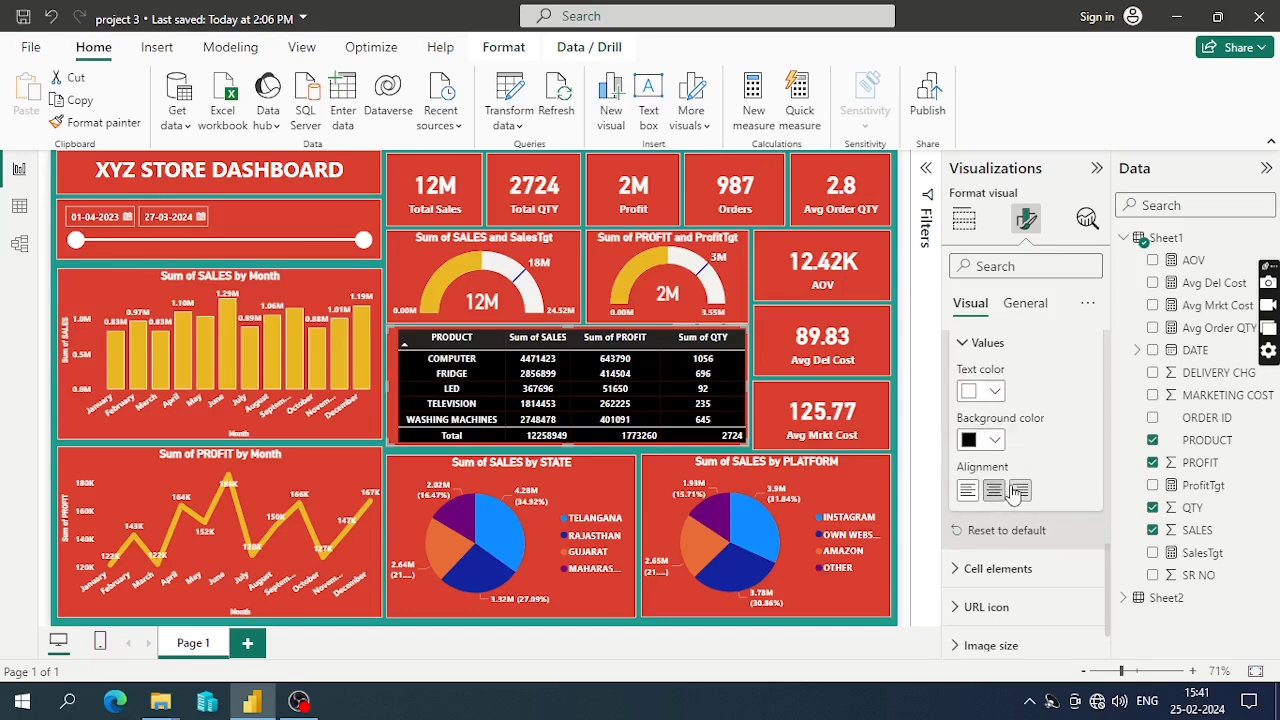
Check the table's Sum of SALES column settings and apply the Sum of PROFIT column's specific formatting to its total
{"action": "scroll", "coordinate": [1010, 470], "scroll_direction": "up", "scroll_amount": 2}
{"action": "left_click", "coordinate": [1005, 366]}
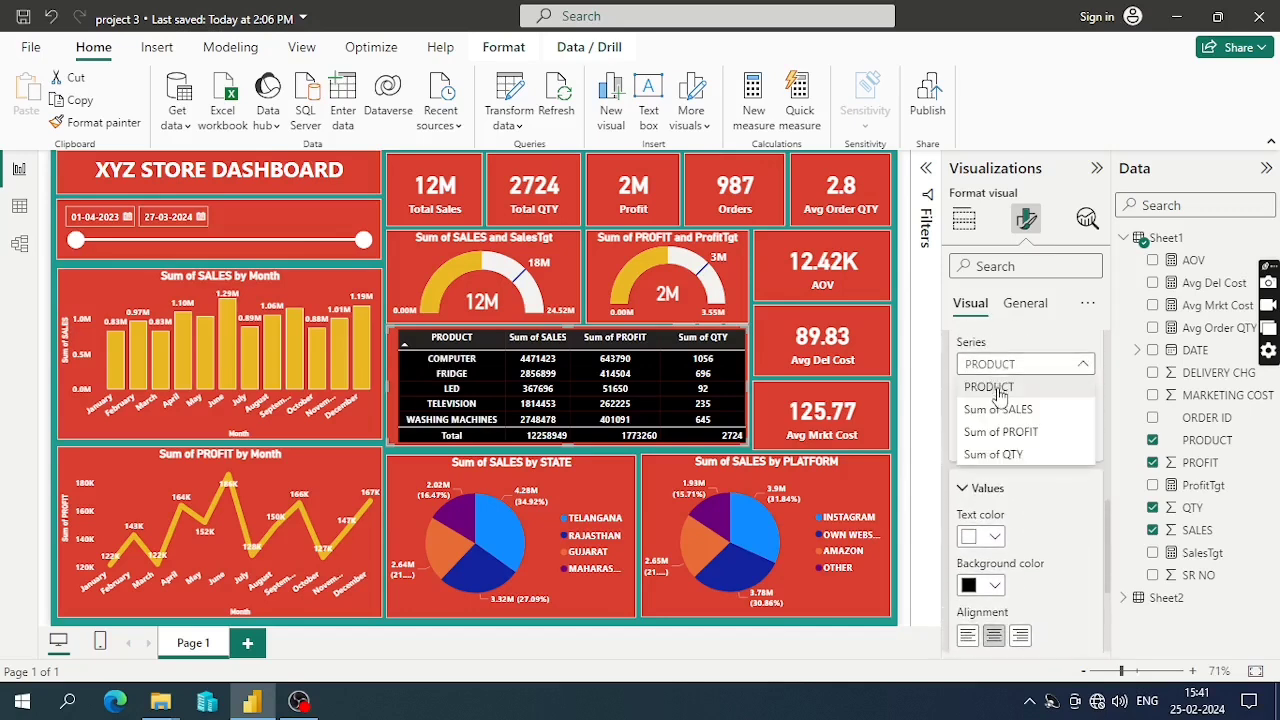
{"action": "left_click", "coordinate": [988, 405]}
{"action": "scroll", "coordinate": [1013, 495], "scroll_direction": "down", "scroll_amount": 1}
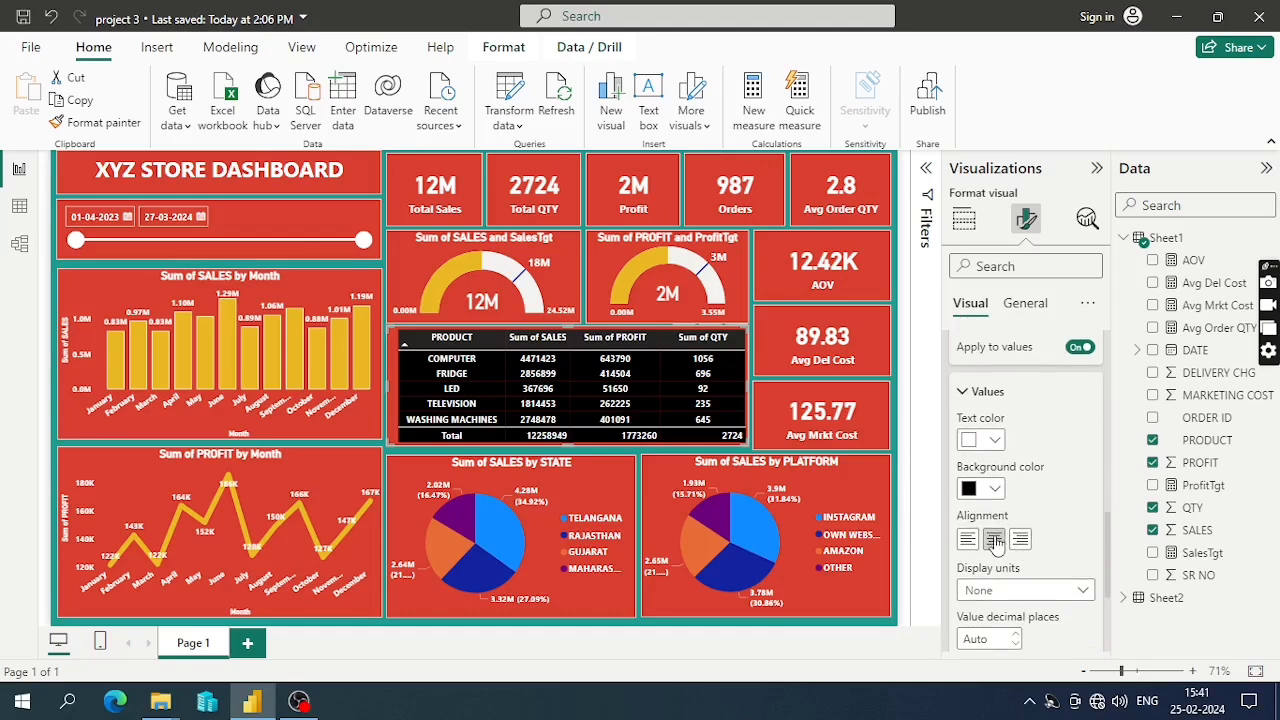
{"action": "scroll", "coordinate": [1030, 505], "scroll_direction": "up", "scroll_amount": 1}
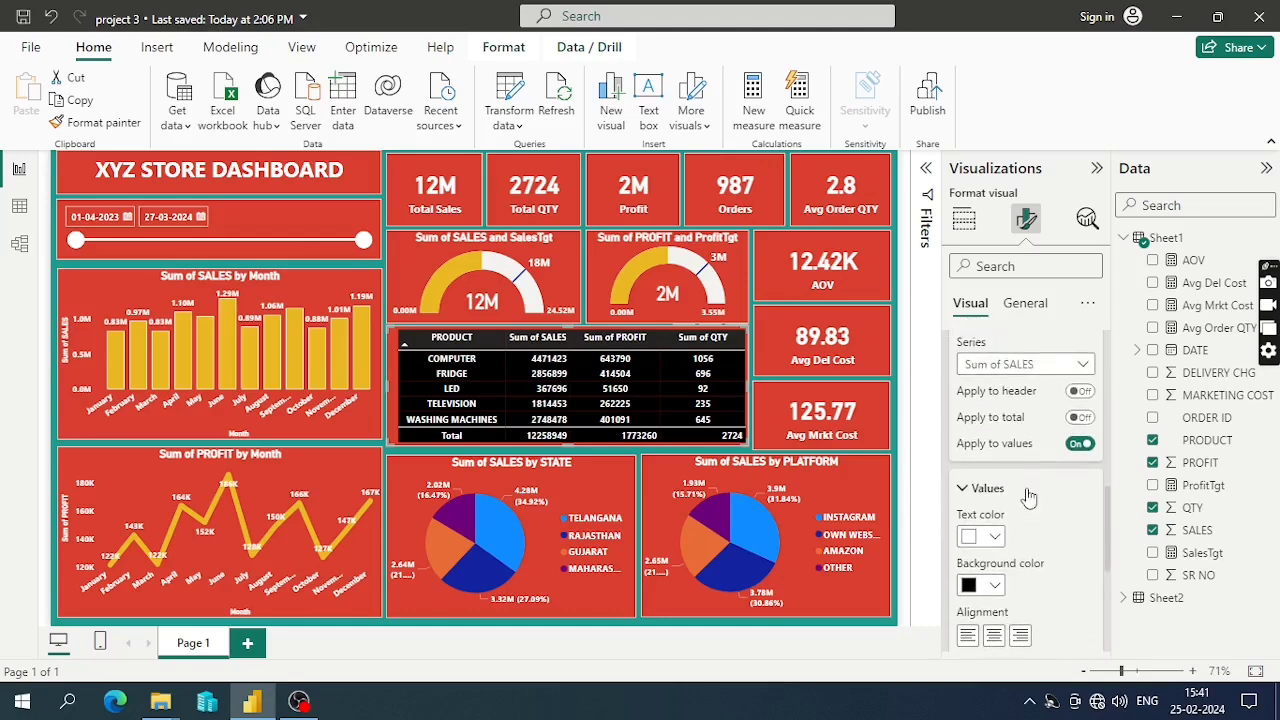
{"action": "left_click", "coordinate": [1010, 366]}
{"action": "left_click", "coordinate": [1000, 430]}
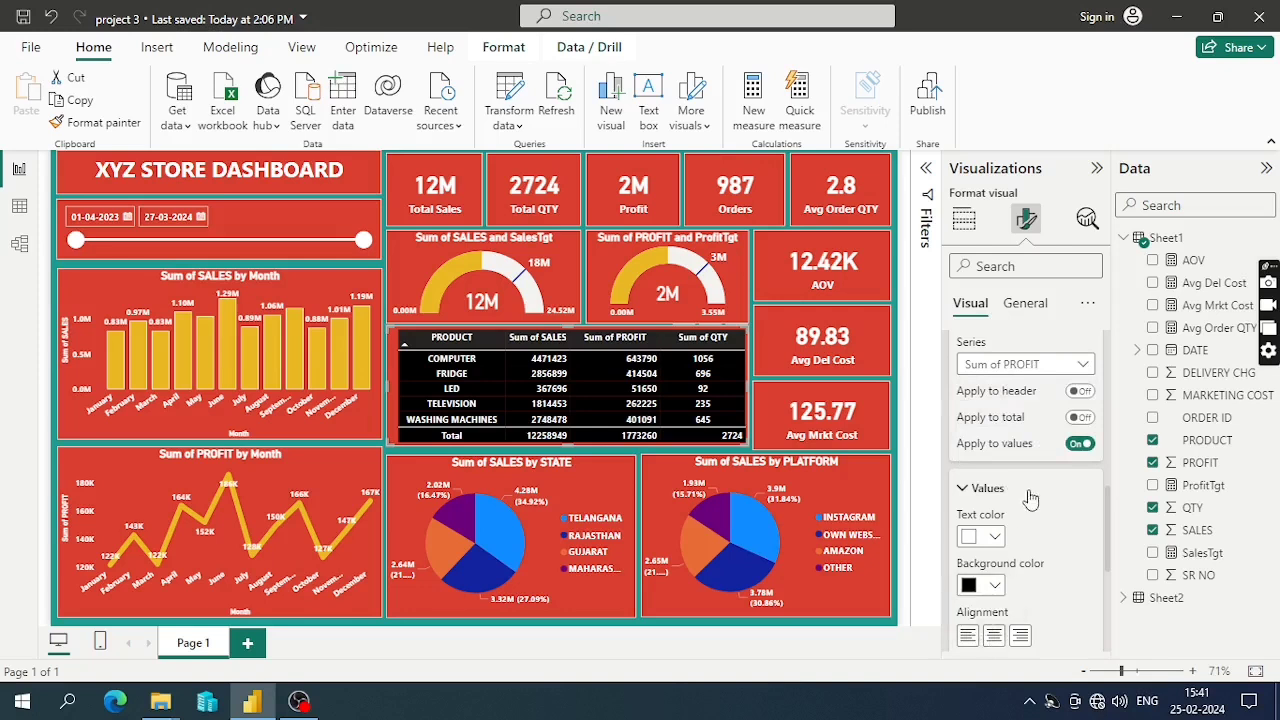
{"action": "left_click", "coordinate": [1080, 418]}
Center the table's Sum of QTY column and apply that column formatting to its total as well
{"action": "left_click", "coordinate": [995, 366]}
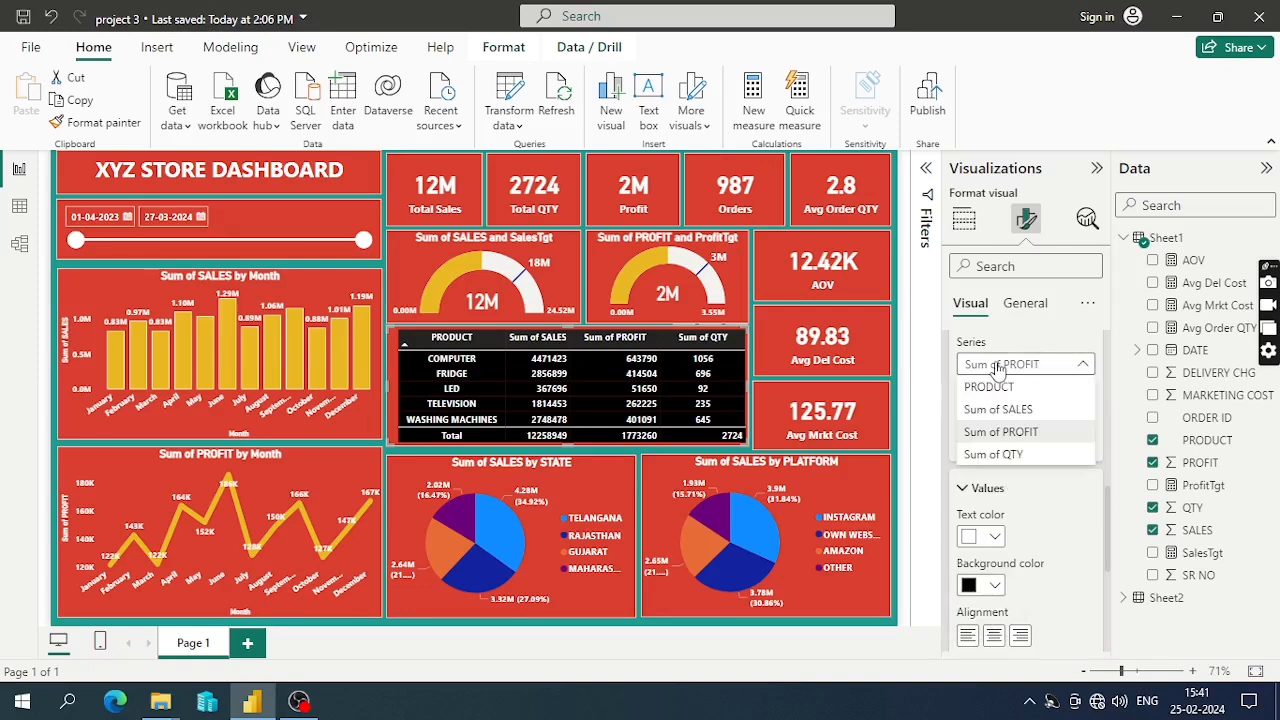
{"action": "left_click", "coordinate": [1005, 454]}
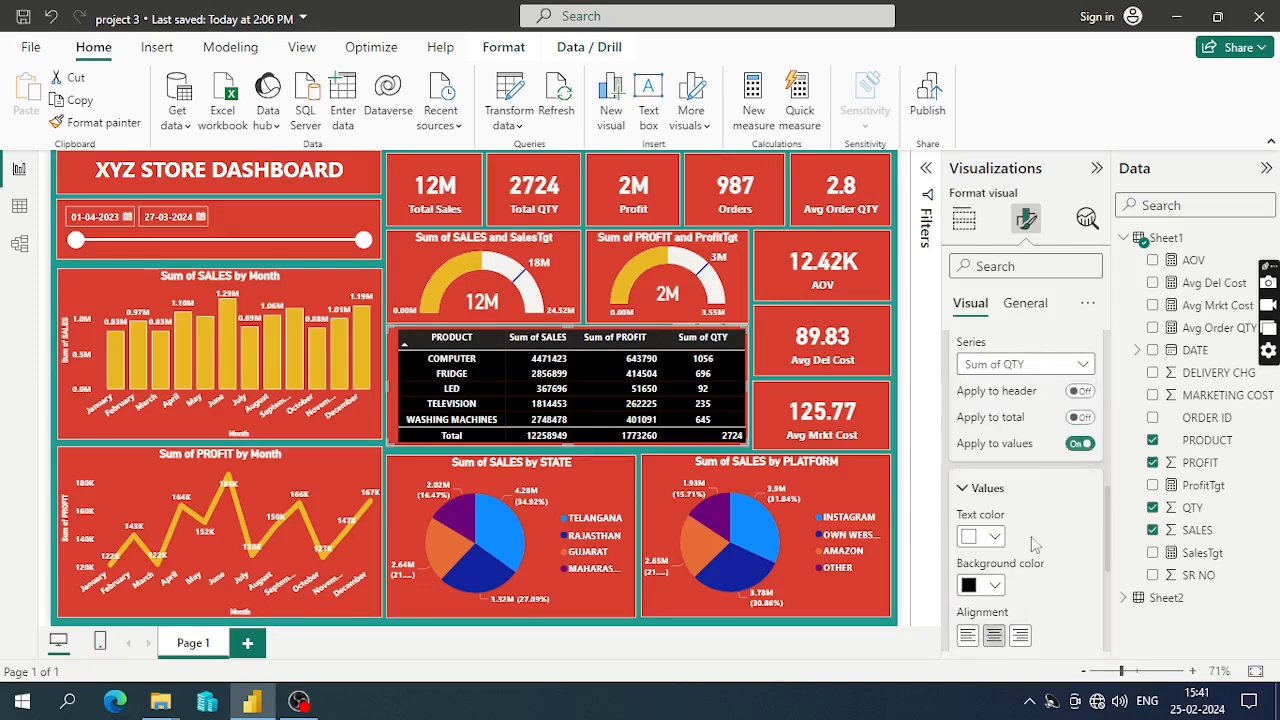
{"action": "left_click", "coordinate": [996, 638]}
{"action": "left_click", "coordinate": [996, 638]}
{"action": "left_click", "coordinate": [1078, 418]}
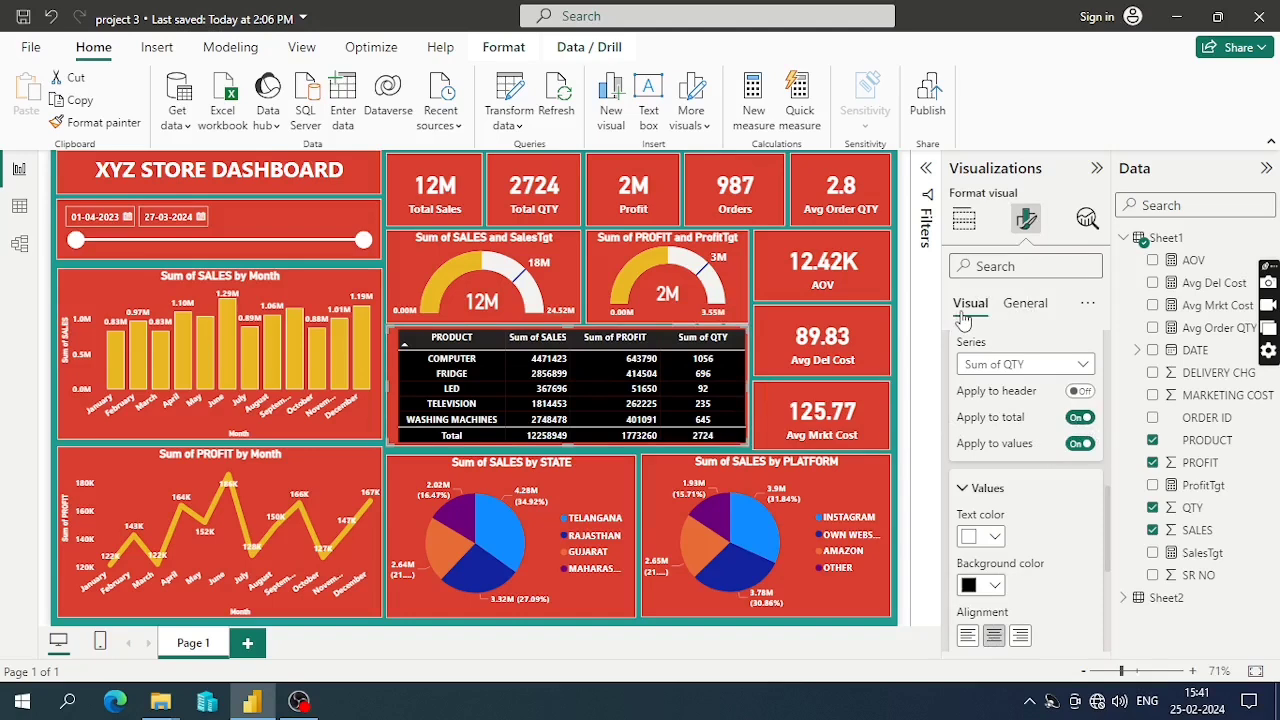
{"action": "left_click", "coordinate": [902, 428]}
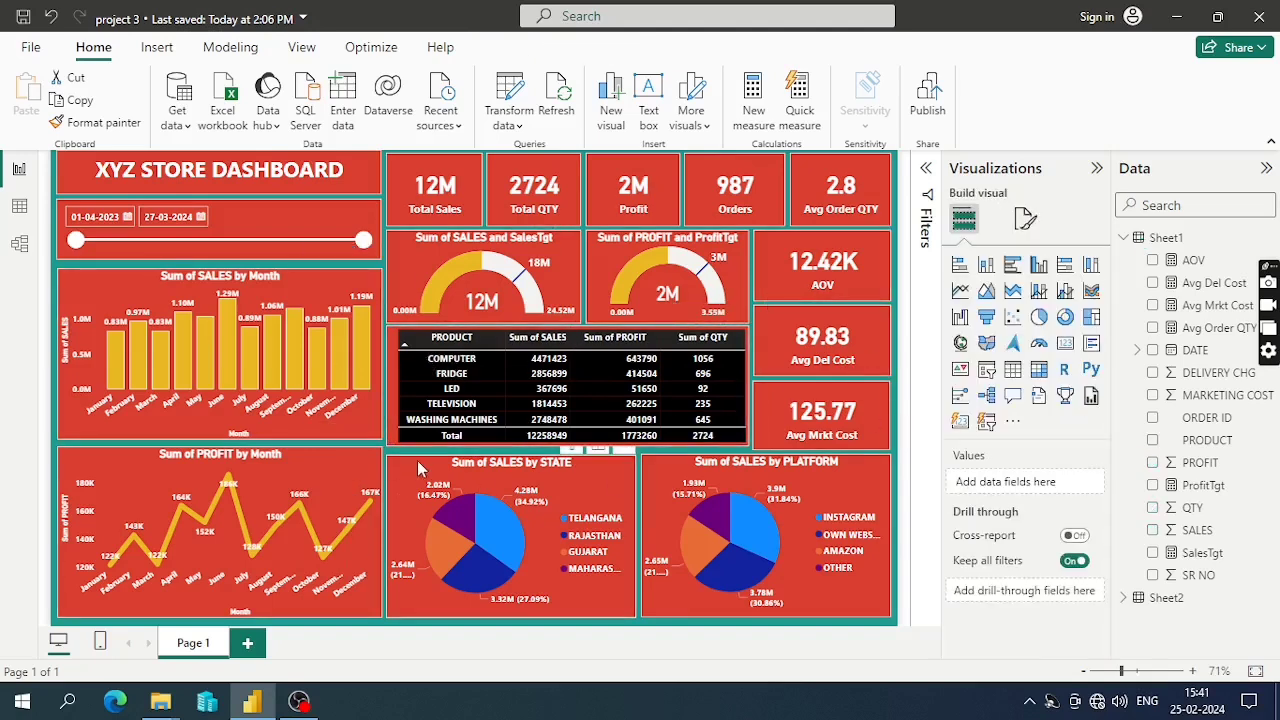
Run the Explain the decrease analysis on the October point of the Sum of PROFIT by Month line chart
{"action": "right_click", "coordinate": [321, 556]}
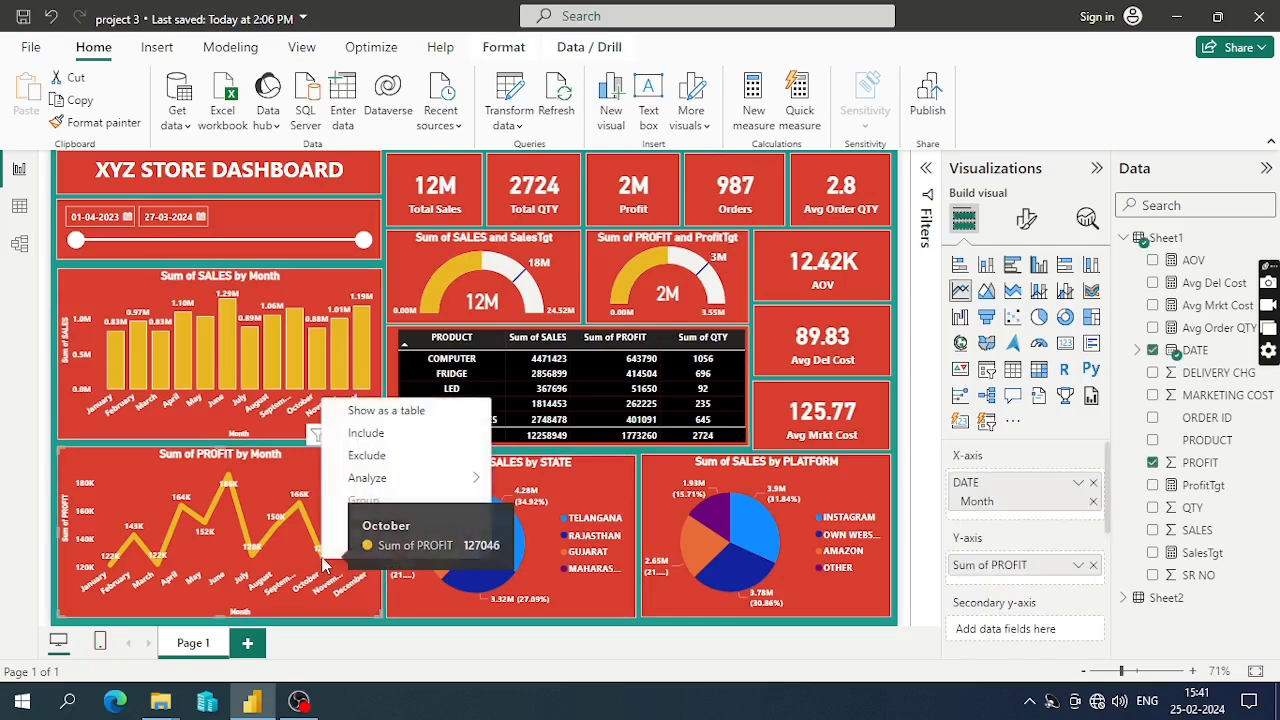
{"action": "mouse_move", "coordinate": [410, 480]}
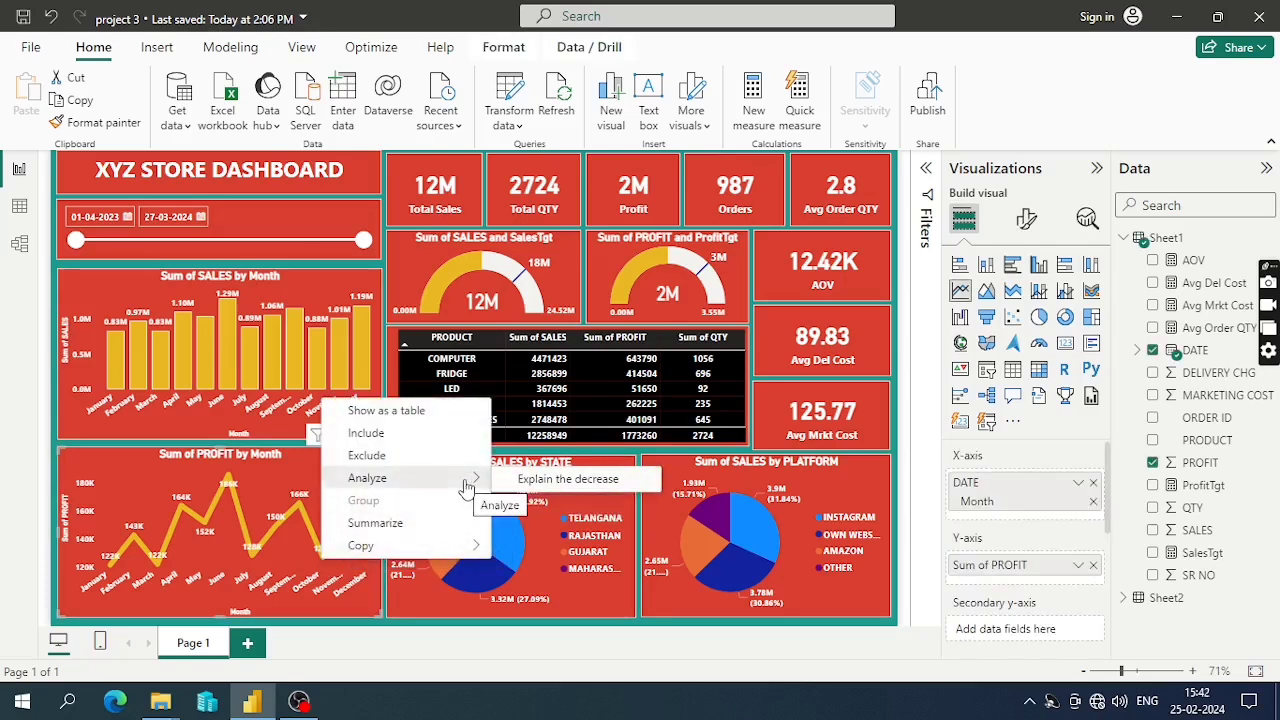
{"action": "mouse_move", "coordinate": [455, 545]}
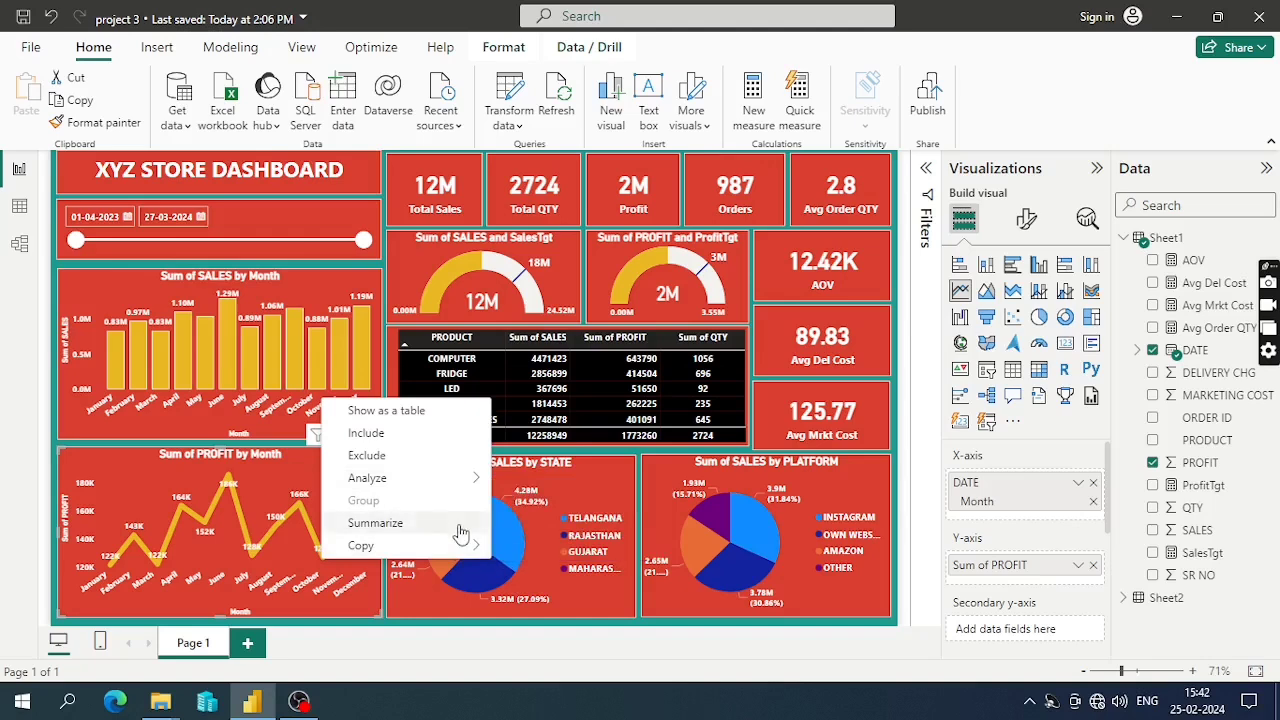
{"action": "mouse_move", "coordinate": [478, 483]}
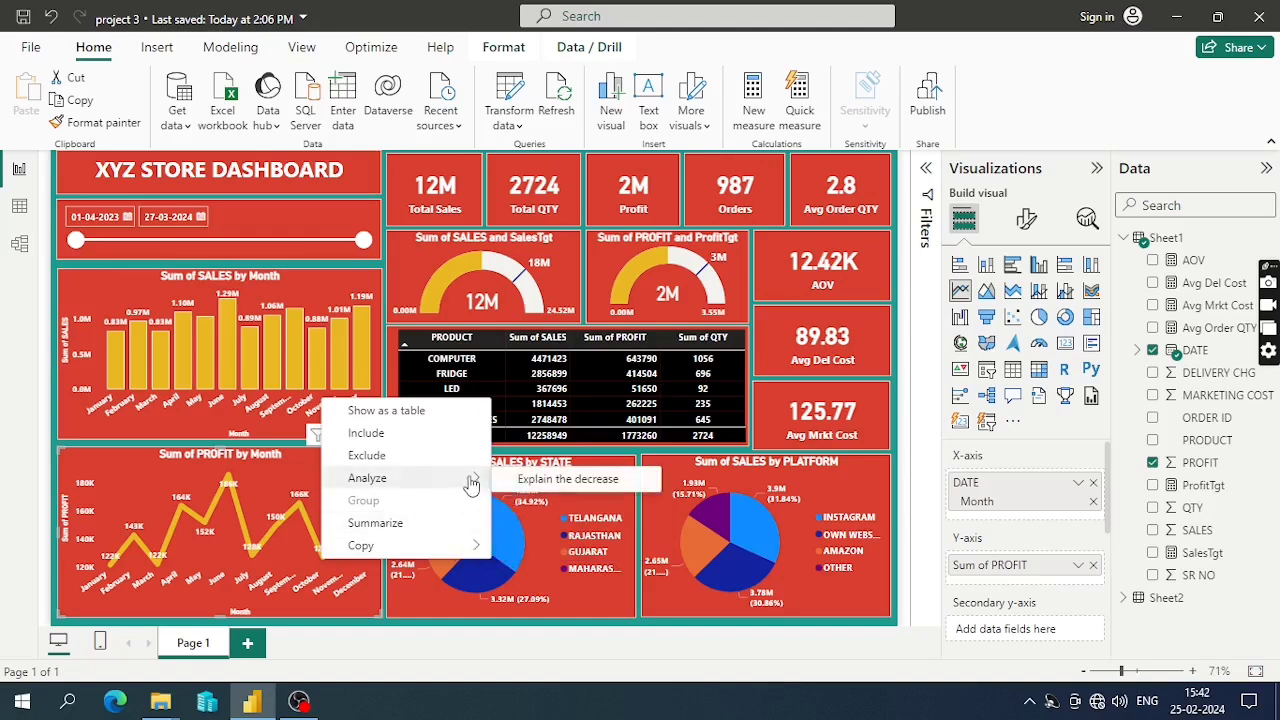
{"action": "left_click", "coordinate": [522, 484]}
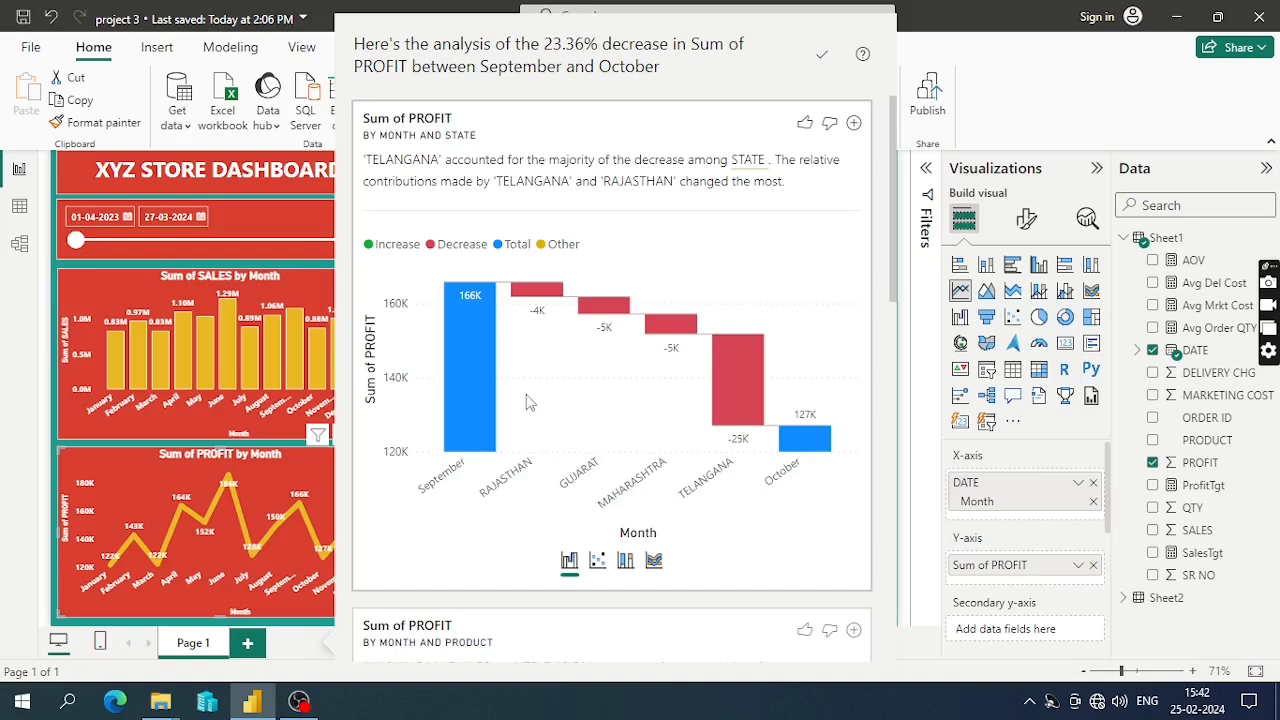
Review the September-to-October profit decrease explanations by state, product and platform
{"action": "scroll", "coordinate": [560, 280], "scroll_direction": "down", "scroll_amount": 5}
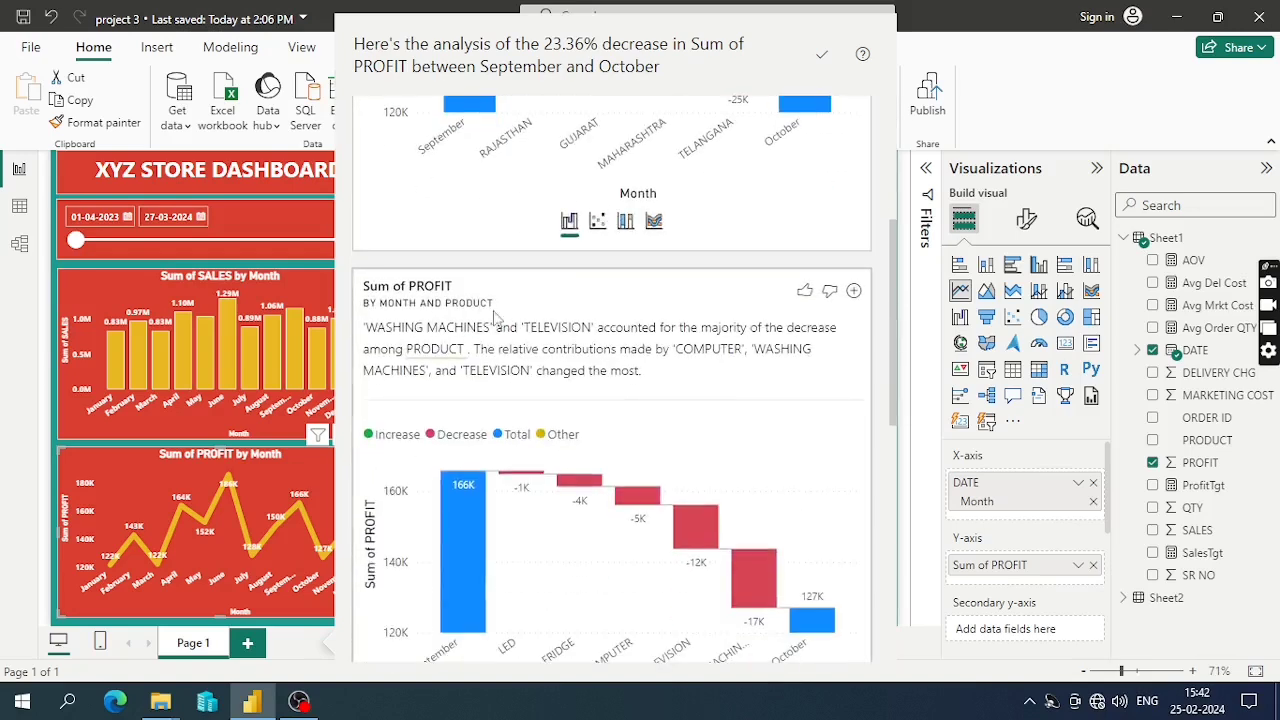
{"action": "scroll", "coordinate": [498, 330], "scroll_direction": "down", "scroll_amount": 5}
{"action": "scroll", "coordinate": [503, 352], "scroll_direction": "up", "scroll_amount": 3}
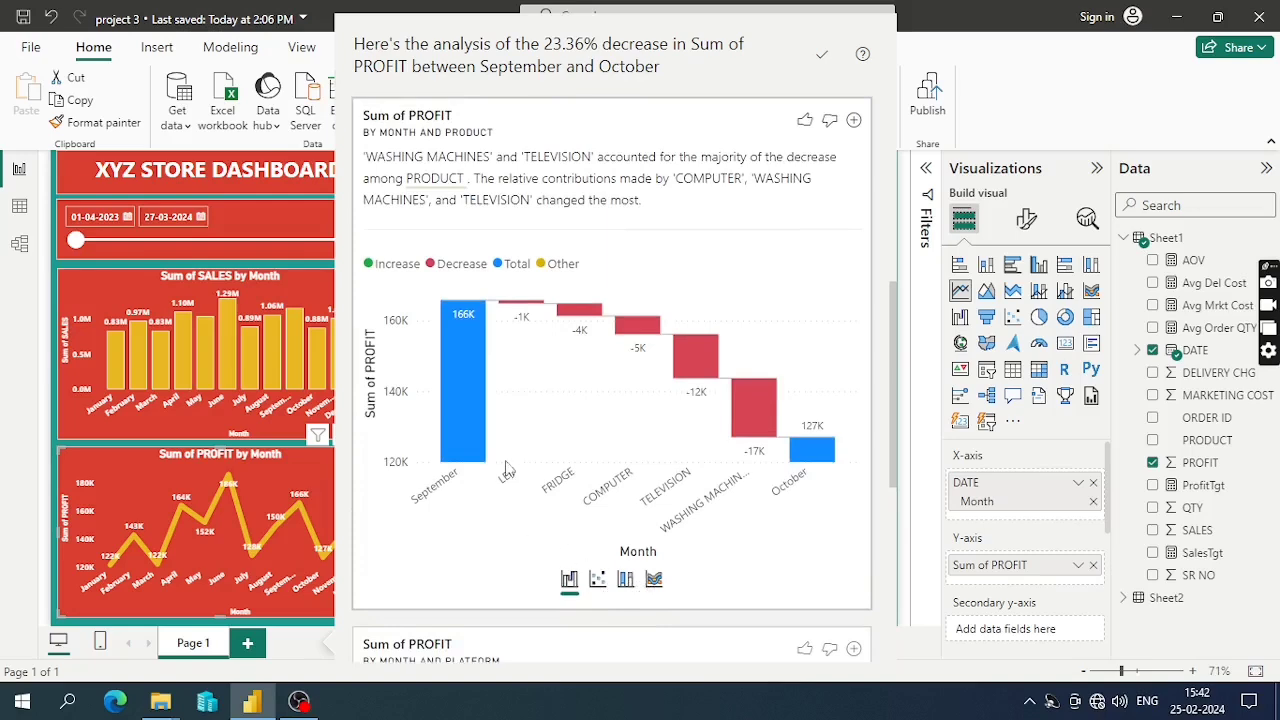
{"action": "scroll", "coordinate": [505, 465], "scroll_direction": "down", "scroll_amount": 5}
{"action": "scroll", "coordinate": [498, 422], "scroll_direction": "down", "scroll_amount": 2}
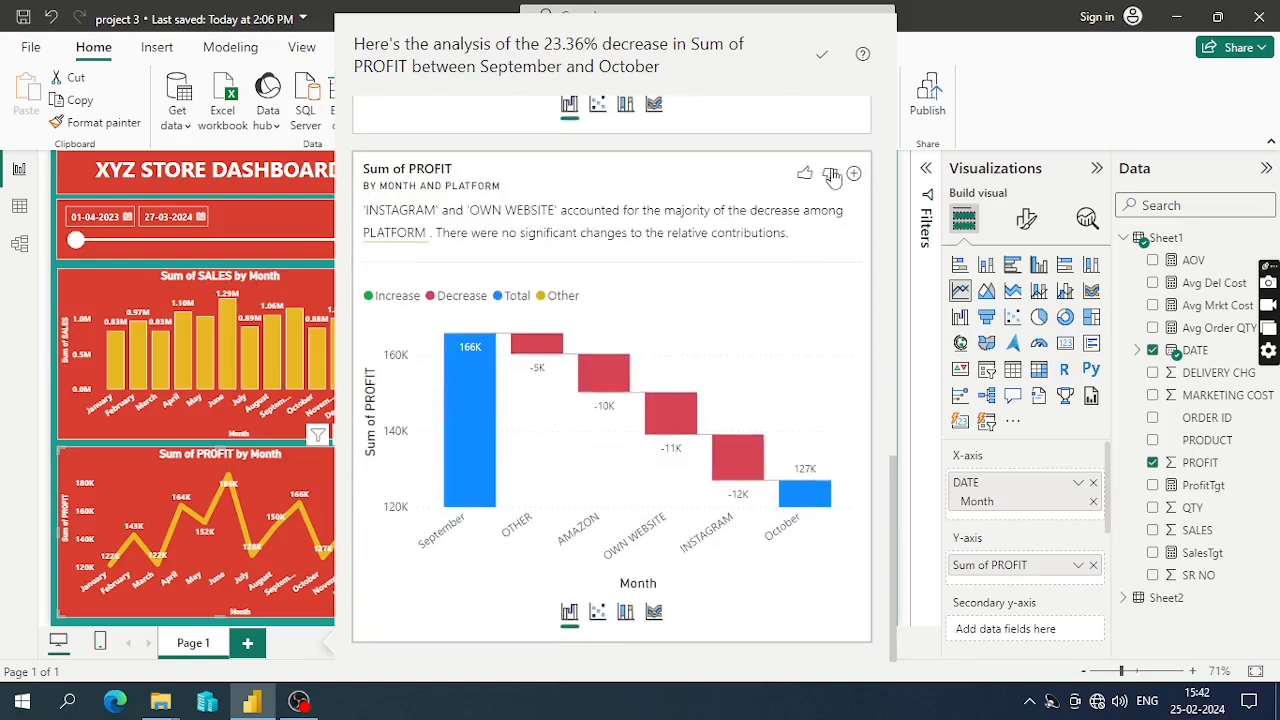
{"action": "scroll", "coordinate": [720, 280], "scroll_direction": "up", "scroll_amount": 12}
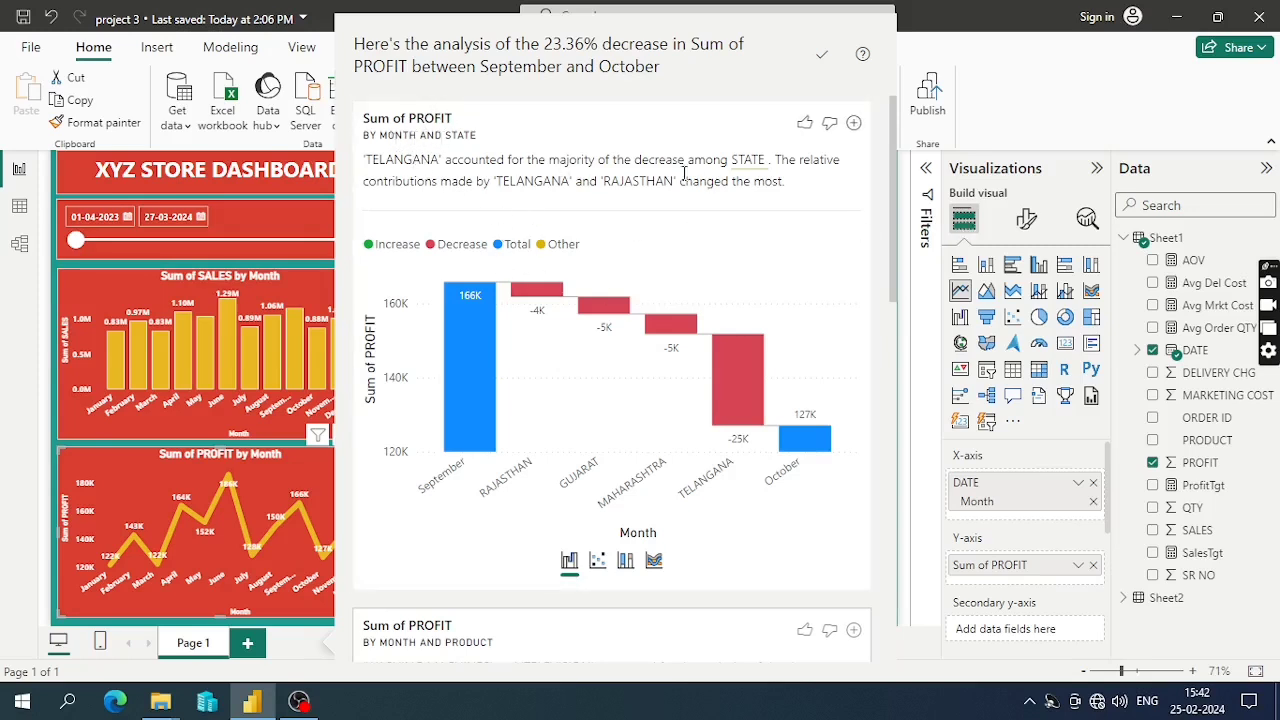
Add the Sum of PROFIT by Month and PRODUCT waterfall chart from the analysis to the report and move it beside the date slicer
{"action": "scroll", "coordinate": [640, 235], "scroll_direction": "down", "scroll_amount": 5}
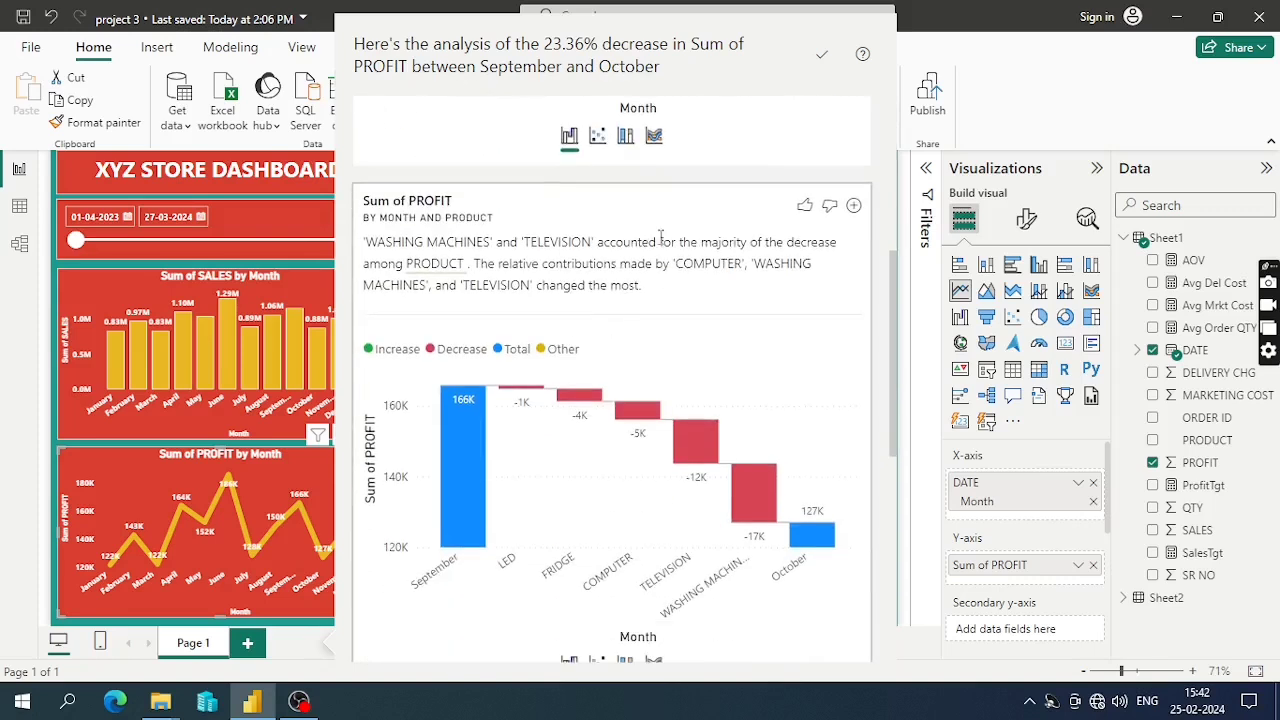
{"action": "left_click", "coordinate": [853, 205]}
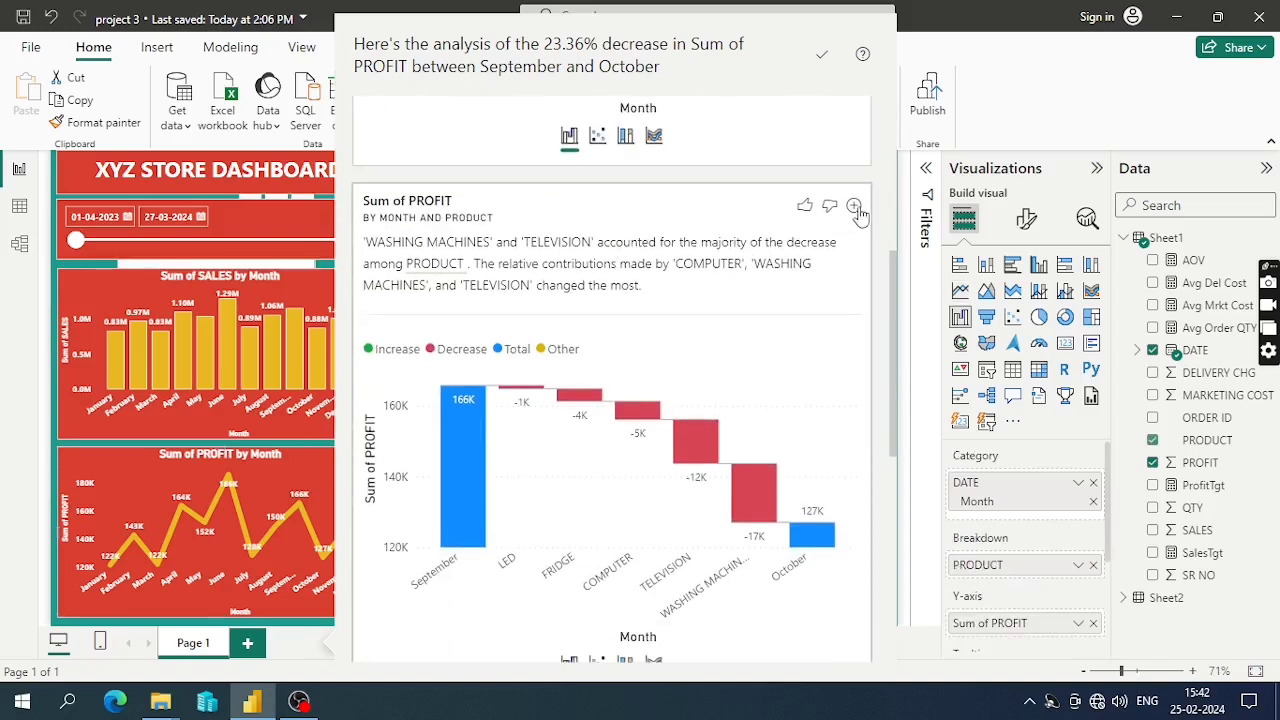
{"action": "left_click", "coordinate": [821, 59]}
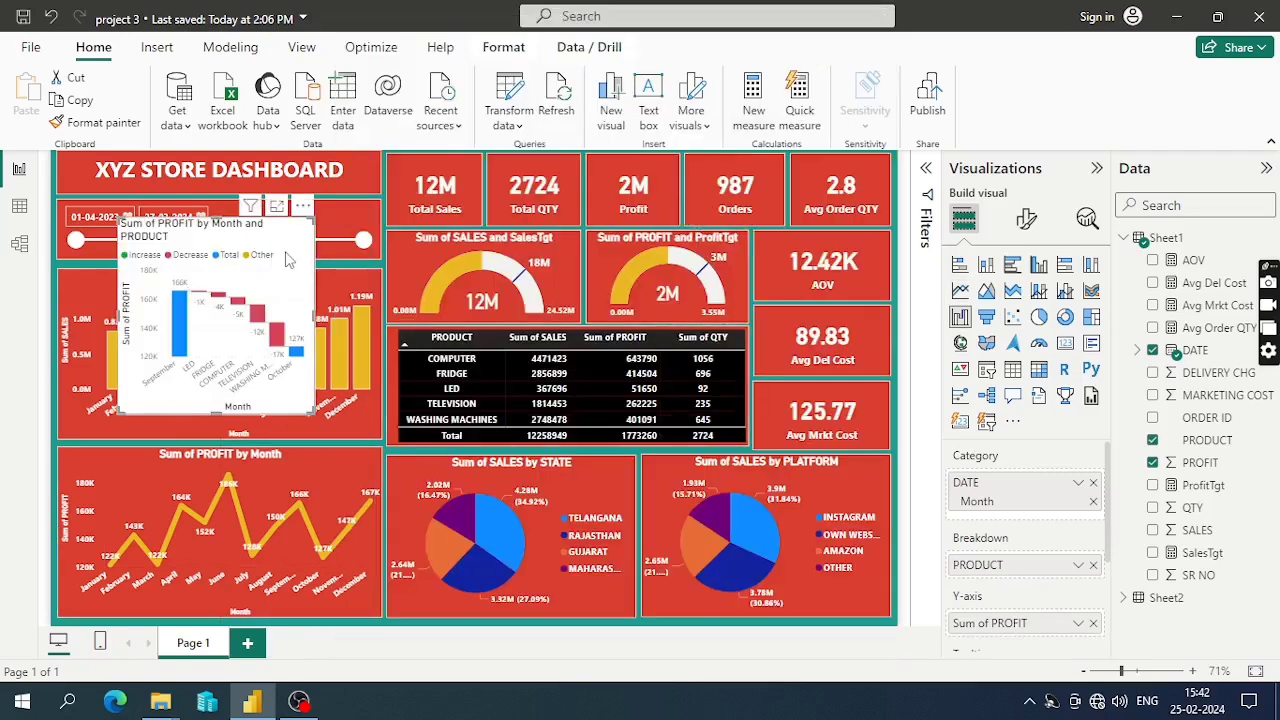
{"action": "left_click_drag", "start_coordinate": [270, 254], "coordinate": [436, 236]}
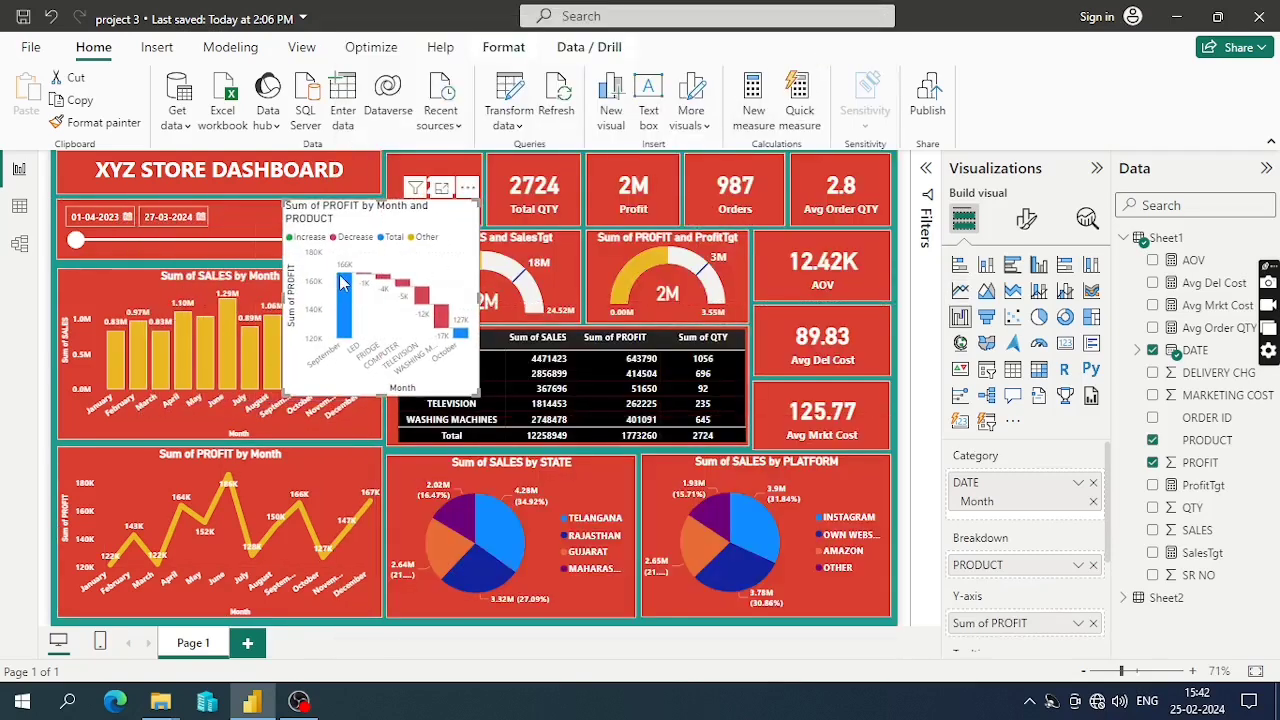
Delete the Sum of PROFIT by Month and PRODUCT waterfall chart from the report page
{"action": "left_click", "coordinate": [444, 370]}
{"action": "left_click", "coordinate": [457, 372]}
{"action": "key", "text": "Delete"}
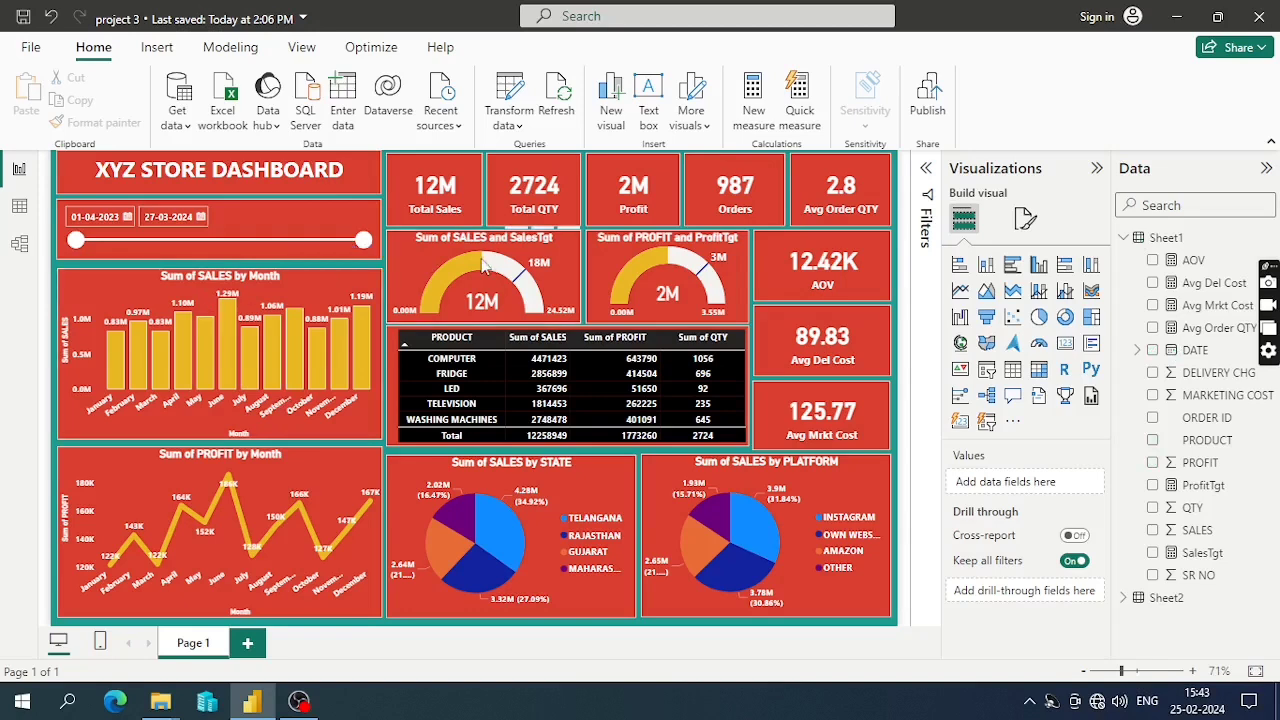
Extend the date slicer's end date to 31-03-2024
{"action": "mouse_move", "coordinate": [364, 241]}
{"action": "left_mouse_down"}
{"action": "mouse_move", "coordinate": [300, 241]}
{"action": "mouse_move", "coordinate": [368, 241]}
{"action": "left_mouse_up"}
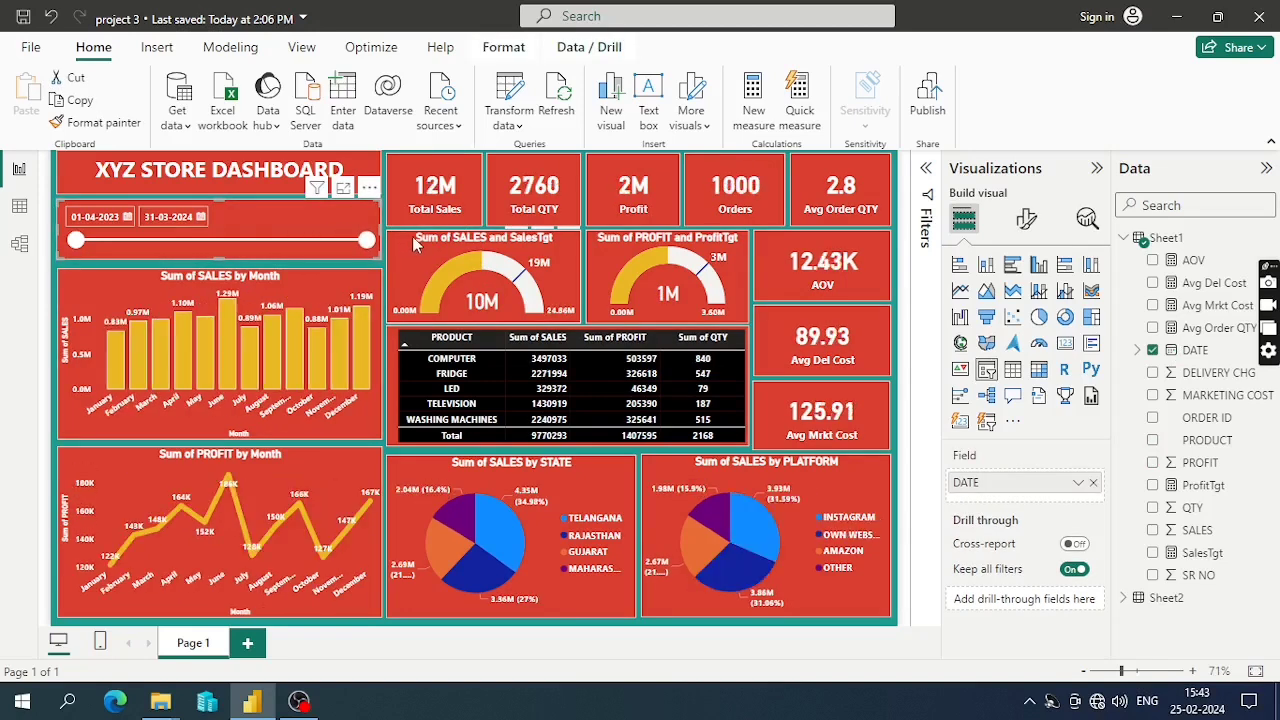